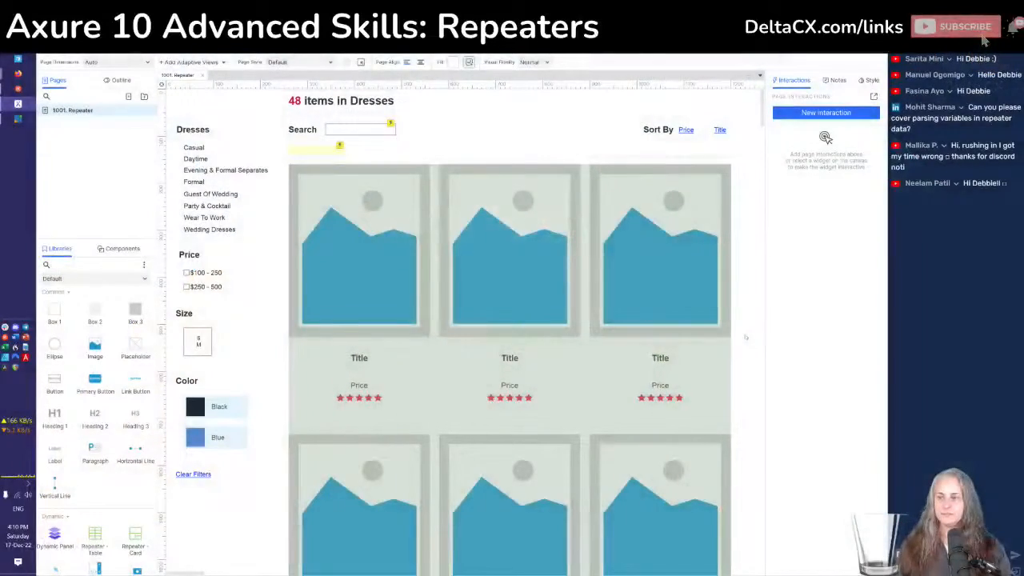
Switch to vMix, show the Callout 4 banner on overlay channel 4, and return to Axure RP
key(alt+Tab)
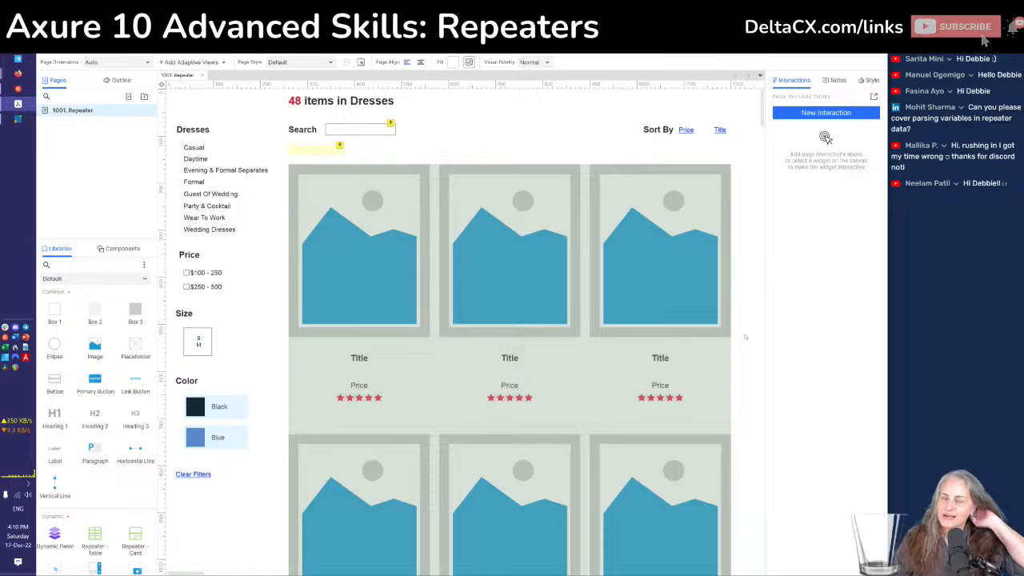
key(alt+Tab)
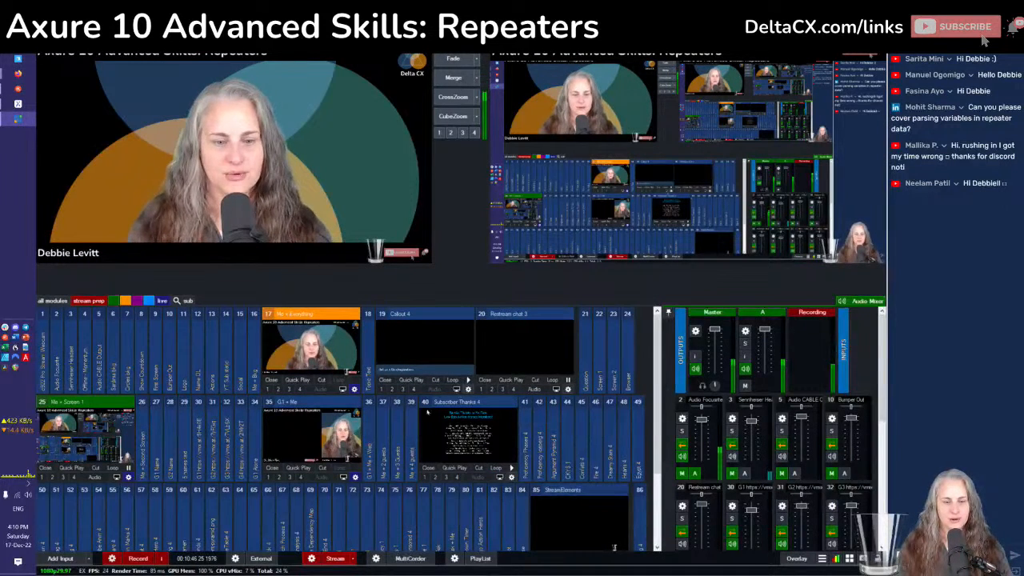
click(414, 389)
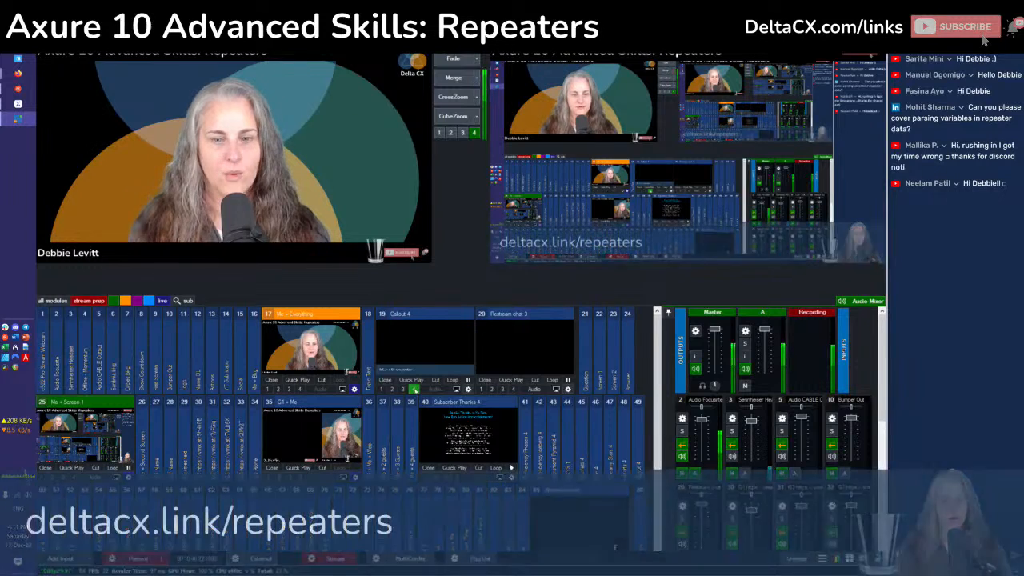
key(alt+Tab)
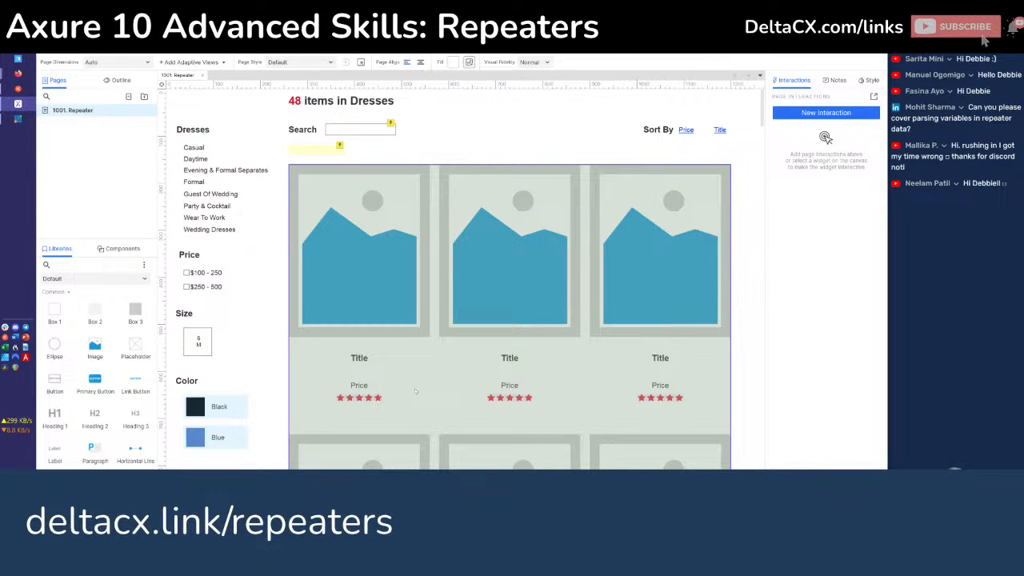
In vMix, take the Callout 4 banner off overlay channel 4, put it back on, and return to Axure RP
key(alt+Tab)
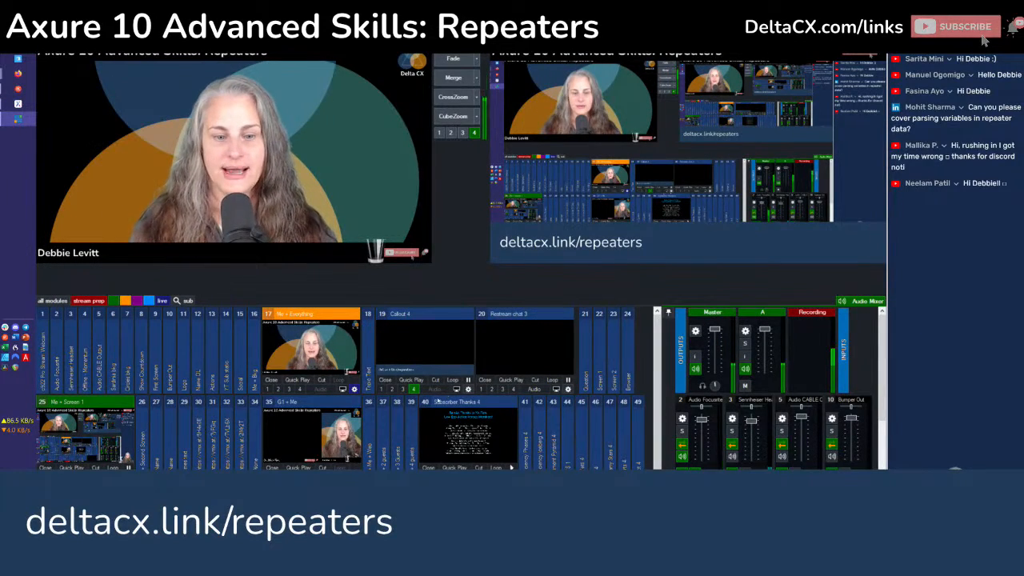
click(412, 391)
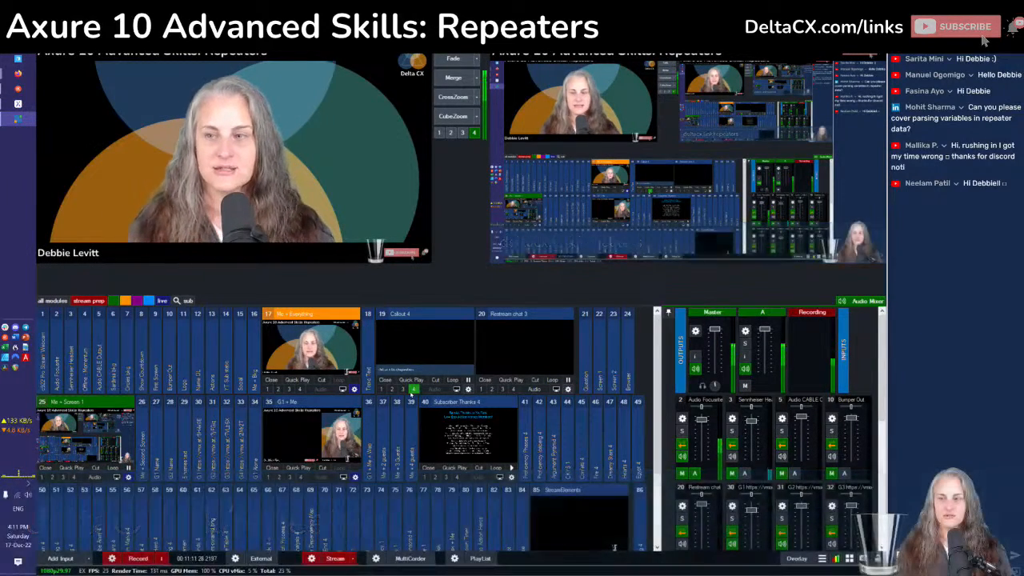
key(alt+Tab)
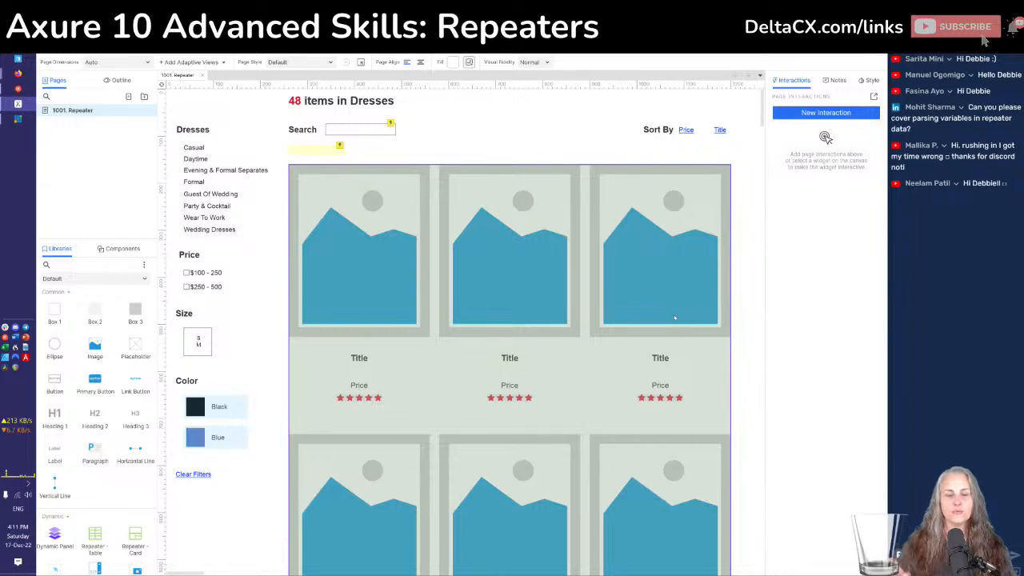
key(alt+Tab)
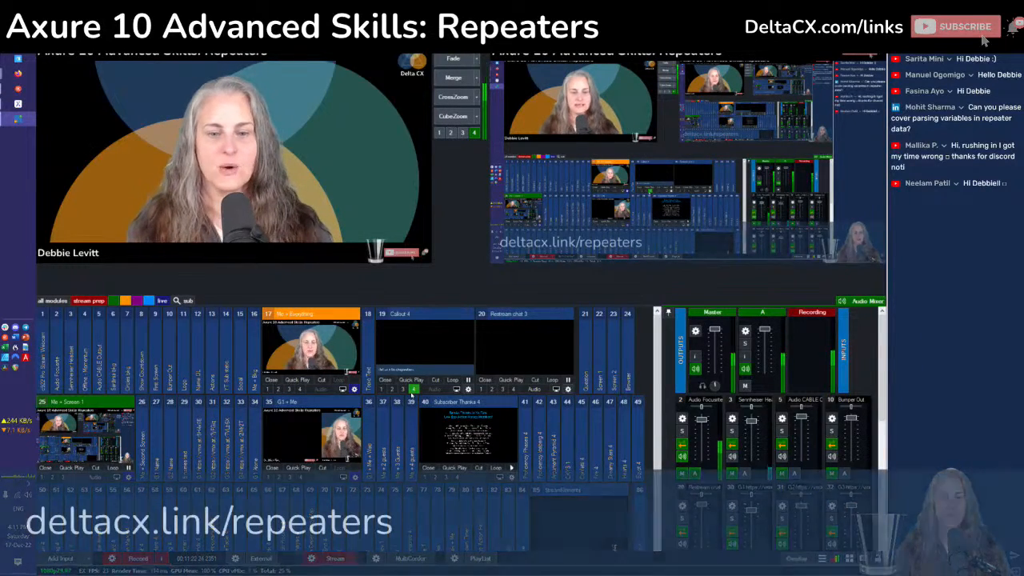
key(alt+Tab)
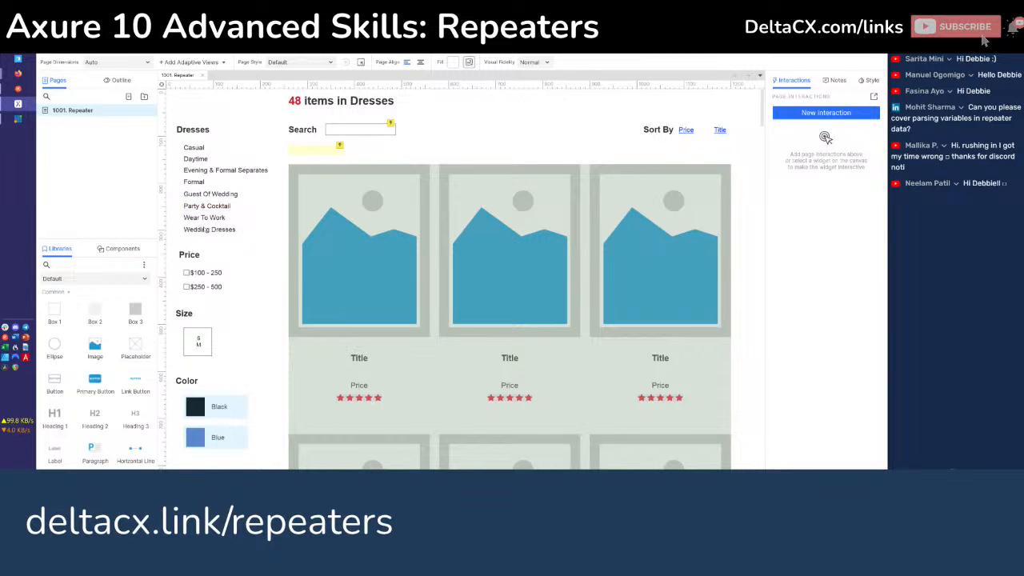
Examine the price checkboxes, size box, color hot spots, Clear Filters link and Sort By links for existing interactions
click(204, 274)
click(201, 288)
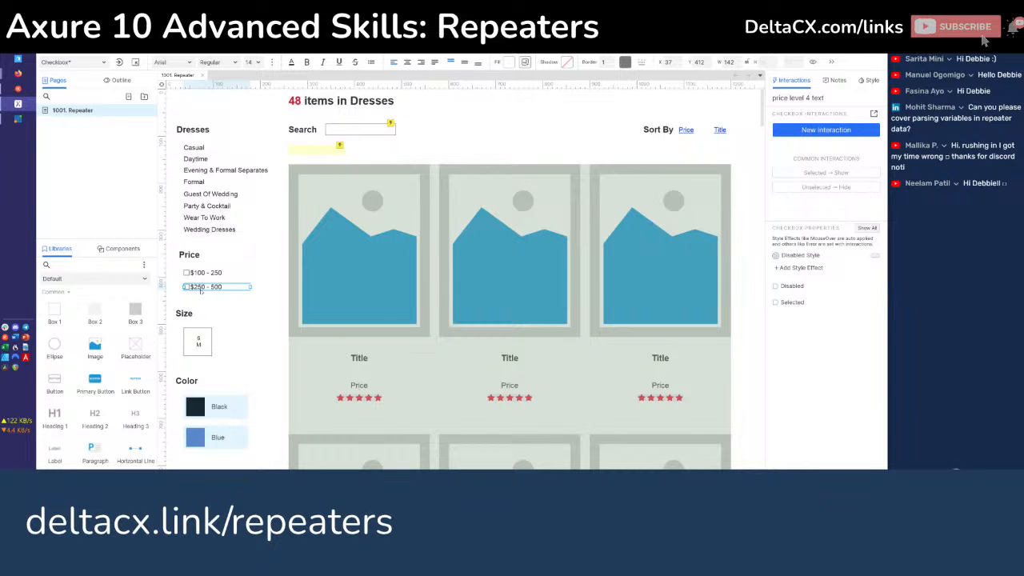
click(196, 338)
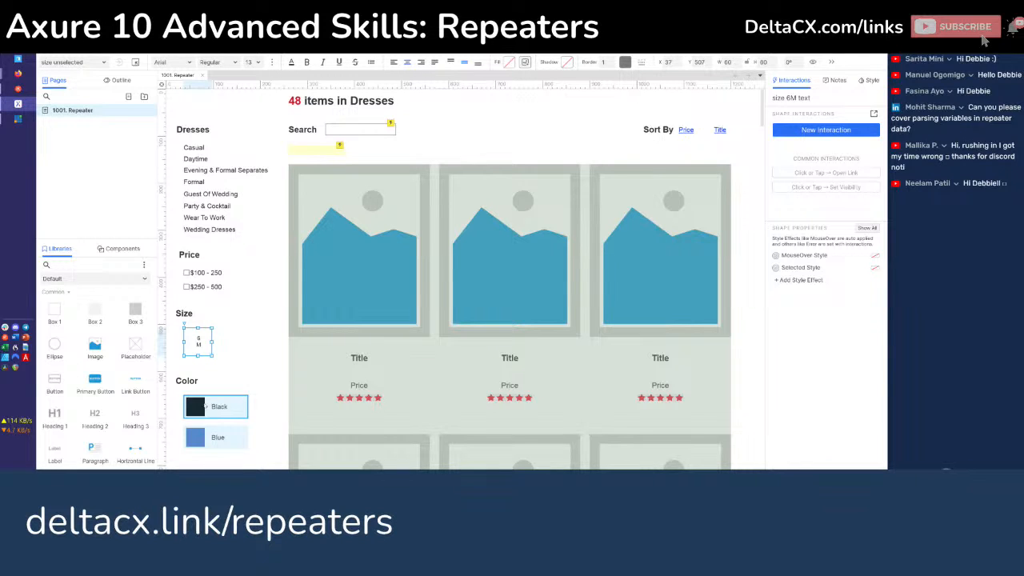
click(204, 407)
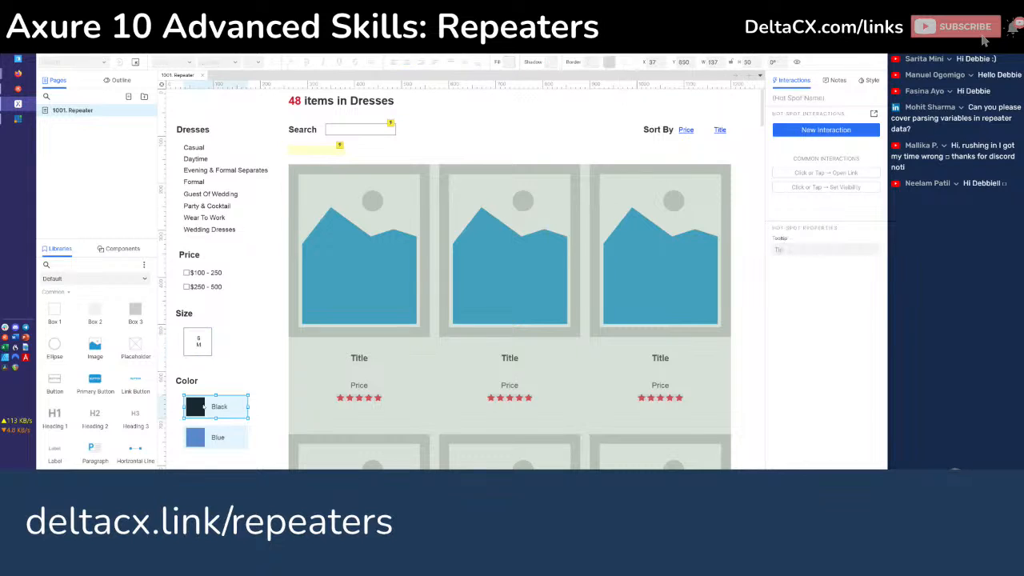
click(212, 446)
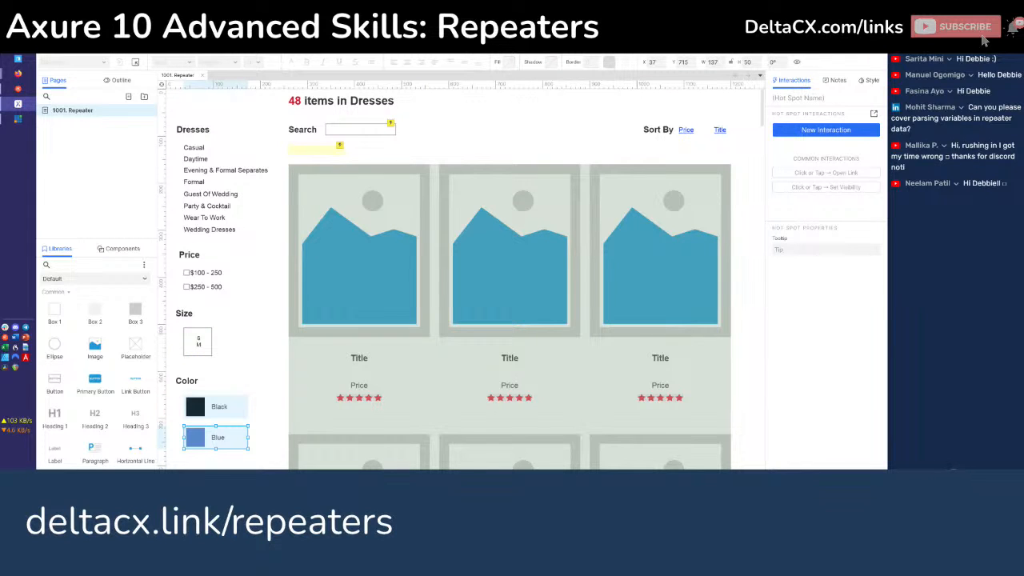
click(200, 473)
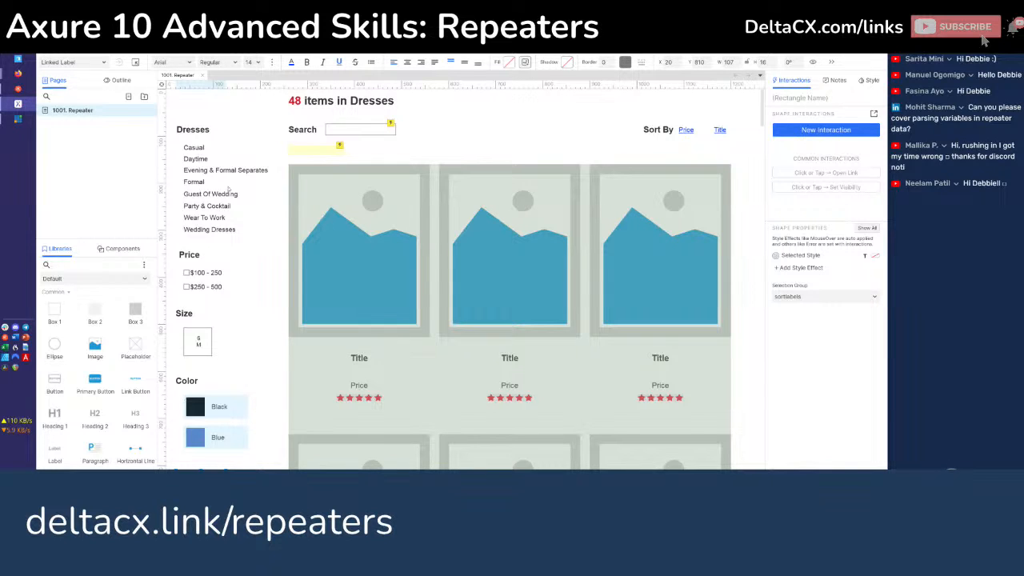
click(683, 129)
click(719, 130)
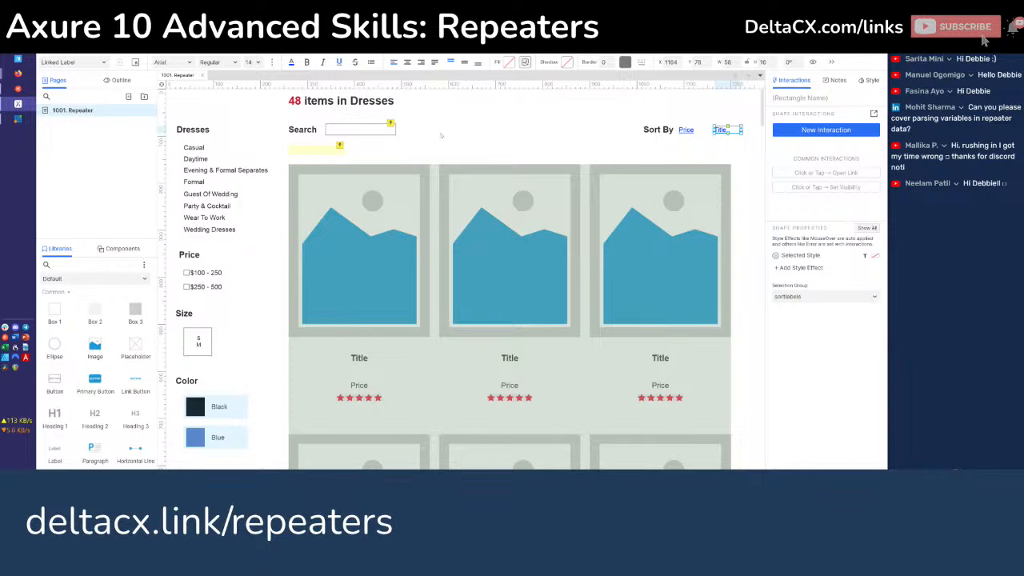
Delete the Text Changed interaction with its Add Filter action from the search input, keeping the text field itself
click(346, 134)
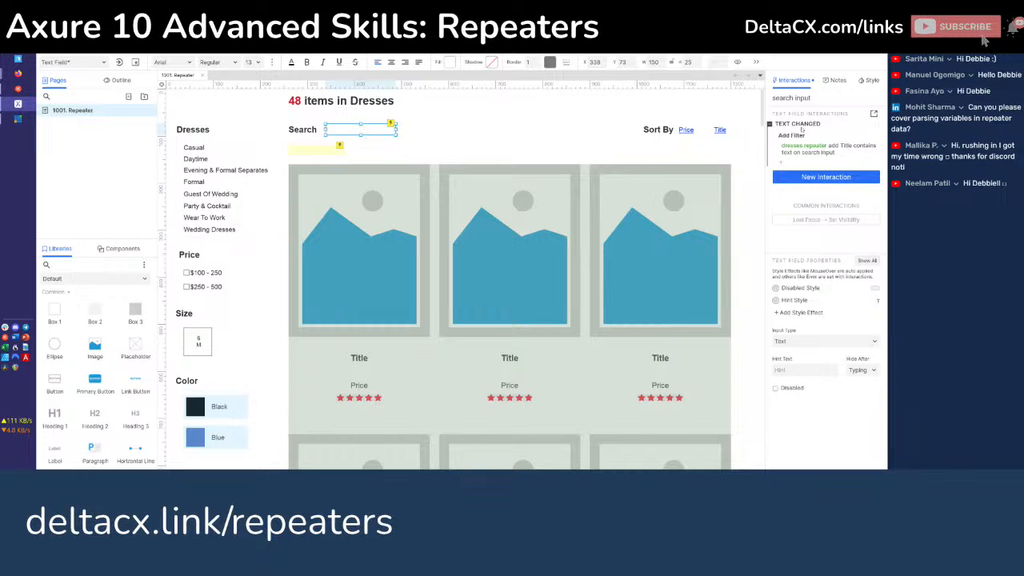
key(Delete)
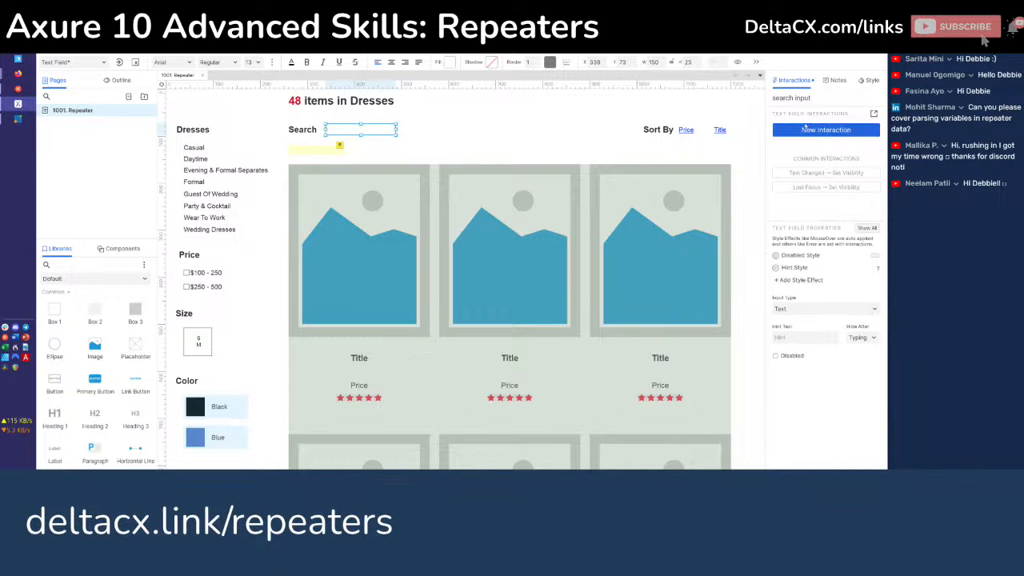
click(402, 132)
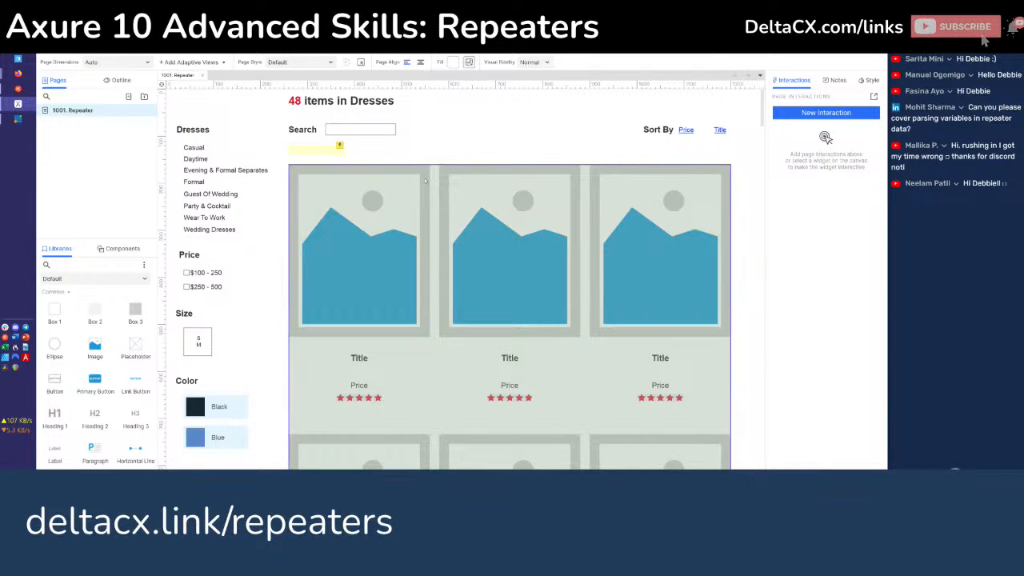
Examine the chips repeater's interactions and data, the search input, and the form widgets in the Default library
click(315, 152)
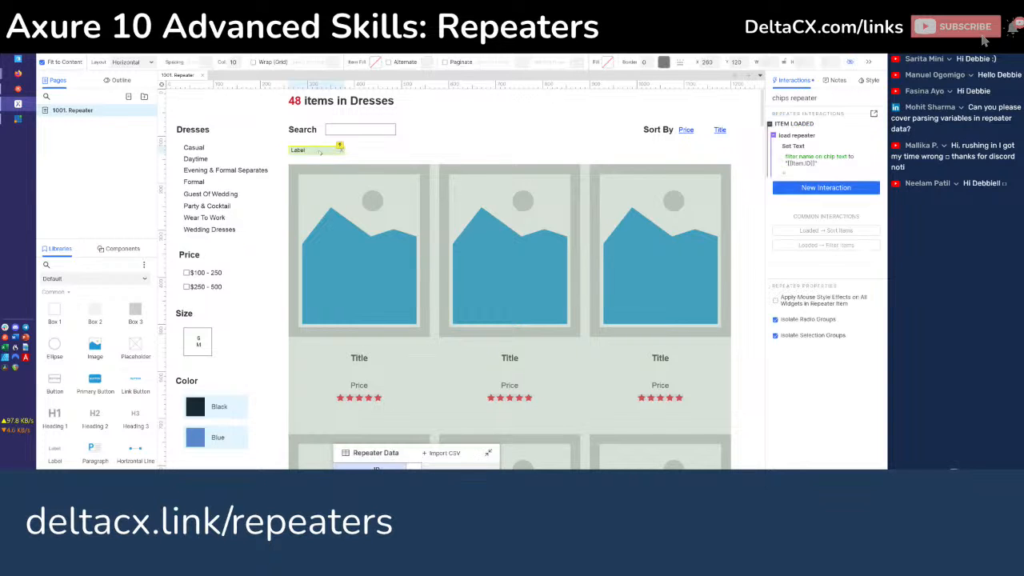
click(472, 125)
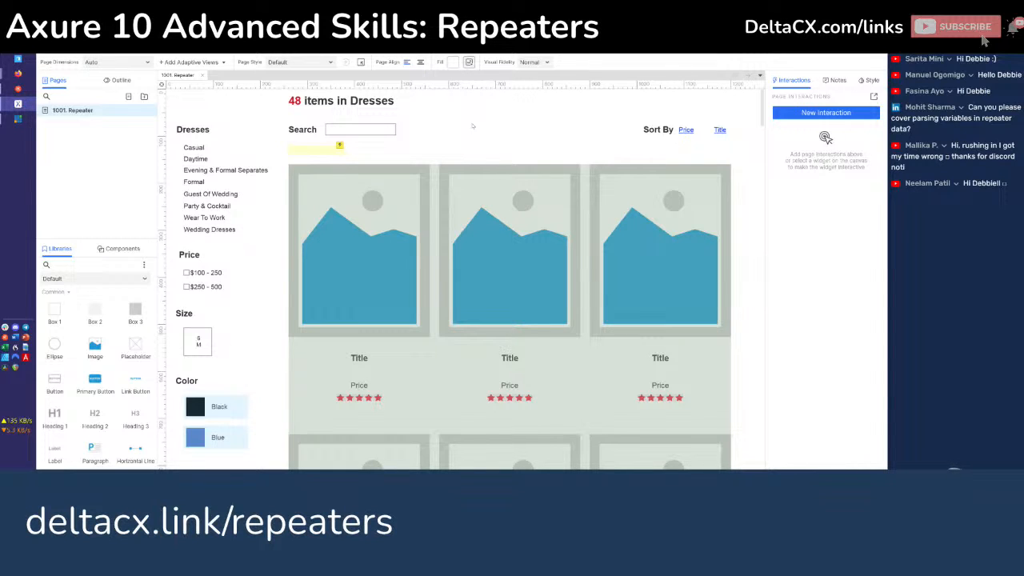
click(310, 151)
scroll(92, 391, down, 3)
scroll(92, 392, down, 2)
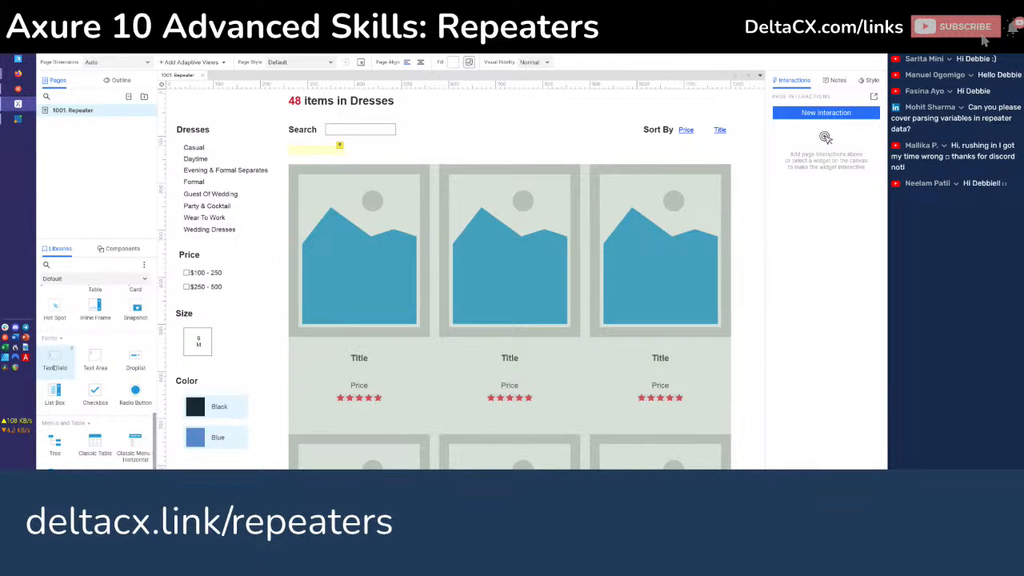
click(363, 134)
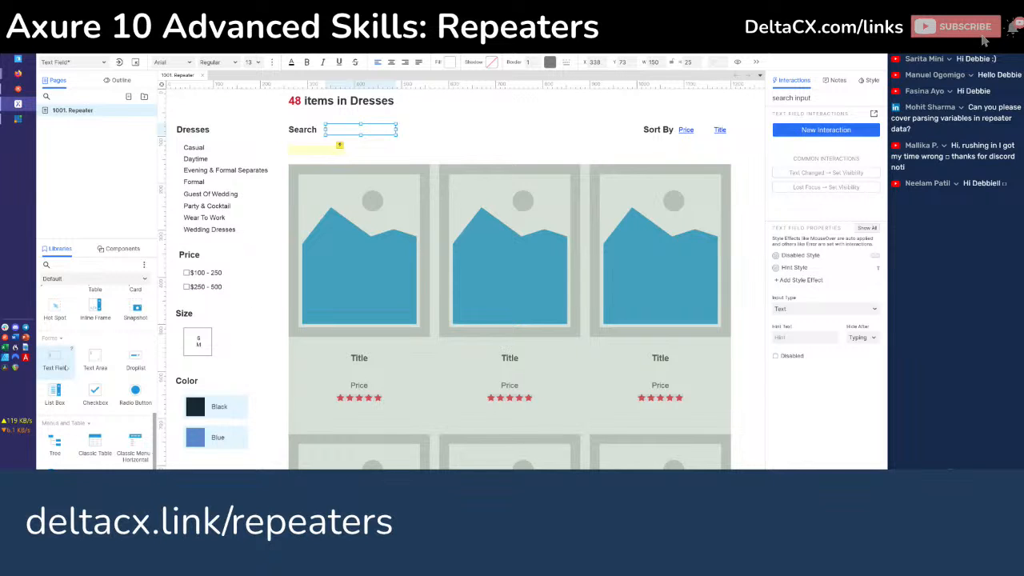
scroll(67, 367, up, 5)
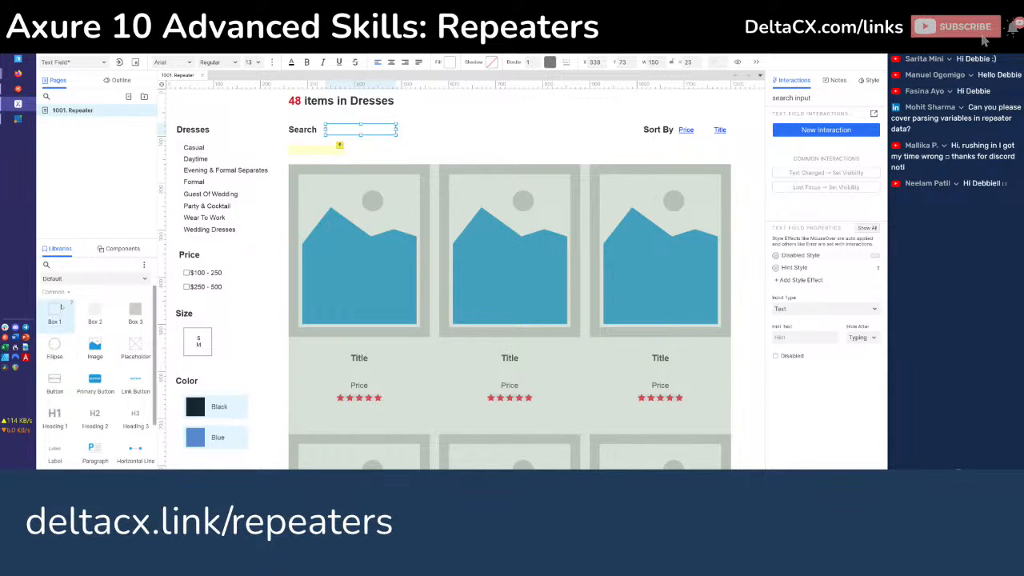
scroll(62, 308, down, 5)
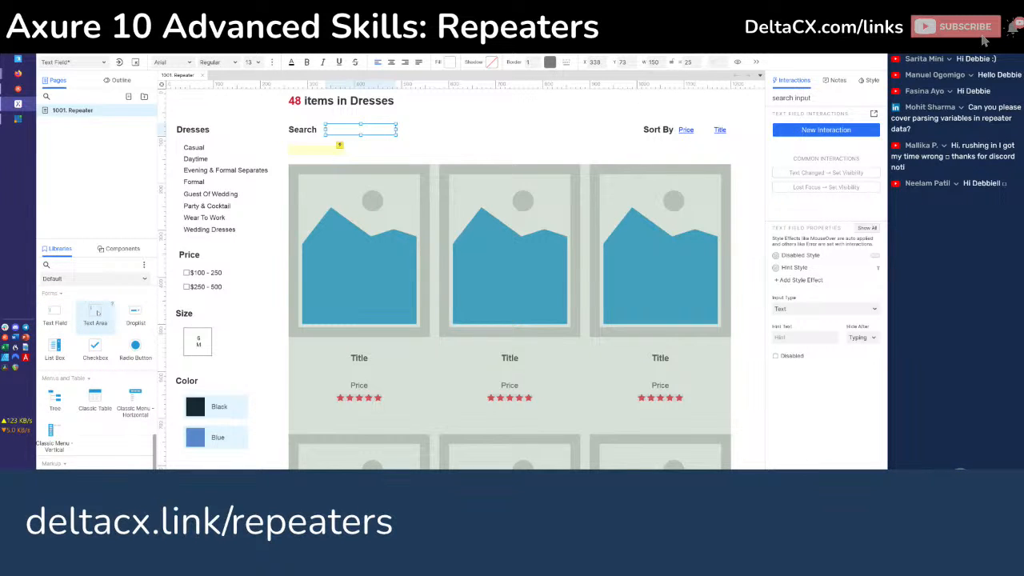
Examine the items heading, the dresses repeater panel, and the website footer placeholder at the end of the page
click(559, 117)
click(344, 100)
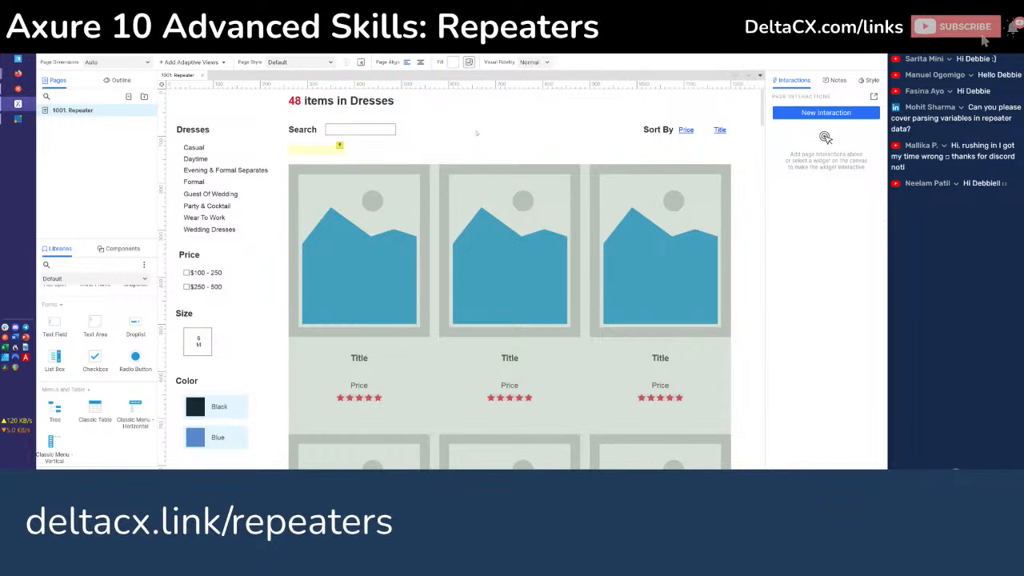
click(457, 289)
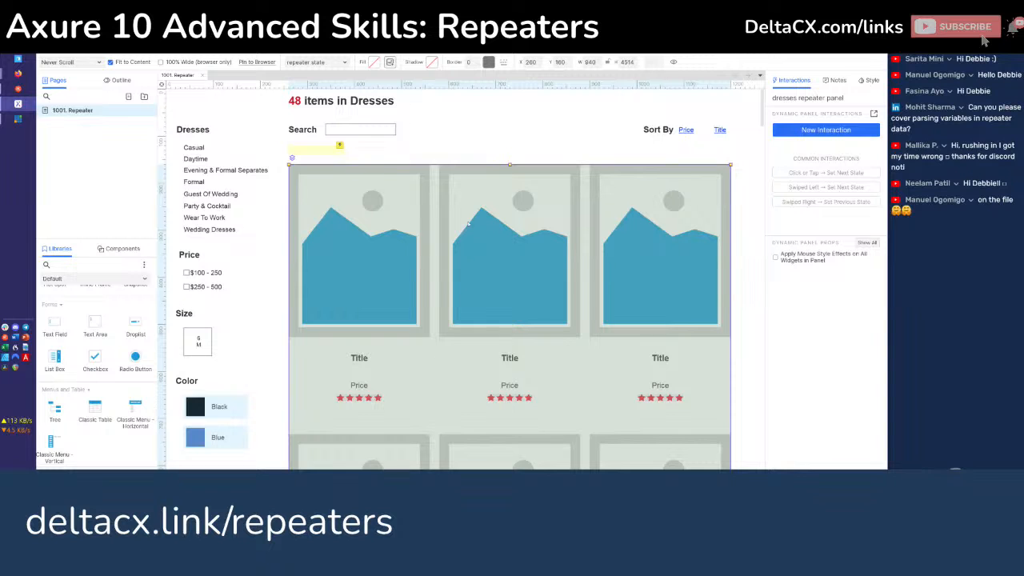
click(520, 140)
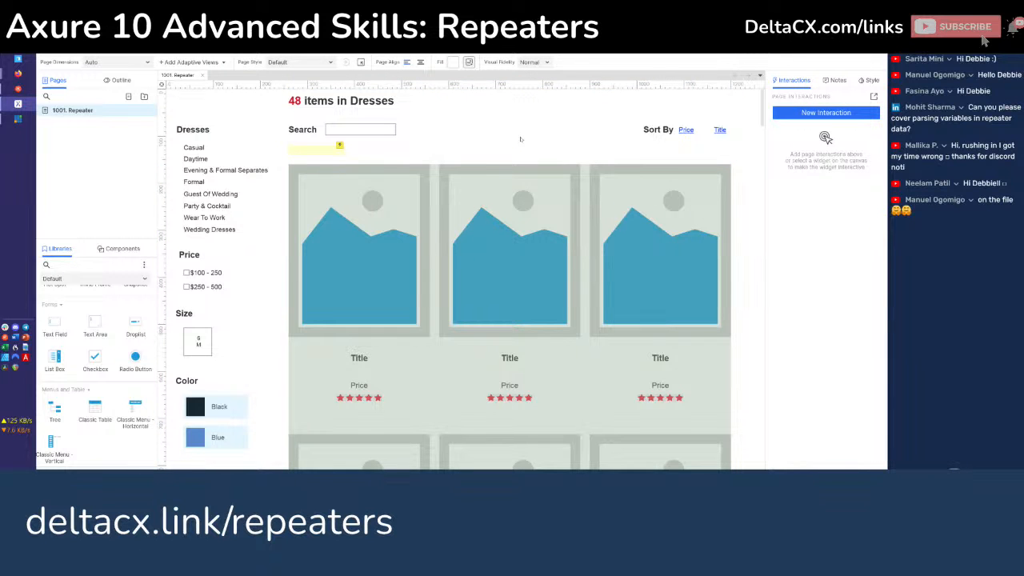
scroll(520, 139, down, 5)
scroll(520, 139, down, 10)
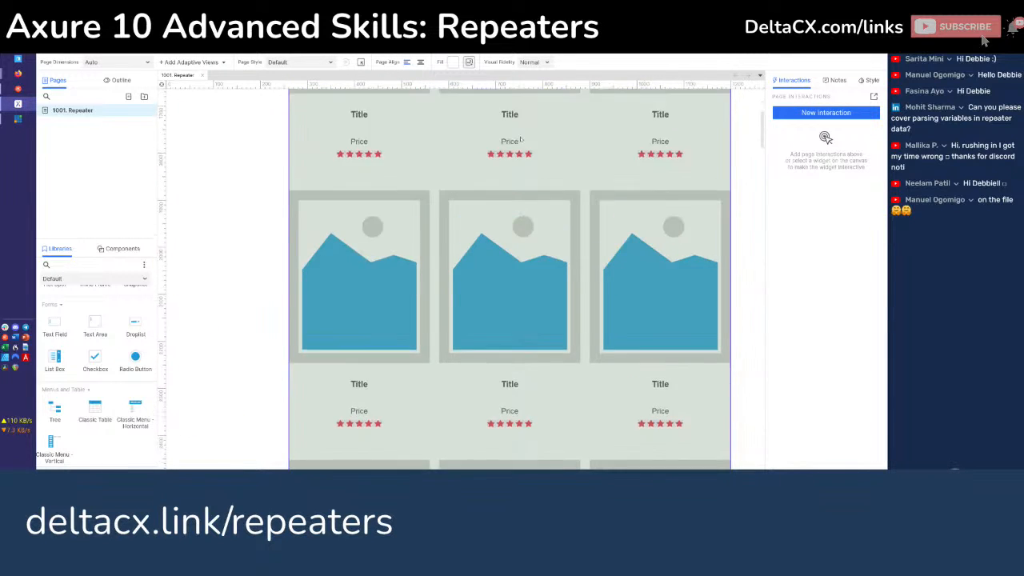
scroll(520, 139, down, 2)
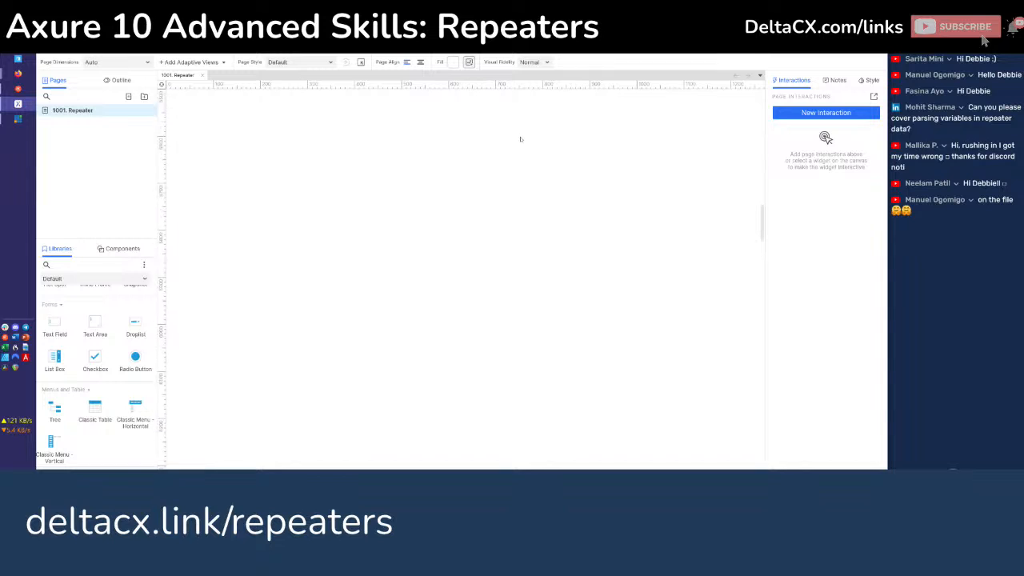
scroll(520, 139, up, 6)
click(348, 311)
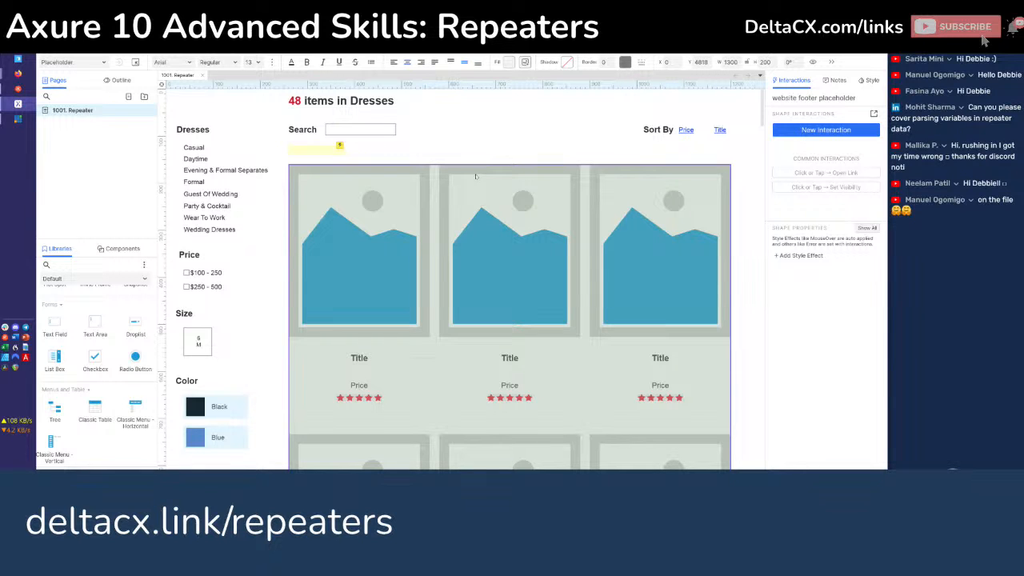
scroll(475, 176, down, 10)
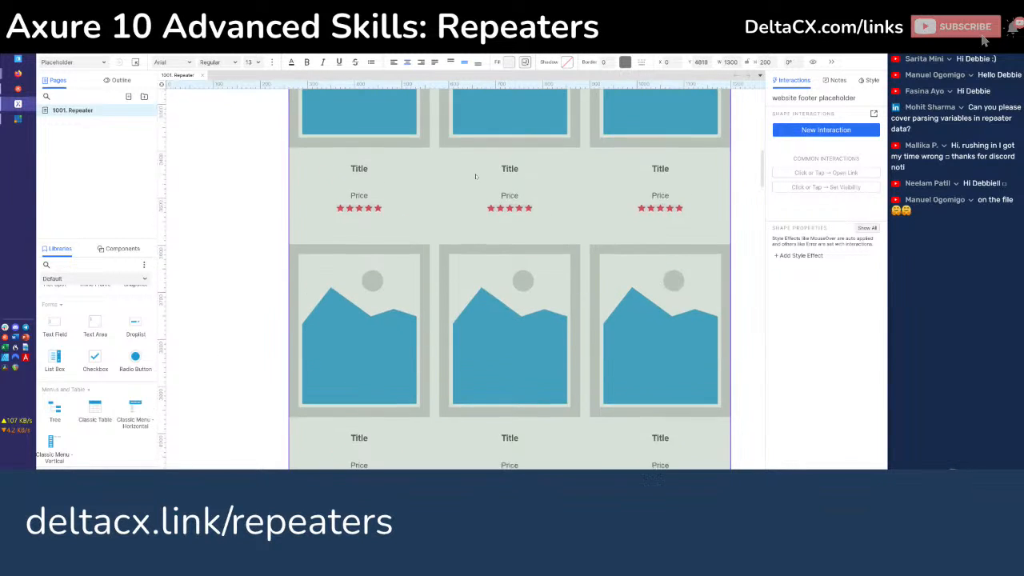
scroll(475, 176, down, 5)
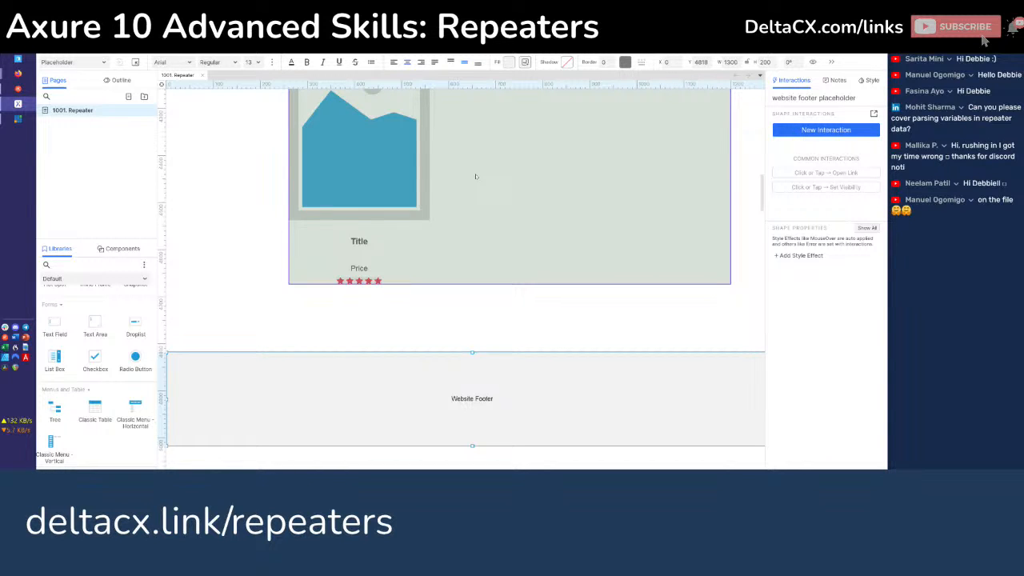
scroll(475, 176, up, 10)
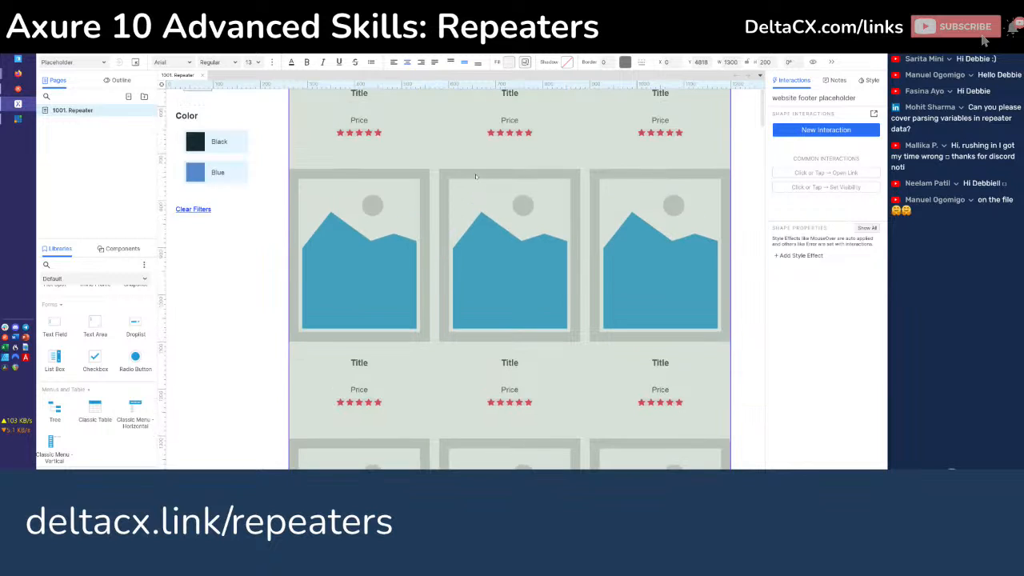
scroll(475, 176, up, 5)
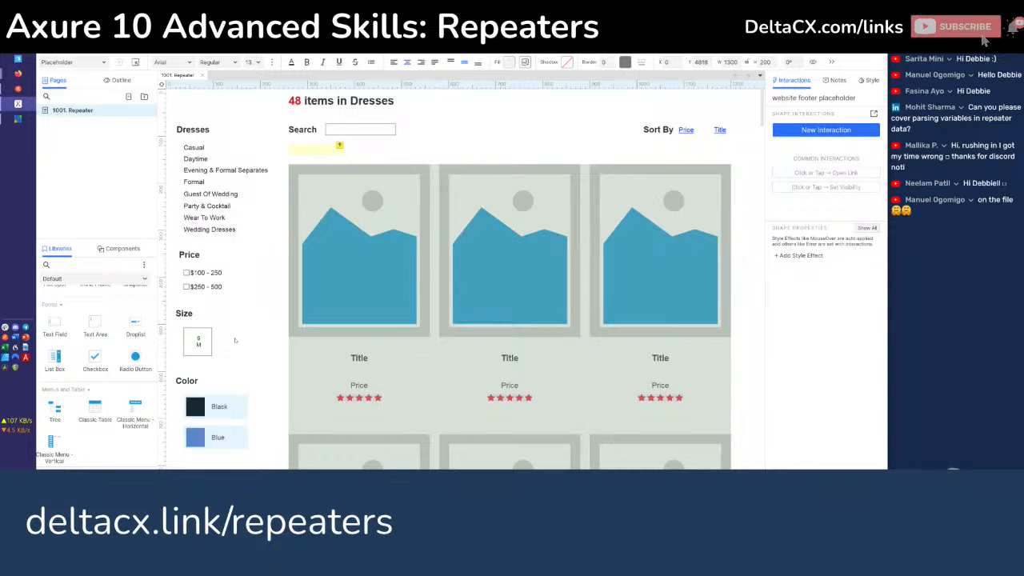
click(448, 276)
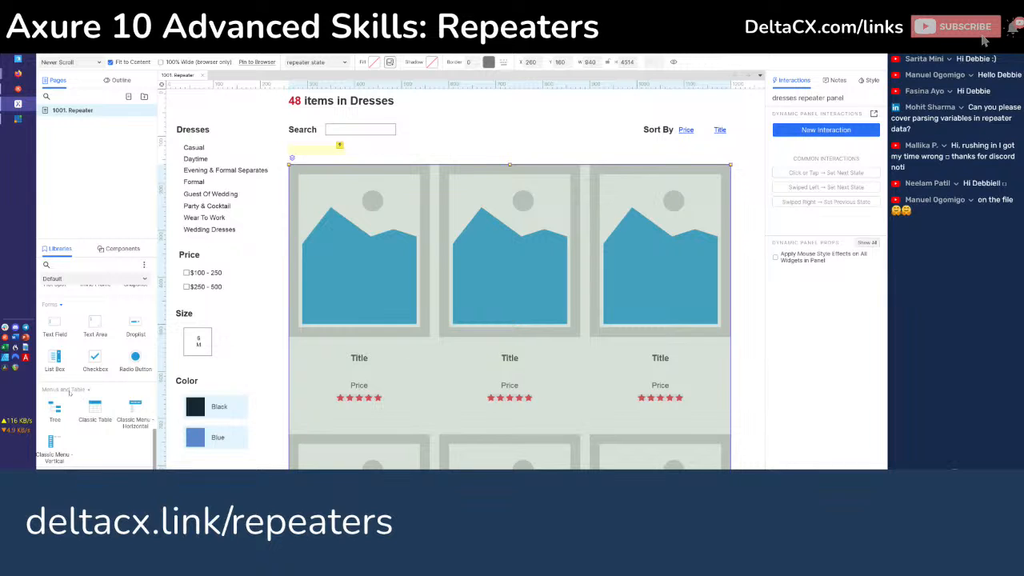
Filter the page outline to show only widgets that have a name
scroll(111, 406, up, 3)
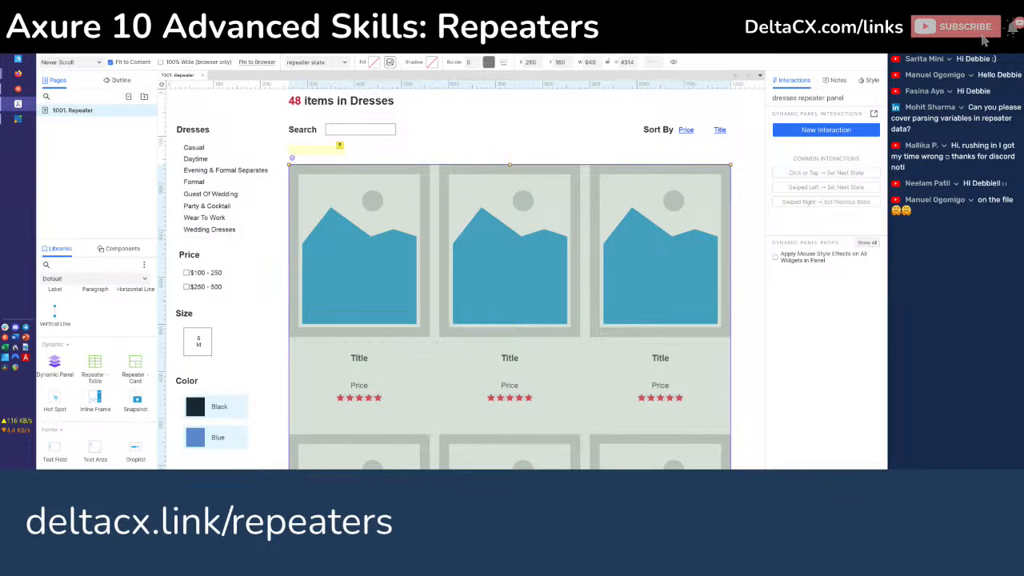
click(120, 80)
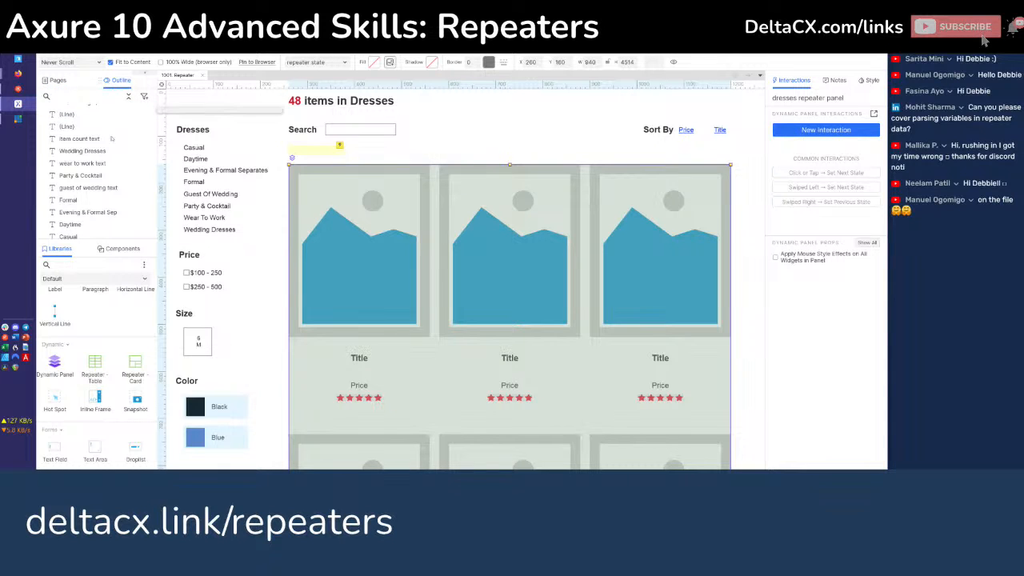
scroll(113, 140, up, 1)
click(144, 98)
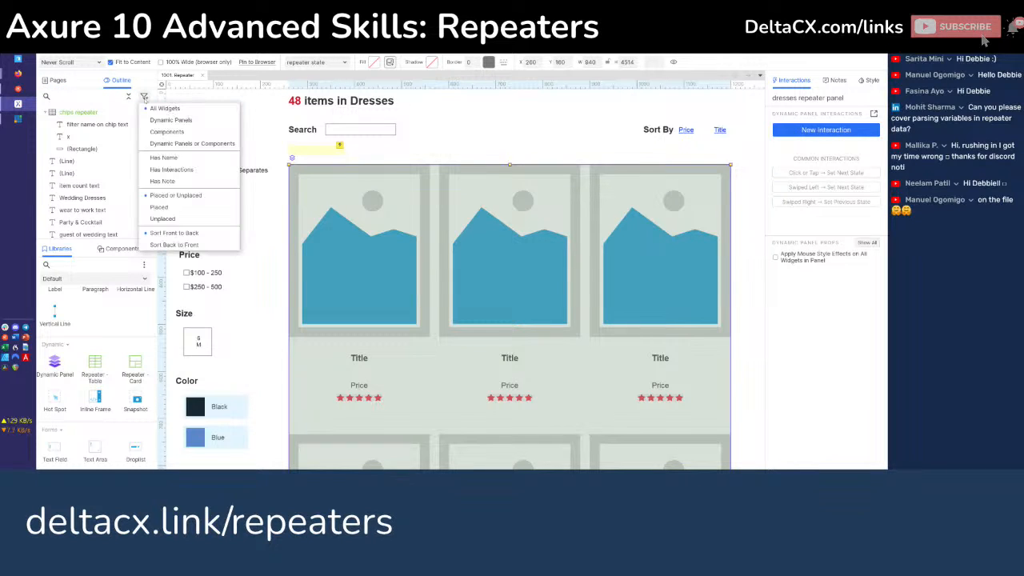
click(154, 158)
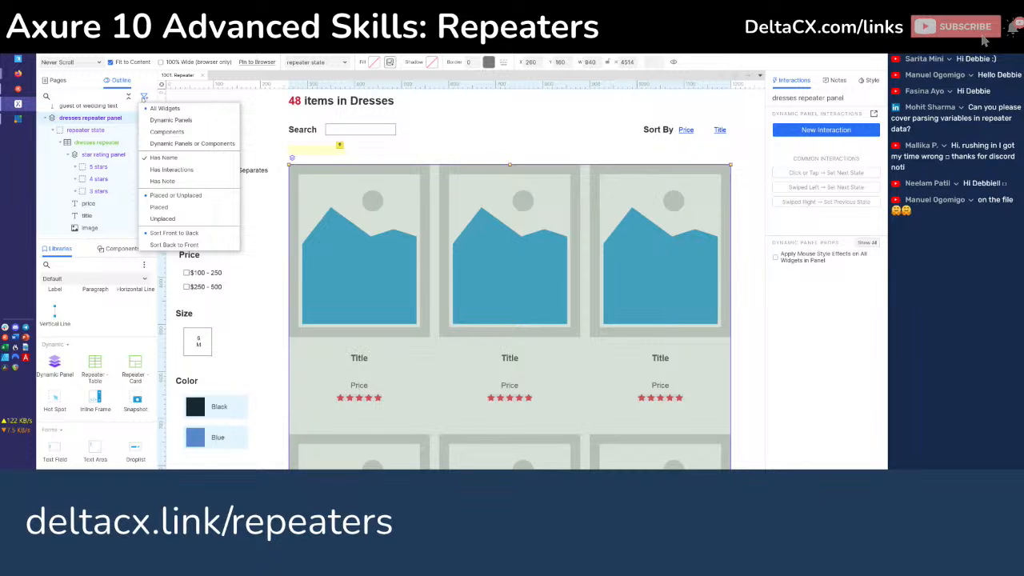
click(144, 96)
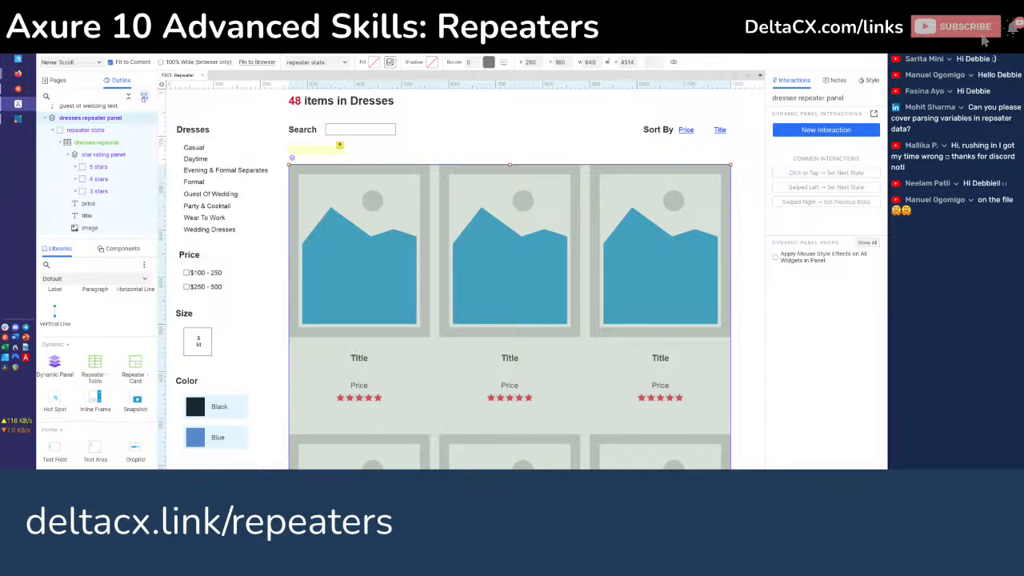
click(240, 173)
click(277, 286)
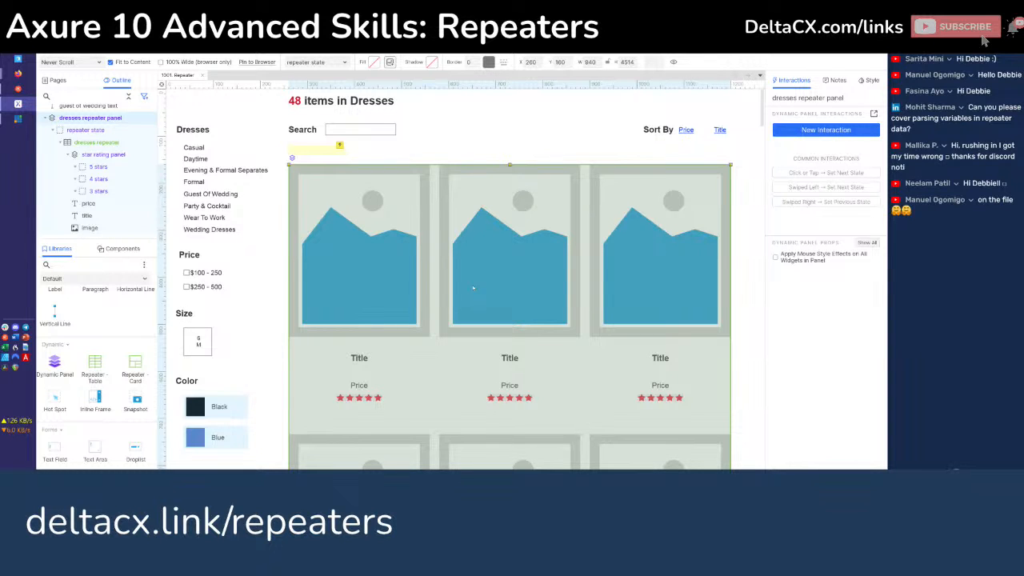
Open the dresses repeater in its panel's all-states view and enlarge the repeater data to examine the columns from ScreenShot to Type
scroll(473, 288, down, 5)
scroll(473, 288, up, 2)
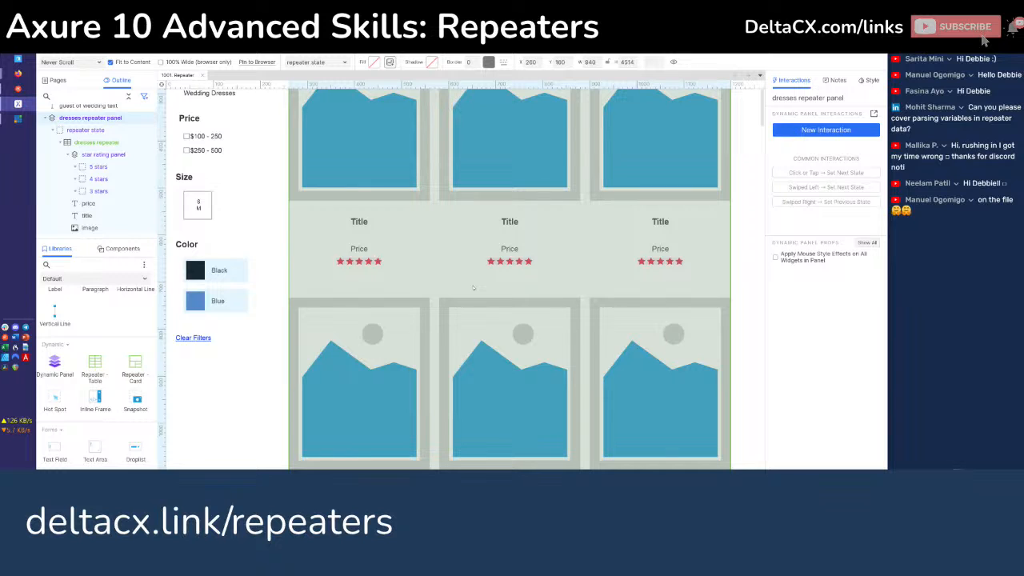
scroll(473, 288, up, 2)
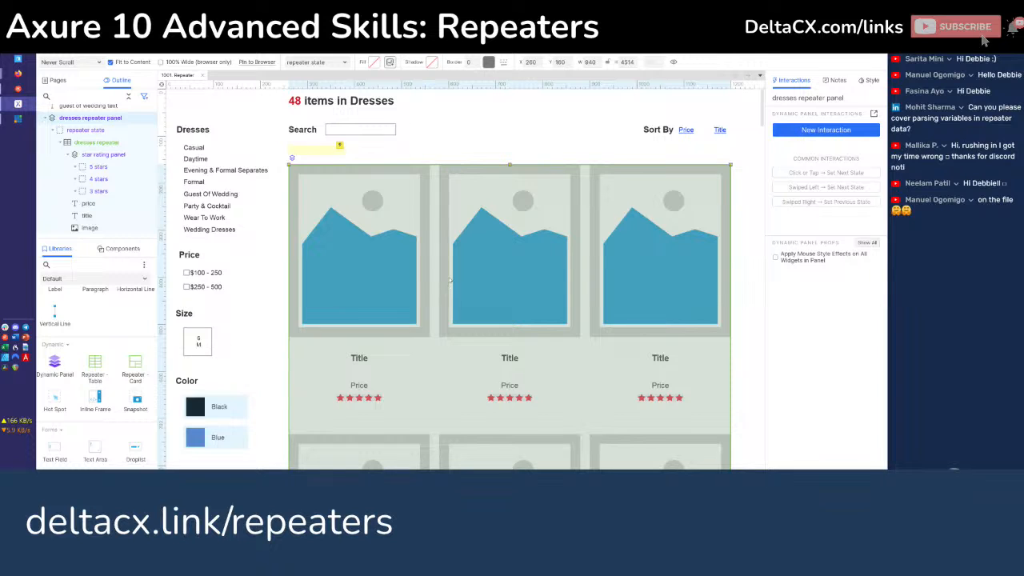
double_click(441, 214)
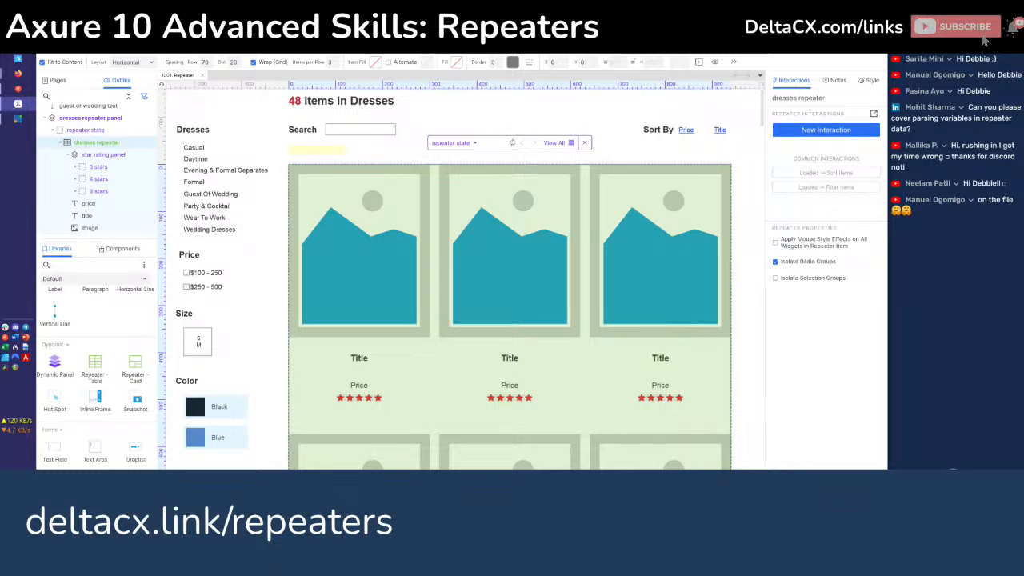
click(557, 143)
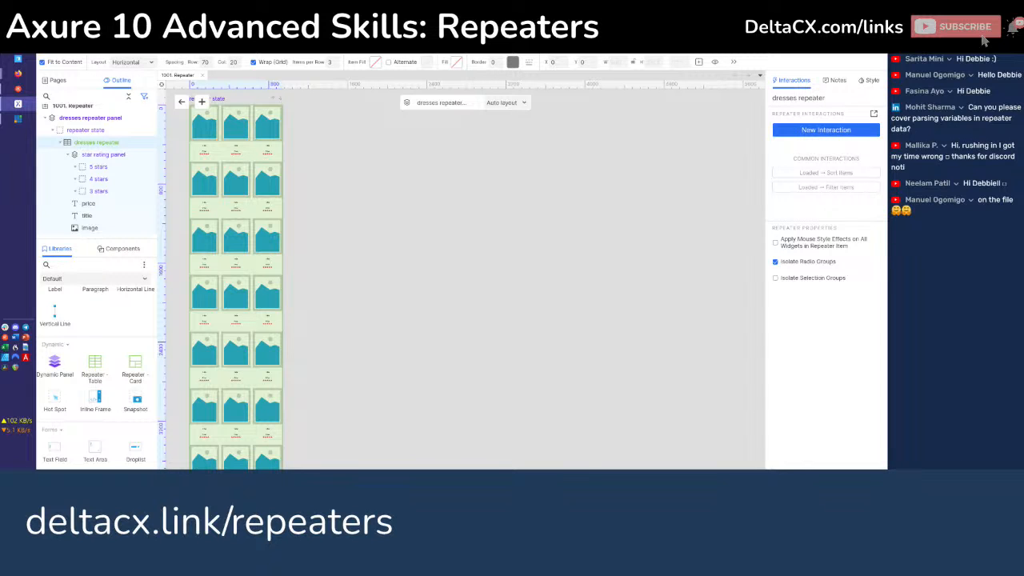
drag(573, 480, 709, 265)
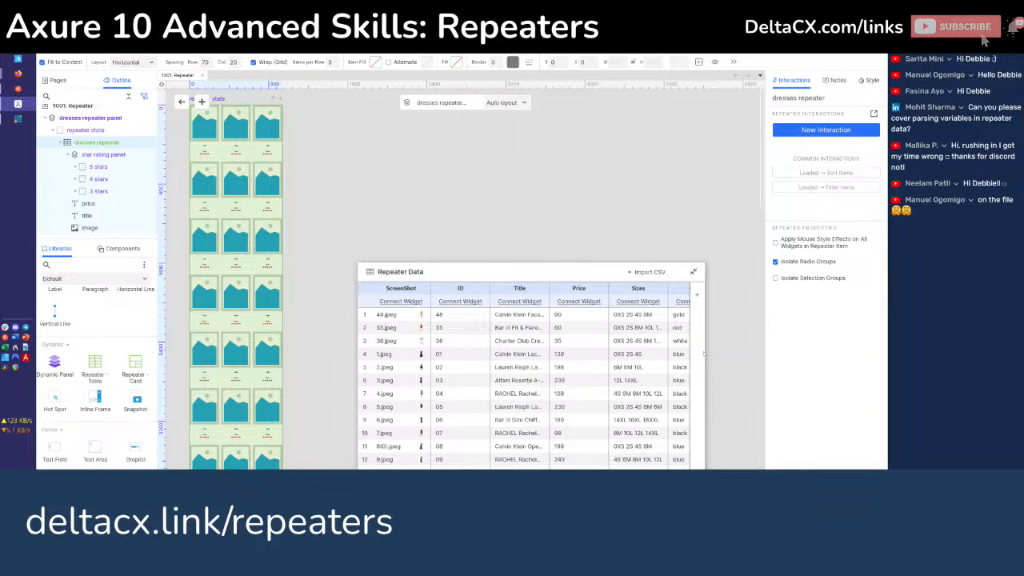
drag(702, 353, 854, 353)
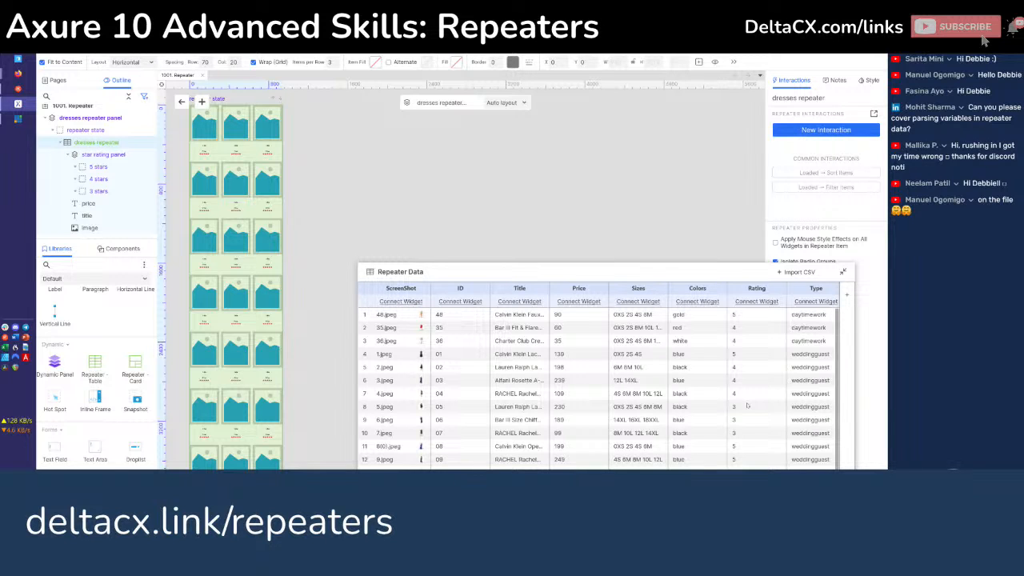
scroll(747, 407, right, 1)
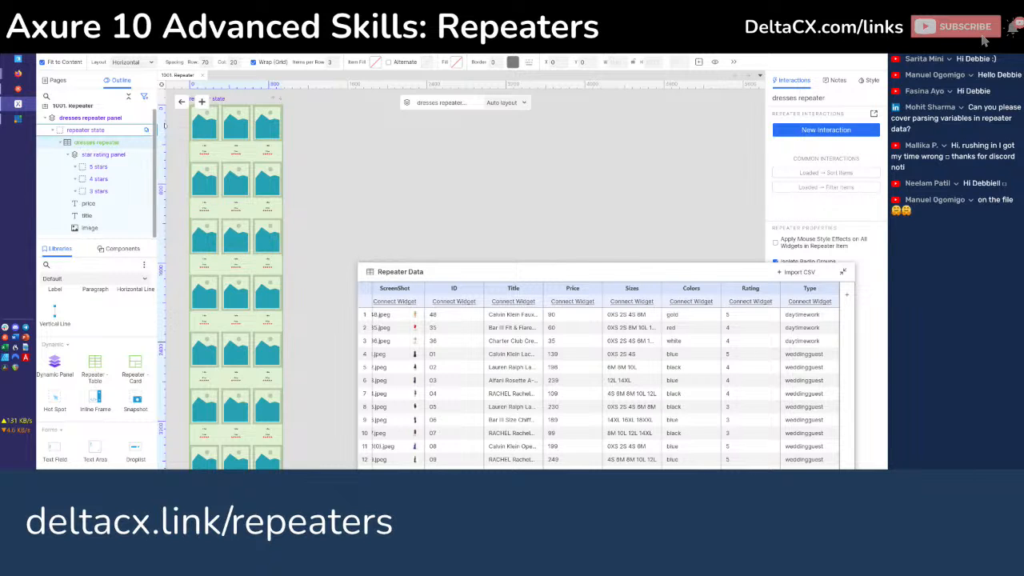
Return from the panel's all-states view to the page at 100% zoom, and reopen the dresses repeater with its data
click(185, 103)
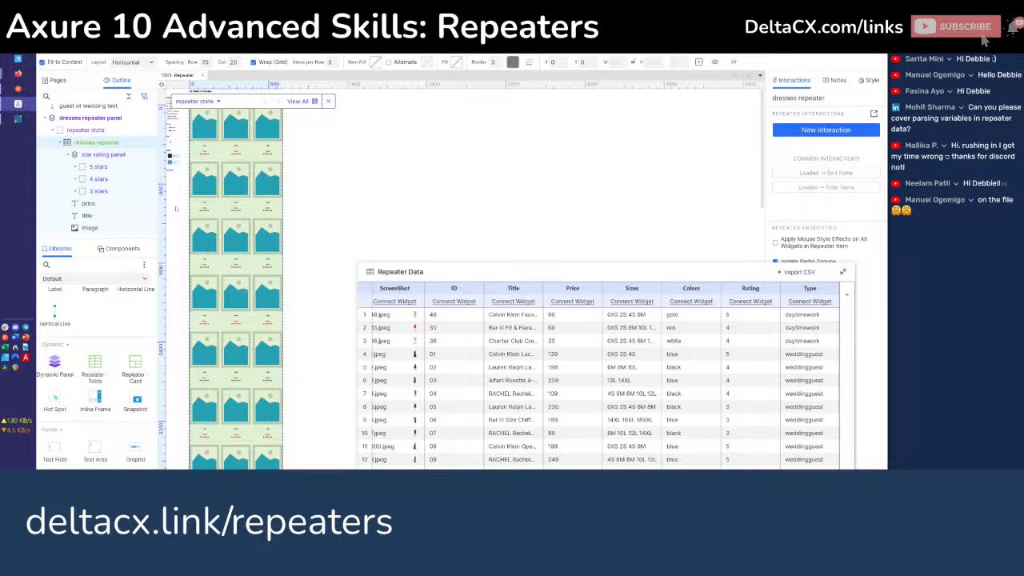
click(175, 208)
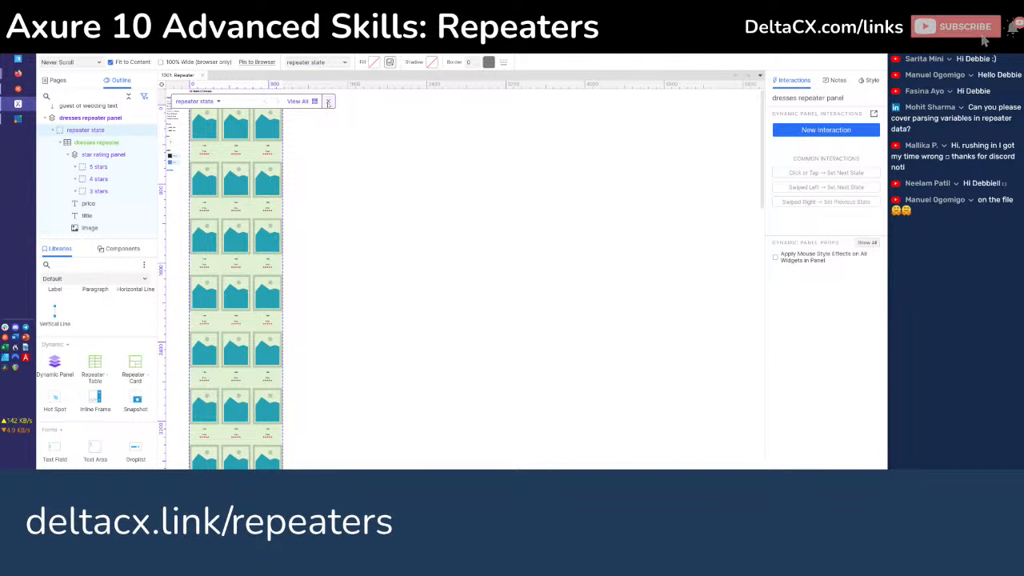
click(328, 101)
click(348, 156)
key(ctrl+0)
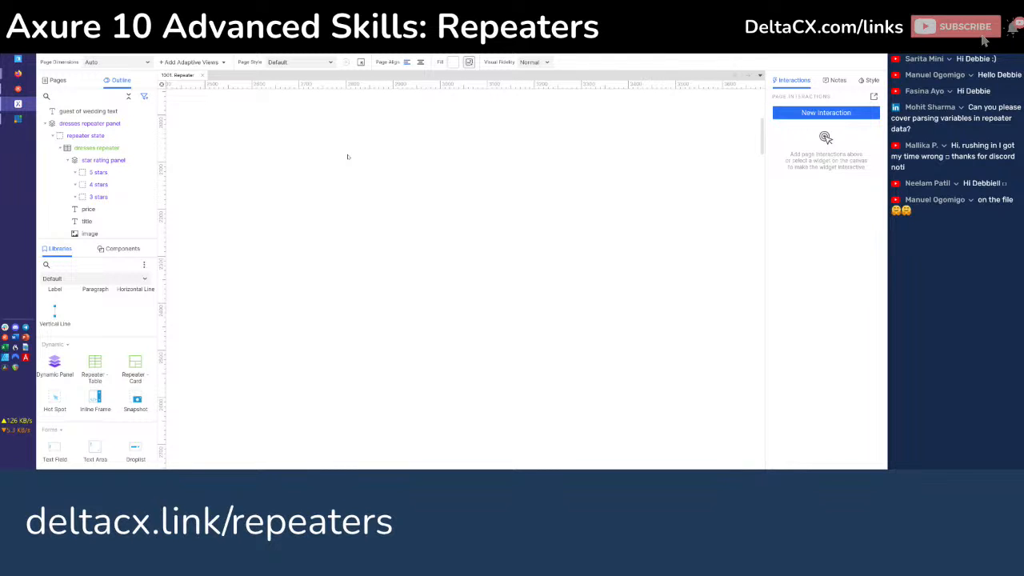
scroll(348, 157, left, 15)
scroll(347, 157, up, 12)
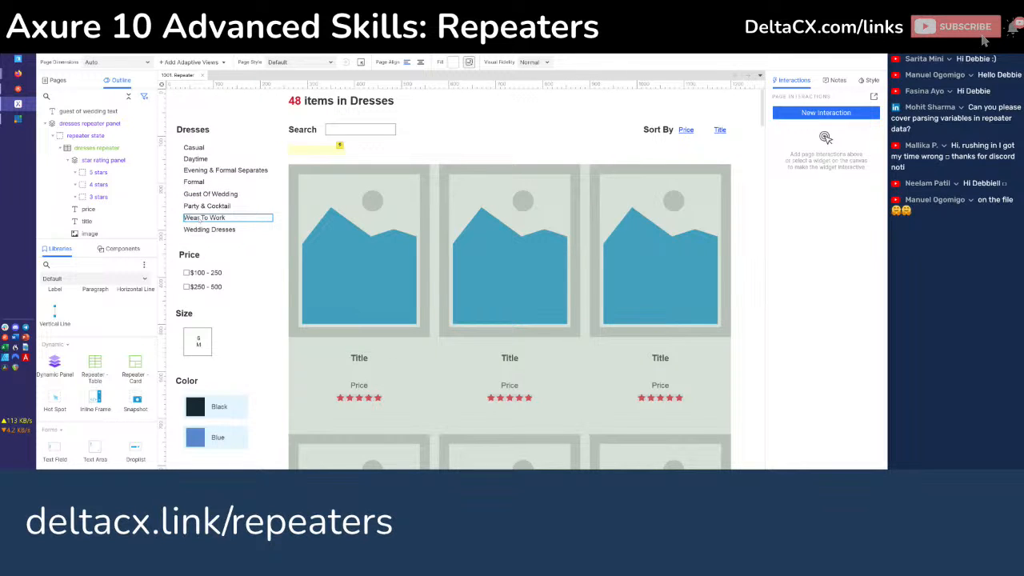
click(391, 274)
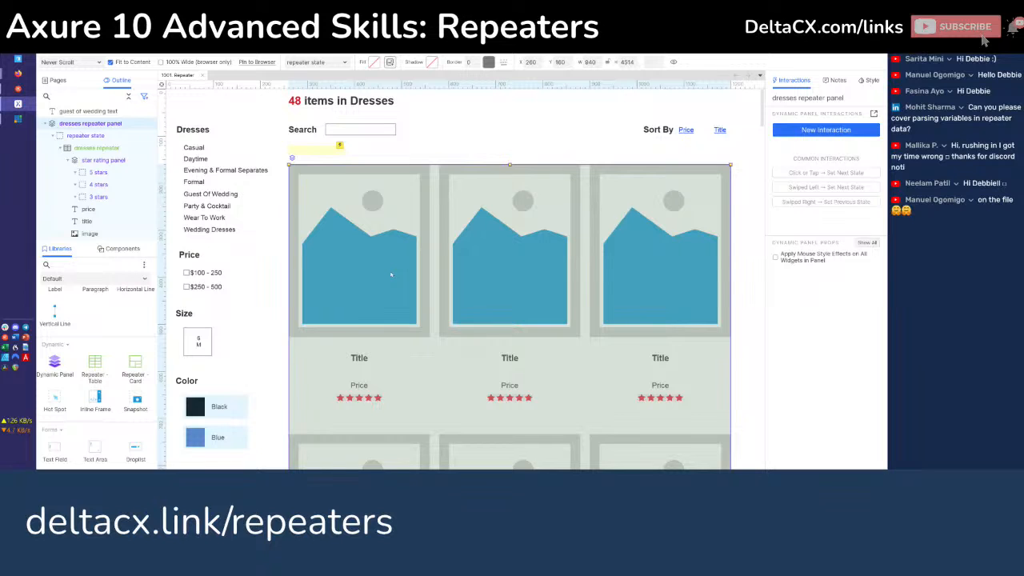
double_click(391, 274)
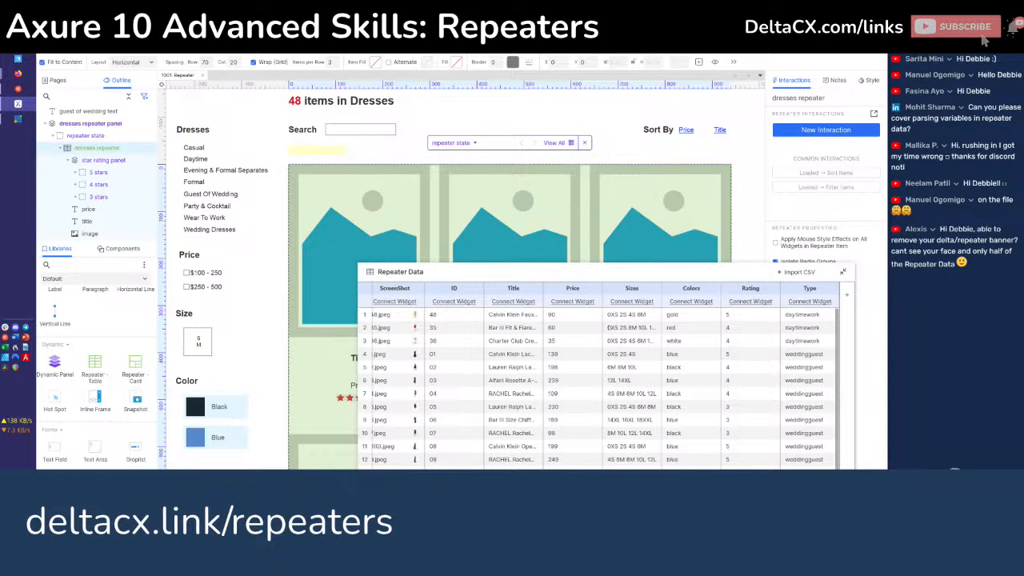
Switch to vMix, remove the Callout 4 overlay from the stream output, and return to Axure RP
key(alt+Tab)
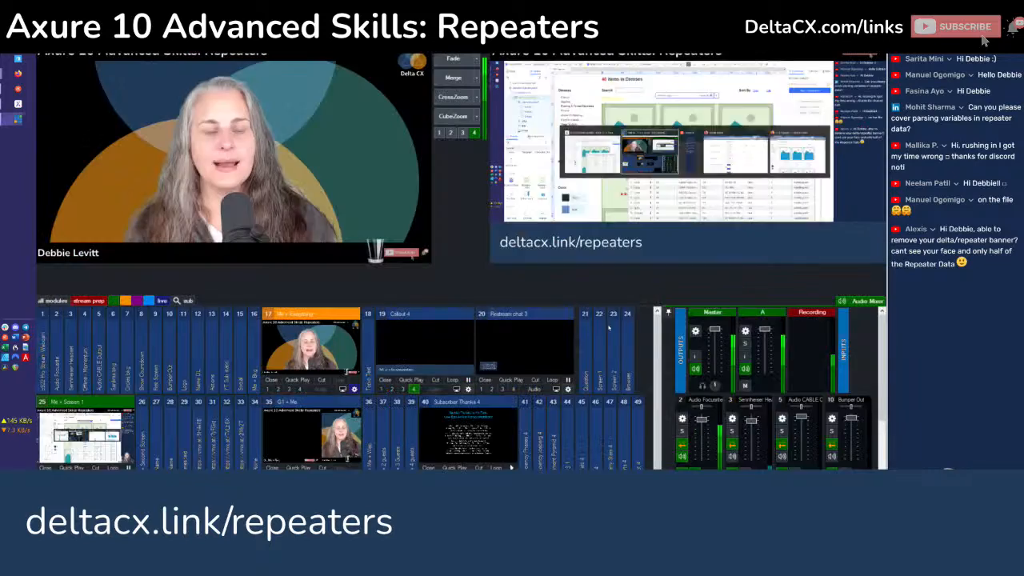
click(414, 390)
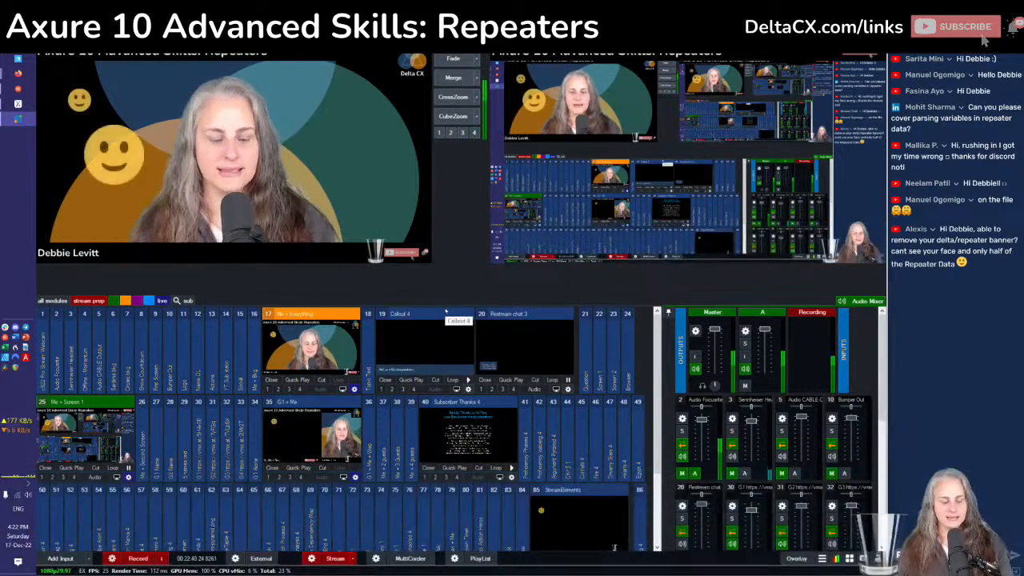
key(alt+Tab)
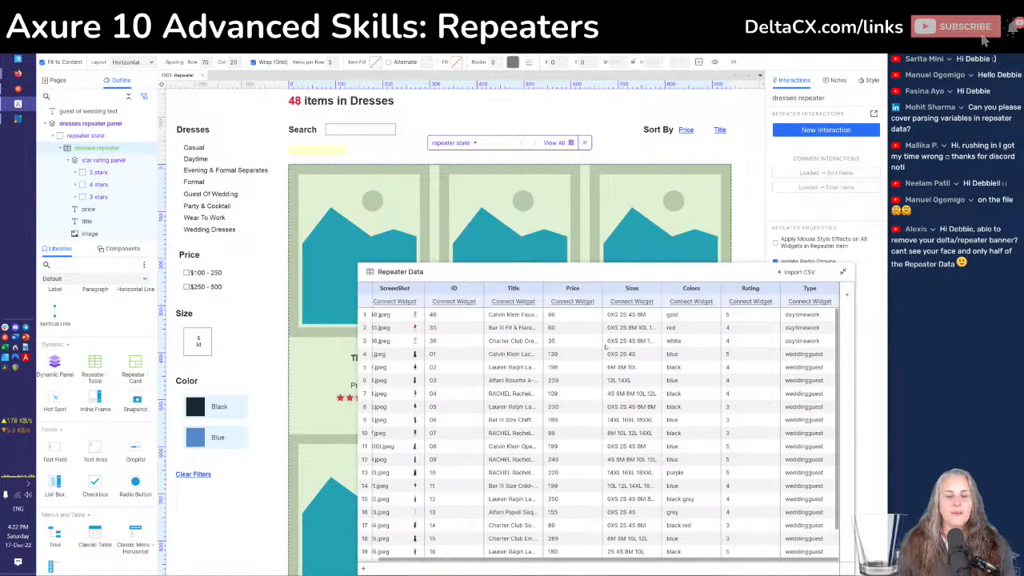
Examine the dresses repeater's data rows, the ScreenShot column's images, and the import and row options of its cells
scroll(590, 394, left, 1)
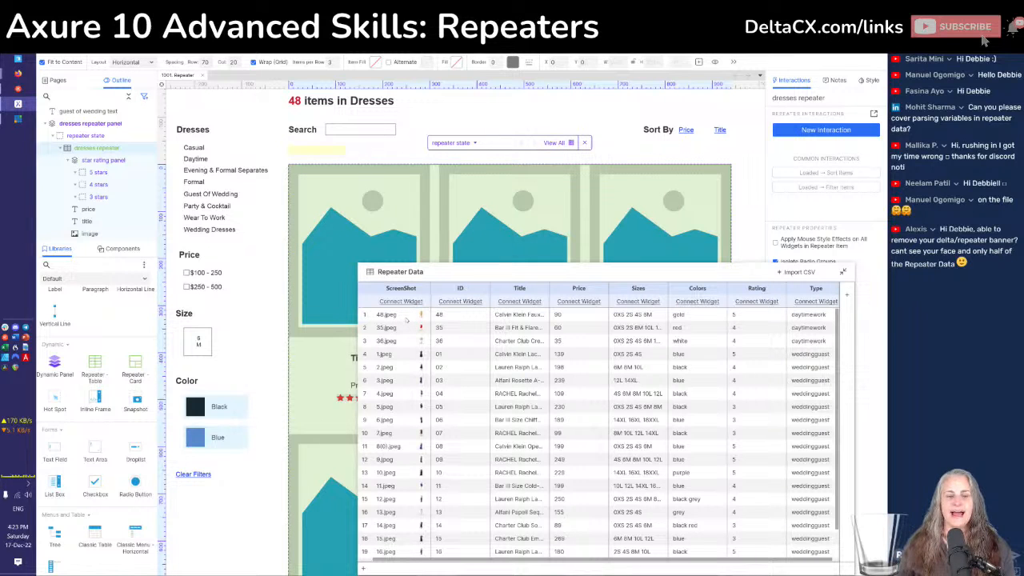
mouse_move(421, 318)
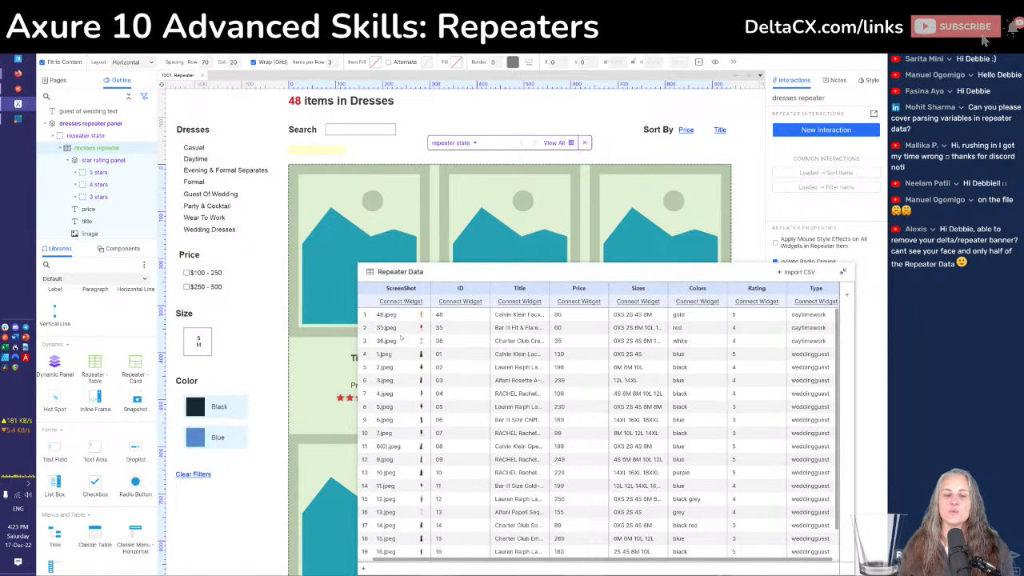
scroll(394, 339, down, 1)
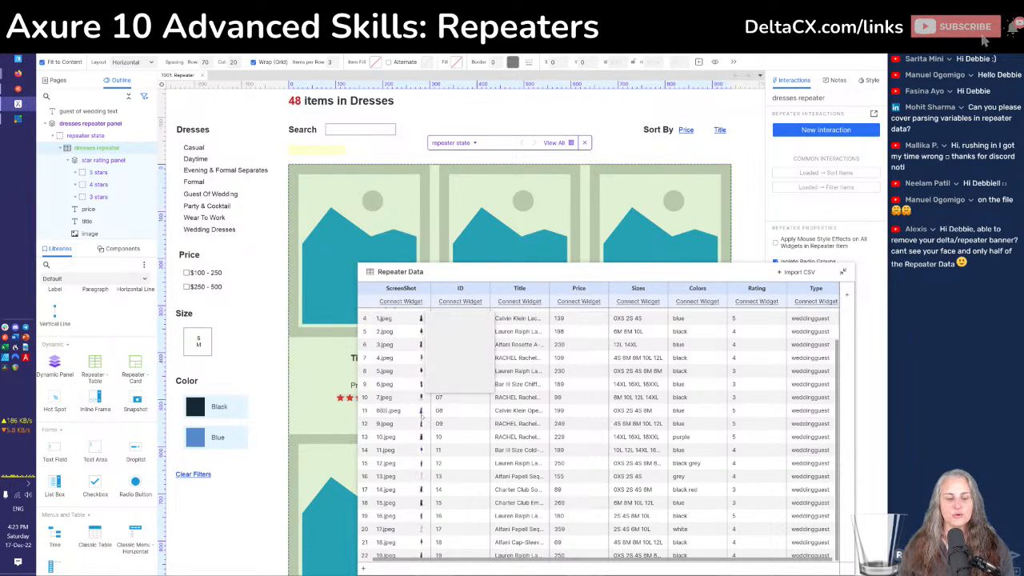
right_click(399, 345)
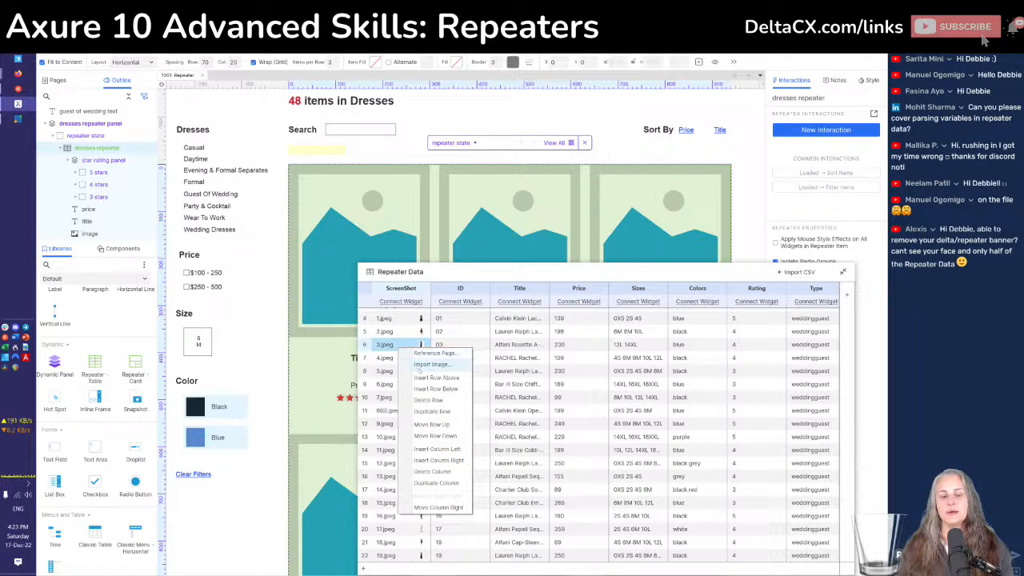
click(392, 347)
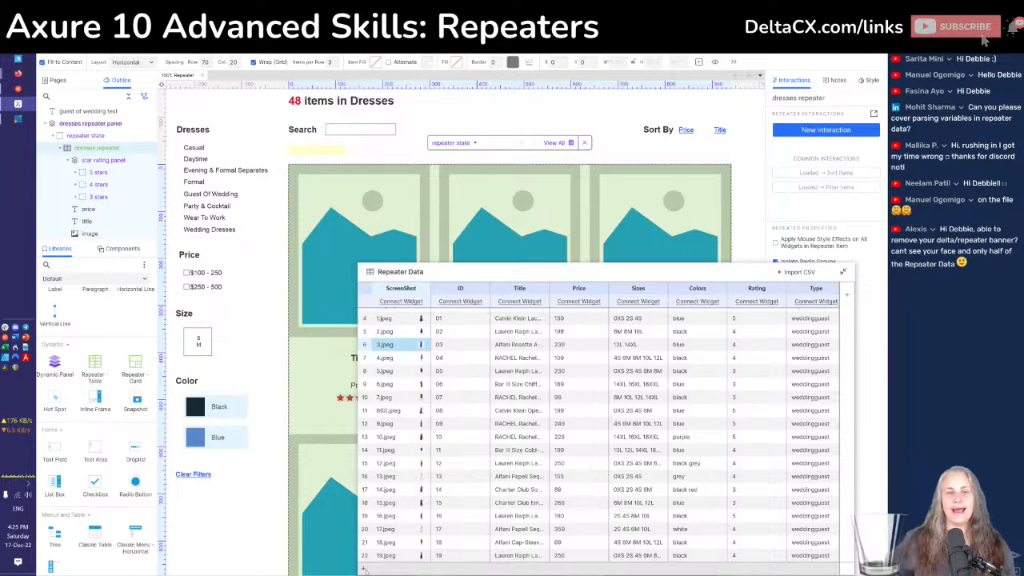
right_click(388, 398)
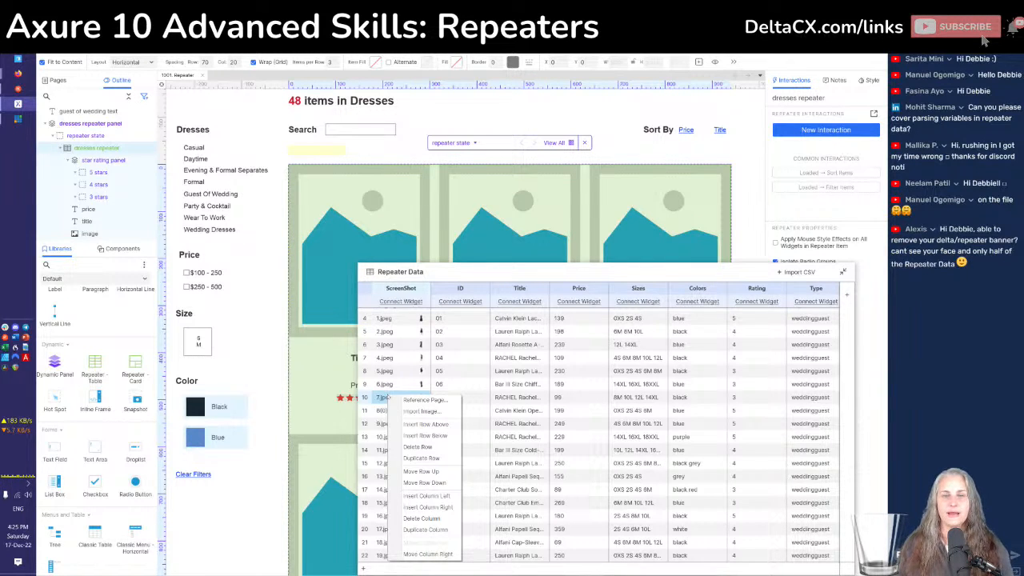
click(738, 155)
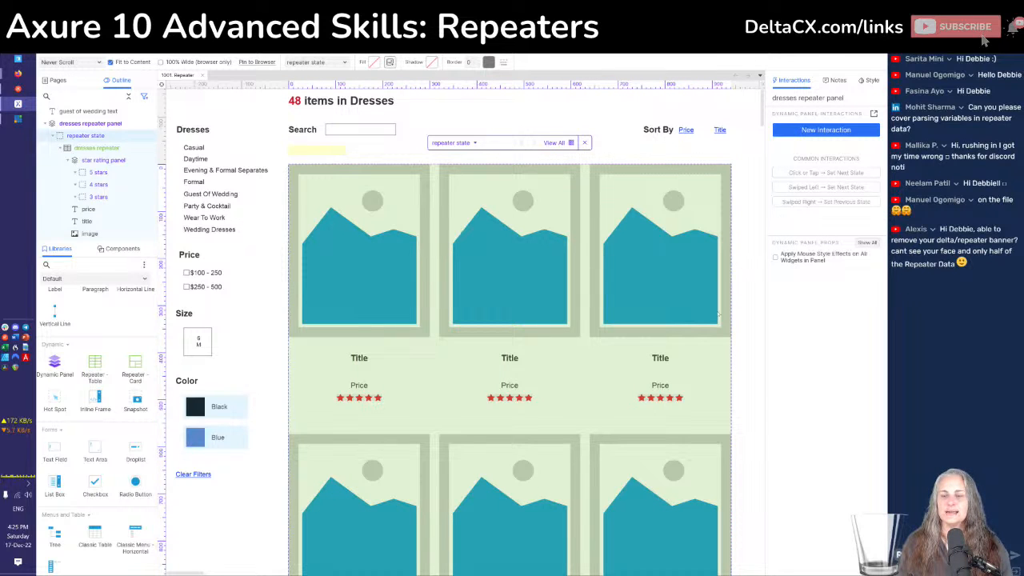
Shrink the dresses repeater's data window and open the repeater's item template for editing
double_click(547, 336)
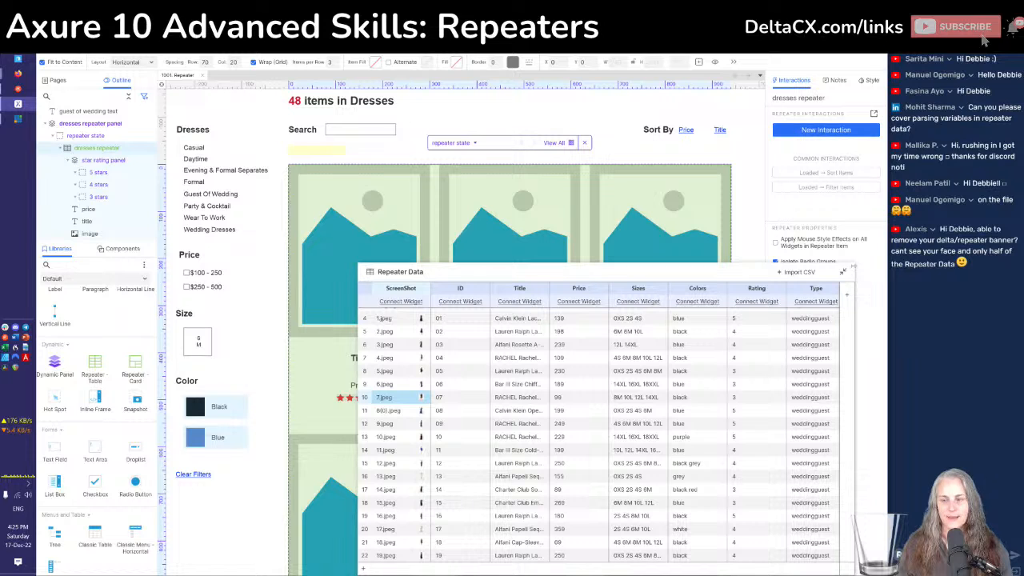
click(843, 272)
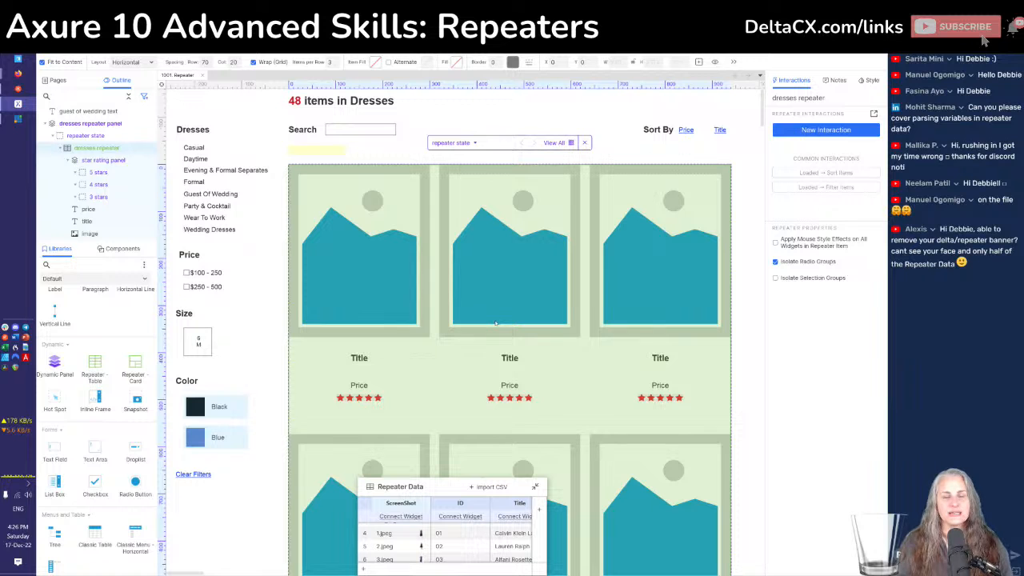
scroll(496, 323, down, 4)
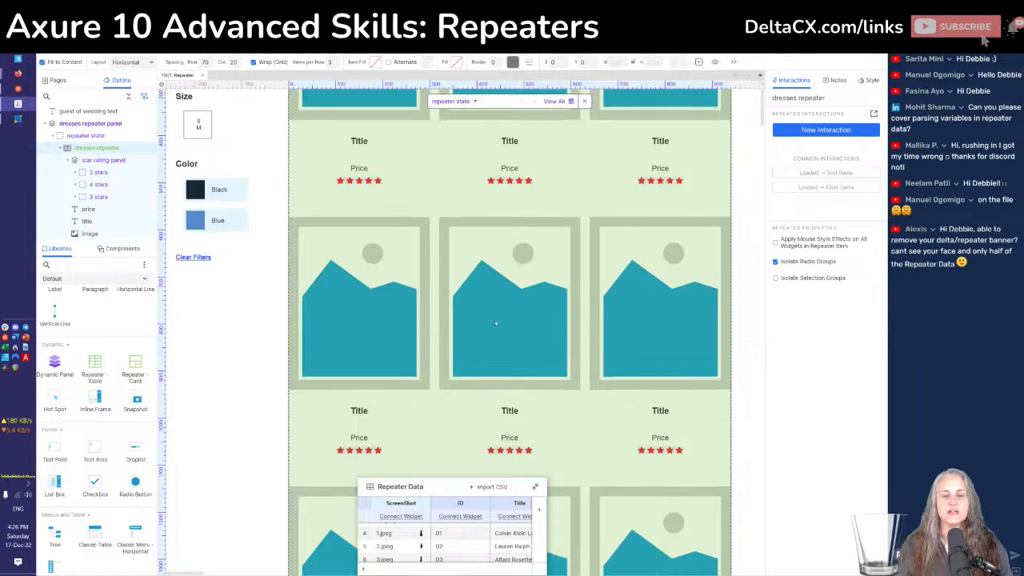
scroll(495, 323, down, 1)
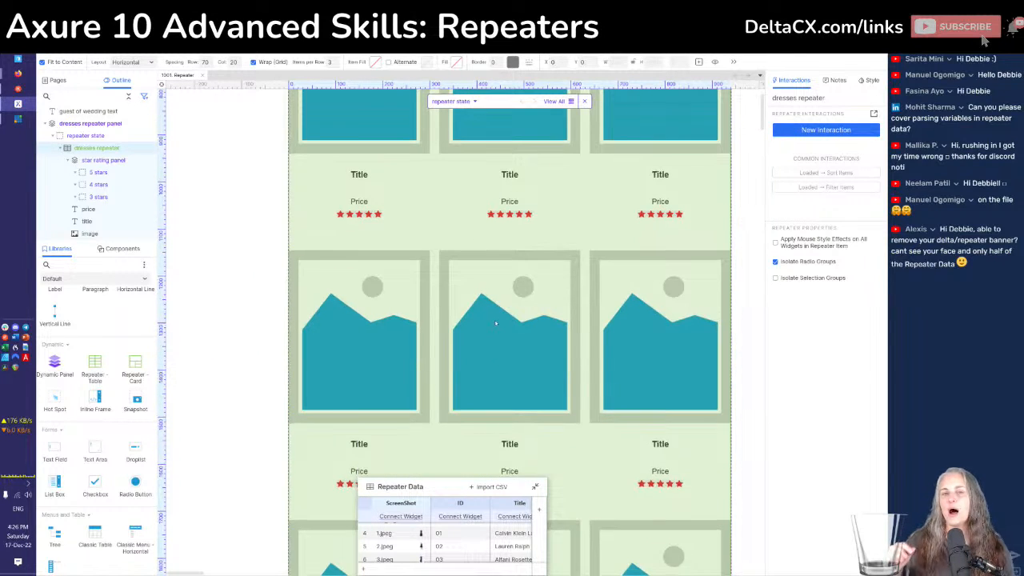
scroll(496, 323, up, 2)
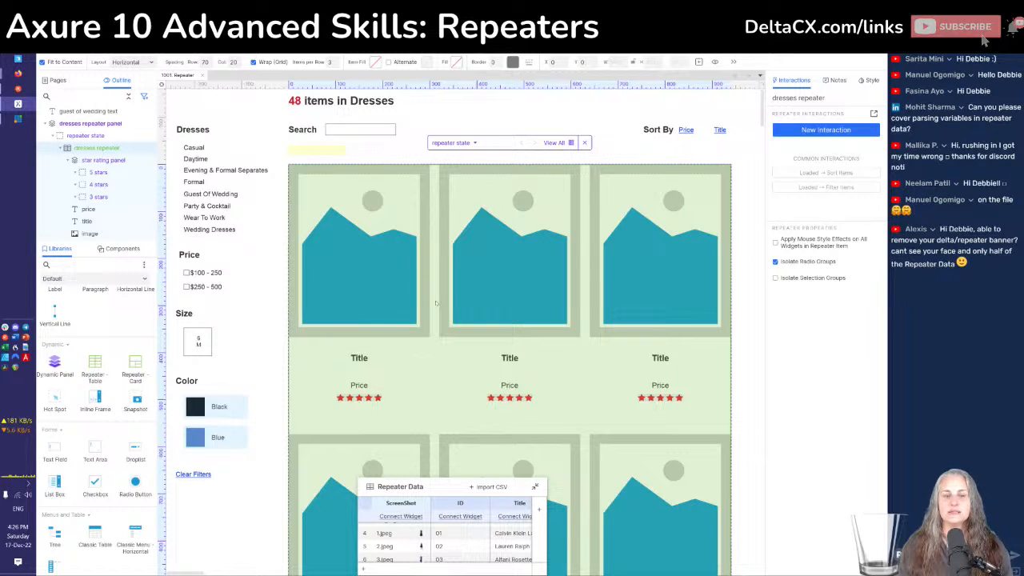
double_click(436, 303)
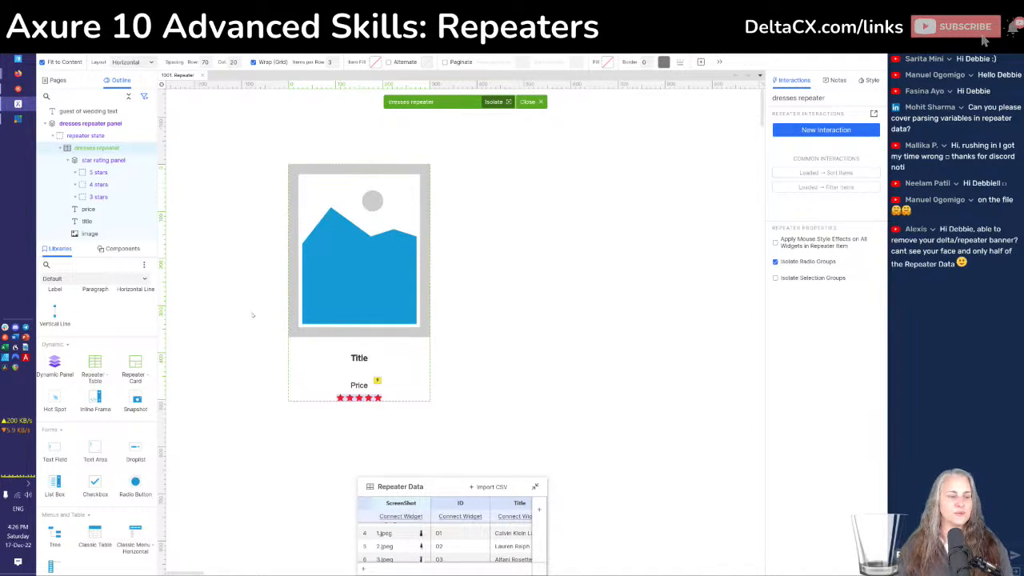
Place an Asterisk icon from the Icons library on the lower-right corner of the item template's image, and close the template
click(83, 278)
click(64, 329)
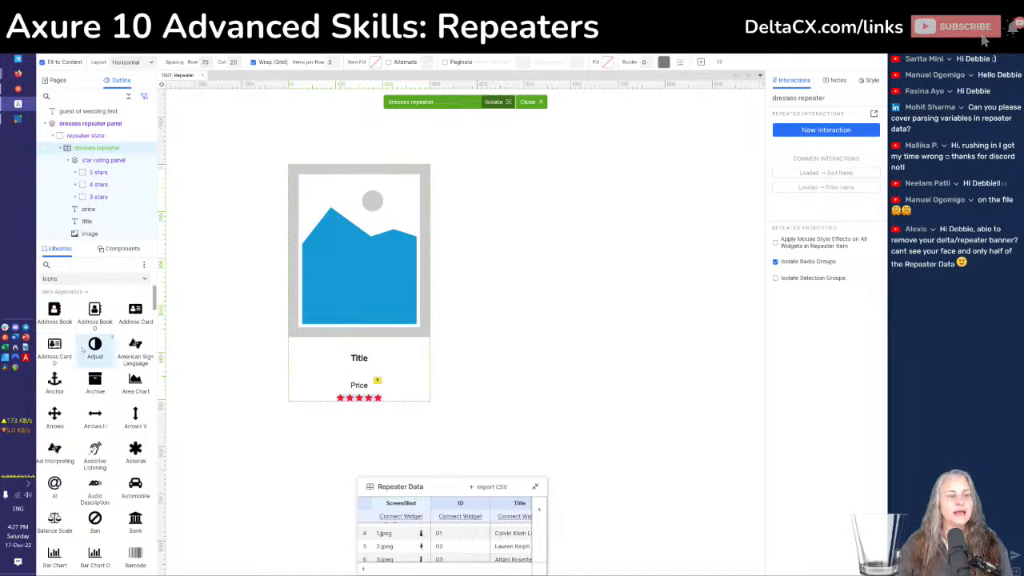
drag(94, 344, 408, 320)
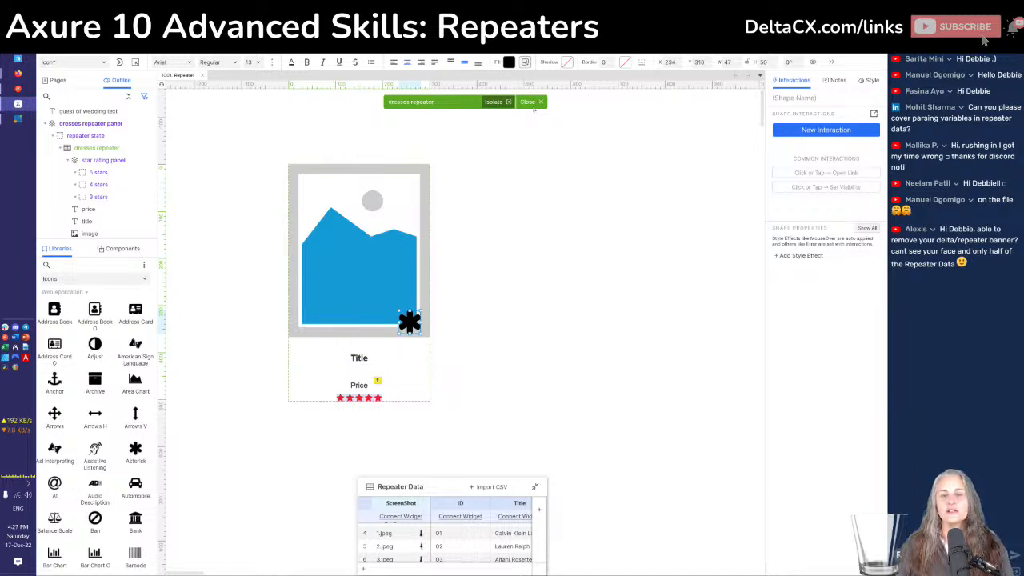
click(531, 102)
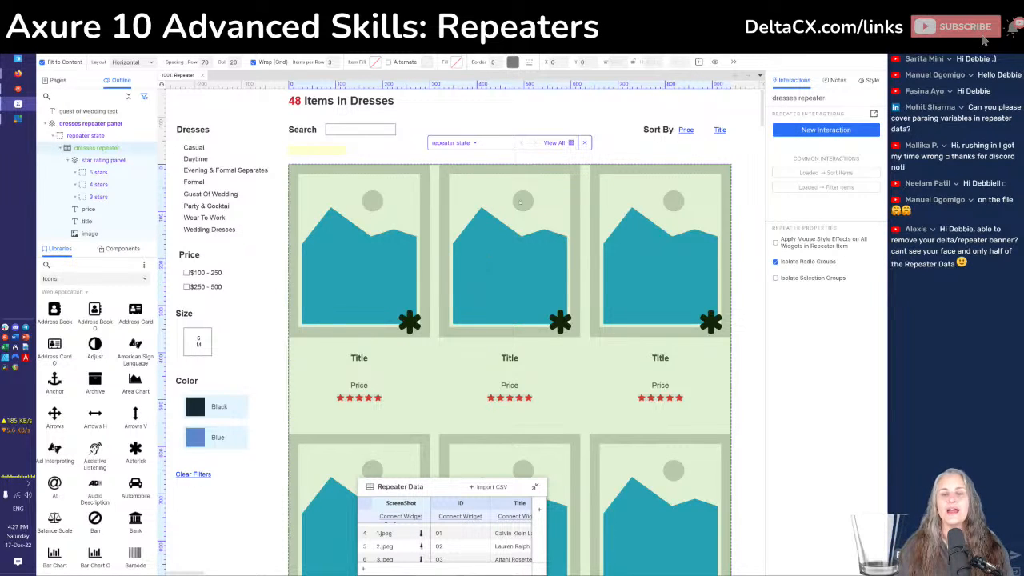
Reopen the dresses repeater's item template and delete the asterisk icon from it
double_click(533, 230)
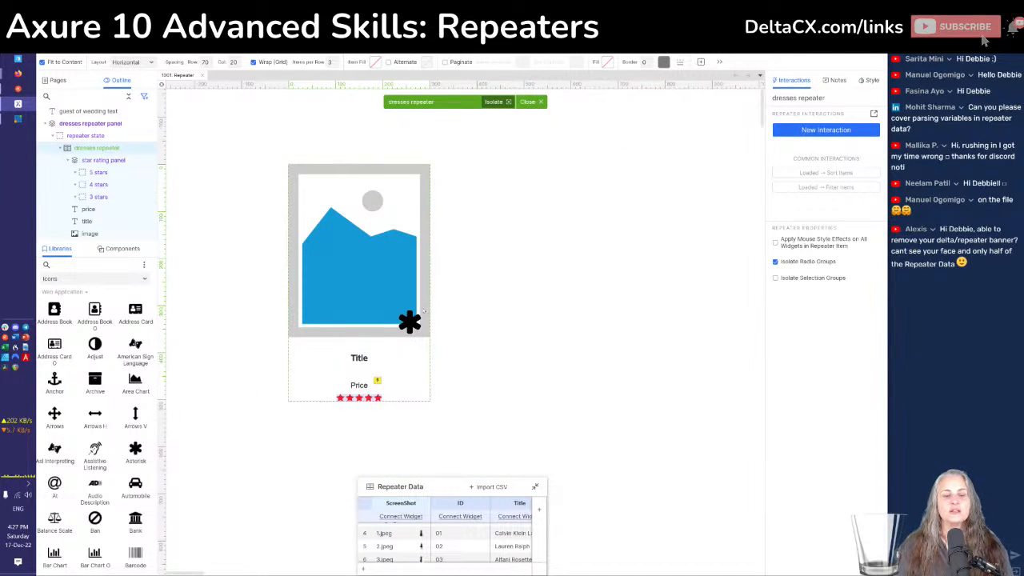
click(409, 320)
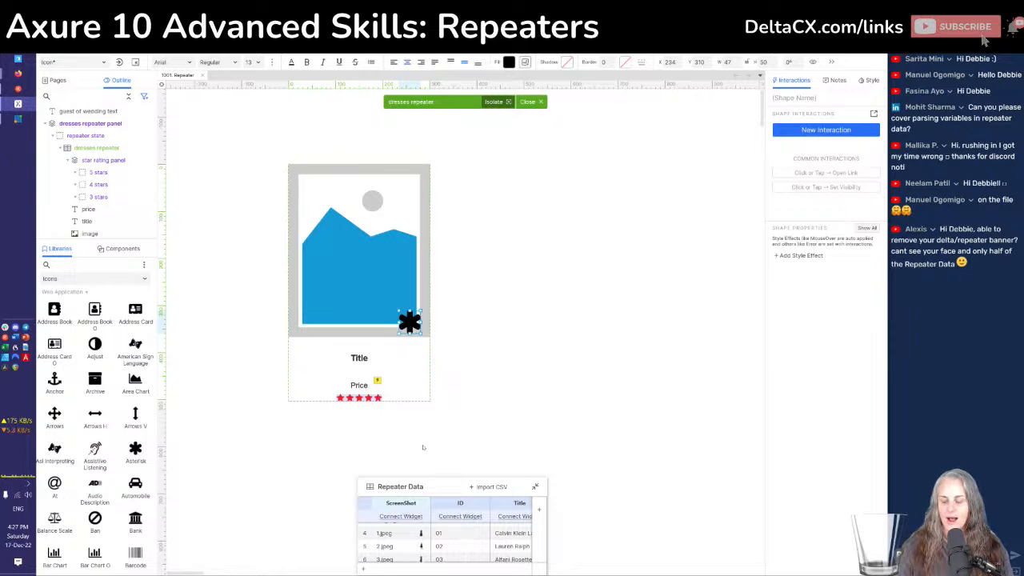
key(Delete)
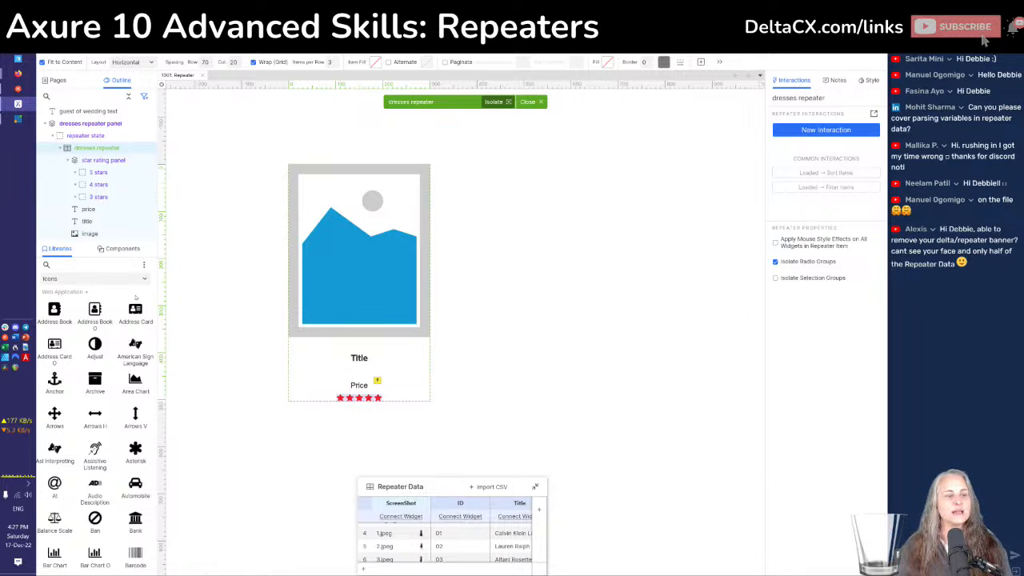
Switch the widget library back to Default and close the dresses repeater's item template
click(98, 279)
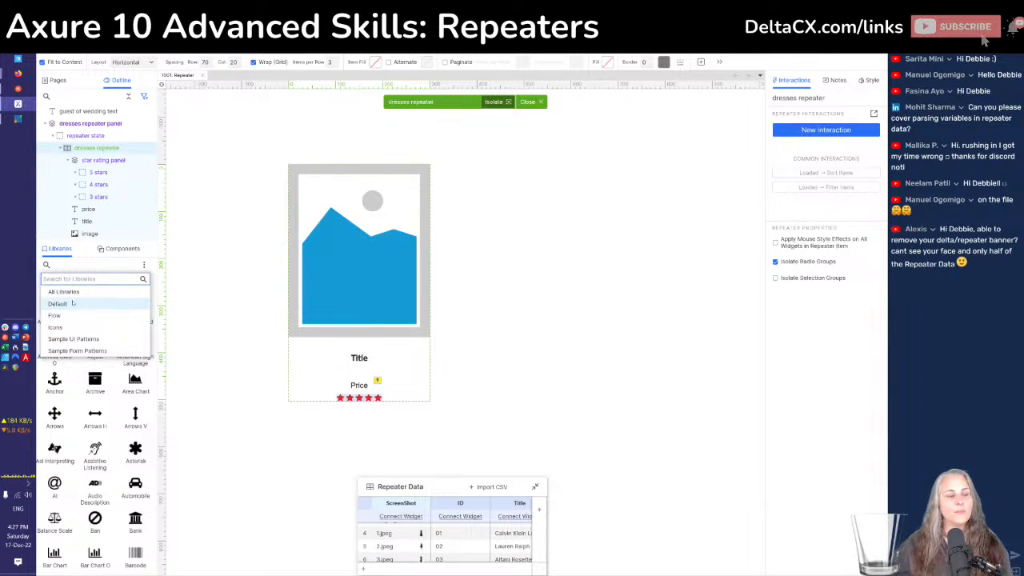
click(73, 303)
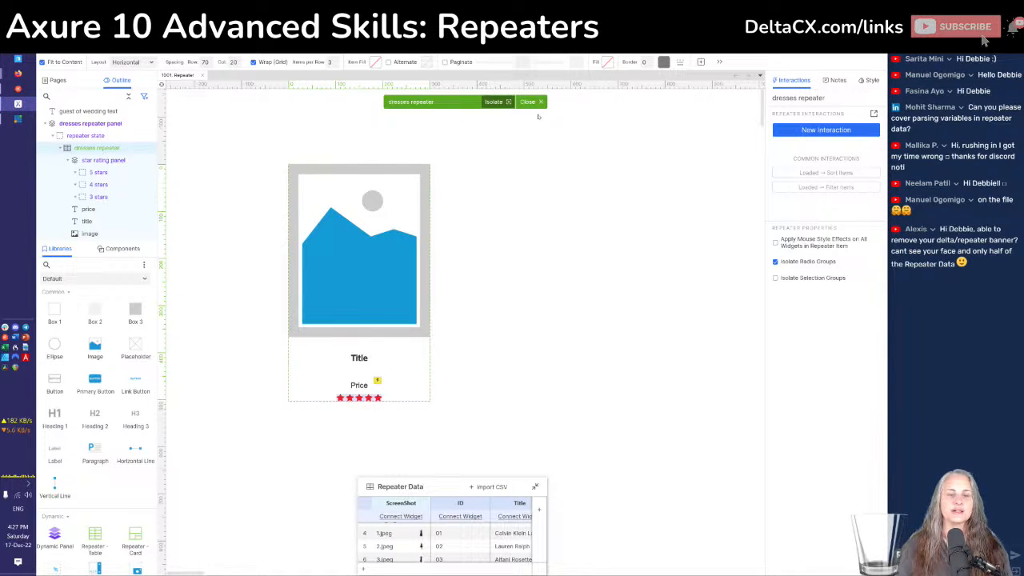
click(540, 103)
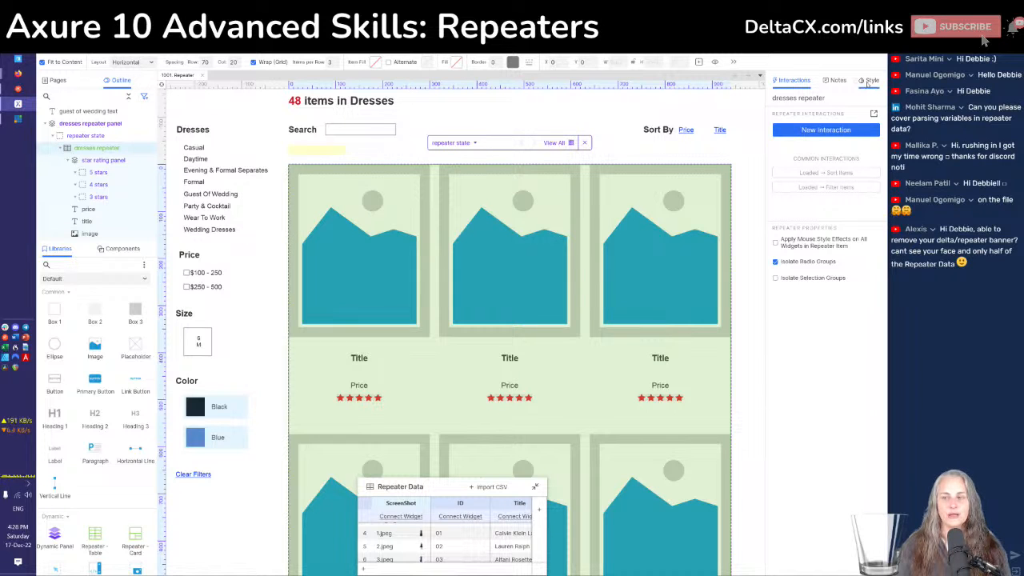
Try a column spacing of 70 in the dresses repeater's style settings and return it to 20
click(869, 81)
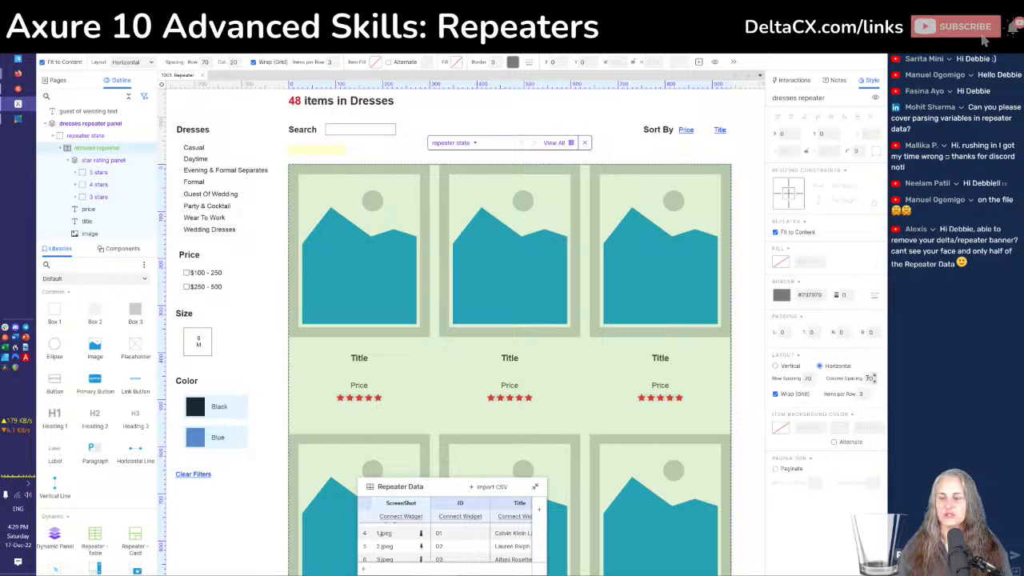
click(868, 377)
text(70)
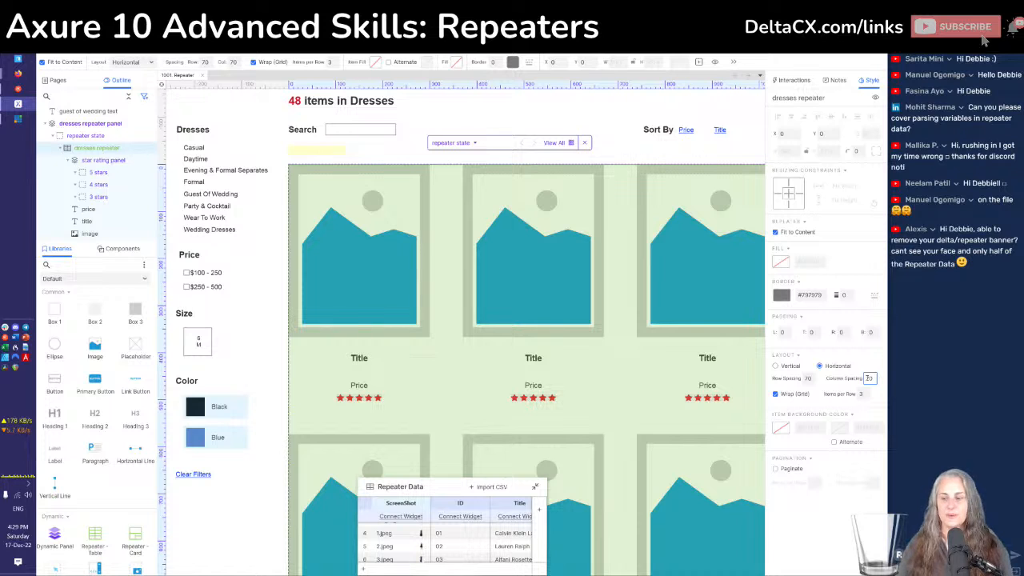
text(20)
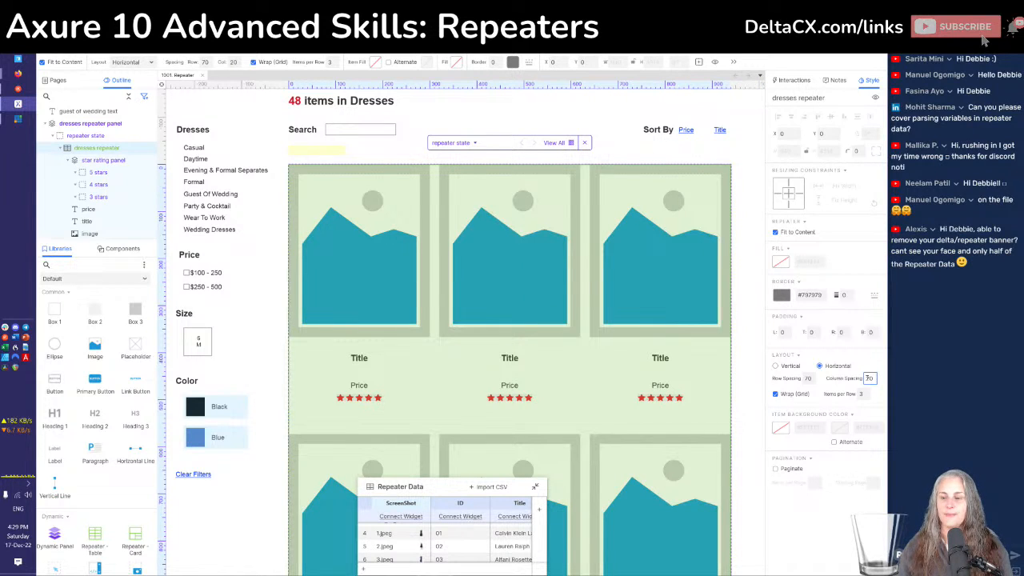
Try row spacings of 20 and 100 for the dresses repeater and return the row spacing to 70
double_click(808, 378)
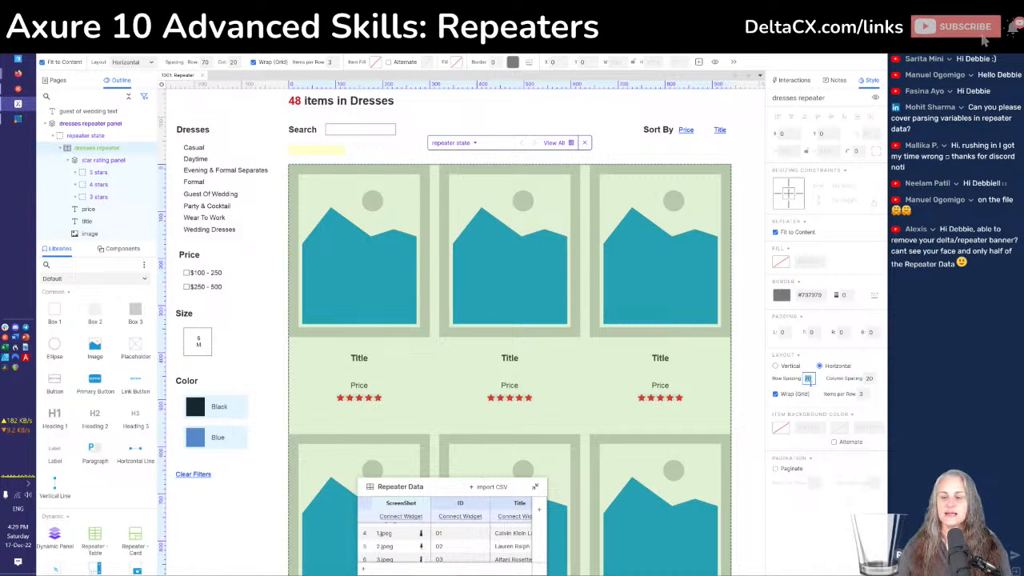
text(20)
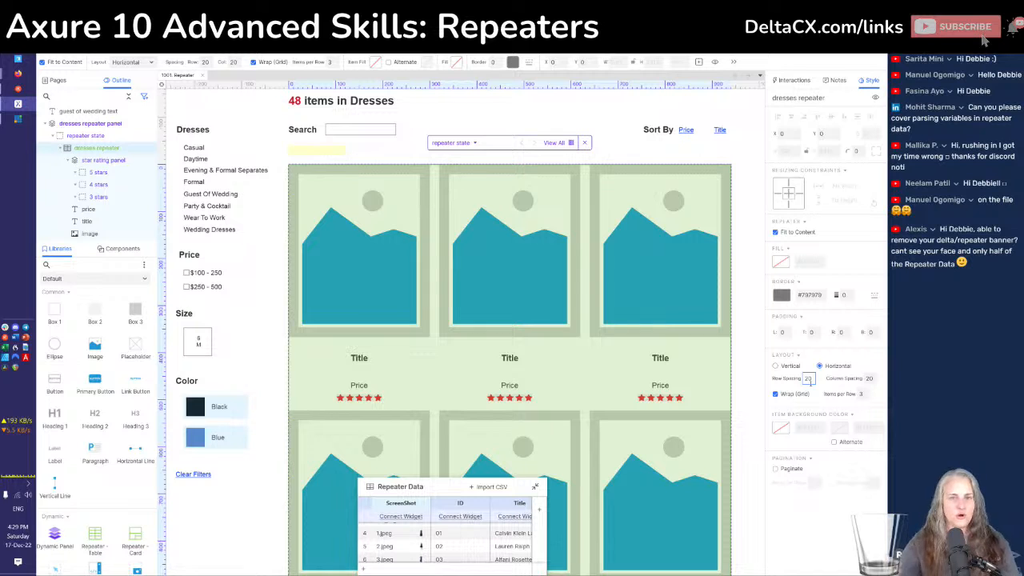
double_click(808, 379)
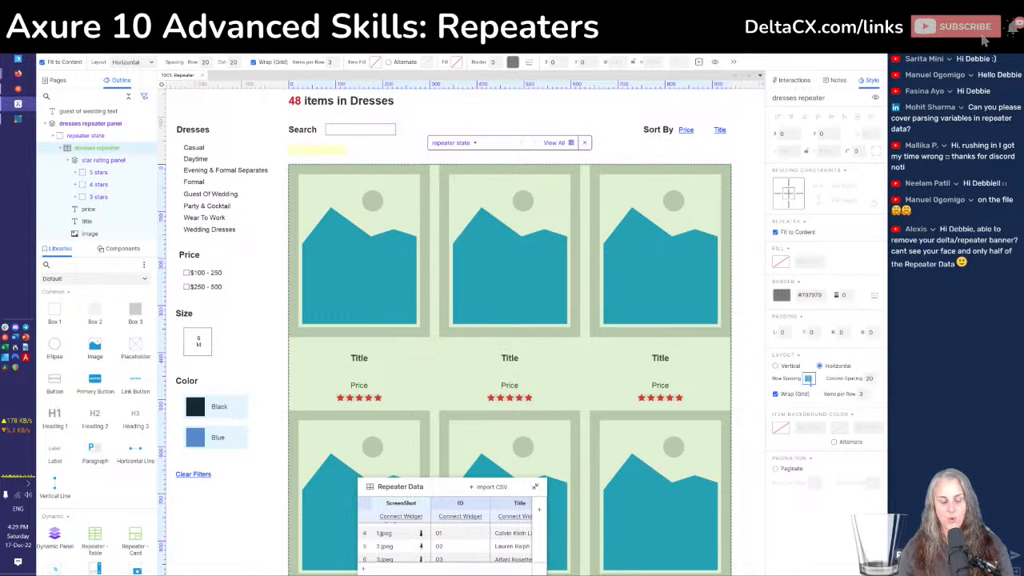
text(100)
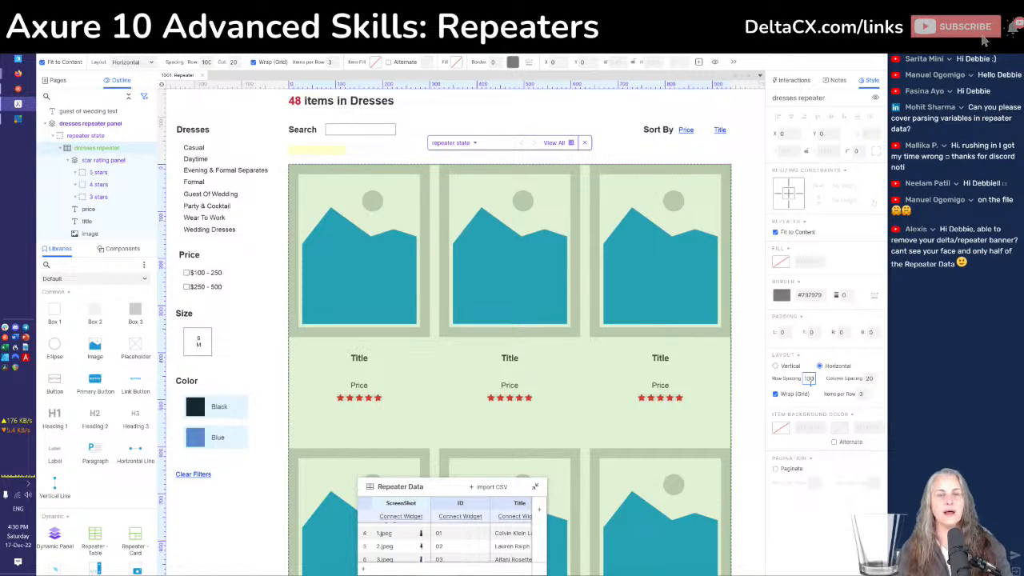
text(70)
key(Return)
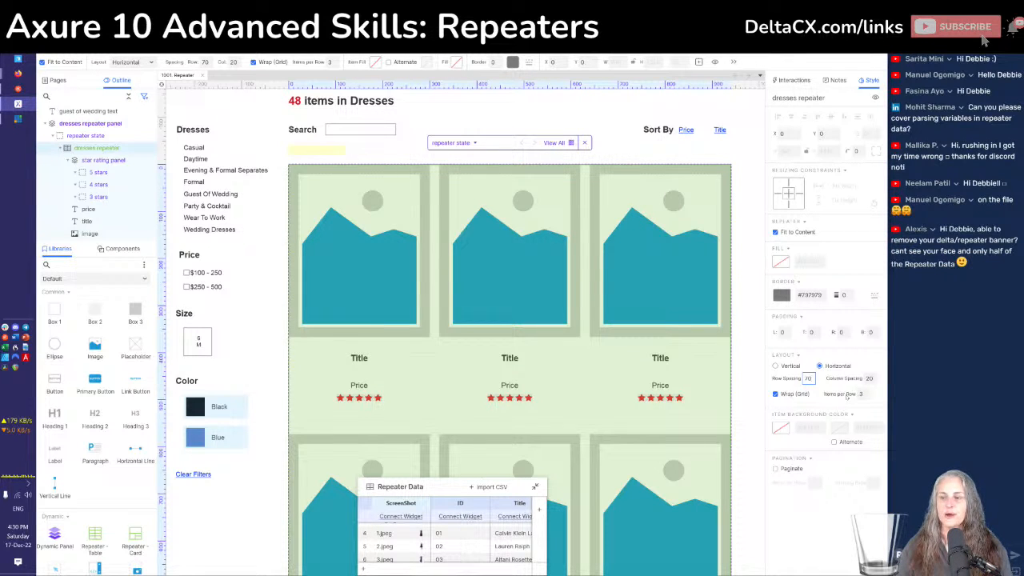
Try 4 and 2 items per row in the dresses repeater's grid and return it to 3
click(867, 391)
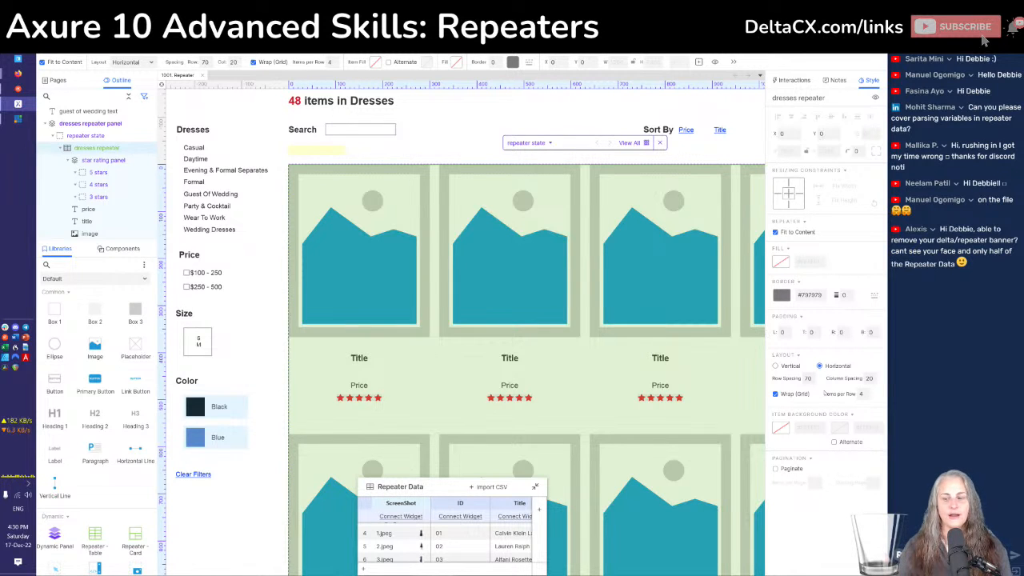
double_click(860, 395)
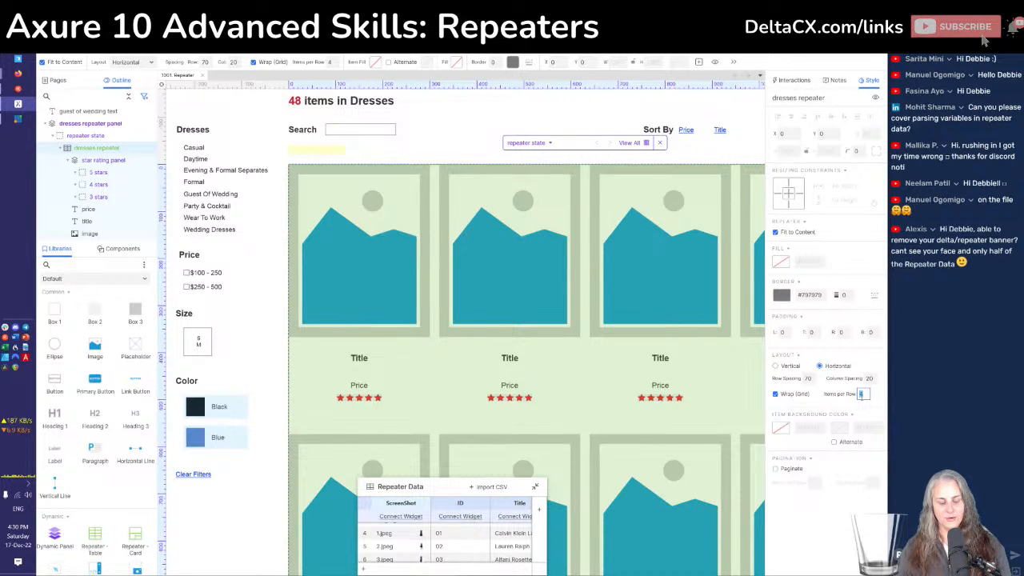
text(2)
double_click(861, 394)
text(3)
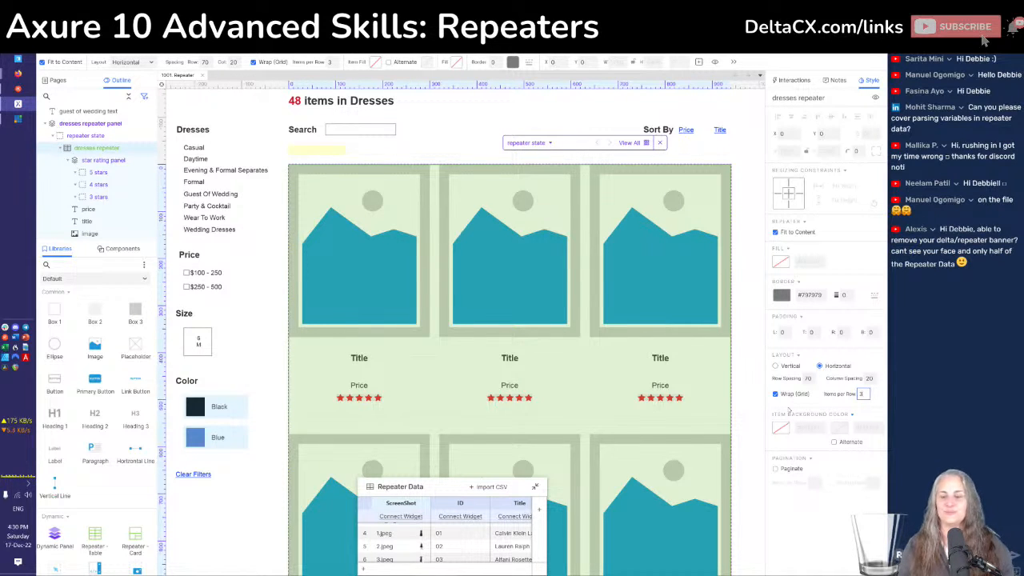
Turn the dresses repeater's grid wrapping off and on again, and restore 3 items per row
click(775, 394)
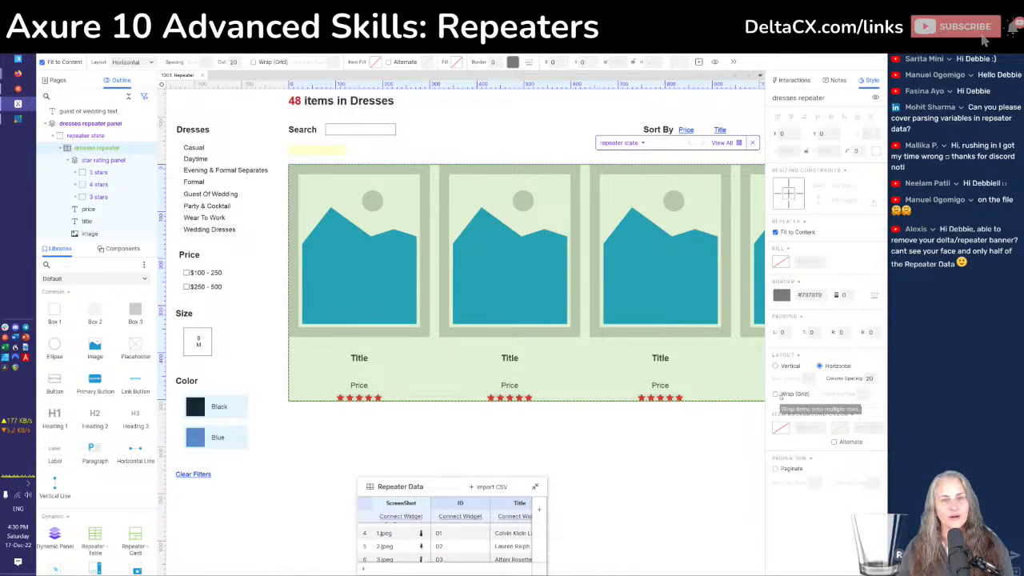
click(775, 393)
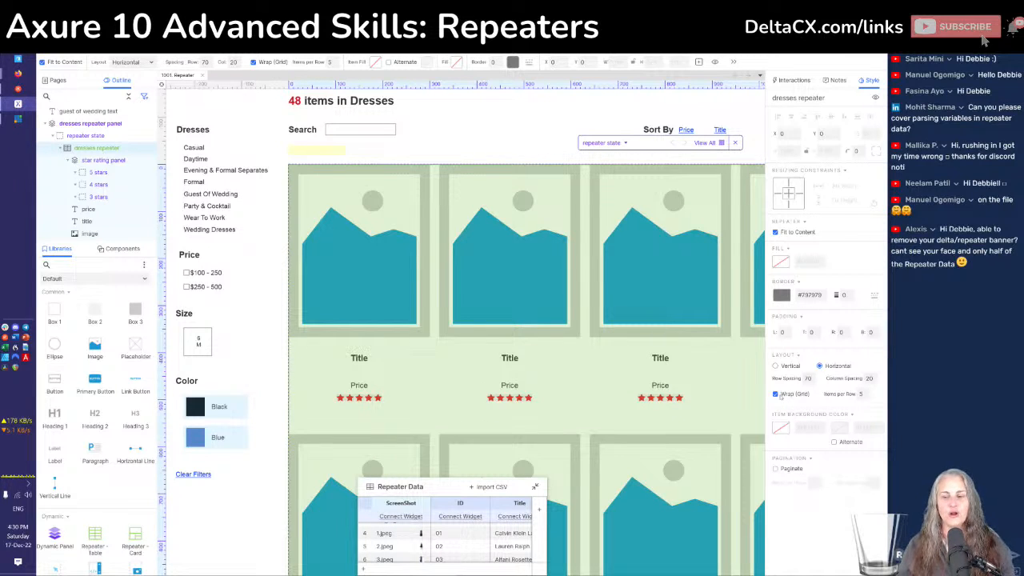
click(861, 393)
text(3)
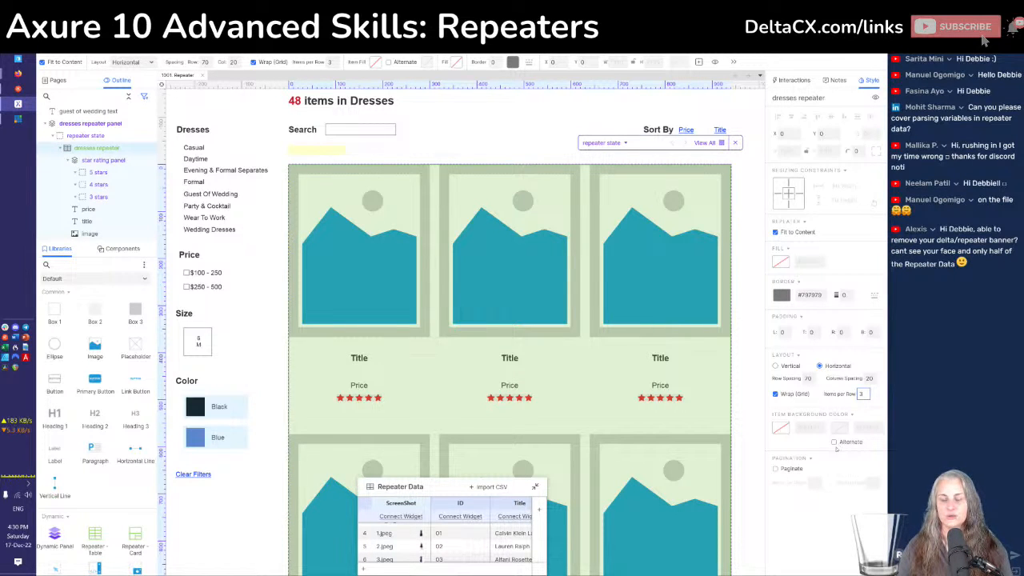
click(833, 441)
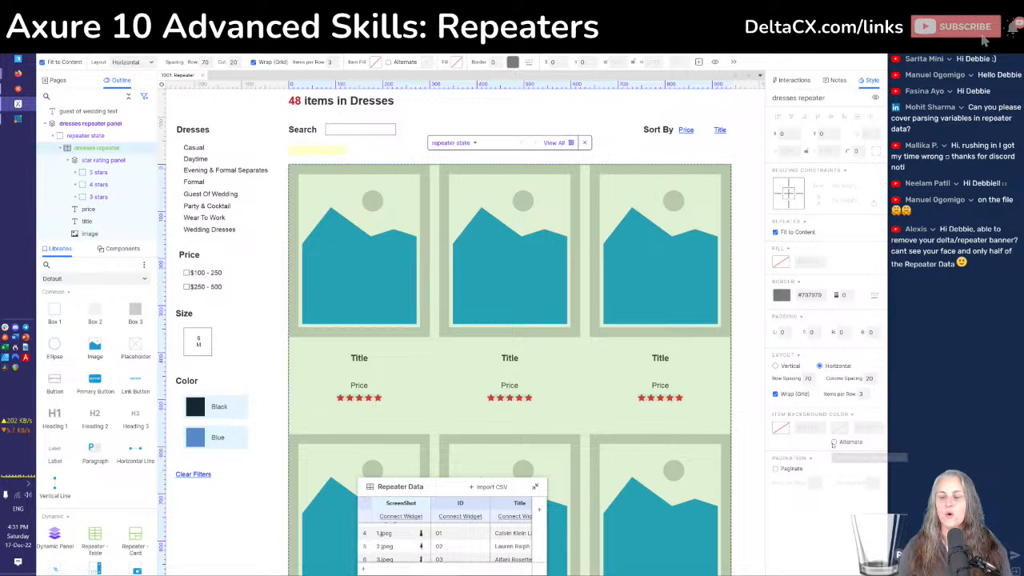
click(834, 442)
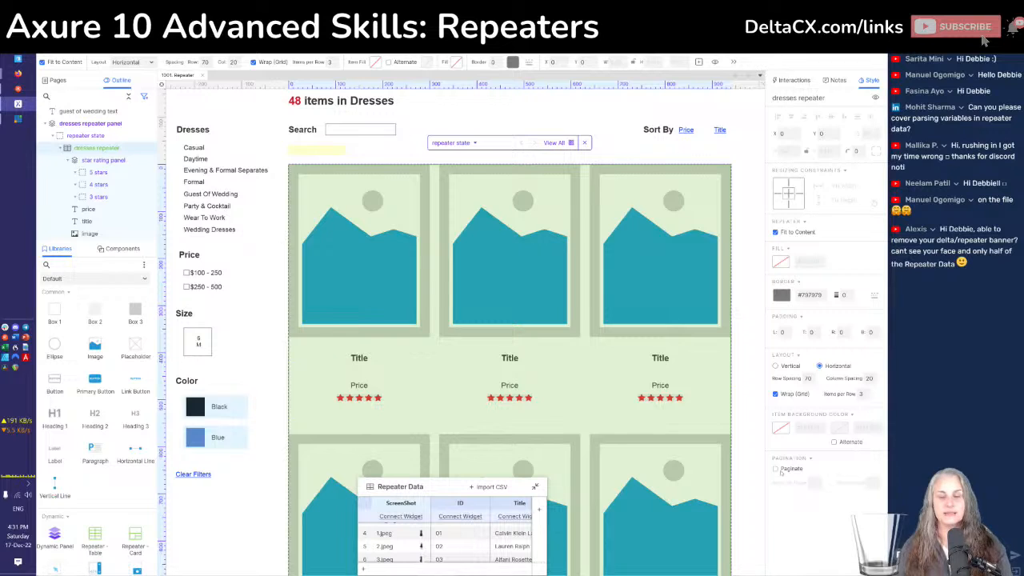
key(alt+Tab)
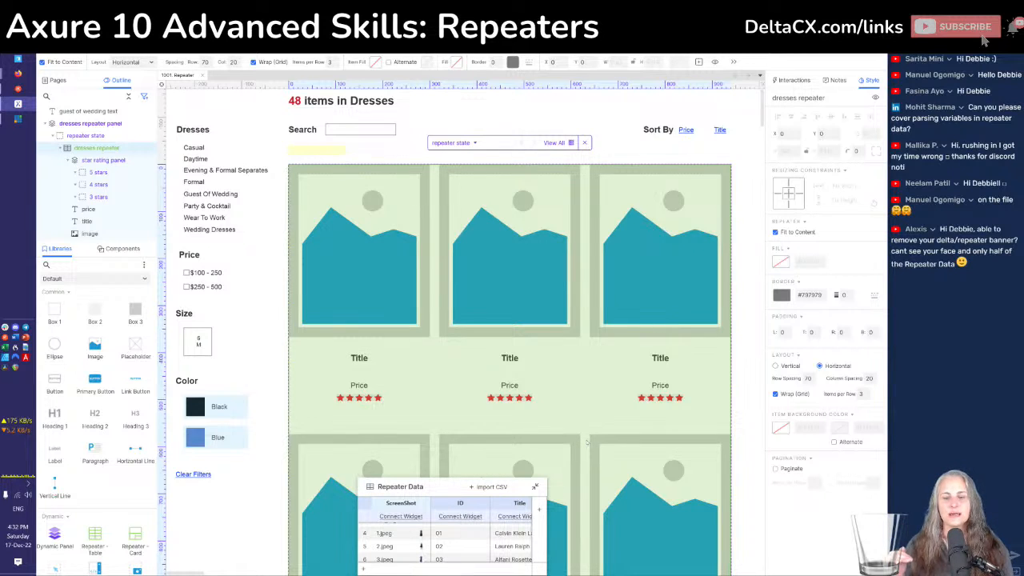
Open the dresses repeater's item template and enlarge the repeater data window to show the columns from ScreenShot through Type
double_click(587, 442)
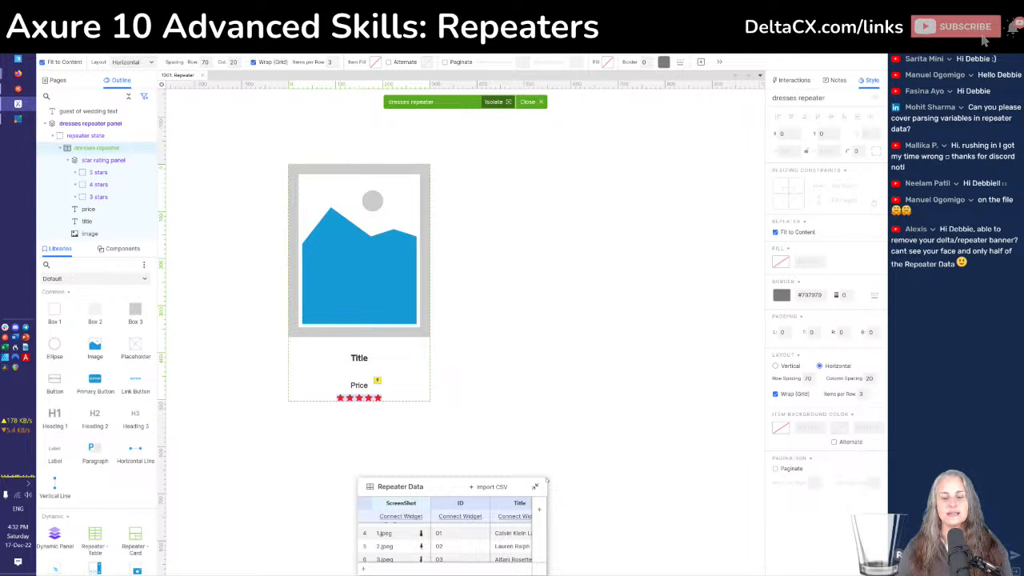
drag(547, 481, 815, 439)
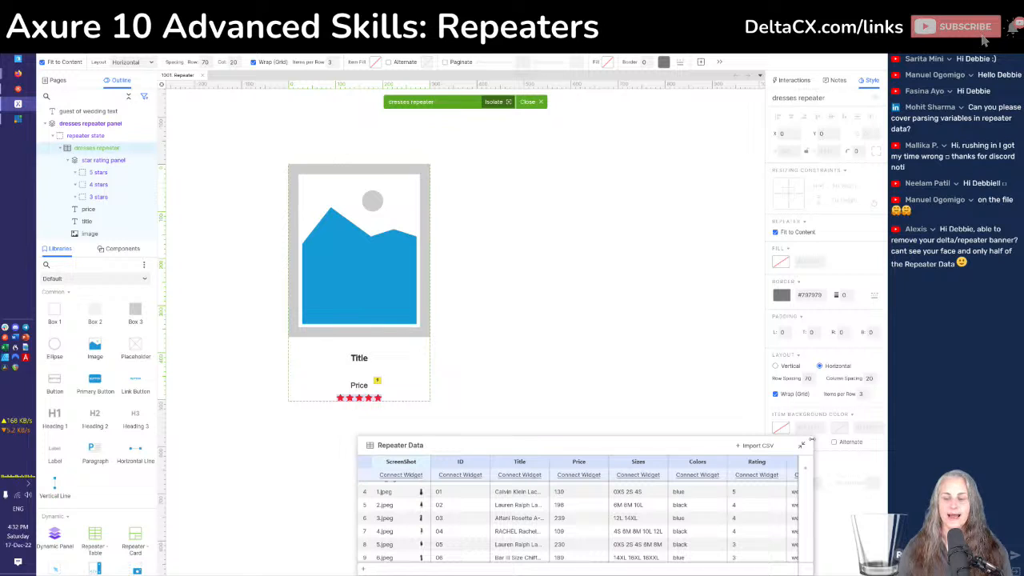
drag(812, 437, 862, 436)
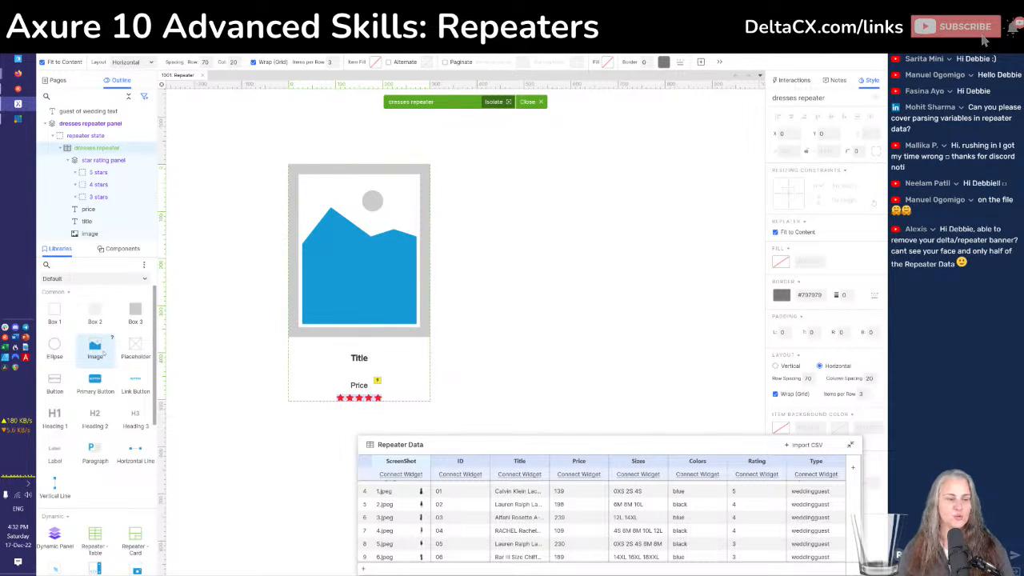
Connect the ScreenShot data column to the item template's image widget and close the template
click(336, 271)
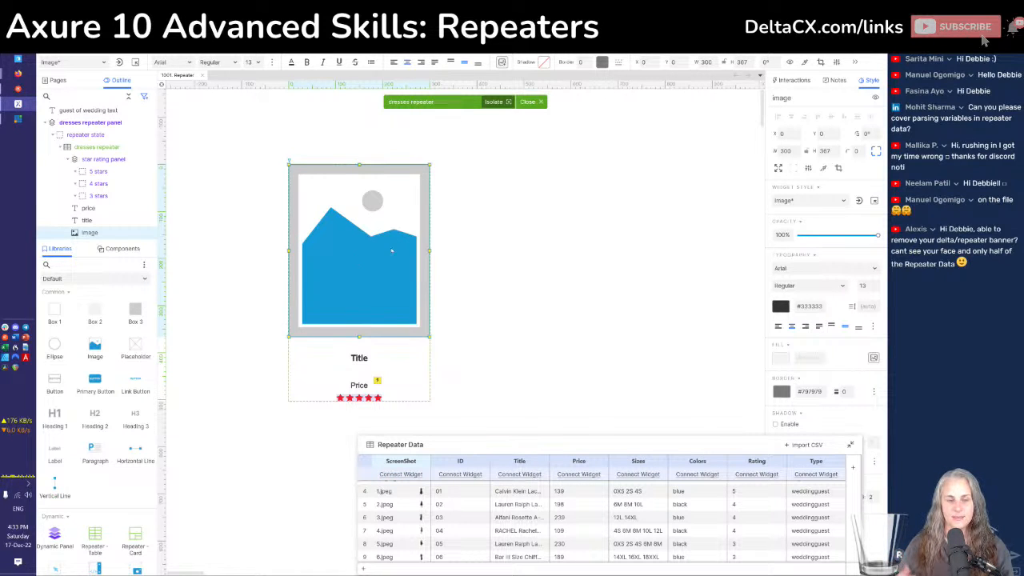
click(403, 477)
click(404, 478)
click(404, 479)
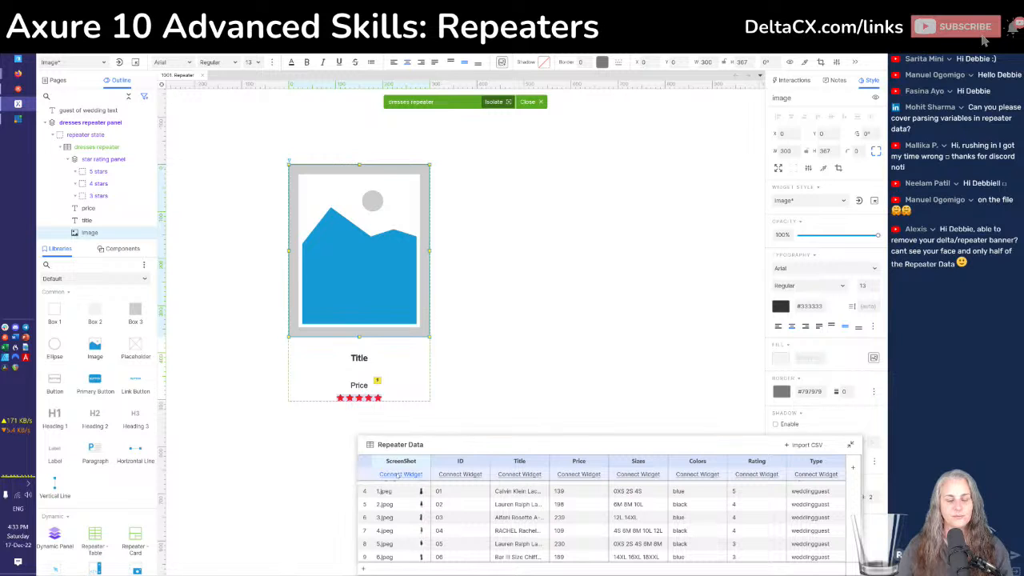
click(400, 478)
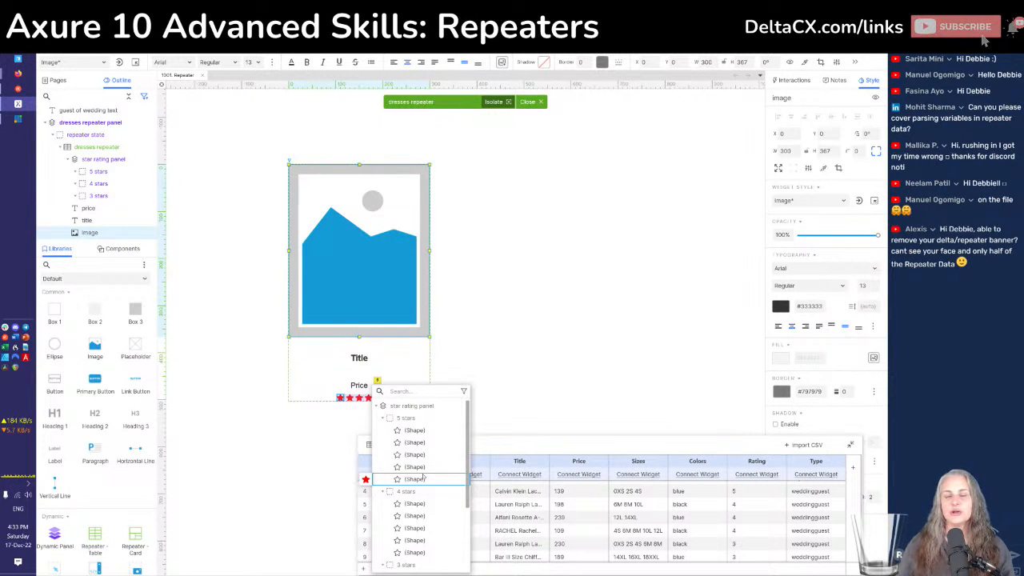
scroll(424, 477, down, 3)
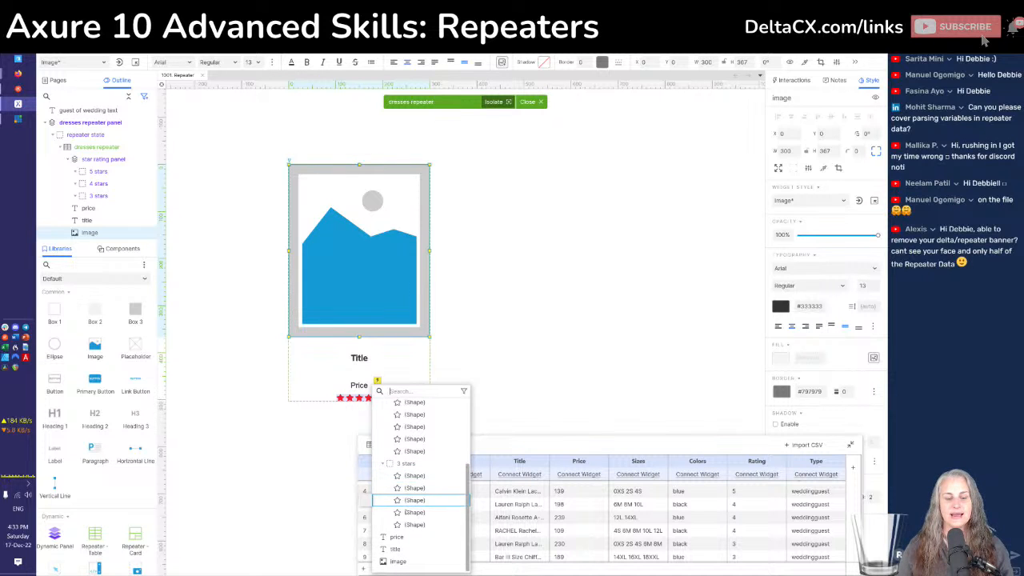
click(398, 562)
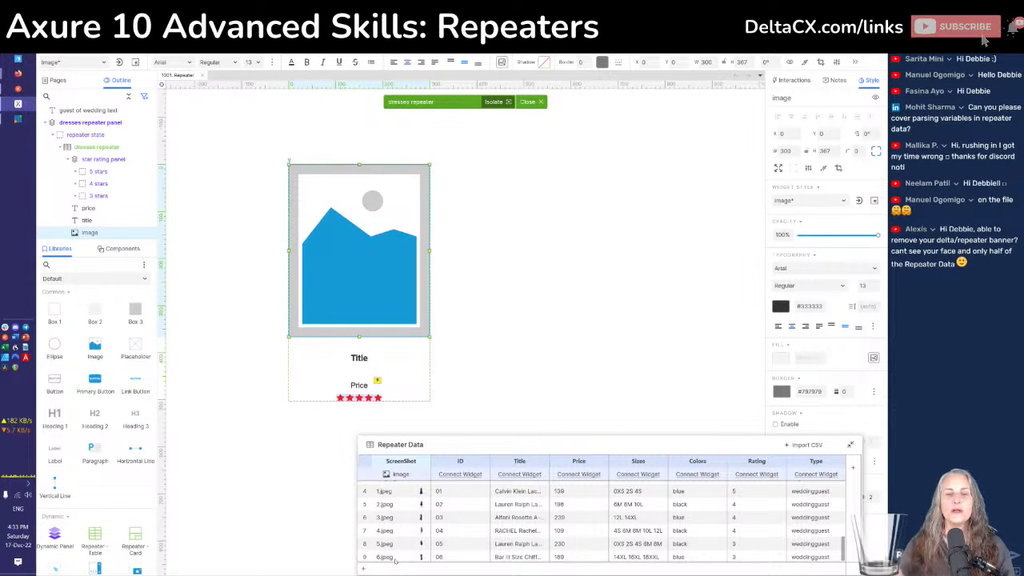
click(540, 103)
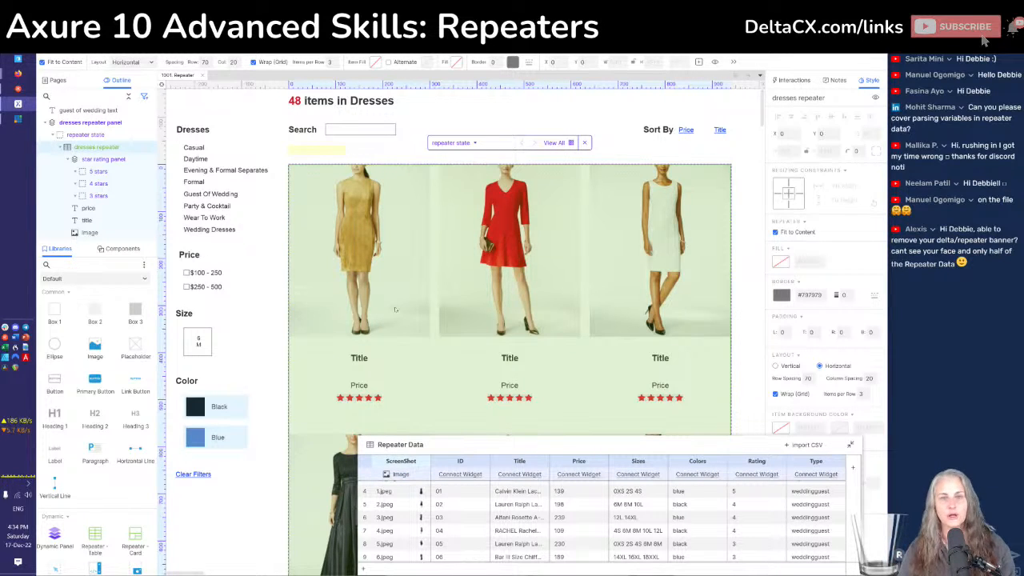
Connect the repeater data's Title column to the item template's title widget
click(521, 474)
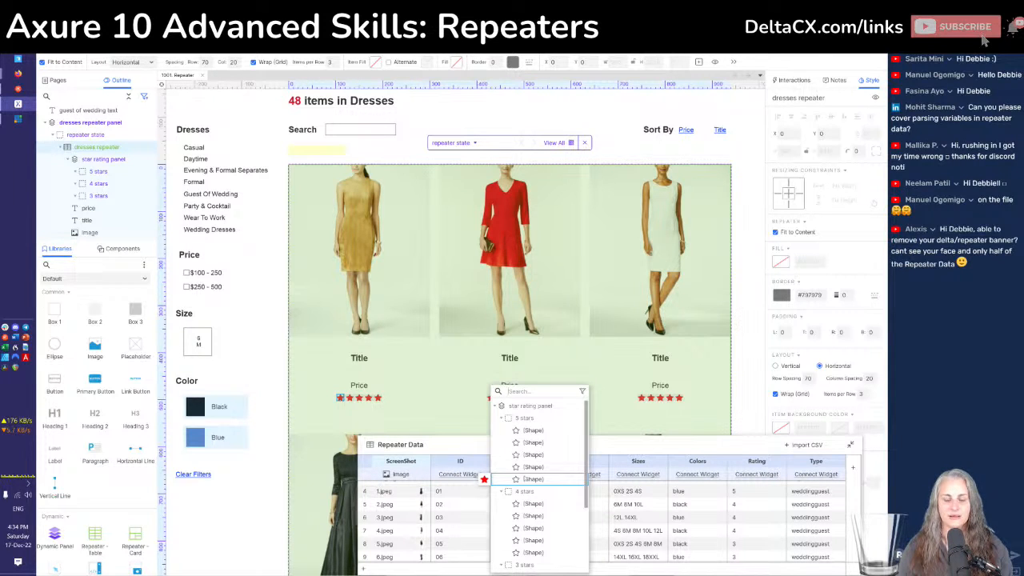
scroll(527, 486, down, 3)
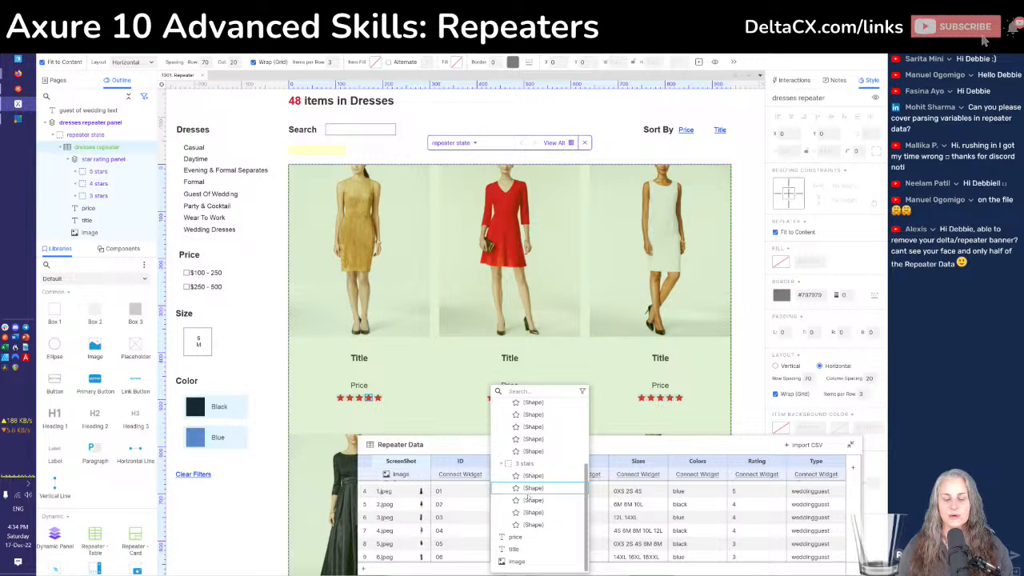
click(512, 549)
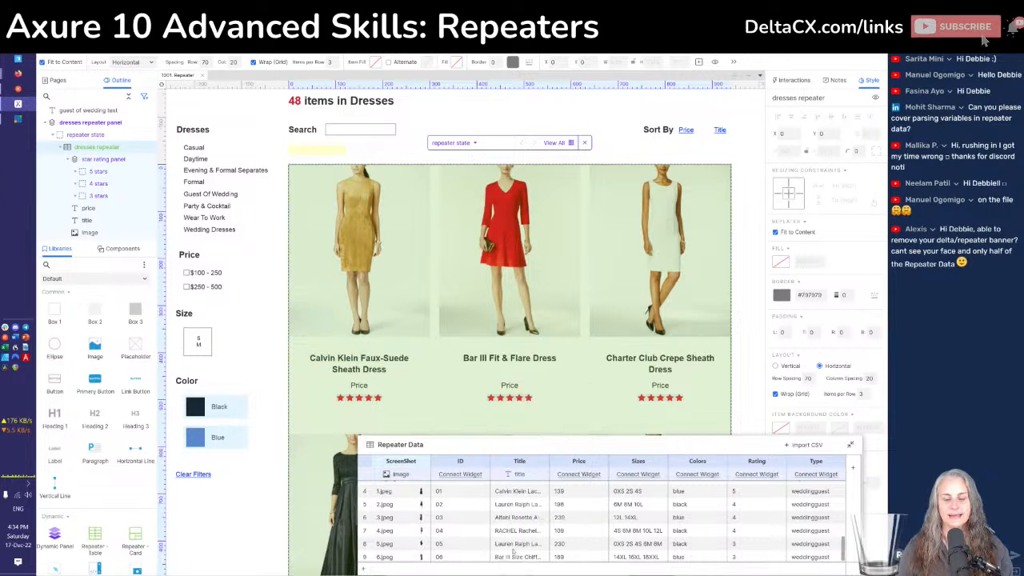
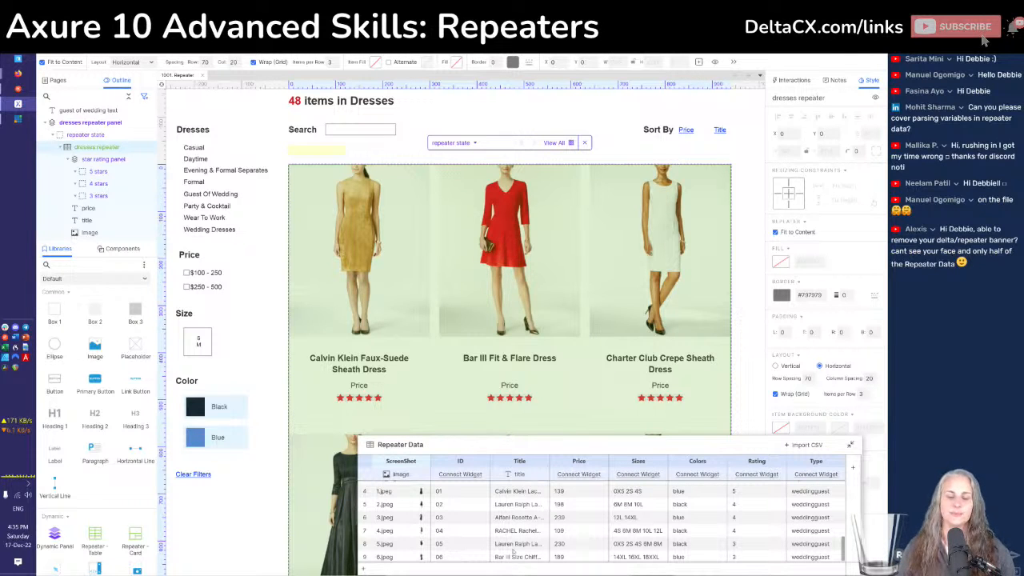
Shrink the repeater data window and add an Item Loaded event to the dresses repeater in the Interaction Editor
click(792, 80)
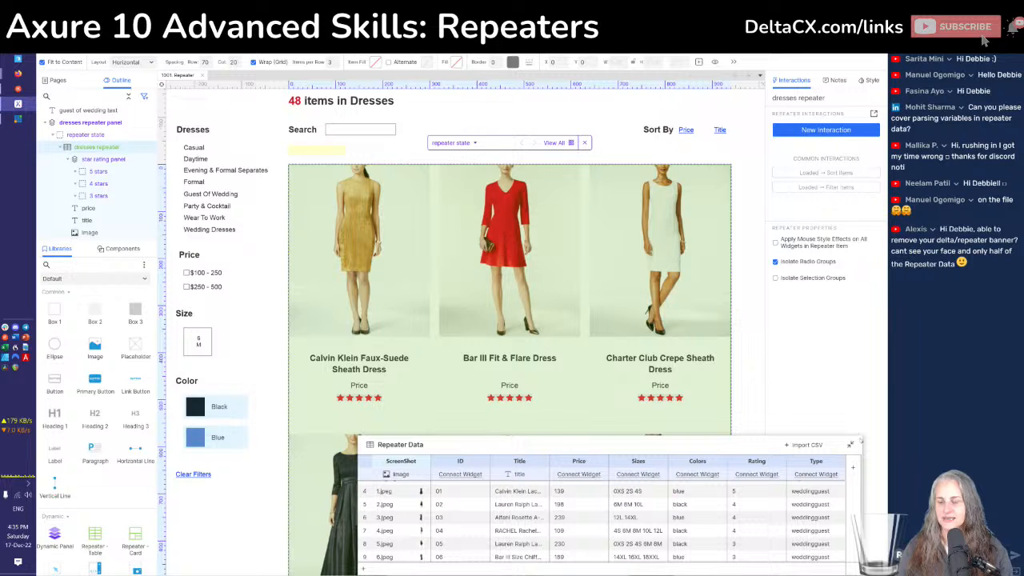
drag(861, 437, 519, 565)
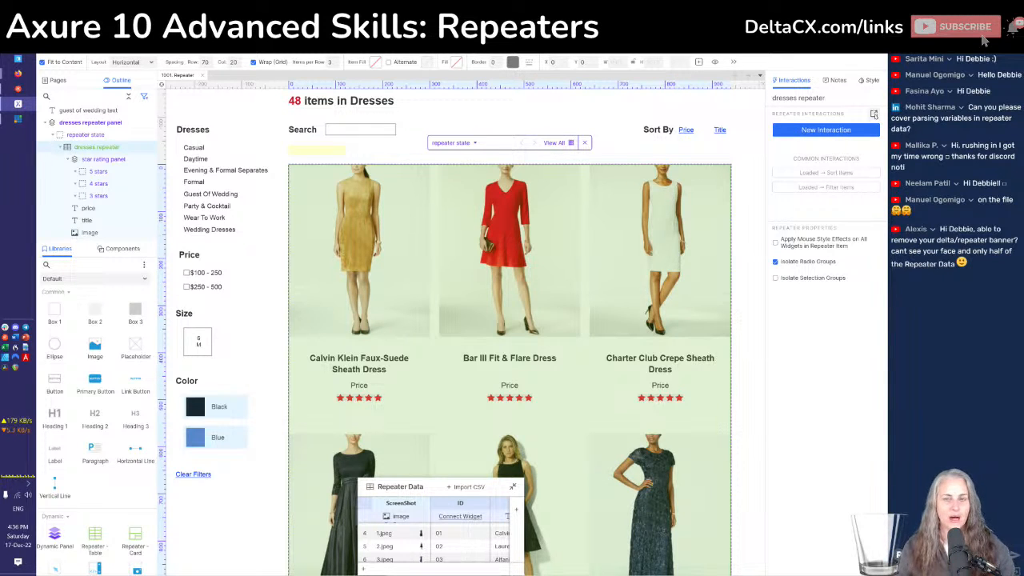
click(875, 115)
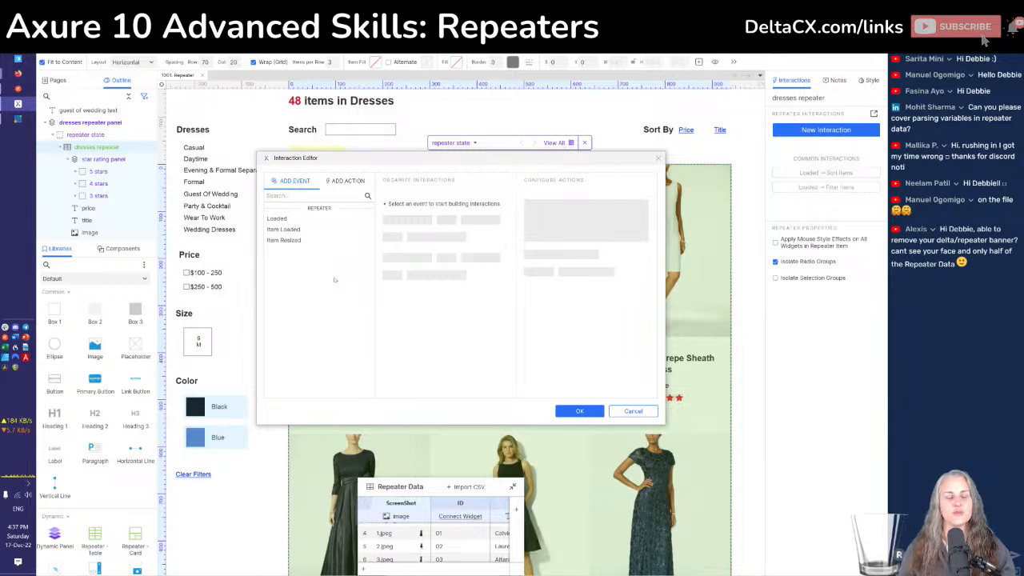
click(284, 229)
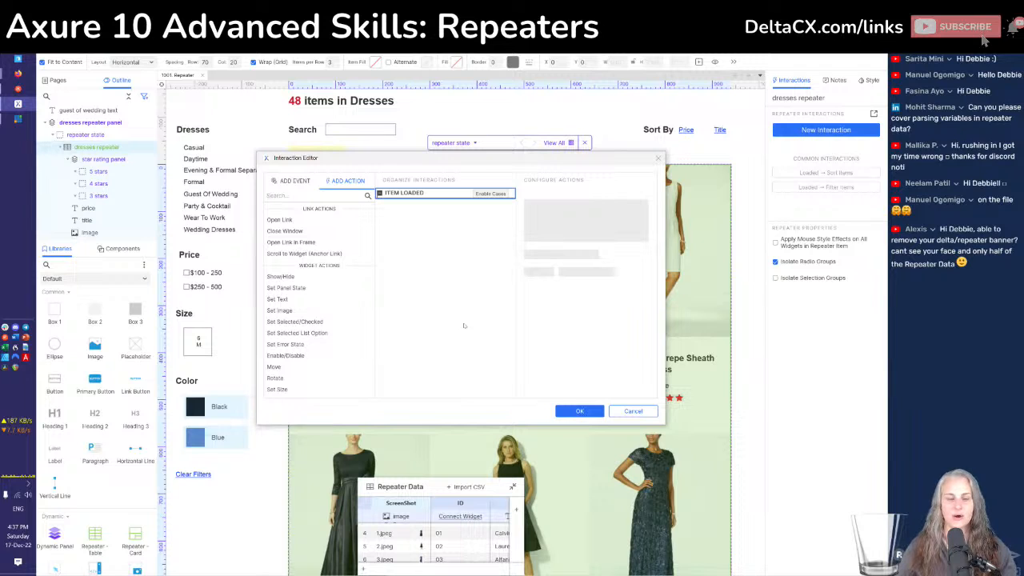
Add a Set Text action to the Item Loaded event, targeting the price text widget inside the repeater item
click(278, 299)
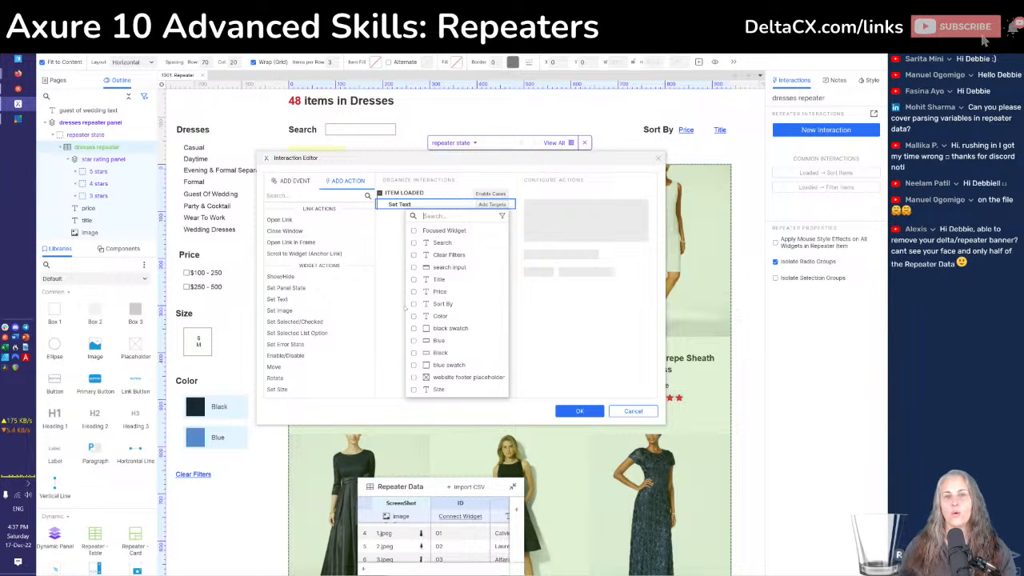
scroll(424, 309, down, 5)
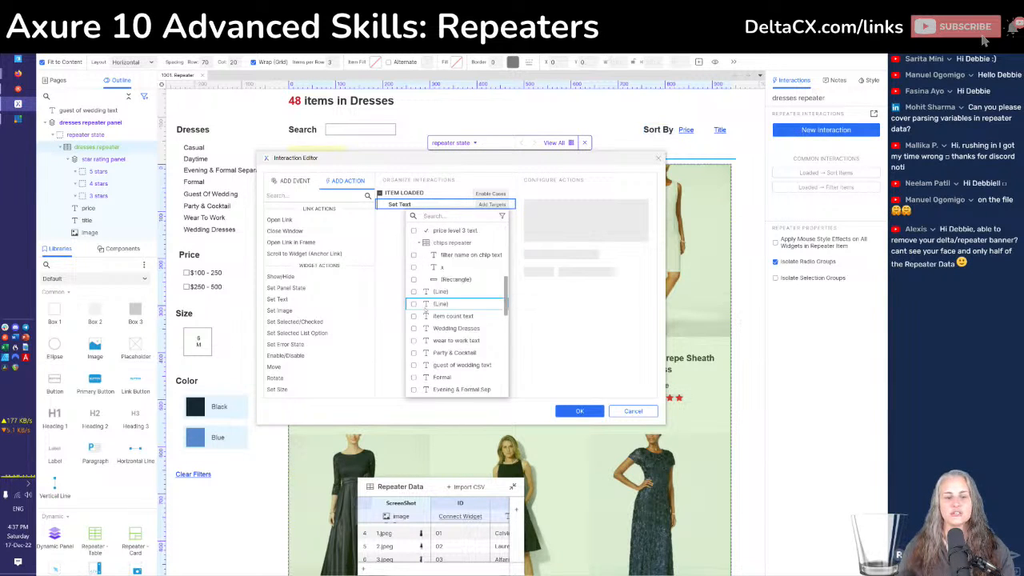
scroll(424, 310, up, 5)
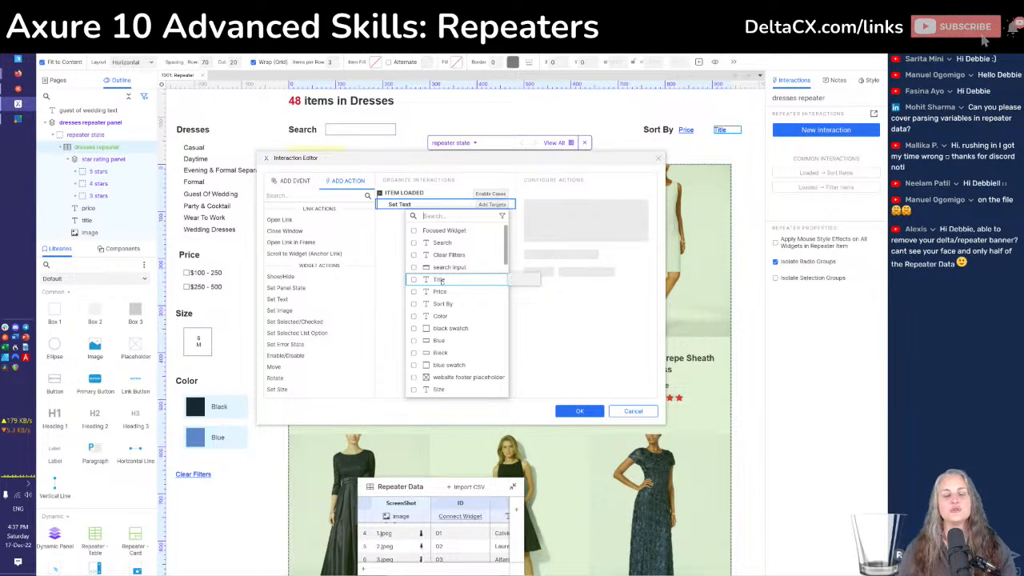
scroll(441, 281, down, 10)
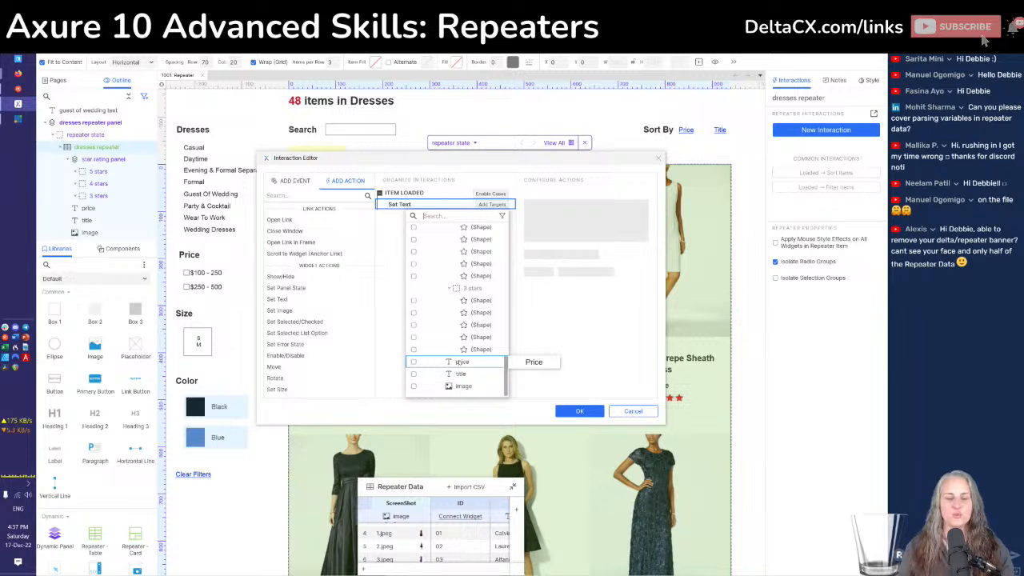
scroll(456, 352, up, 10)
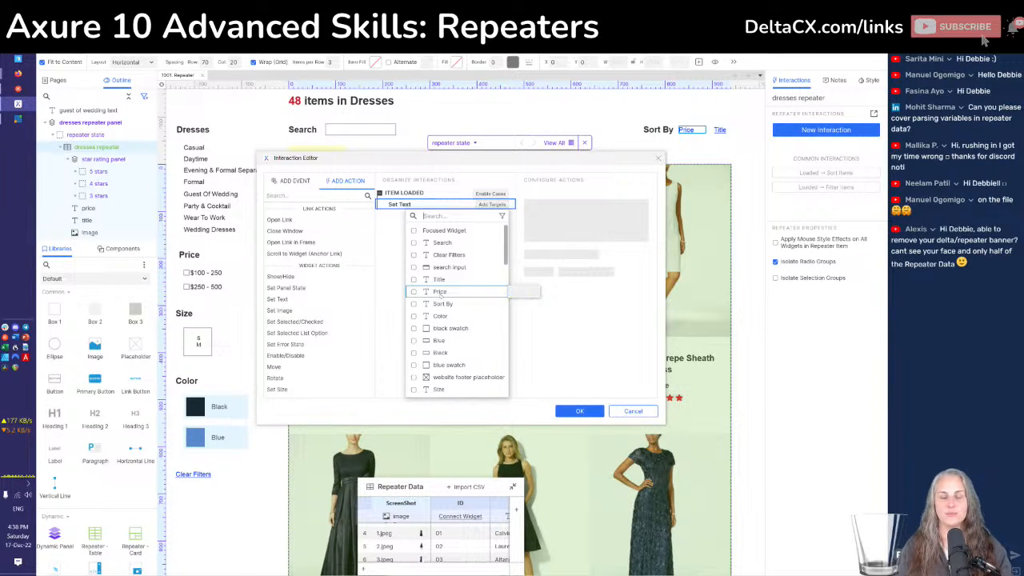
scroll(440, 294, down, 10)
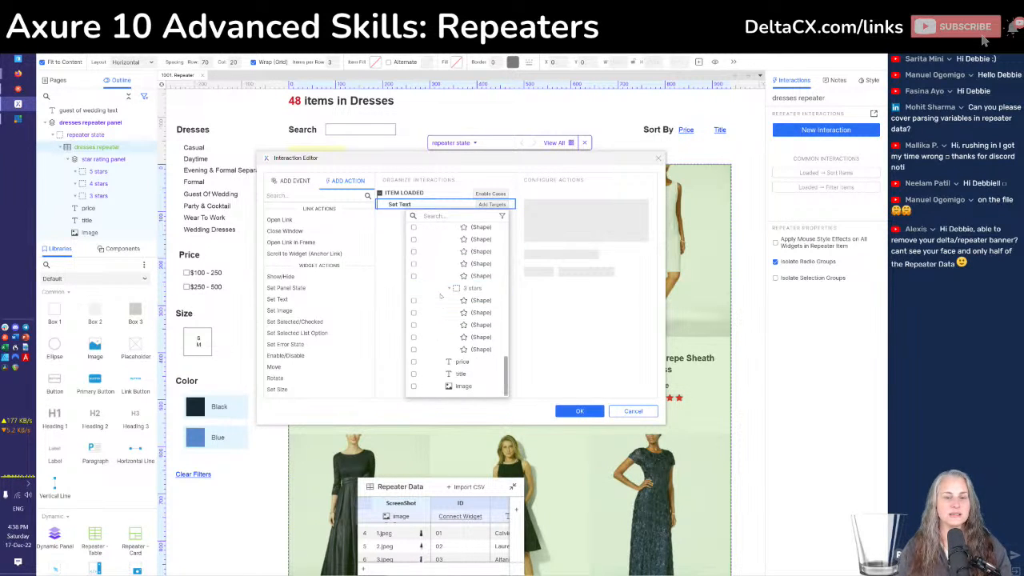
click(464, 366)
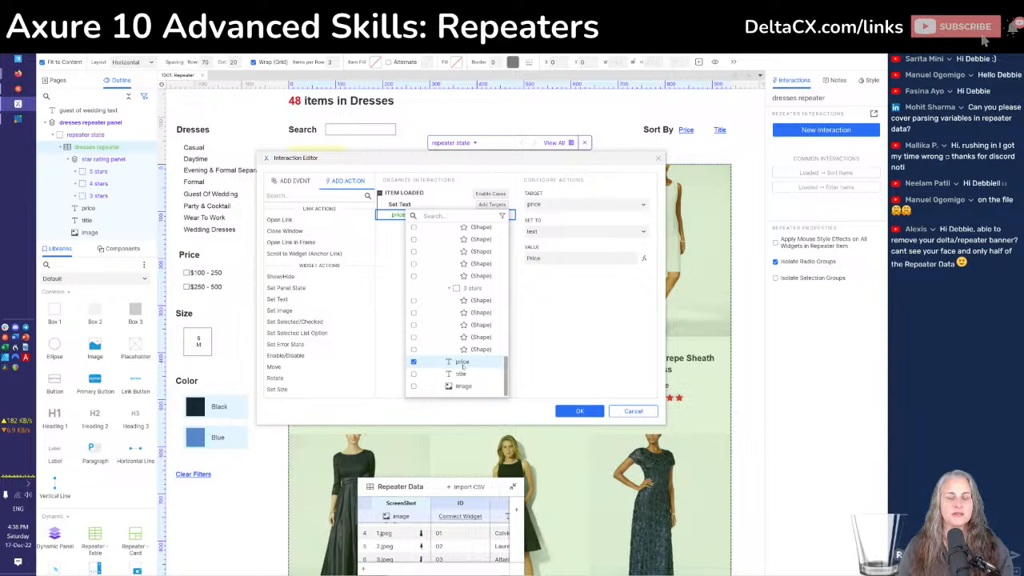
click(539, 332)
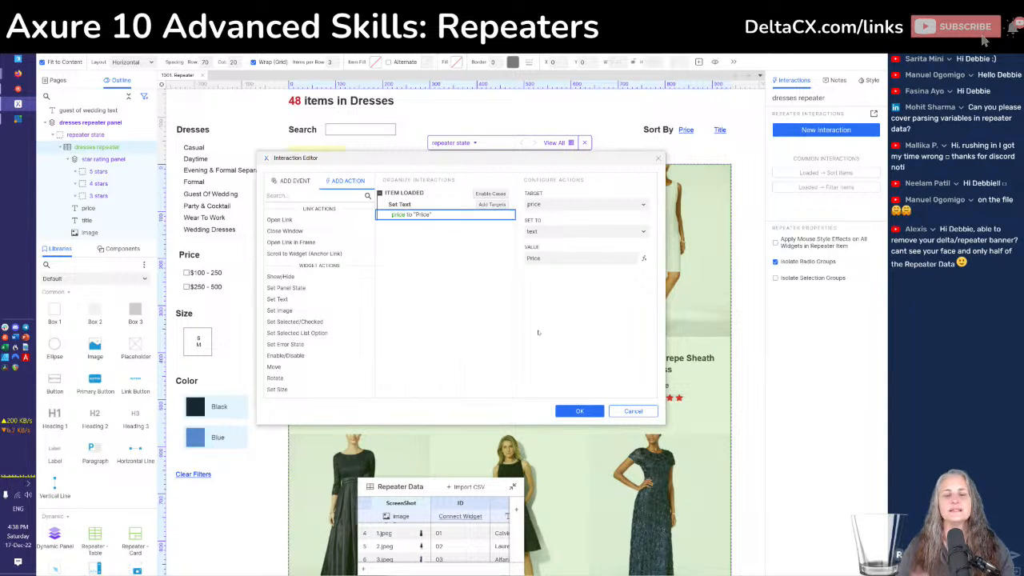
click(613, 232)
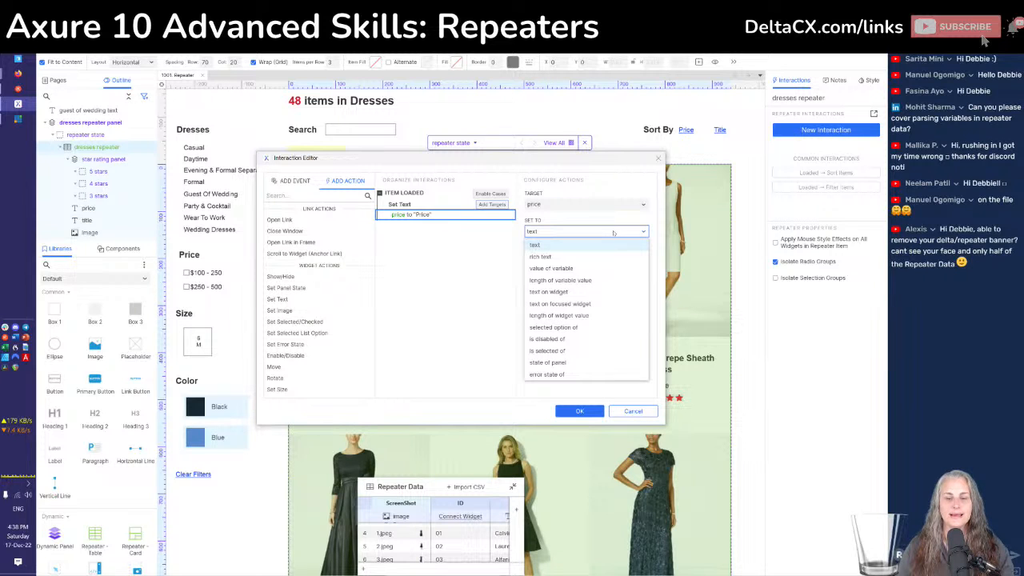
click(614, 232)
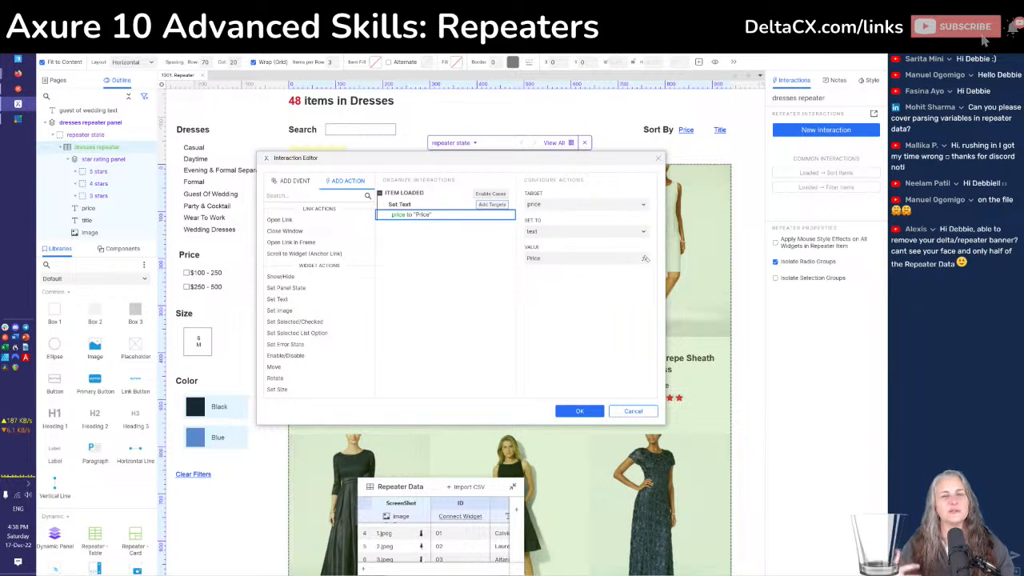
click(645, 258)
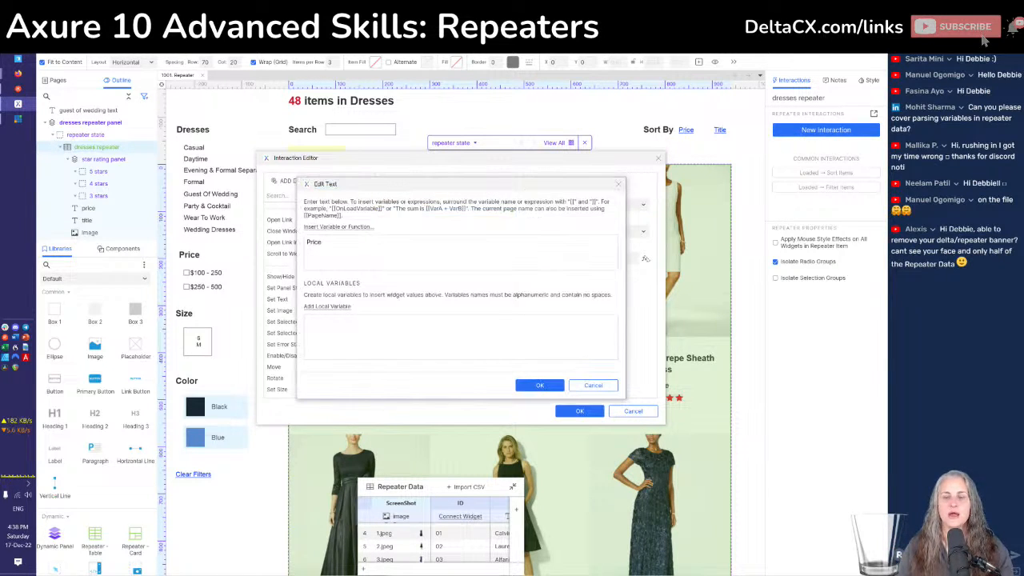
click(581, 389)
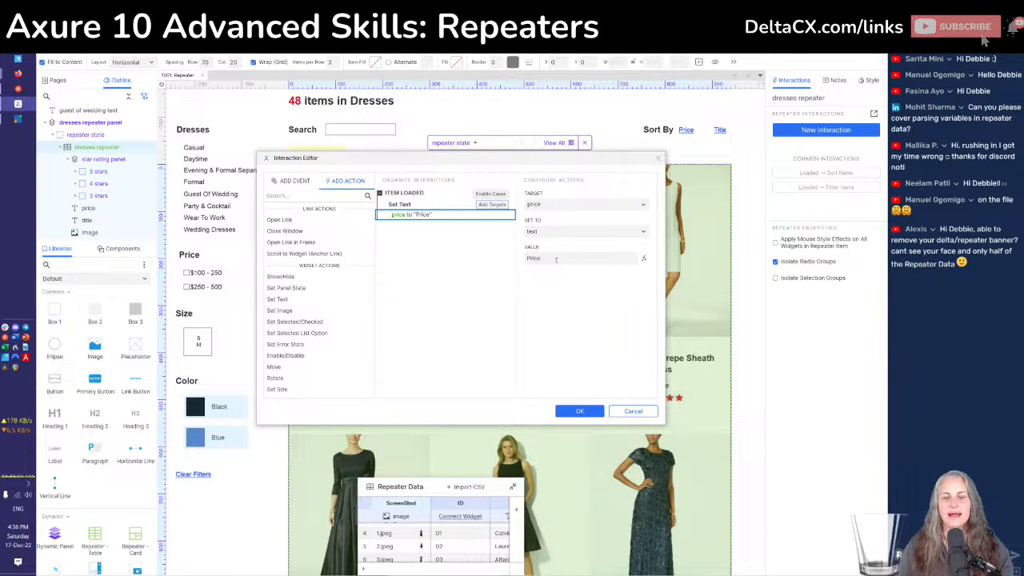
Replace the Set Text action's placeholder value with the repeater variable [[Item.Price]]
click(644, 257)
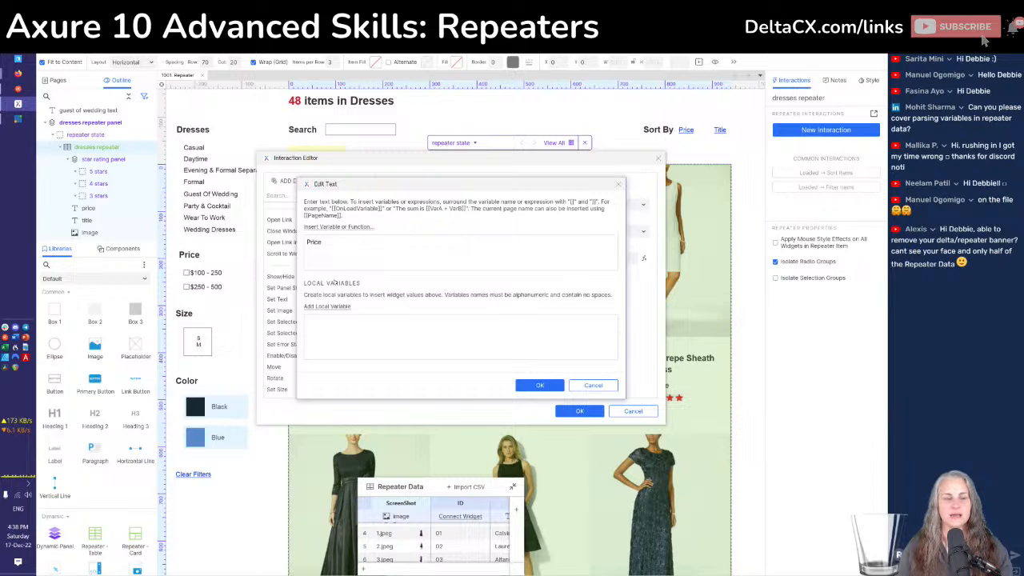
double_click(326, 242)
key(BackSpace)
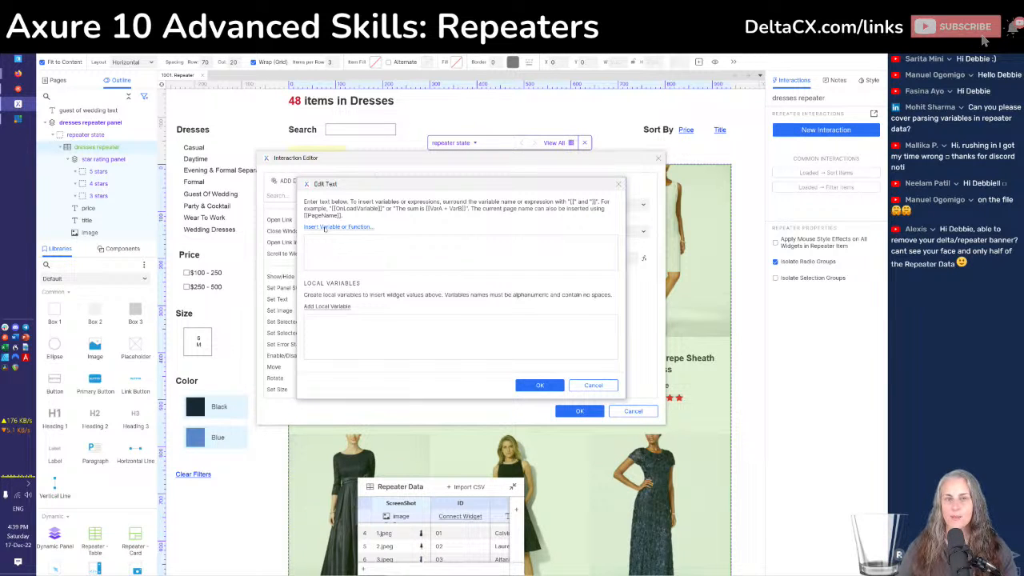
click(324, 228)
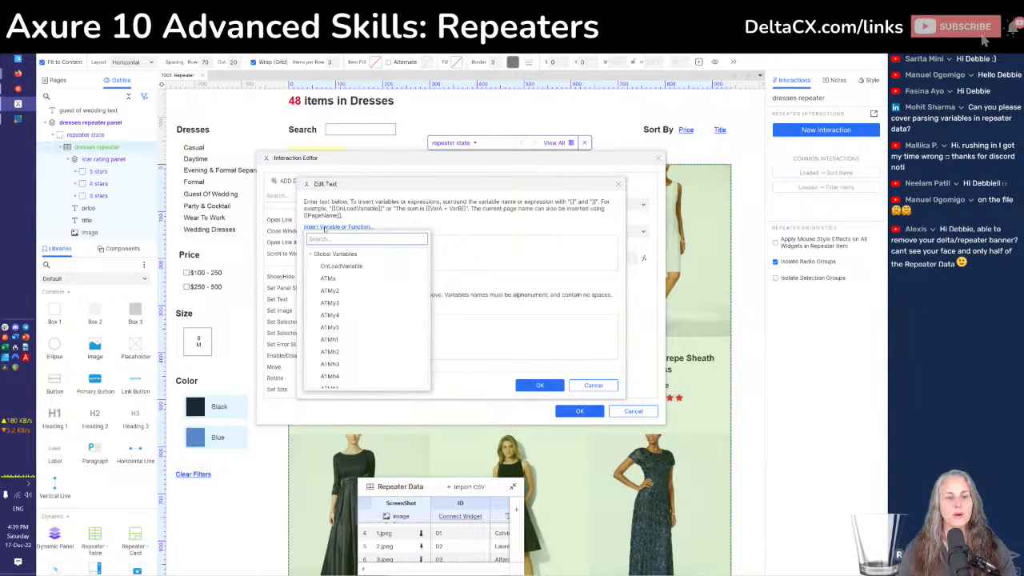
scroll(360, 319, down, 10)
scroll(361, 320, down, 1)
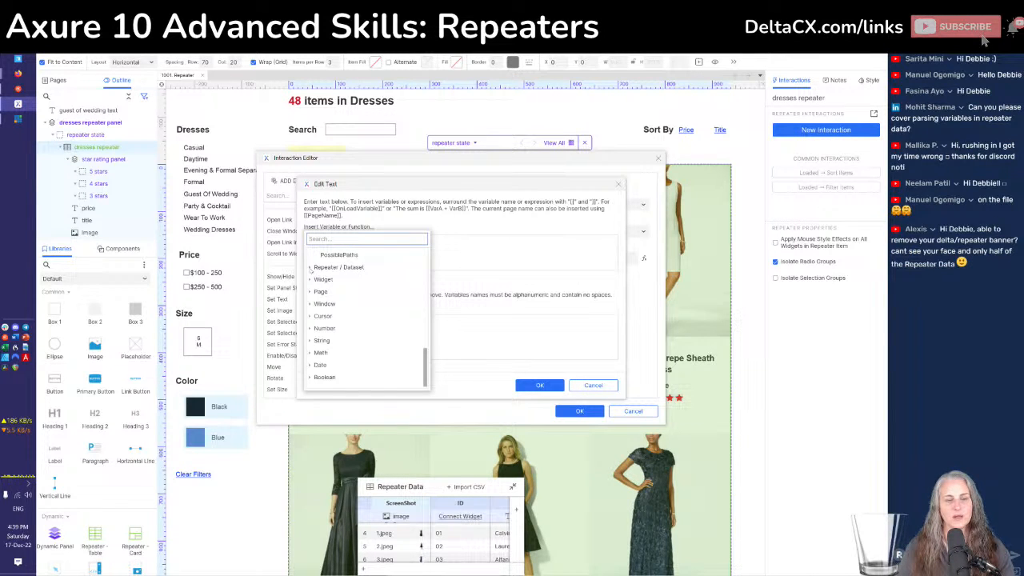
click(310, 268)
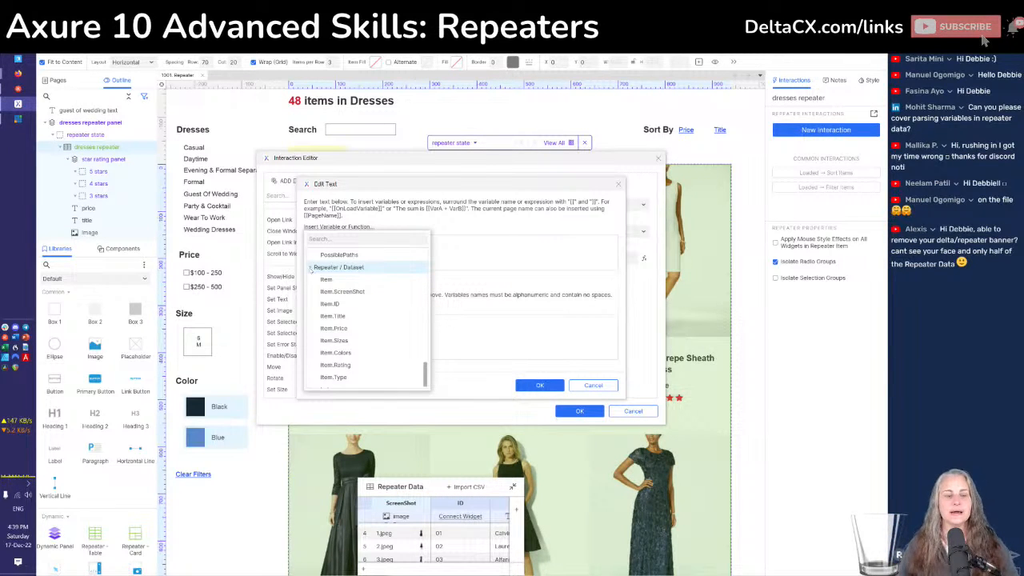
click(344, 329)
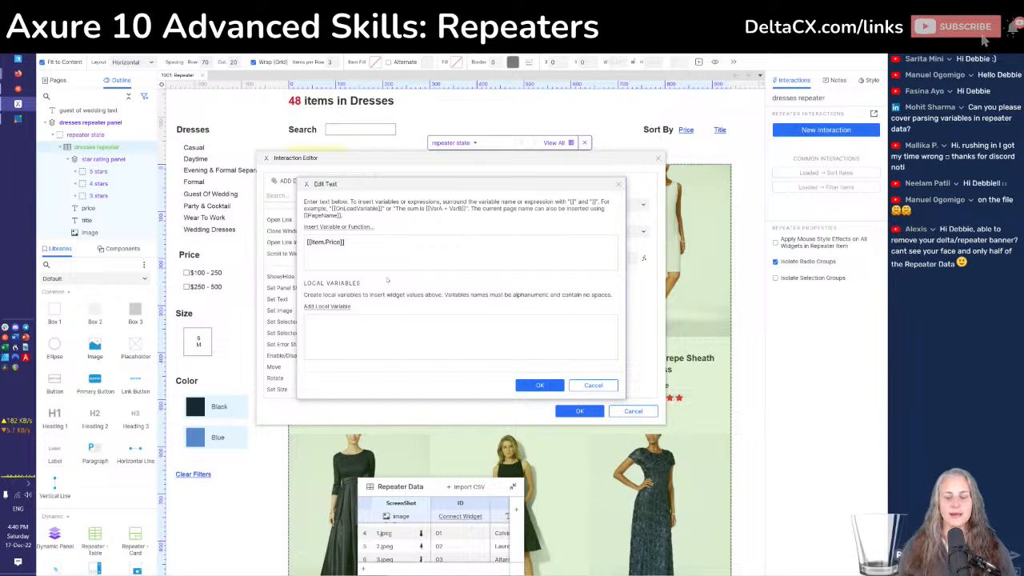
Prefix the [[Item.Price]] expression with a $ sign and apply the repeater's interaction
text($)
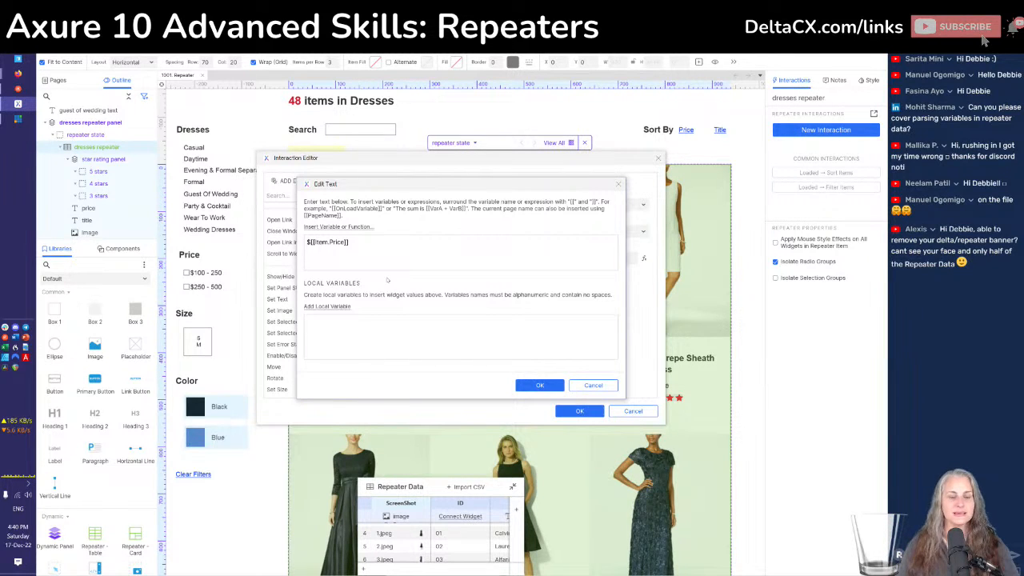
click(540, 387)
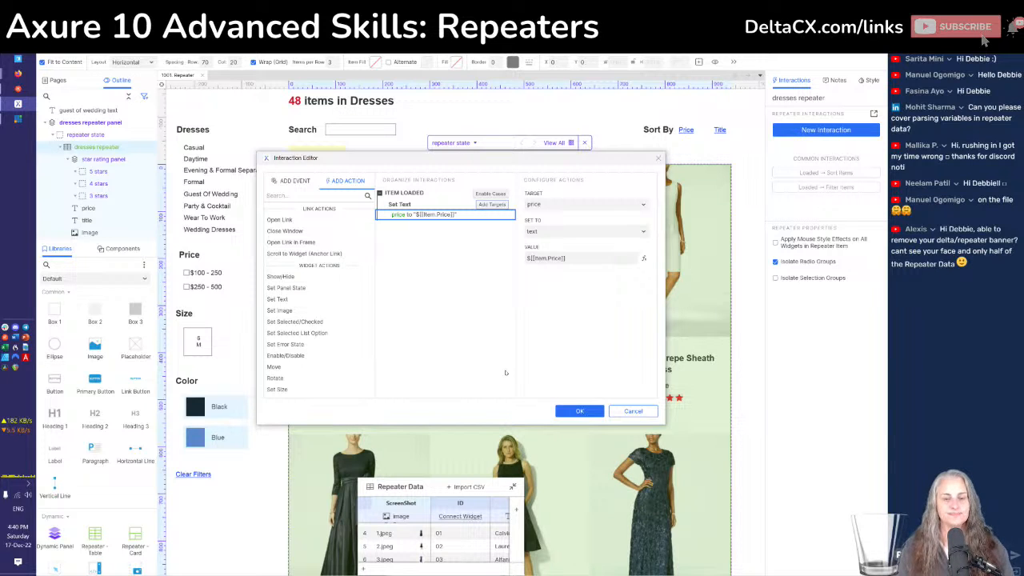
click(579, 411)
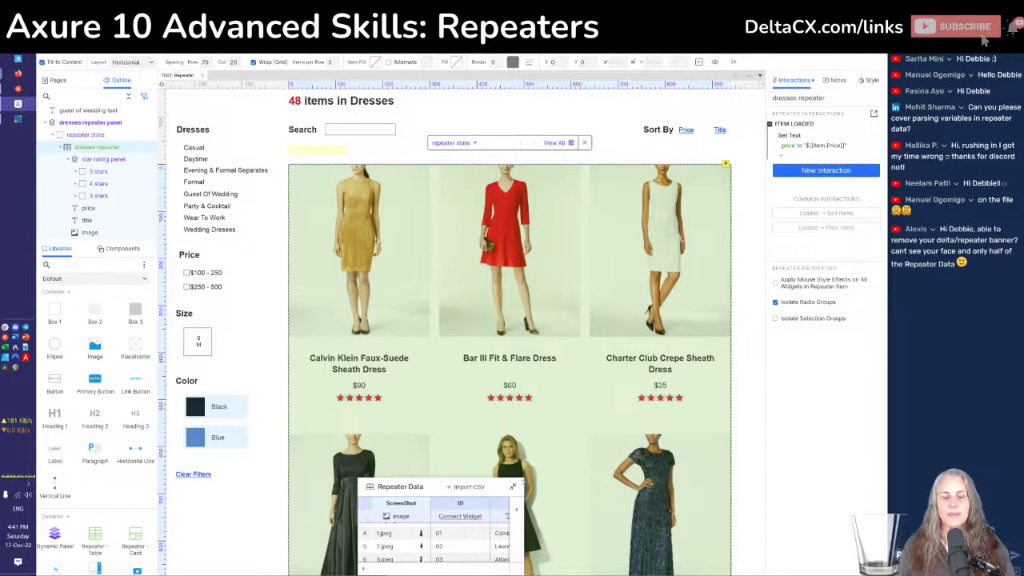
Enlarge the repeater data window and set the price in the first dress row to 90.95
drag(520, 480, 729, 391)
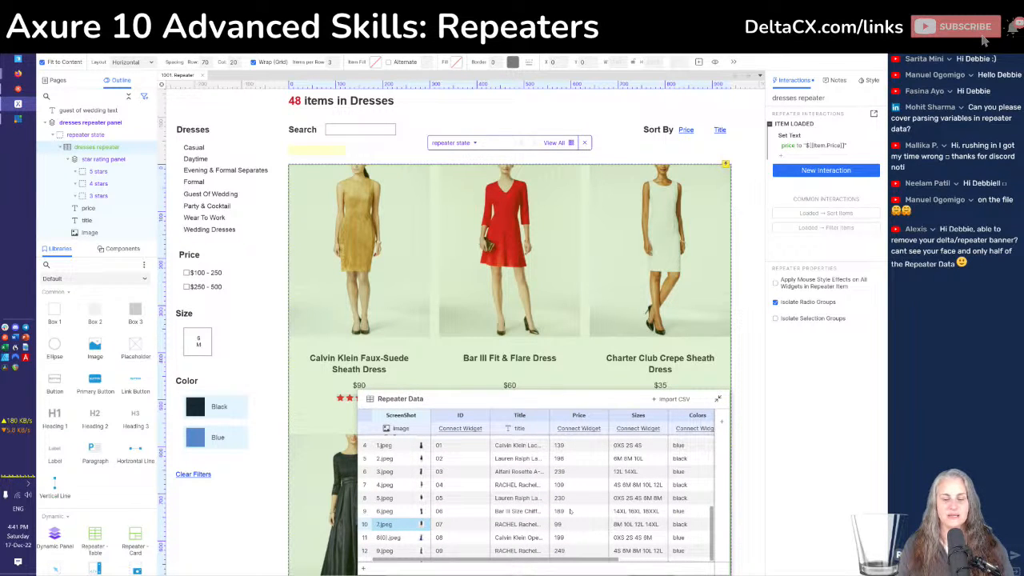
scroll(572, 482, down, 3)
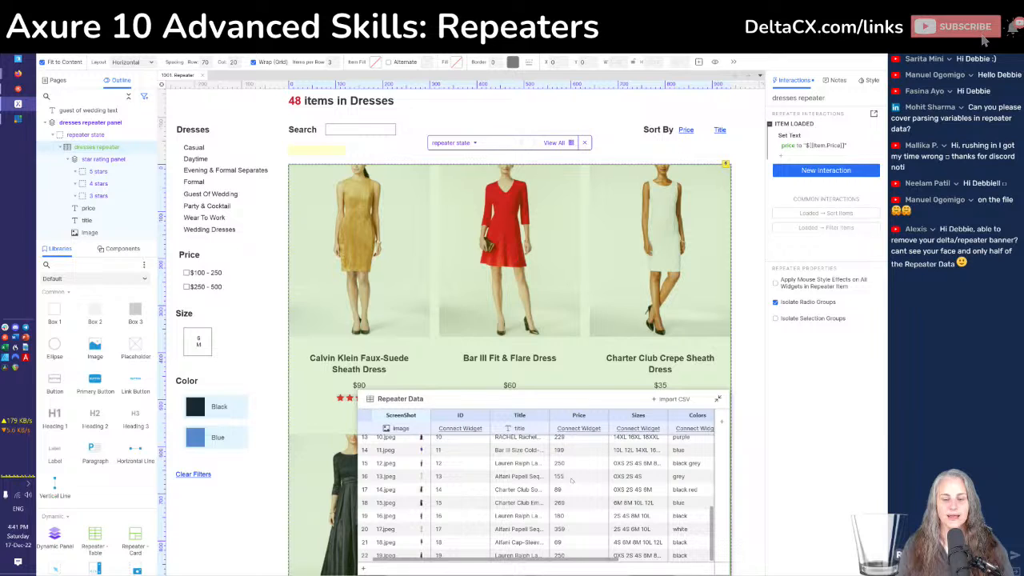
scroll(572, 480, up, 4)
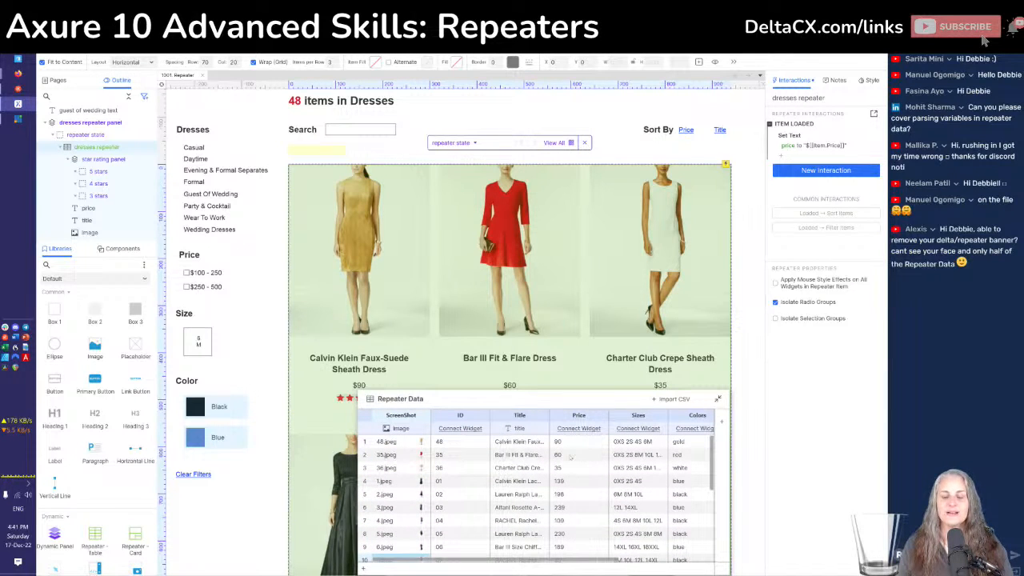
click(566, 443)
click(565, 443)
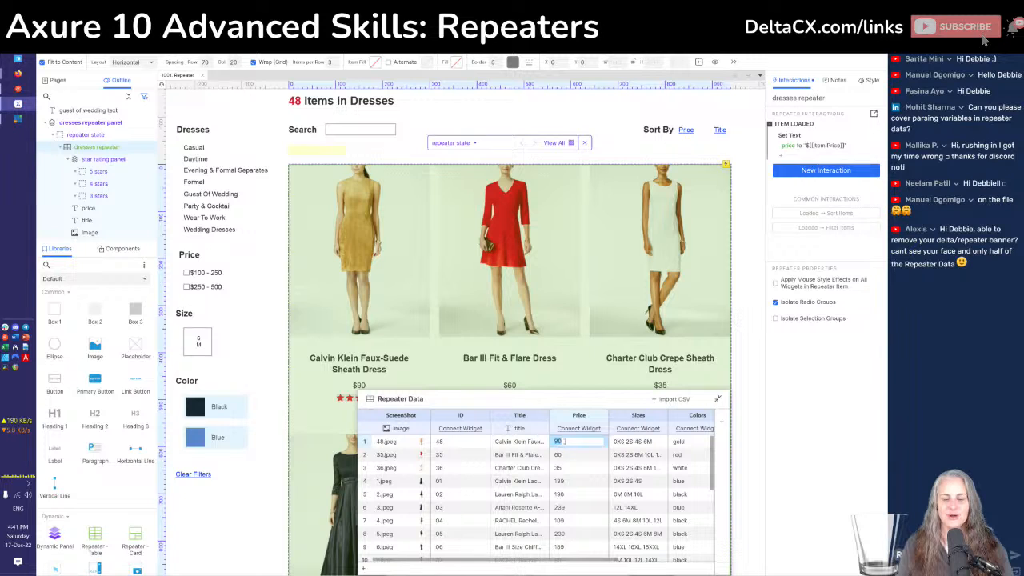
text(.95)
key(Return)
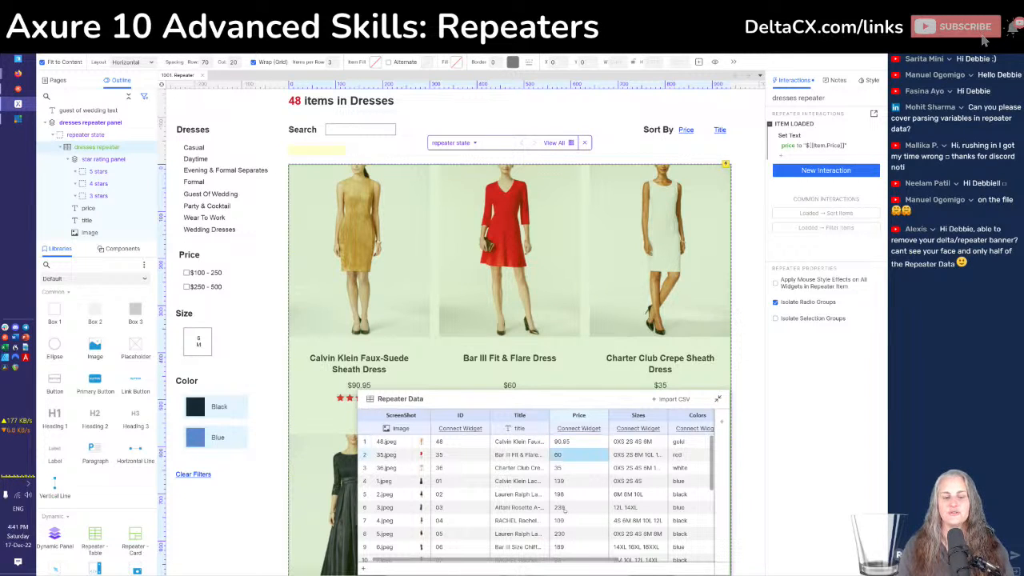
click(589, 455)
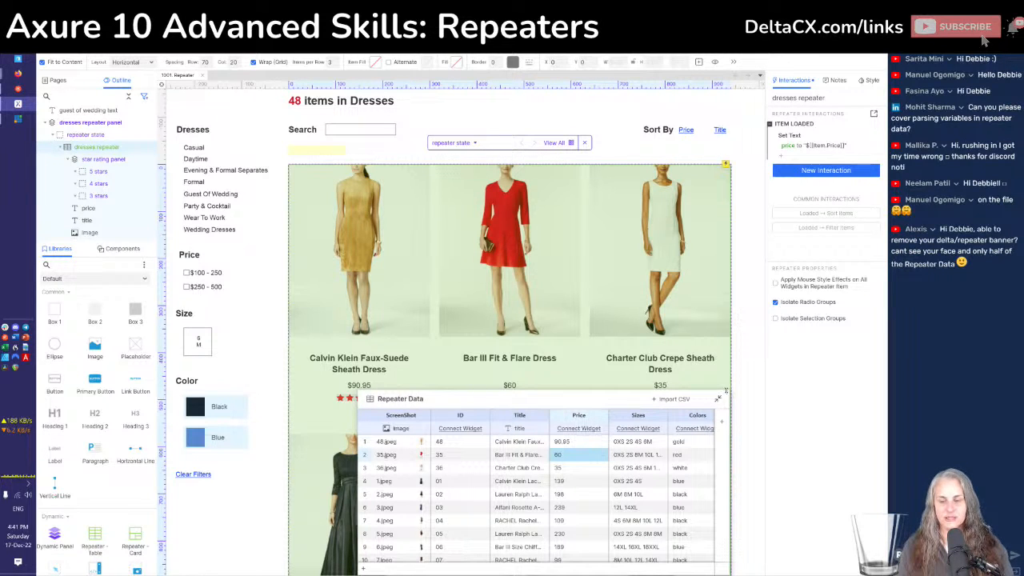
Enlarge the repeater data window to examine the remaining dress columns, including Rating, and shrink it back
drag(725, 392, 607, 486)
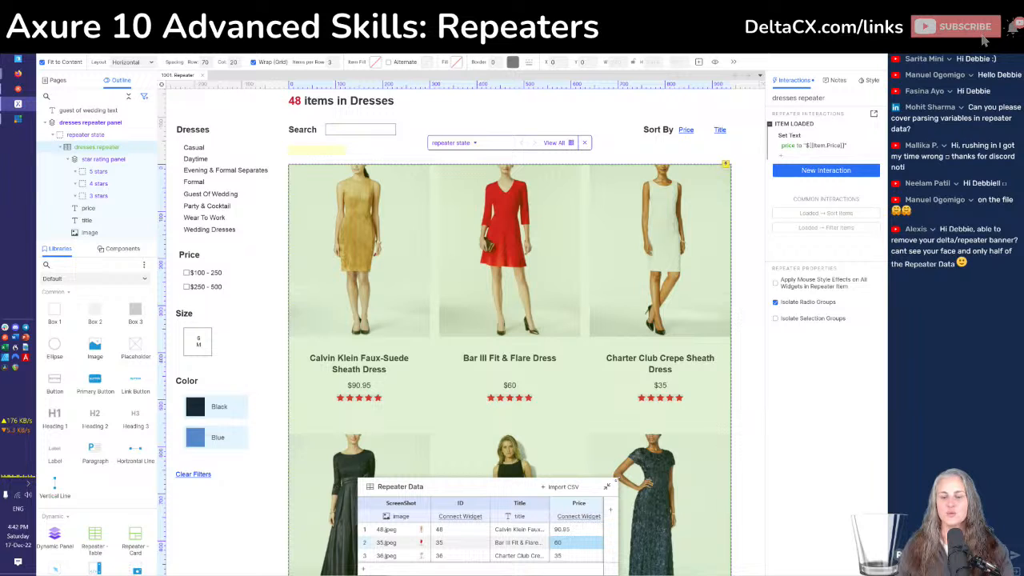
drag(617, 479, 824, 388)
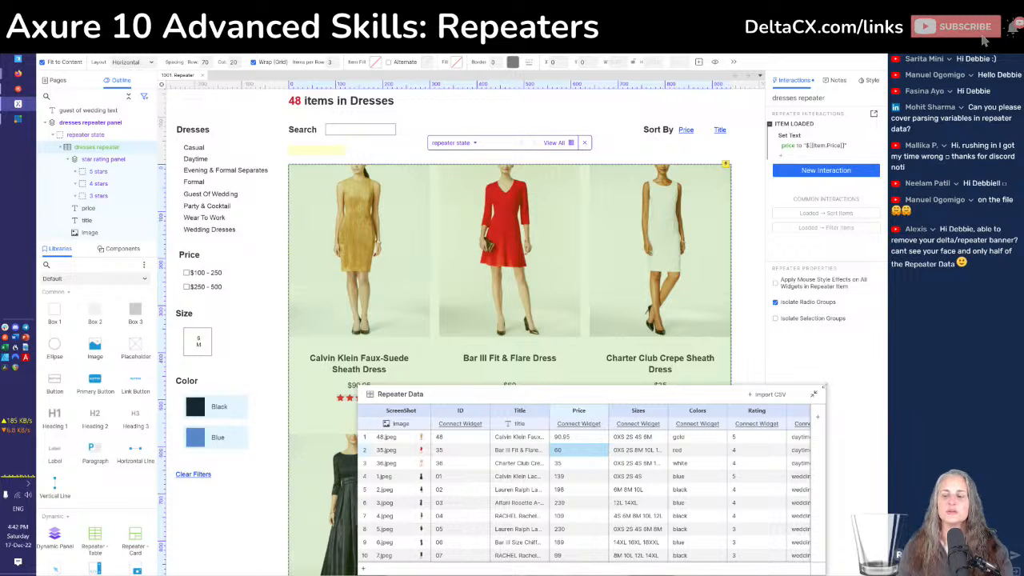
drag(826, 387, 613, 541)
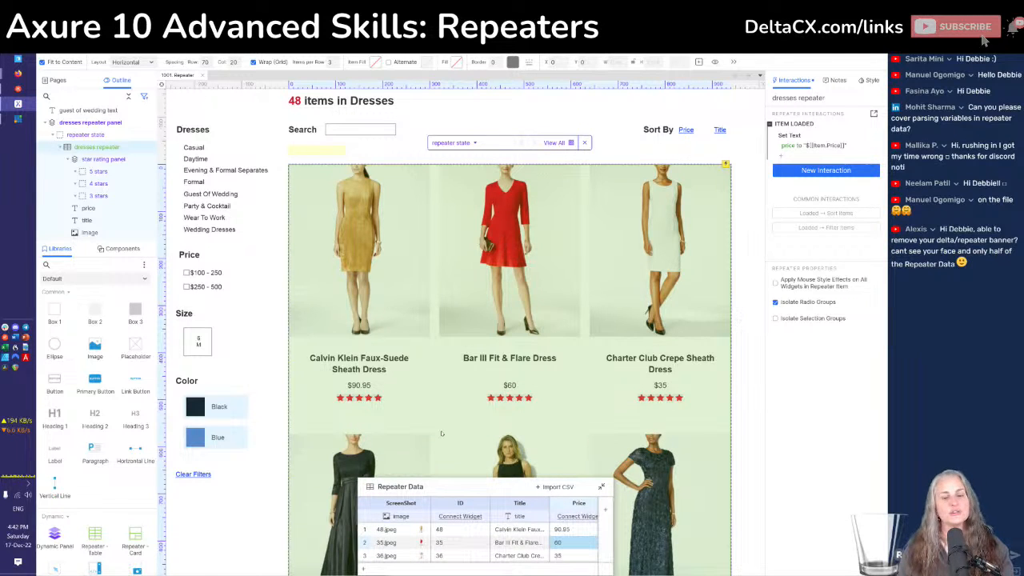
Examine the 5, 4 and 3 stars states of the star rating panel inside the repeater item, and leave item editing
double_click(433, 318)
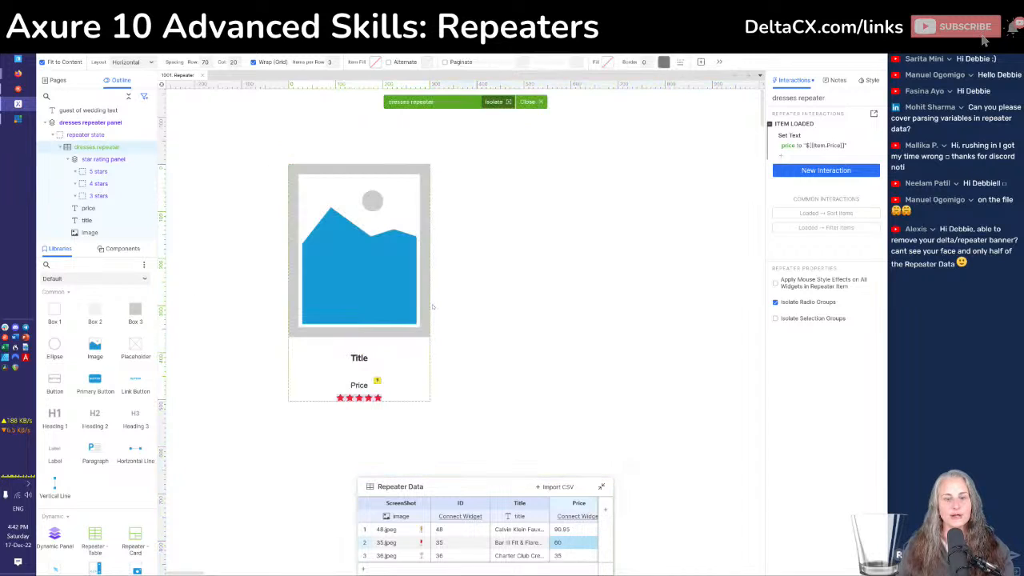
click(357, 398)
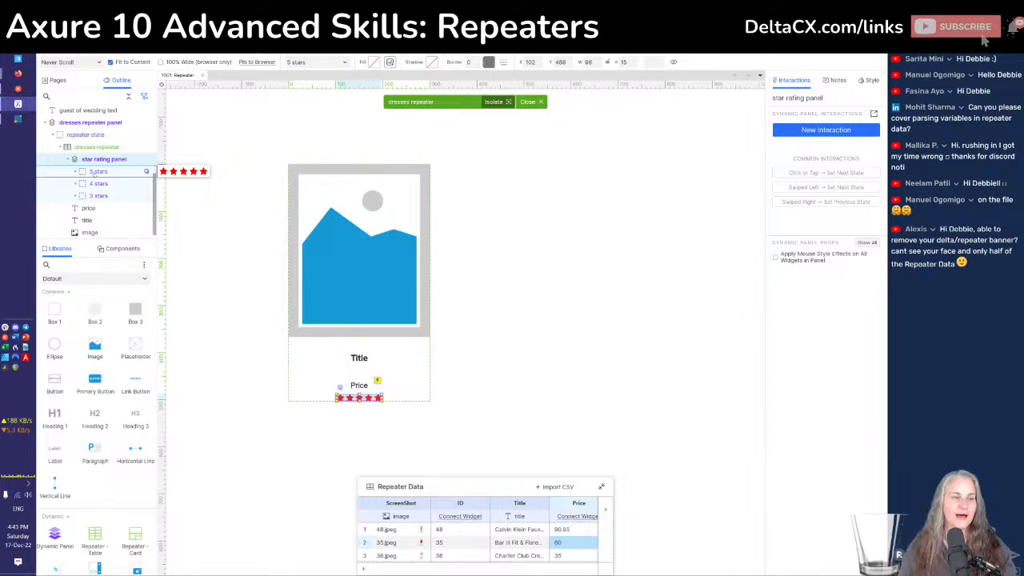
click(96, 183)
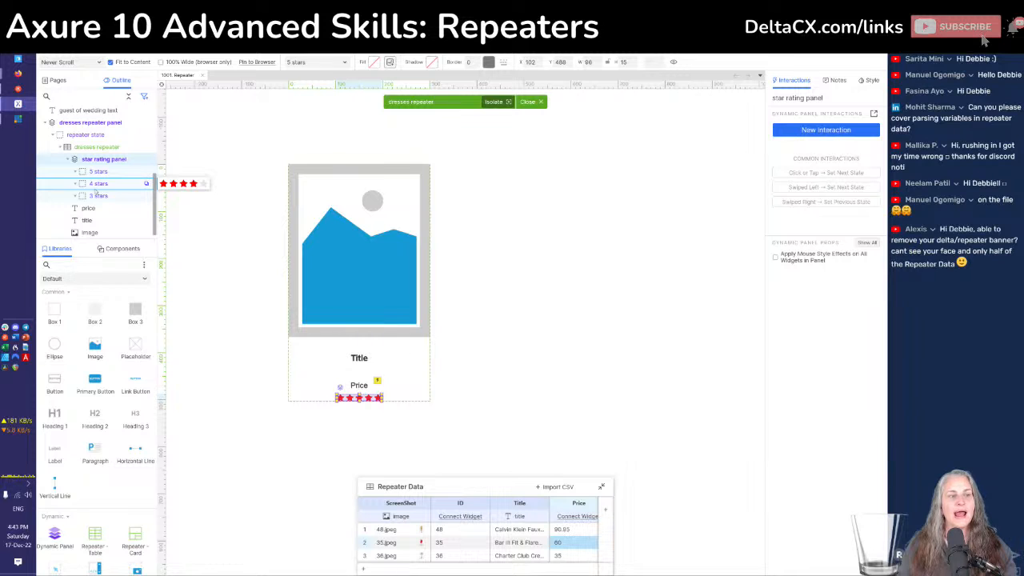
click(98, 196)
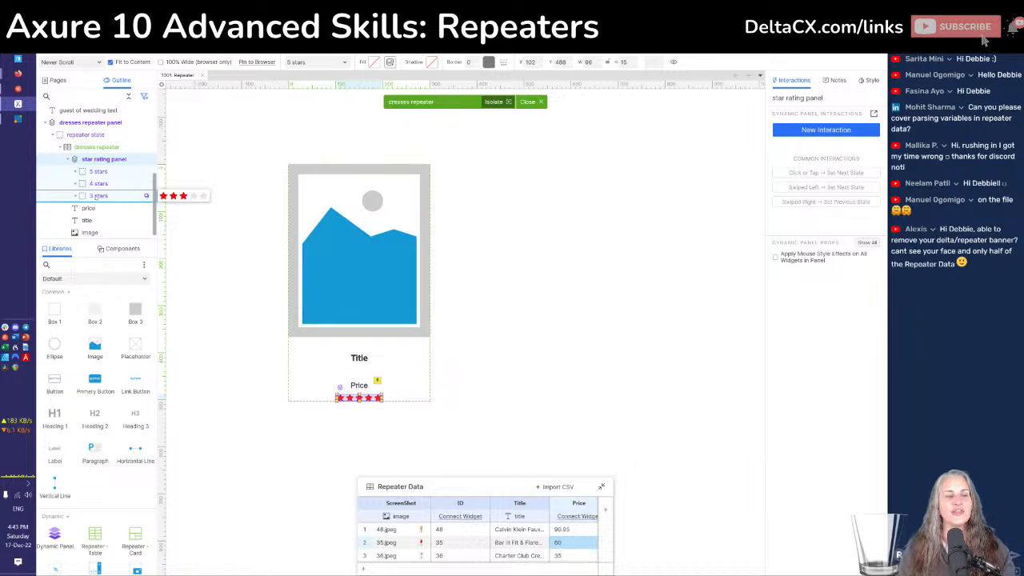
click(528, 103)
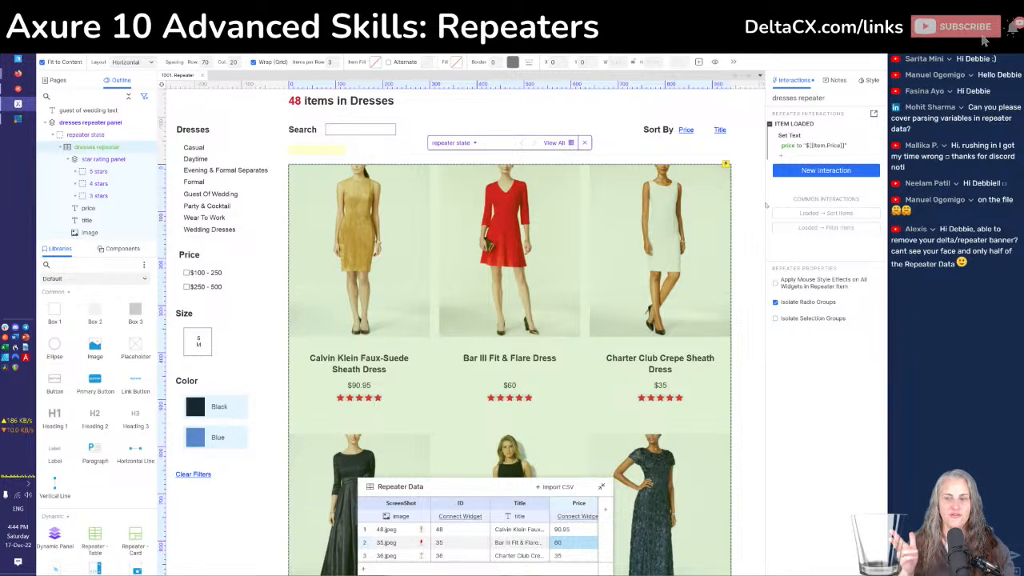
Enable cases on the dresses repeater's Item Loaded event and name the price case "always do this"
mouse_move(846, 125)
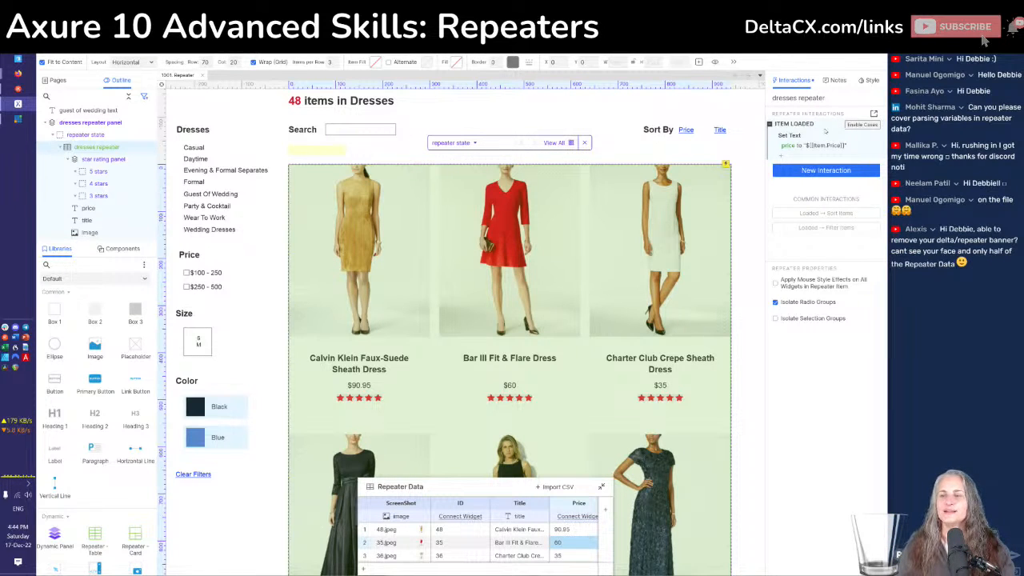
click(798, 129)
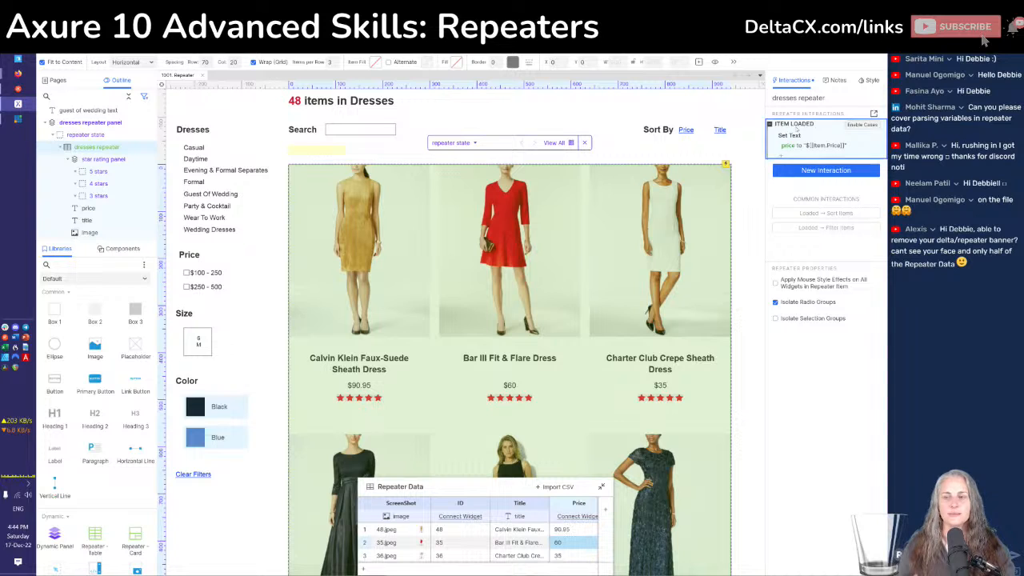
double_click(798, 130)
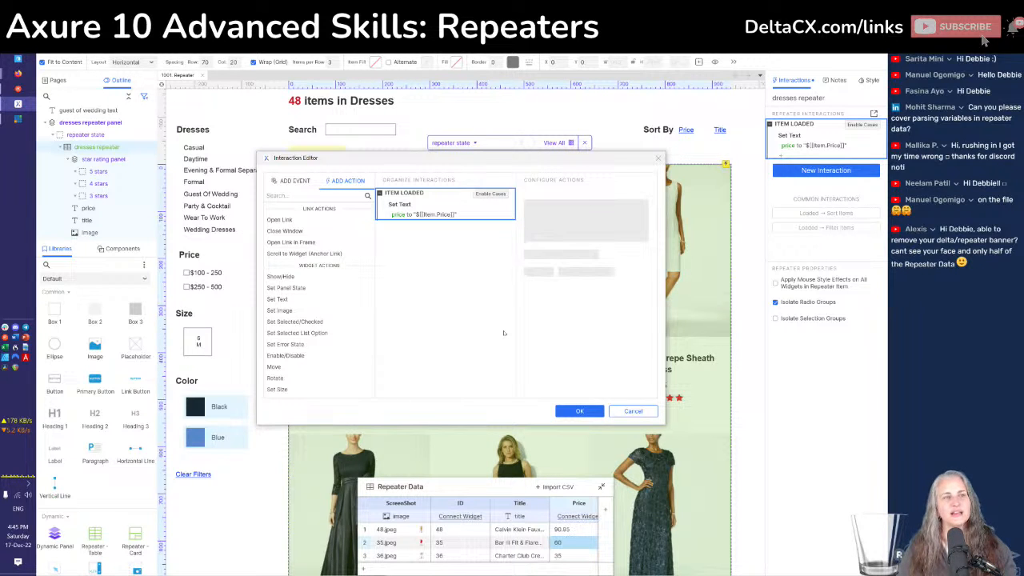
click(484, 195)
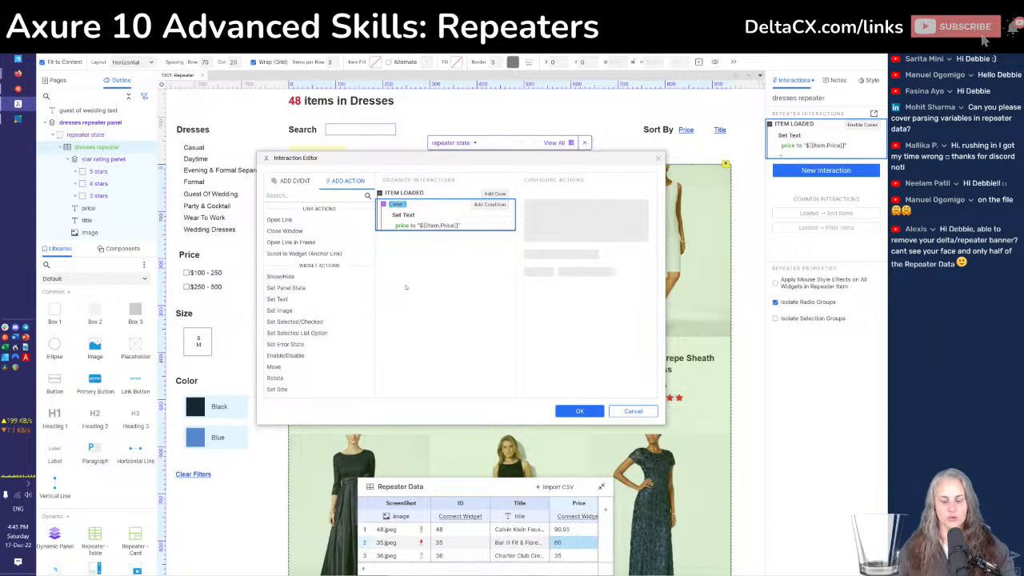
text(always do this)
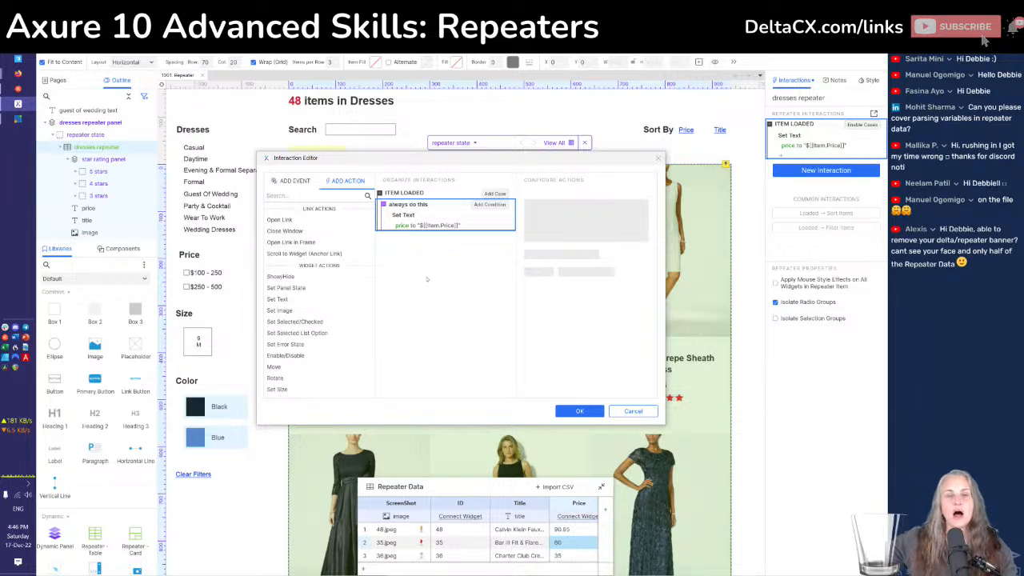
Add a second Item Loaded case named "If 3 stars" and give it a new condition
click(489, 204)
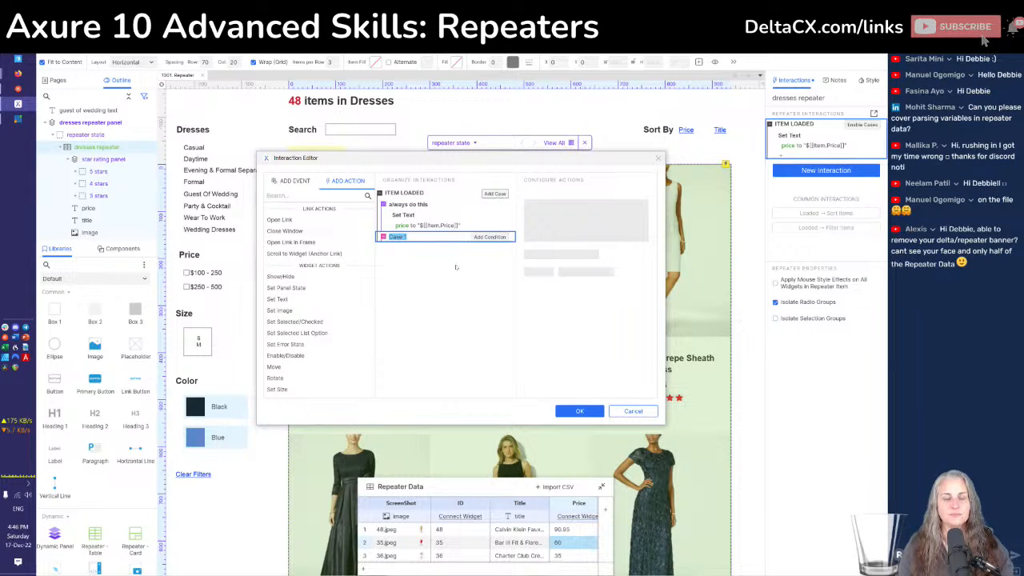
text(If 3 stars)
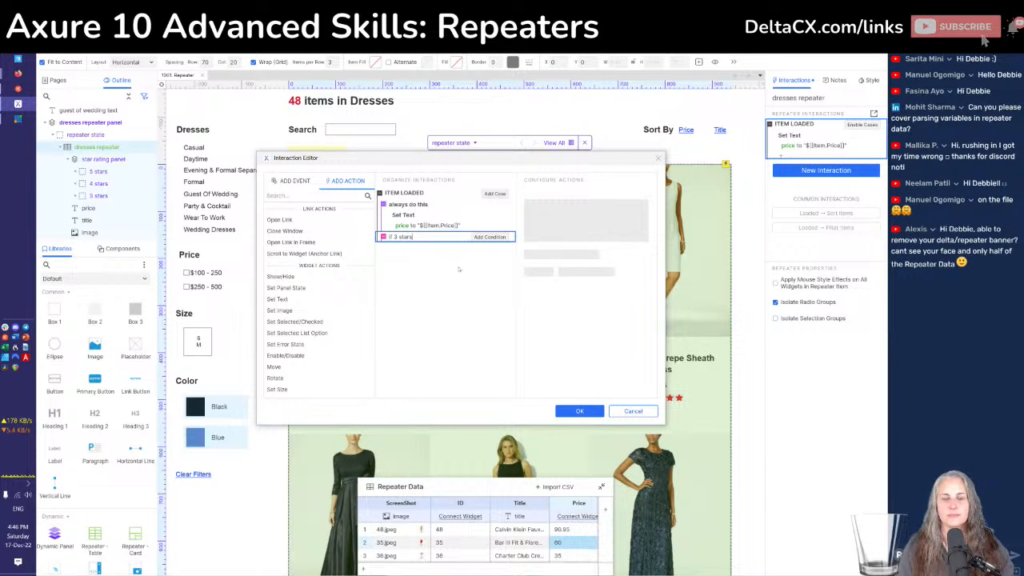
click(489, 238)
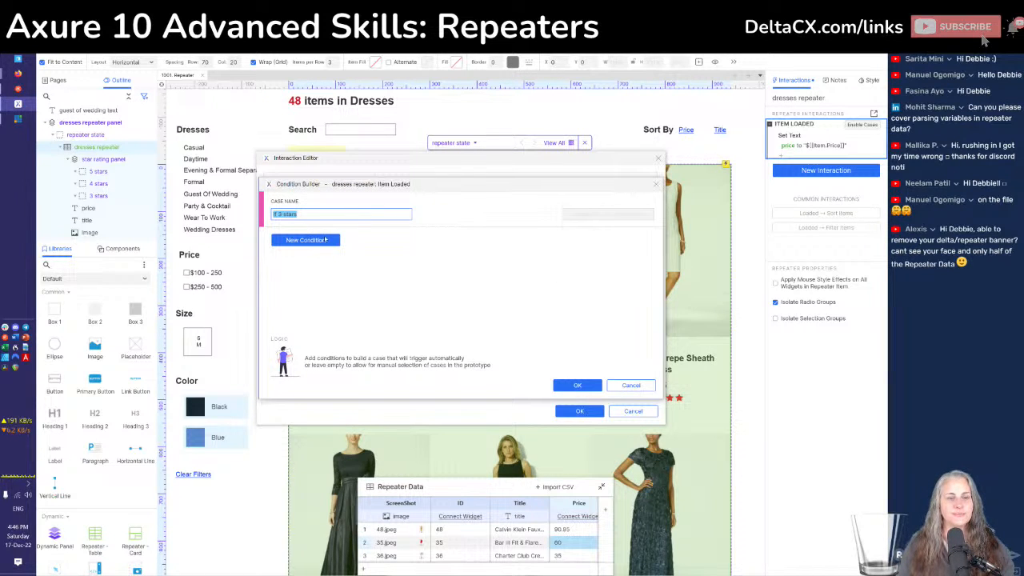
click(304, 240)
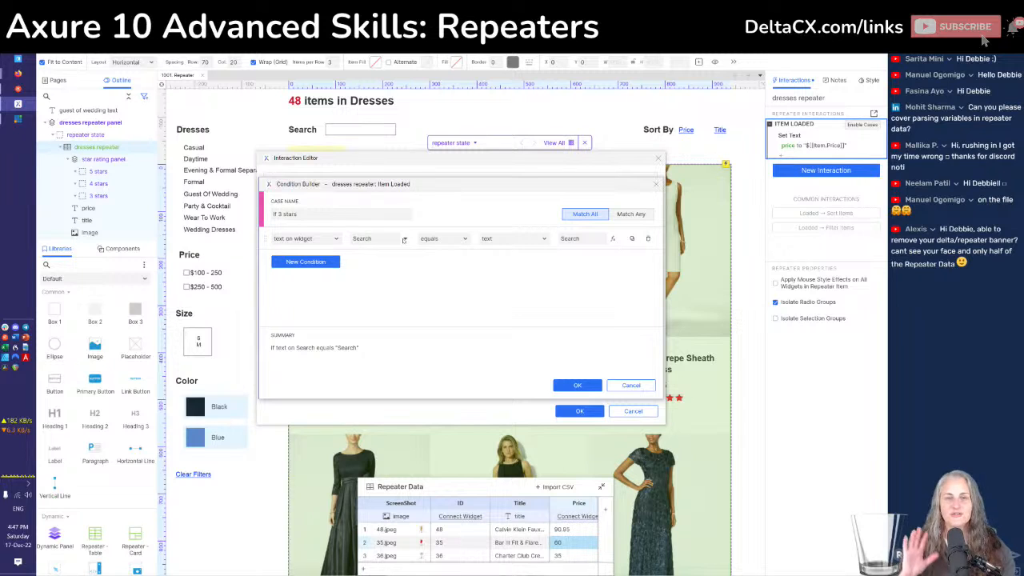
Set the type of the condition's first operand to text value
click(404, 240)
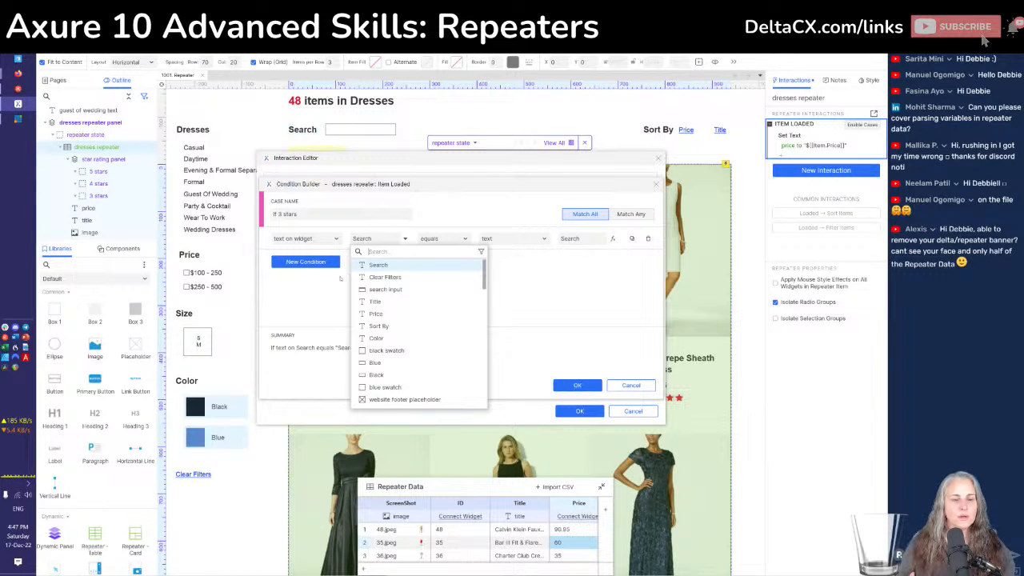
click(332, 286)
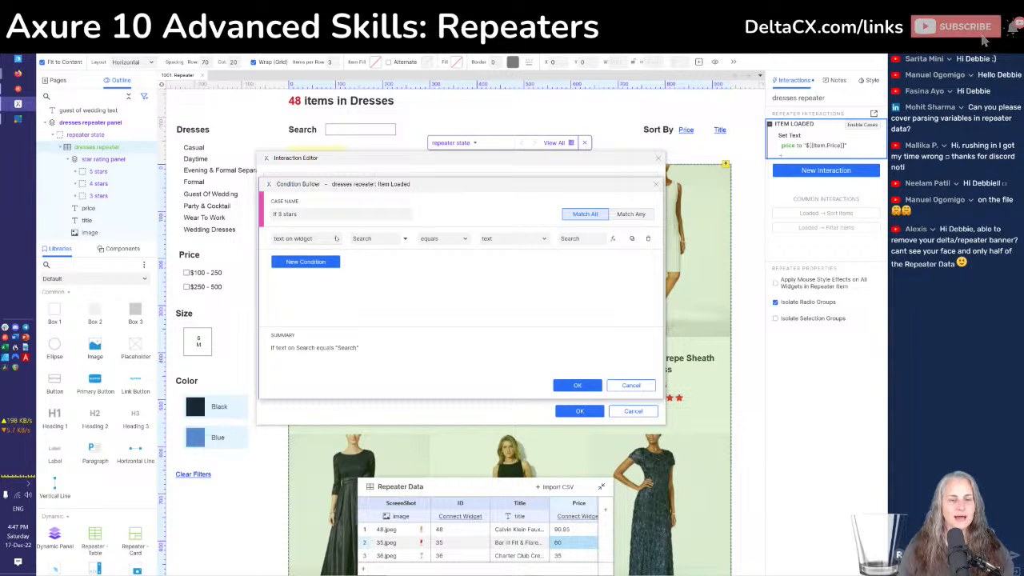
click(335, 239)
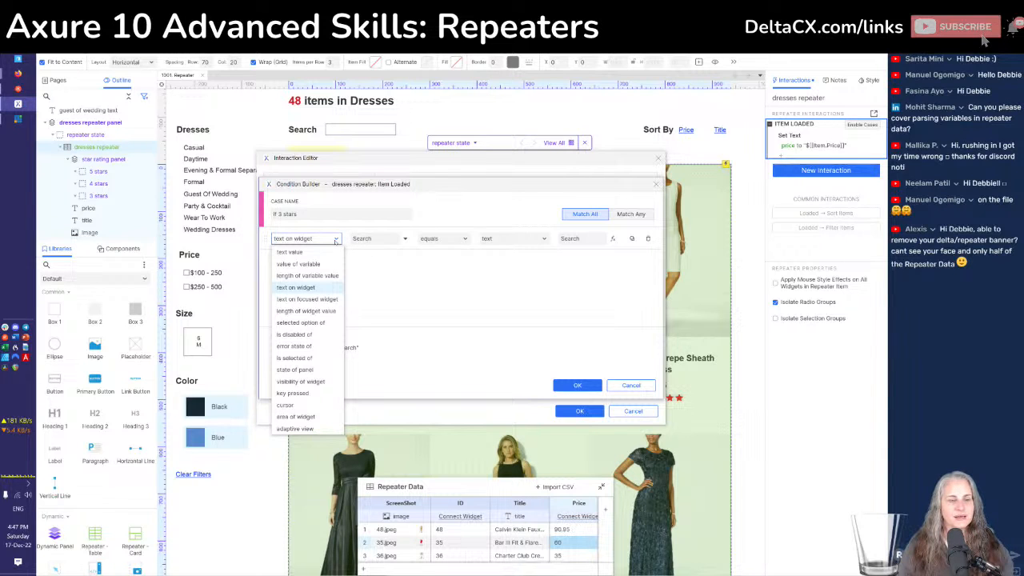
click(310, 255)
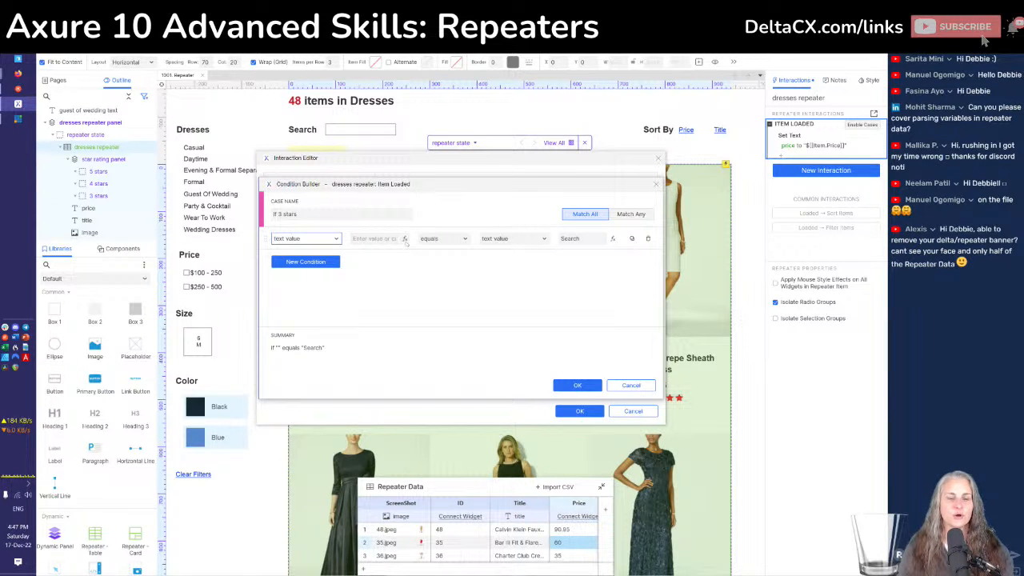
Insert the repeater variable [[Item.Rating]] as the first value of the "If 3 stars" condition
click(404, 239)
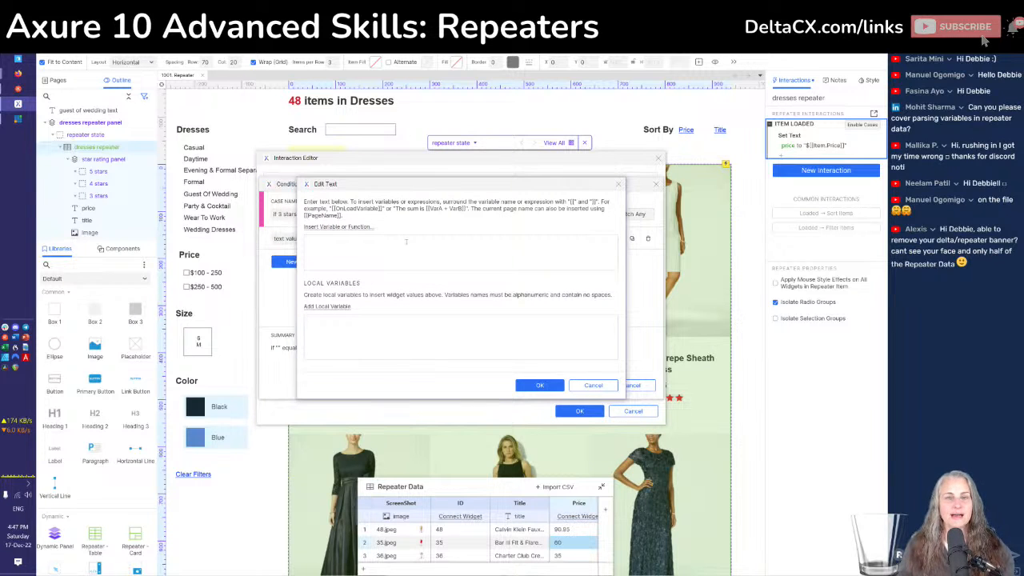
click(348, 228)
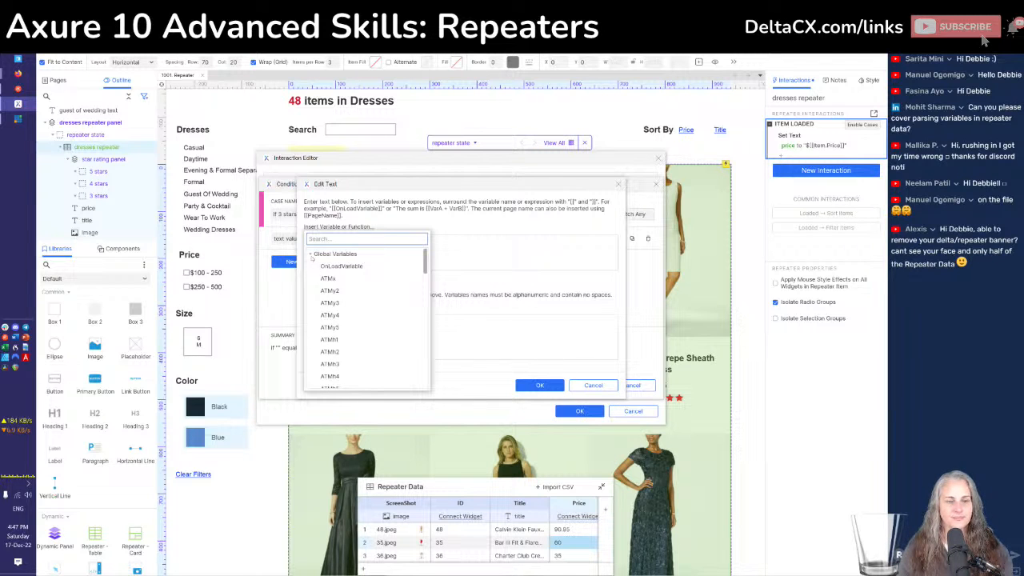
click(311, 255)
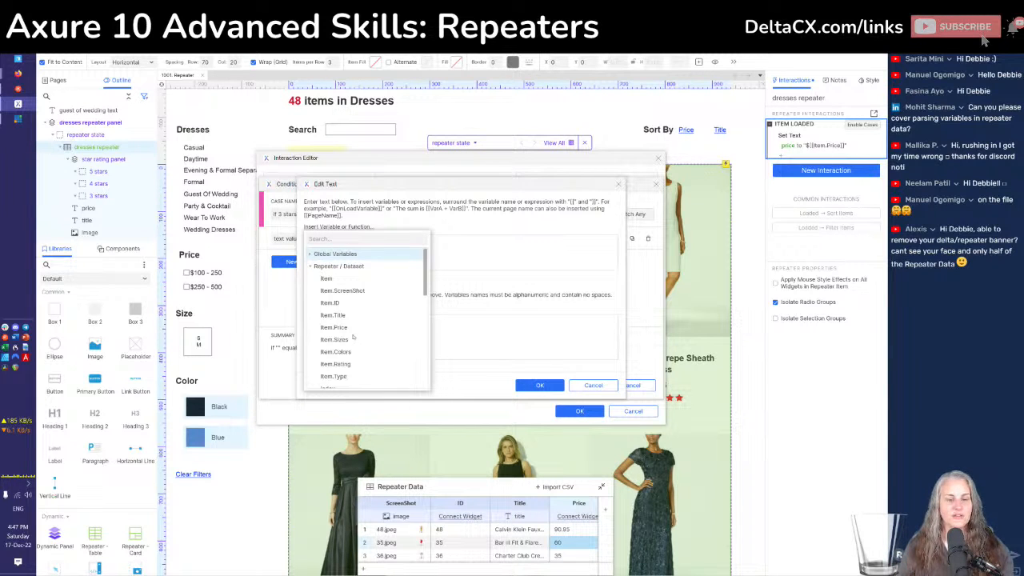
scroll(353, 340, down, 2)
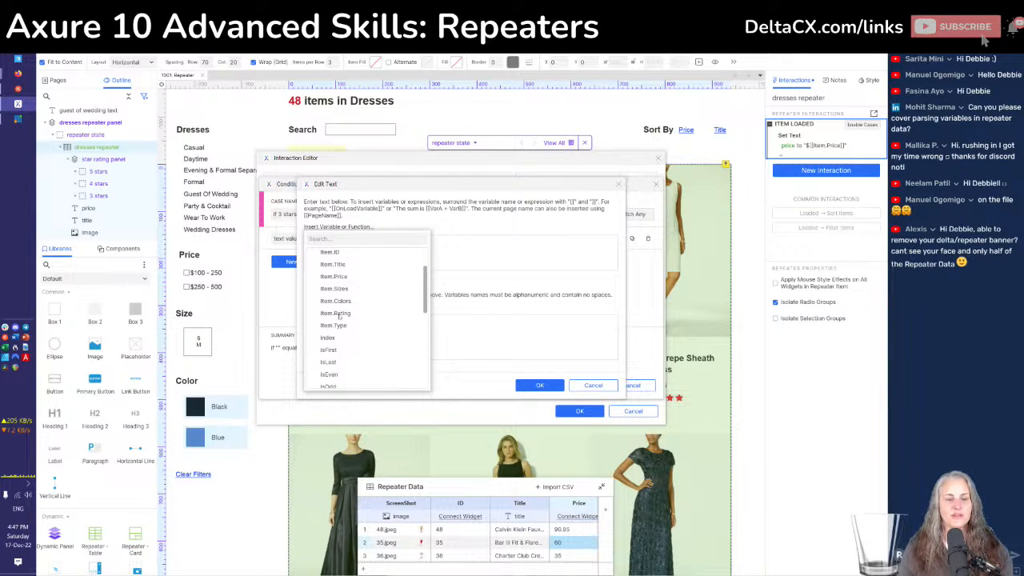
click(340, 314)
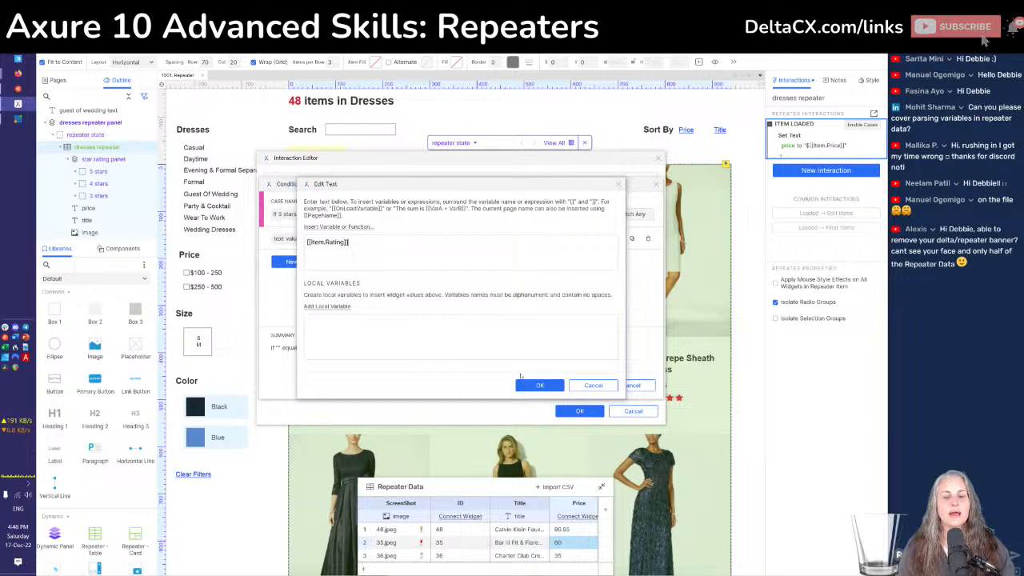
click(531, 385)
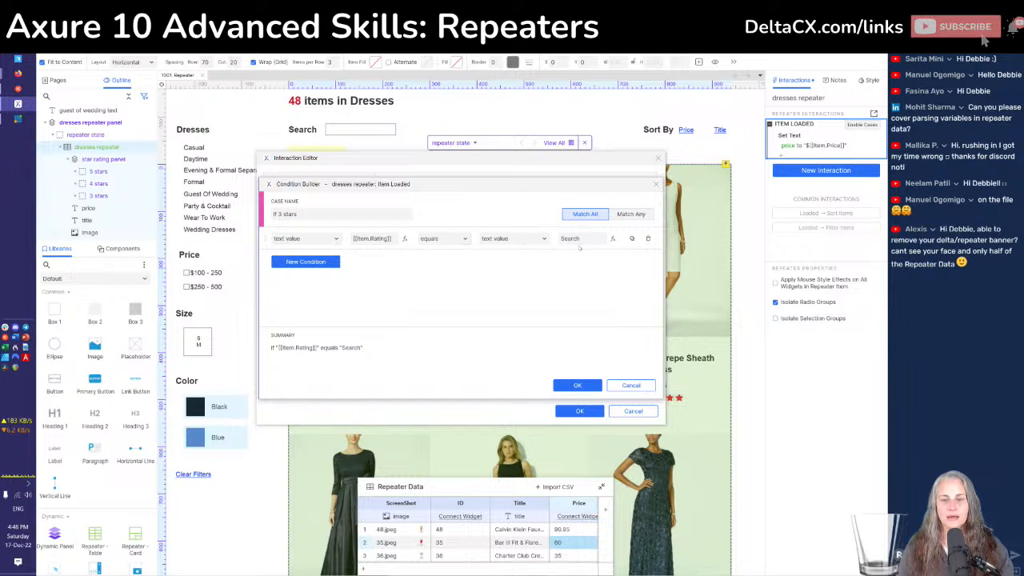
Set the condition's comparison value to 3 and apply the condition to the "If 3 stars" case
drag(584, 239, 521, 242)
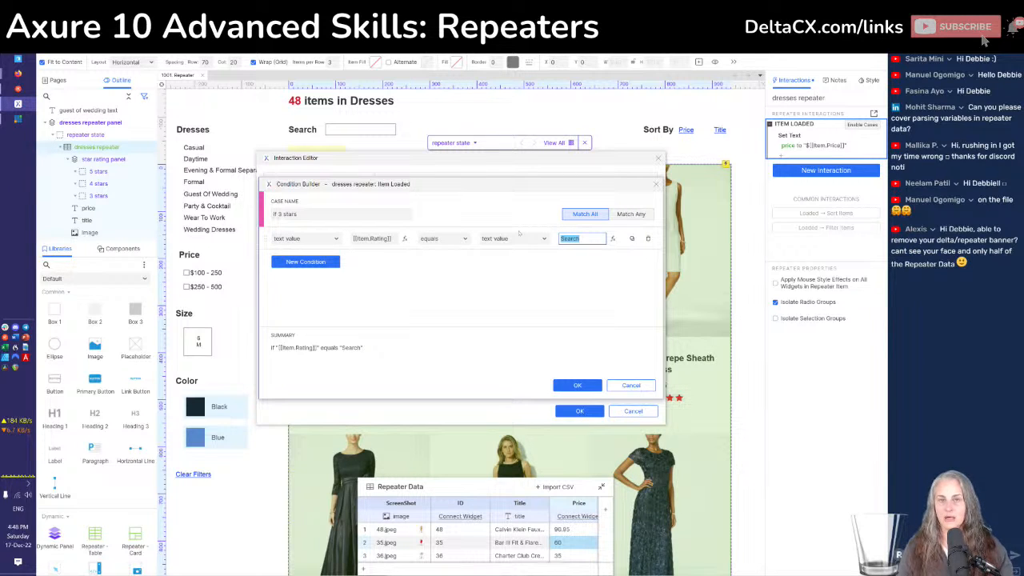
text(3)
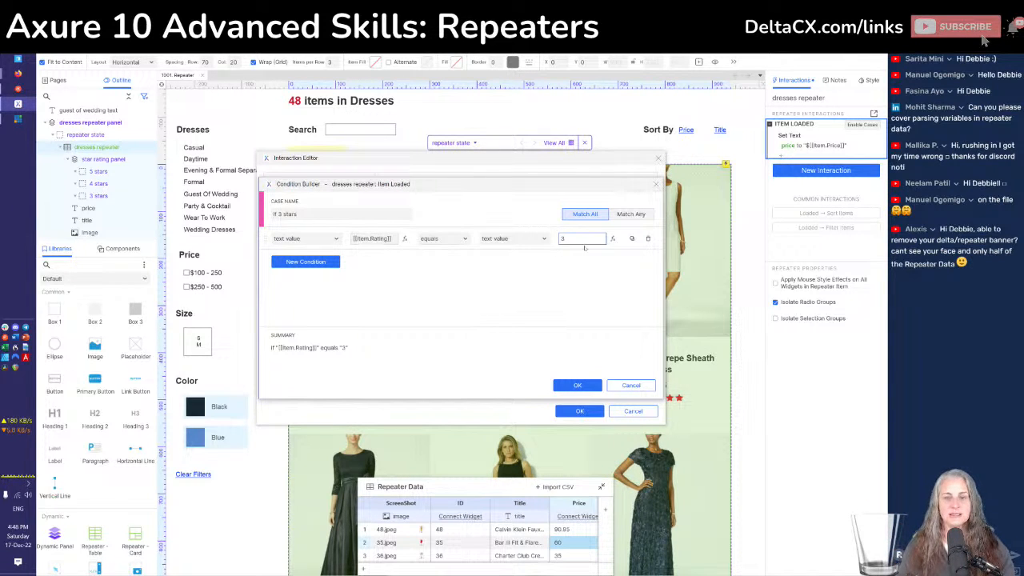
click(567, 386)
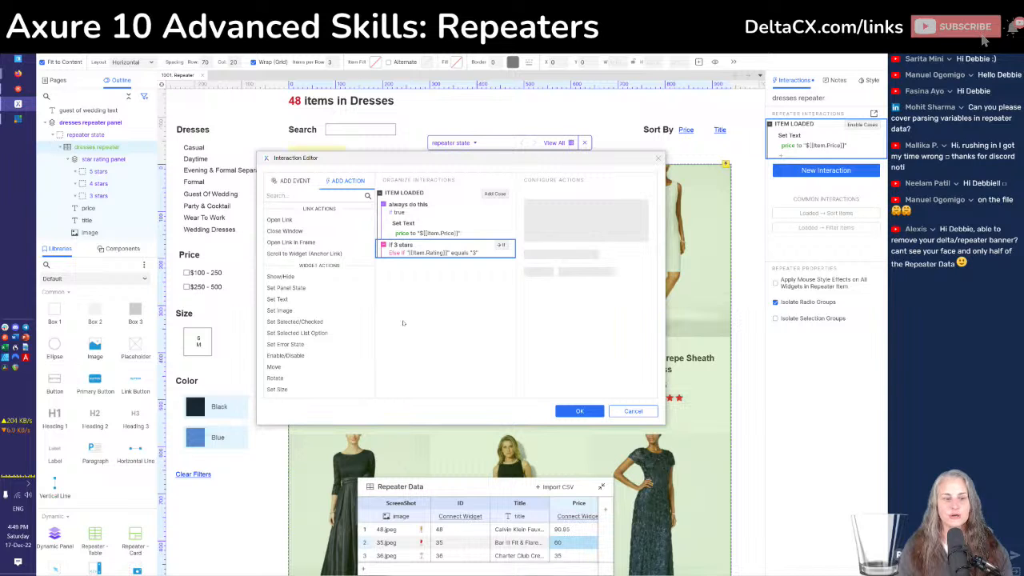
Add a Set Panel State action to the "If 3 stars" case that sets the star rating panel to 3 stars
click(286, 288)
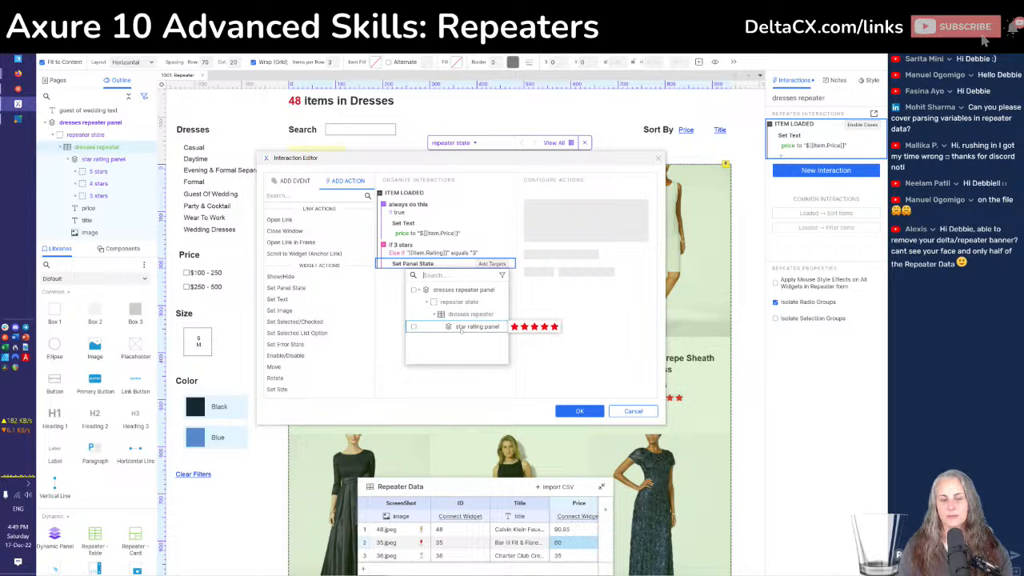
click(472, 328)
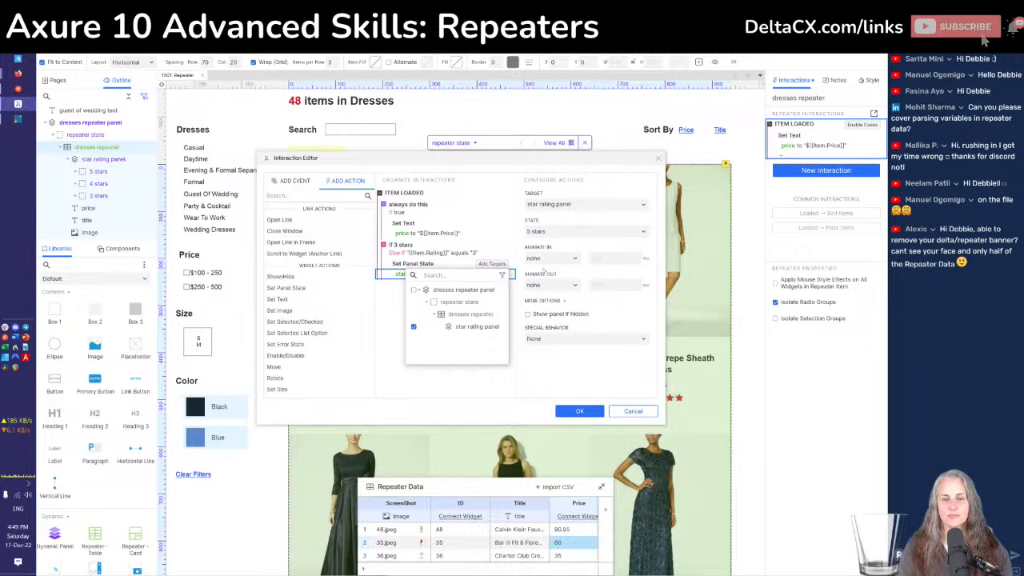
click(583, 231)
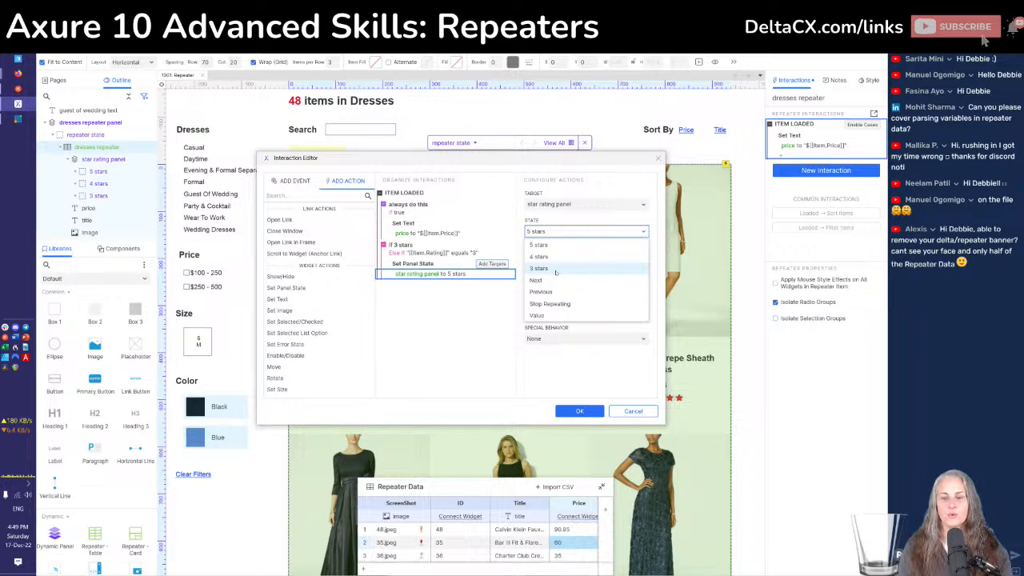
click(556, 271)
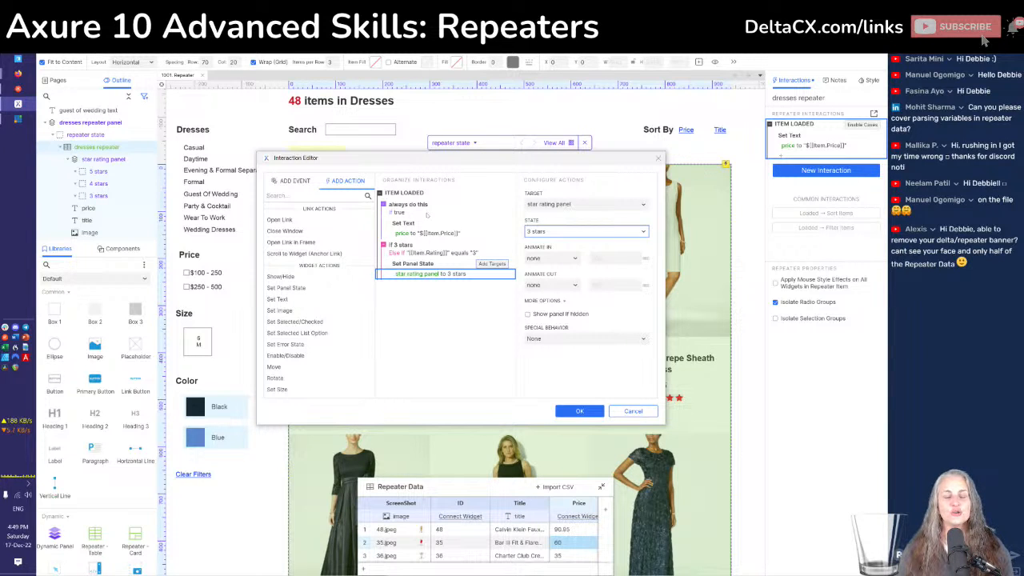
click(427, 214)
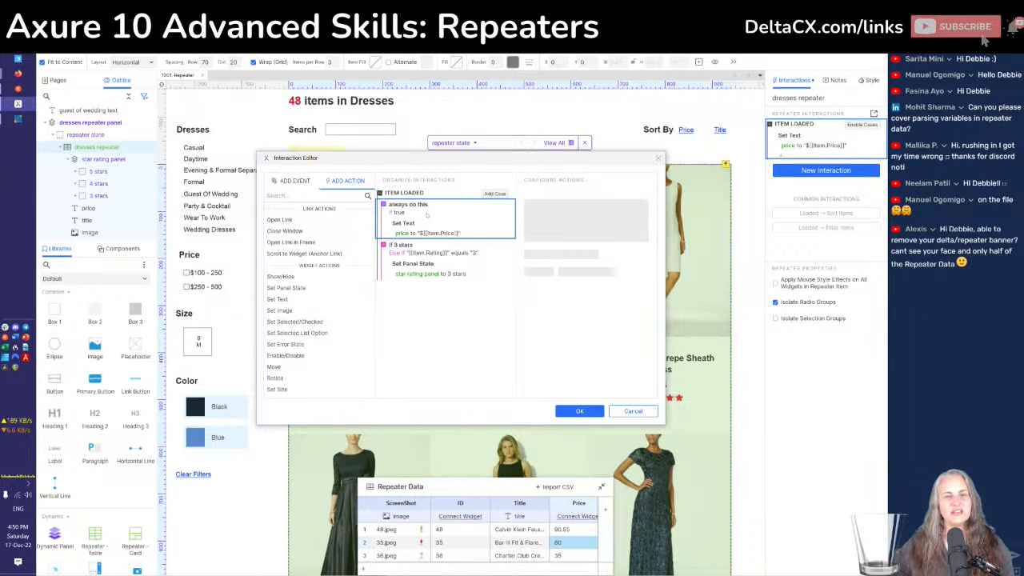
click(388, 264)
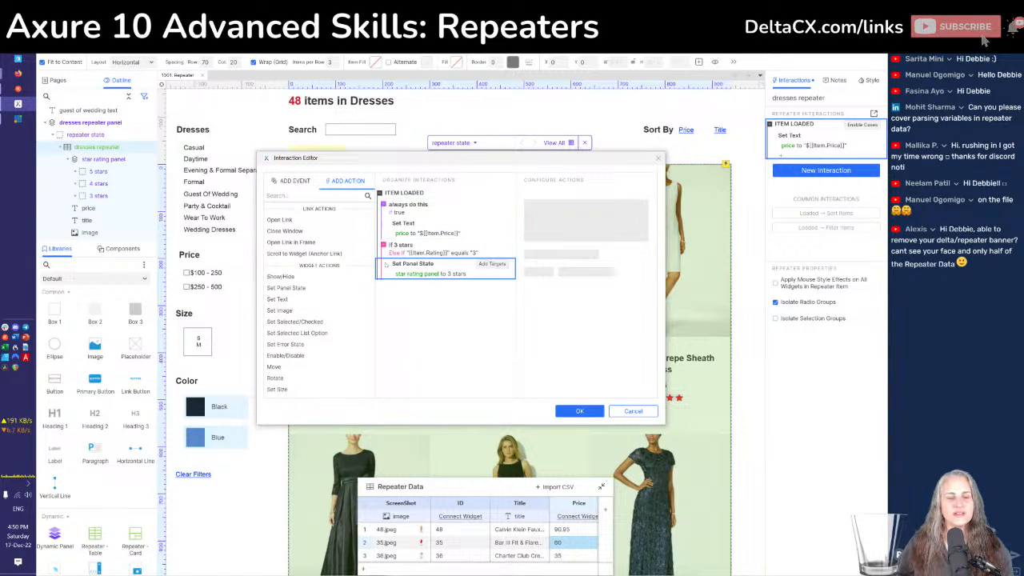
click(427, 214)
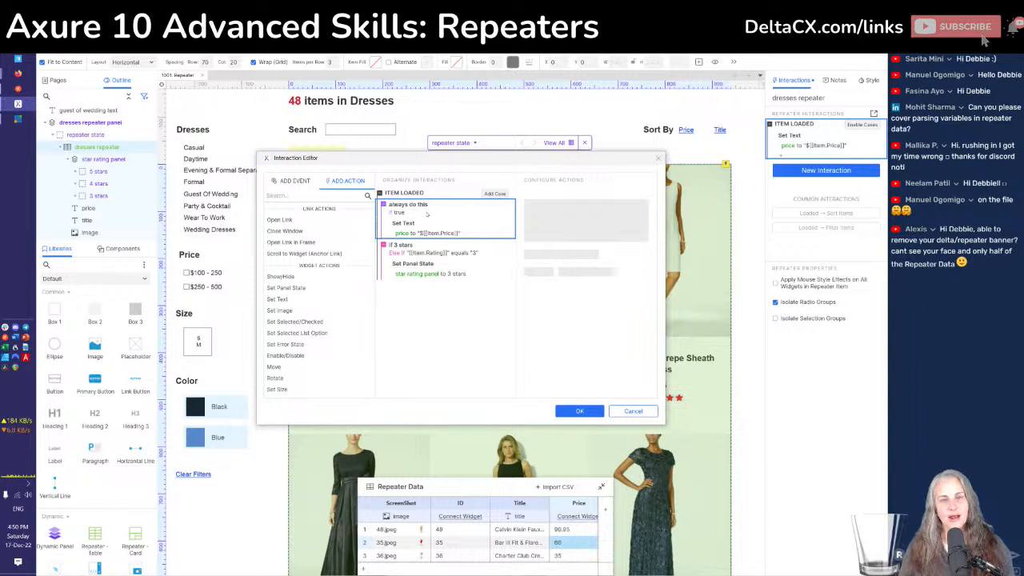
click(386, 266)
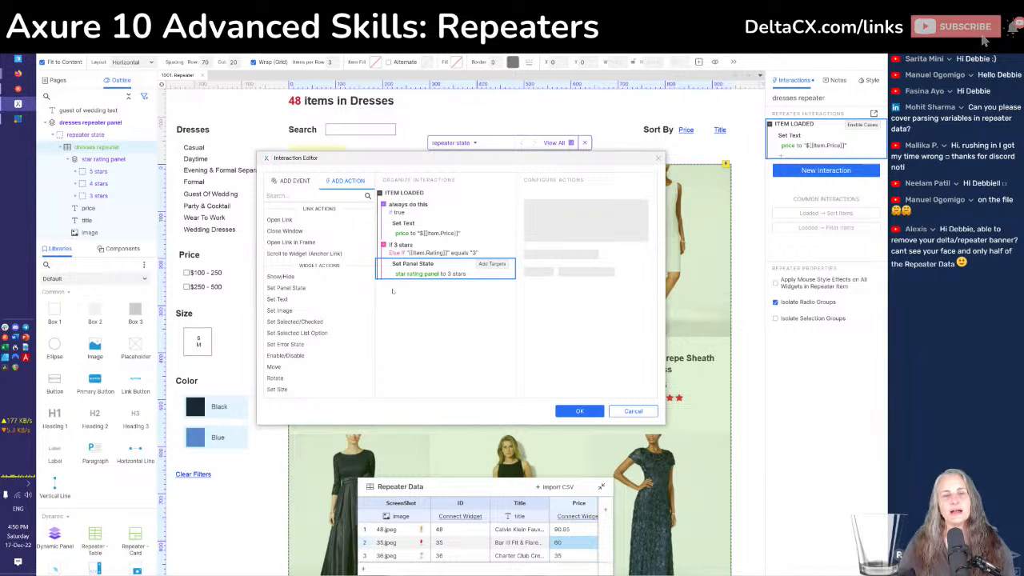
click(411, 212)
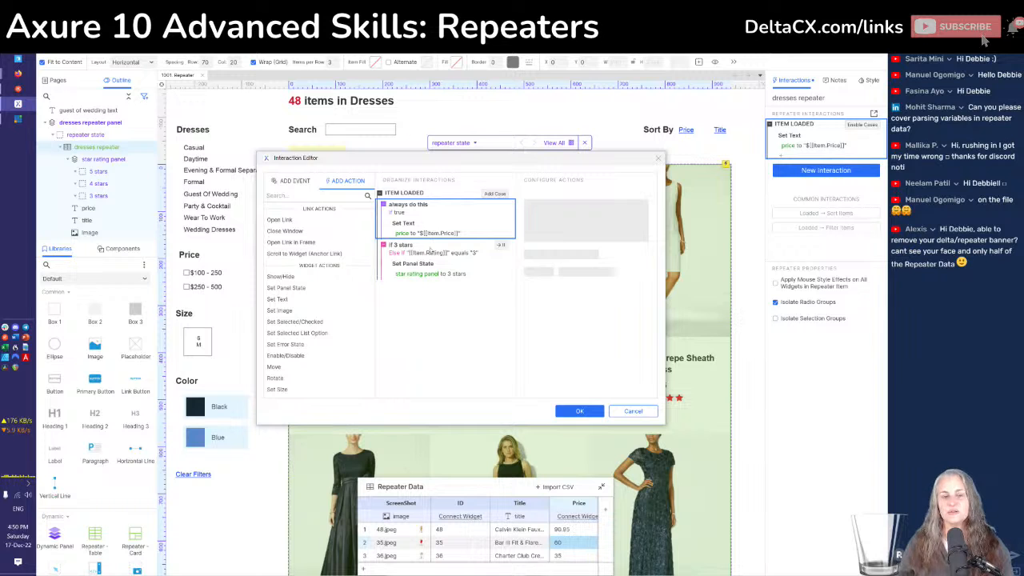
Toggle the "If 3 stars" case from Else If to If and apply the Item Loaded interaction changes
click(385, 258)
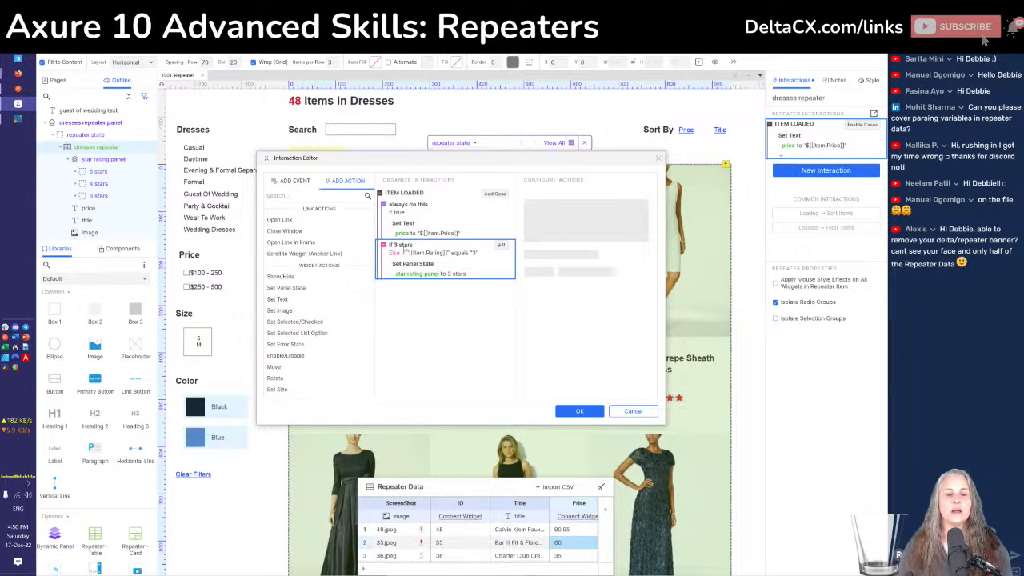
right_click(405, 249)
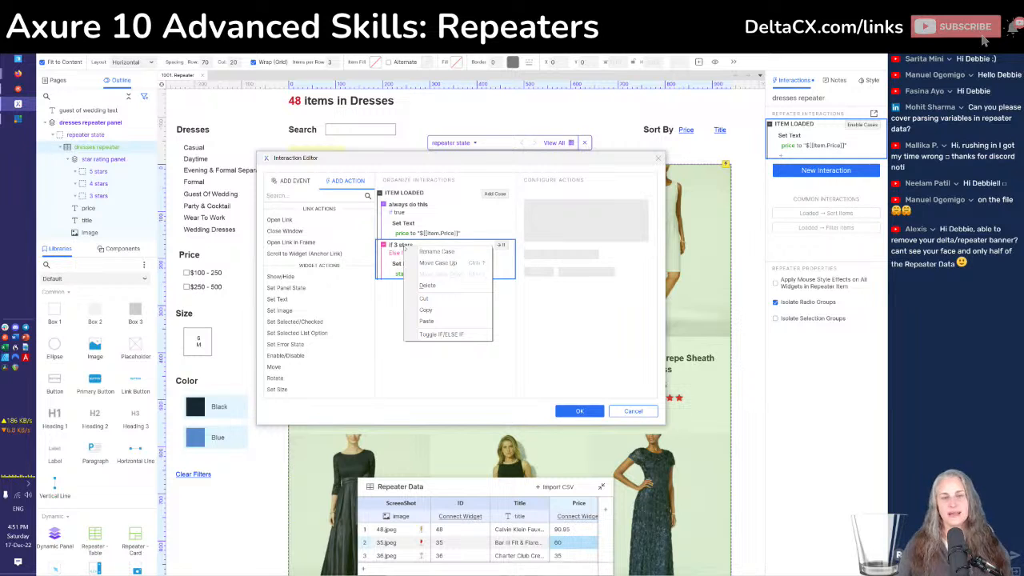
click(432, 334)
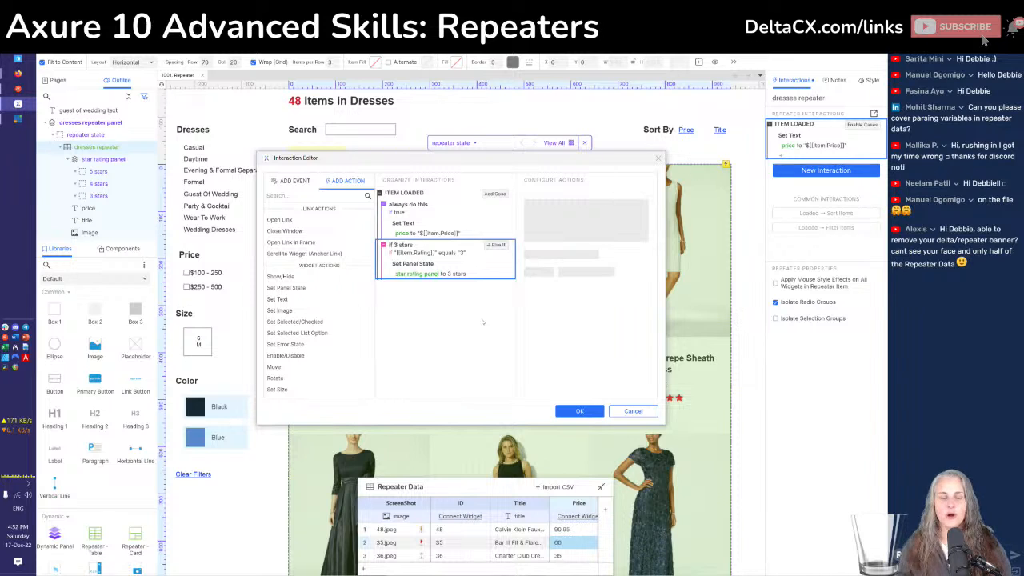
click(580, 411)
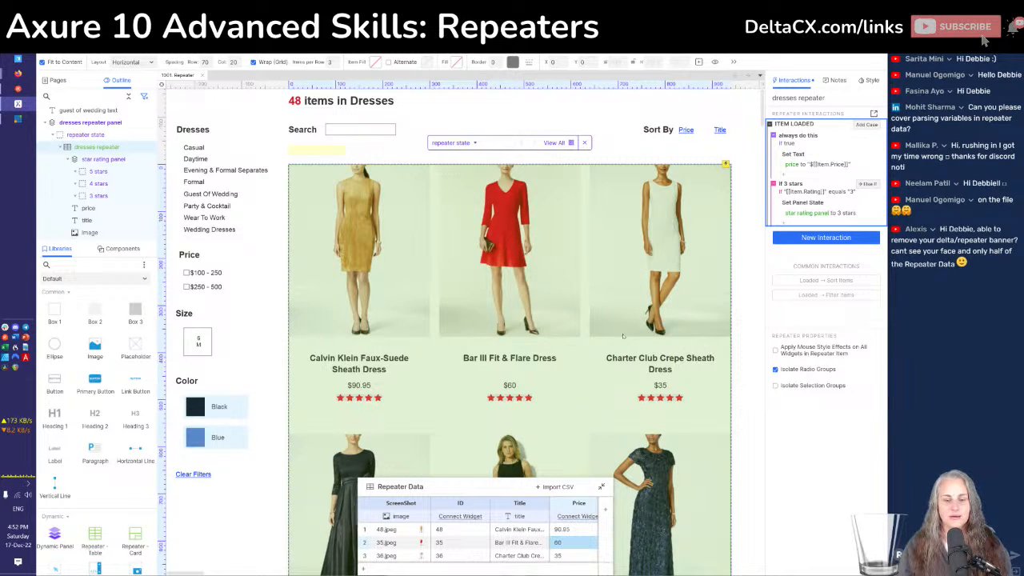
Check the star ratings shown on the dress items farther down the repeater
scroll(600, 376, down, 4)
scroll(623, 336, down, 10)
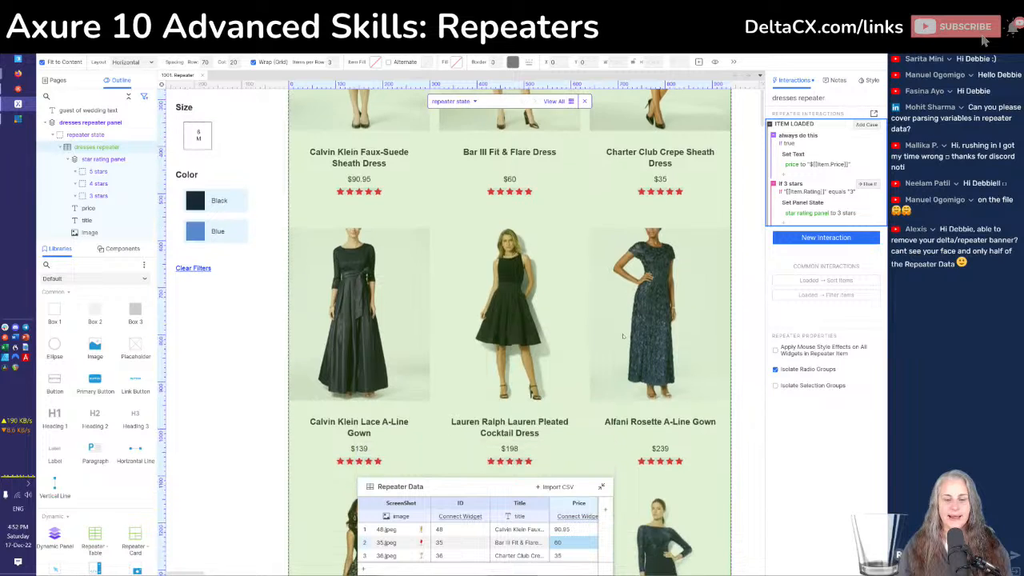
scroll(623, 336, down, 3)
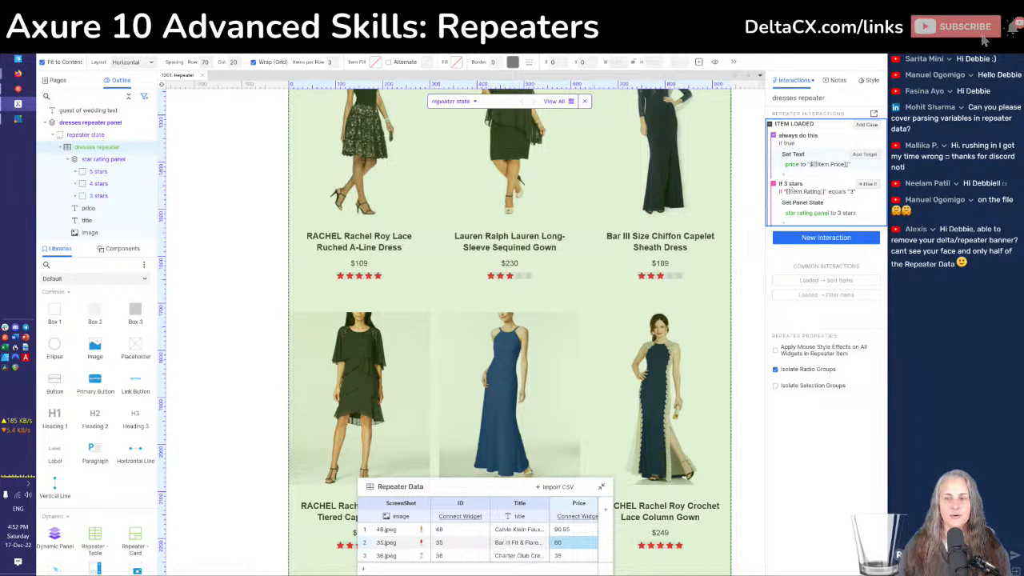
right_click(792, 195)
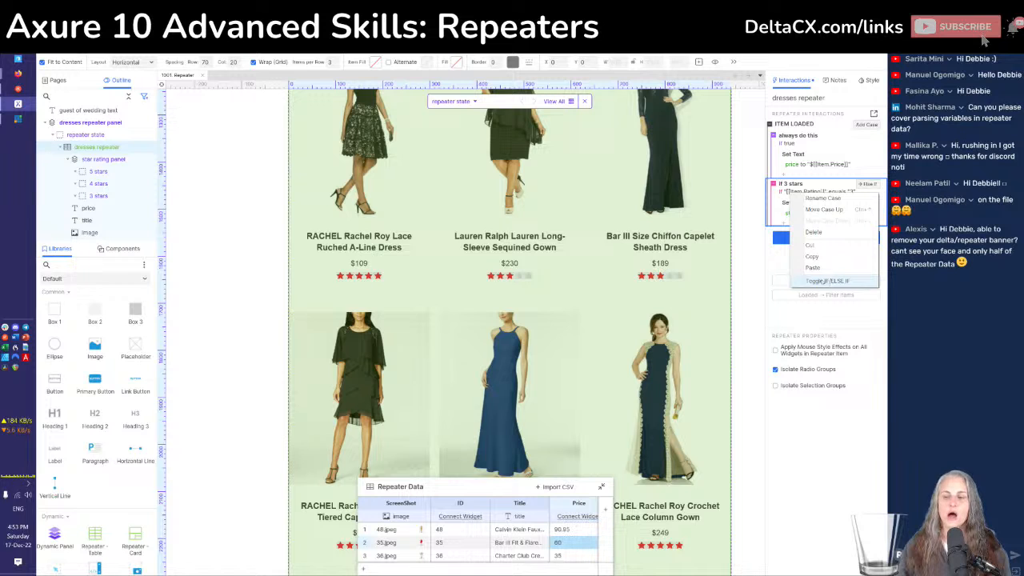
click(767, 257)
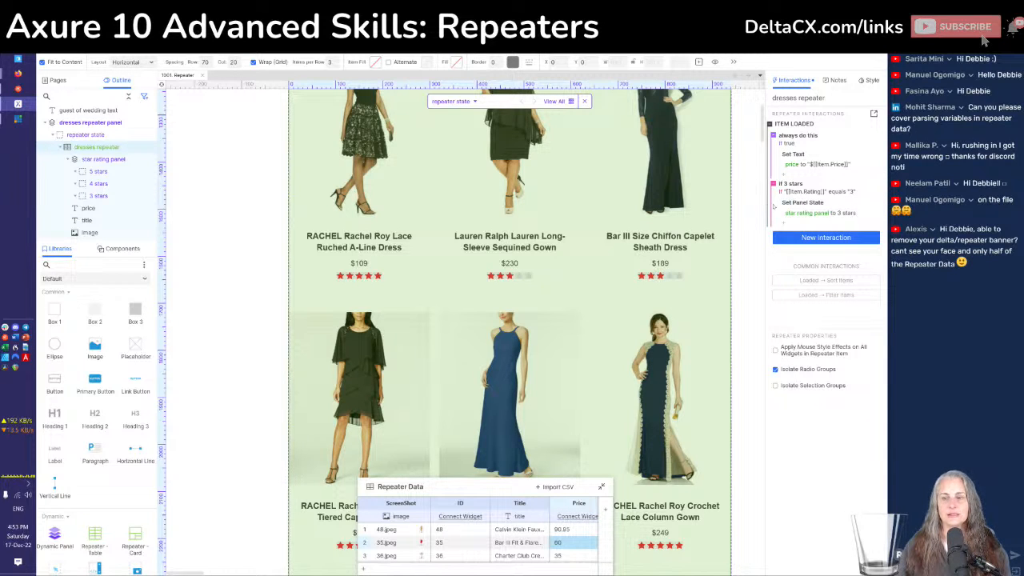
click(774, 205)
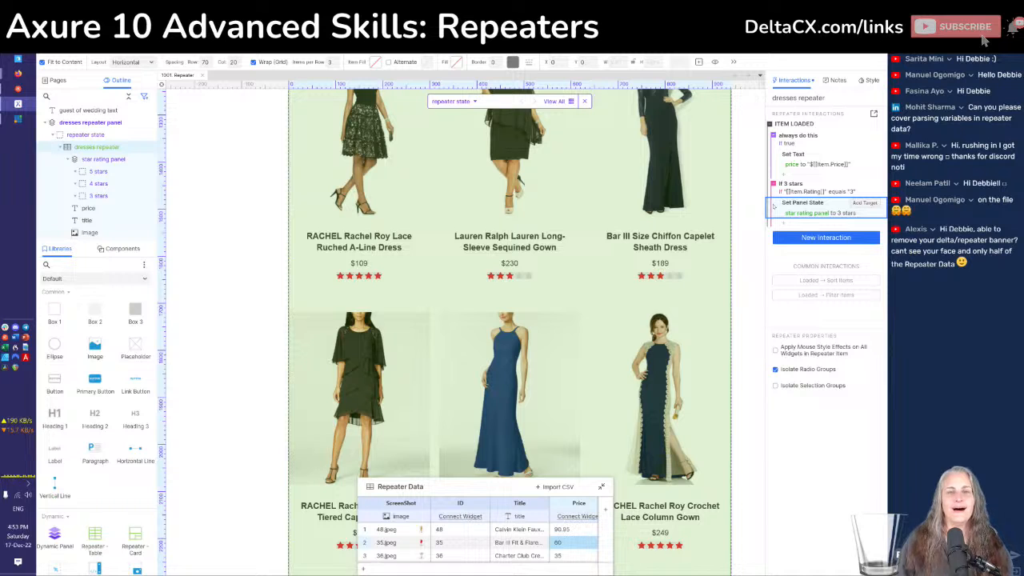
click(784, 424)
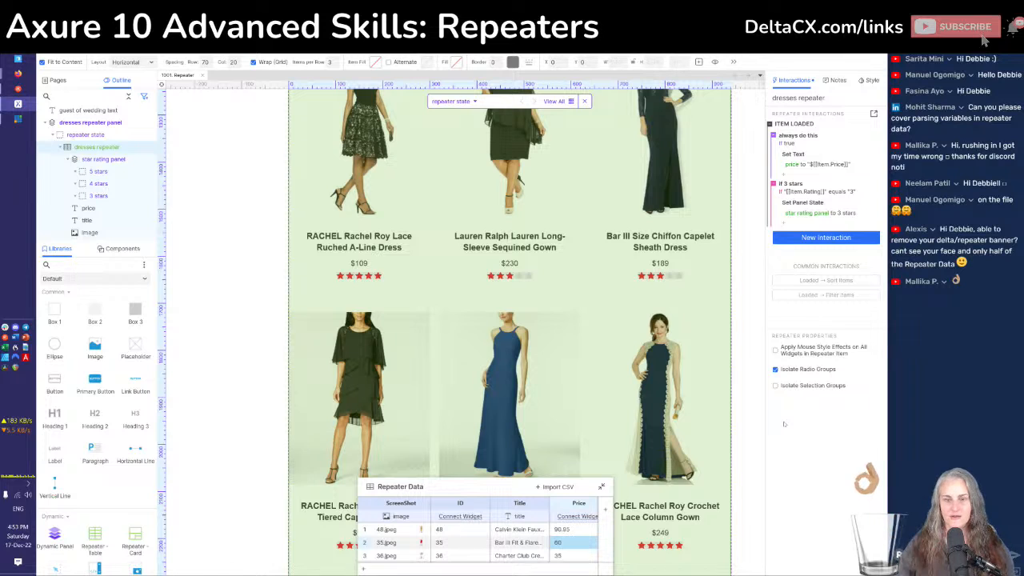
Add a case named "If 4 stars" to the repeater's Item Loaded event and switch it from Else If to If
double_click(792, 124)
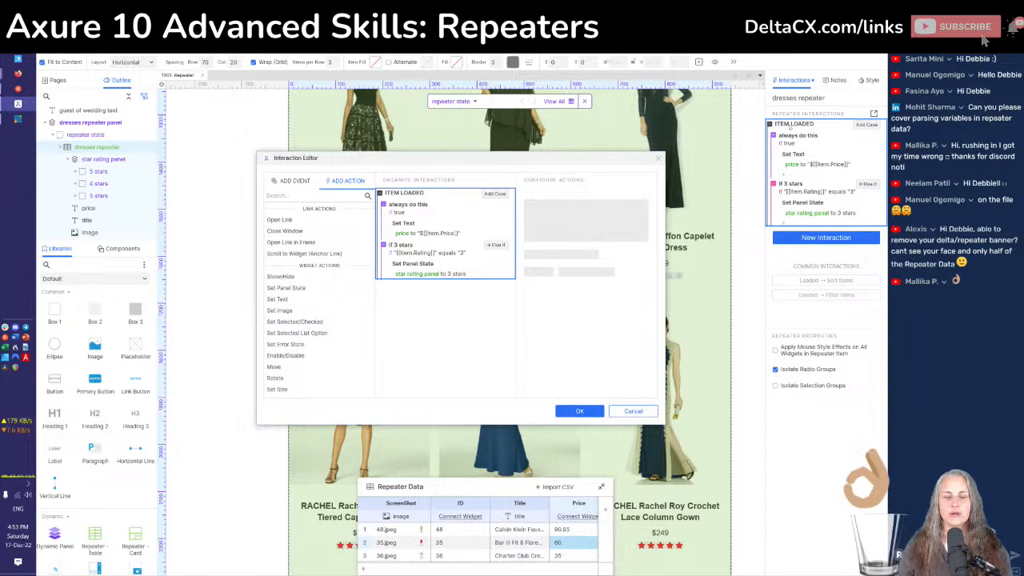
click(420, 245)
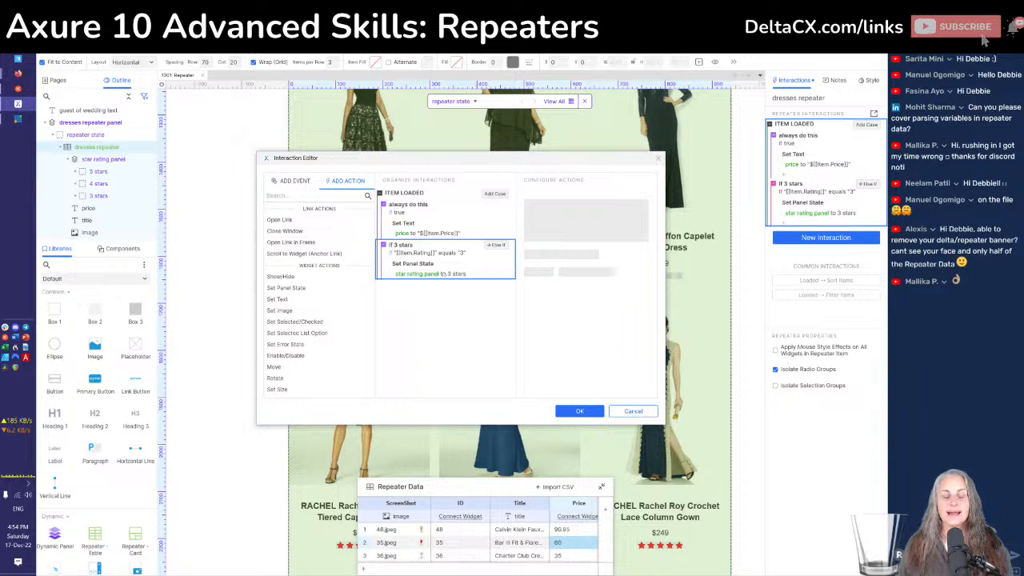
click(495, 194)
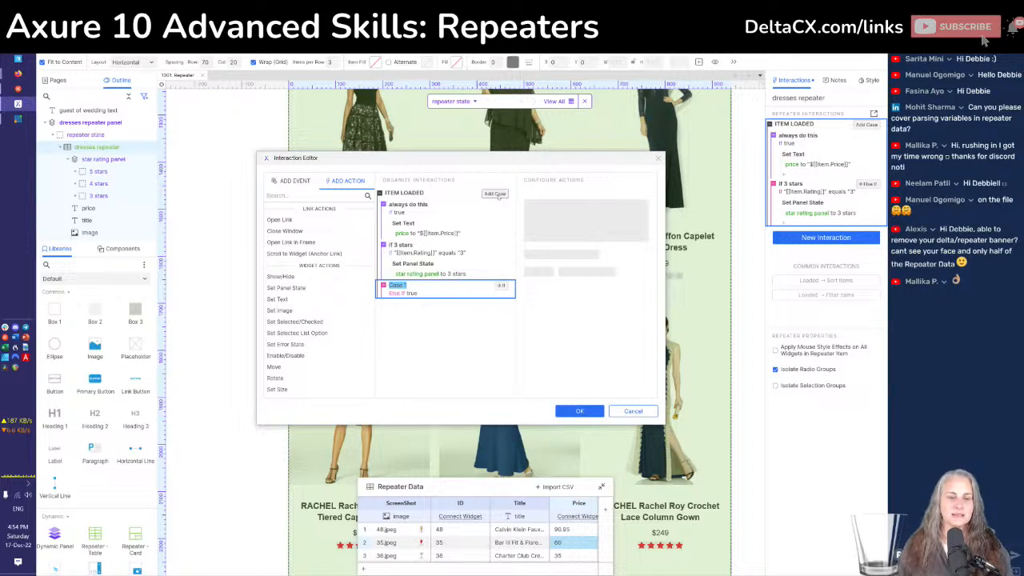
text(If 4 stars)
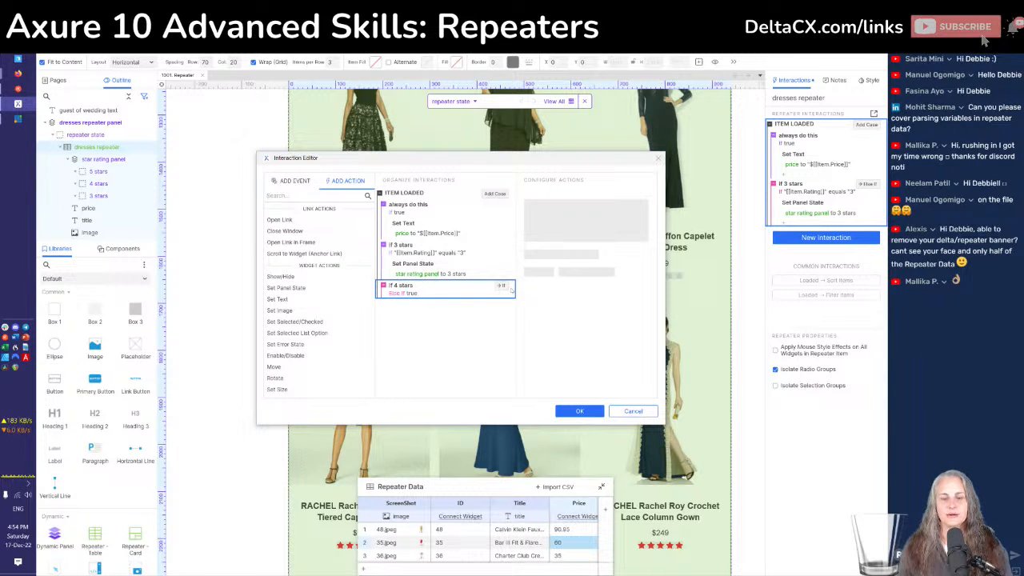
click(501, 286)
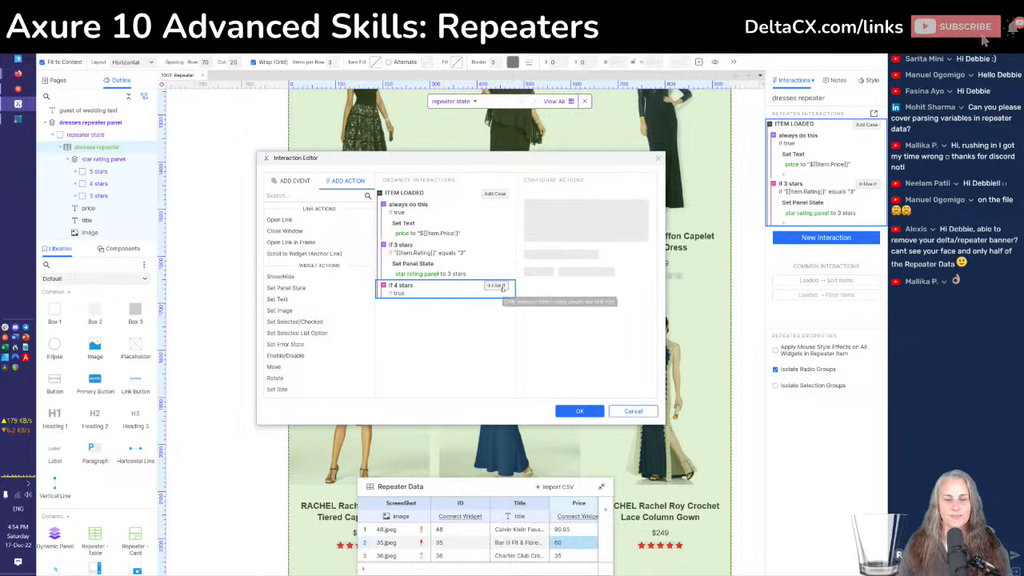
click(497, 287)
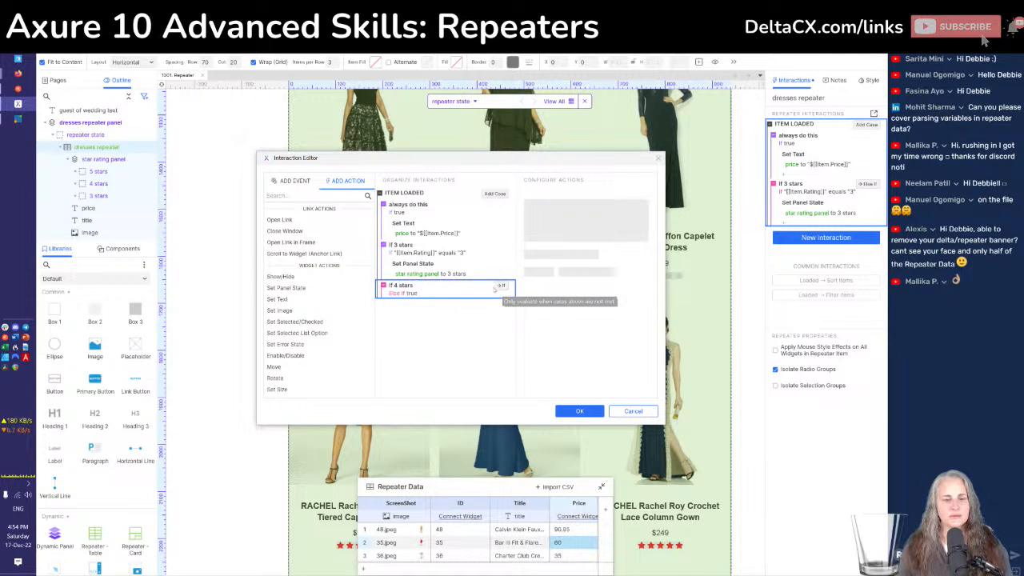
click(500, 287)
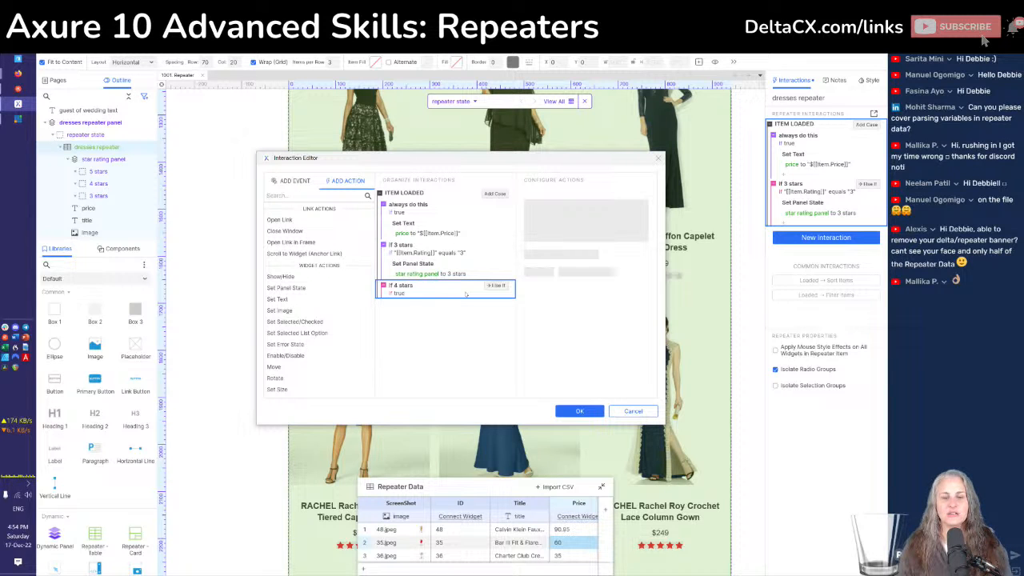
Add a condition to the "If 4 stars" case with the text value [[Item.Rating]] as its first operand
double_click(396, 288)
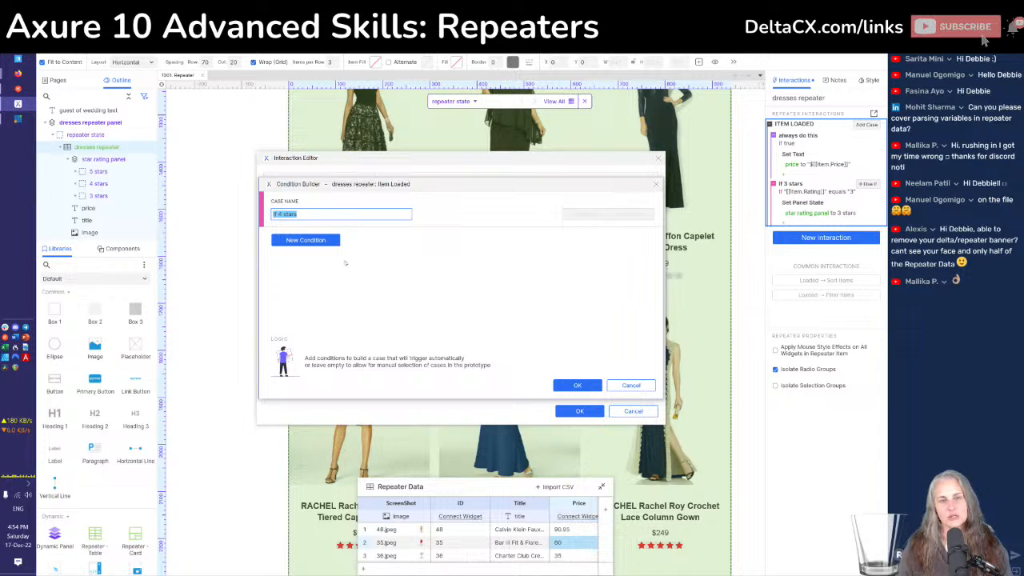
click(308, 240)
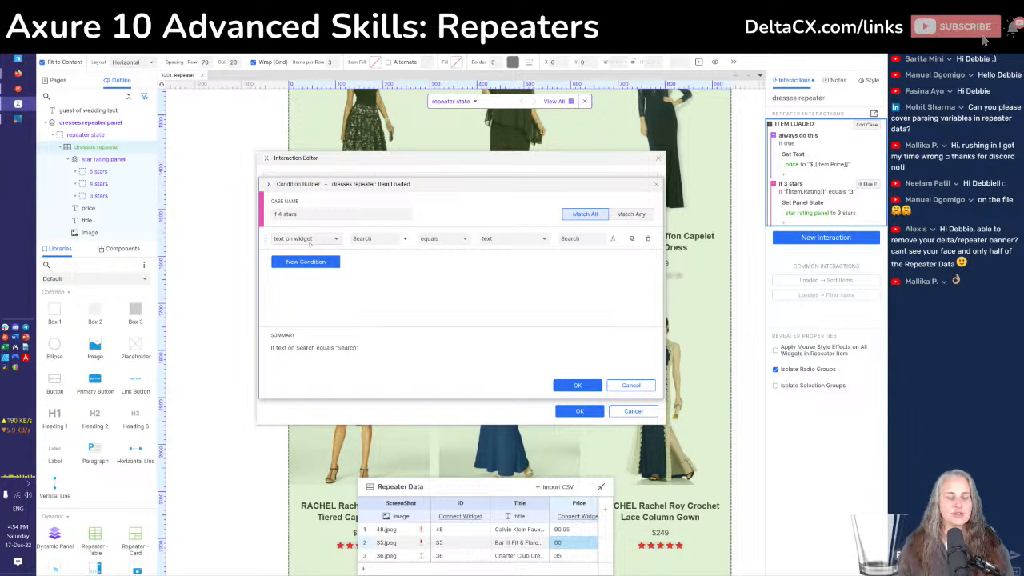
click(325, 241)
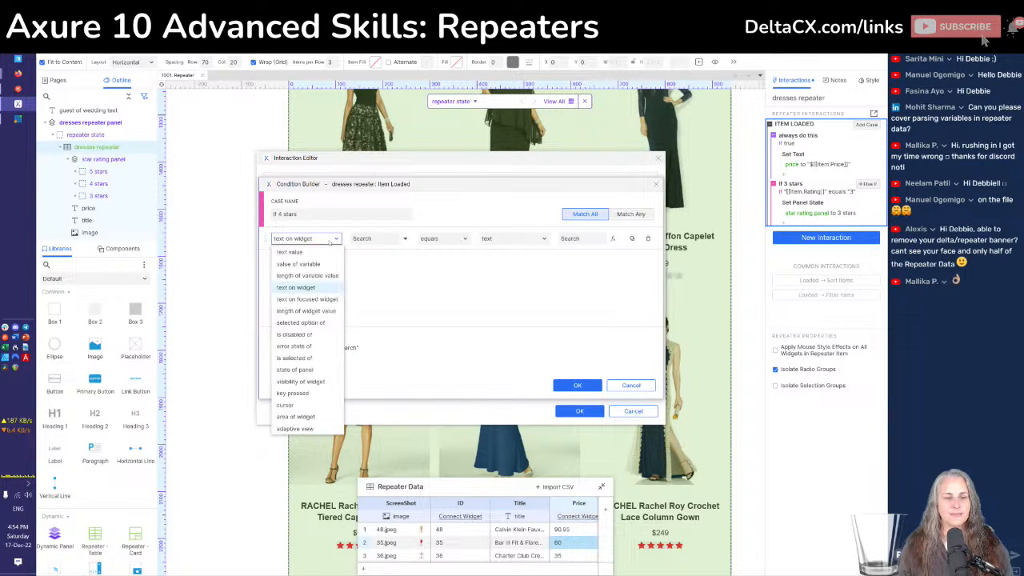
click(321, 252)
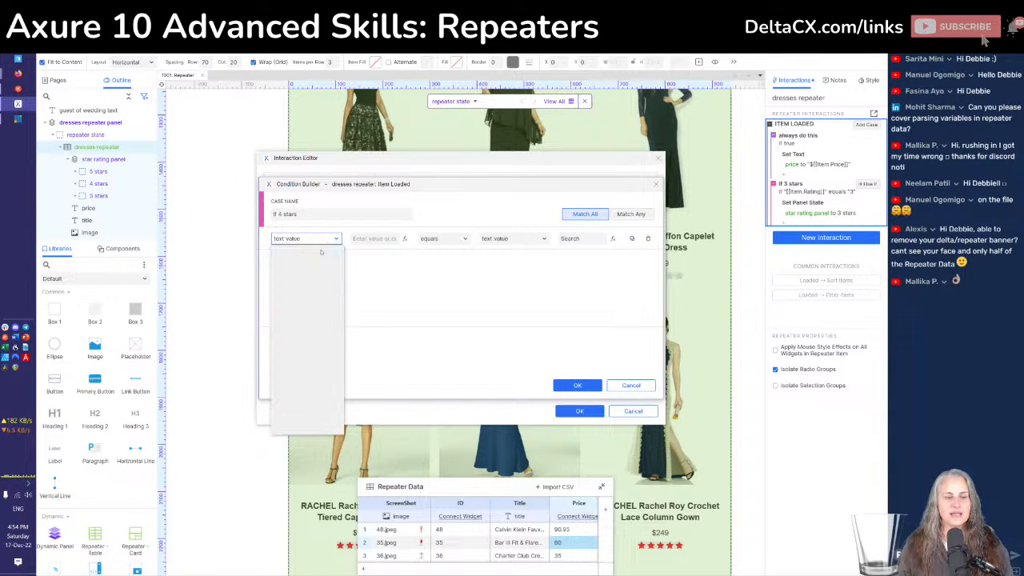
click(404, 240)
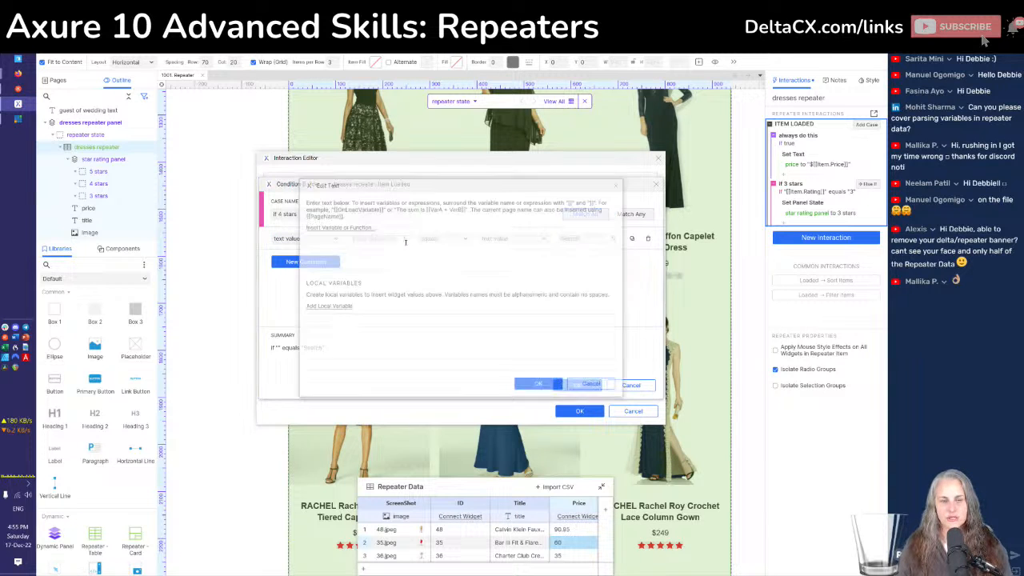
click(325, 227)
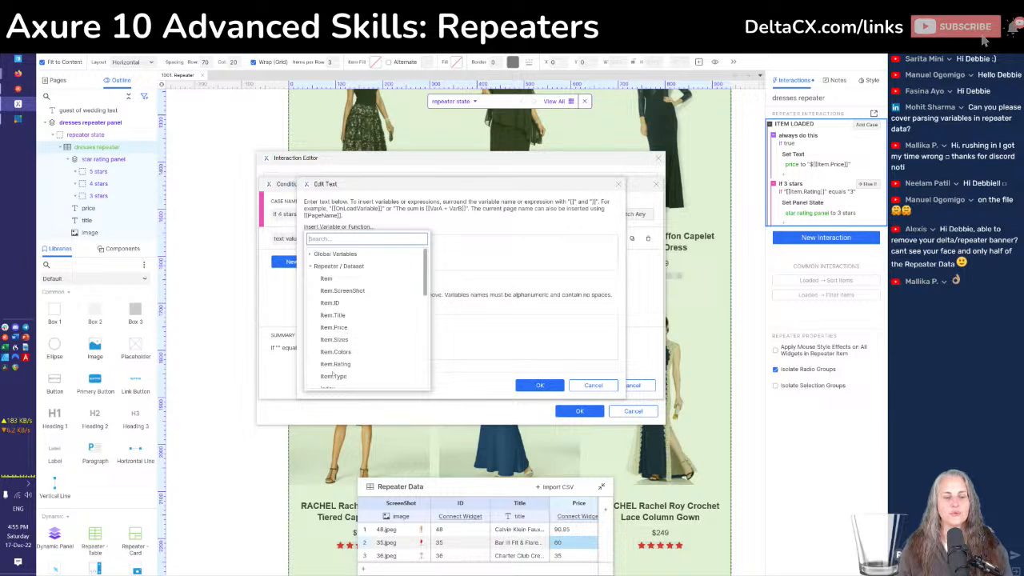
click(335, 366)
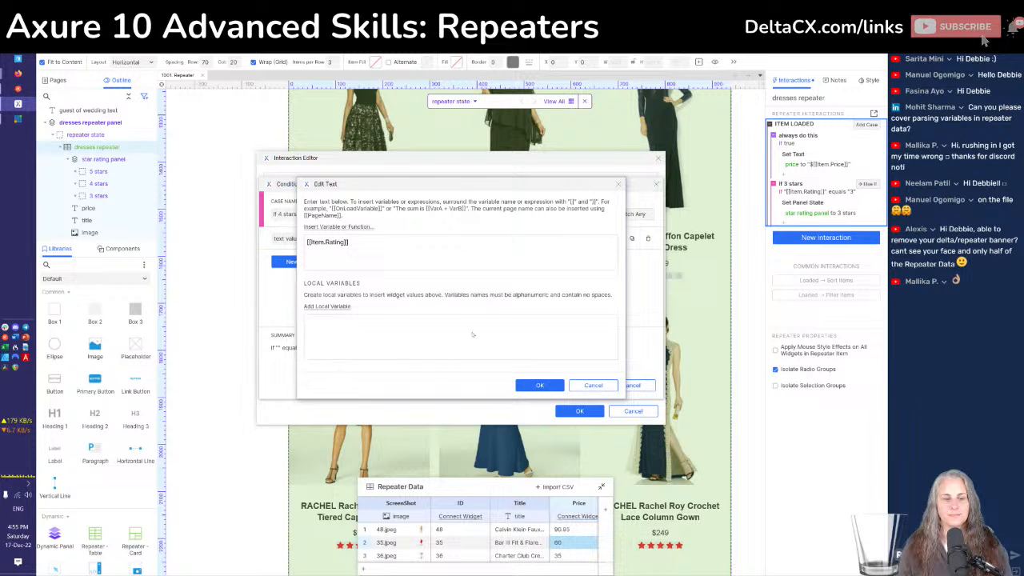
click(534, 386)
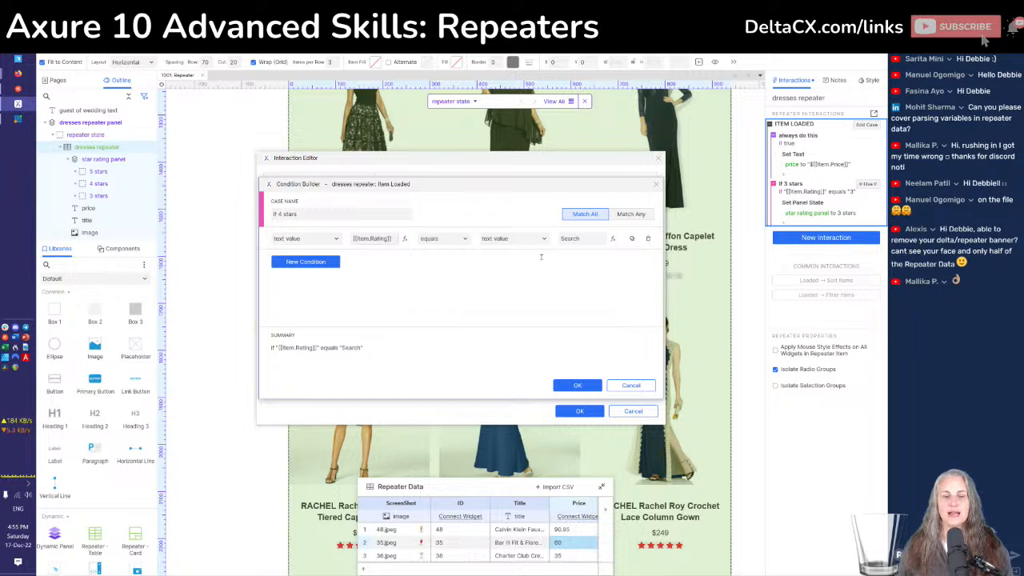
Set the condition's comparison value to 4 and apply it to the "If 4 stars" case
click(581, 239)
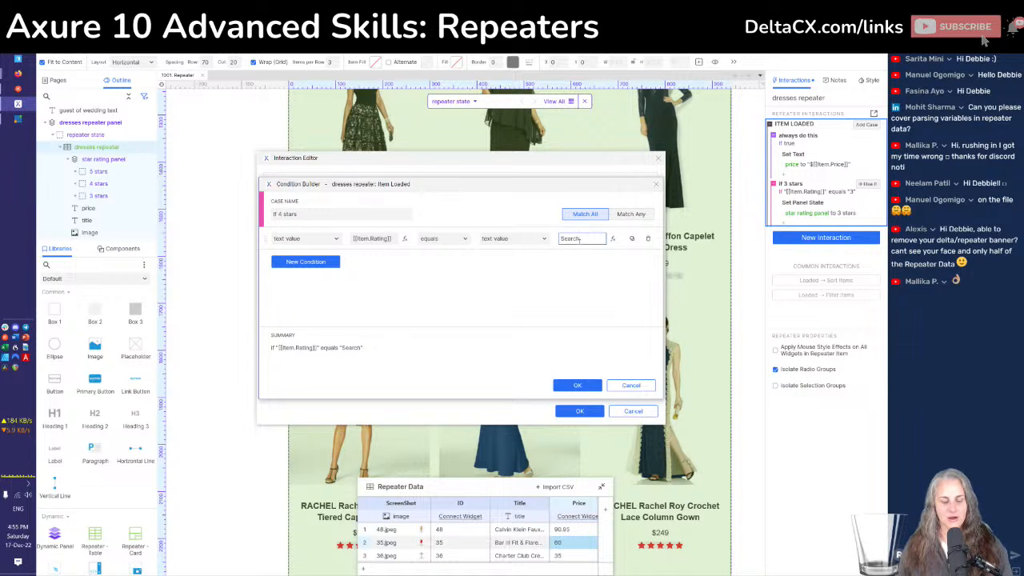
double_click(579, 240)
text(4)
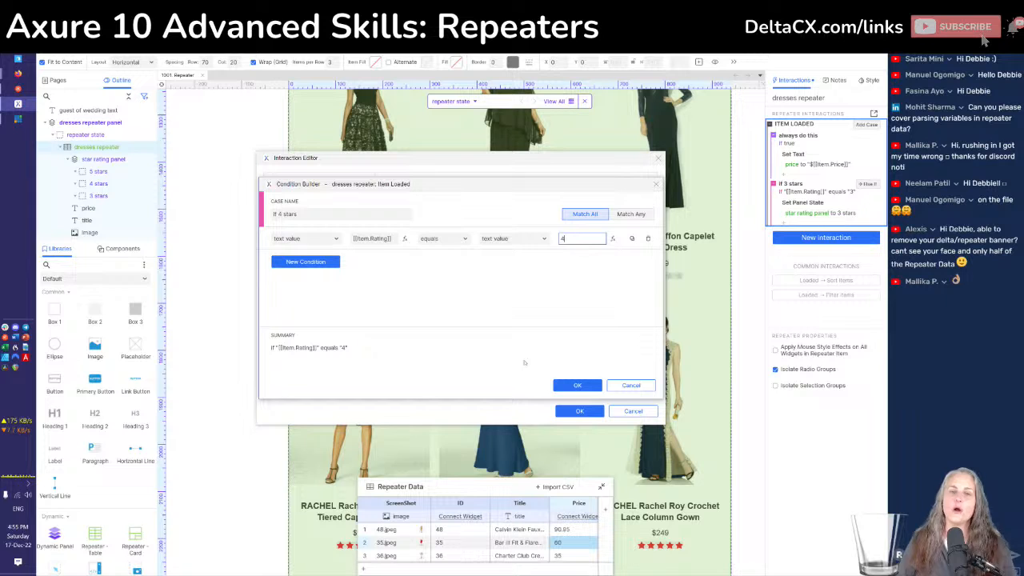
click(575, 386)
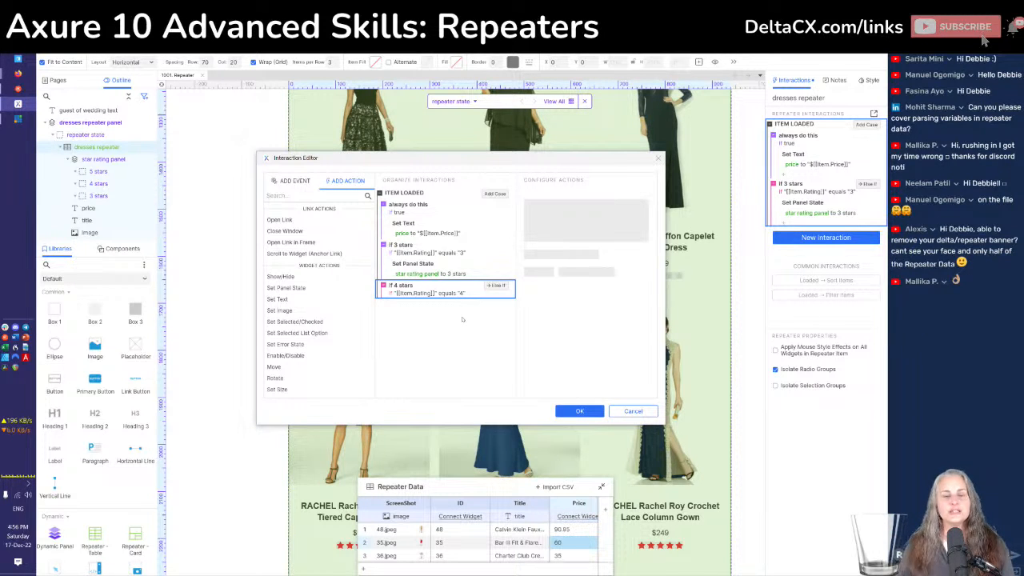
Add a Set Panel State action to the "If 4 stars" case that sets the star rating panel to 4 stars, and apply the interaction
click(287, 289)
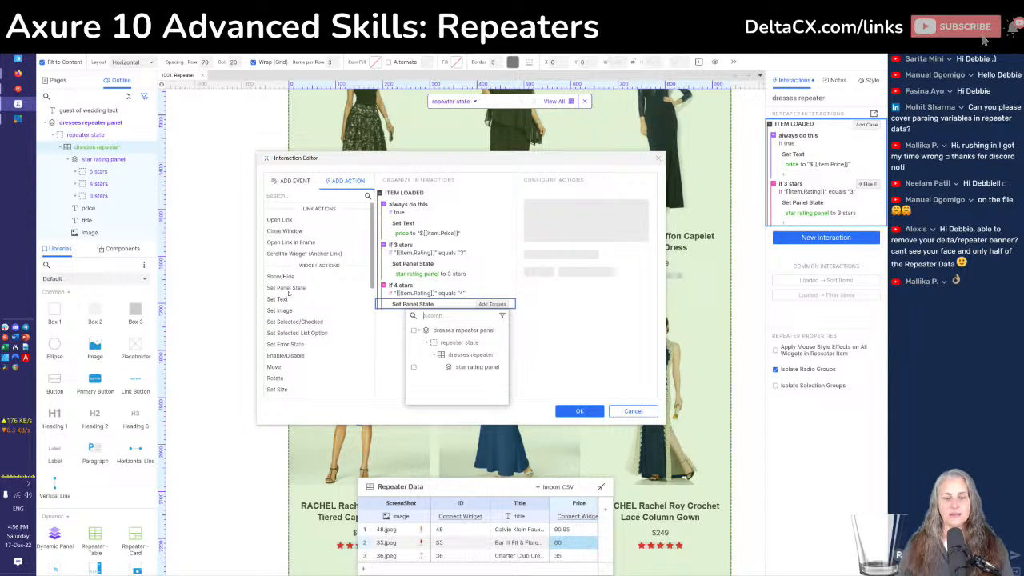
click(457, 366)
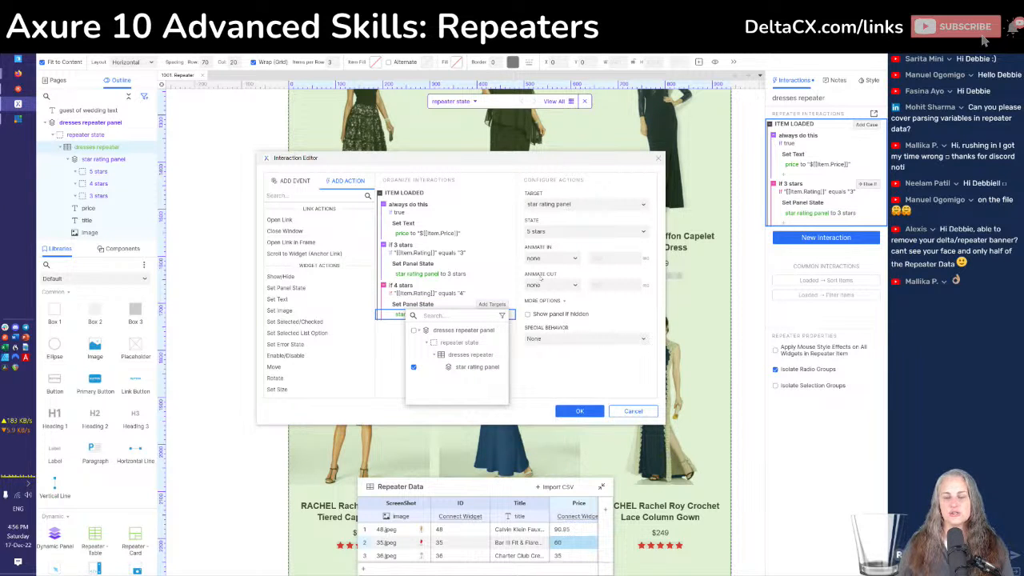
click(581, 233)
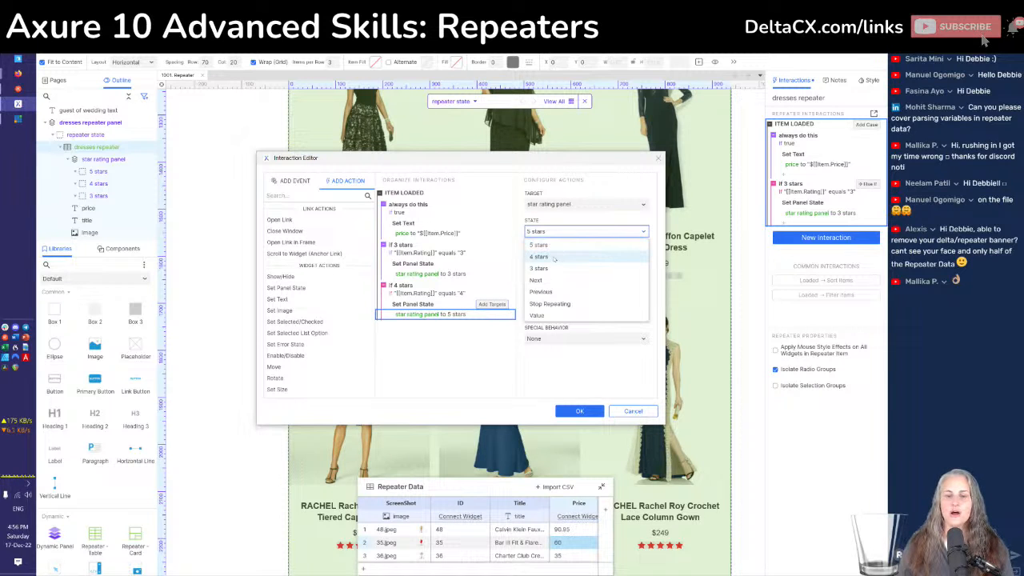
click(550, 258)
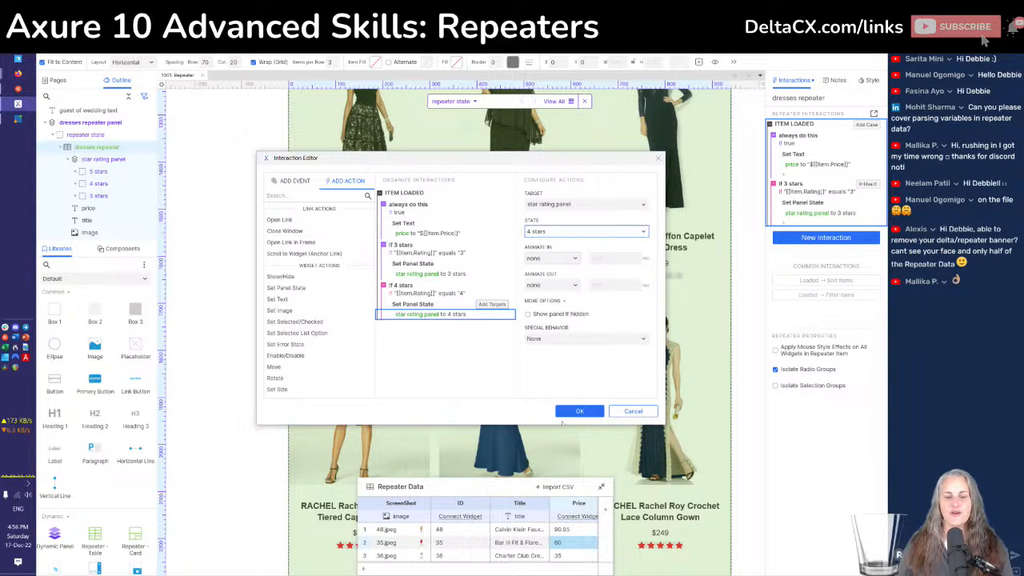
click(576, 411)
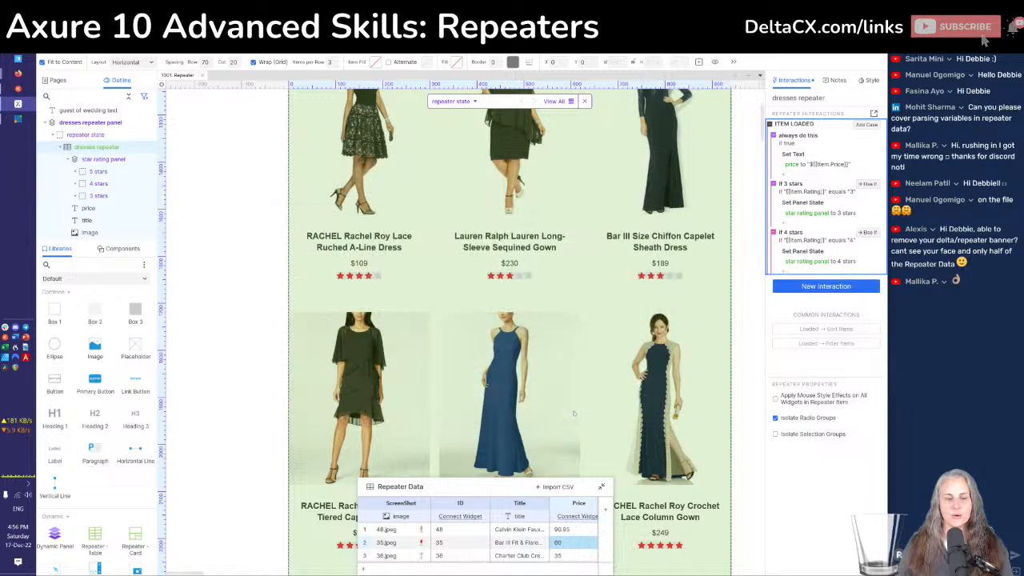
Copy the "If 4 stars" case and paste it as a duplicate in the repeater's Item Loaded event
scroll(549, 322, up, 2)
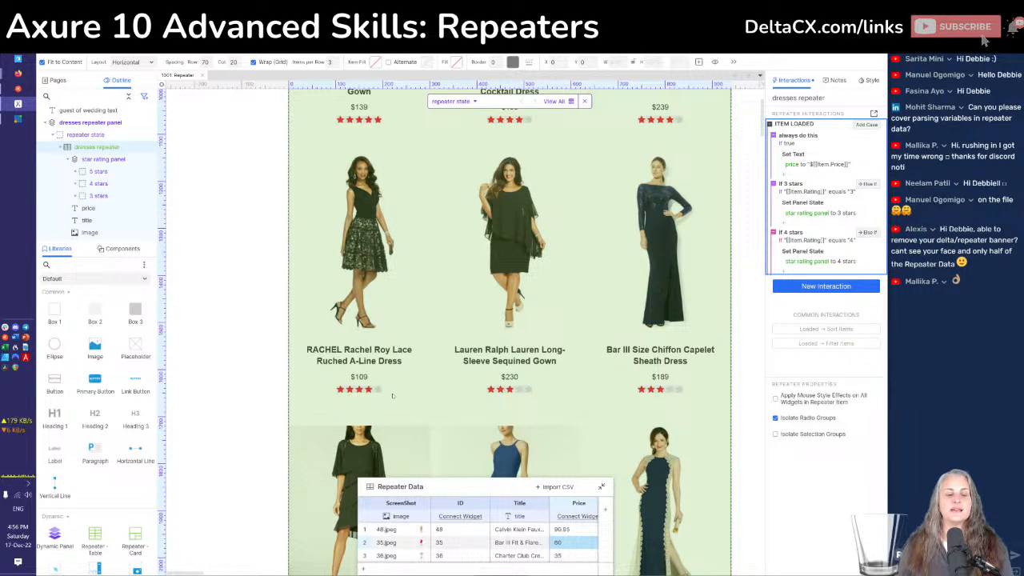
scroll(524, 382, up, 5)
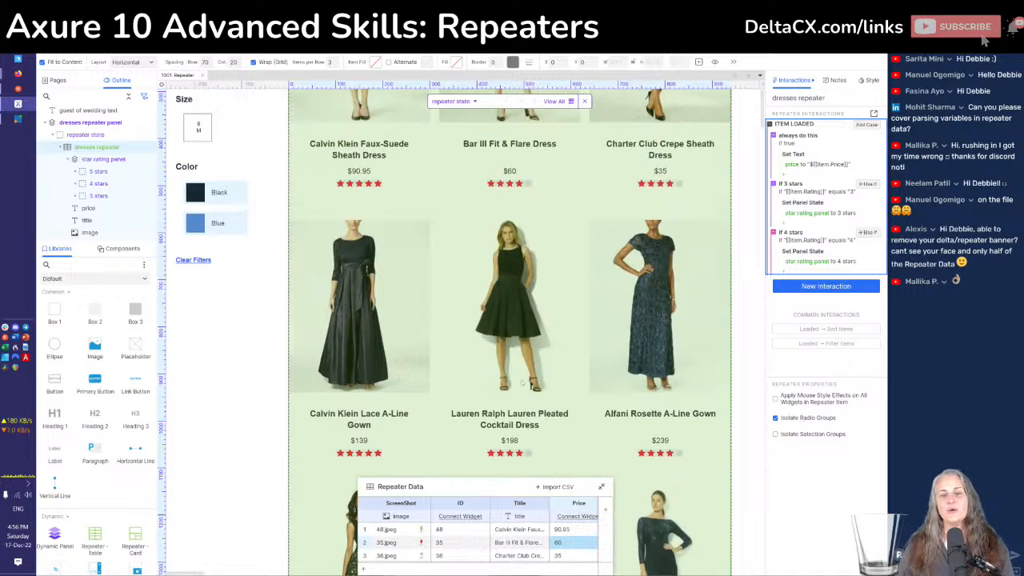
scroll(521, 382, down, 2)
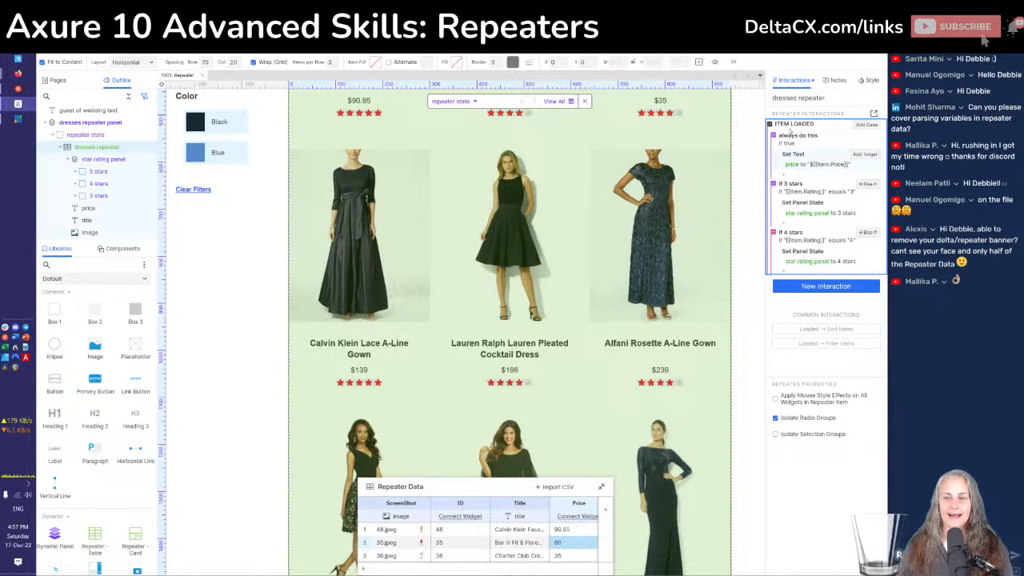
double_click(791, 132)
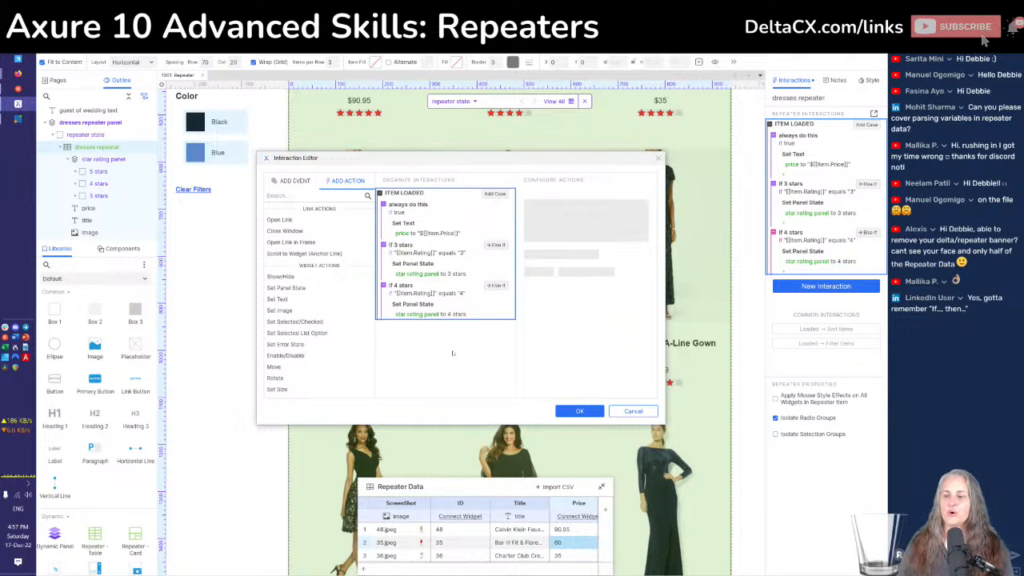
click(453, 353)
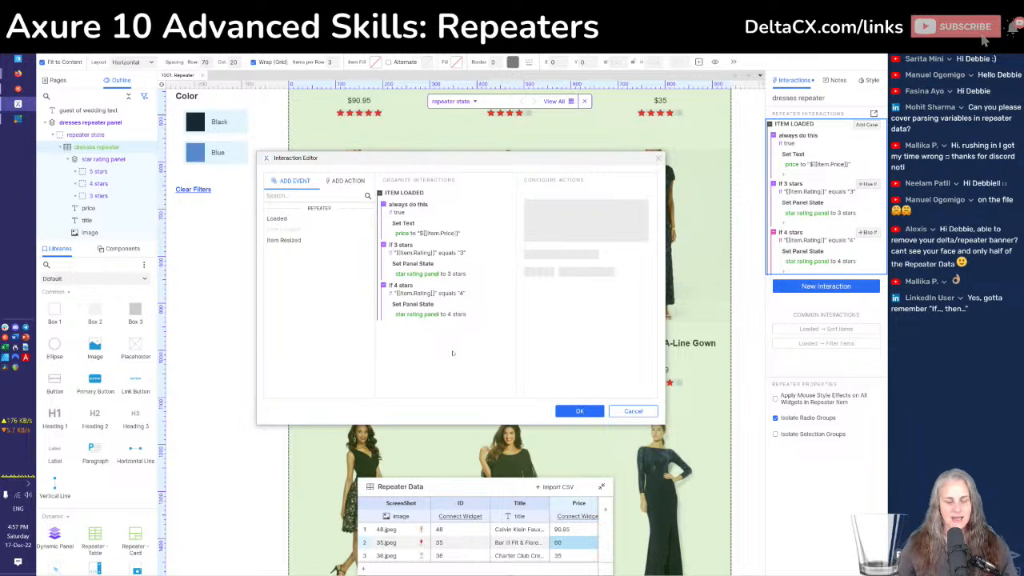
click(404, 293)
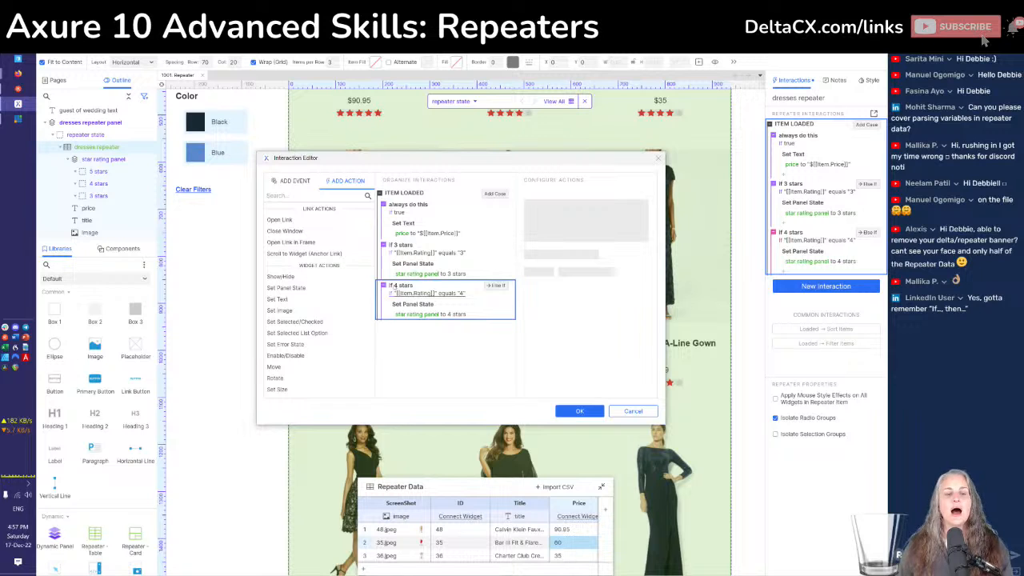
right_click(411, 289)
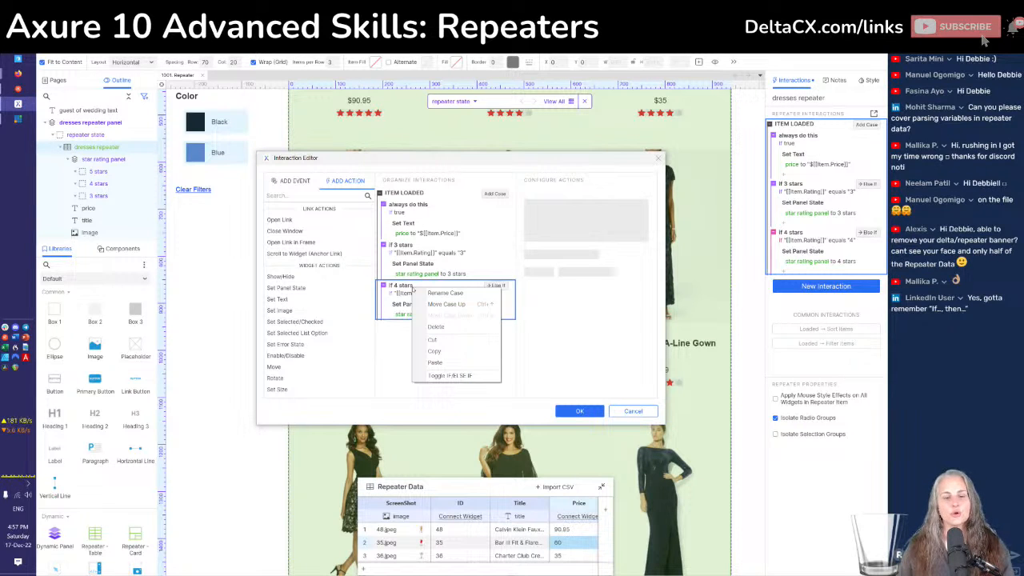
click(438, 356)
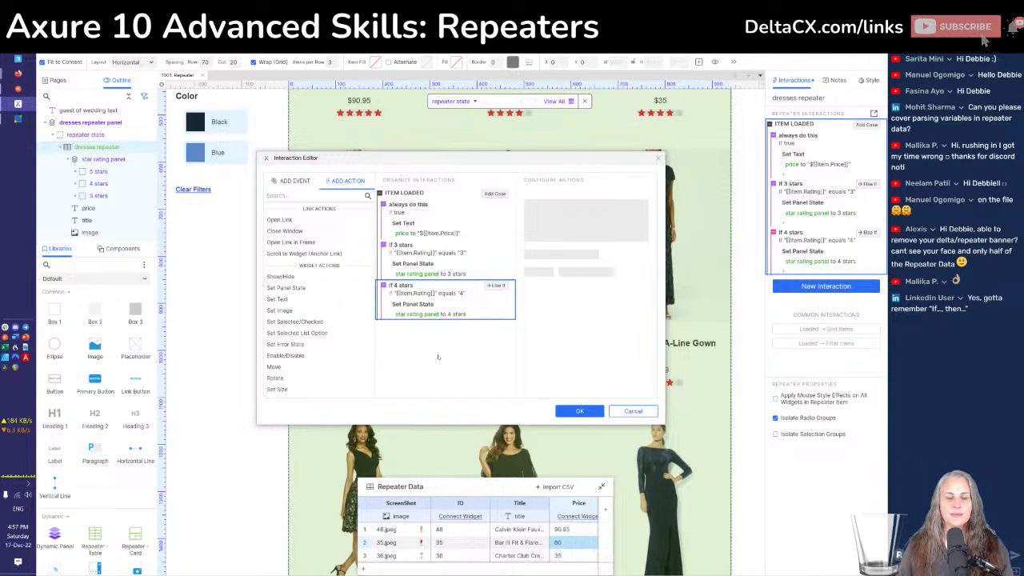
right_click(422, 291)
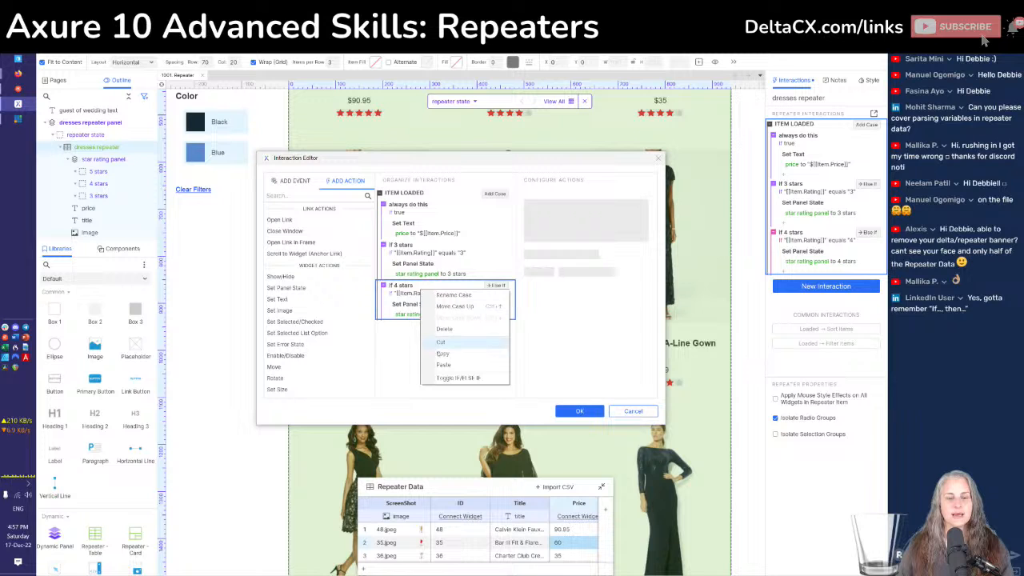
click(442, 365)
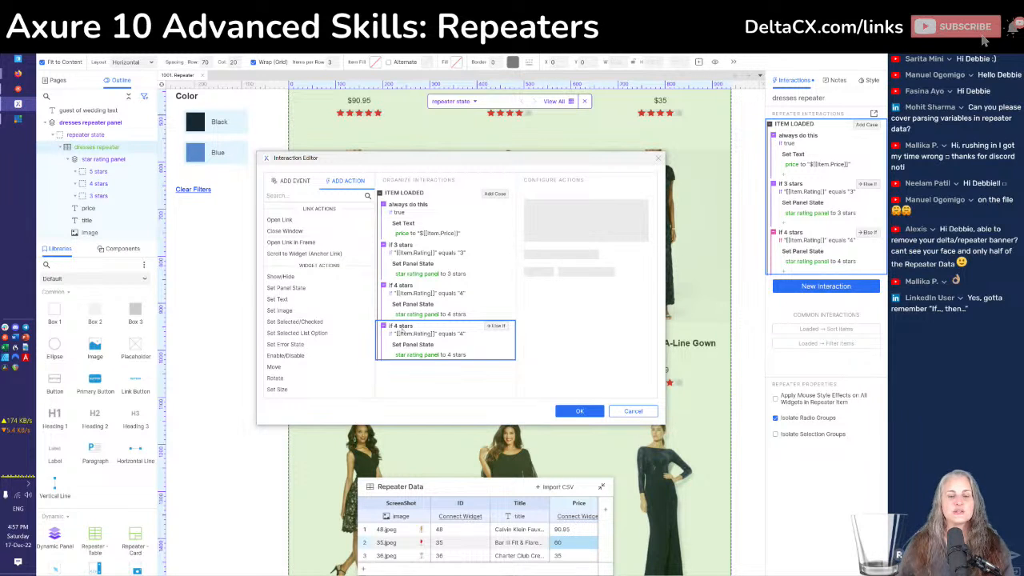
Rename the pasted case "If 3 stars" and set its condition's comparison value to 3
double_click(401, 331)
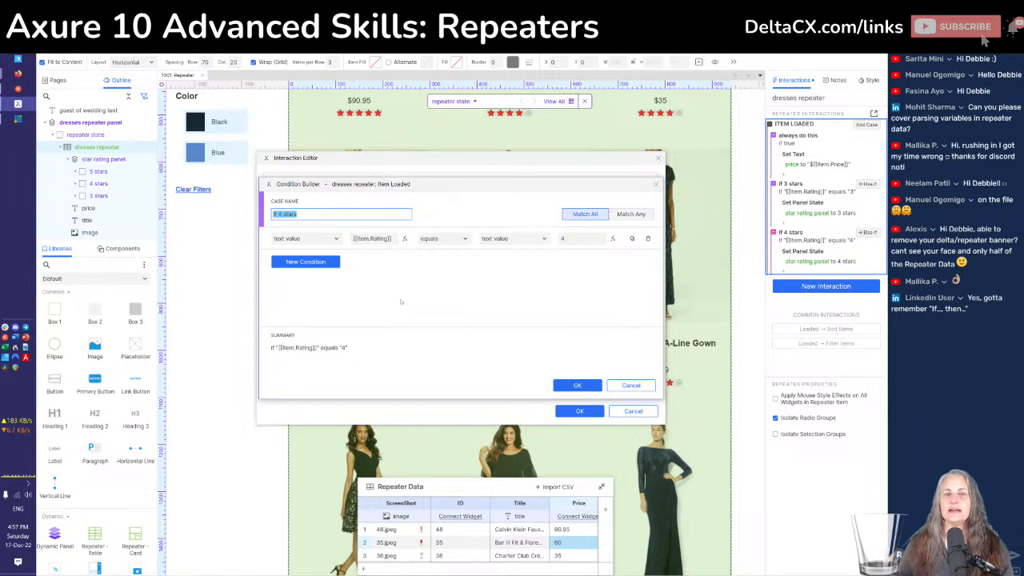
click(281, 215)
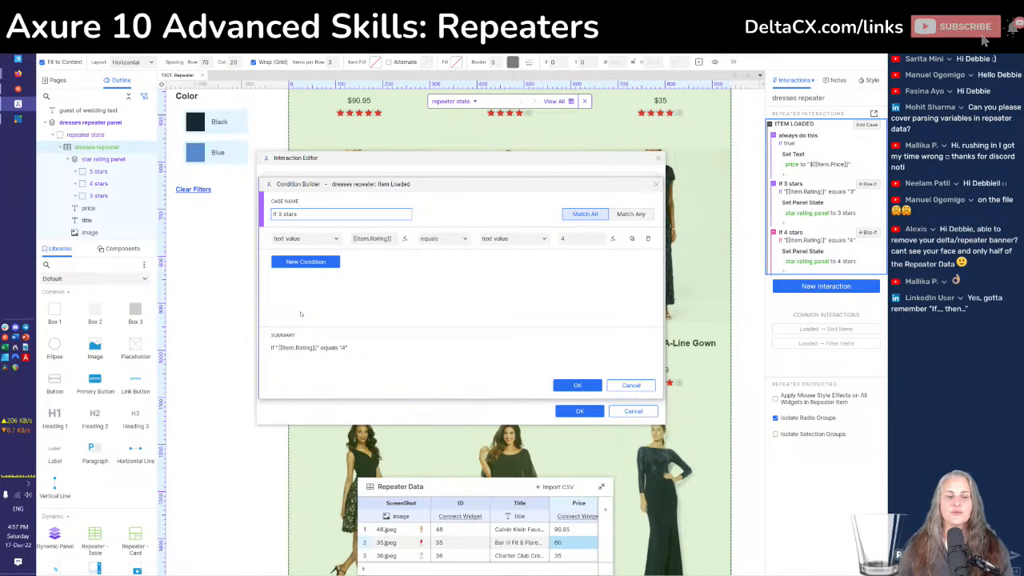
click(567, 238)
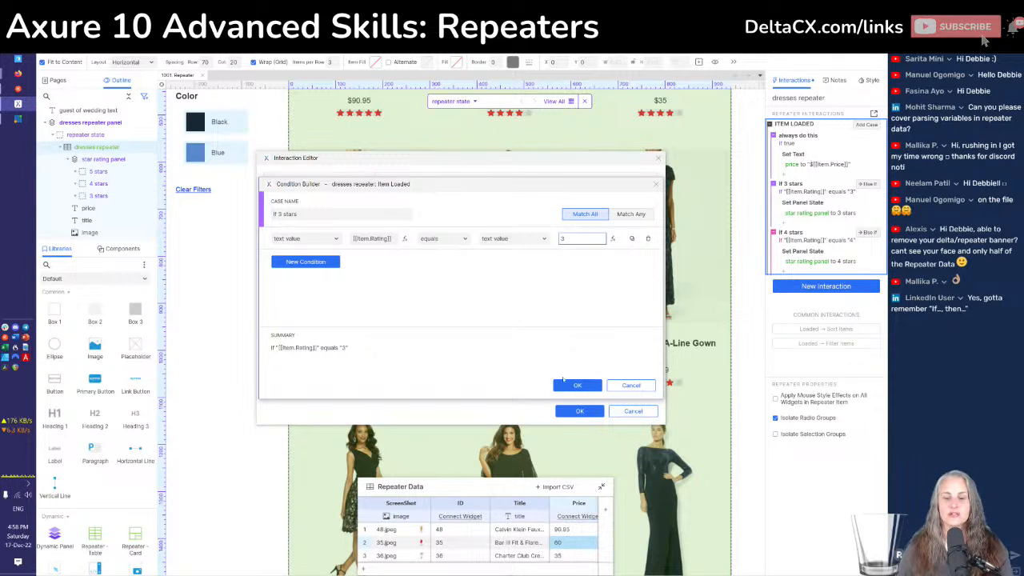
click(564, 387)
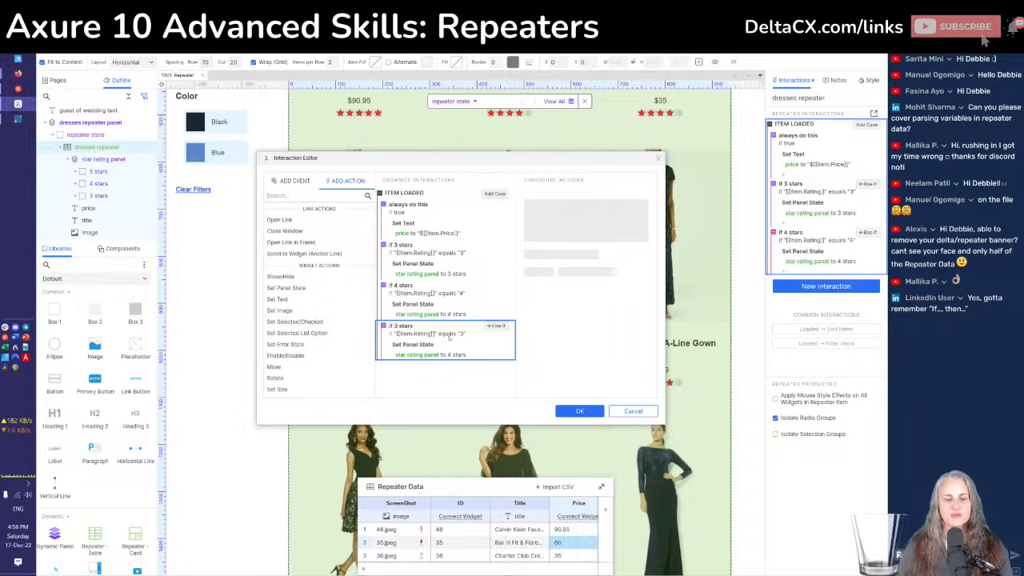
Set the pasted case's condition to compare the rating with 5 and rename the case "If 5 stars"
click(444, 335)
double_click(568, 239)
text(5)
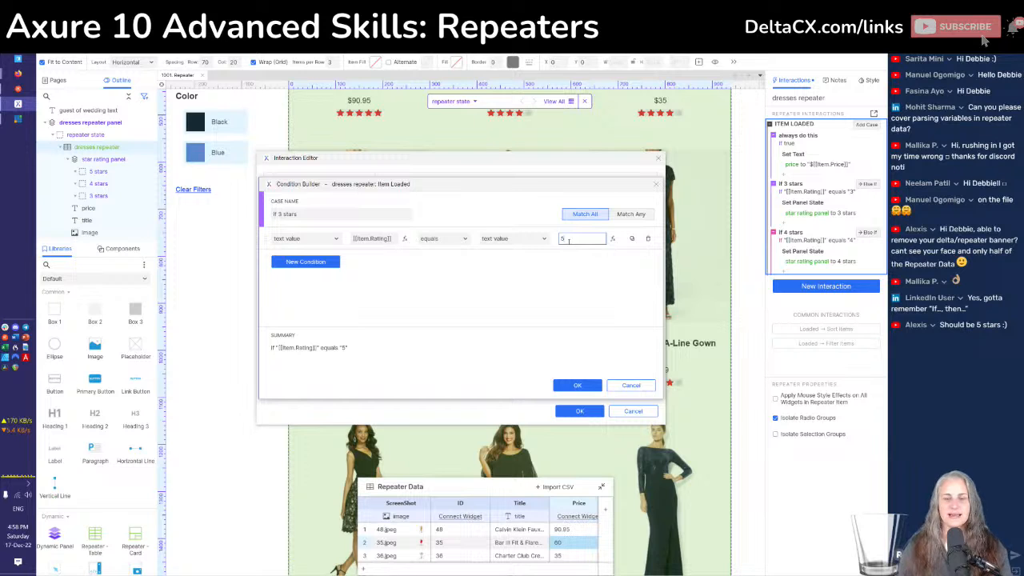
click(573, 387)
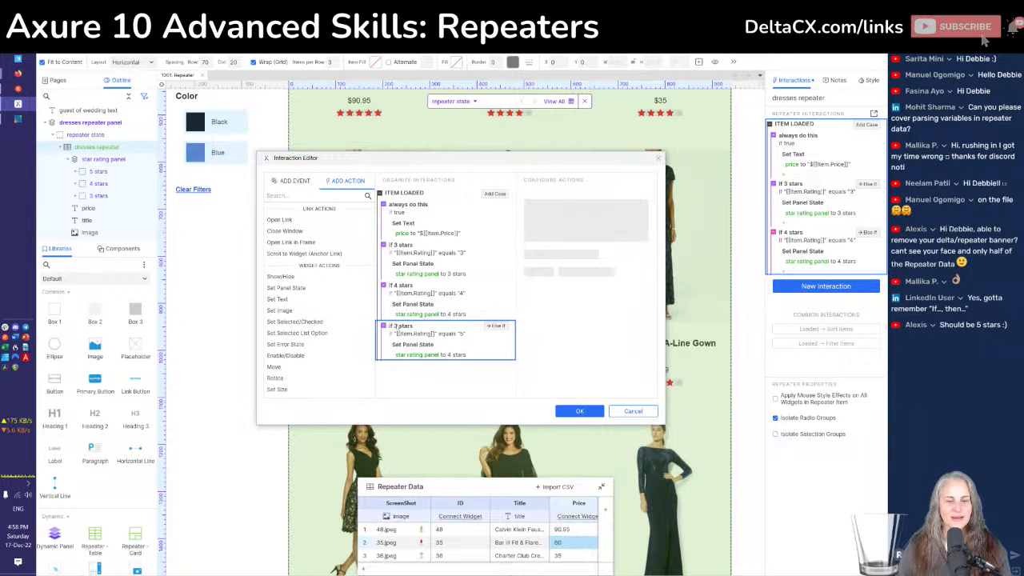
click(400, 326)
click(399, 327)
key(BackSpace)
text(5)
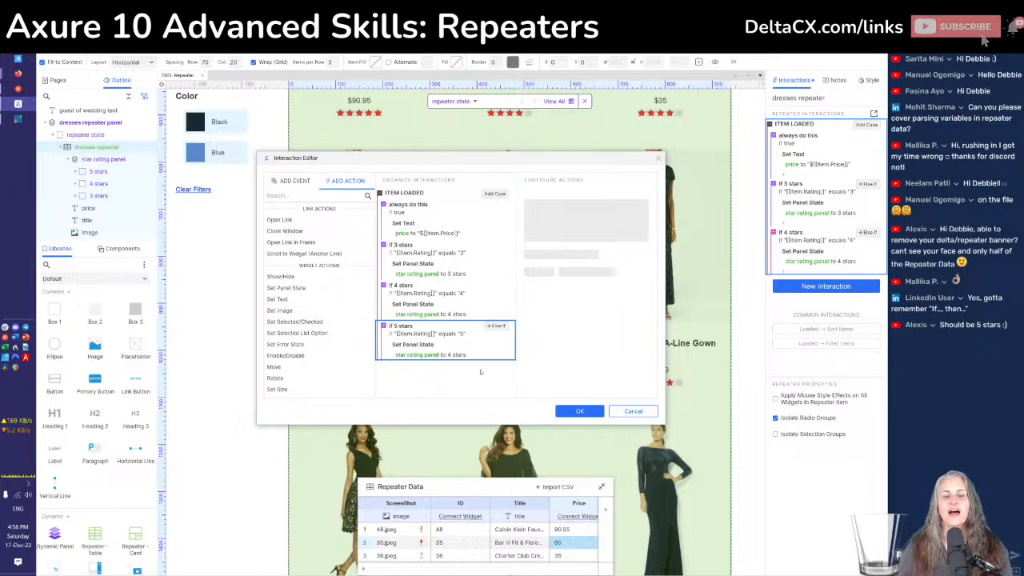
Change the star rating panel's state to 5 stars in the "If 5 stars" case and apply the interaction
click(432, 355)
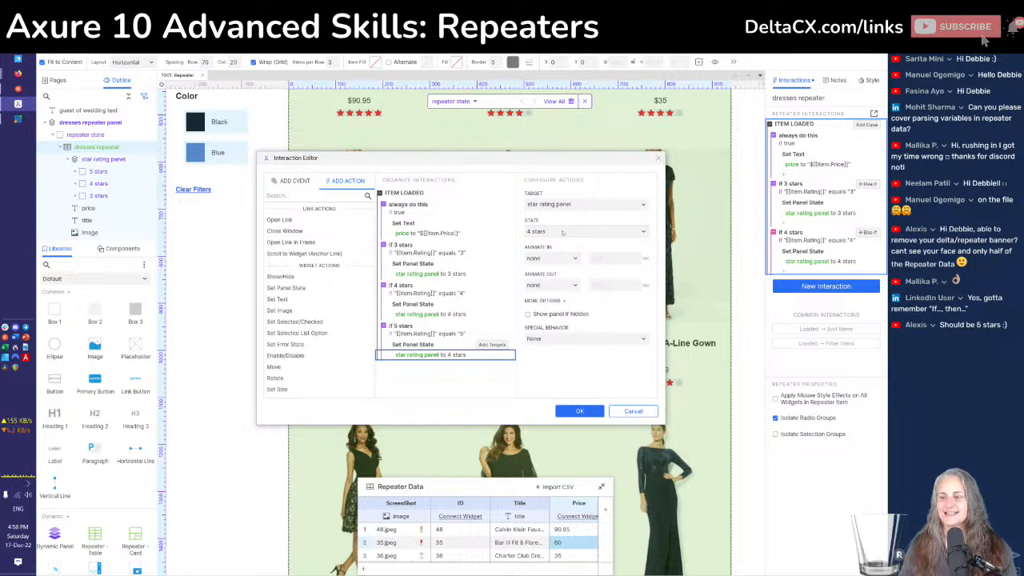
click(562, 232)
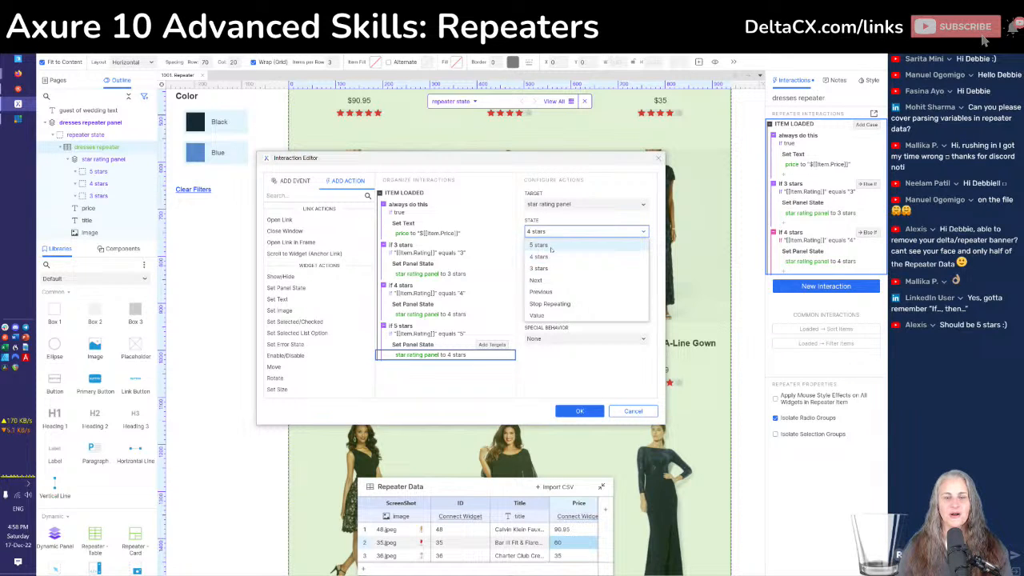
click(538, 245)
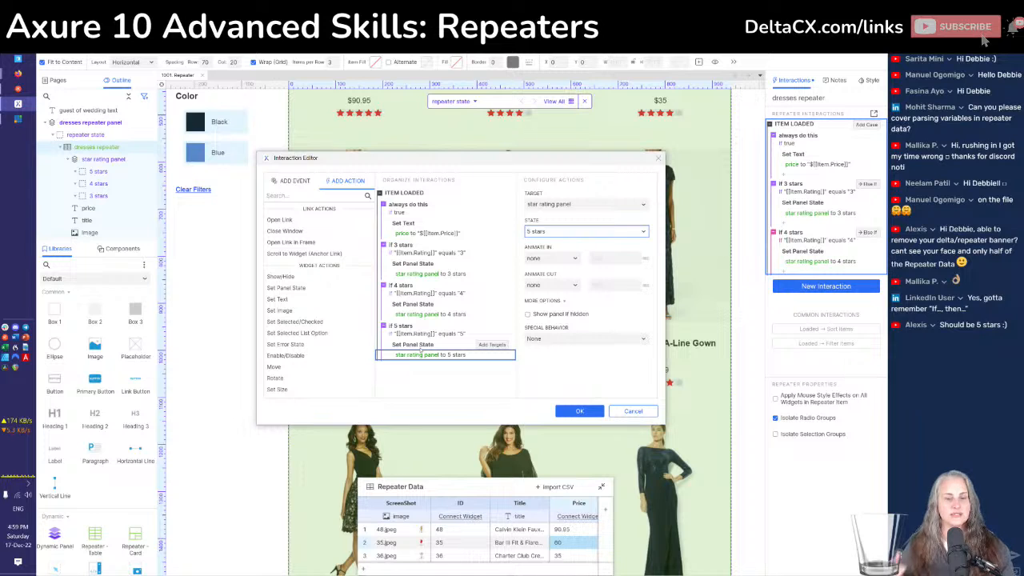
click(579, 411)
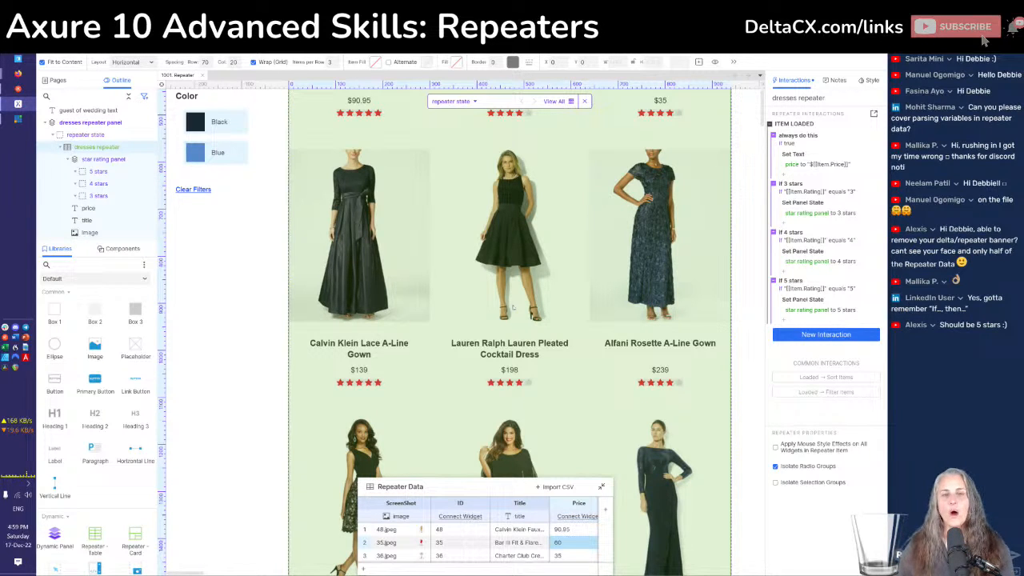
Open the dresses repeater's item and examine how the price widget's Moved interaction moves the star rating panel, leaving its settings unedited
scroll(513, 308, down, 5)
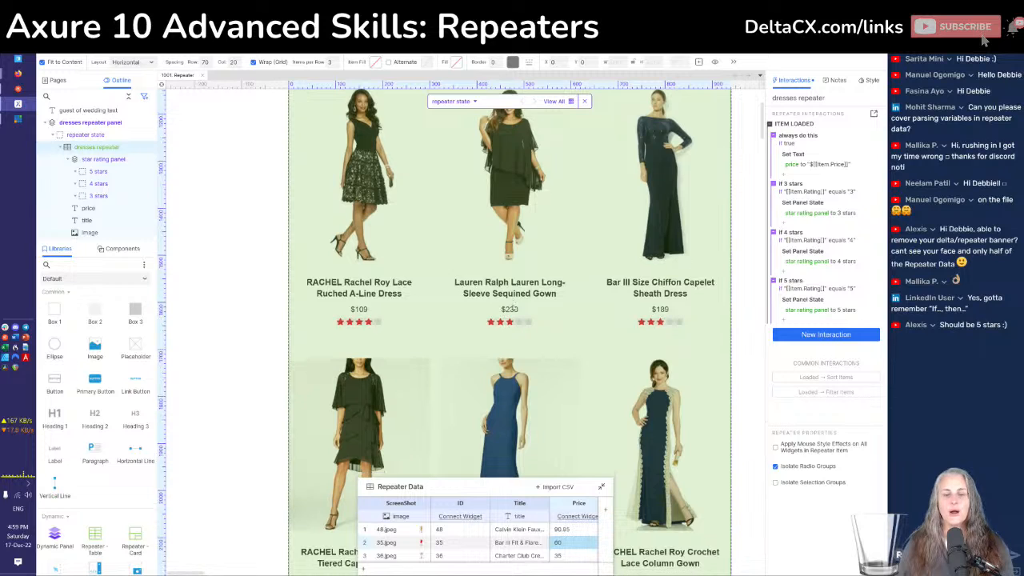
scroll(513, 308, down, 8)
scroll(513, 307, down, 3)
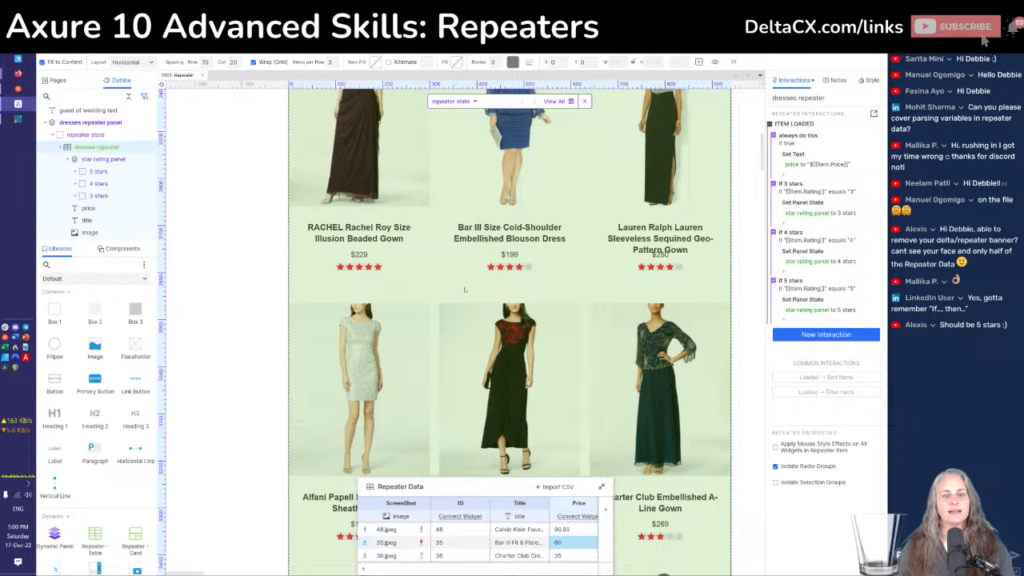
double_click(440, 267)
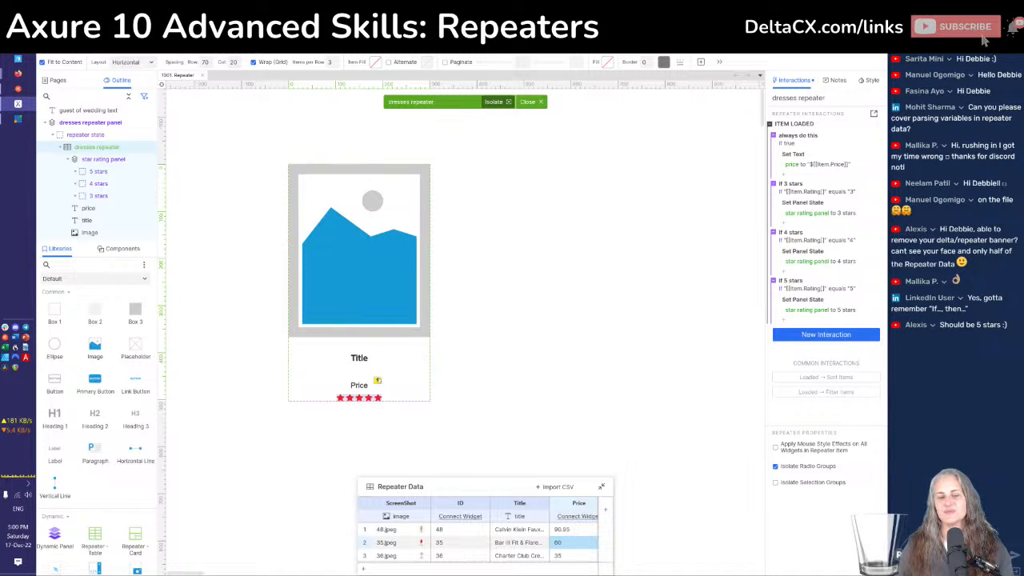
click(376, 385)
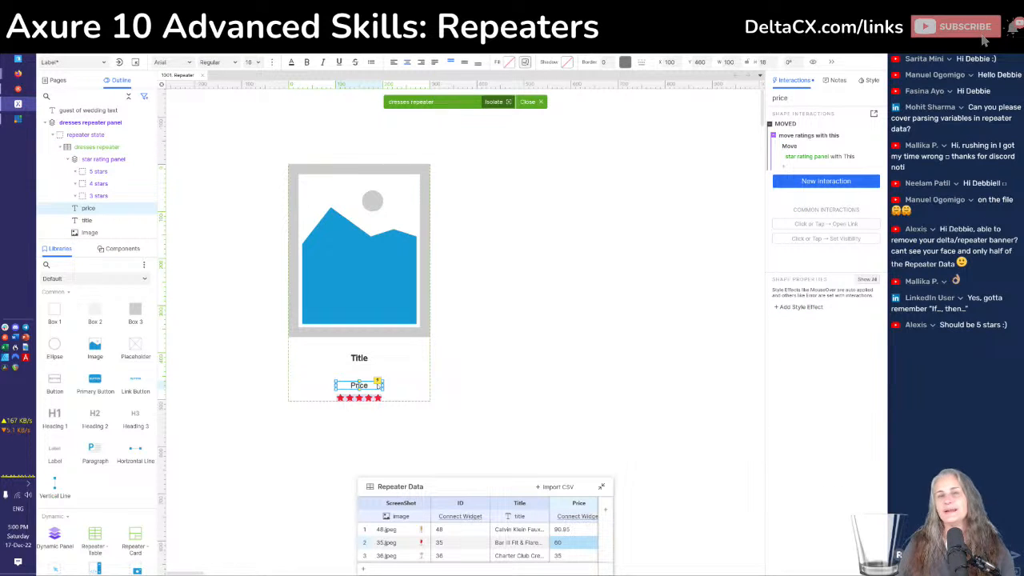
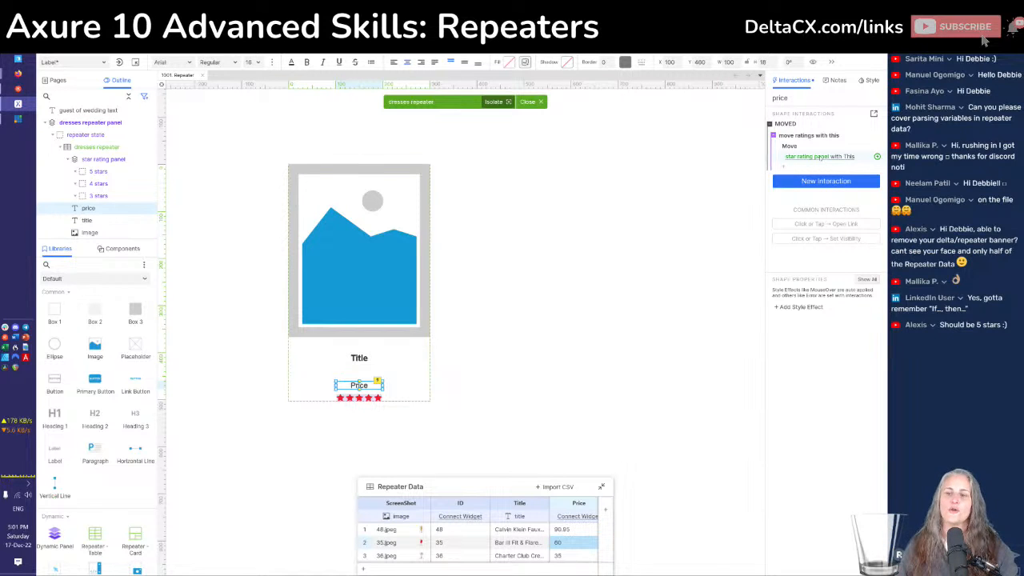
click(790, 146)
double_click(790, 147)
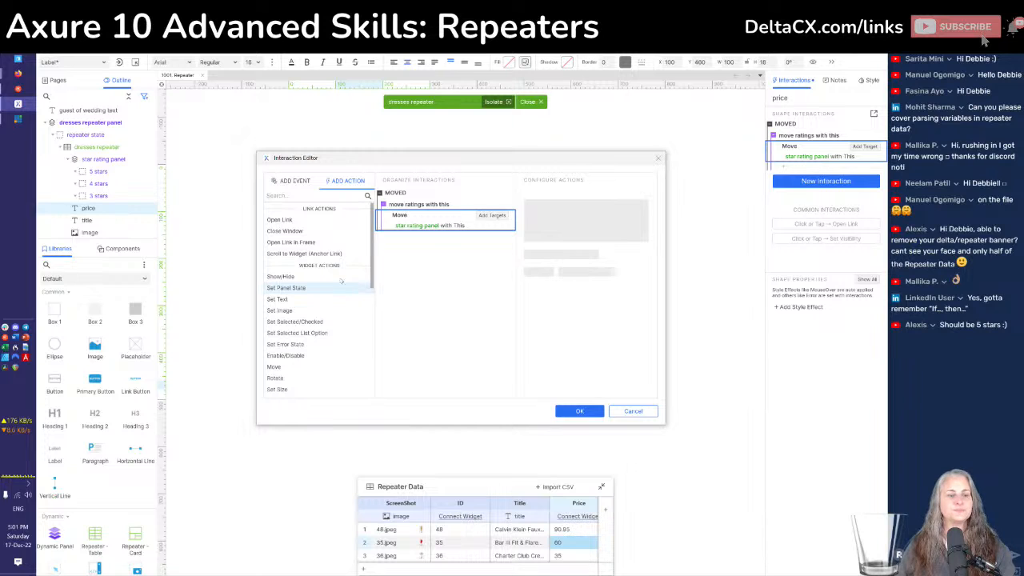
scroll(304, 304, down, 3)
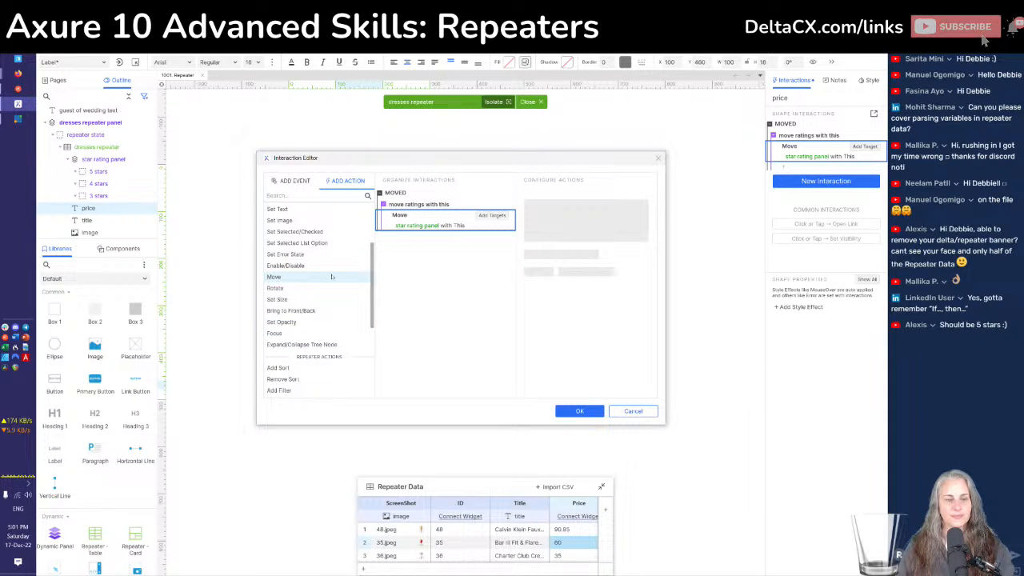
click(429, 226)
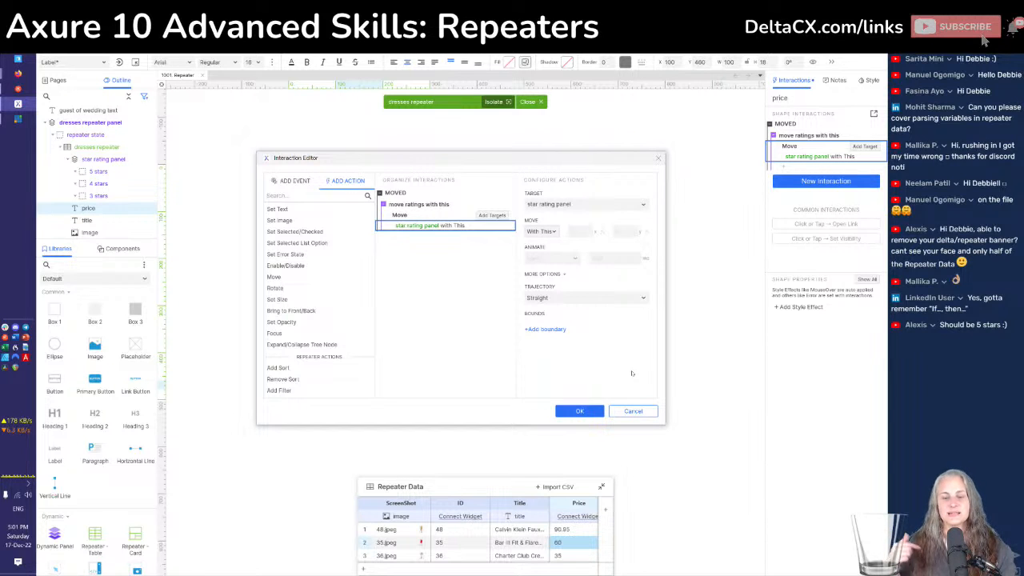
click(629, 411)
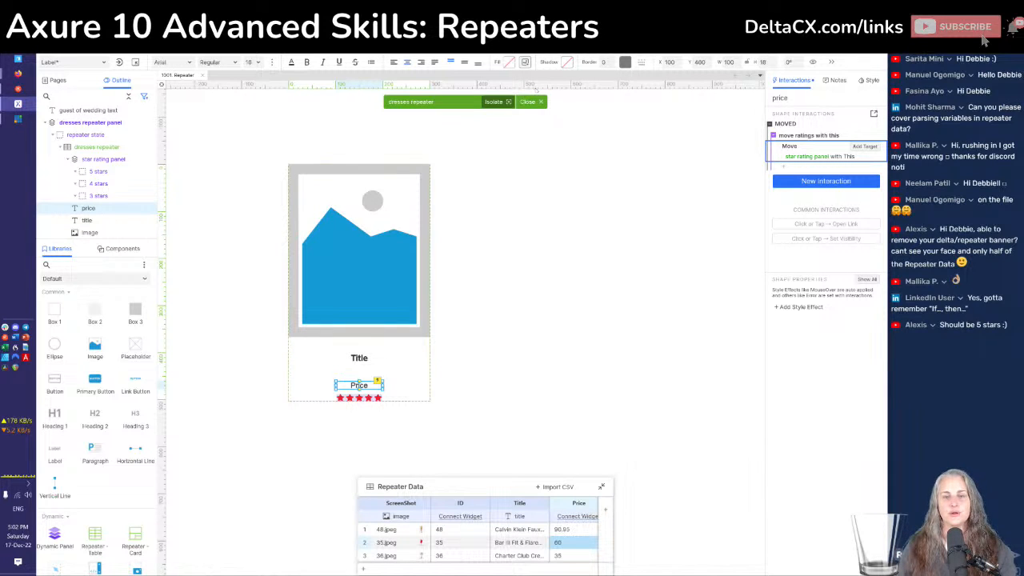
Close the repeater's item and add a case named "if long title" to the repeater's Item Loaded event, switched from Else If to If
click(528, 101)
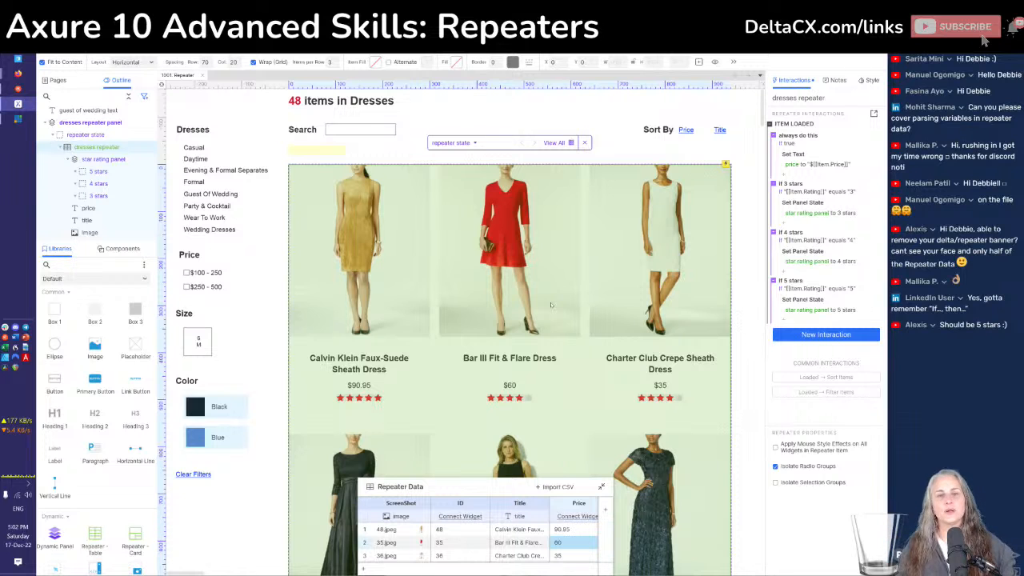
scroll(550, 305, down, 12)
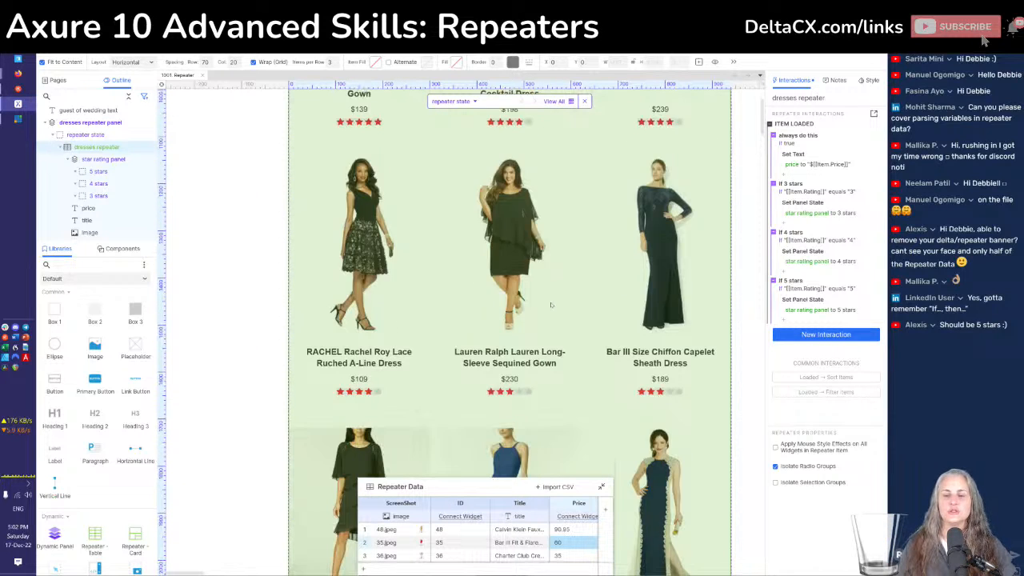
scroll(551, 305, down, 4)
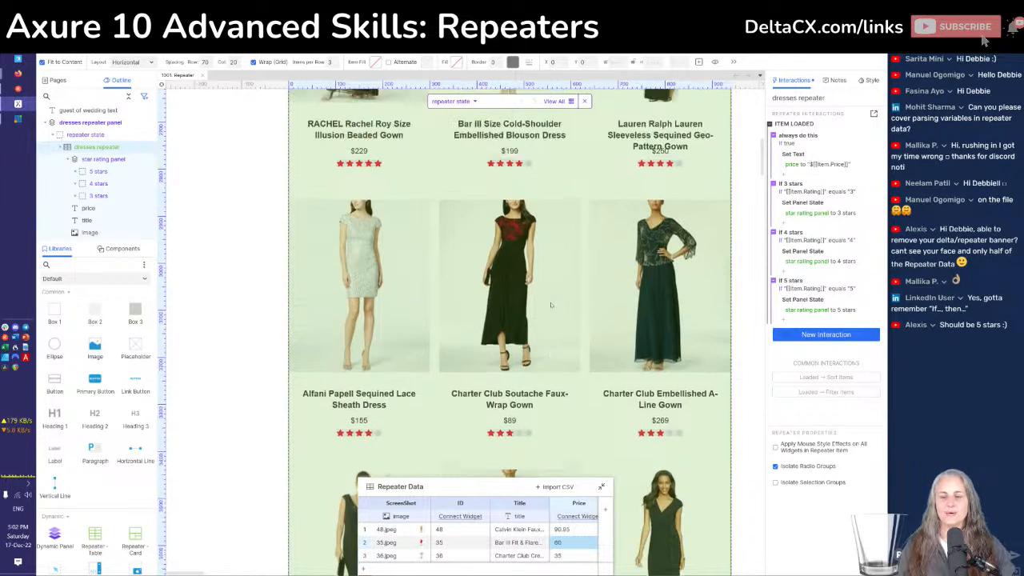
scroll(550, 305, up, 2)
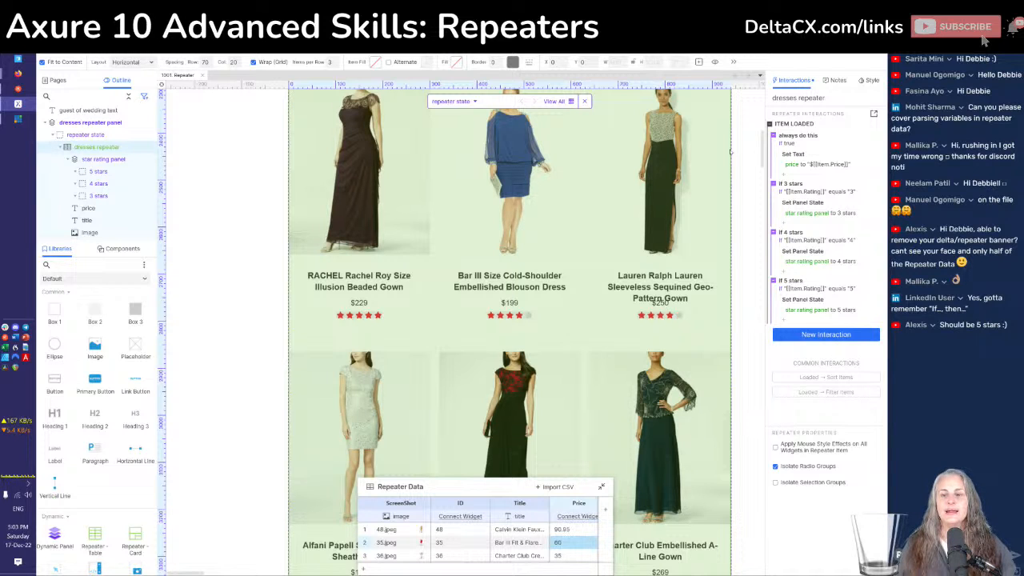
double_click(796, 128)
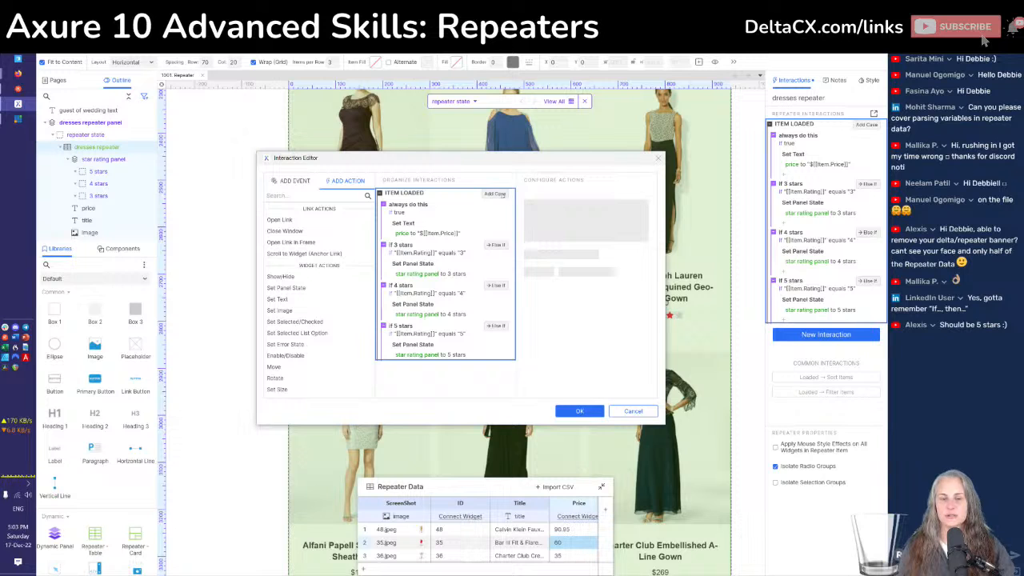
click(495, 194)
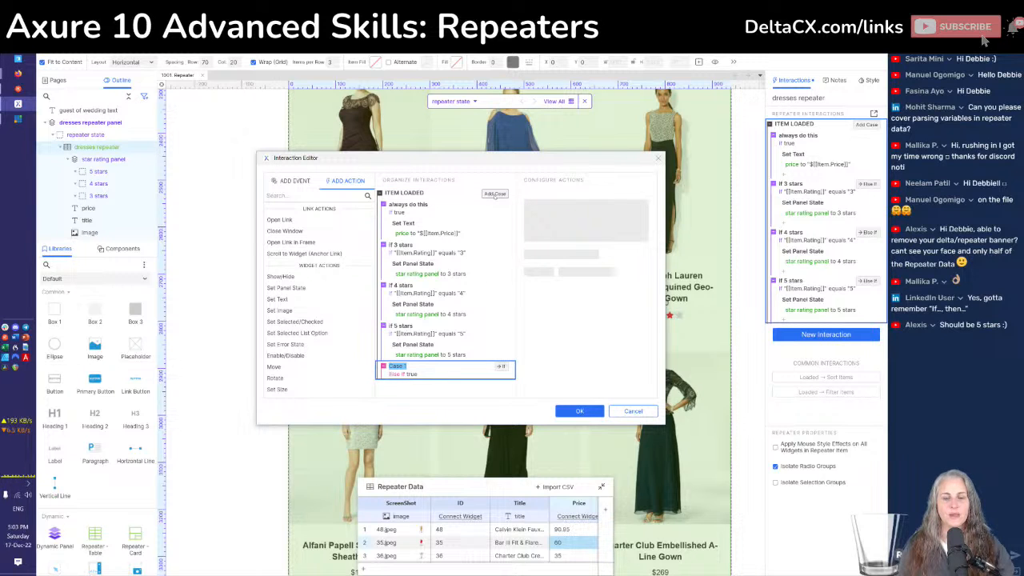
text(if long title)
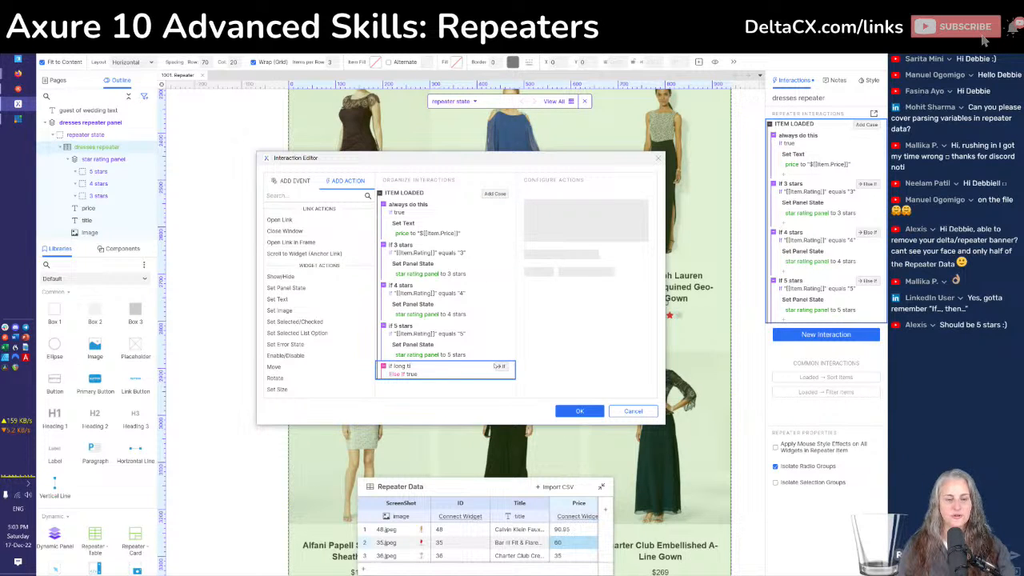
key(Return)
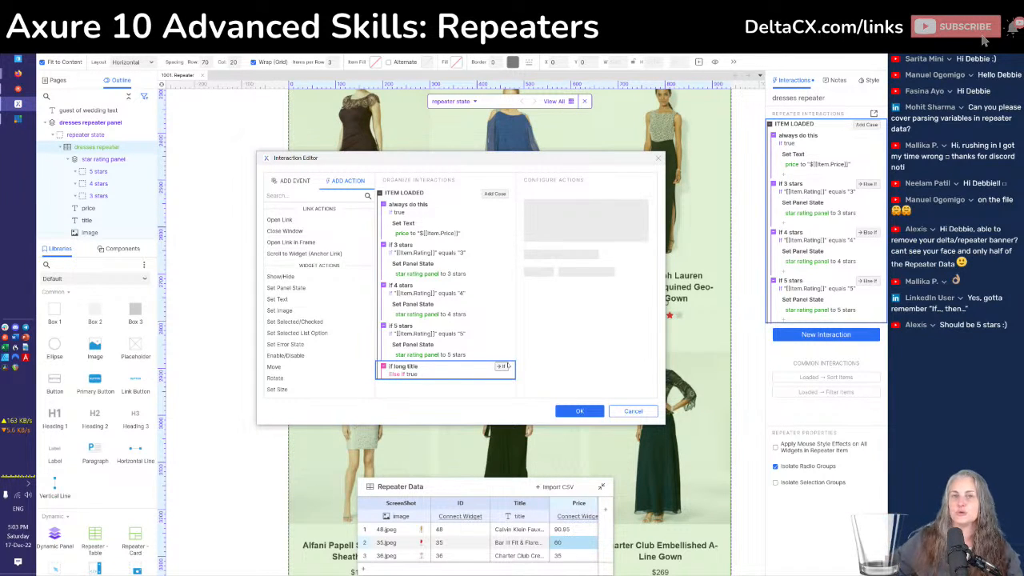
click(504, 366)
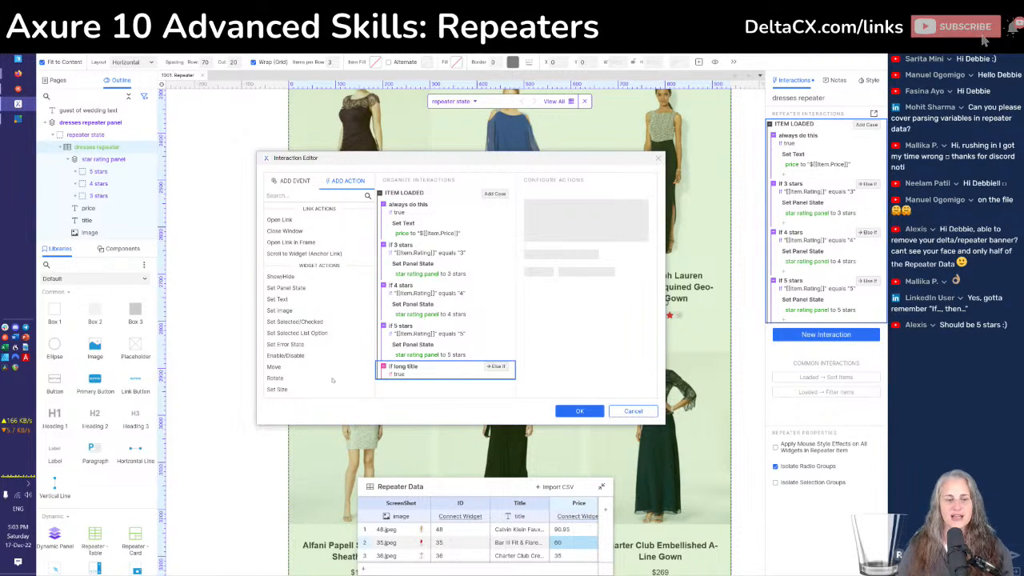
Add a Move action to the "if long title" case that moves the repeater's price widget by 0 horizontally and 35 vertically
click(273, 366)
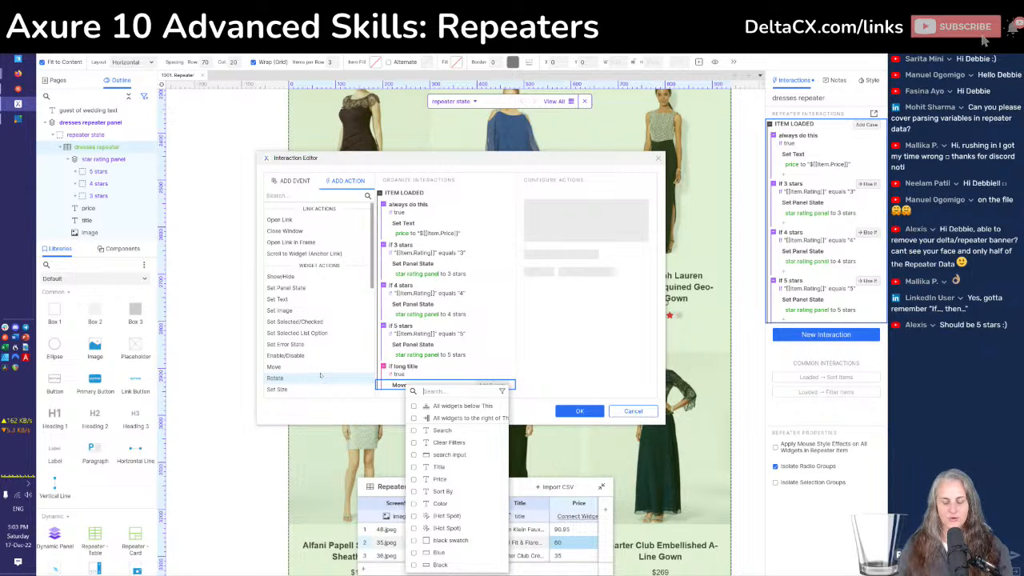
text(price)
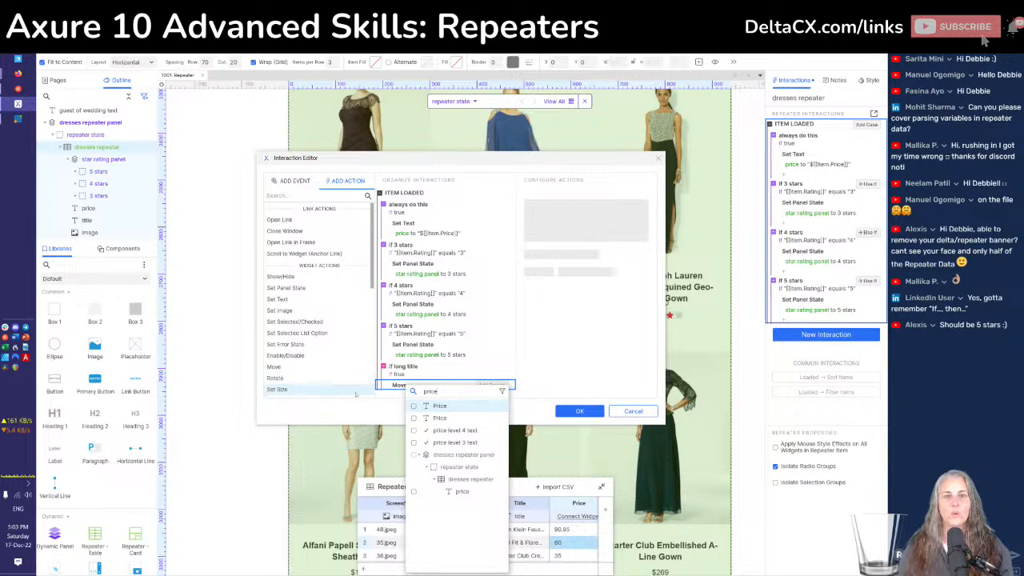
click(462, 491)
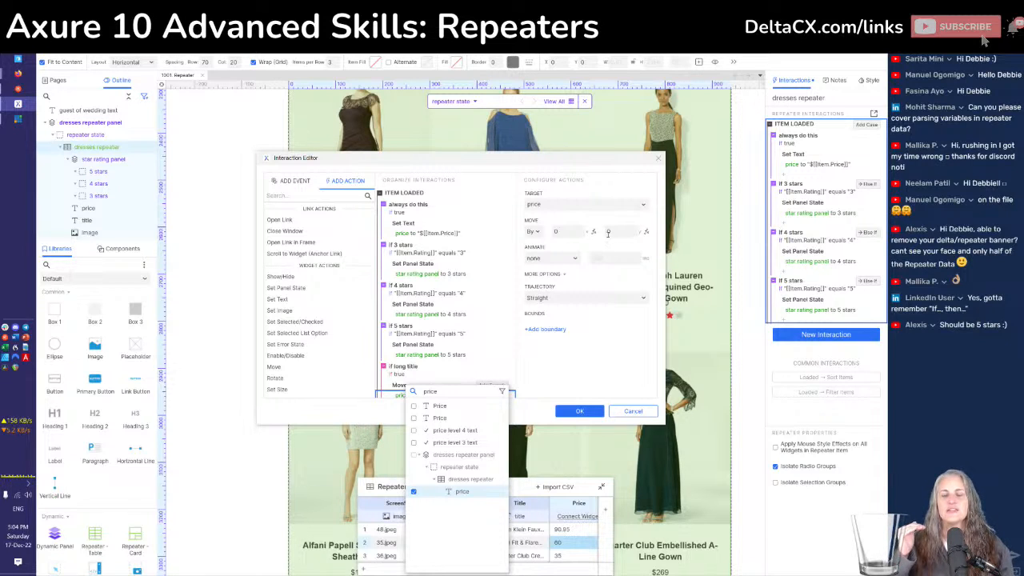
click(610, 231)
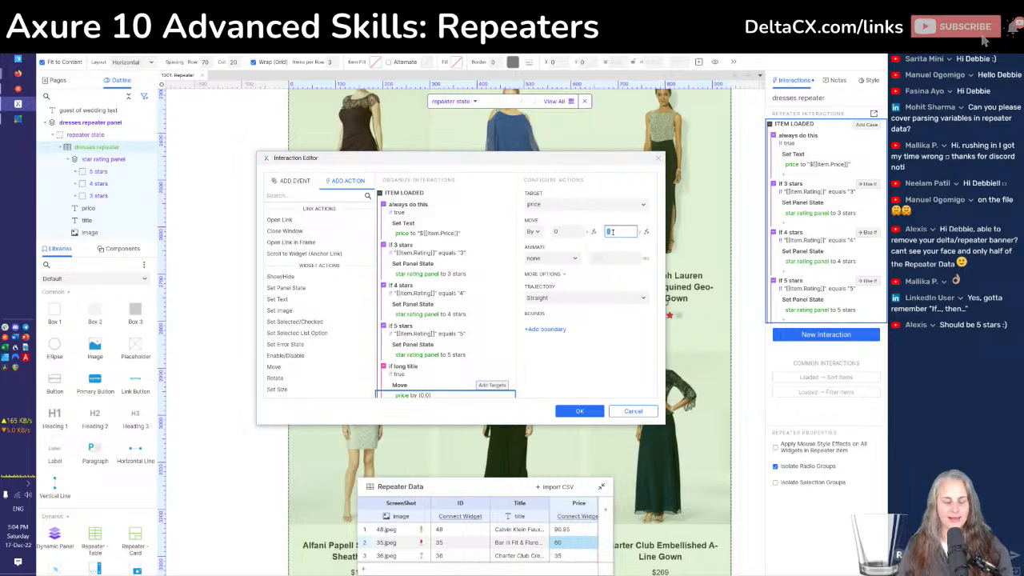
text(35)
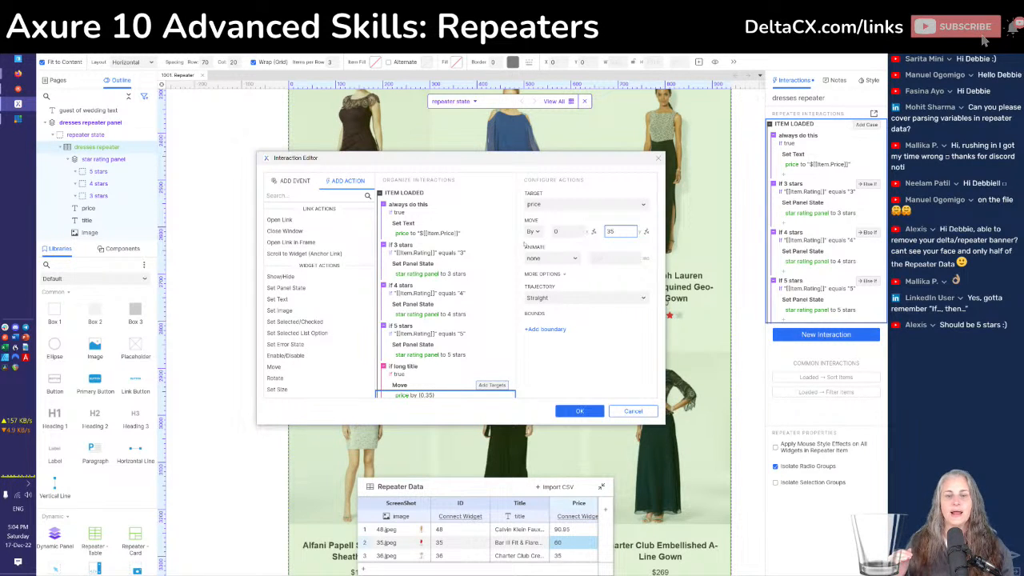
click(534, 231)
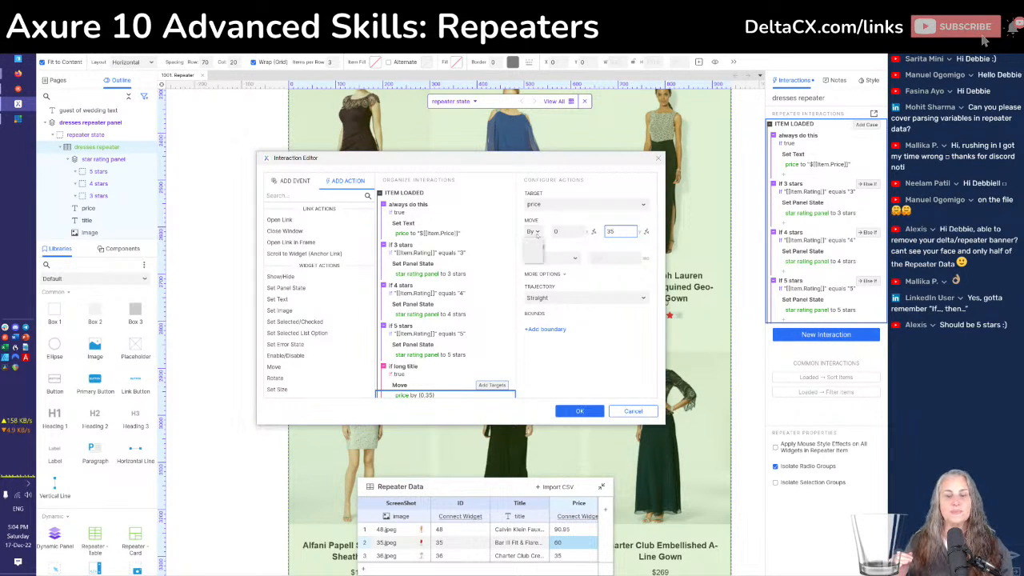
click(536, 232)
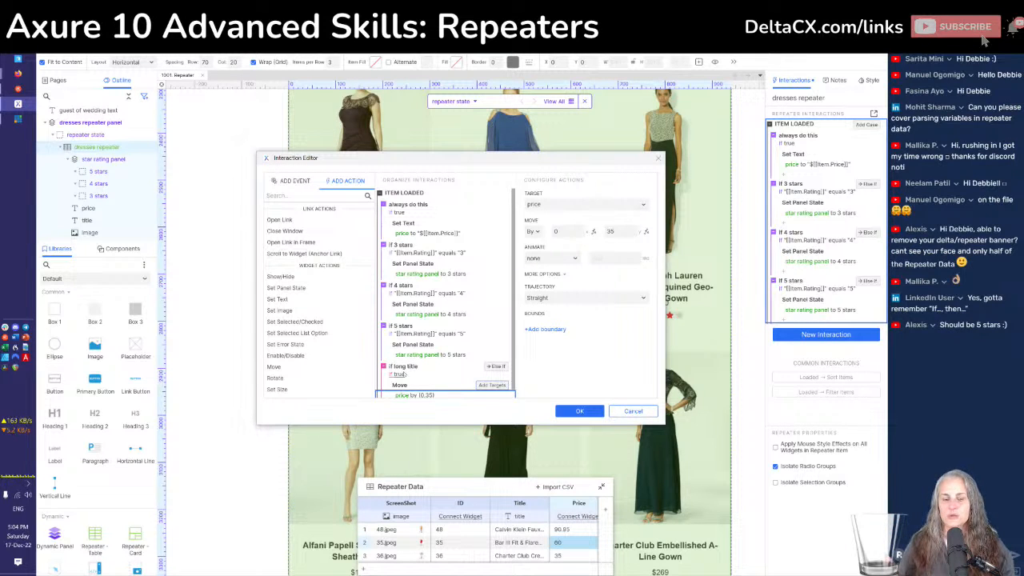
Add a condition to the "if long title" case that tests the length of widget value of the repeater's title
double_click(406, 367)
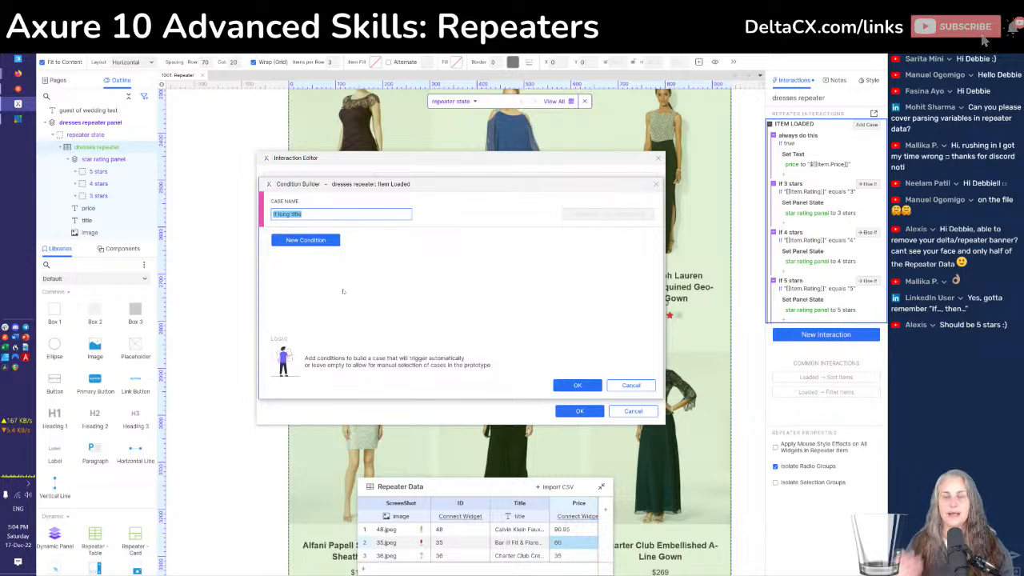
click(309, 242)
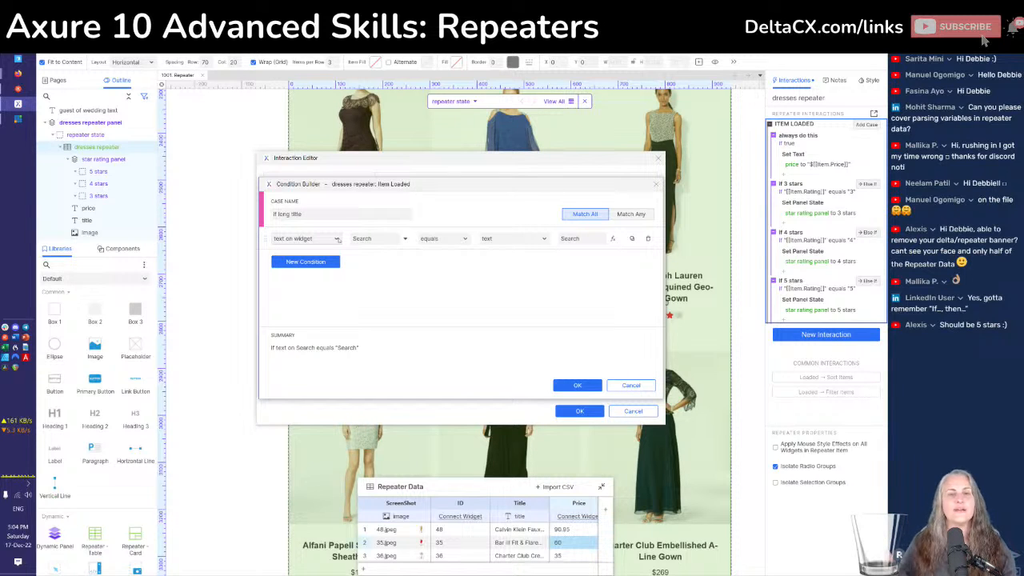
click(336, 239)
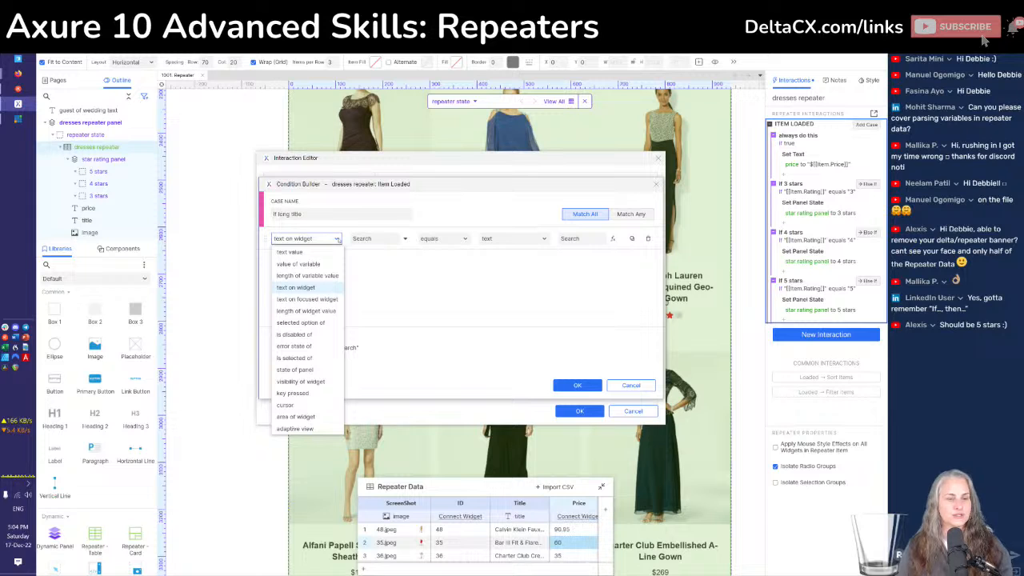
click(306, 310)
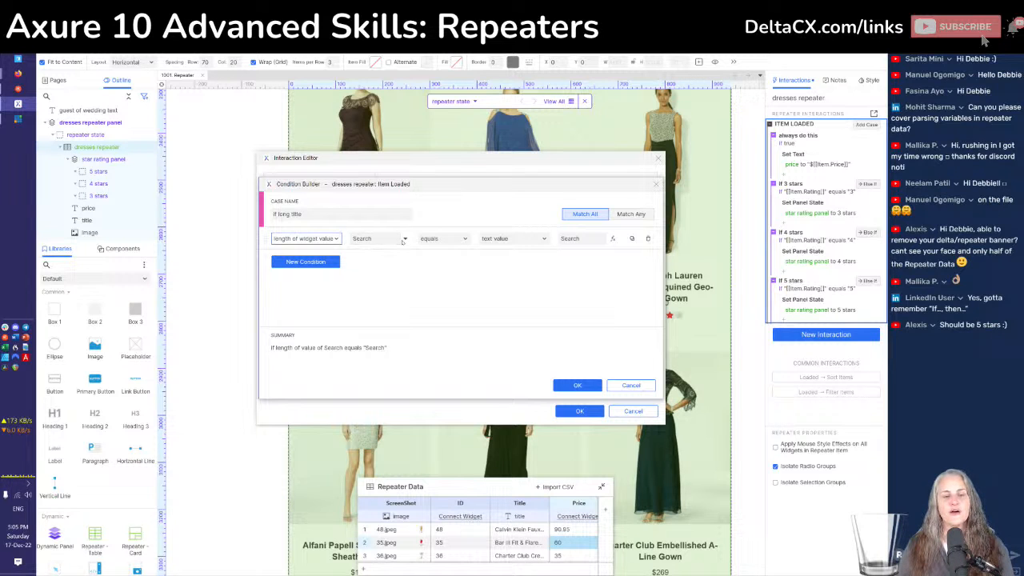
click(404, 239)
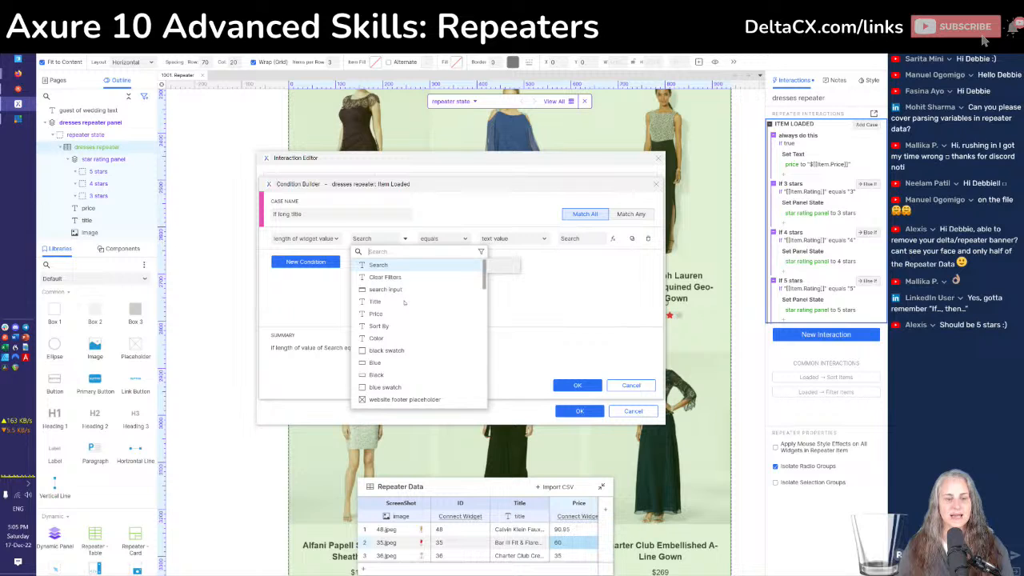
scroll(406, 288, down, 10)
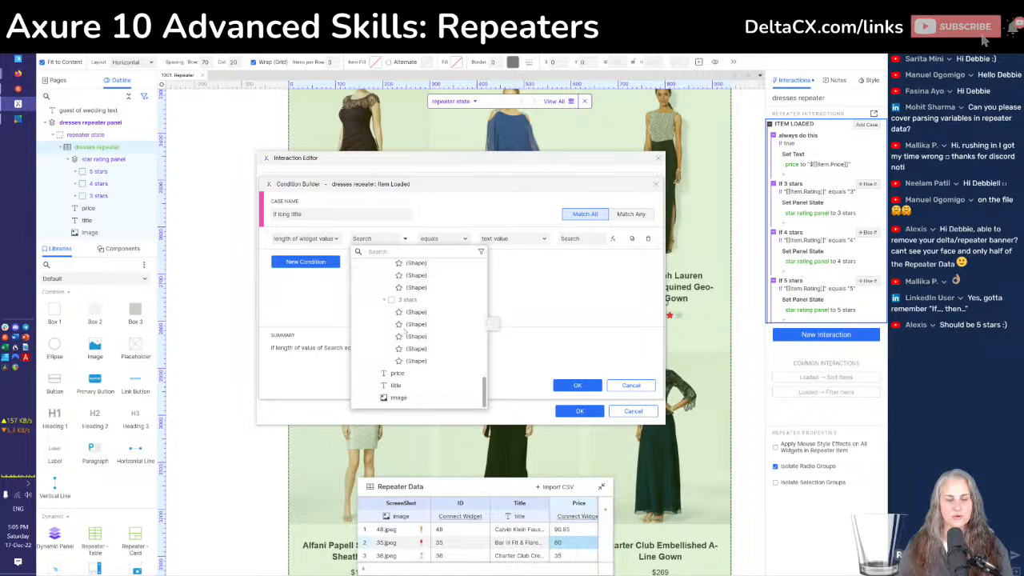
click(395, 386)
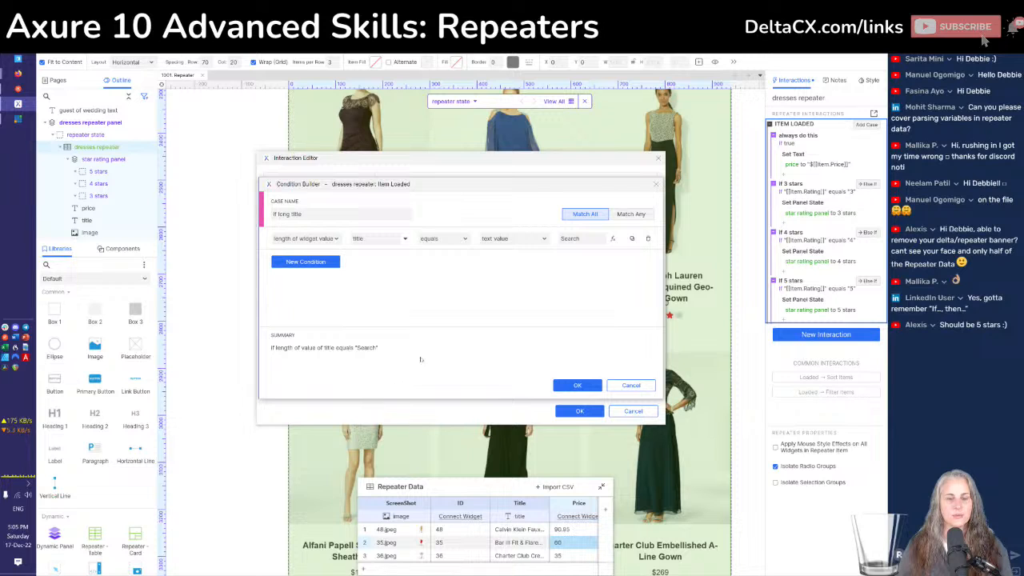
Set the title length condition to is greater than or equals 40 and apply the repeater's interactions
click(460, 241)
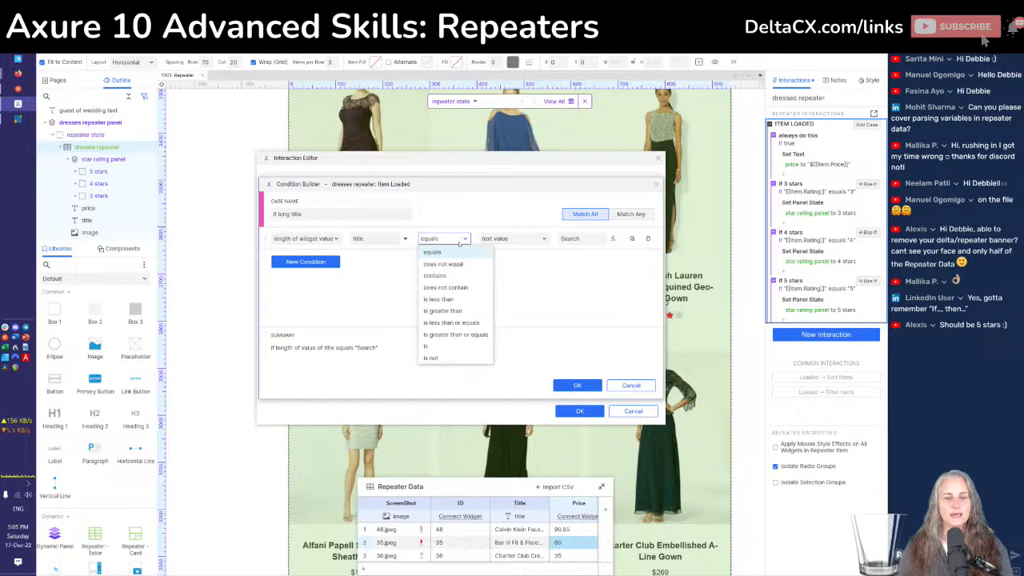
click(453, 335)
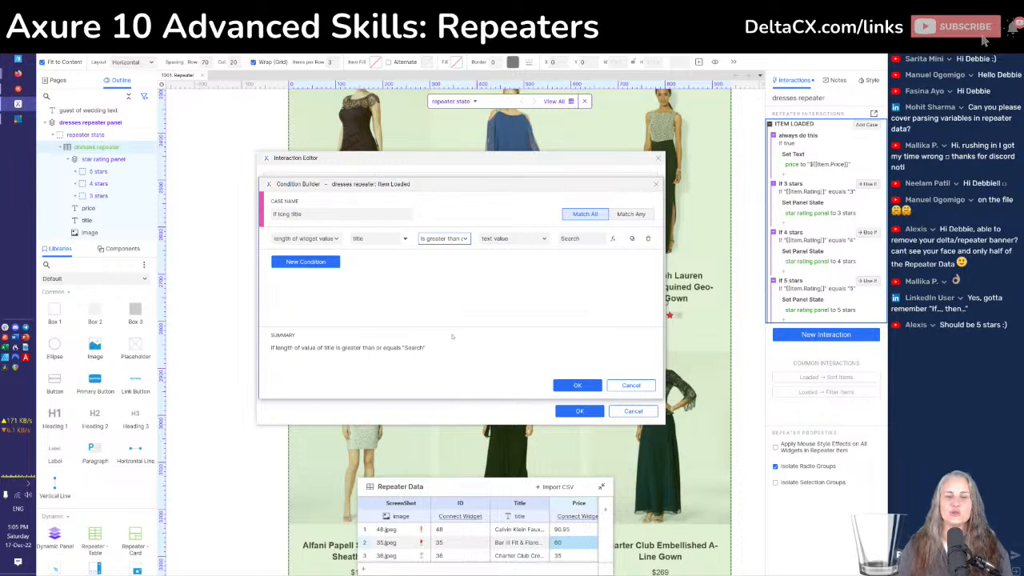
click(581, 237)
text(40)
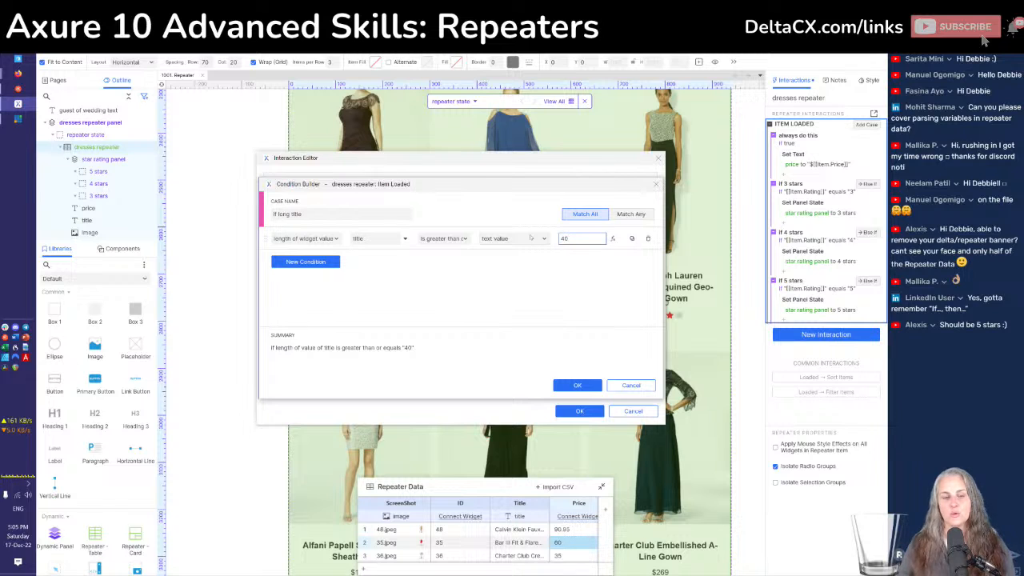
click(560, 388)
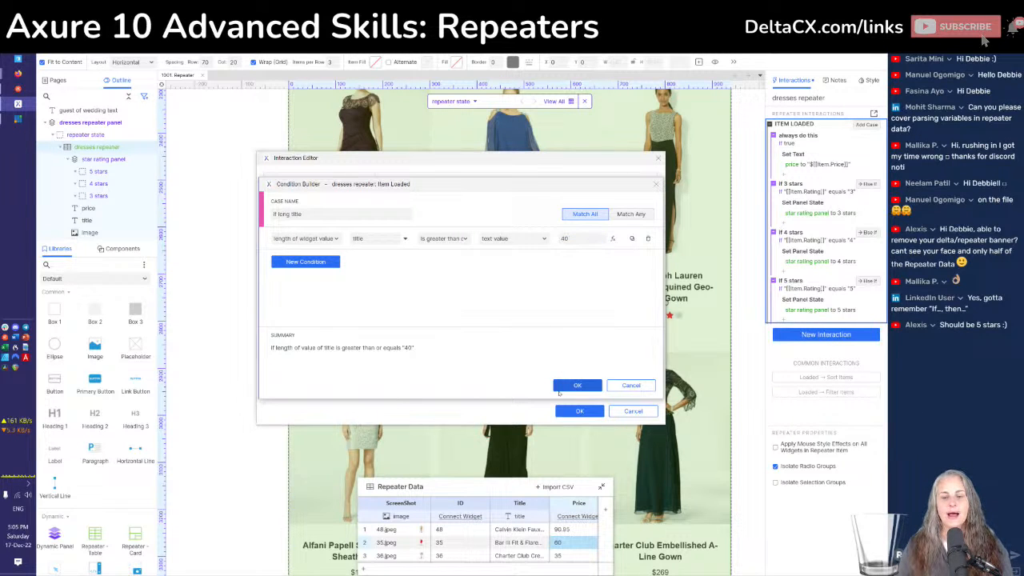
mouse_move(470, 392)
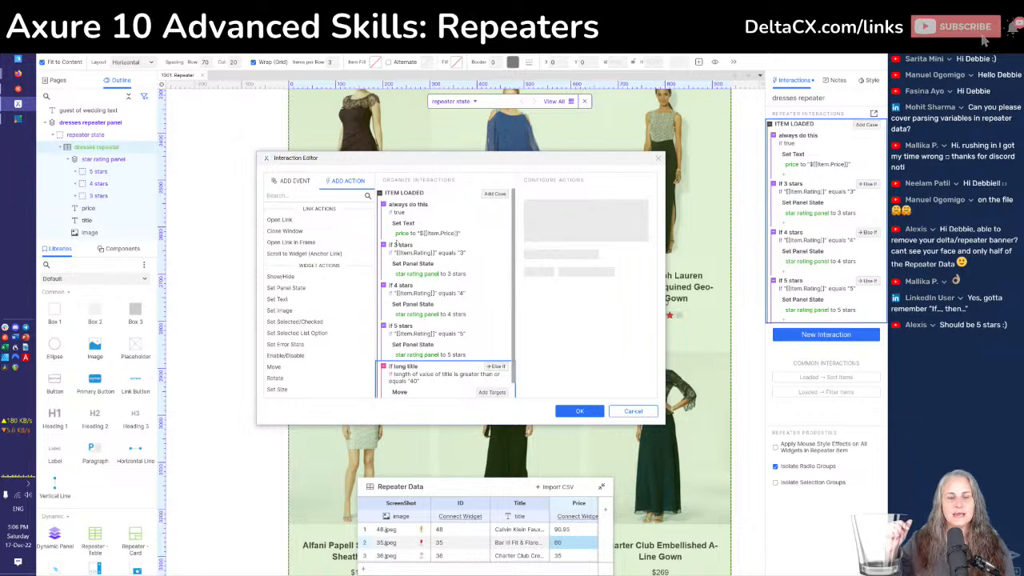
click(416, 211)
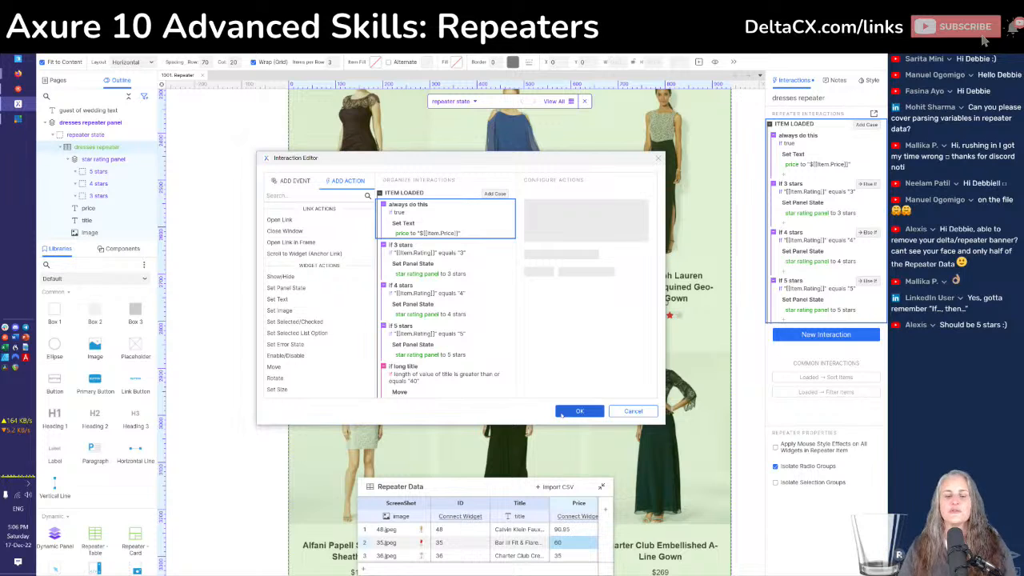
click(563, 414)
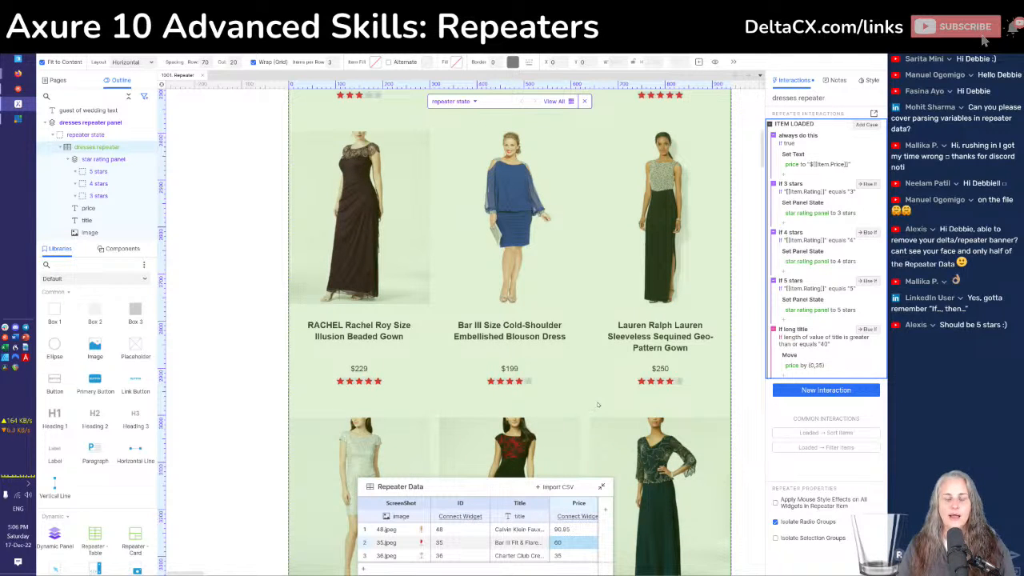
Set the title length threshold in the "if long title" condition to 45
scroll(597, 403, up, 5)
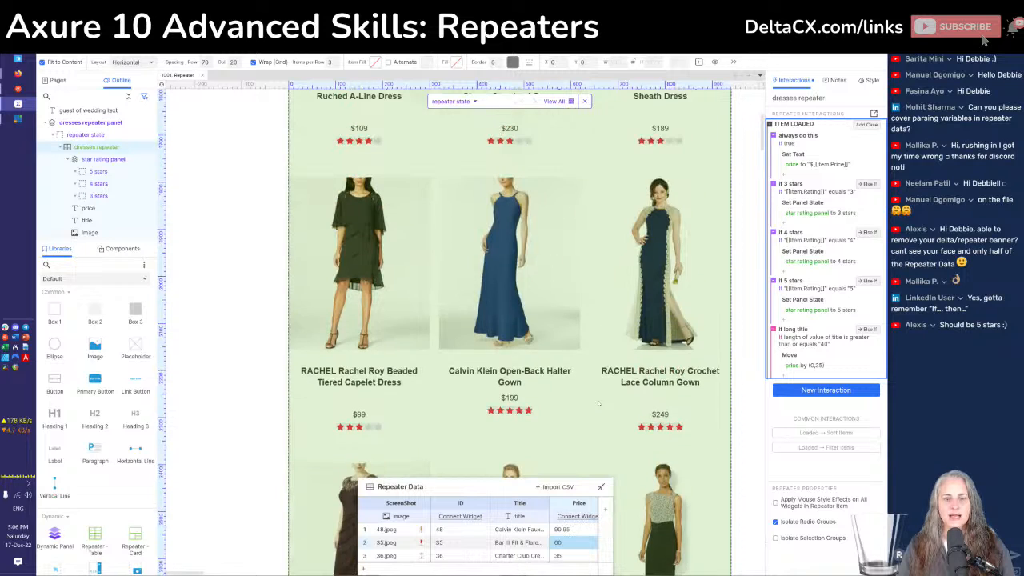
scroll(598, 404, down, 2)
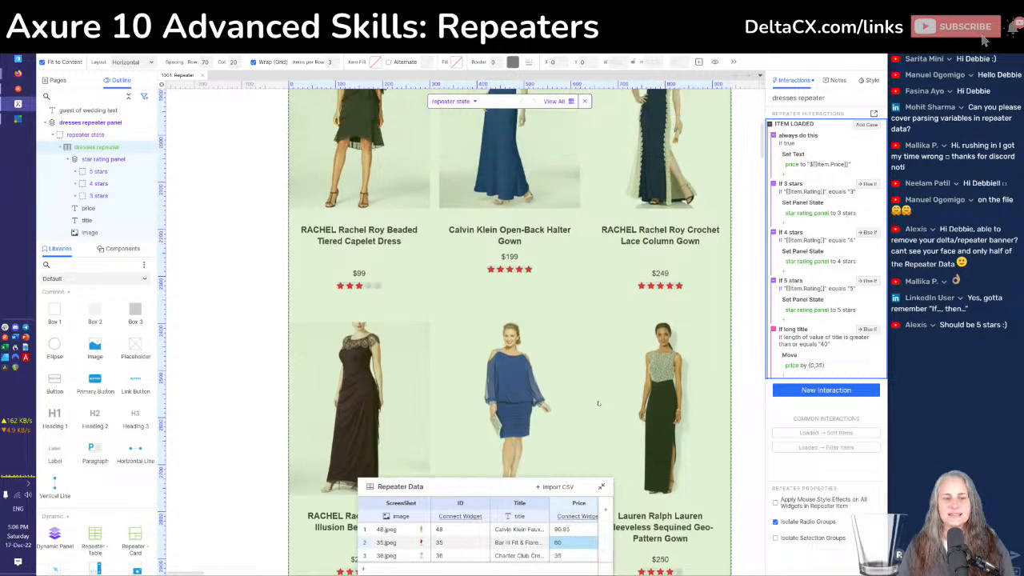
scroll(598, 403, up, 2)
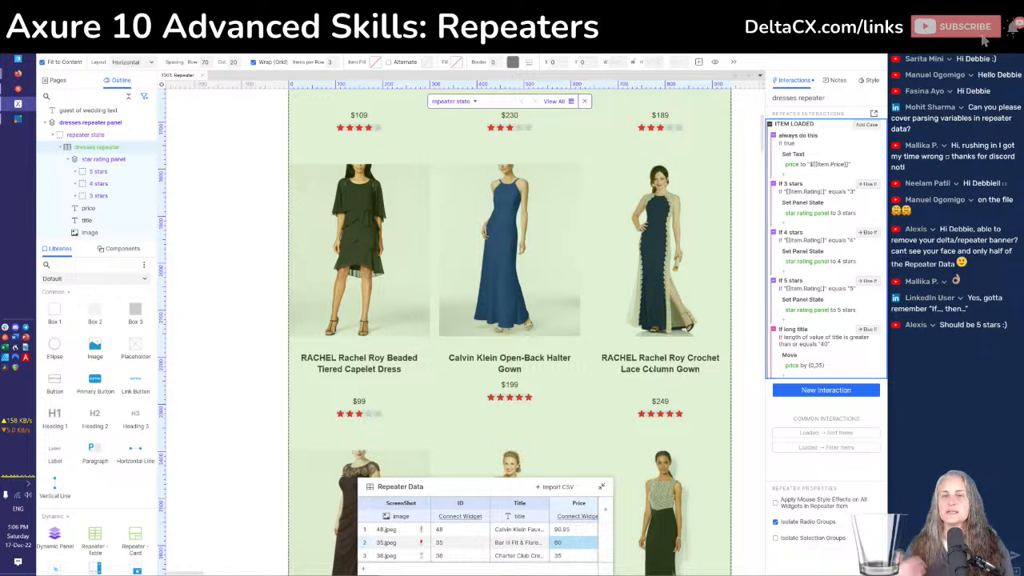
scroll(654, 368, down, 5)
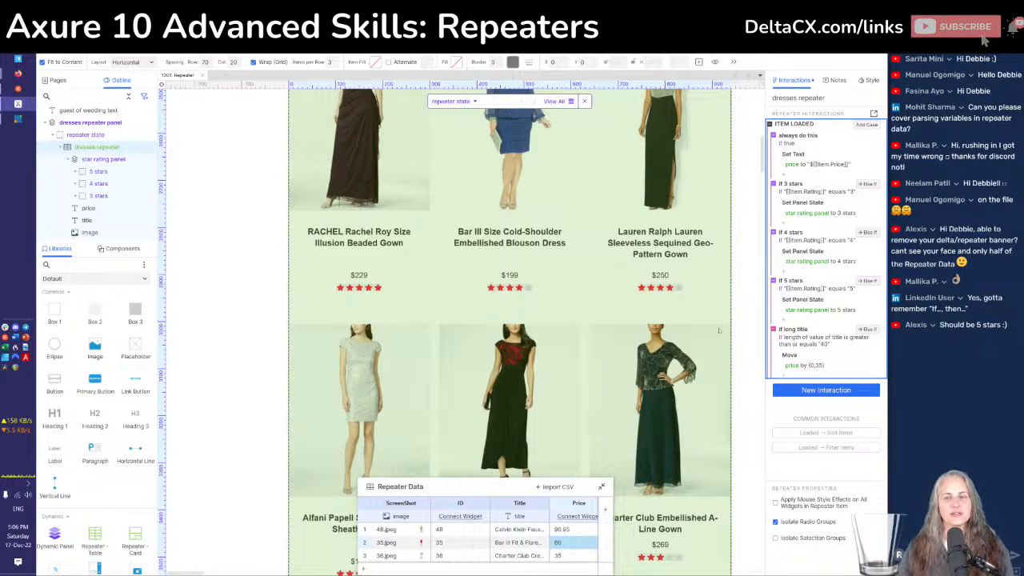
click(824, 346)
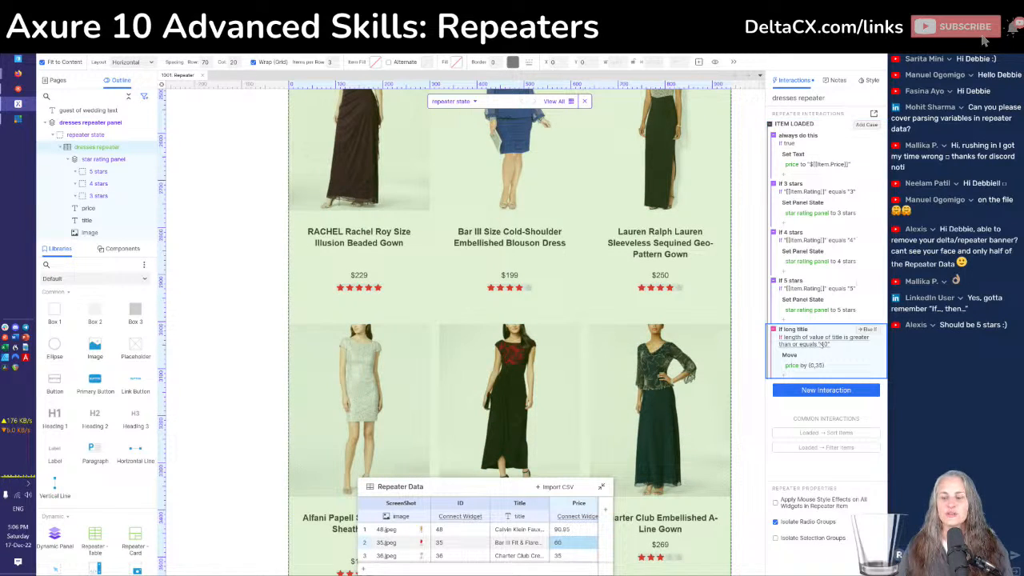
double_click(821, 344)
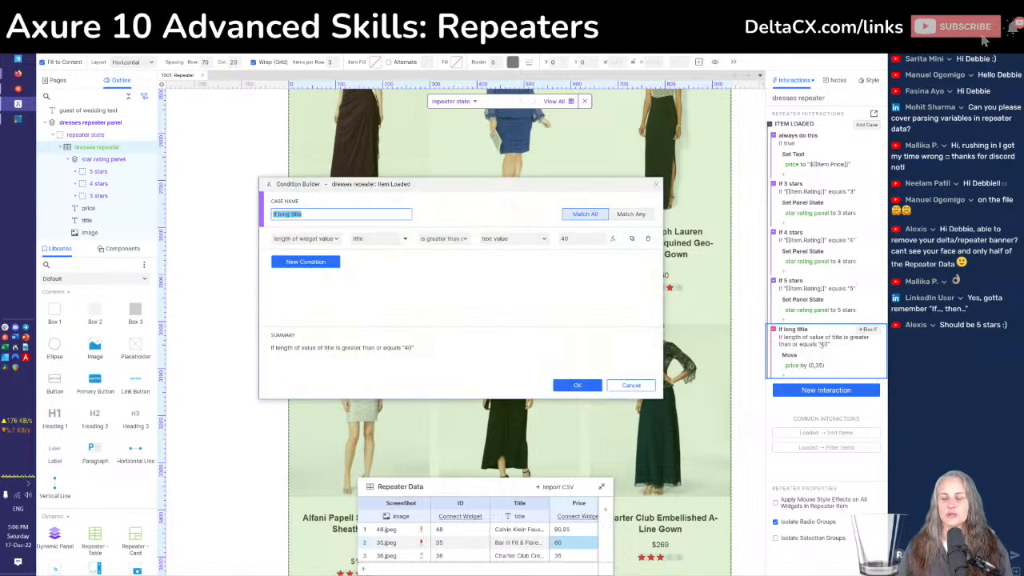
double_click(570, 238)
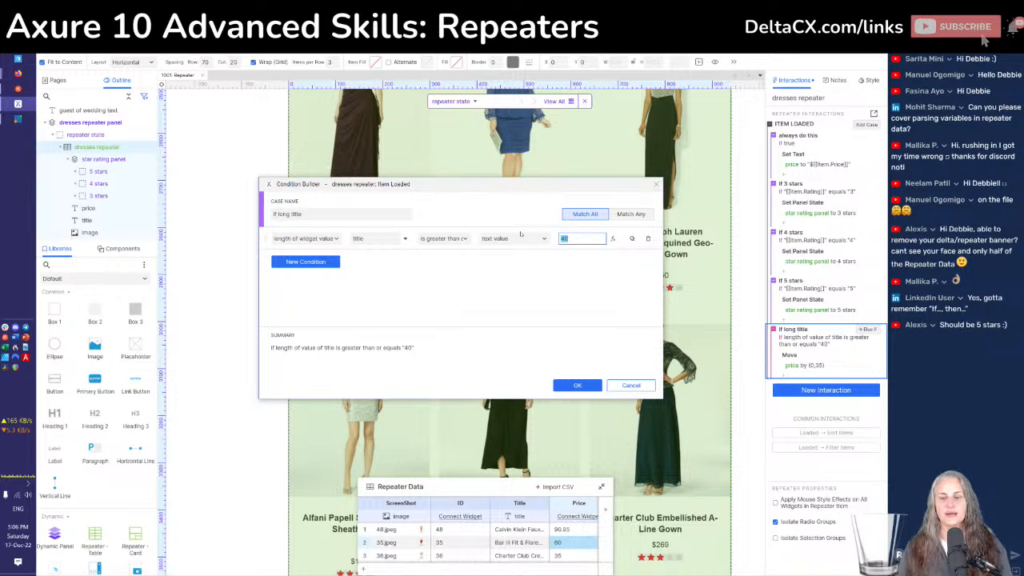
text(45)
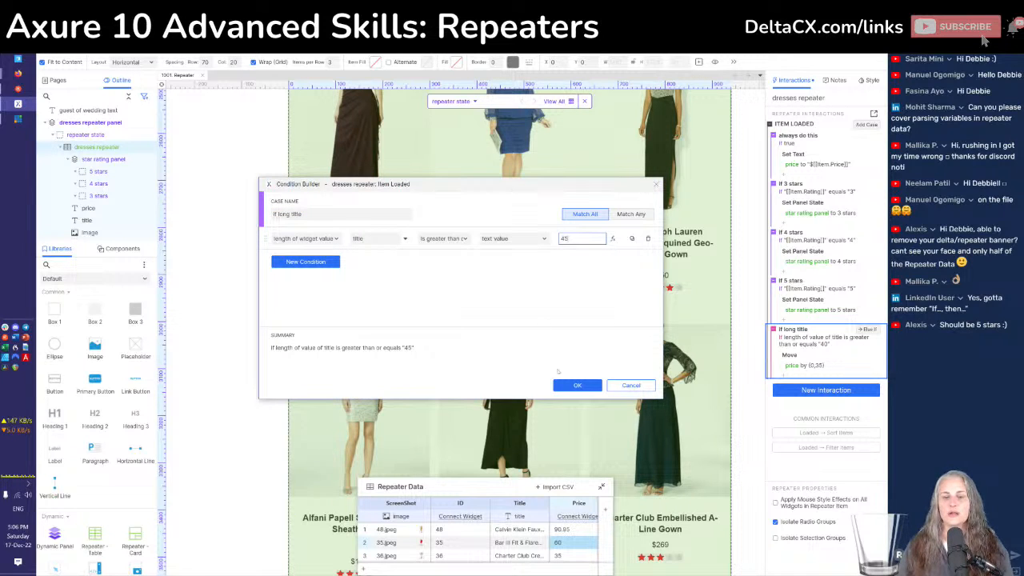
click(576, 385)
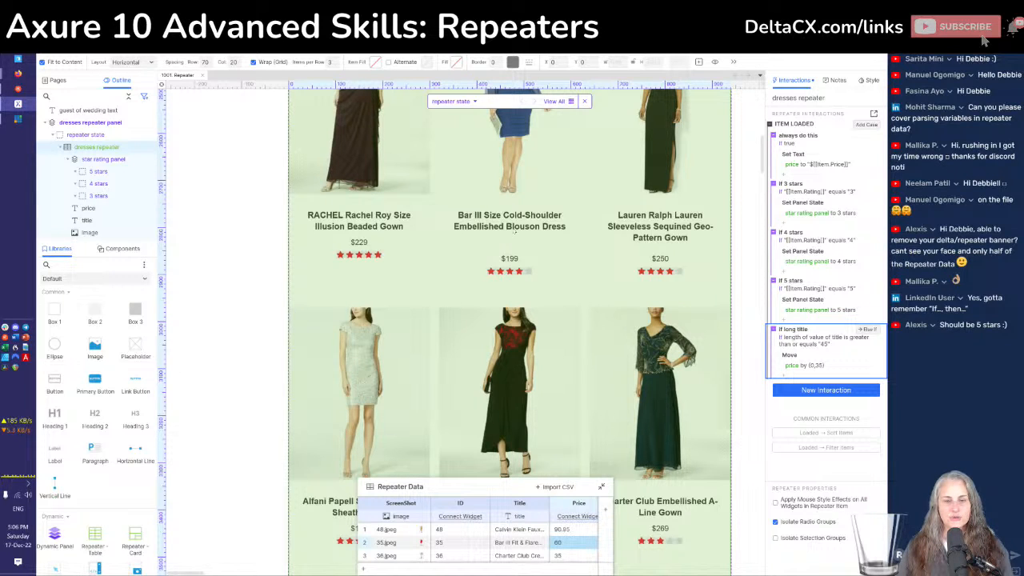
Raise the title length threshold in the "if long title" condition to 50
scroll(513, 249, down, 5)
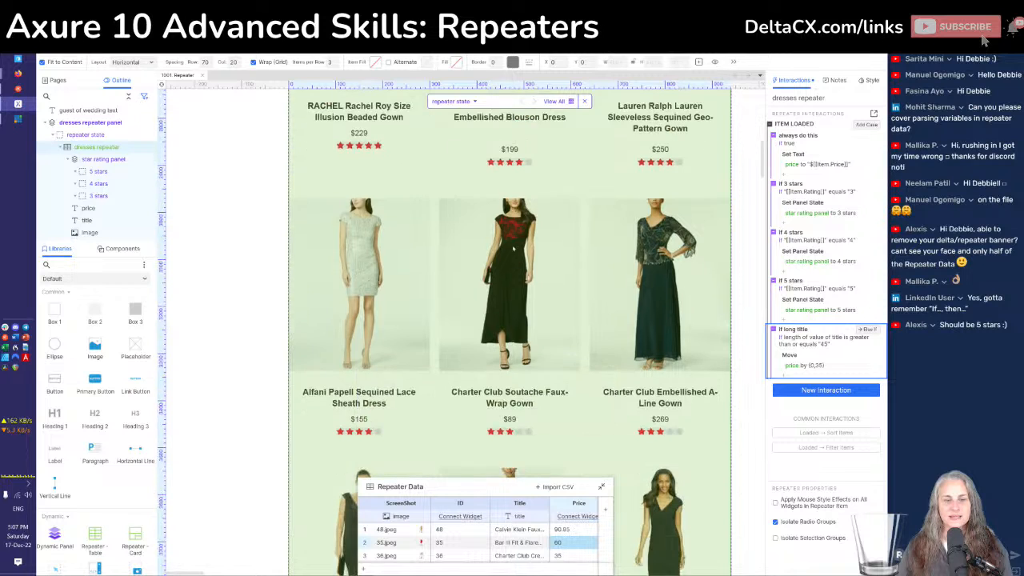
scroll(513, 249, up, 3)
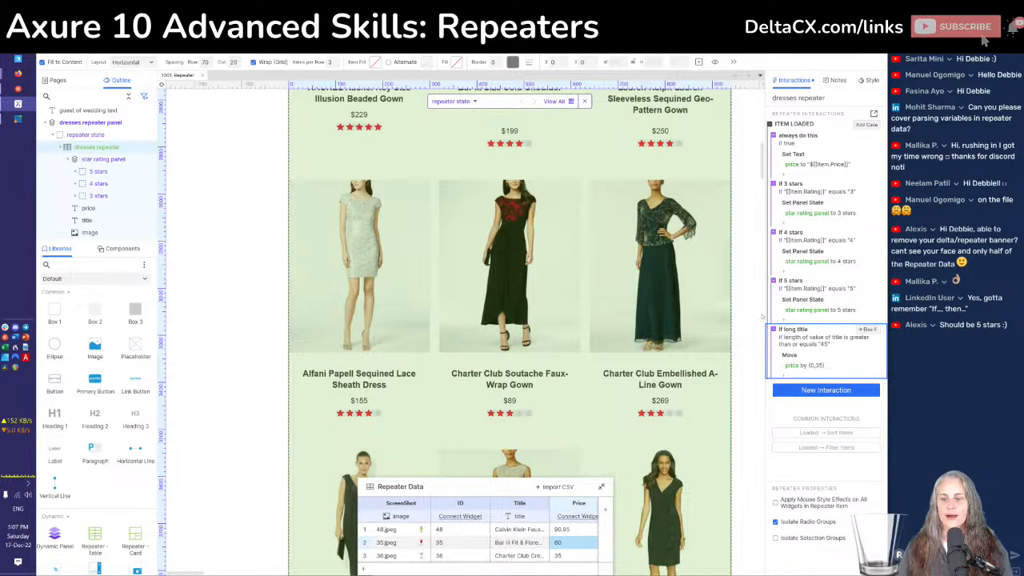
click(824, 345)
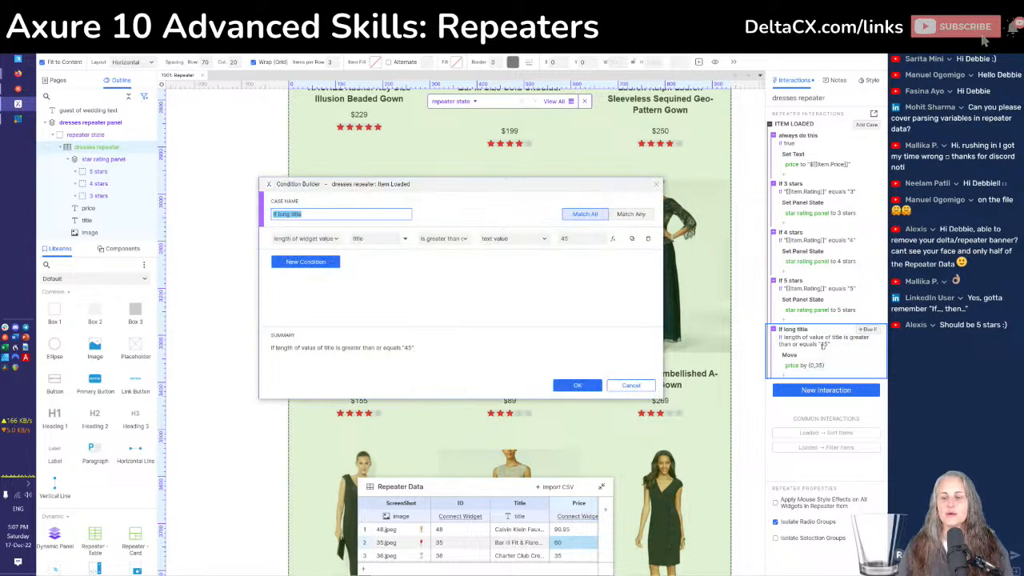
double_click(569, 239)
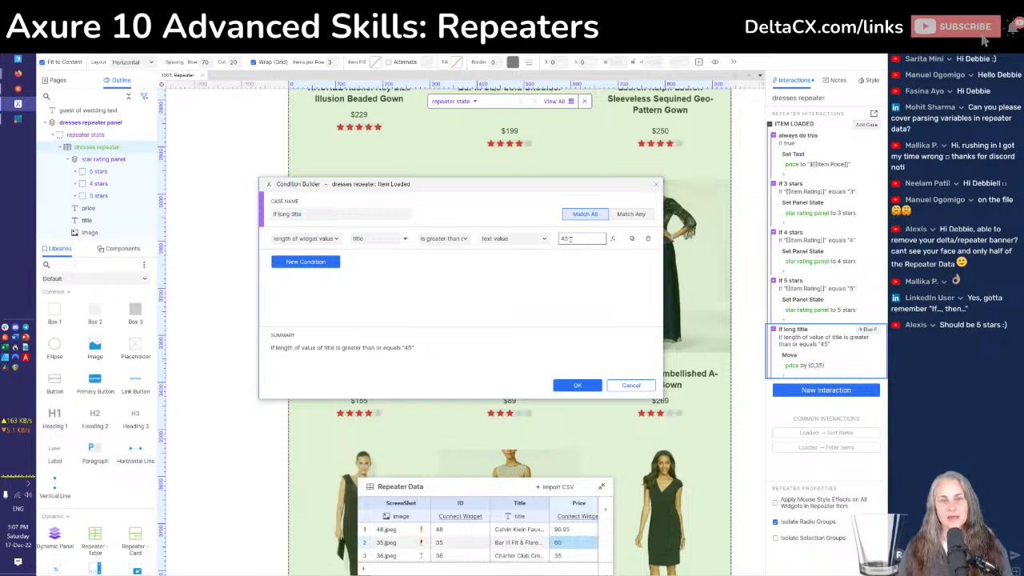
text(50)
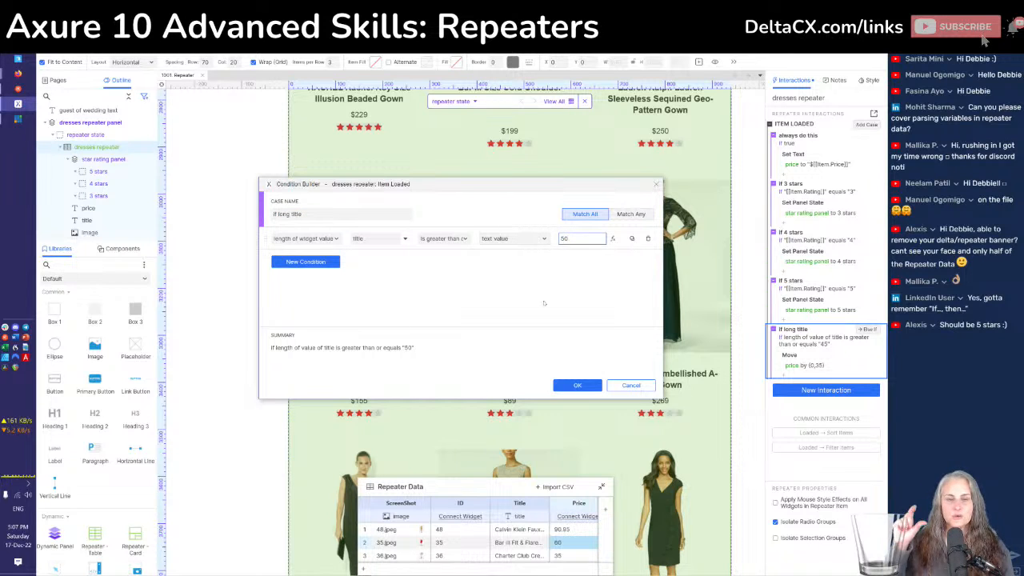
click(565, 389)
Change the title length threshold in the "if long title" condition to 52
scroll(587, 397, up, 3)
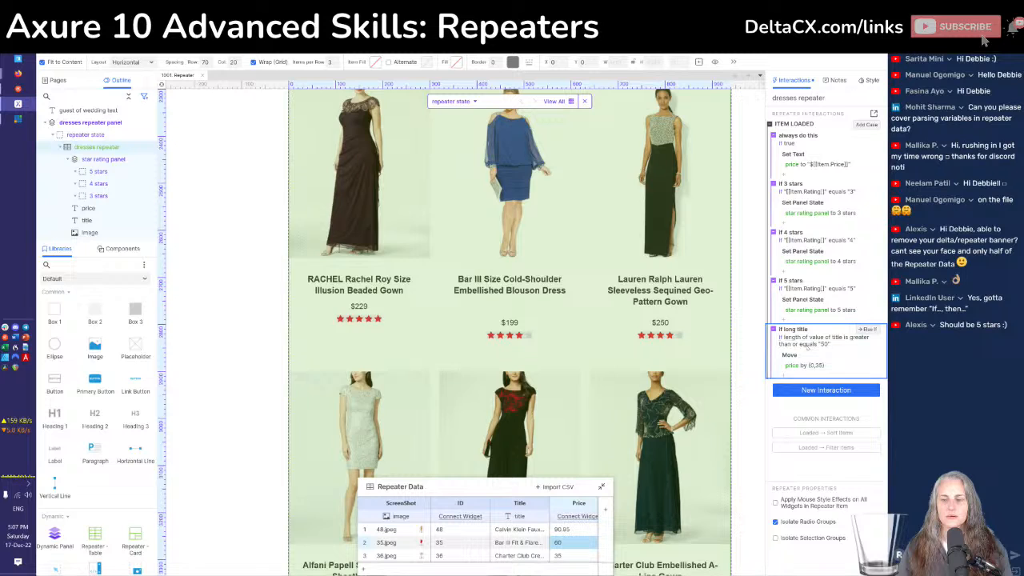
click(808, 348)
click(576, 239)
key(BackSpace)
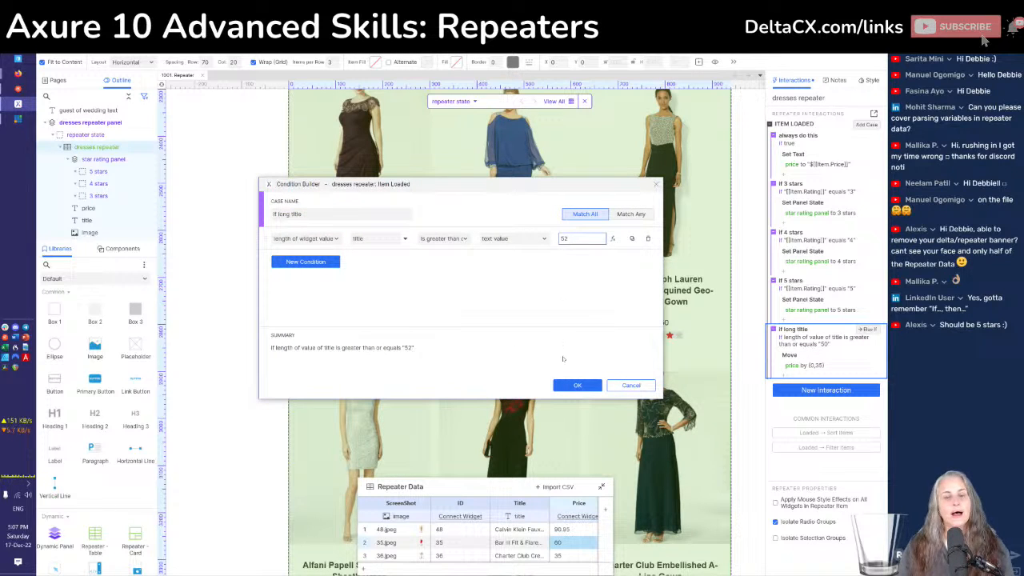
click(572, 385)
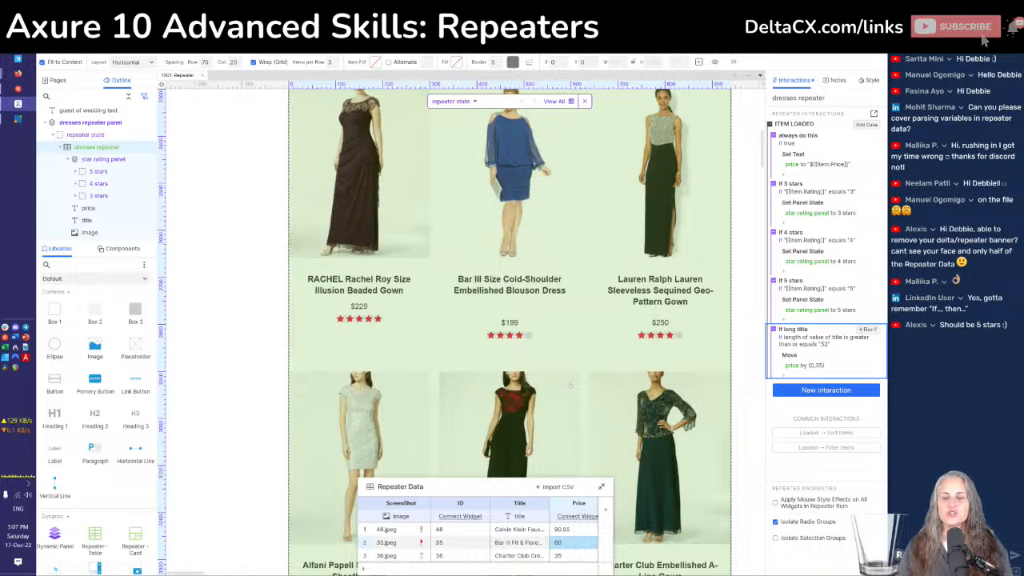
Examine the price spacing across the repeated items and read the full title in row 9 of the repeater data
scroll(517, 302, down, 8)
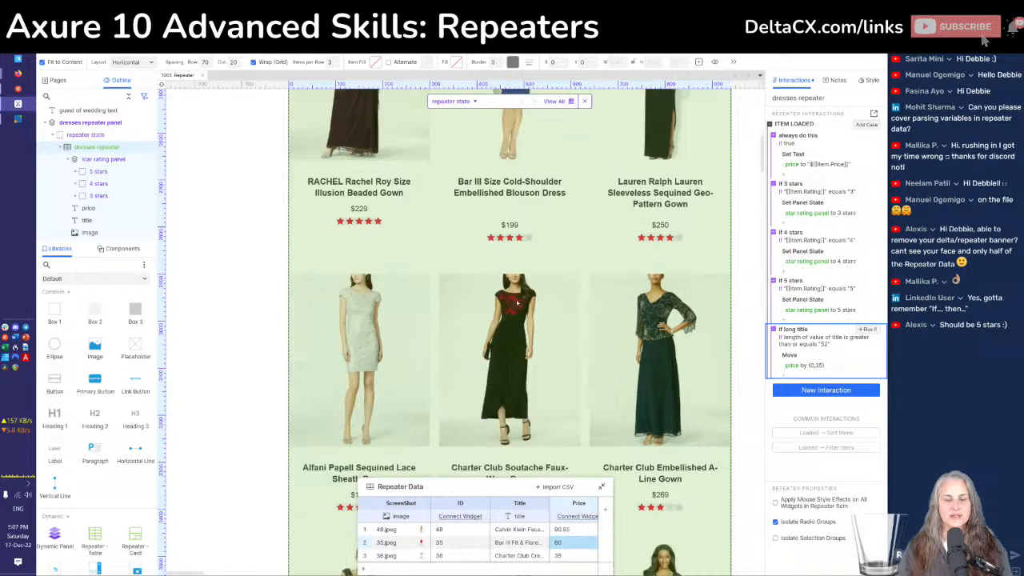
scroll(517, 302, down, 1)
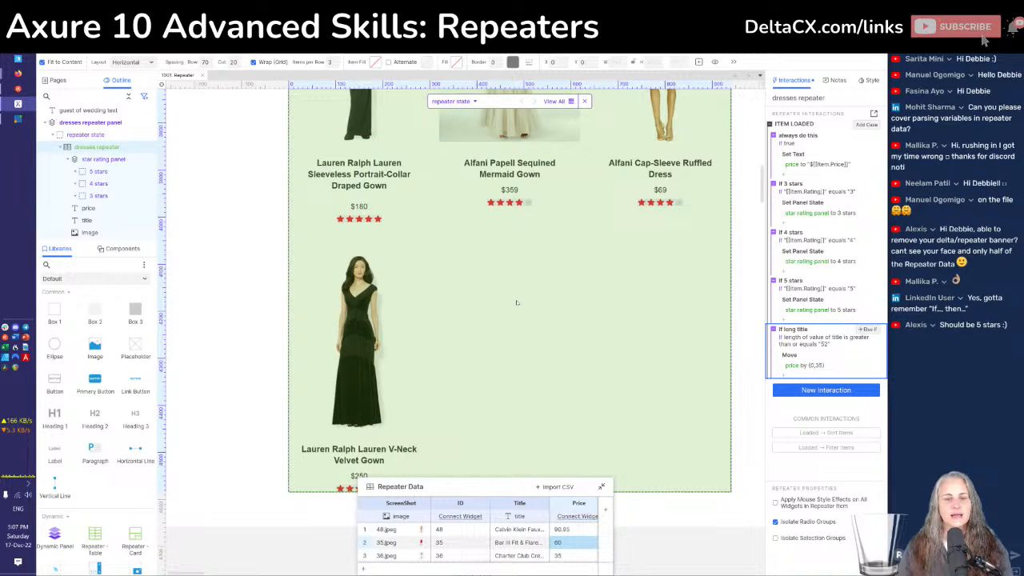
scroll(572, 244, up, 8)
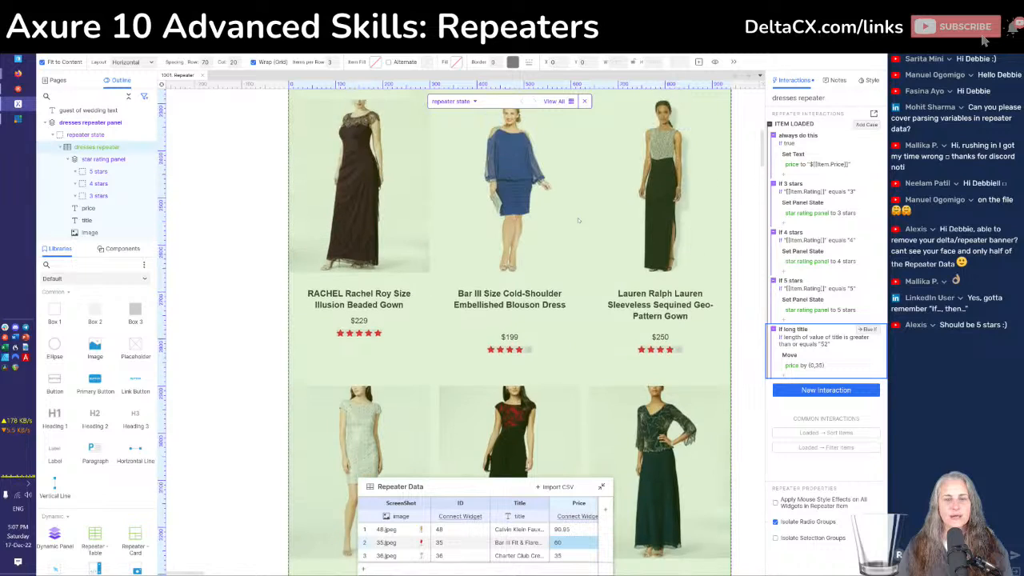
click(504, 306)
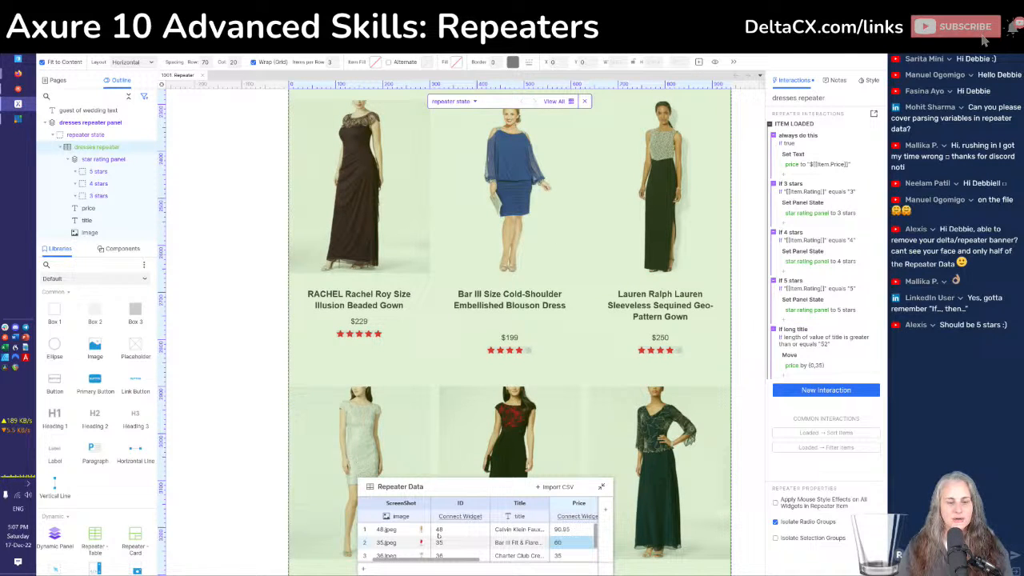
scroll(535, 550, down, 4)
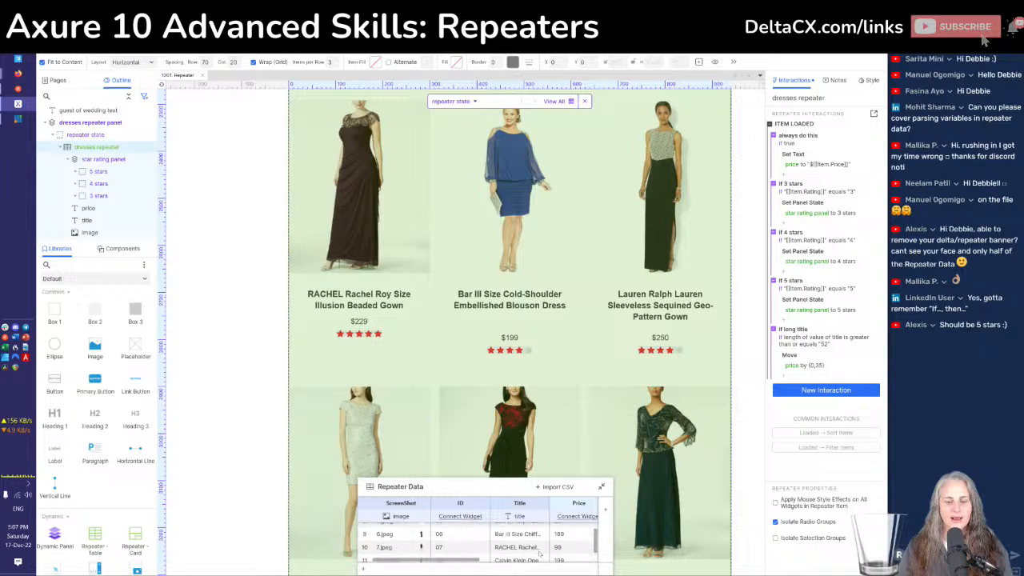
click(516, 533)
double_click(517, 532)
click(519, 533)
key(Right)
key(Right)
key(Right)
key(Right)
key(Right)
key(Right)
key(Right)
key(Right)
key(Right)
key(Right)
key(Right)
key(Right)
key(Right)
key(Right)
key(Right)
key(Right)
key(Right)
key(Right)
key(Right)
key(Right)
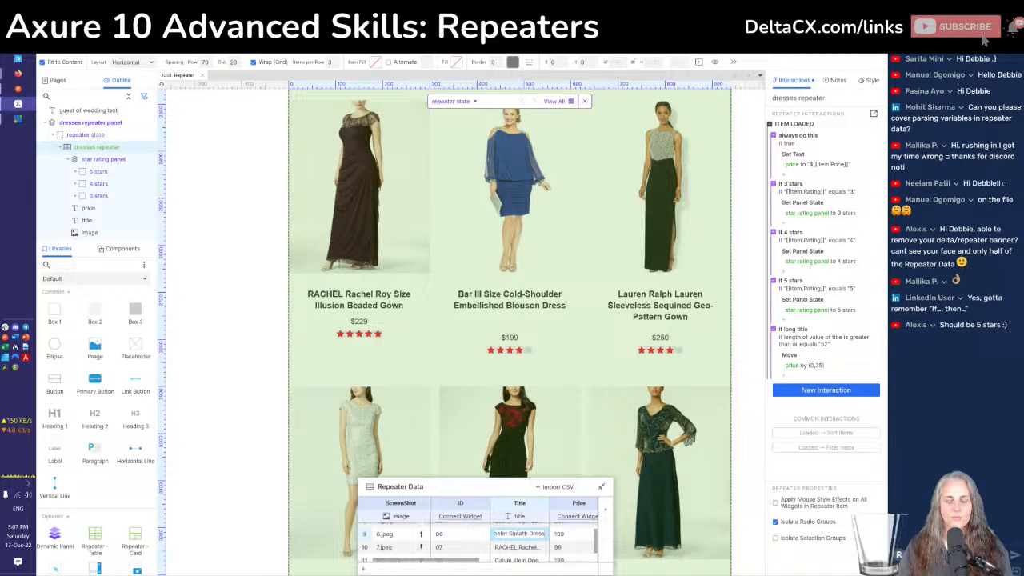
click(480, 536)
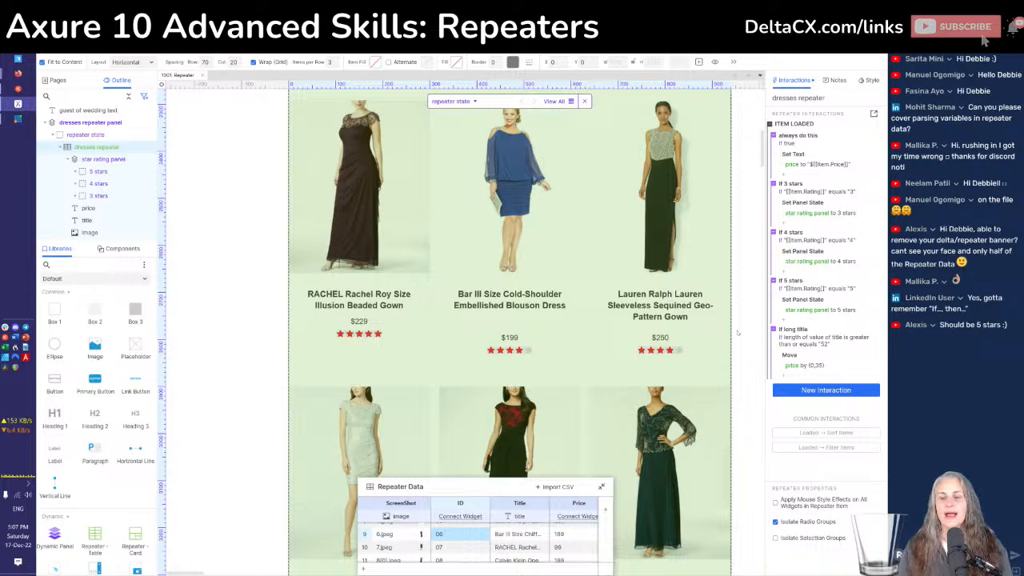
Open the dresses repeater's item to inspect its title widget, and return to the page
double_click(540, 307)
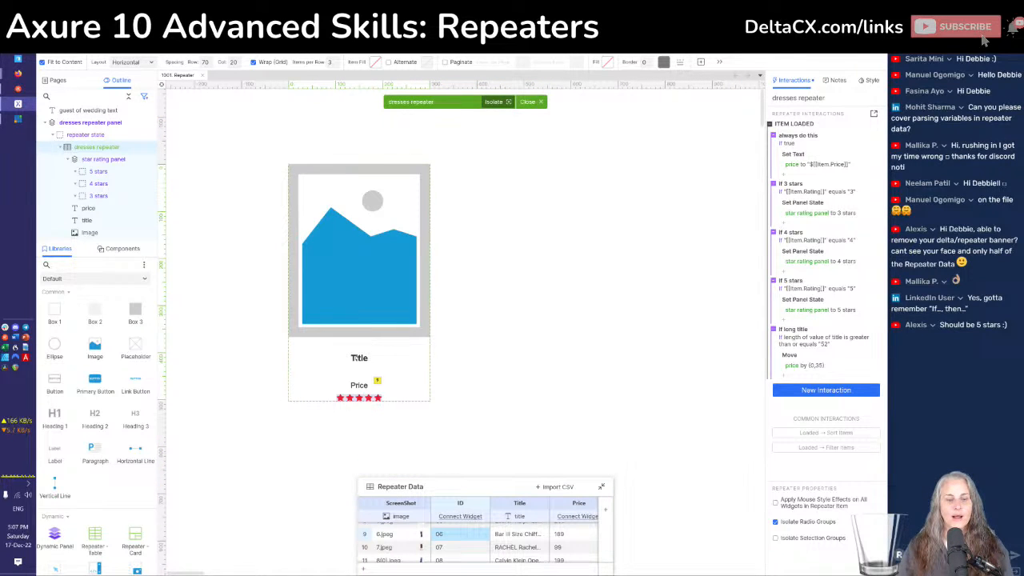
click(357, 358)
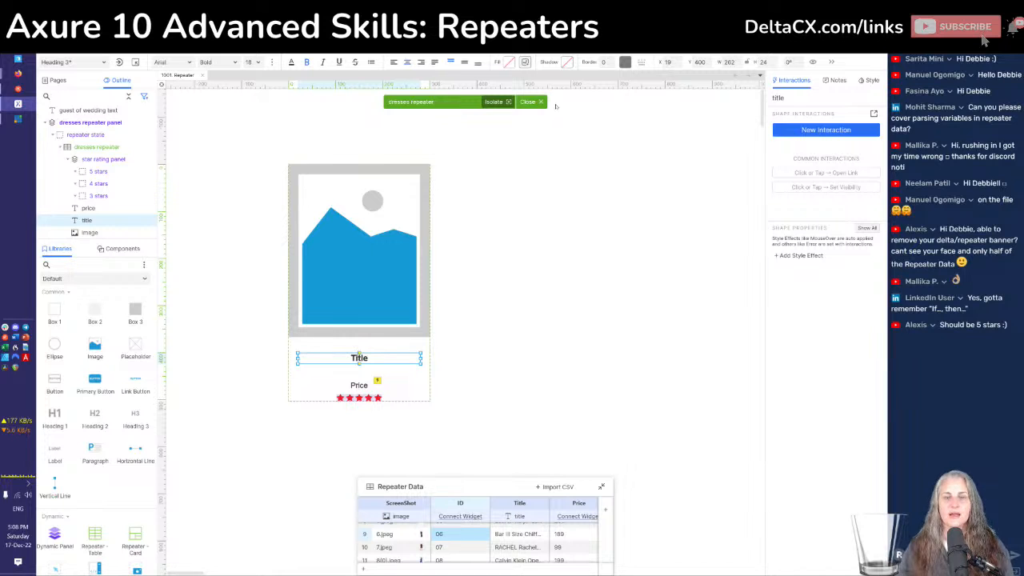
click(528, 103)
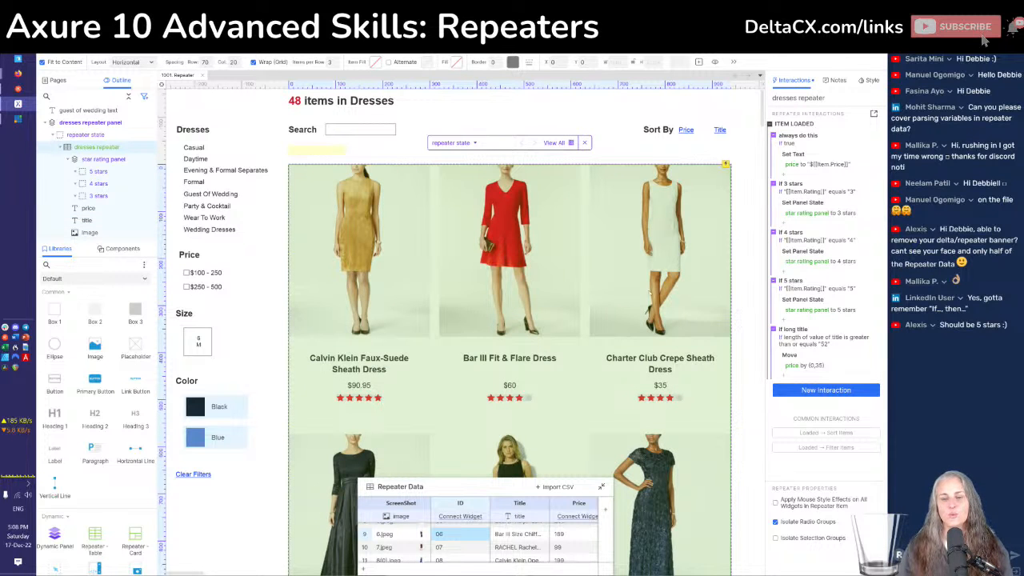
Set the title length threshold in the "if long title" condition to 54 and check the items' spacing
scroll(660, 341, down, 5)
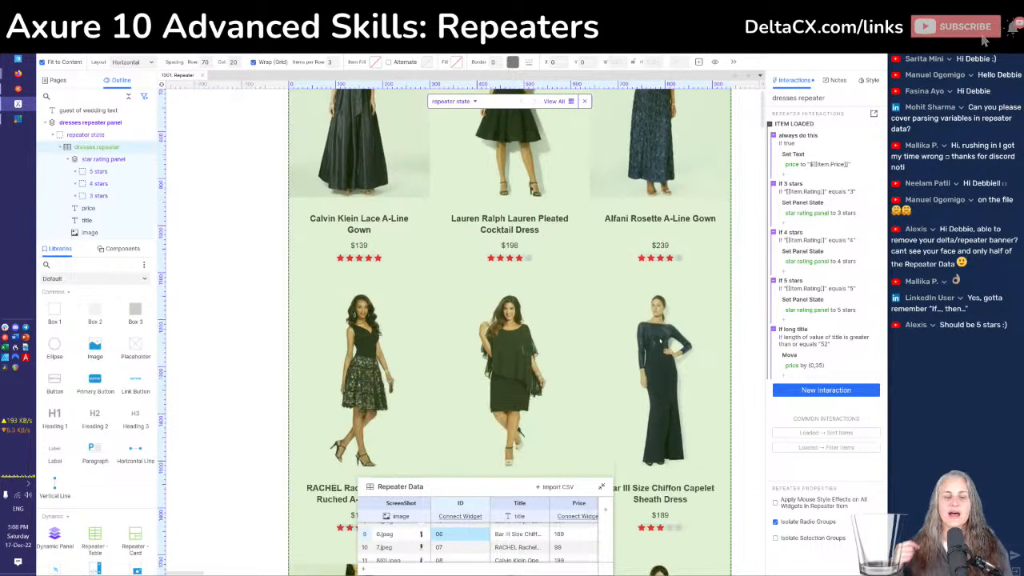
scroll(660, 340, down, 3)
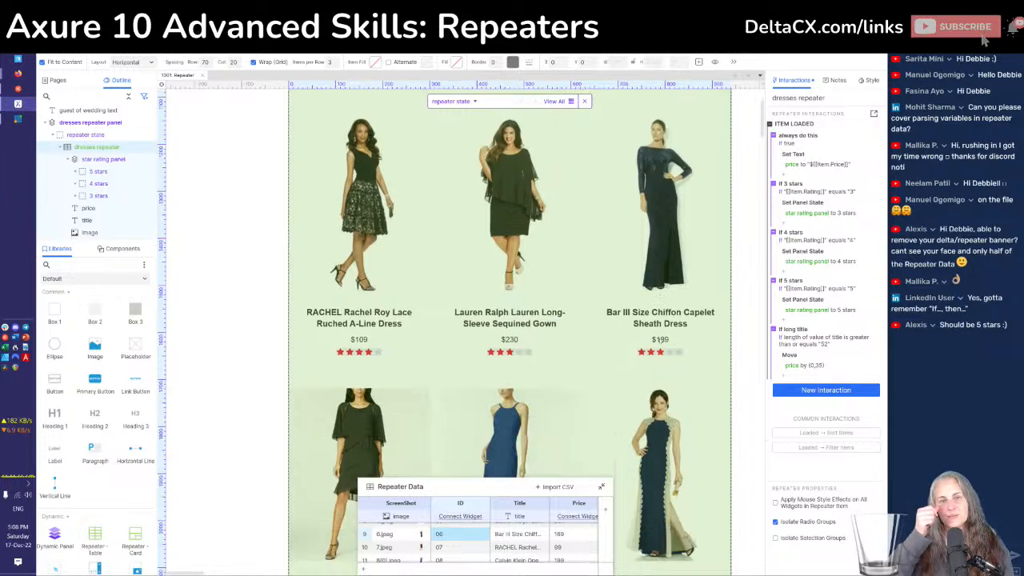
scroll(660, 341, down, 4)
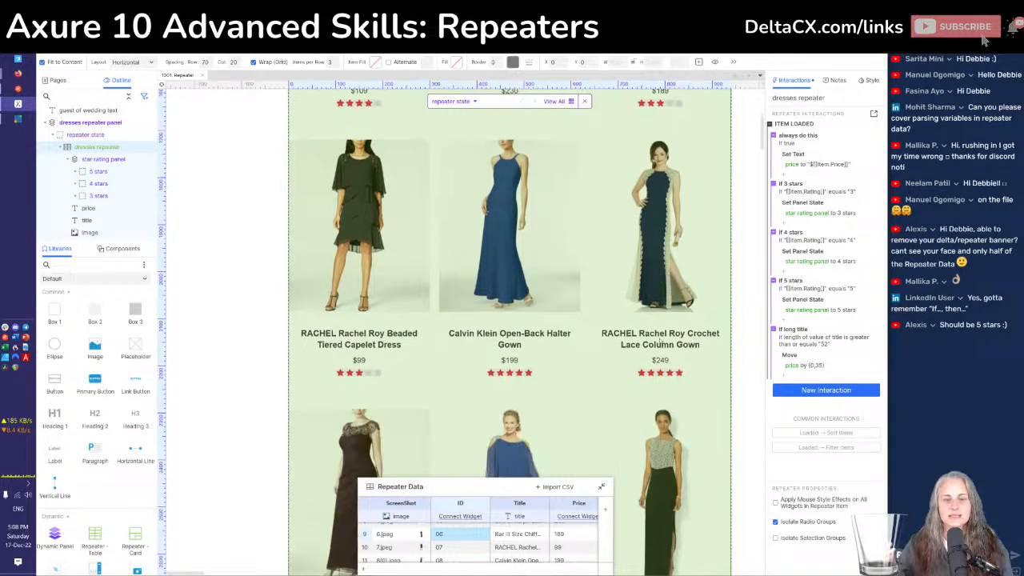
scroll(660, 341, down, 2)
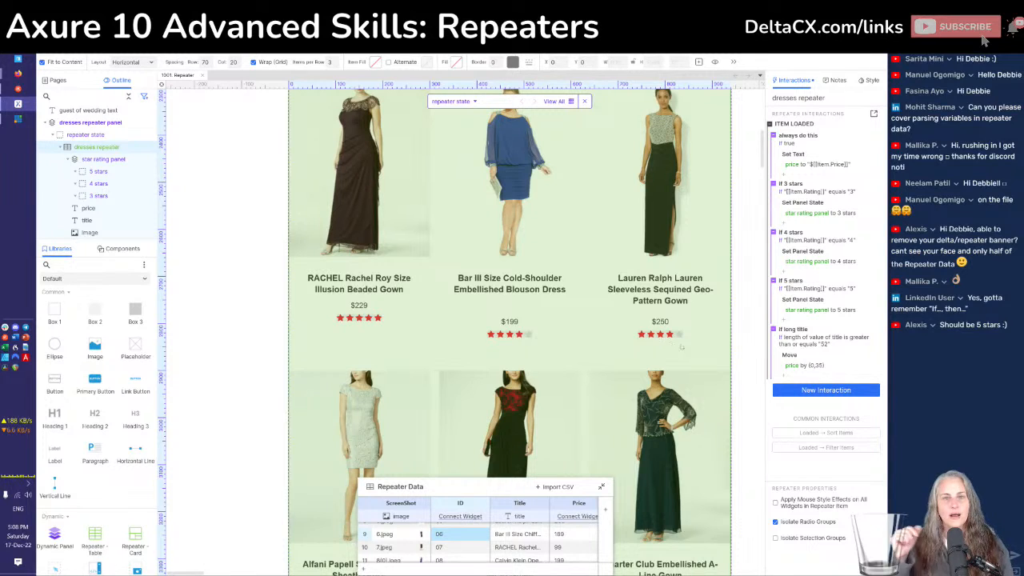
click(815, 345)
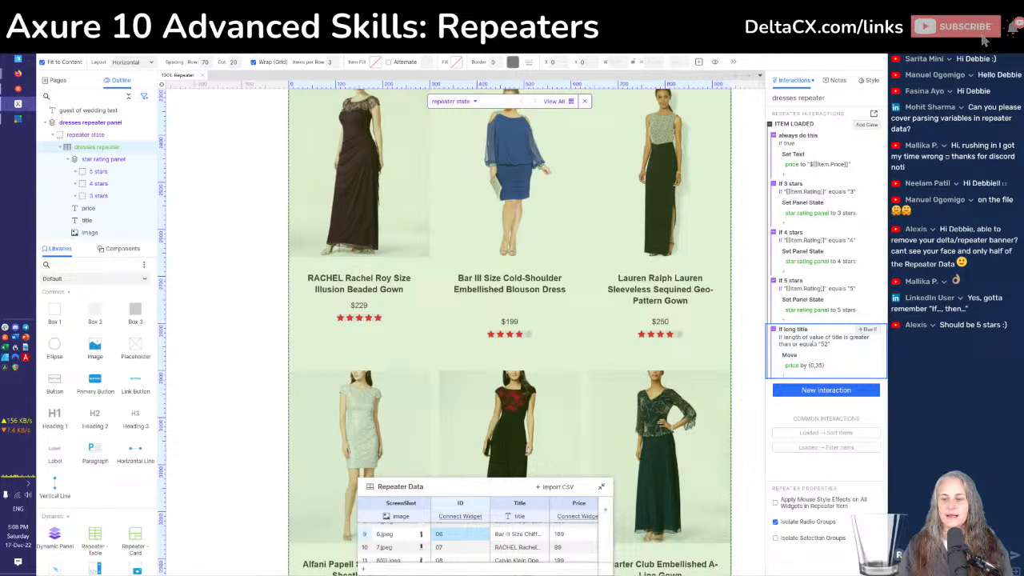
double_click(816, 345)
click(574, 240)
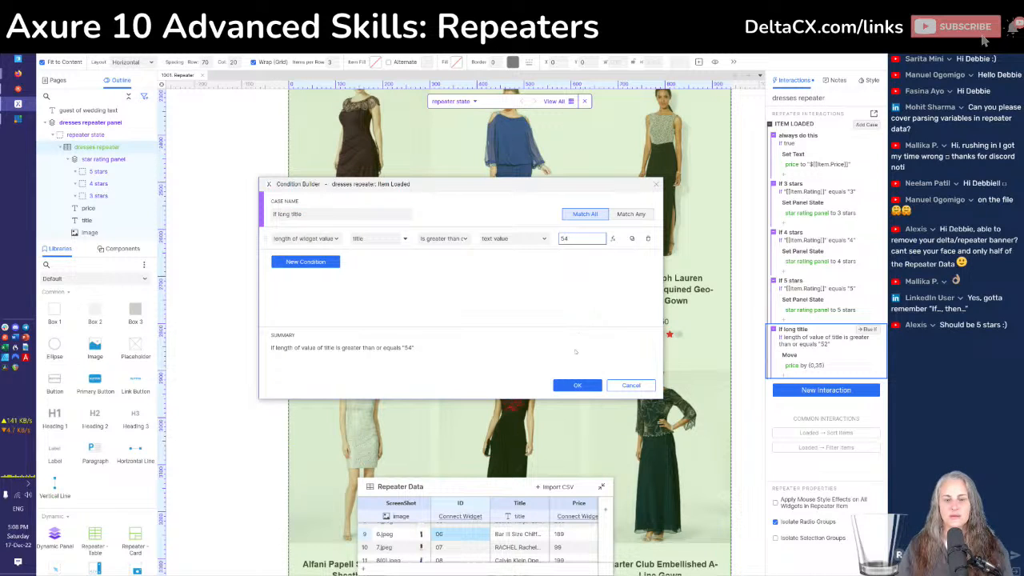
click(570, 385)
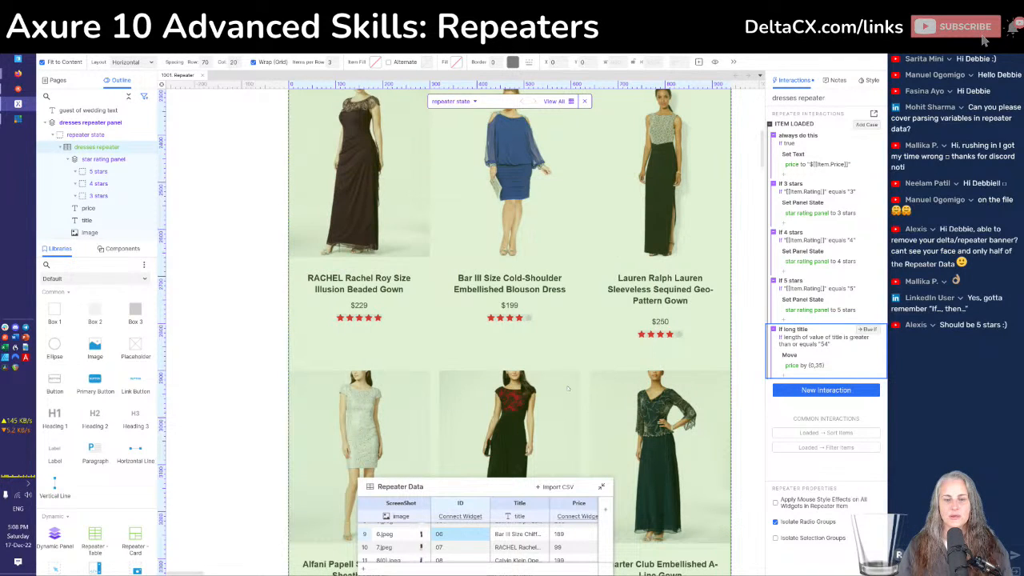
scroll(522, 311, down, 5)
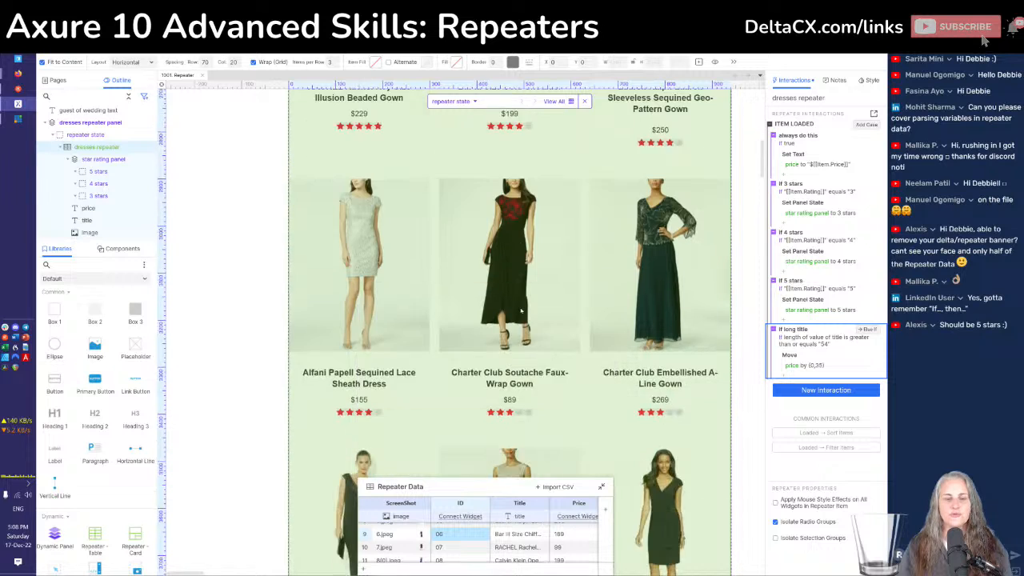
Examine the title, price and star spacing across all repeated dress items, from the last row back to the first
scroll(521, 310, down, 4)
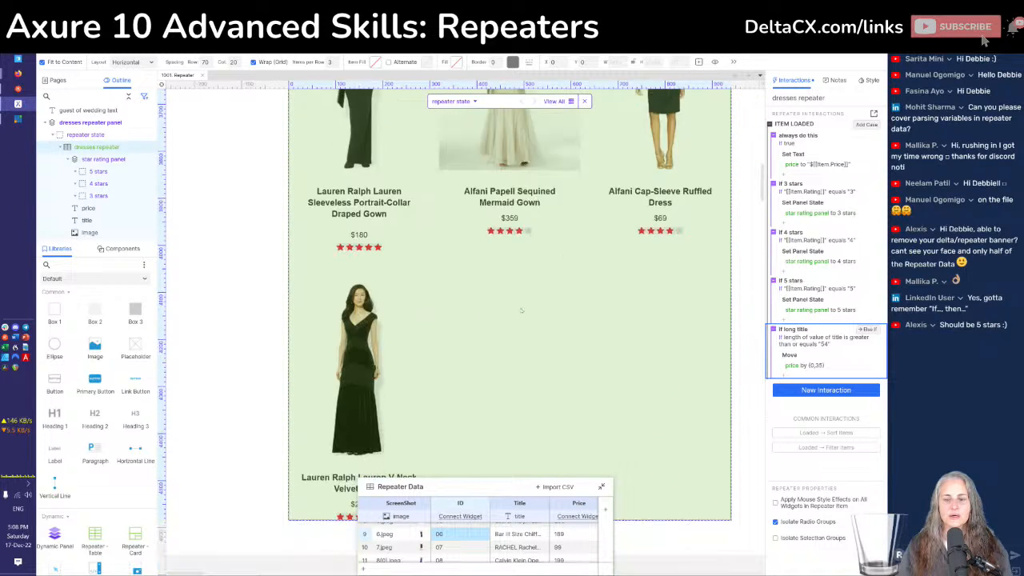
scroll(521, 311, up, 1)
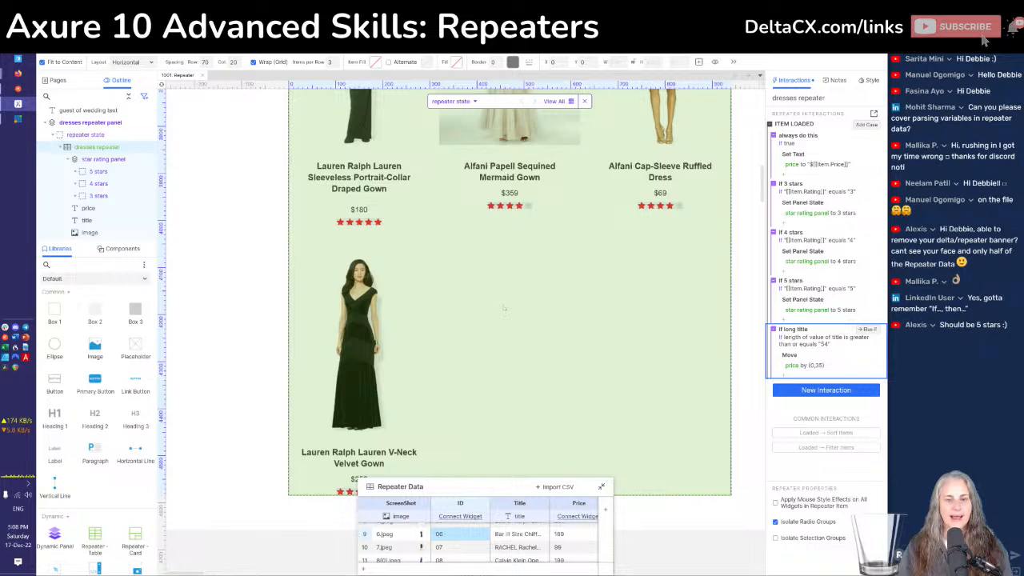
scroll(448, 280, up, 3)
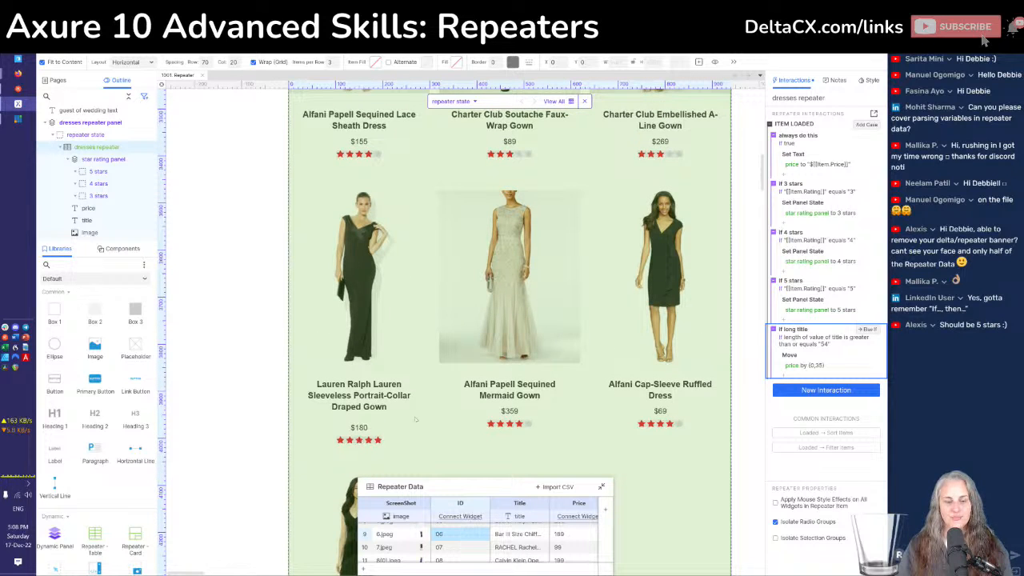
scroll(531, 357, up, 6)
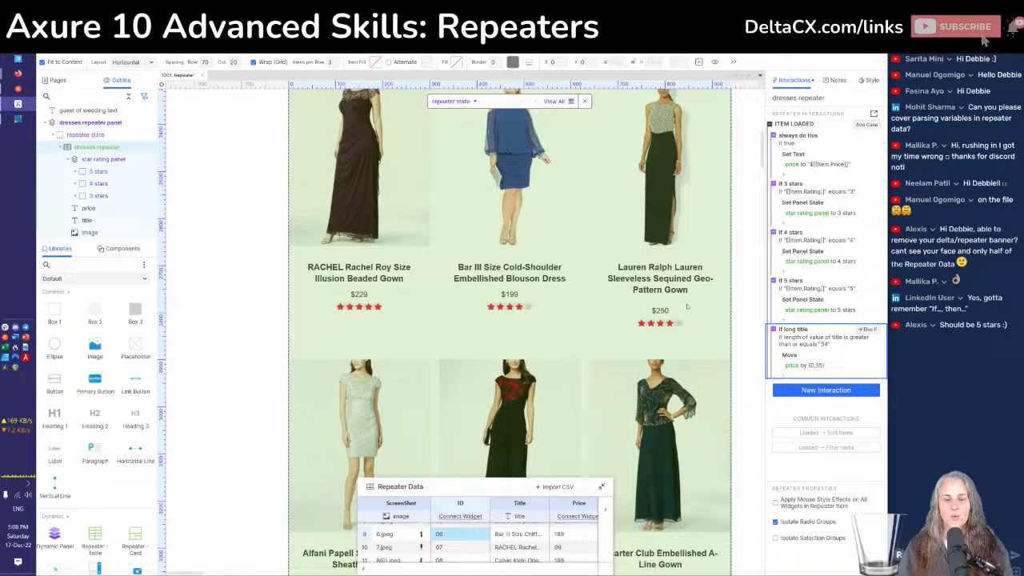
scroll(699, 267, up, 4)
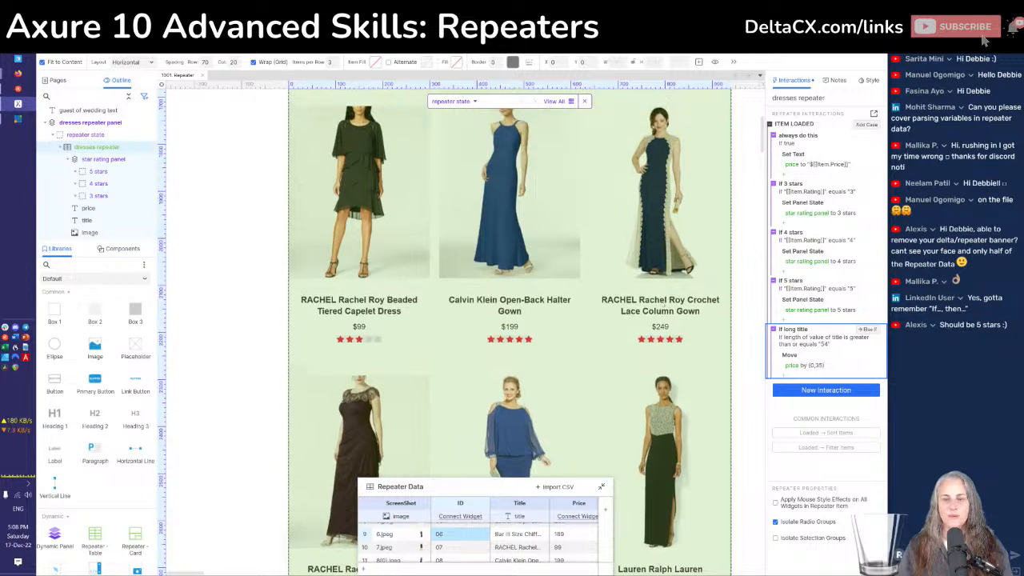
scroll(663, 305, up, 4)
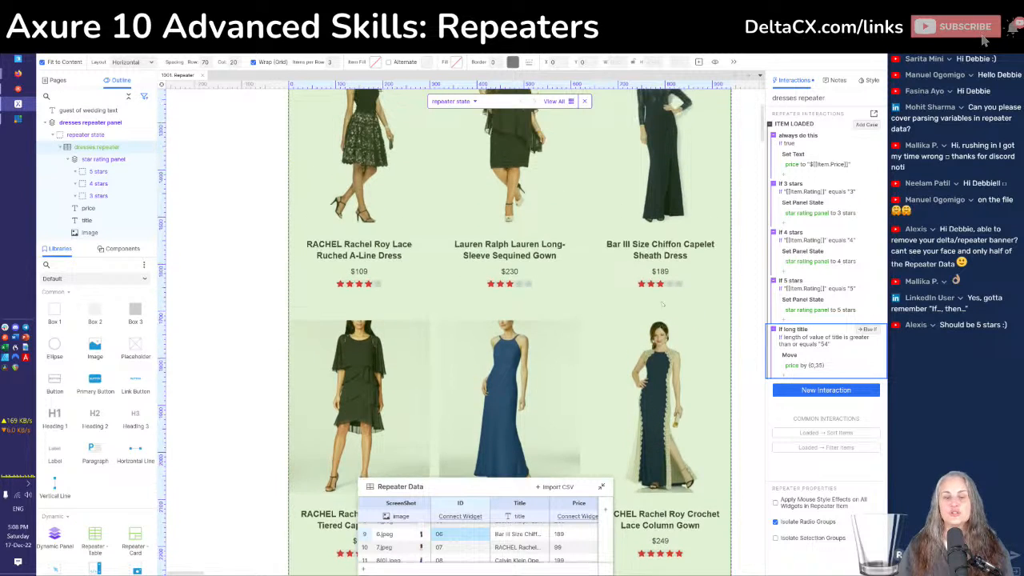
scroll(662, 305, up, 8)
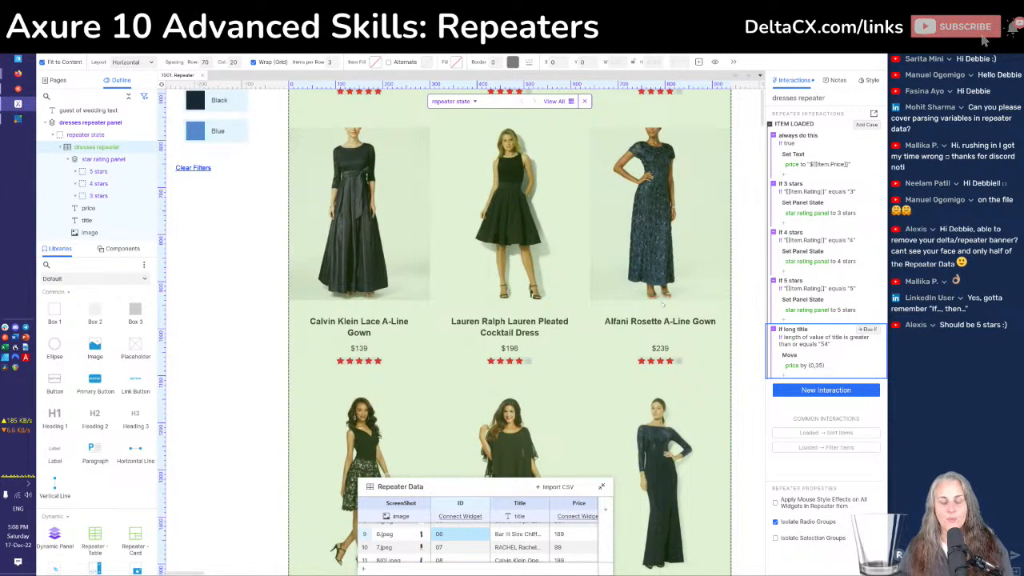
scroll(661, 304, up, 3)
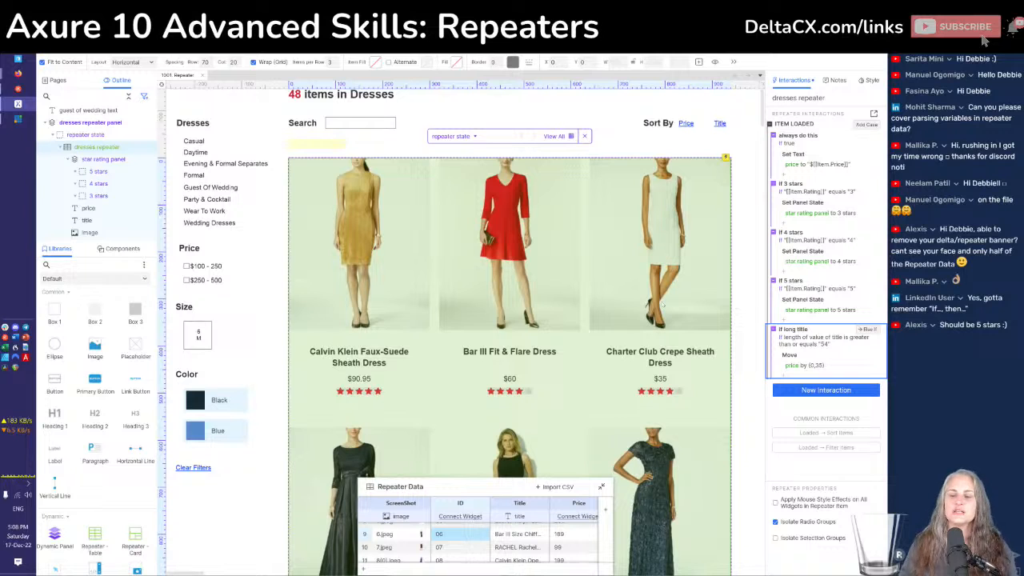
scroll(664, 304, down, 2)
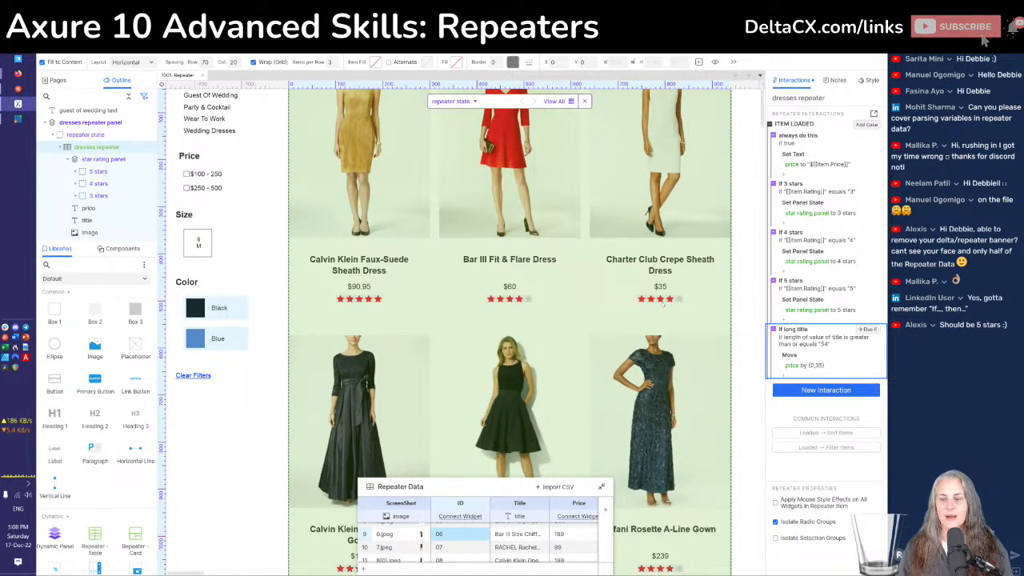
click(662, 304)
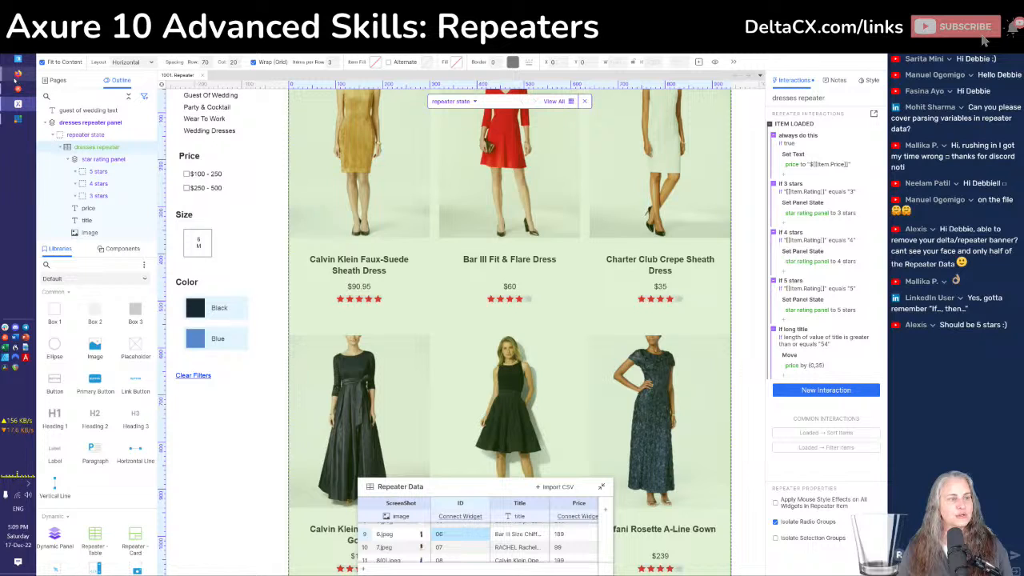
Switch to the prototype preview in Firefox, reload it, and review the dress items' images, titles, prices and stars down to the footer
mouse_move(17, 75)
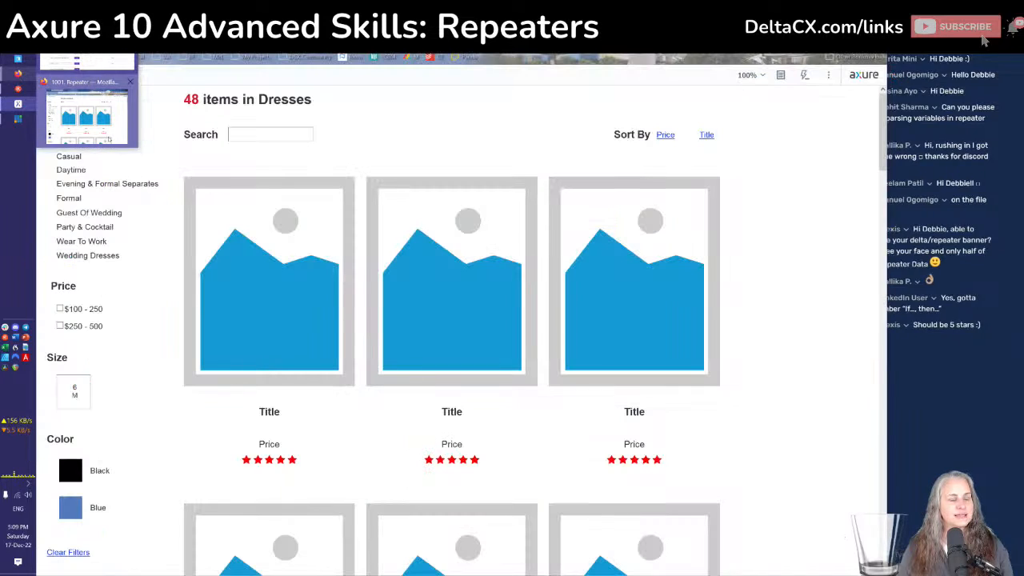
click(108, 140)
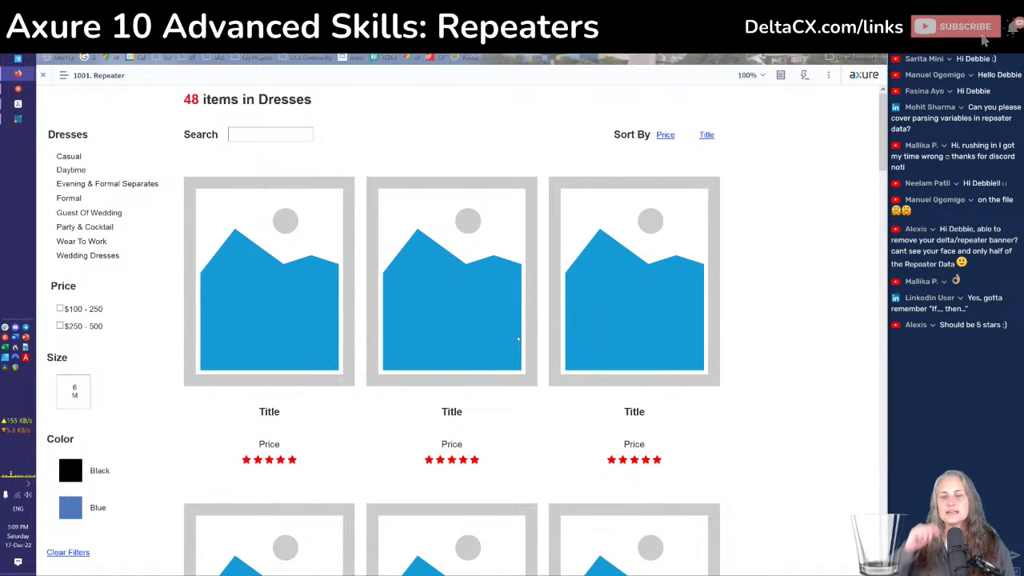
key(F5)
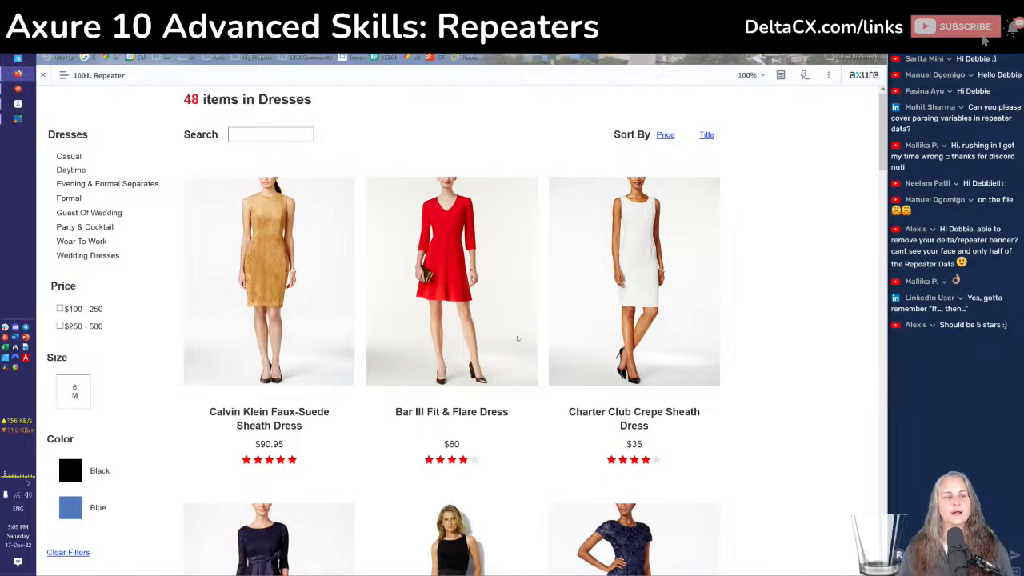
scroll(516, 338, down, 12)
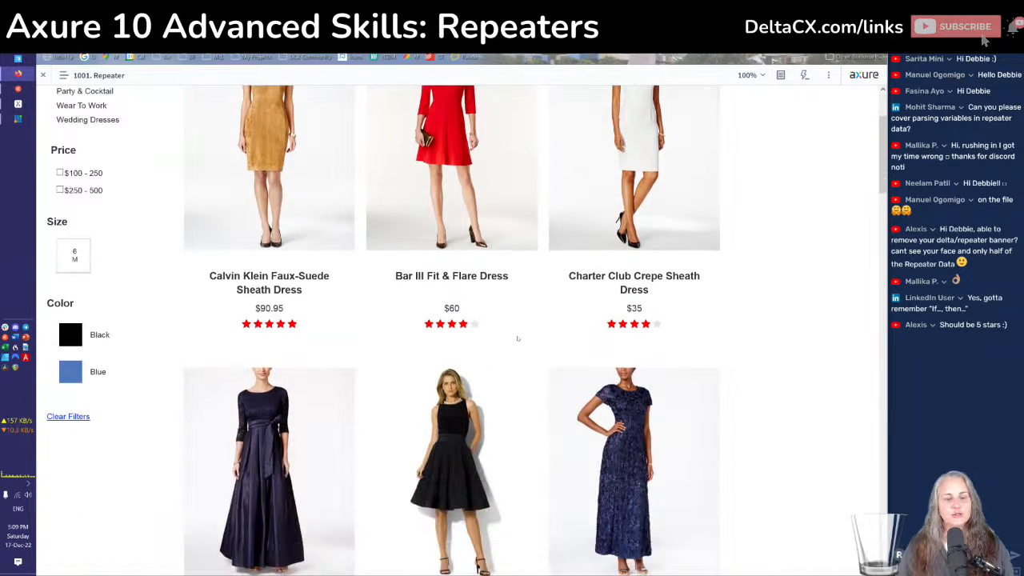
scroll(517, 338, down, 15)
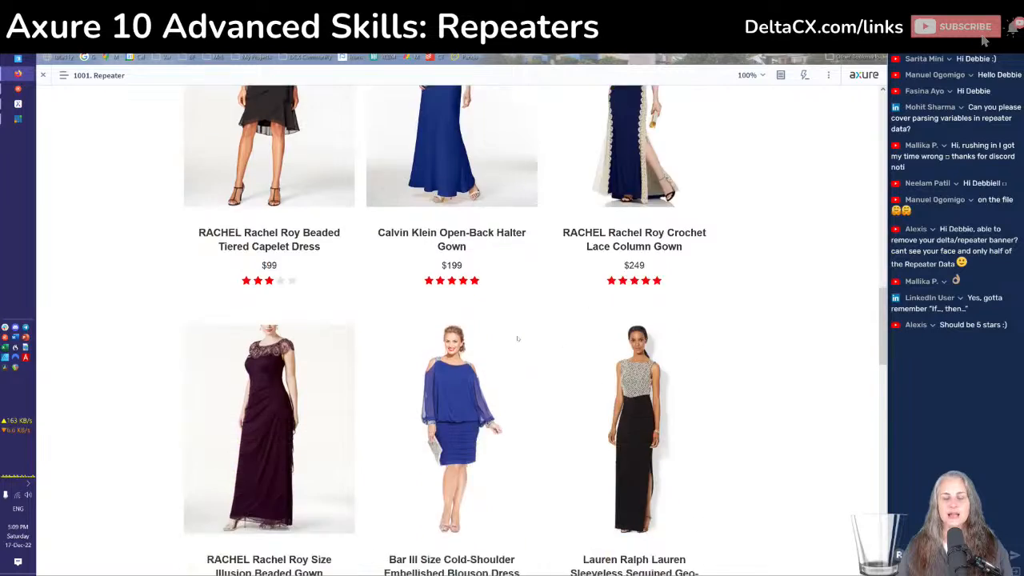
scroll(516, 338, down, 3)
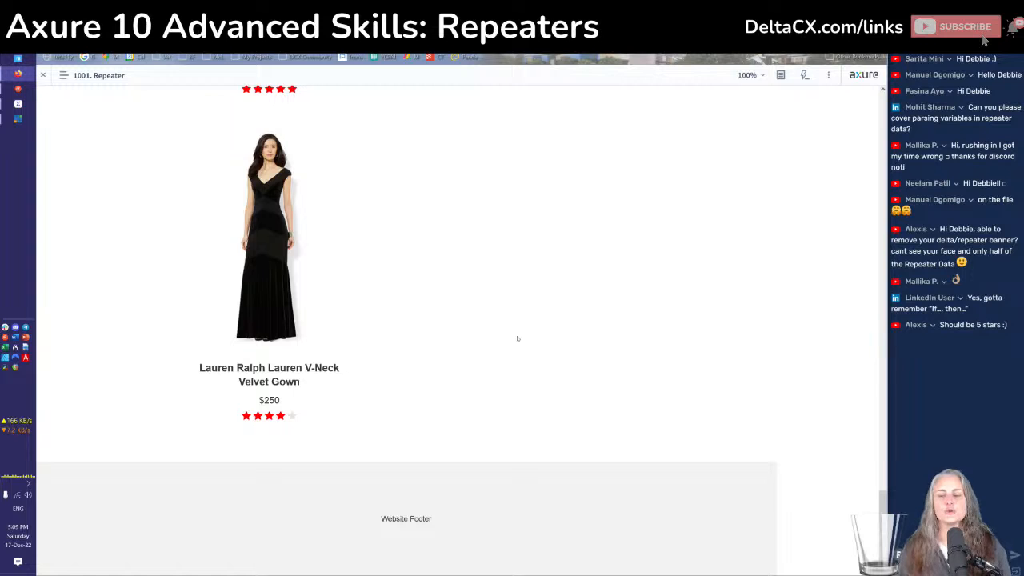
scroll(518, 338, up, 5)
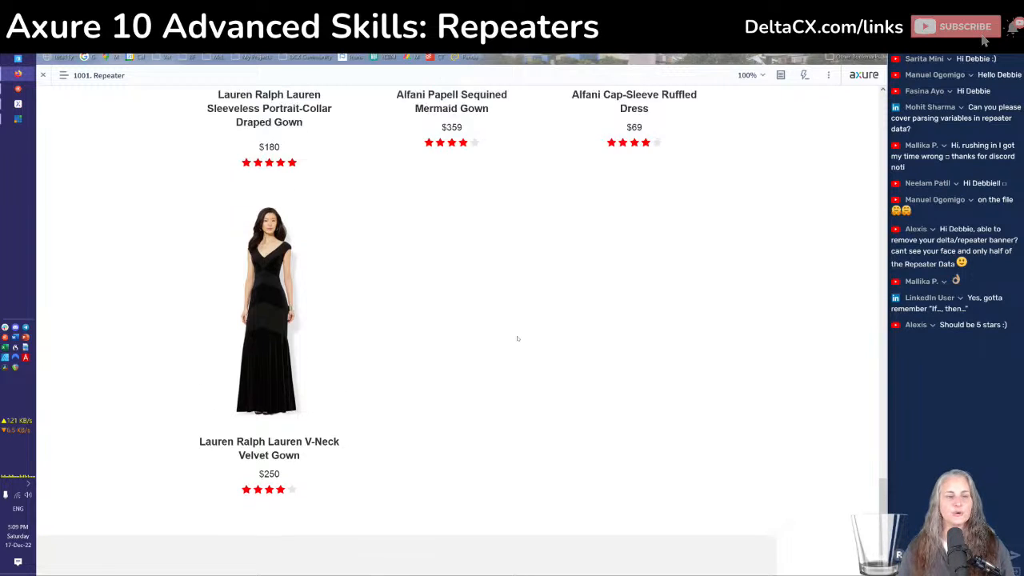
scroll(518, 338, up, 15)
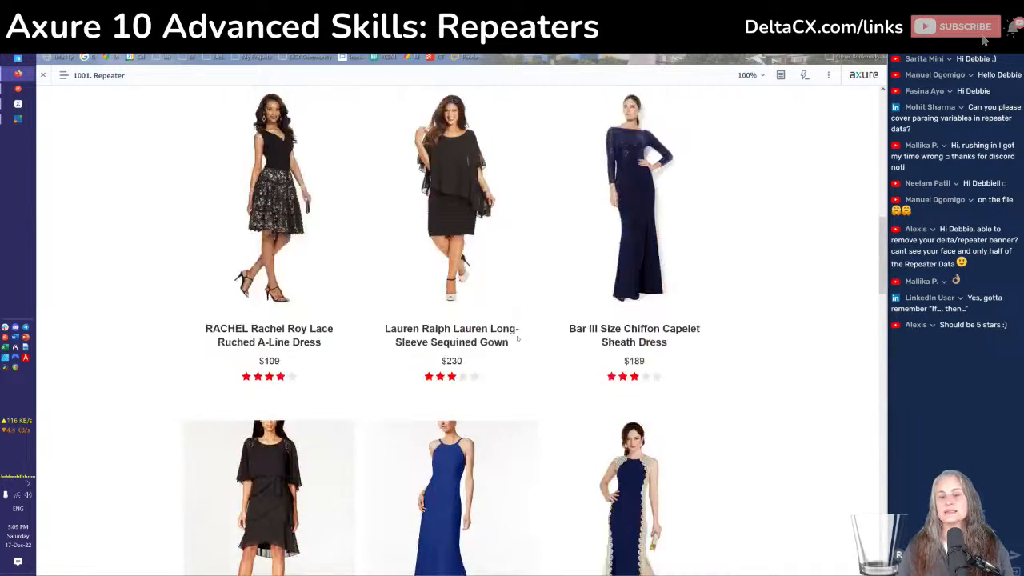
scroll(518, 338, up, 10)
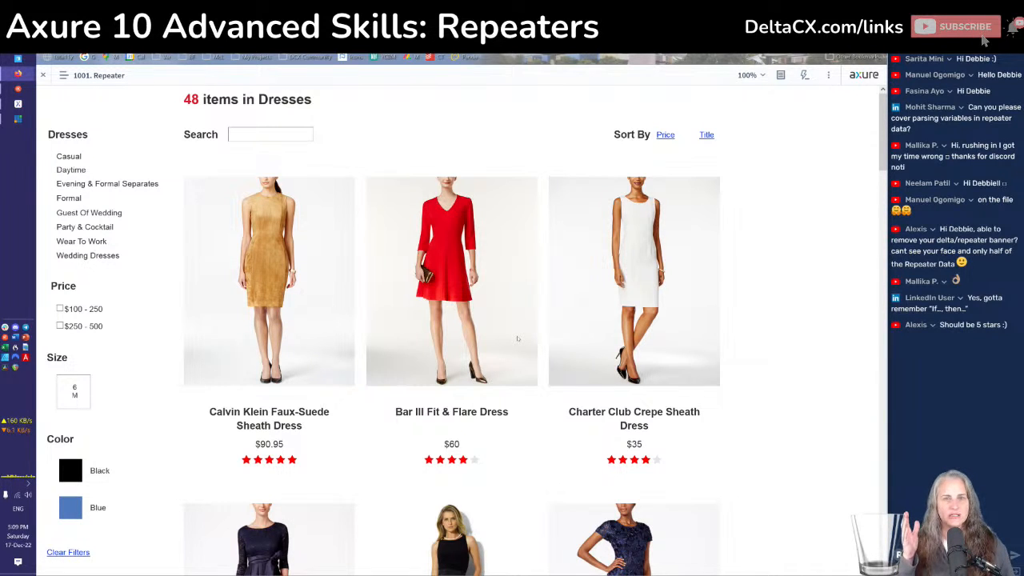
Return to Axure, deselect the dresses repeater, and show the page's style settings
key(alt+Tab)
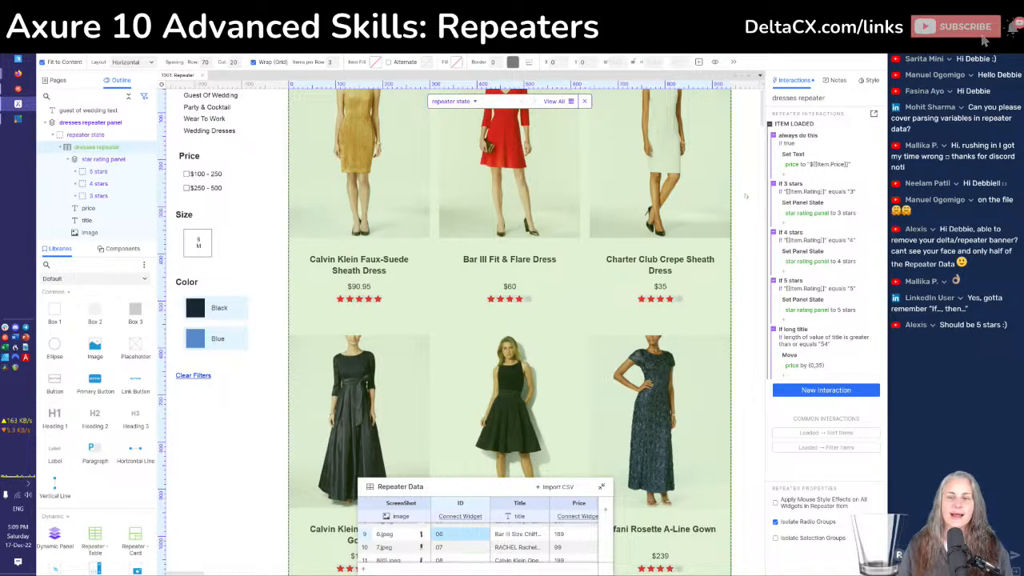
click(747, 194)
click(745, 177)
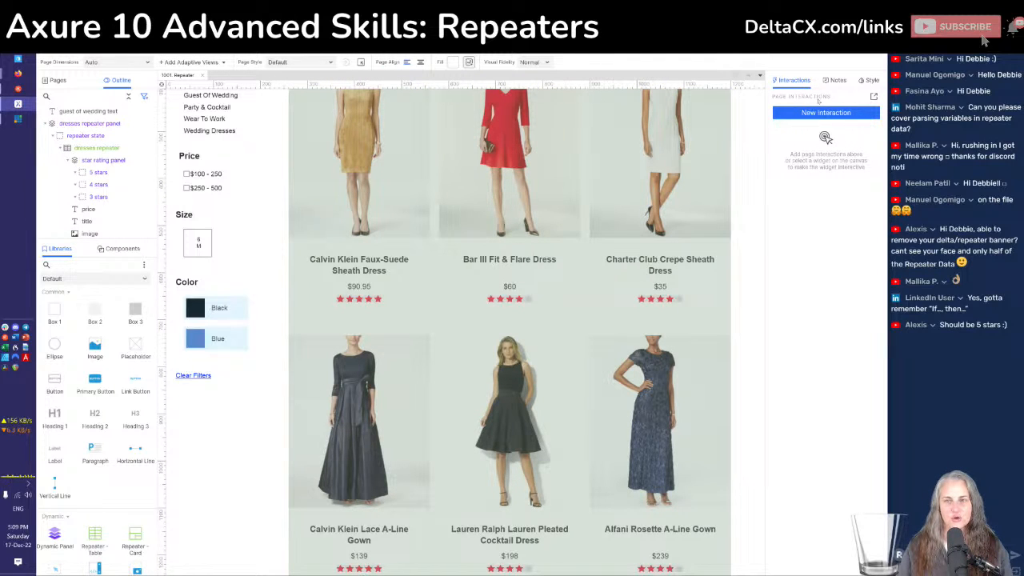
click(870, 81)
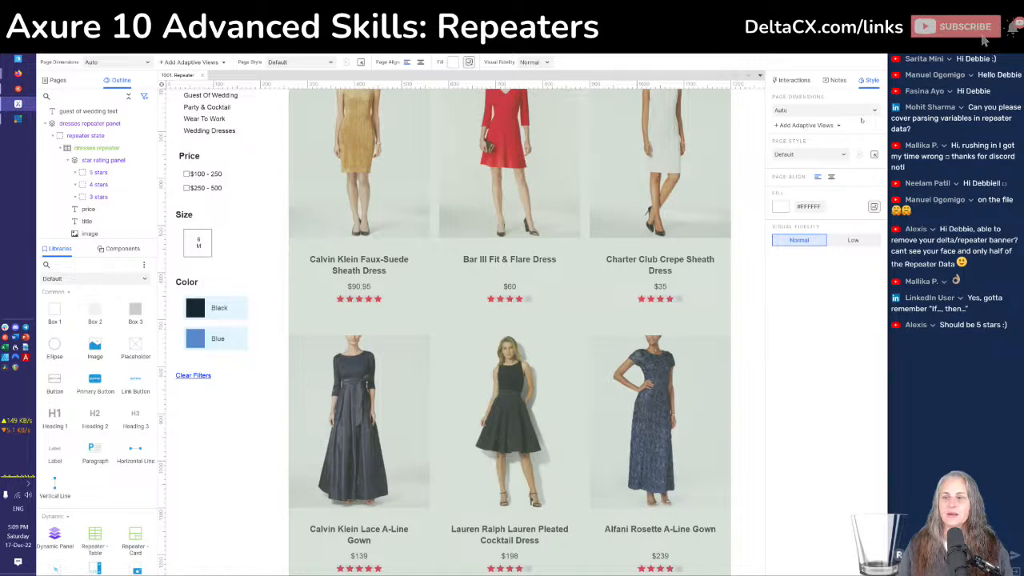
Set the page alignment to centered, reload the prototype preview in the browser, and return to Axure
click(832, 177)
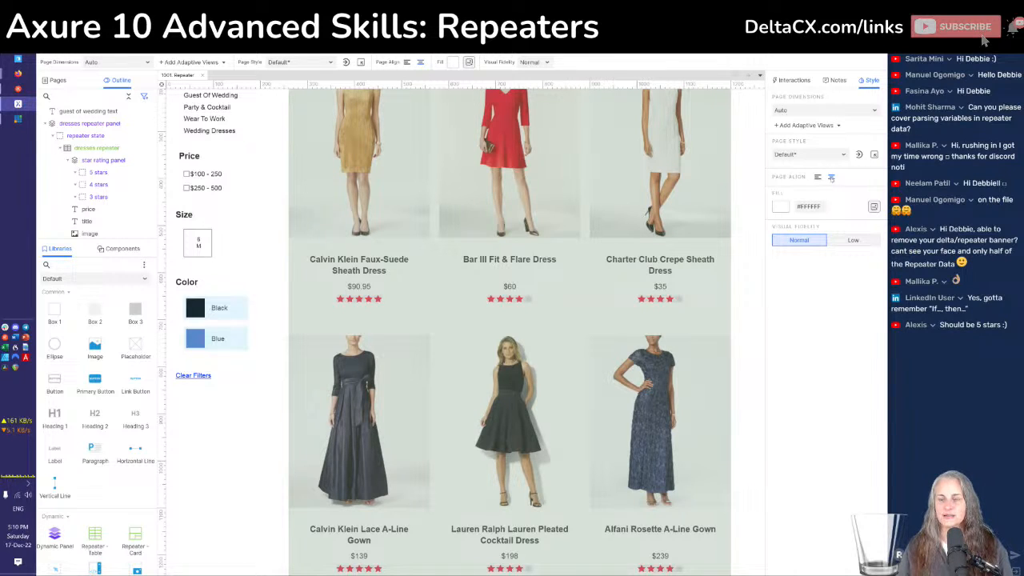
click(782, 82)
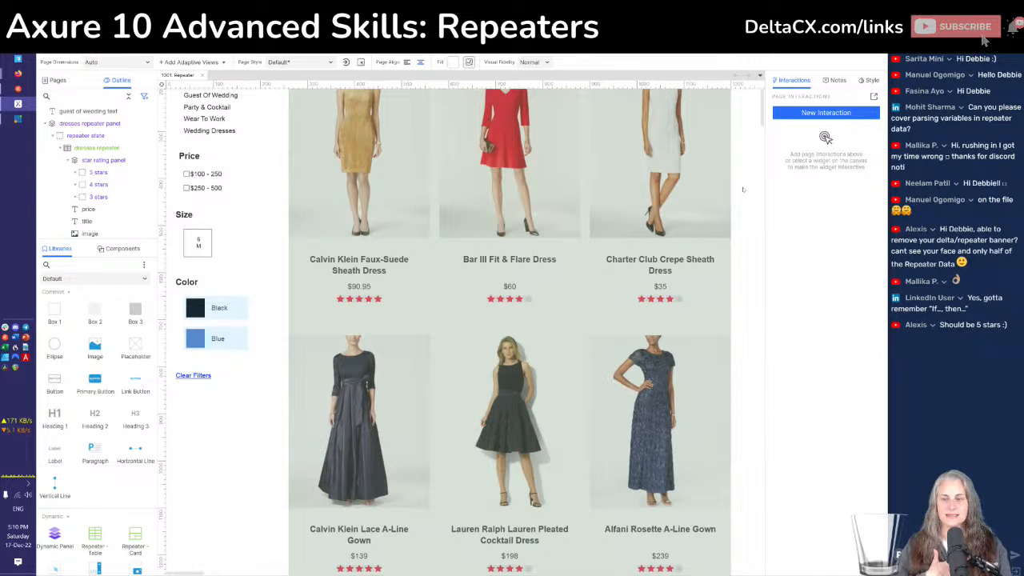
key(alt+Tab)
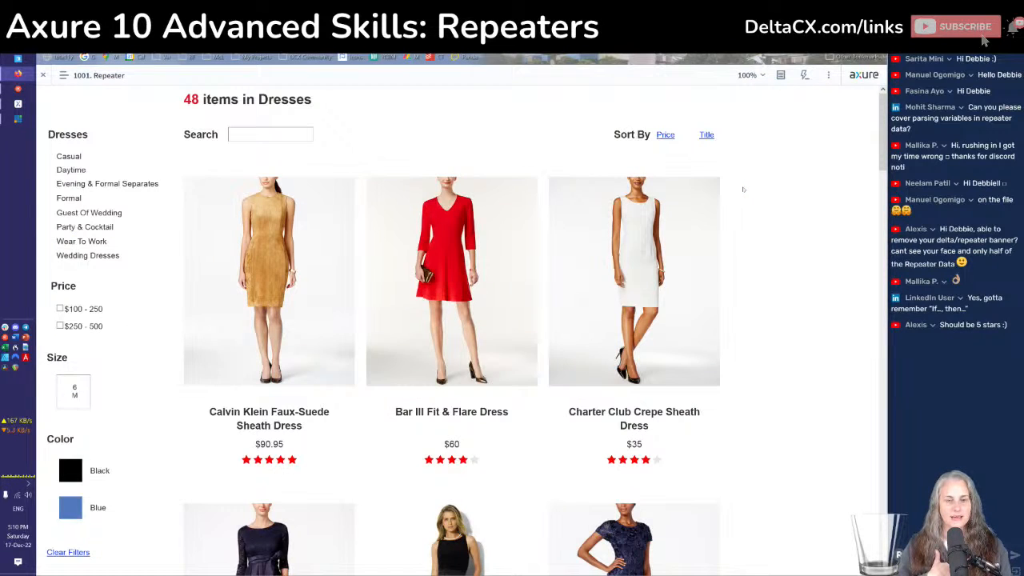
key(F5)
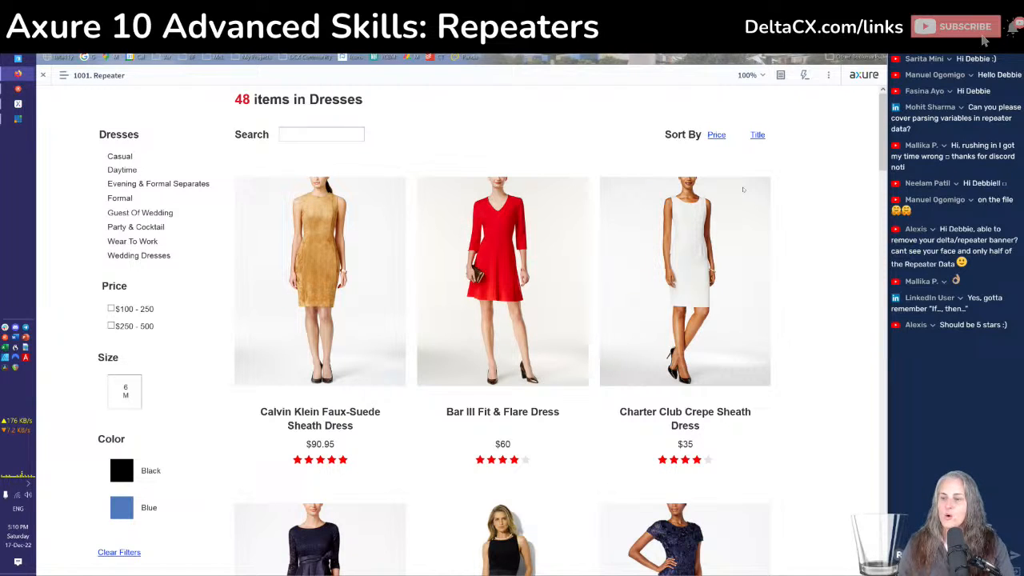
key(alt+Tab)
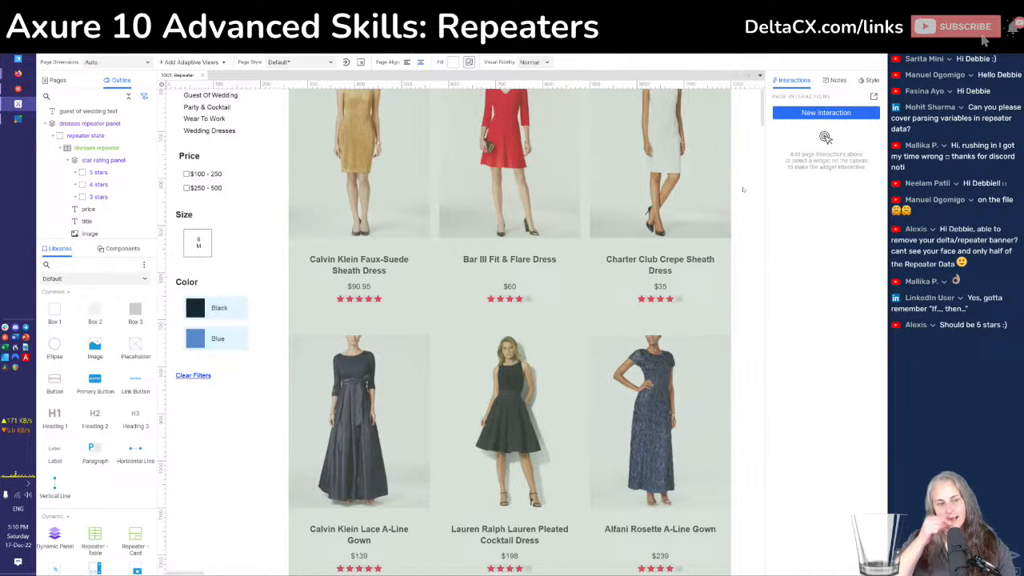
Give the 6M size box a Click or Tap interaction that sets this widget's selected value to true
scroll(237, 253, up, 3)
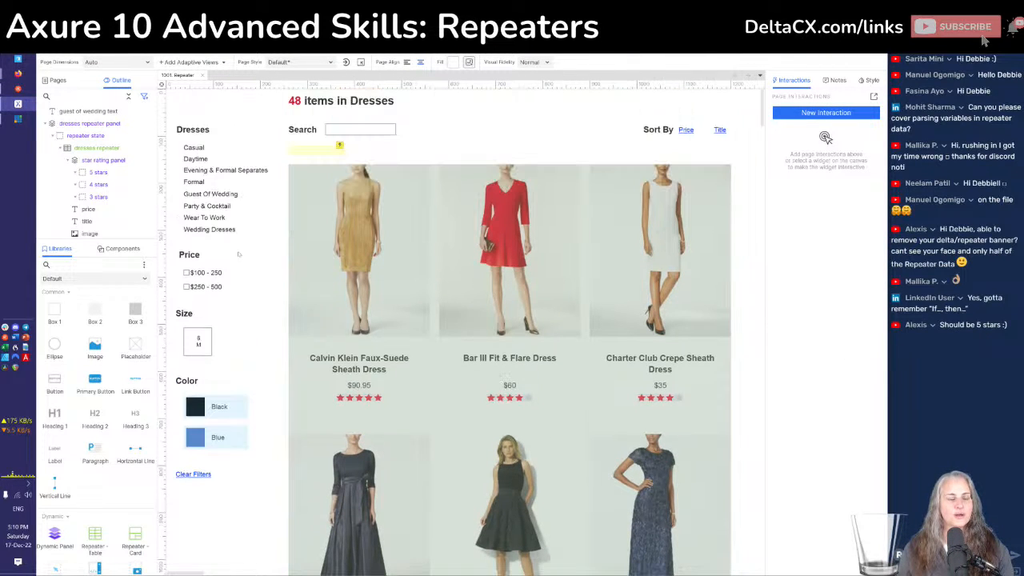
click(199, 343)
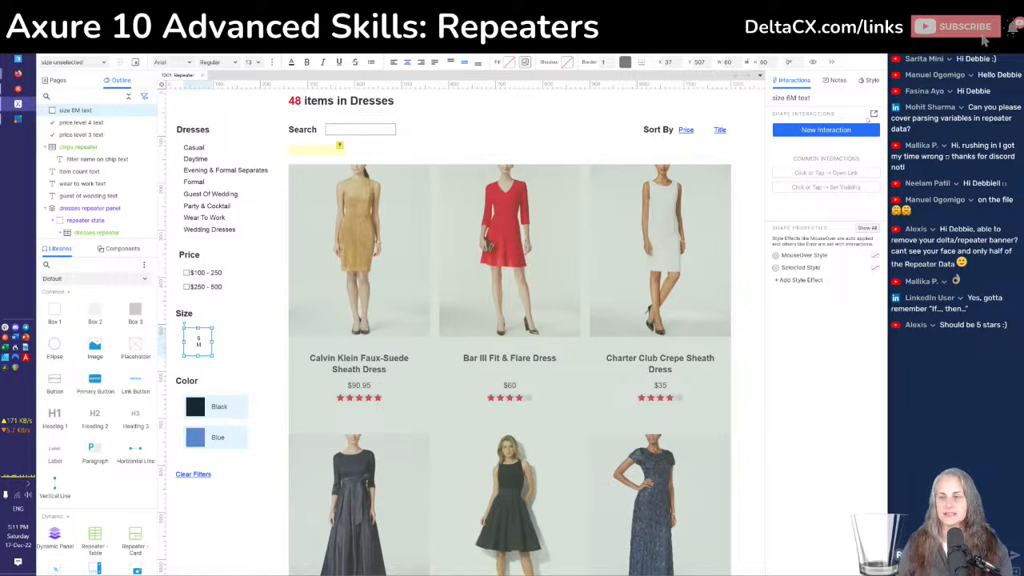
click(873, 115)
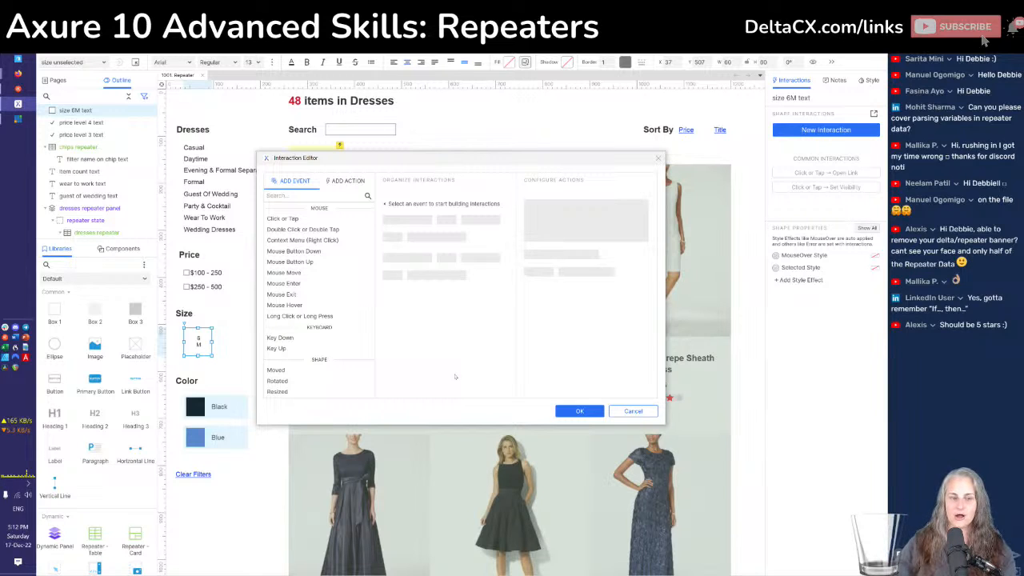
click(282, 218)
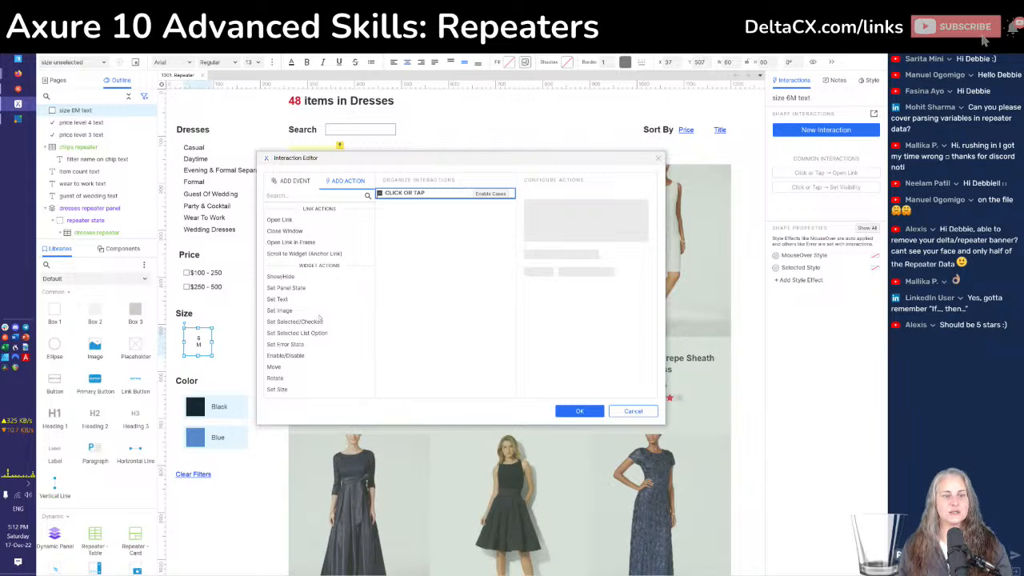
click(294, 321)
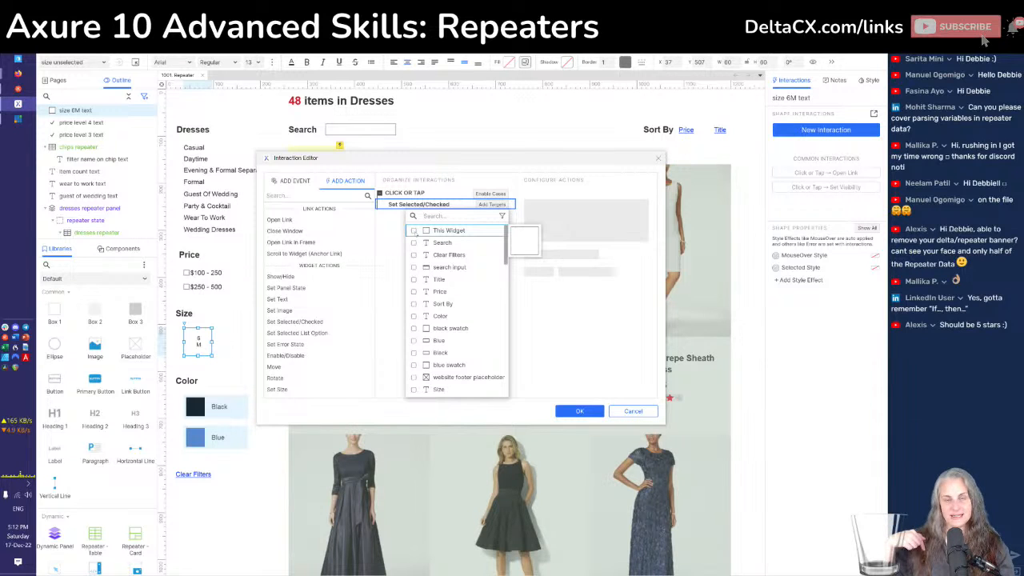
click(414, 231)
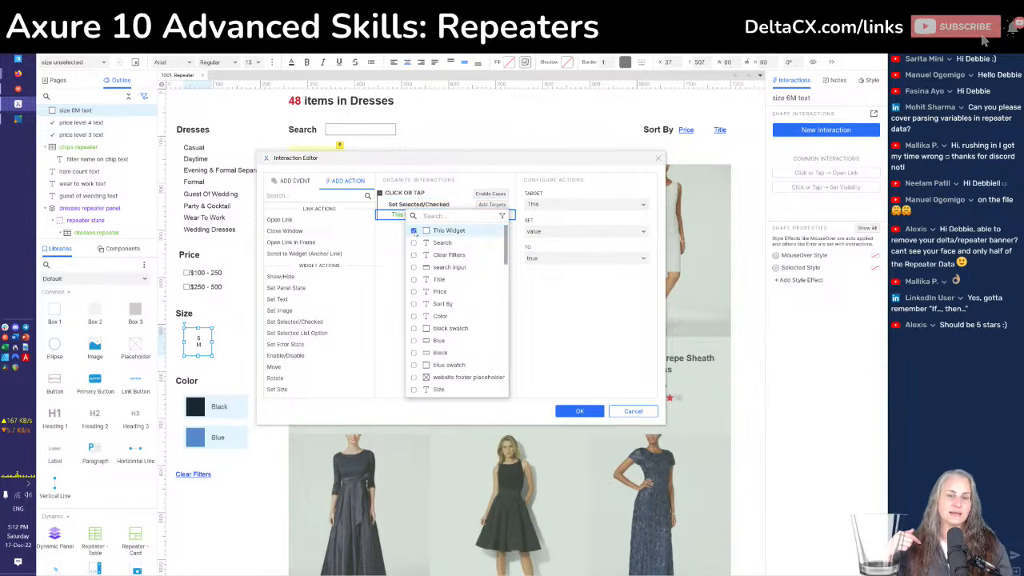
click(530, 282)
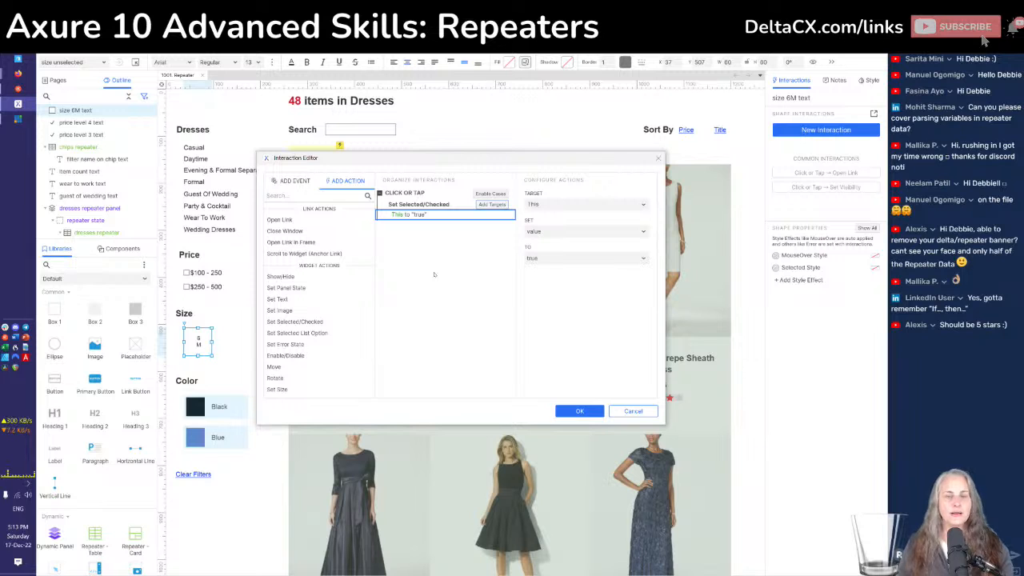
Add an Add Filter action targeting the dresses repeater to the size box's Click or Tap event
scroll(330, 328, down, 5)
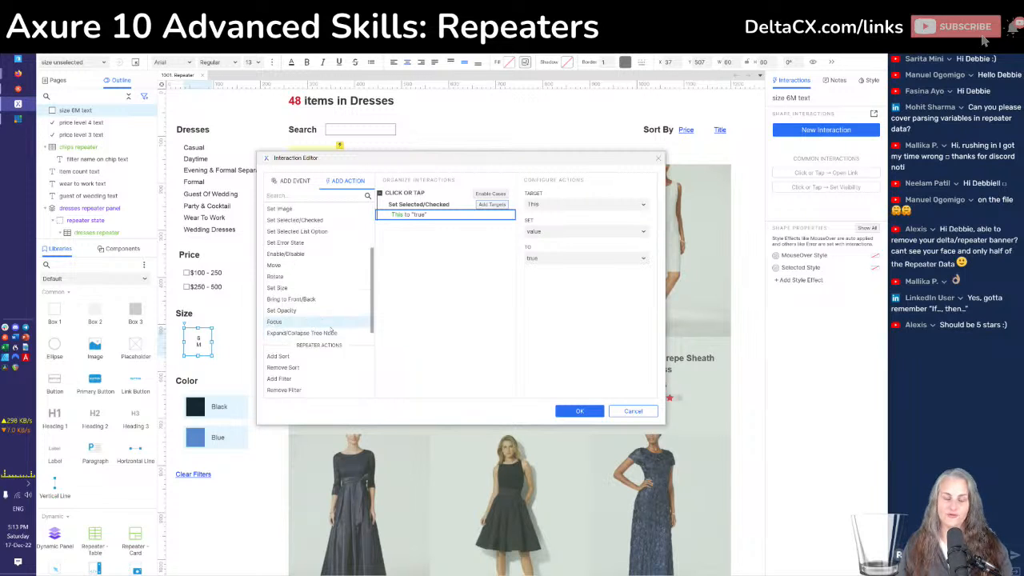
scroll(330, 328, up, 2)
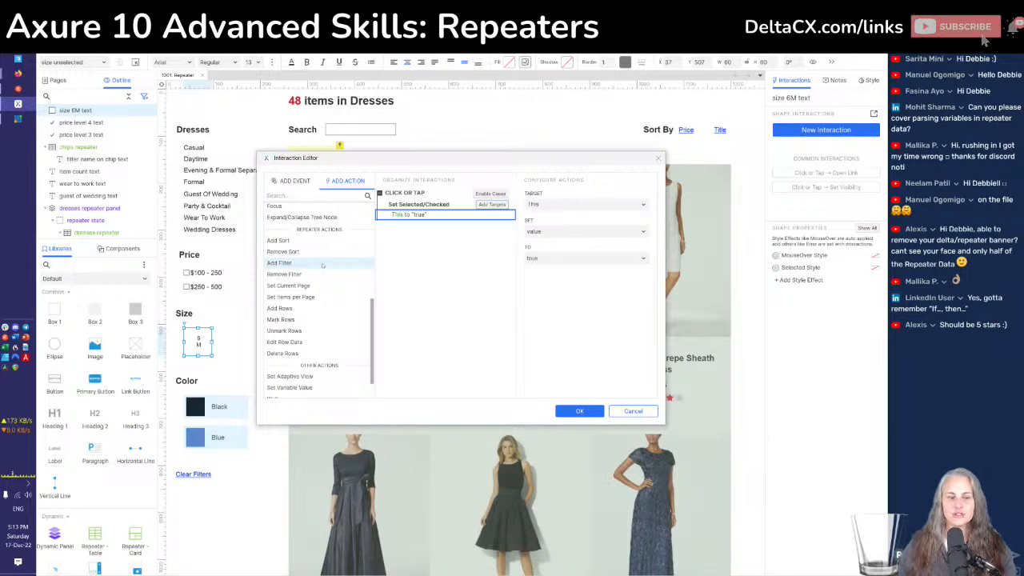
click(279, 262)
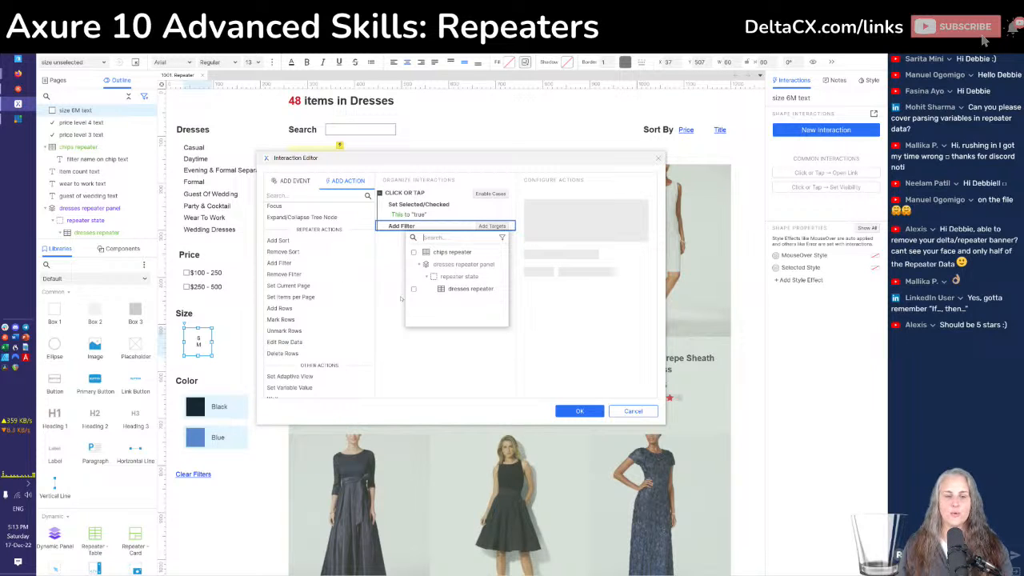
mouse_move(414, 290)
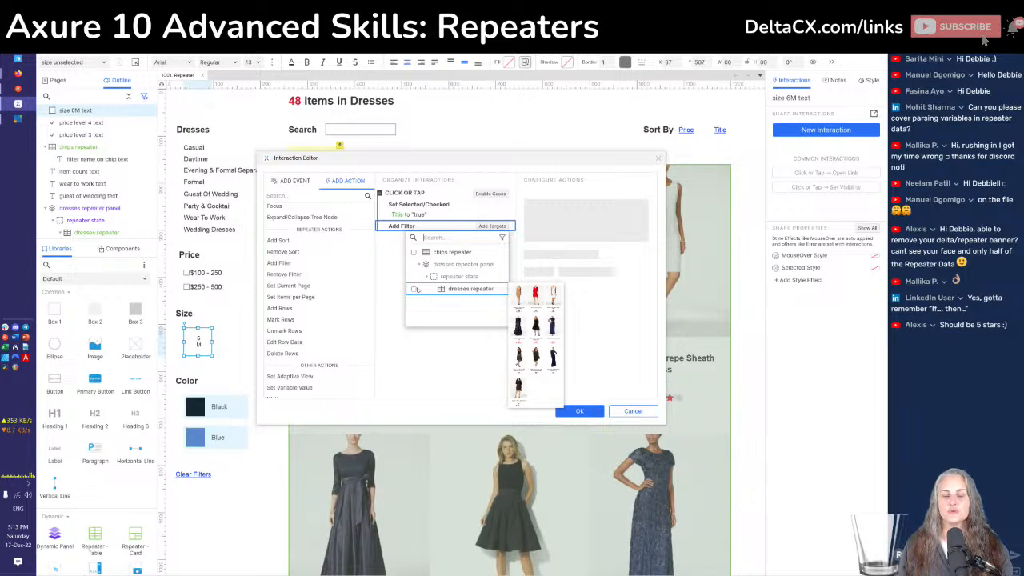
click(414, 289)
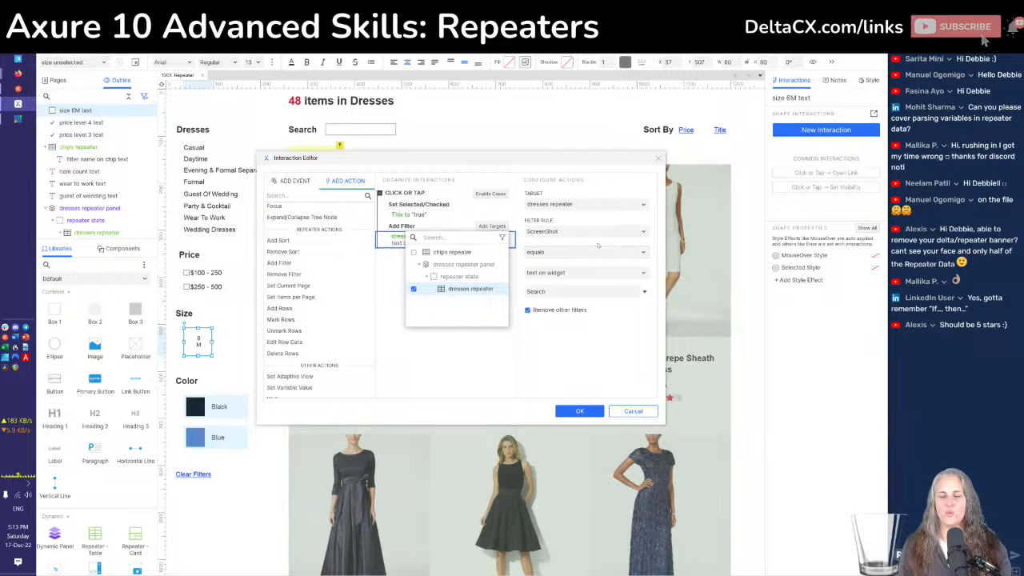
Set the dresses repeater's filter rule to the Sizes column with the contains condition
click(626, 236)
click(626, 232)
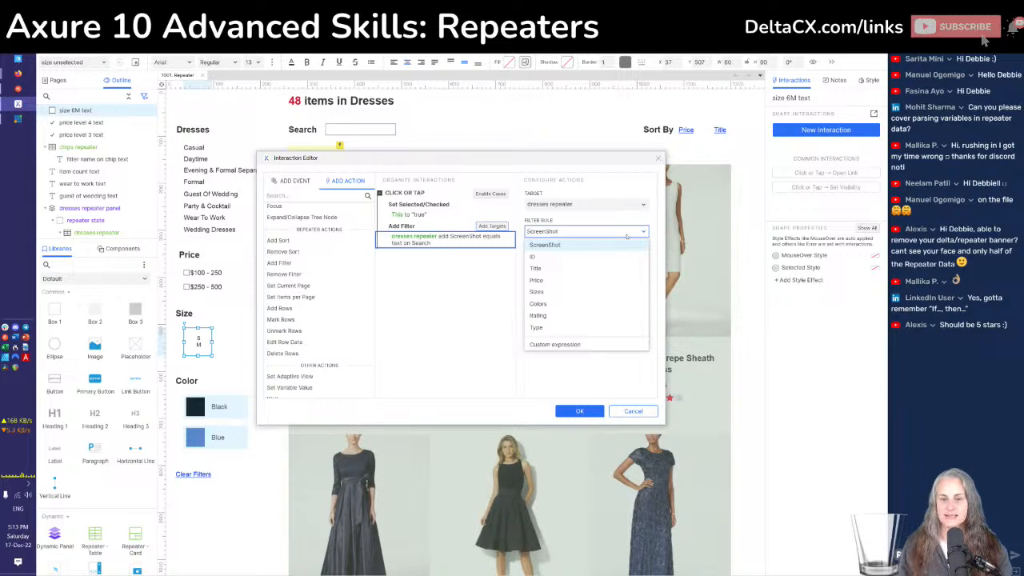
click(544, 293)
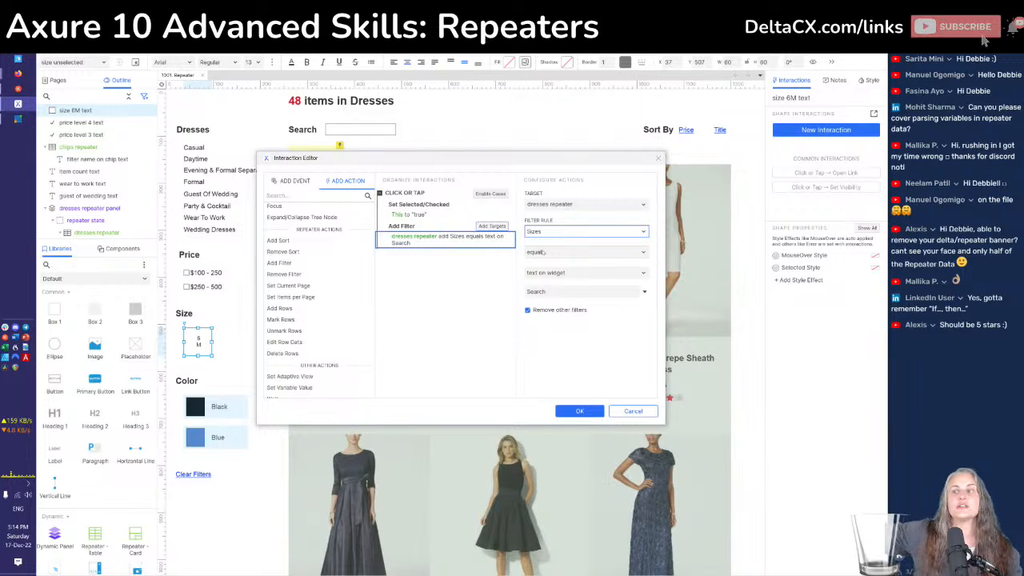
click(544, 252)
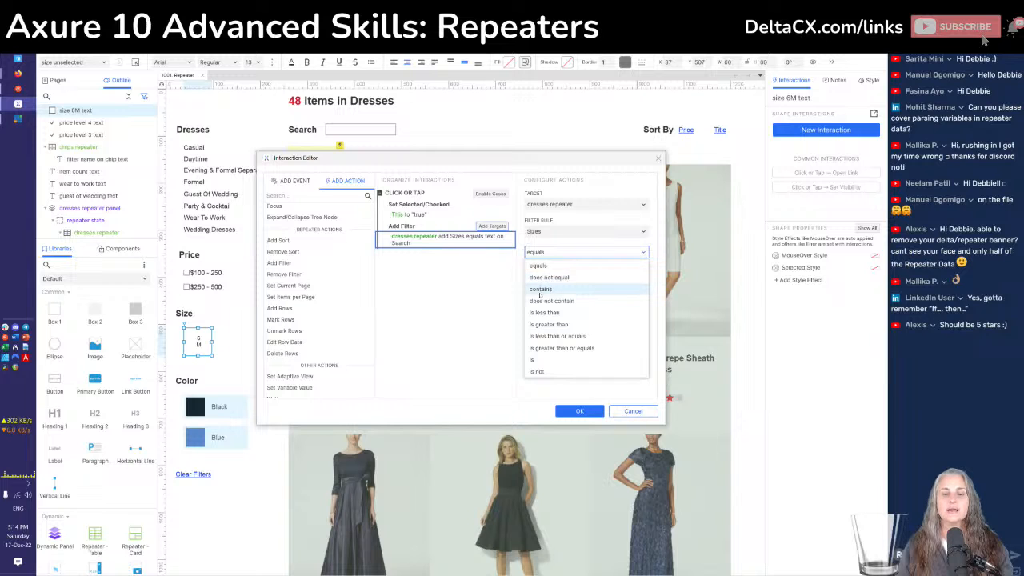
click(540, 289)
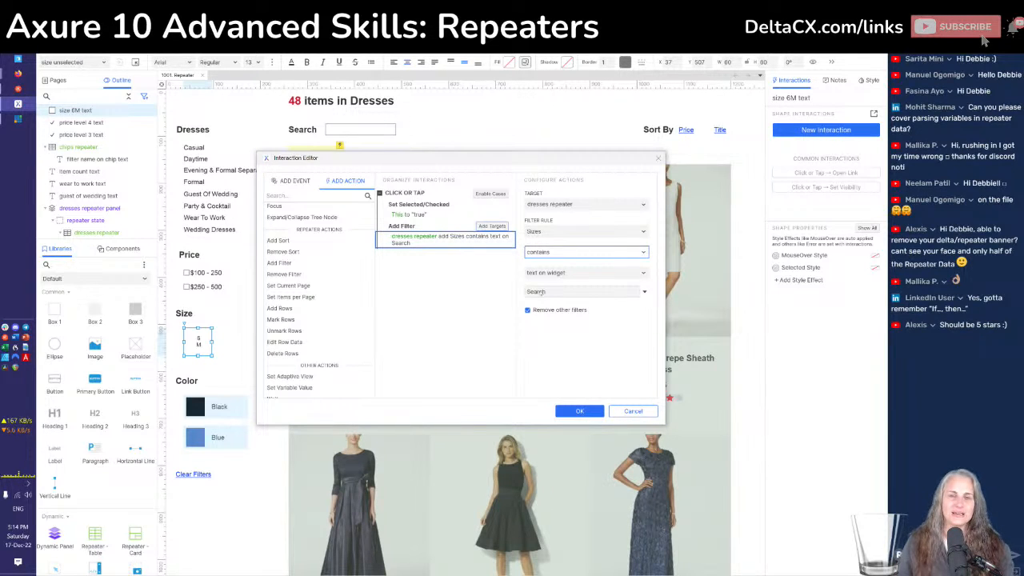
click(634, 276)
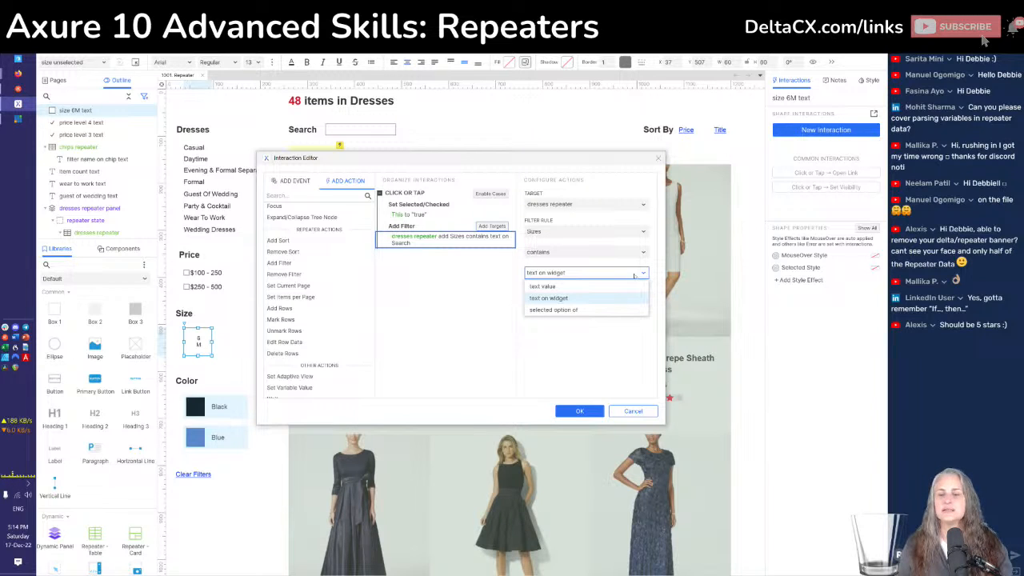
click(570, 297)
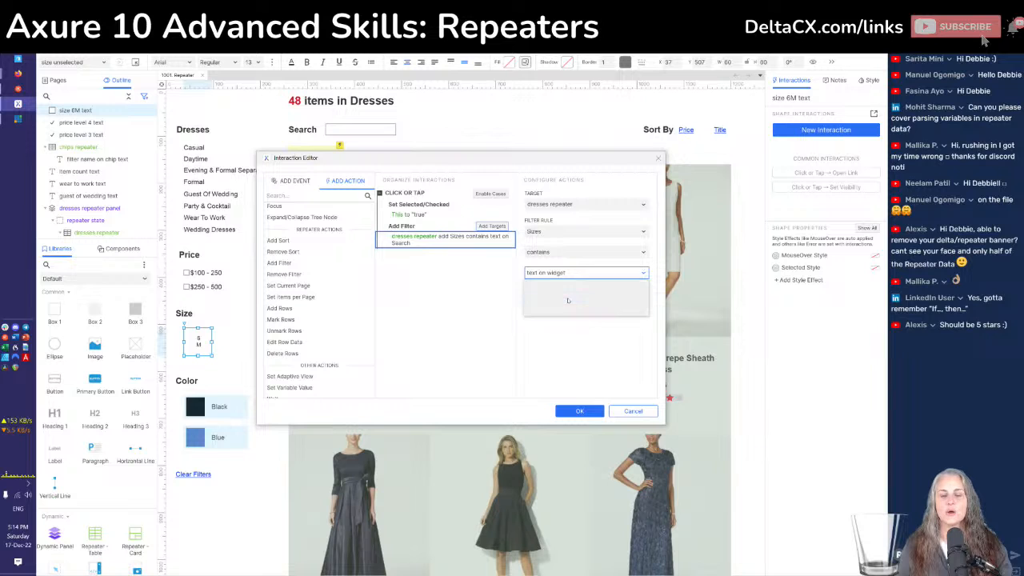
click(644, 292)
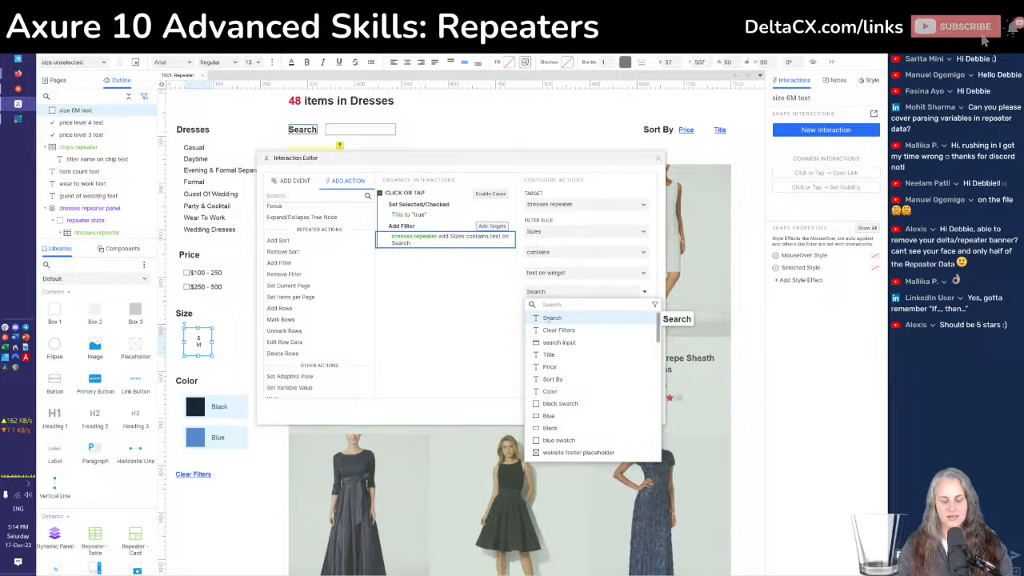
text(this)
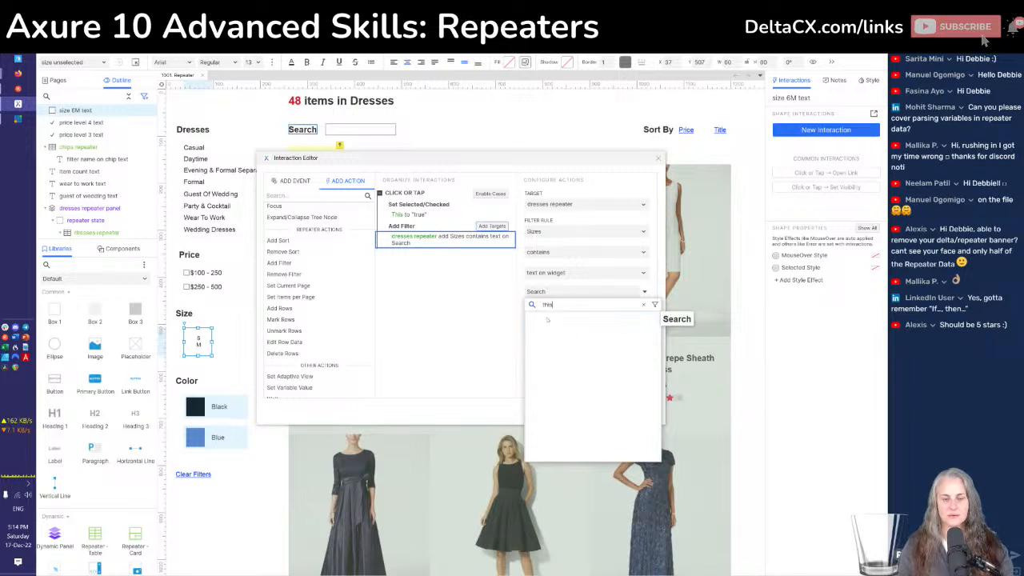
click(496, 313)
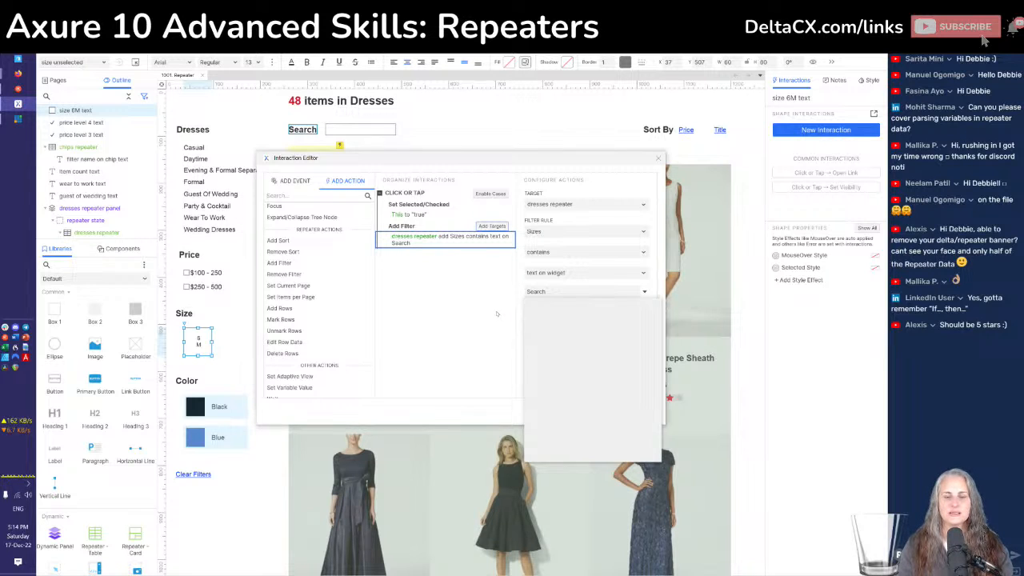
click(606, 272)
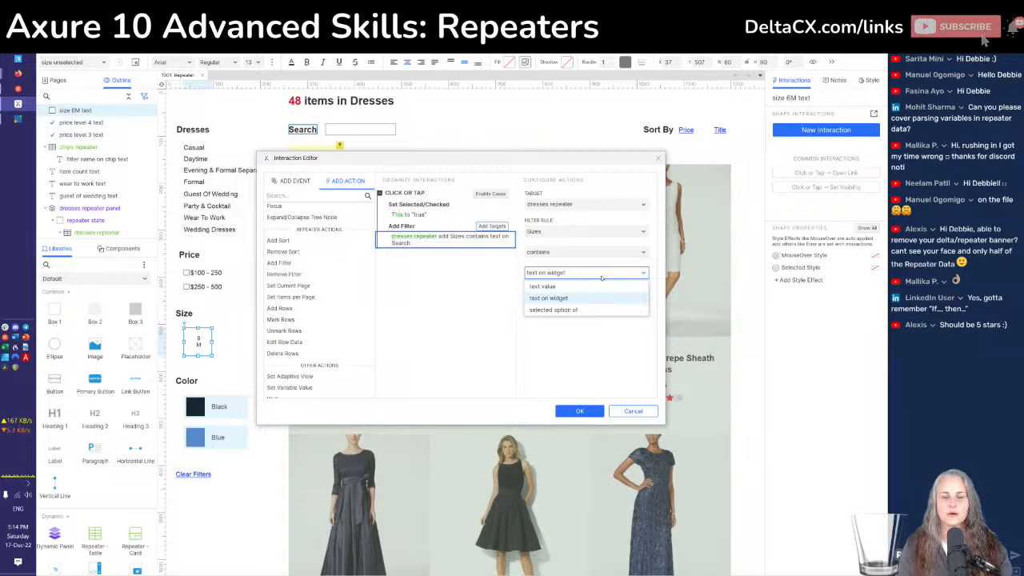
click(520, 302)
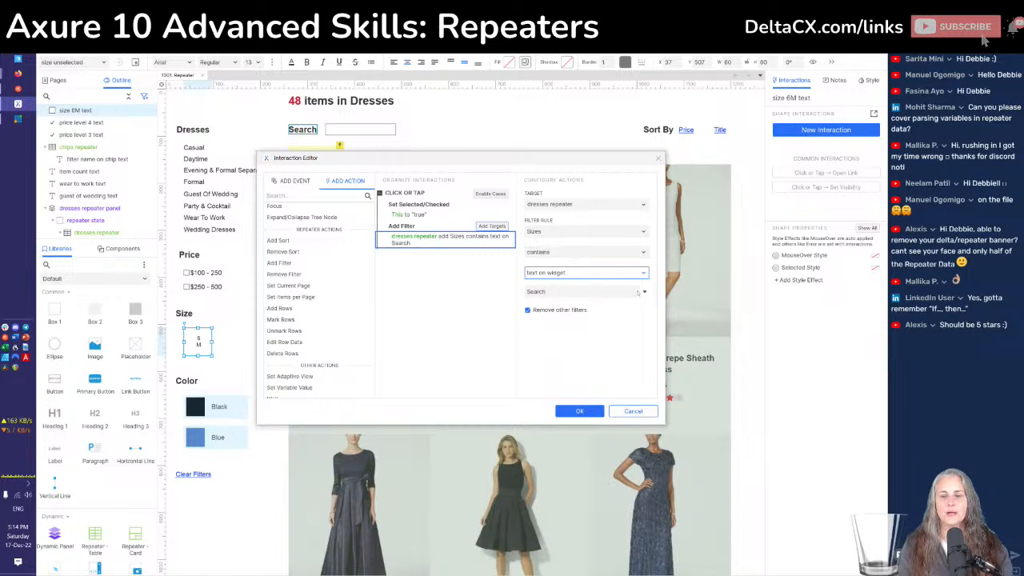
Make the Sizes filter compare against a text value of 6
click(581, 273)
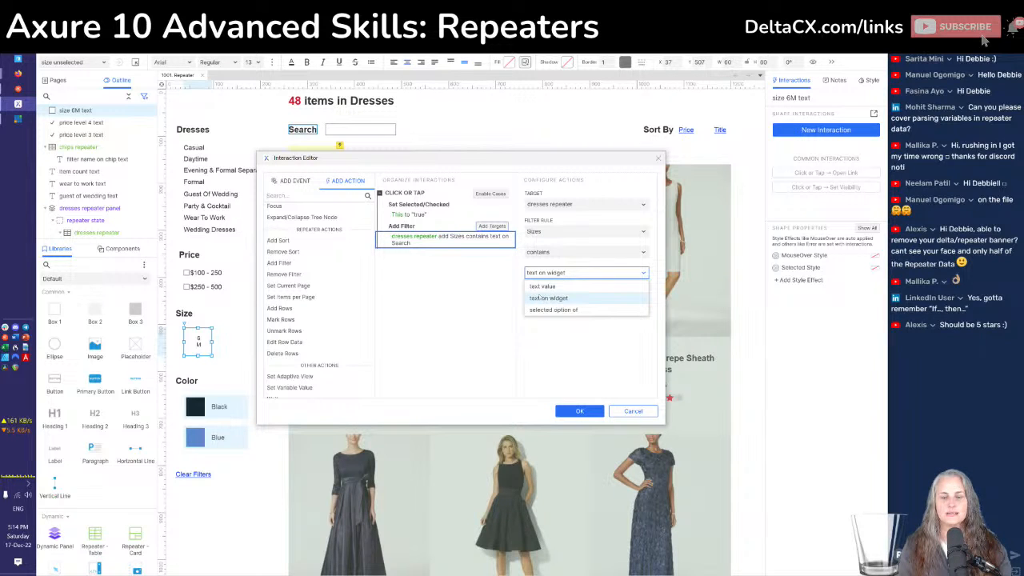
click(539, 287)
click(543, 293)
text(6)
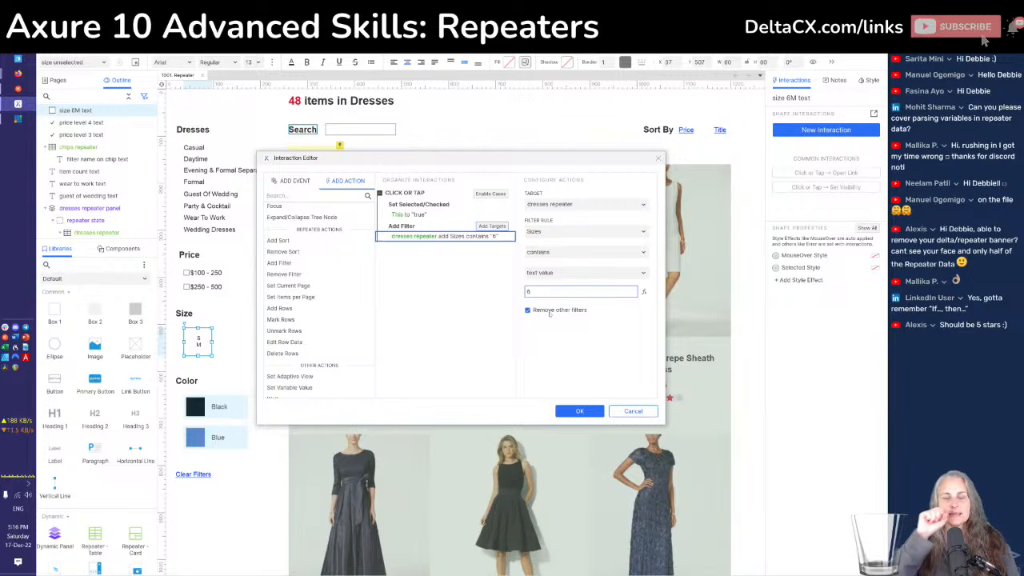
Stop the Sizes filter from removing other filters, compare the combination modes, and choose match all
click(550, 313)
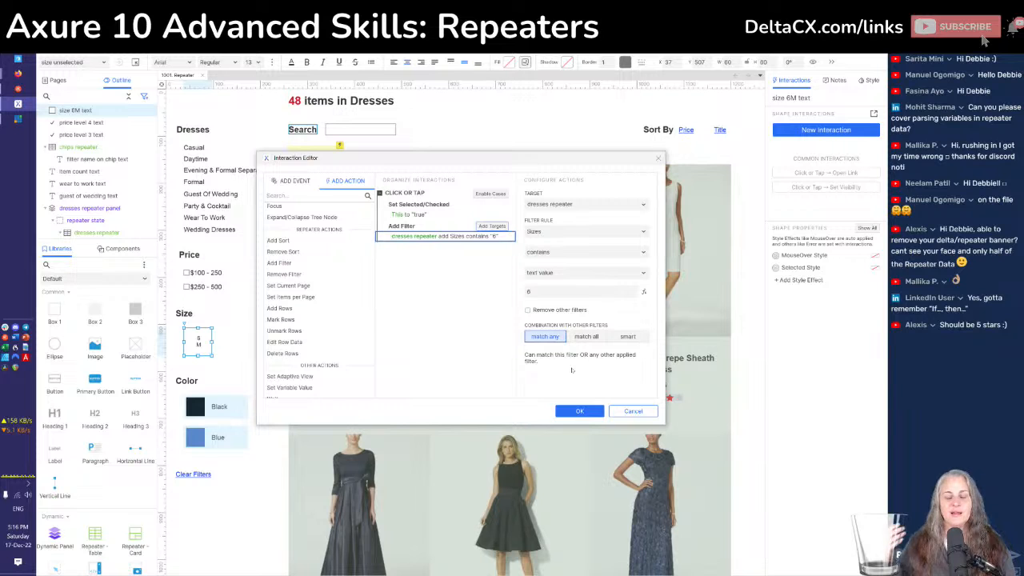
click(585, 337)
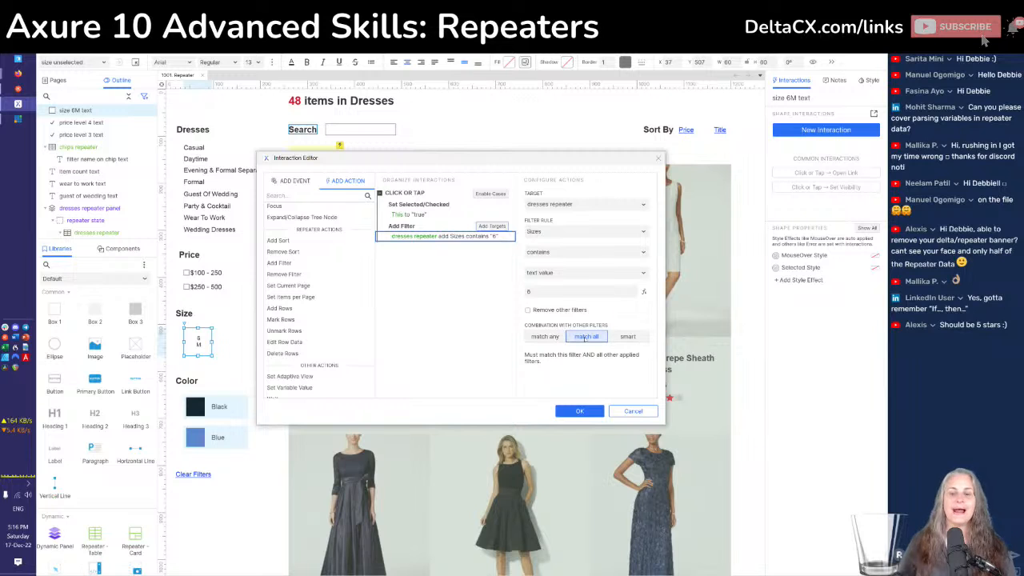
click(625, 338)
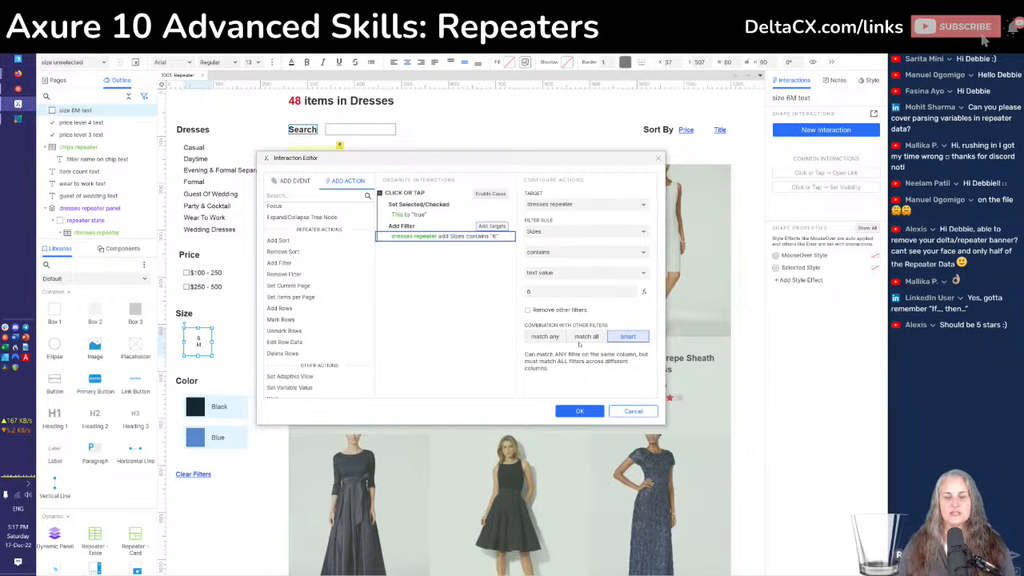
click(536, 337)
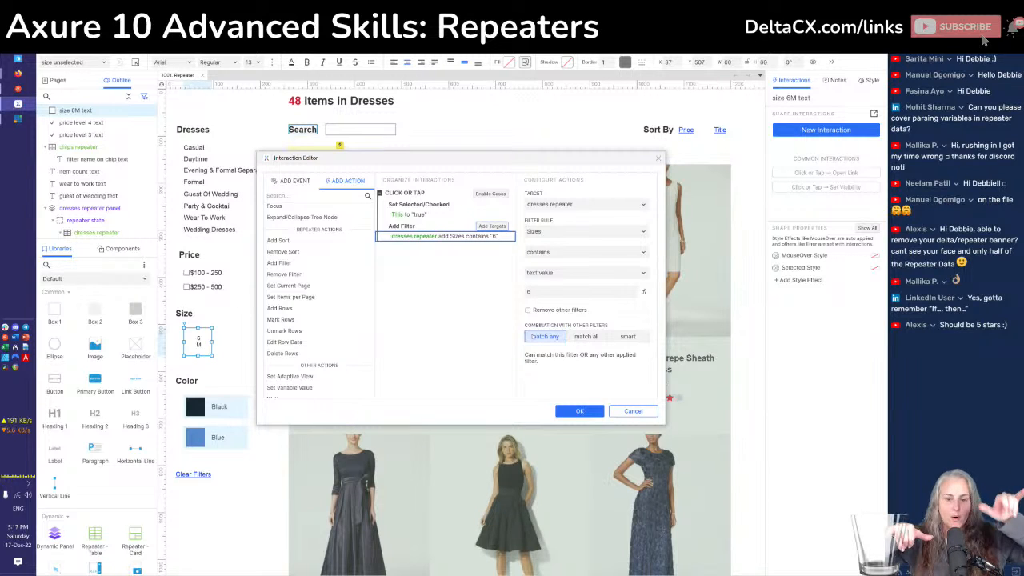
click(587, 336)
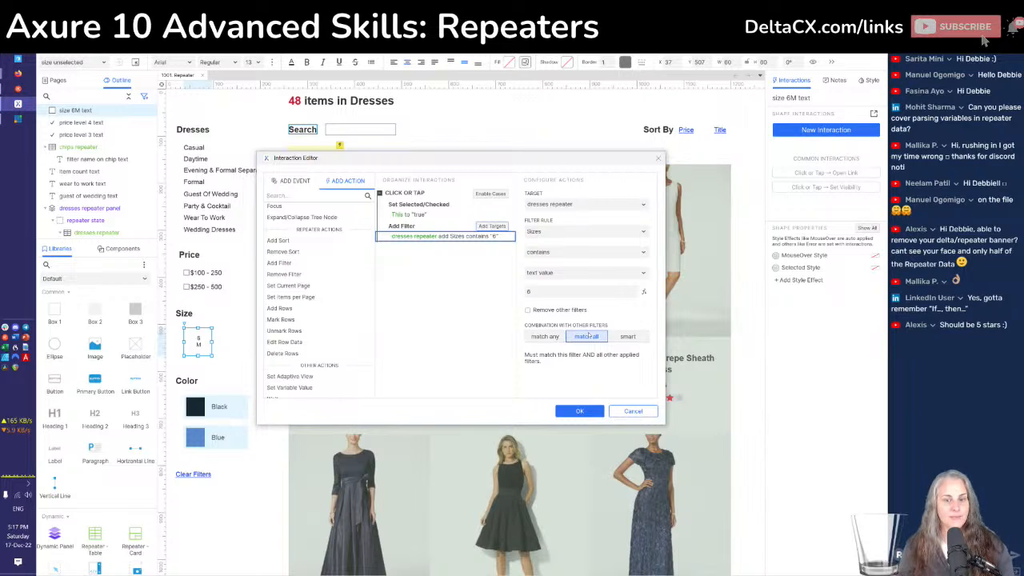
Set the Sizes filter's combination with other filters to smart and save the size box's interactions
click(629, 336)
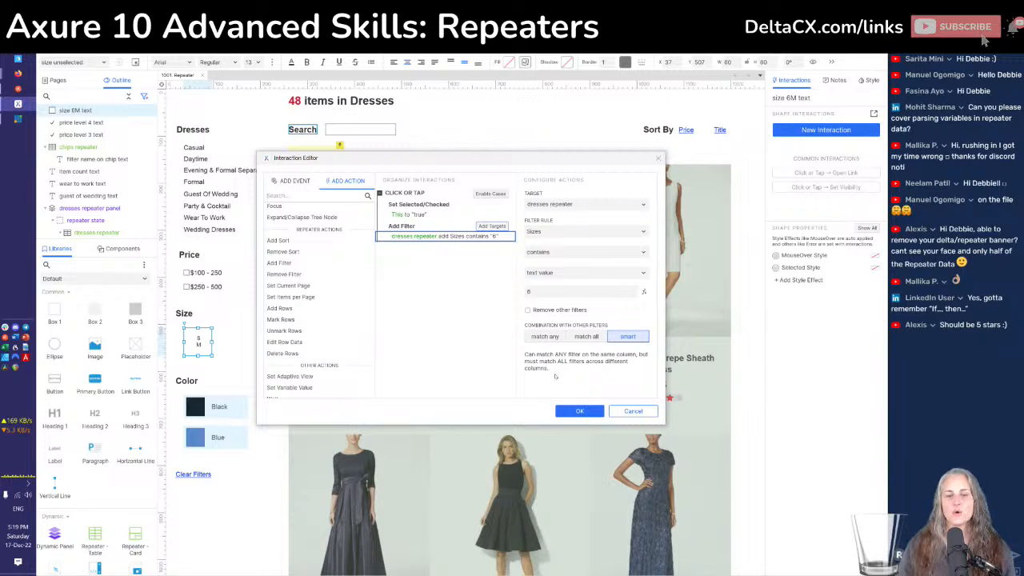
click(579, 409)
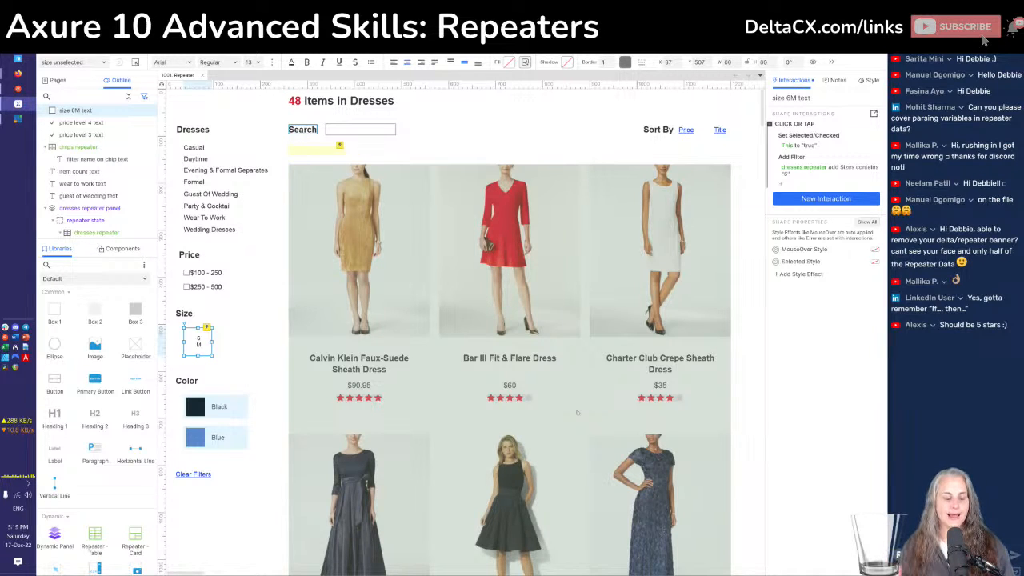
Switch to the Firefox preview, reload the prototype and apply the 6M size filter
key(alt+Tab)
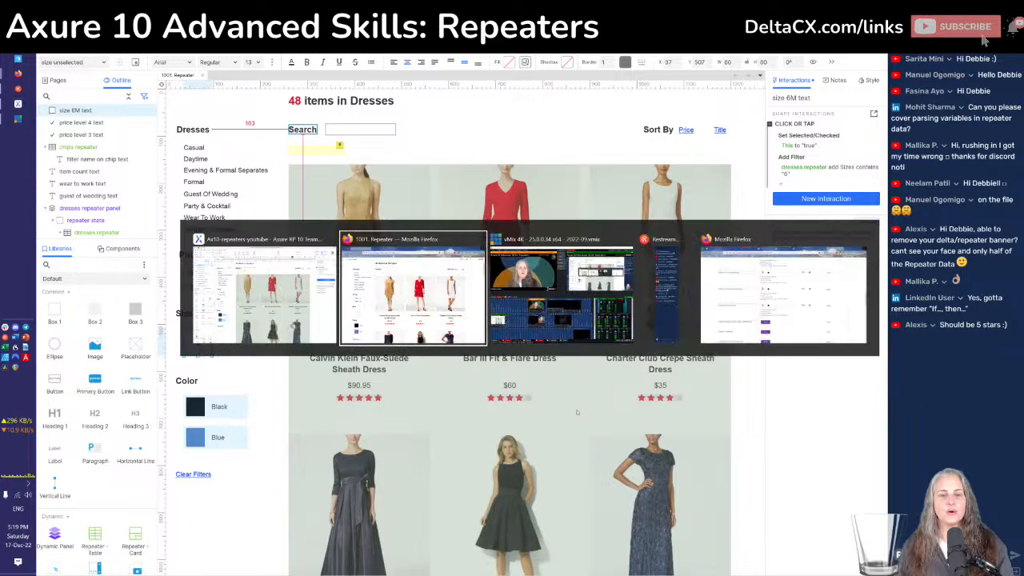
key(alt+Tab)
key(F5)
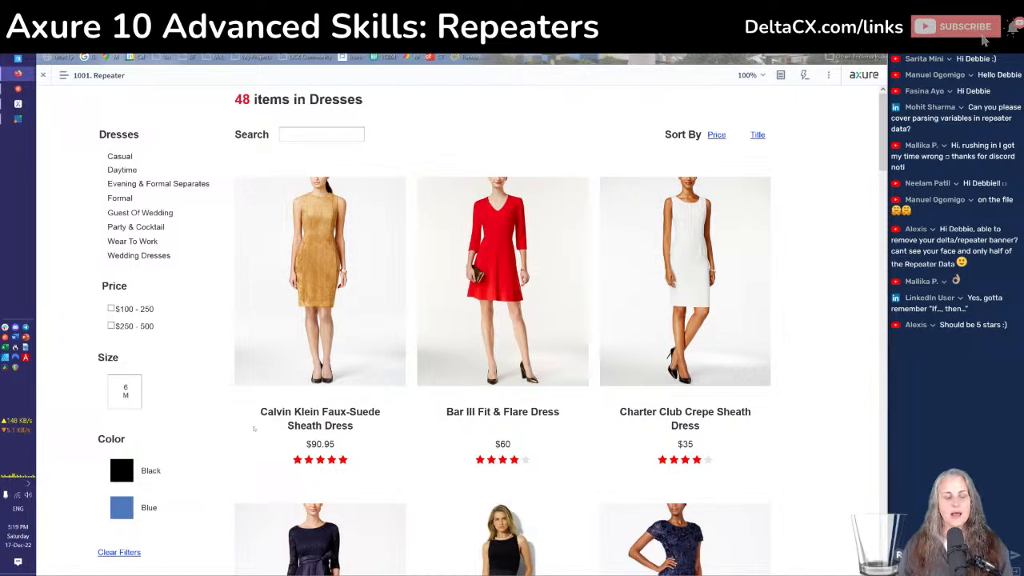
click(116, 391)
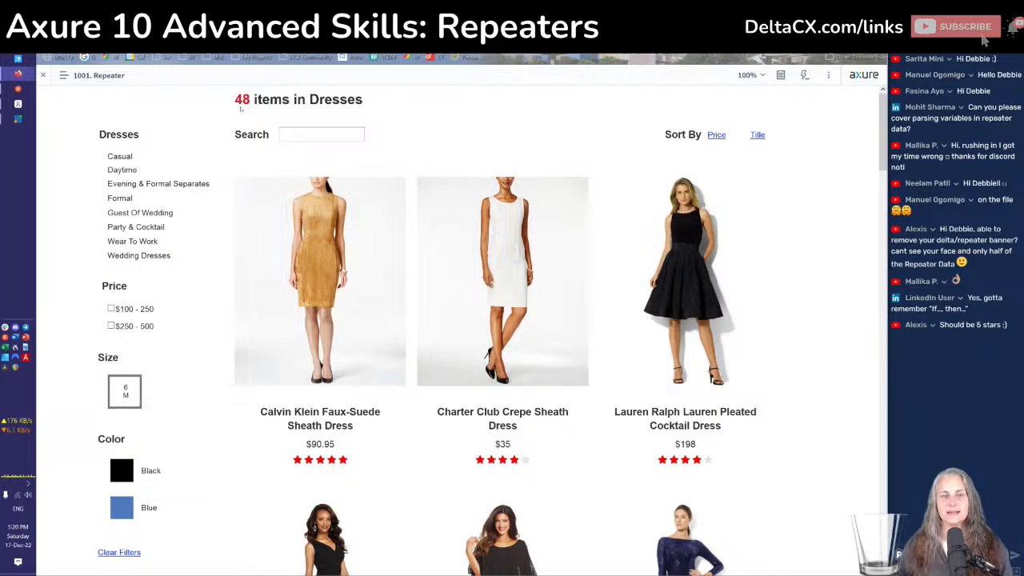
Examine the full list of dresses filtered by size 6M, down to the website footer and back to the item count
scroll(480, 328, down, 4)
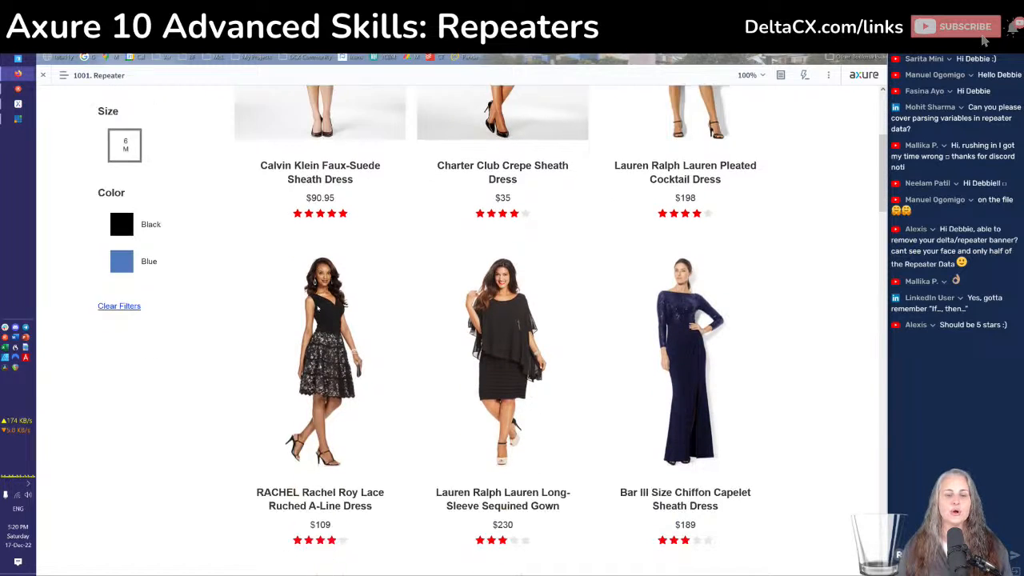
scroll(480, 328, down, 15)
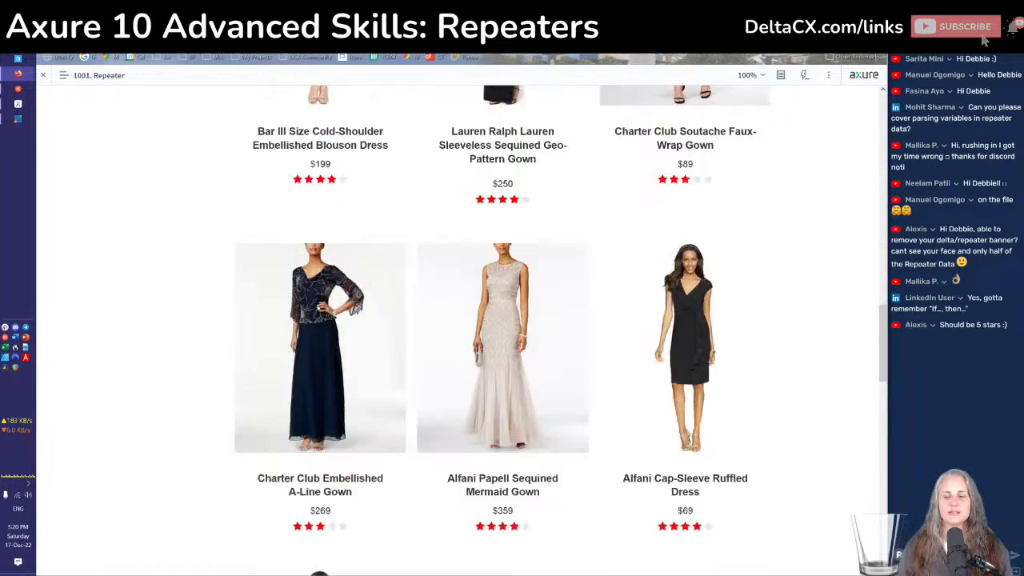
scroll(317, 308, down, 6)
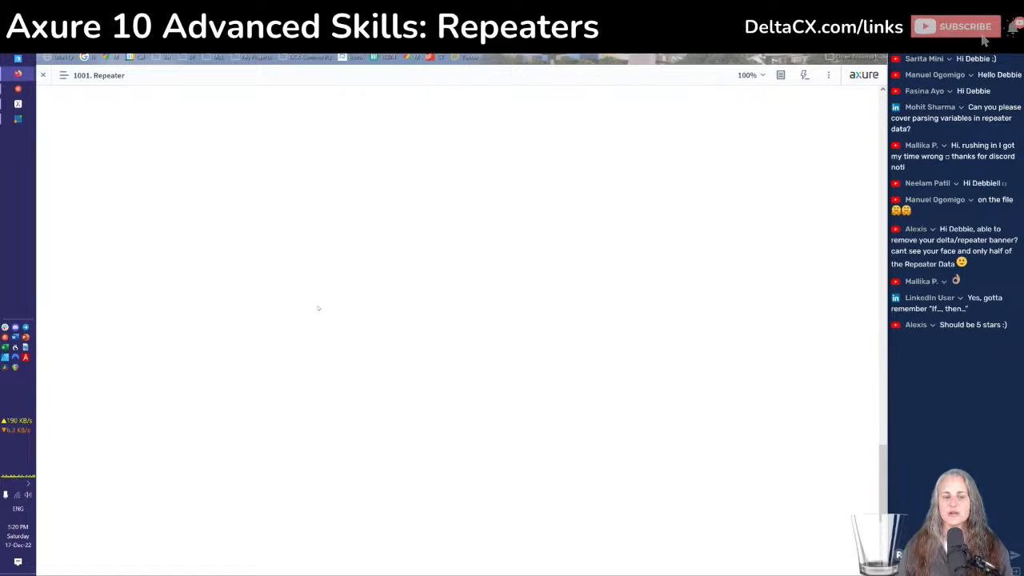
scroll(318, 308, down, 2)
scroll(318, 308, up, 6)
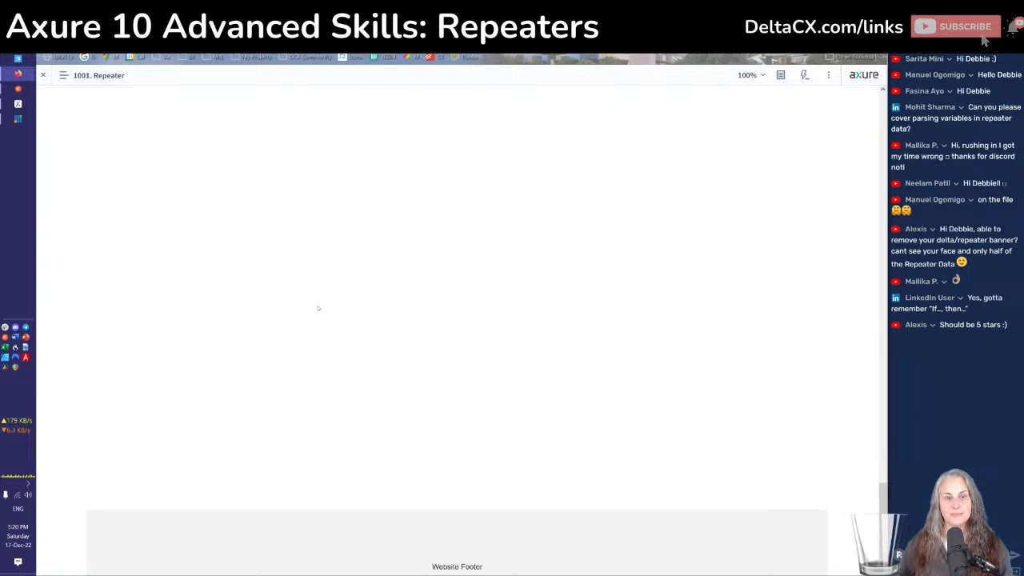
scroll(318, 308, up, 10)
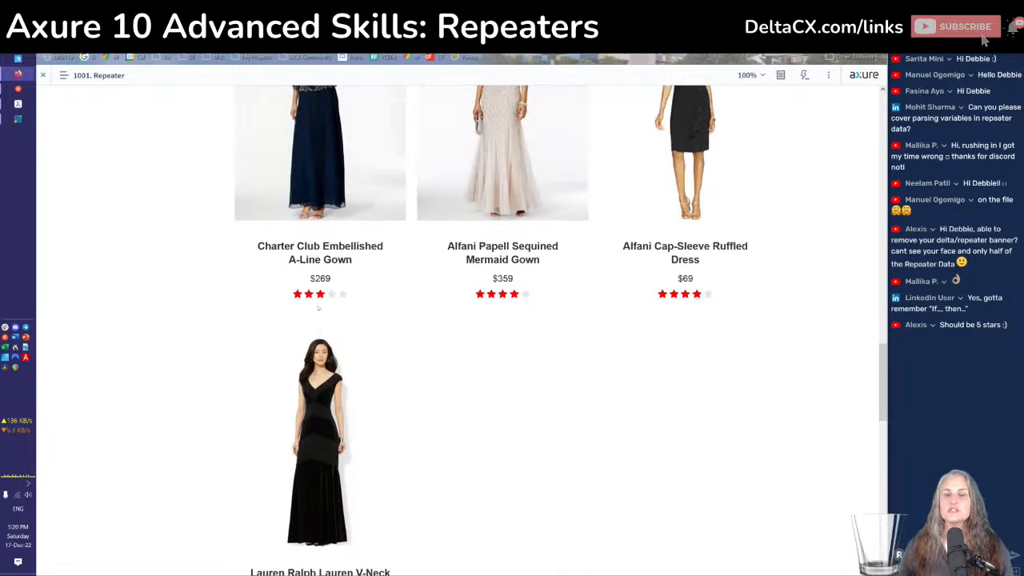
scroll(317, 308, up, 8)
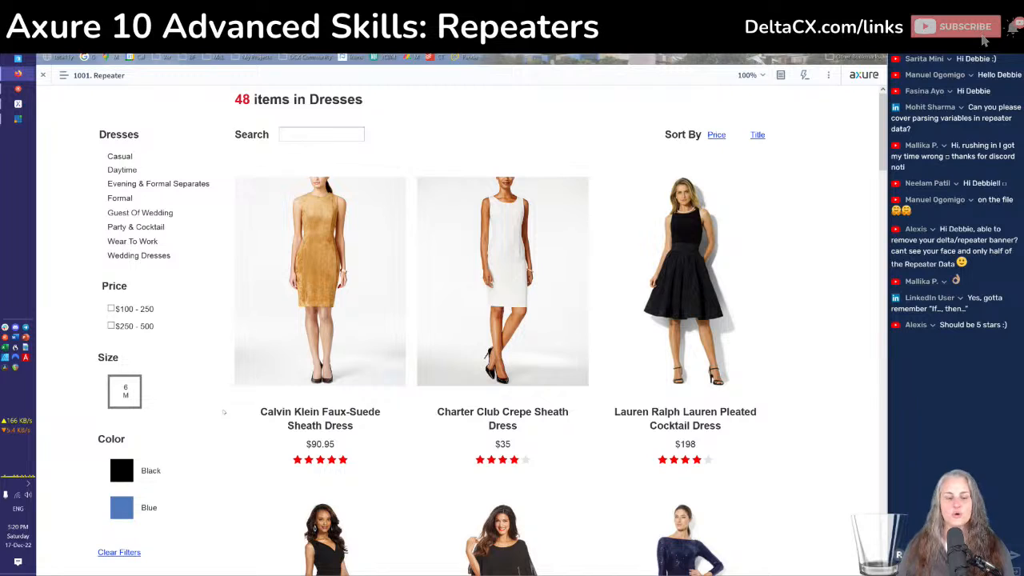
scroll(224, 412, down, 5)
scroll(224, 412, down, 12)
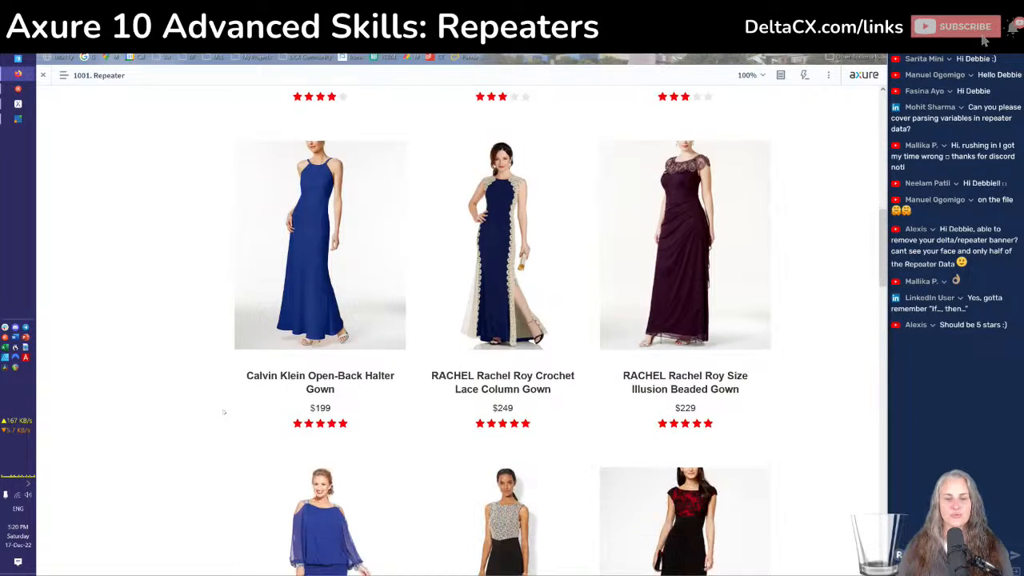
scroll(224, 412, down, 5)
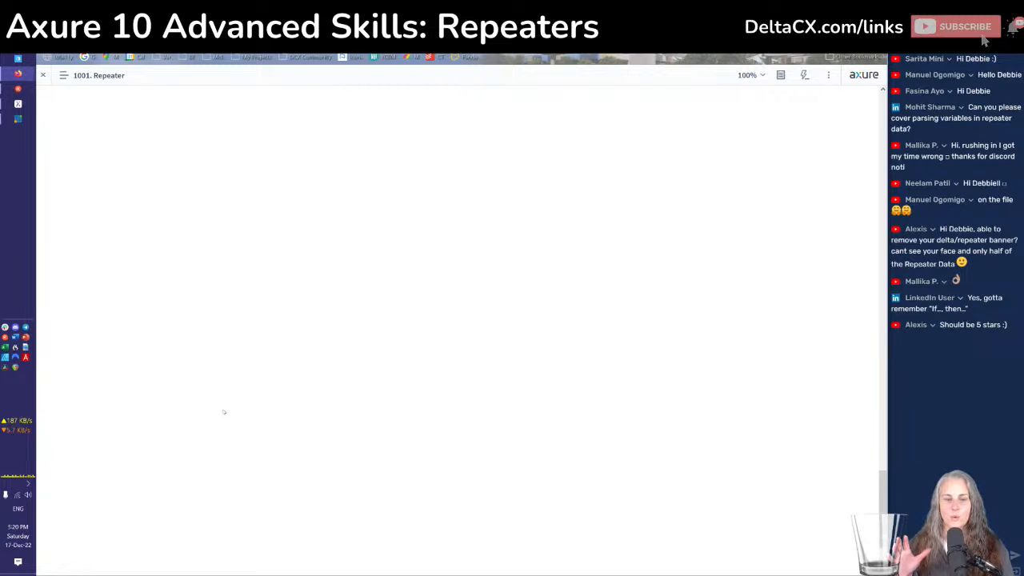
scroll(224, 412, up, 10)
scroll(224, 412, up, 10)
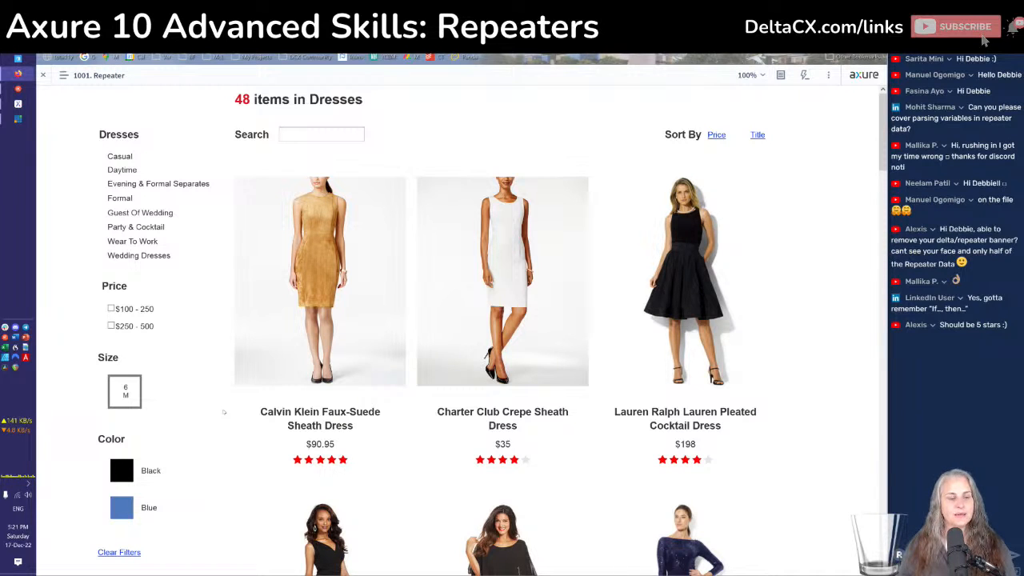
Switch back to Axure and set the hidden chips repeater under the Search field to visible
key(alt+Tab)
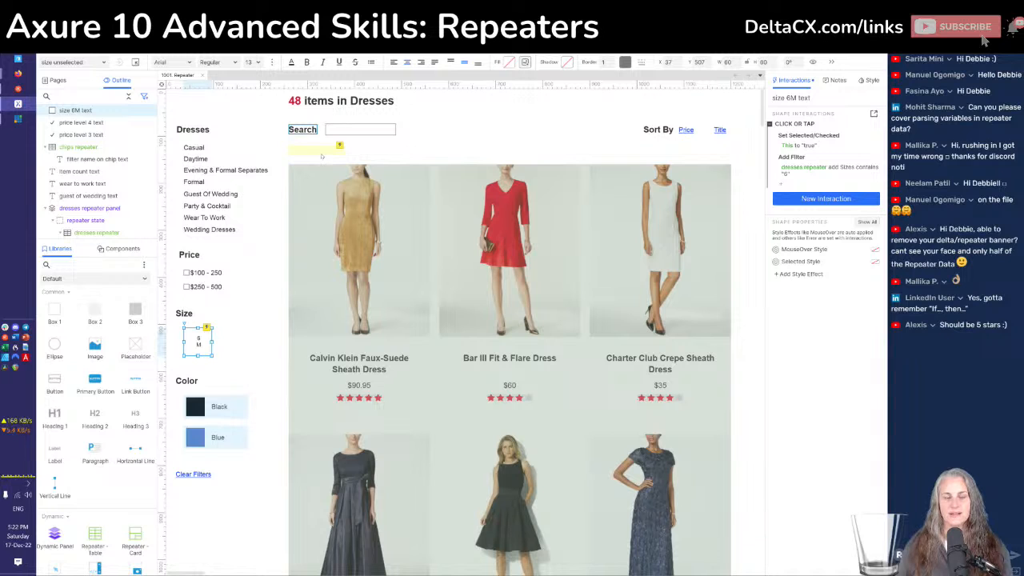
click(322, 157)
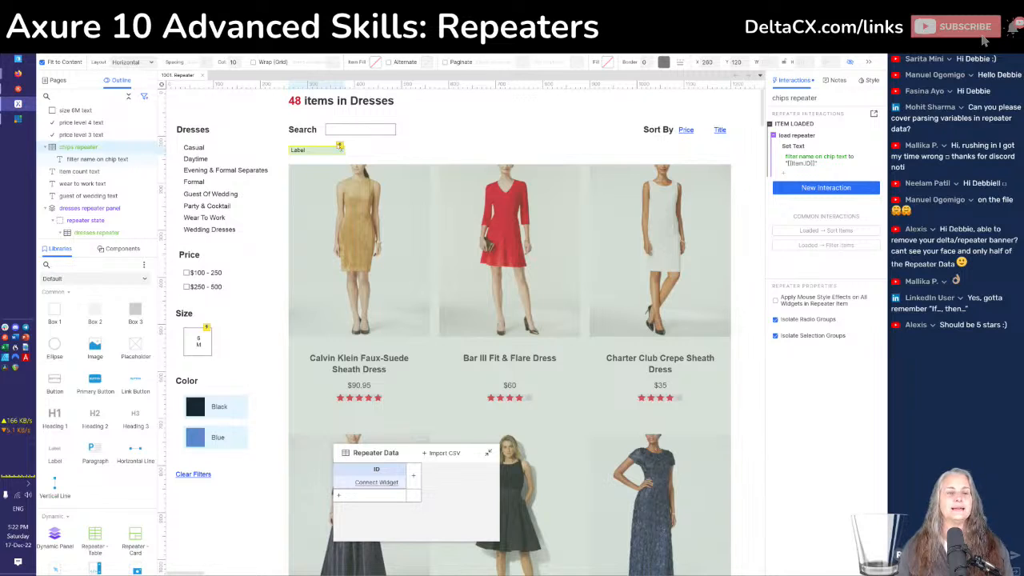
right_click(319, 156)
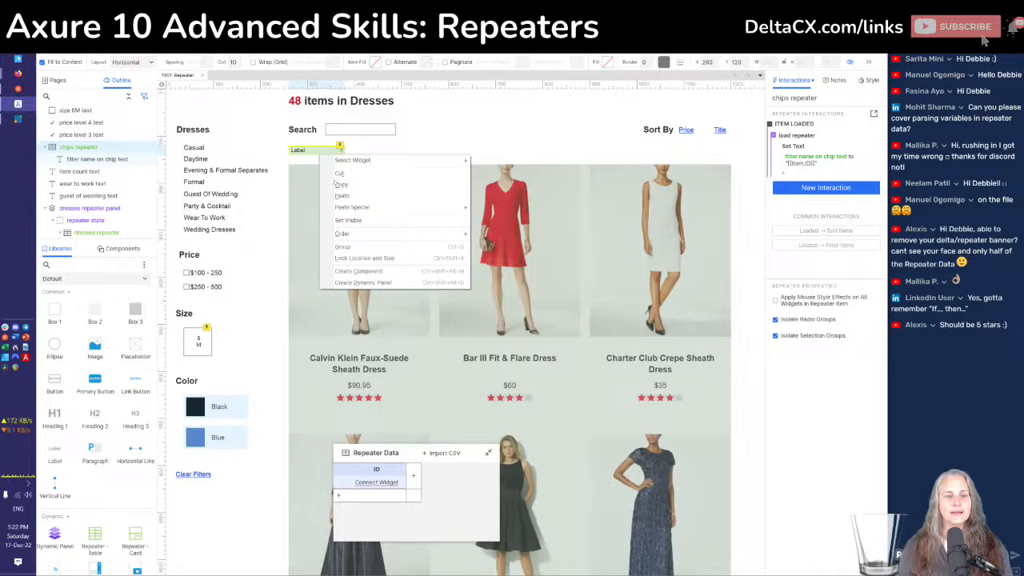
click(350, 220)
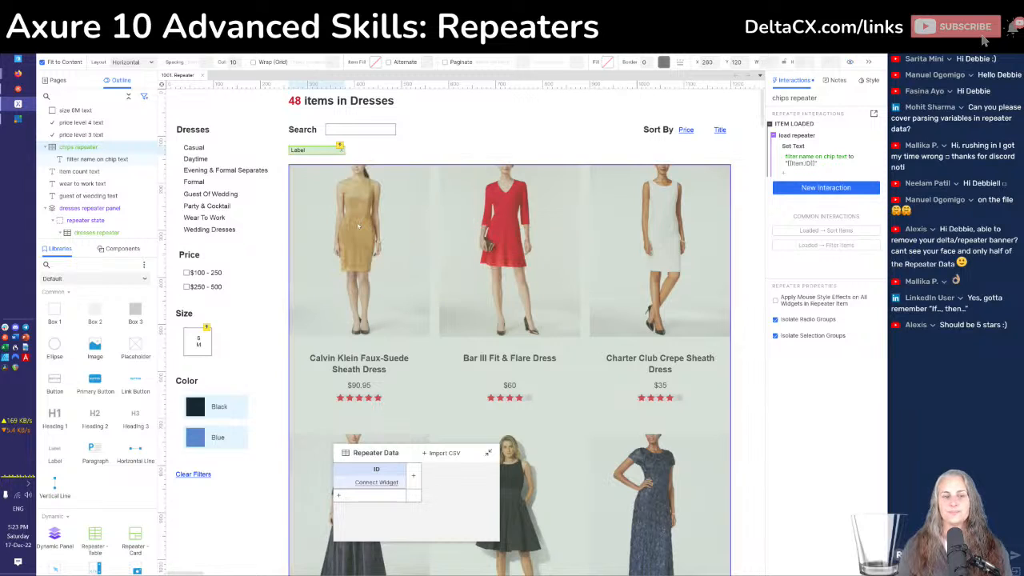
click(417, 152)
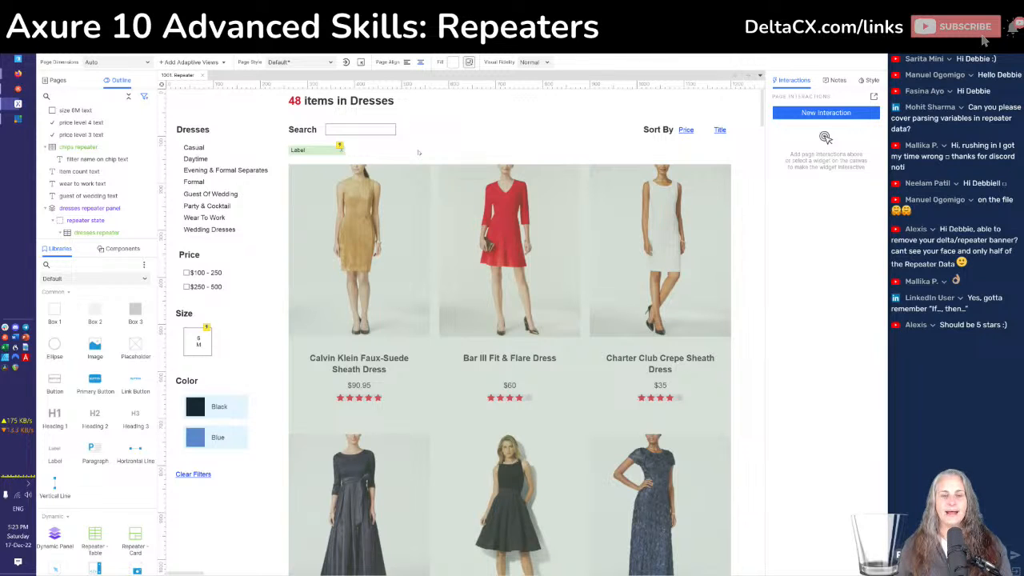
Reload the prototype in the Firefox preview to check how the chips repeater displays, and return to Axure
key(alt+Tab)
key(F5)
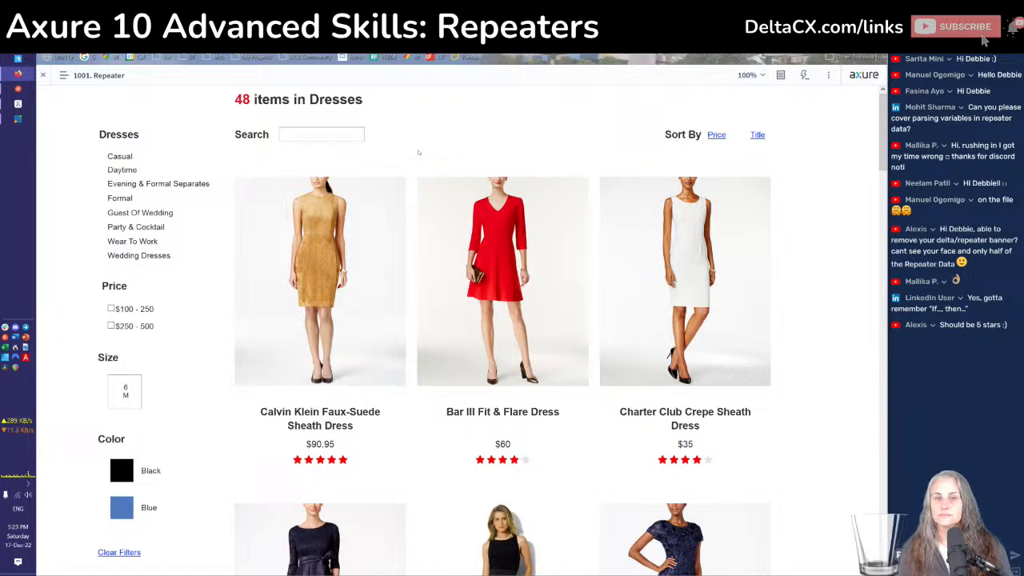
key(alt+Tab)
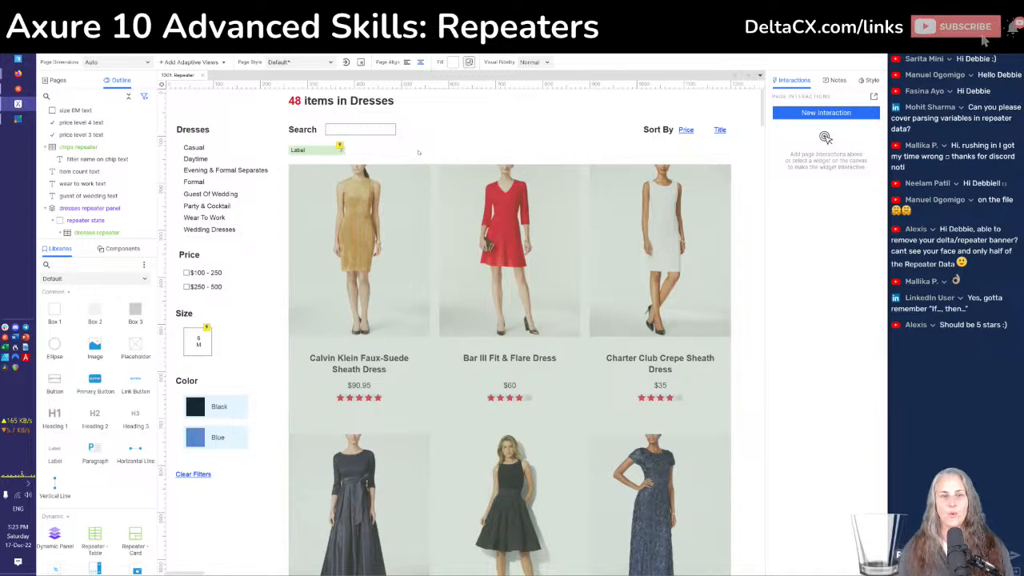
Select the chips repeater under the Search field and open its item for editing
click(313, 152)
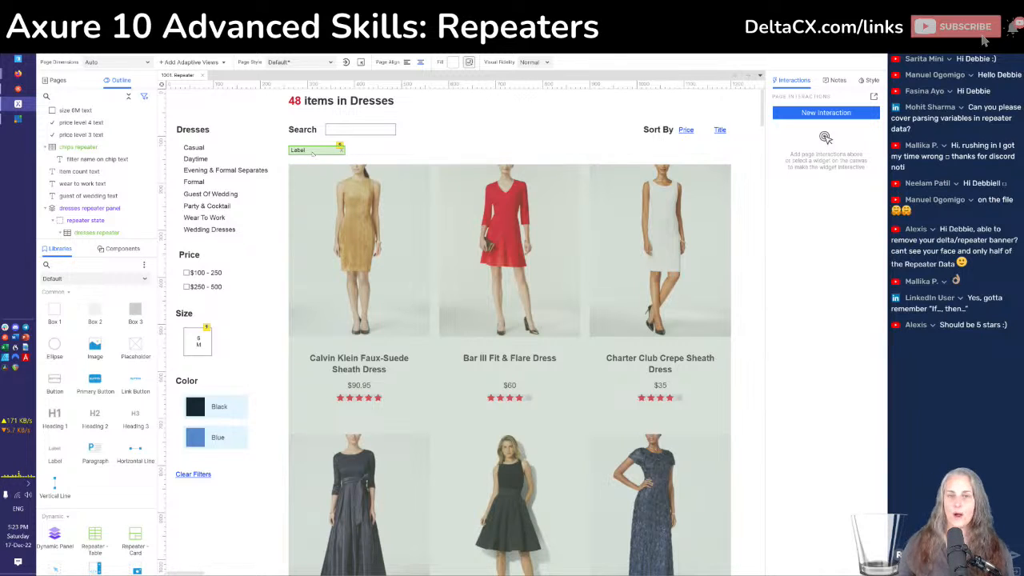
click(313, 152)
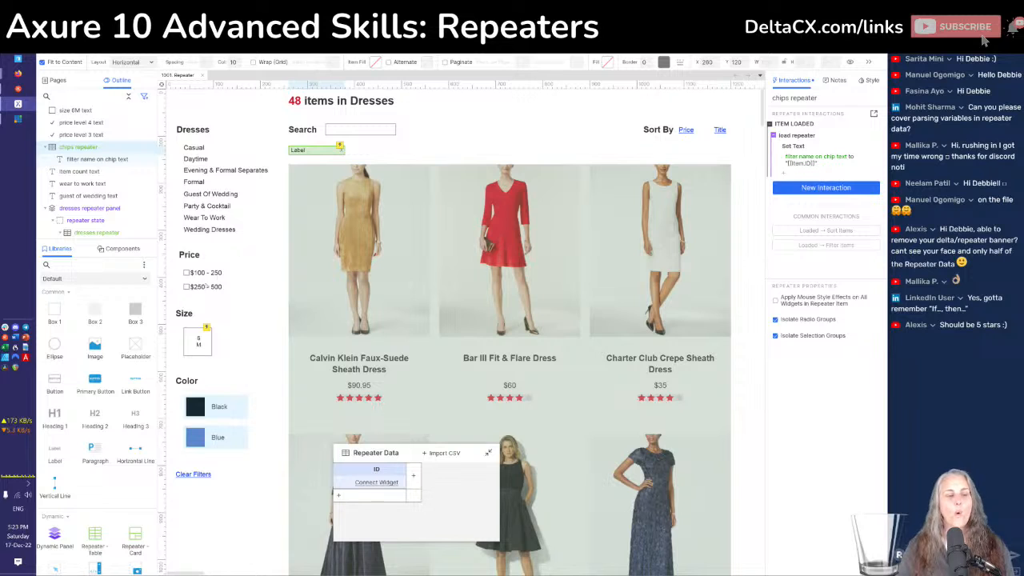
click(204, 273)
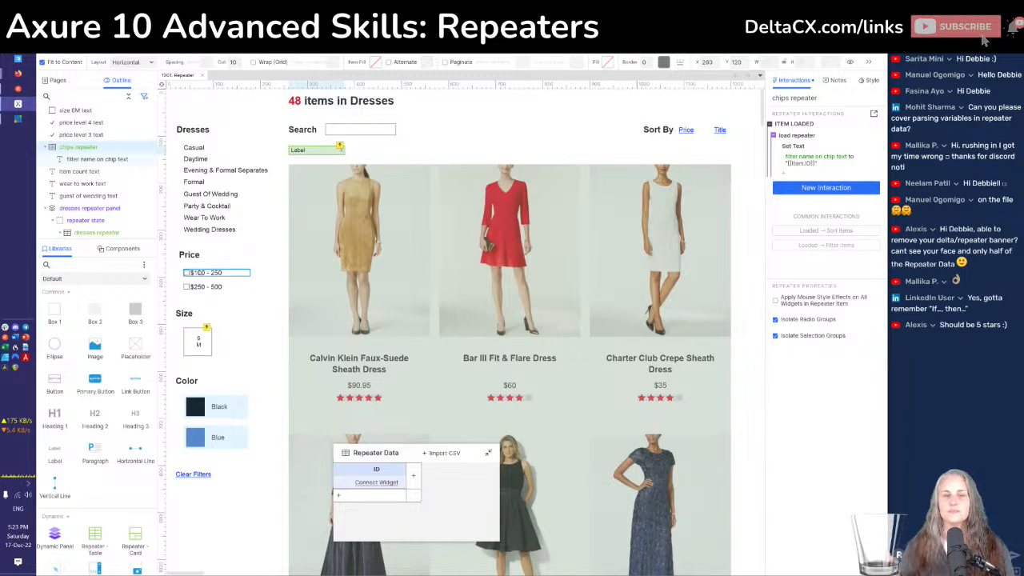
click(210, 344)
click(271, 206)
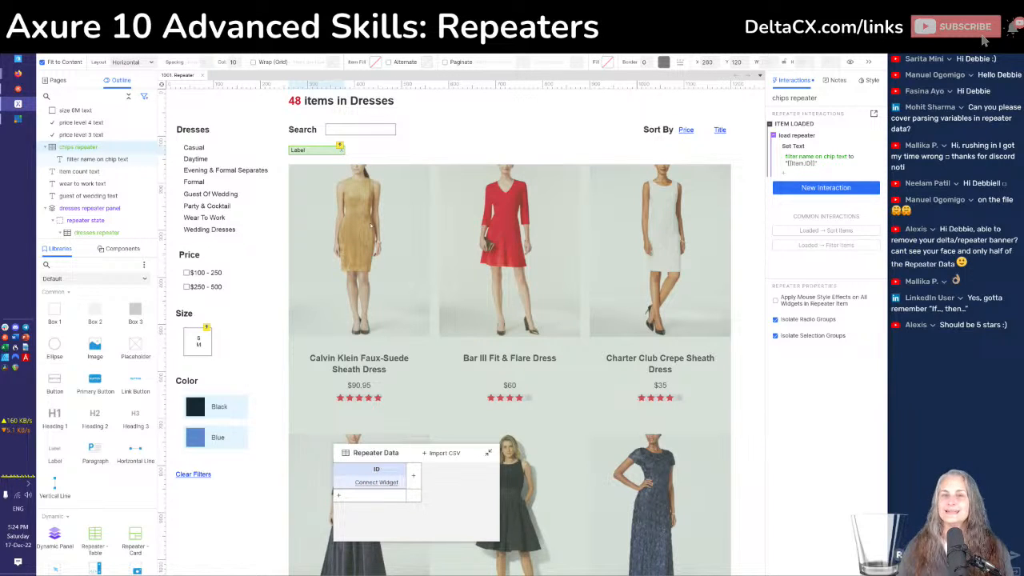
double_click(309, 152)
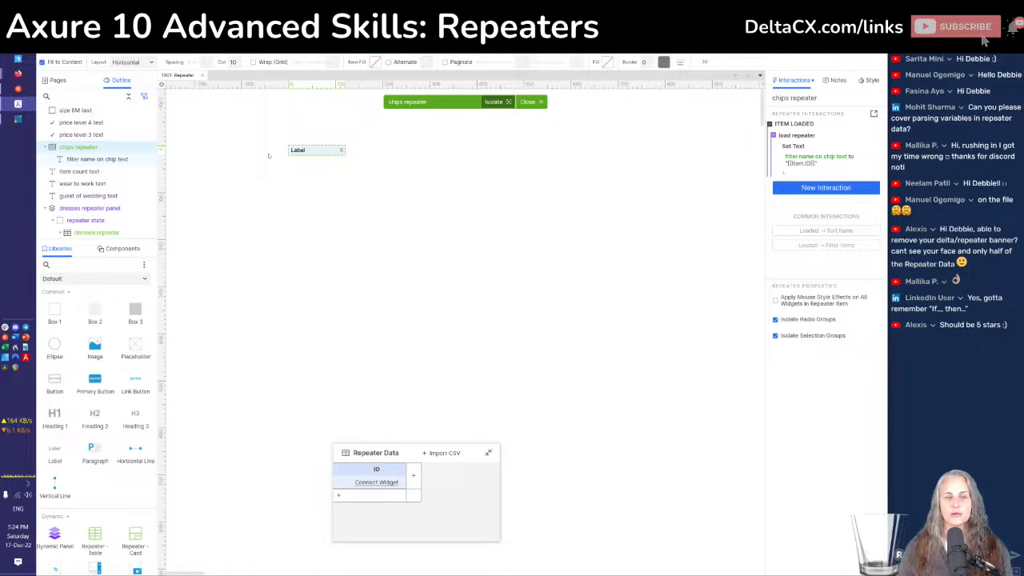
scroll(267, 155, up, 5)
scroll(470, 261, up, 3)
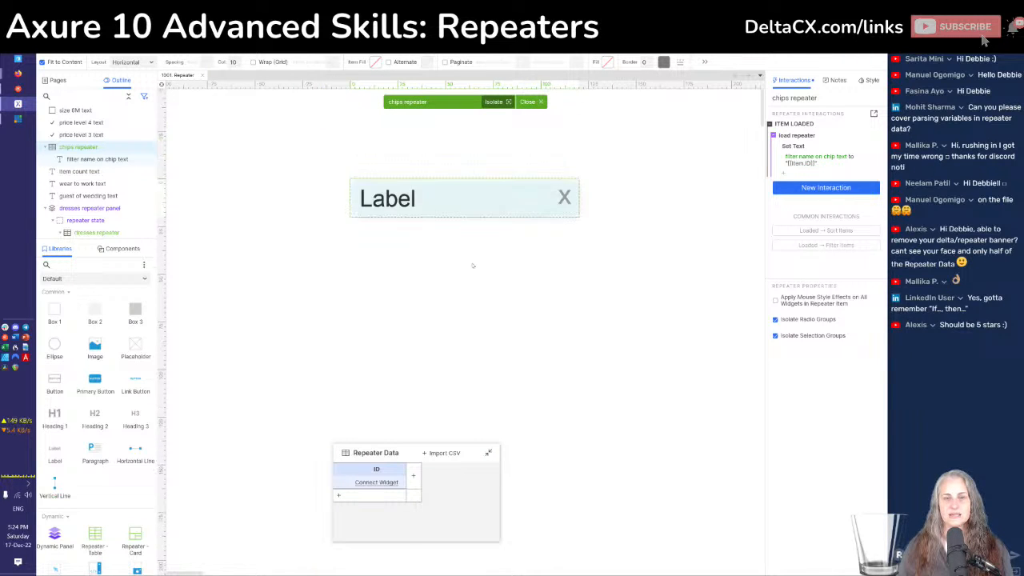
Inspect the chip's parts one by one: the filter name text, the background rectangle and the X
click(474, 289)
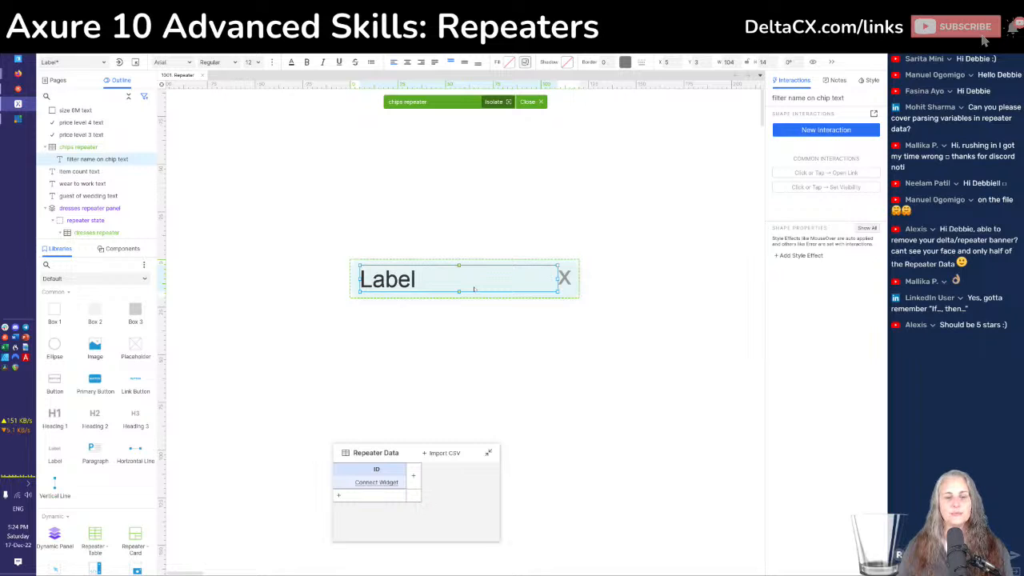
click(502, 332)
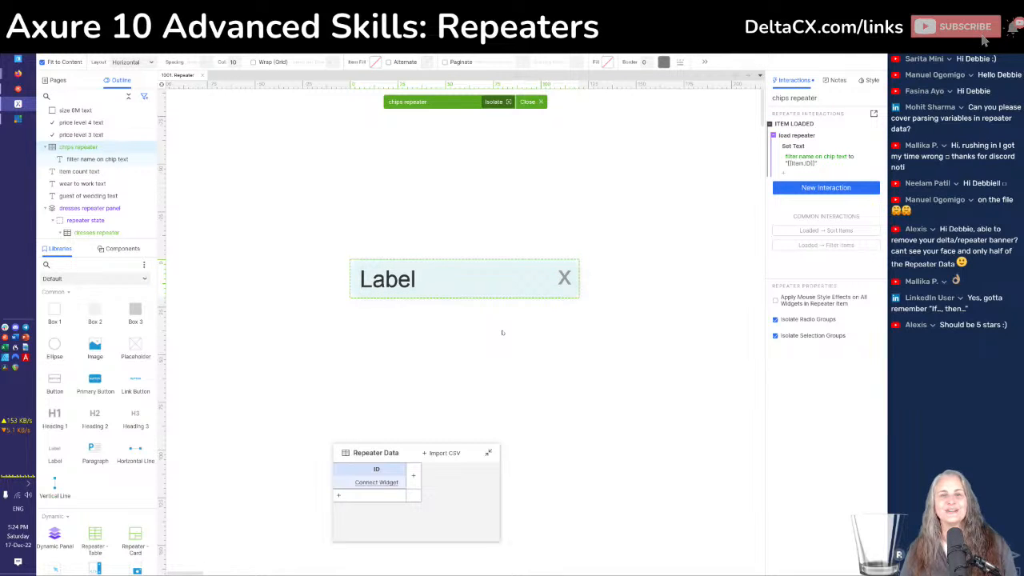
click(356, 292)
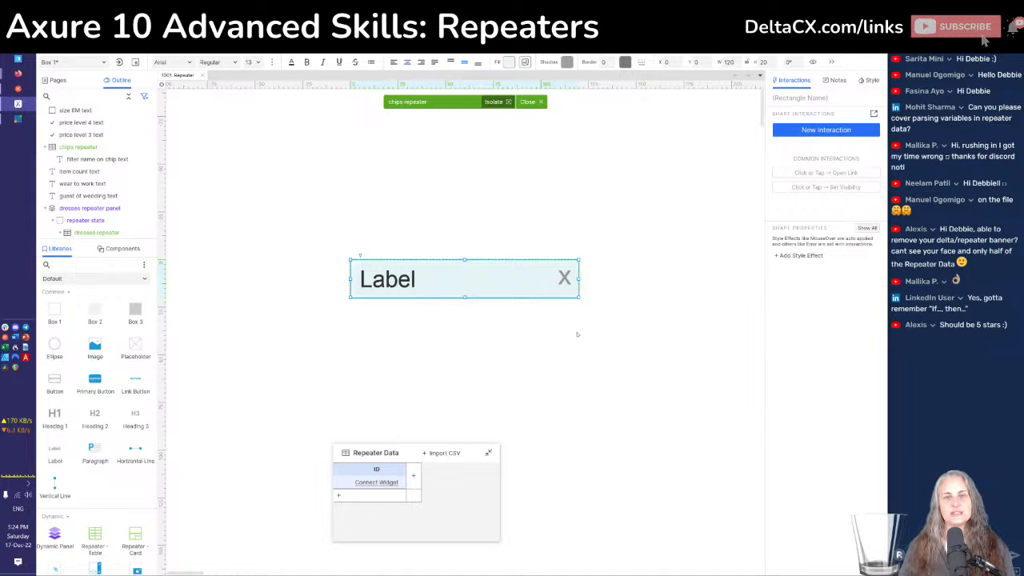
click(564, 277)
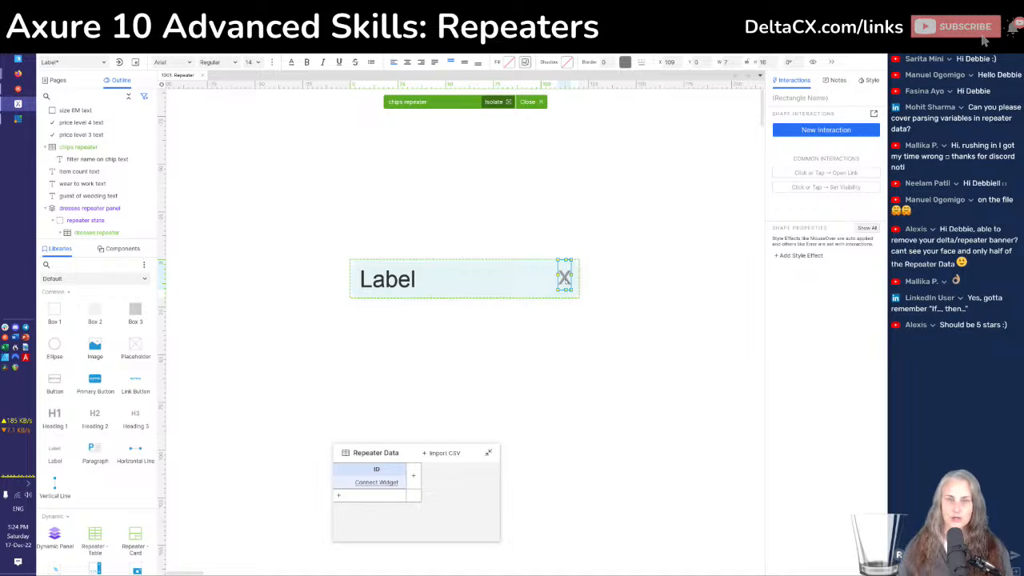
click(397, 288)
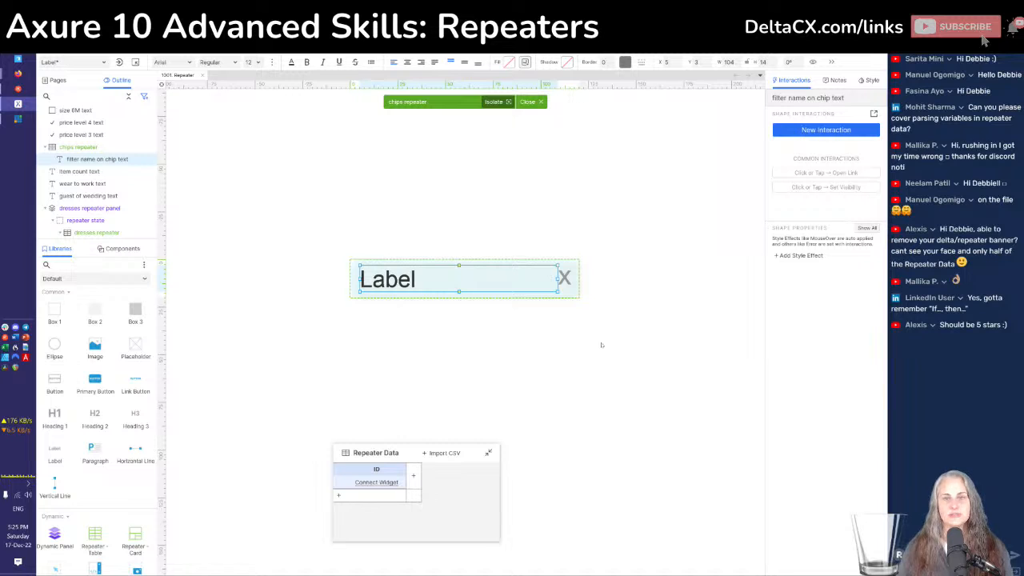
click(480, 296)
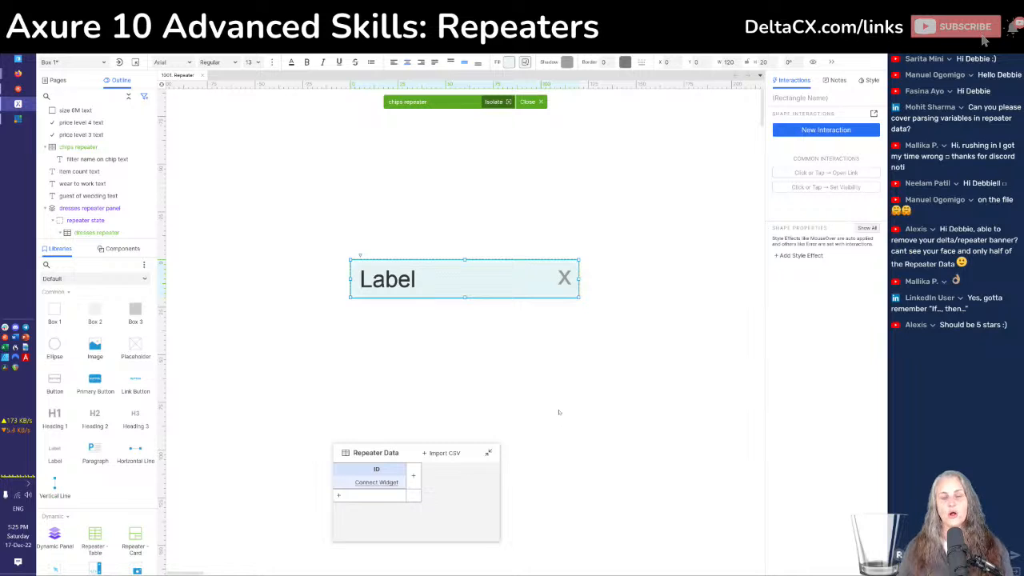
Connect the ID column of the chips repeater's data to the filter name on chip text widget
click(377, 482)
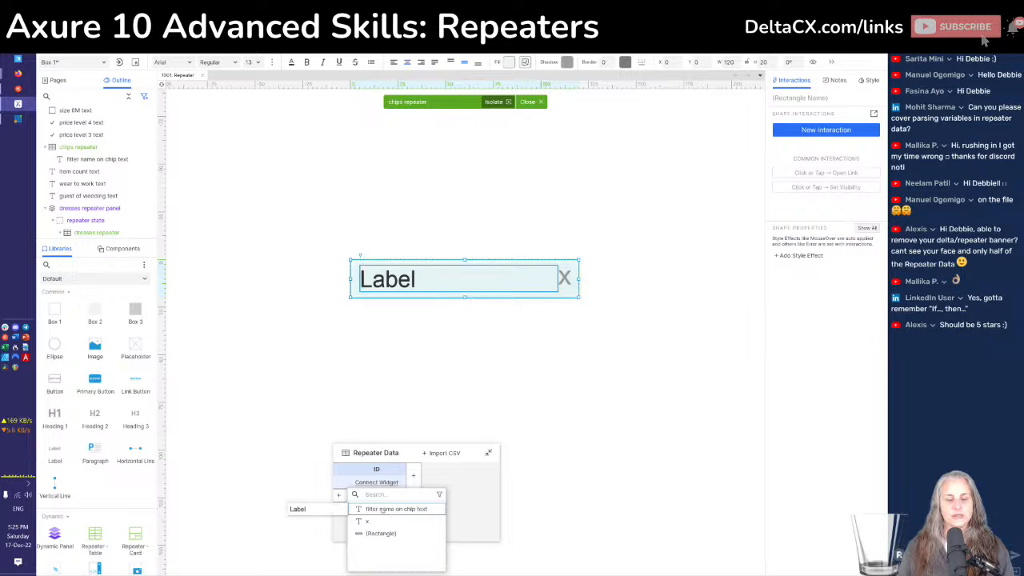
click(383, 508)
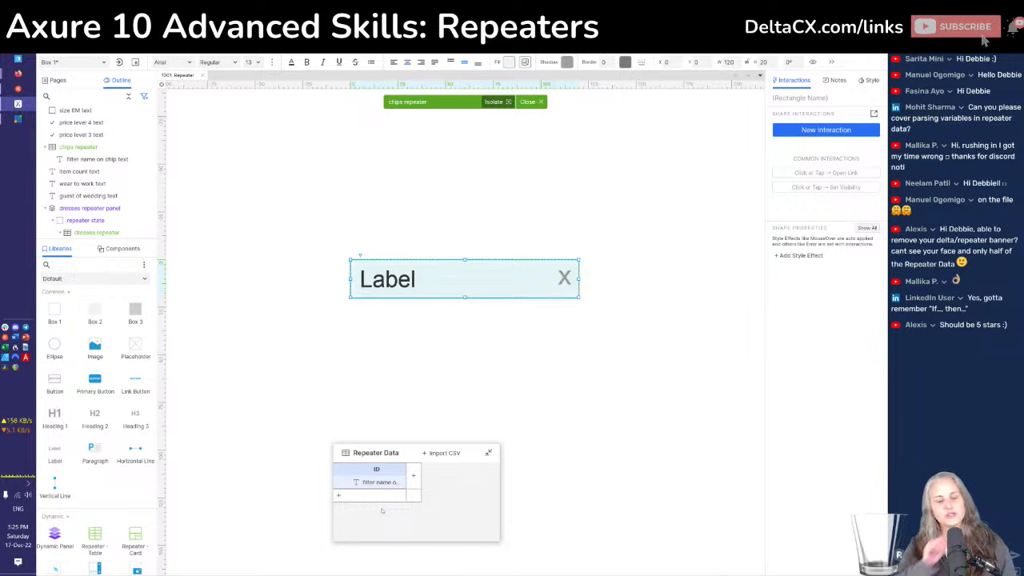
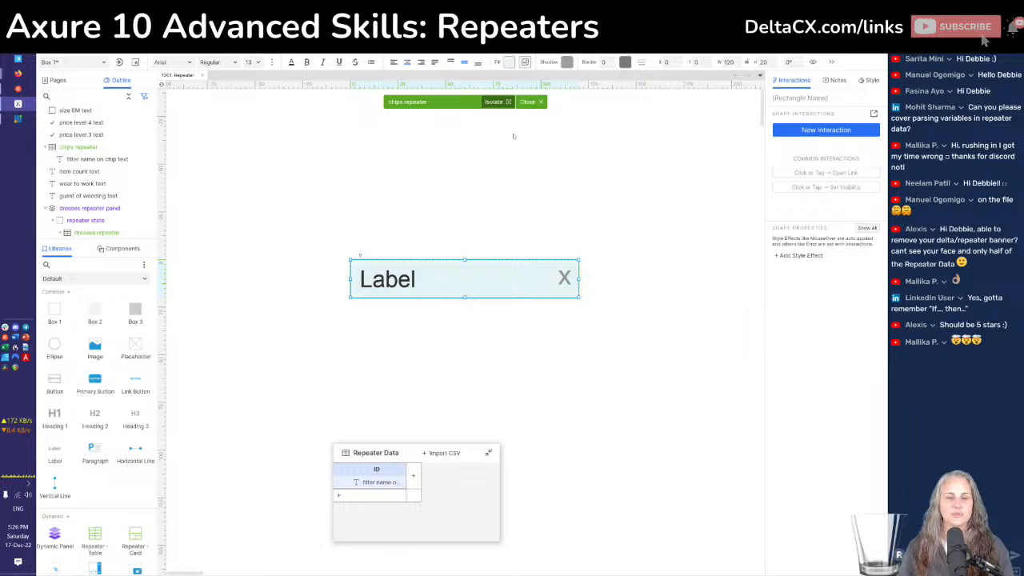
Close the chips repeater's item editing and set the page canvas to 100% zoom, with the filter sidebar in view
click(528, 104)
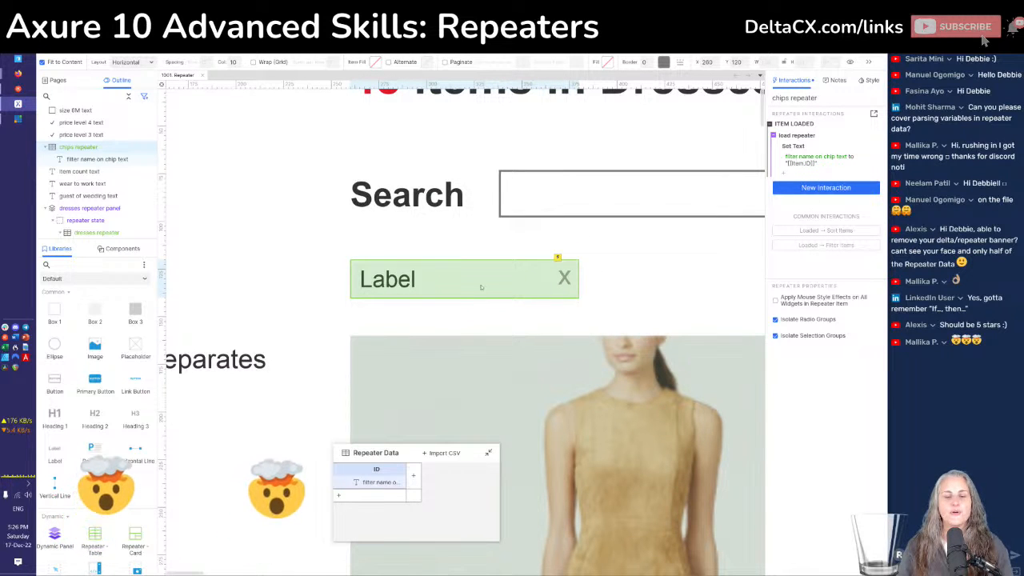
click(636, 299)
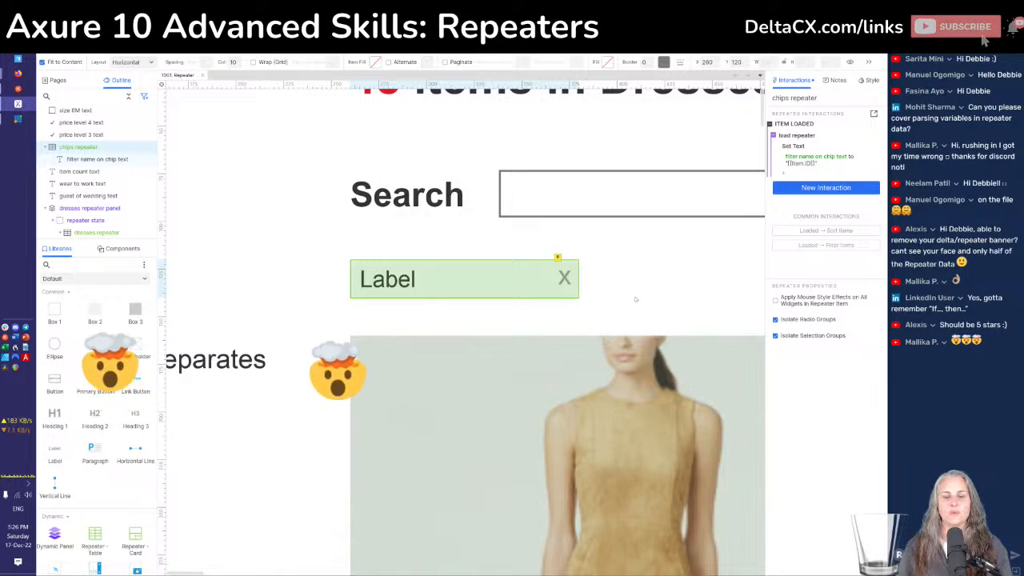
scroll(636, 298, down, 5)
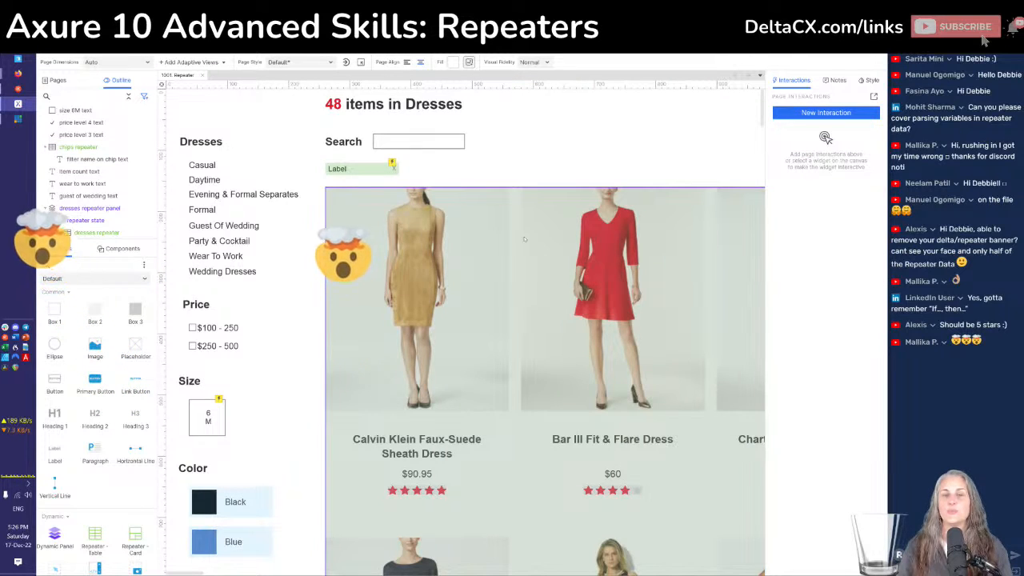
scroll(524, 239, down, 3)
scroll(524, 238, up, 3)
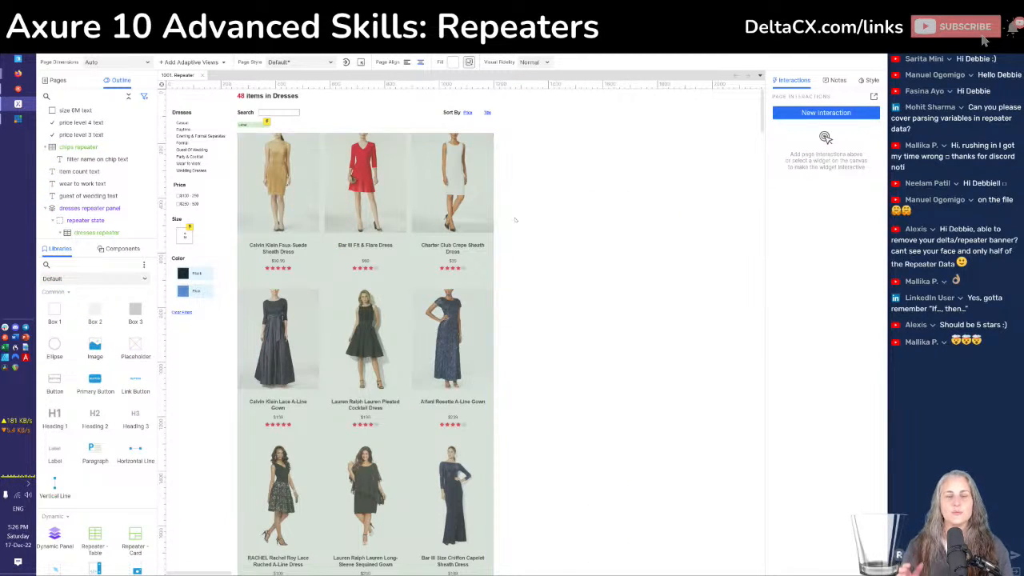
scroll(515, 220, up, 1)
scroll(515, 220, up, 2)
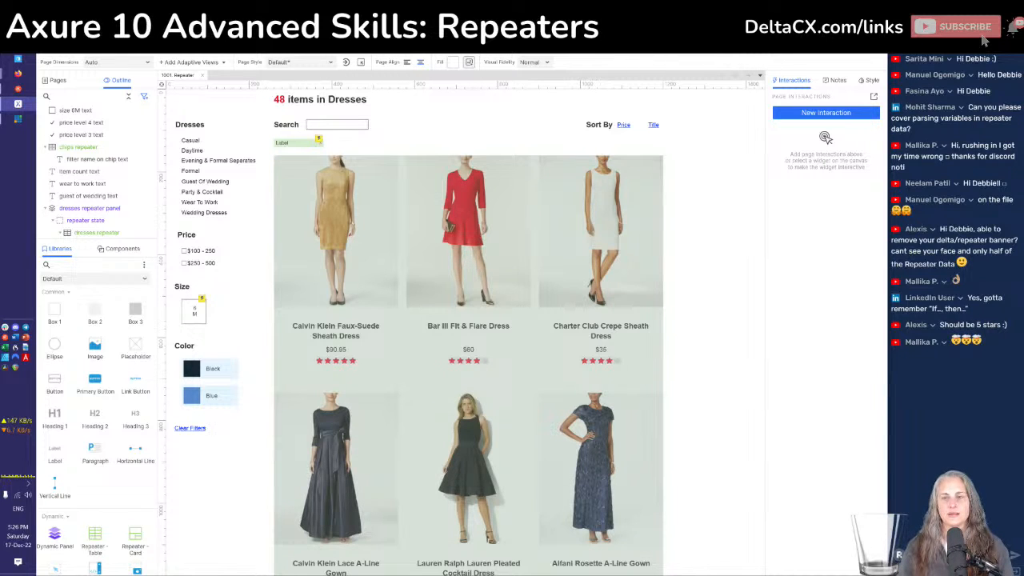
click(664, 38)
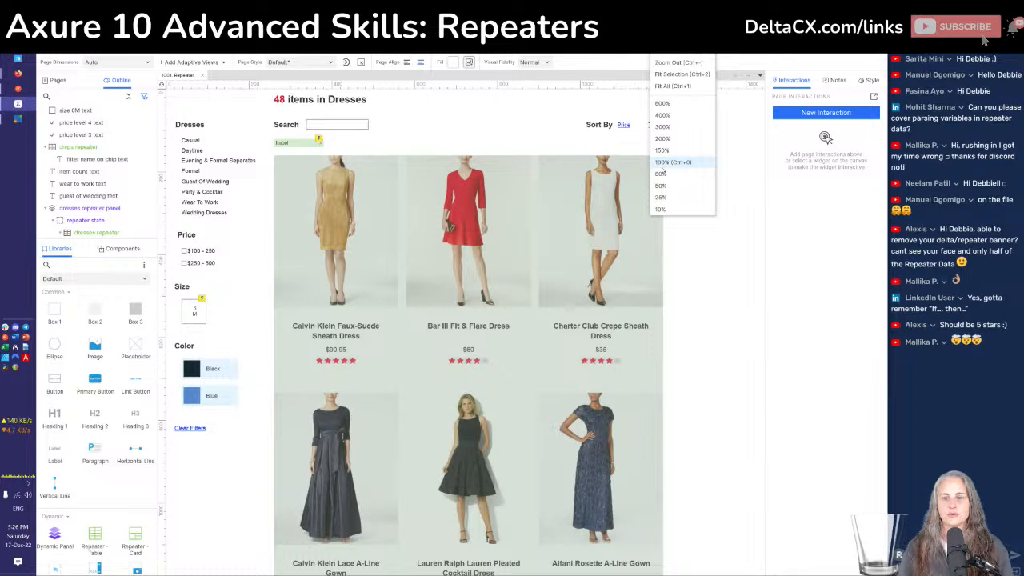
click(662, 166)
scroll(493, 167, up, 1)
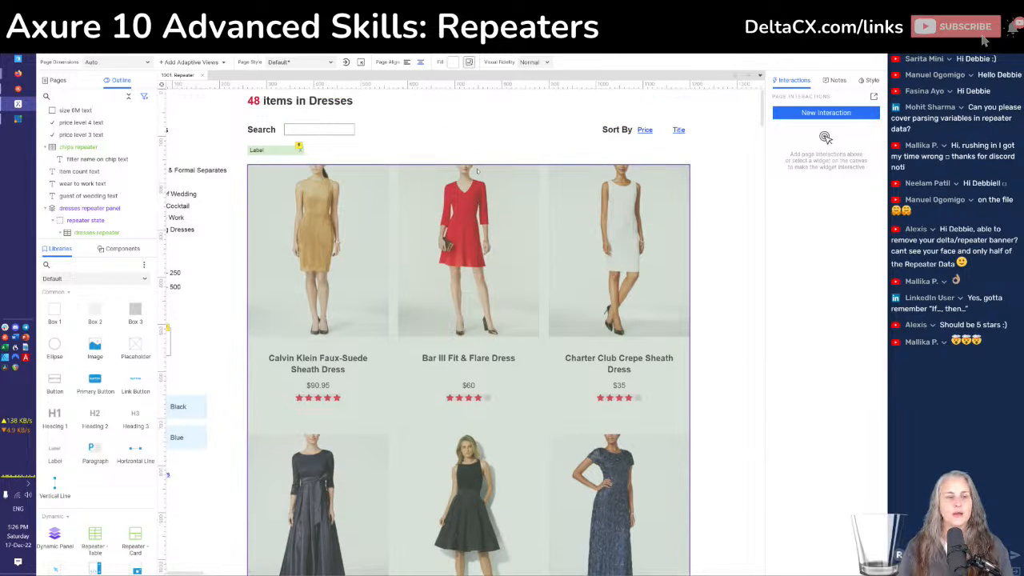
scroll(478, 171, left, 1)
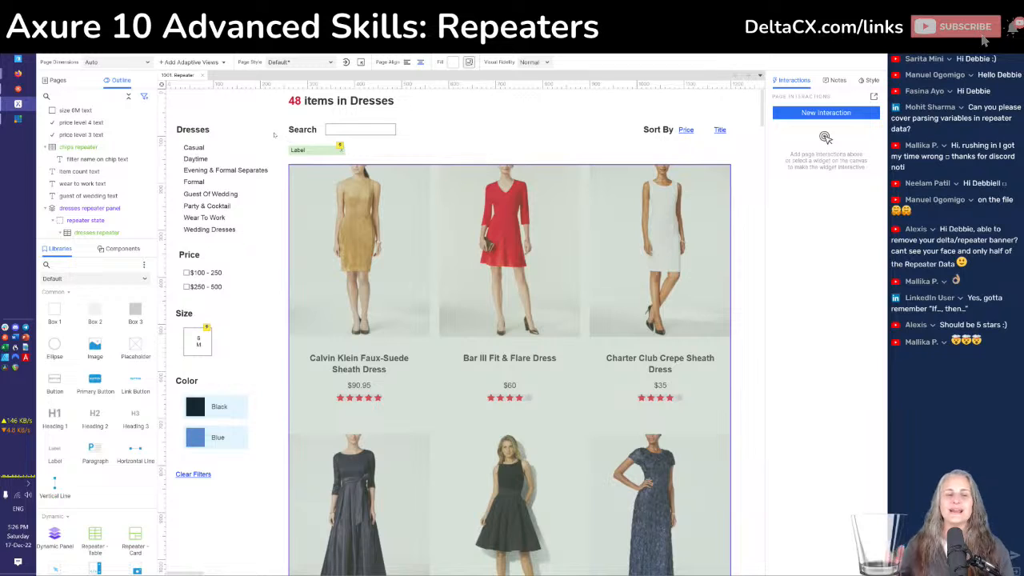
Add an Add Rows action targeting the chips repeater to the existing interaction of the size 6M box
click(205, 340)
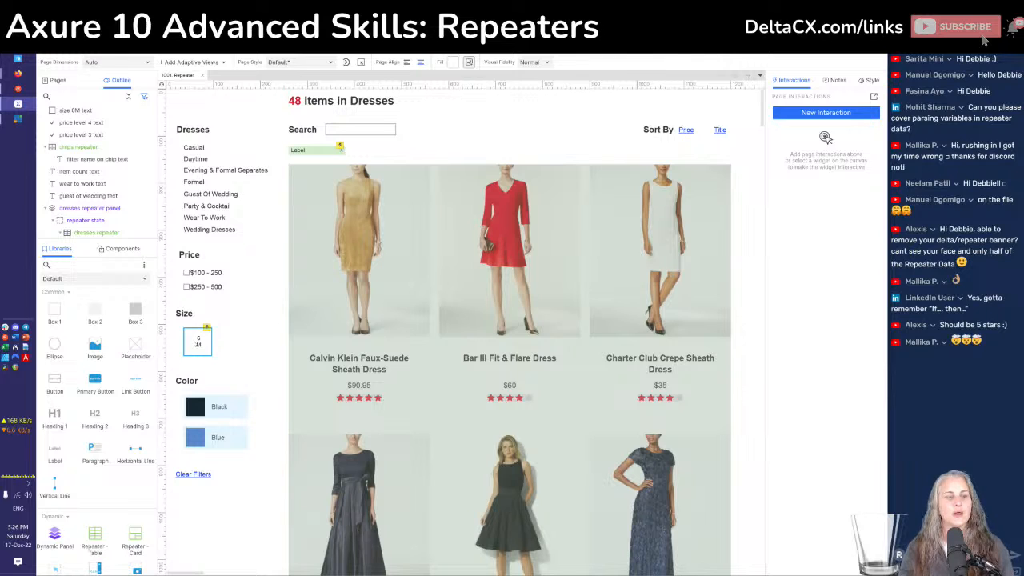
click(196, 344)
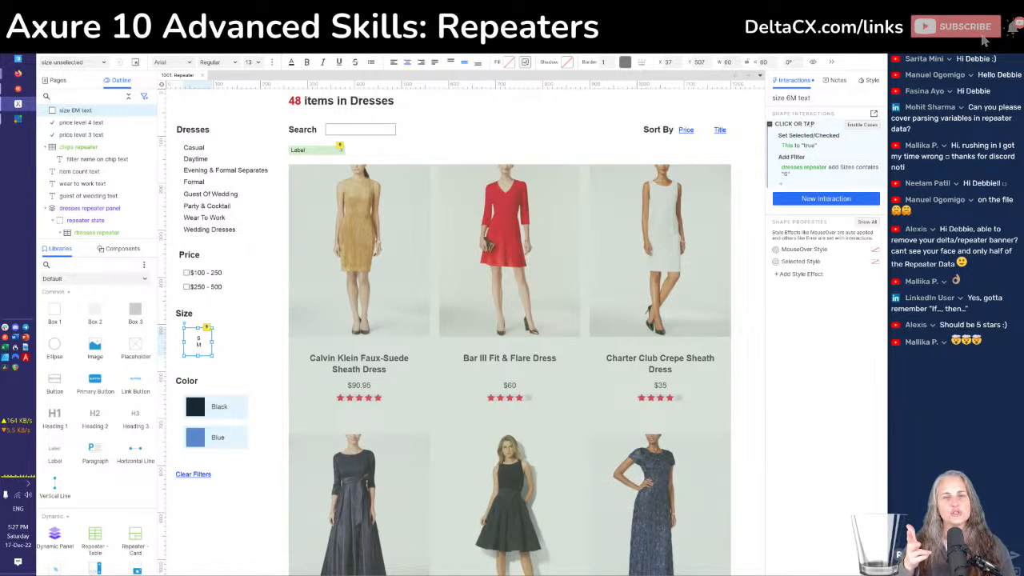
double_click(811, 126)
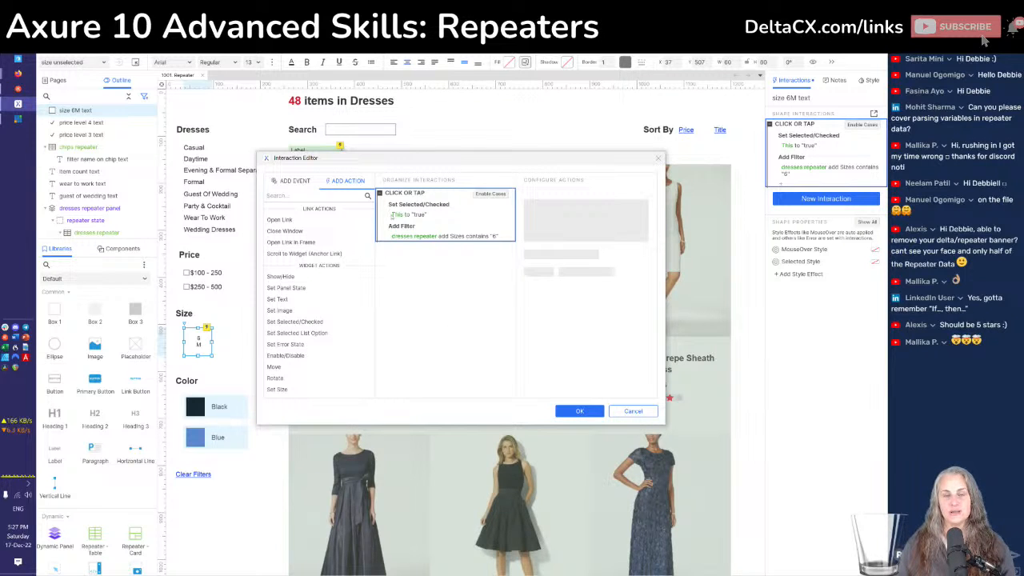
scroll(304, 287, down, 8)
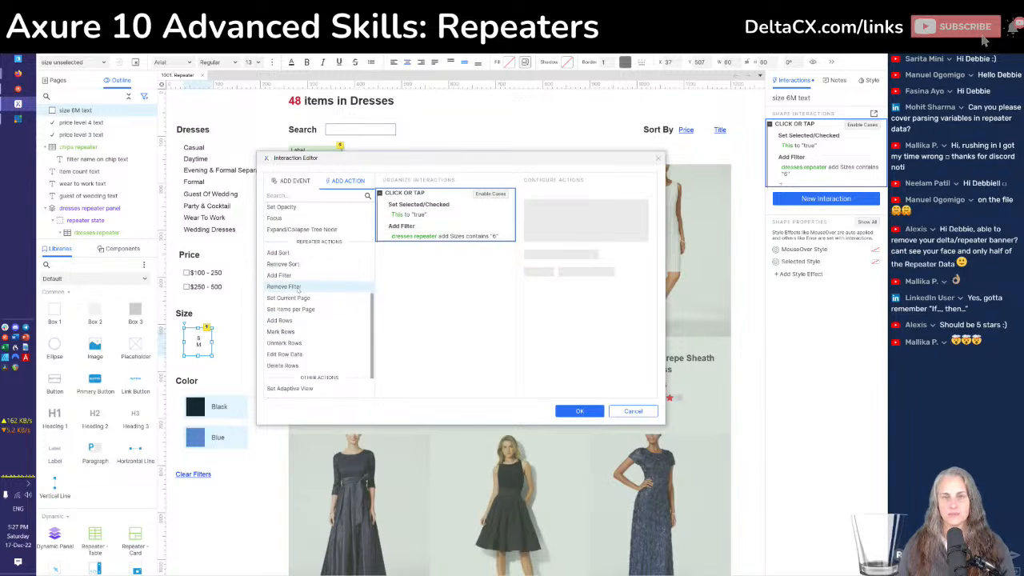
scroll(297, 292, up, 2)
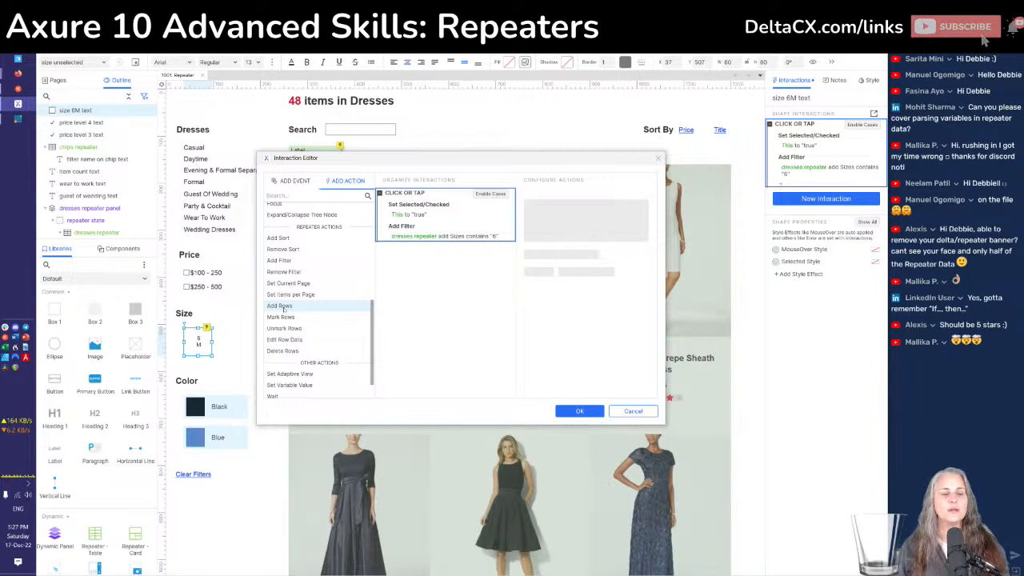
click(280, 306)
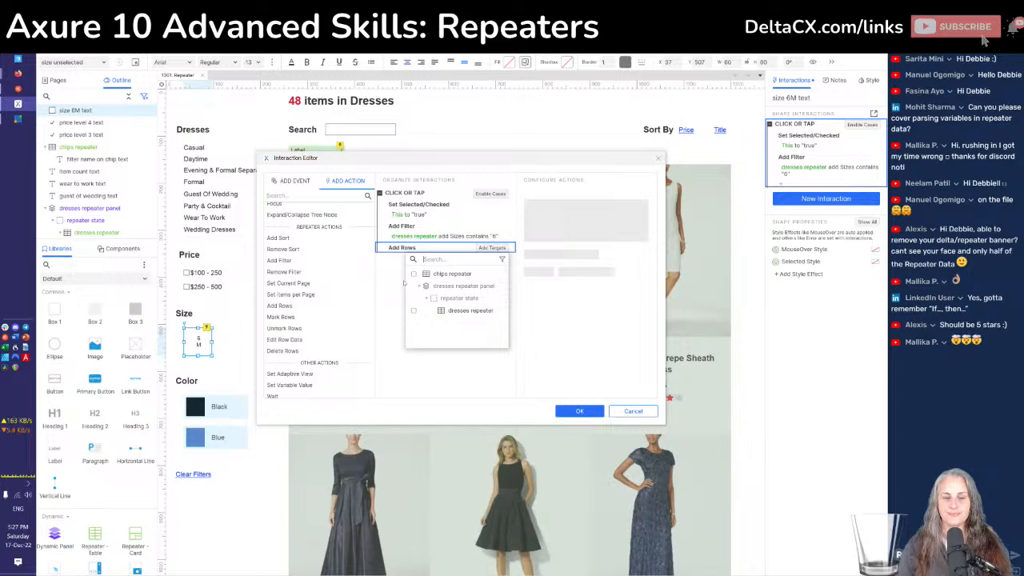
click(414, 274)
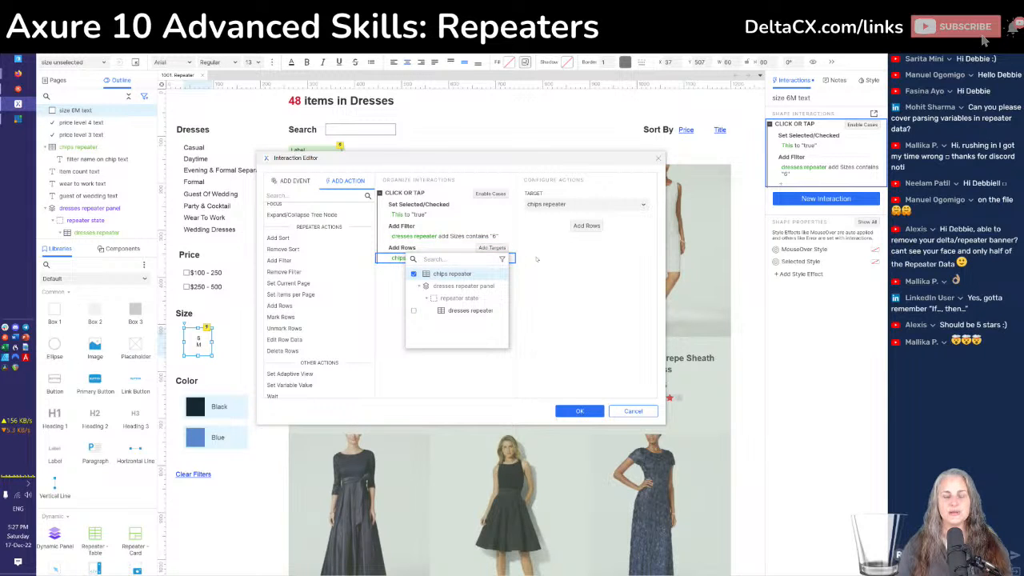
Give the Add Rows action one row with ID 6M, recheck it, and save the interaction
click(587, 225)
click(586, 226)
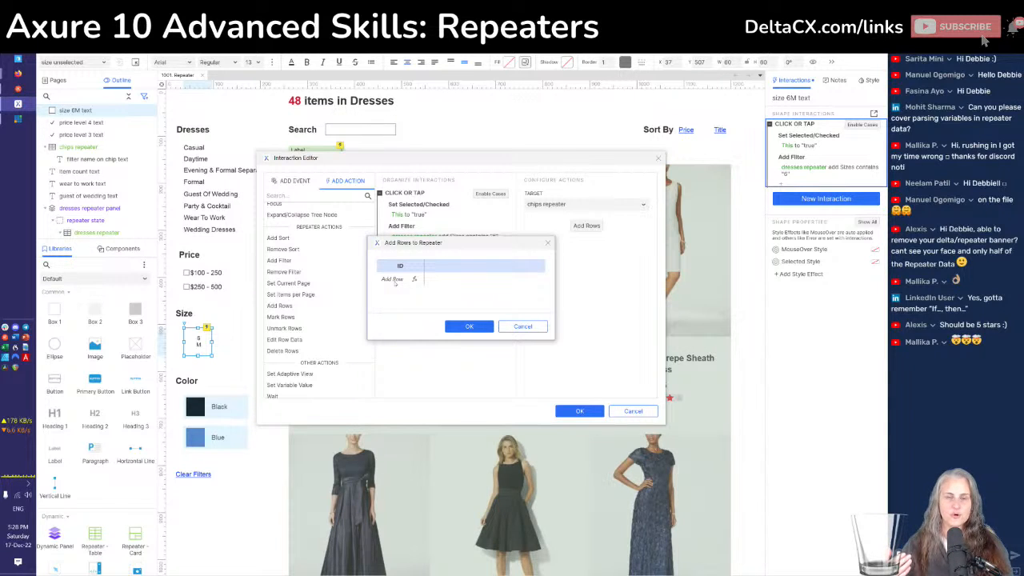
click(394, 281)
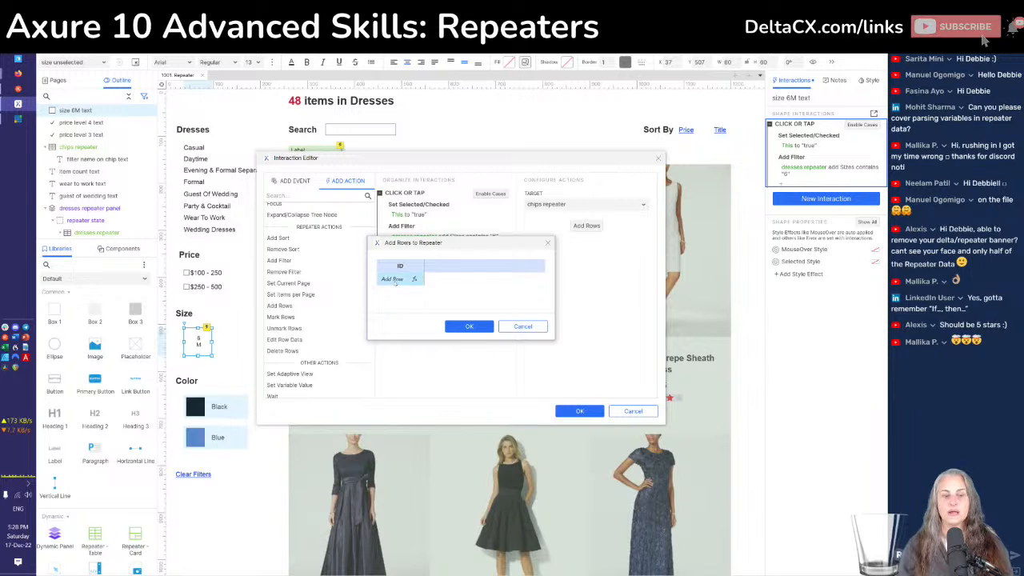
click(394, 283)
text(6M)
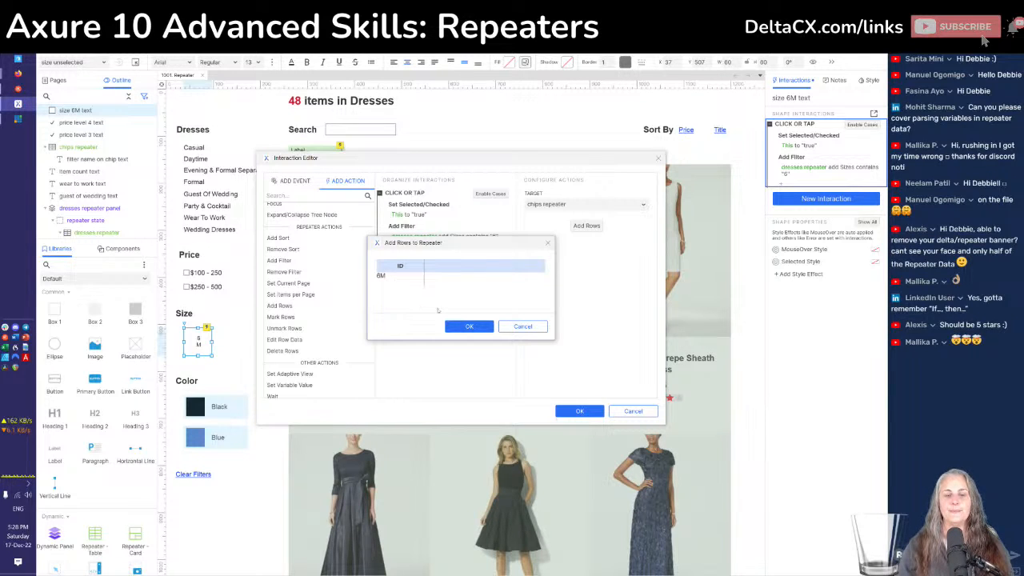
key(Return)
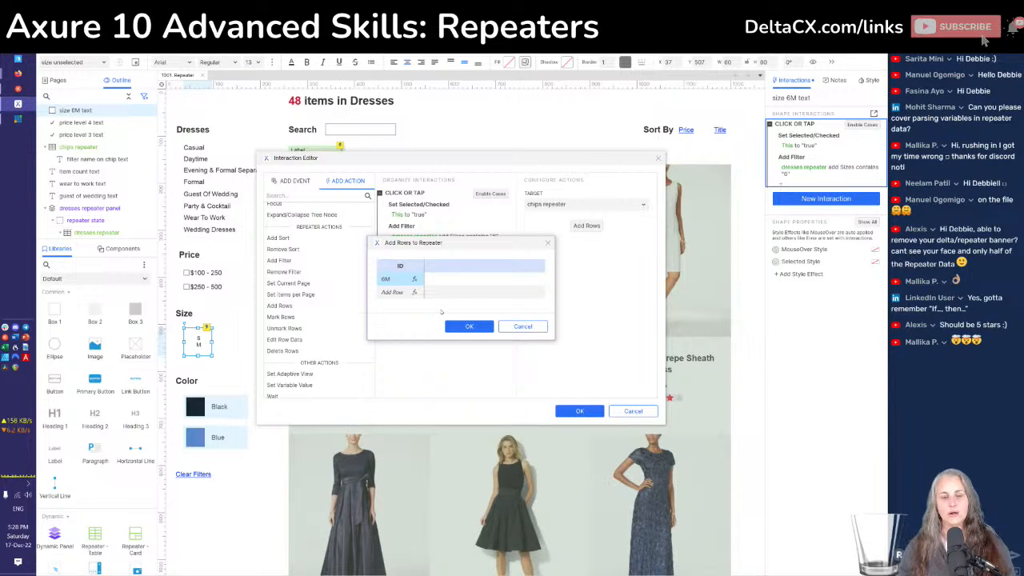
click(453, 326)
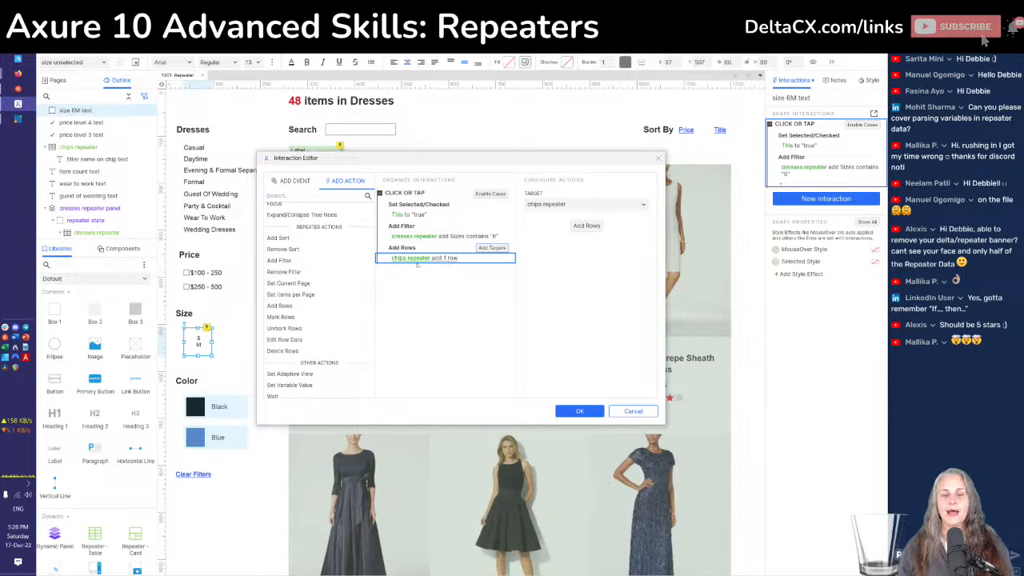
click(587, 226)
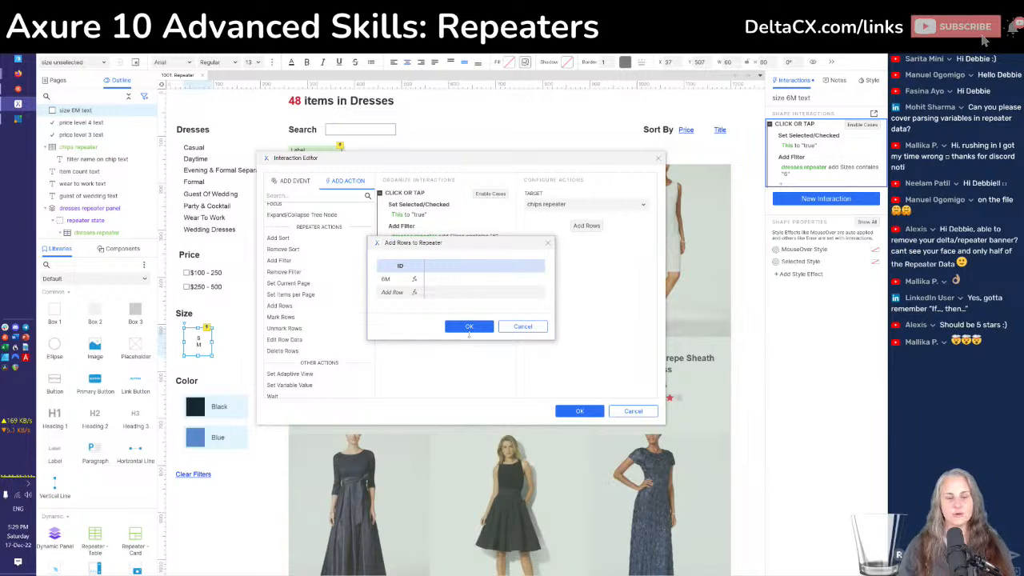
click(469, 327)
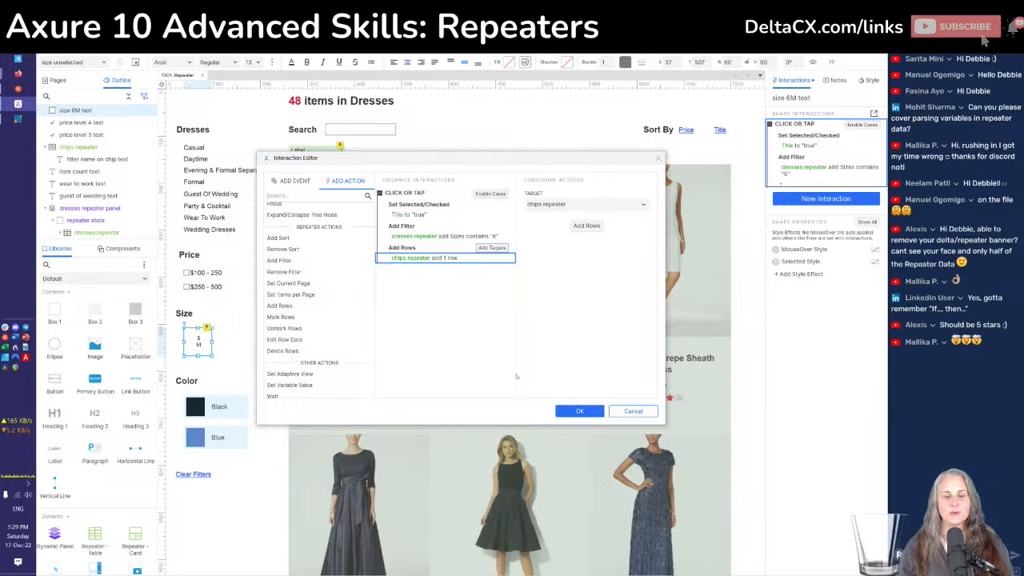
click(570, 412)
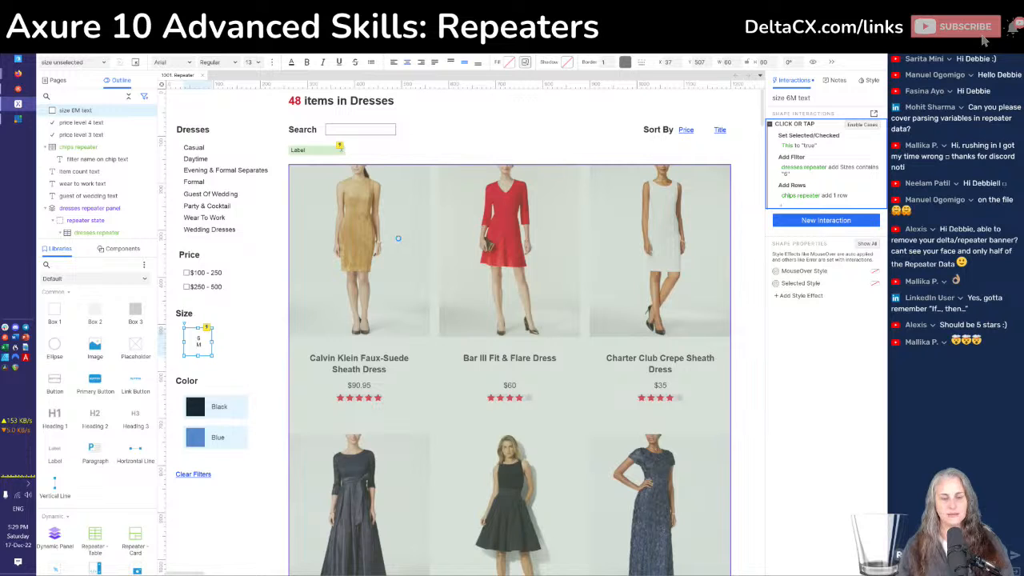
Reload the prototype in the Firefox preview, test the size 6M filter, and return to Axure
key(alt+Tab)
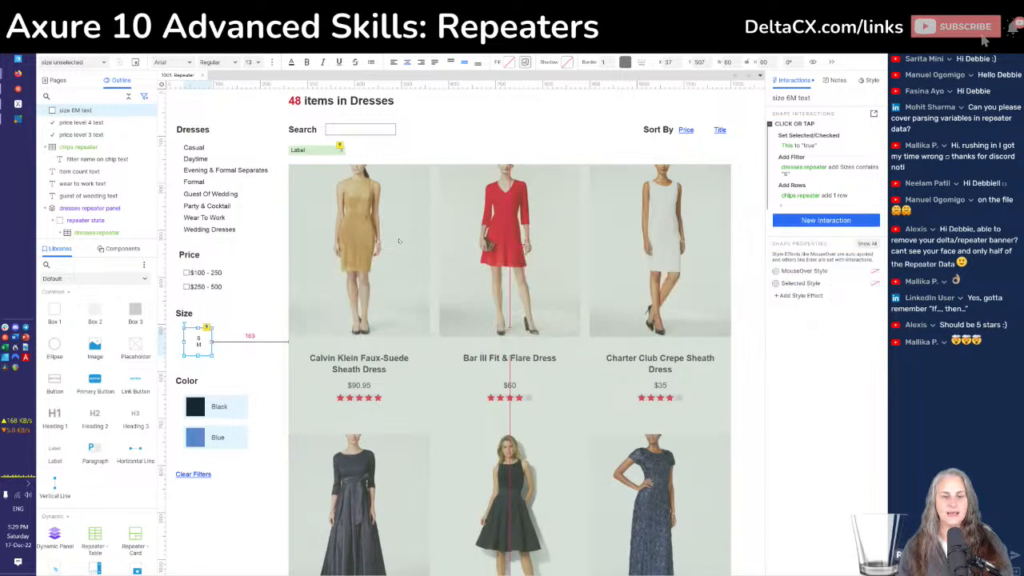
key(F5)
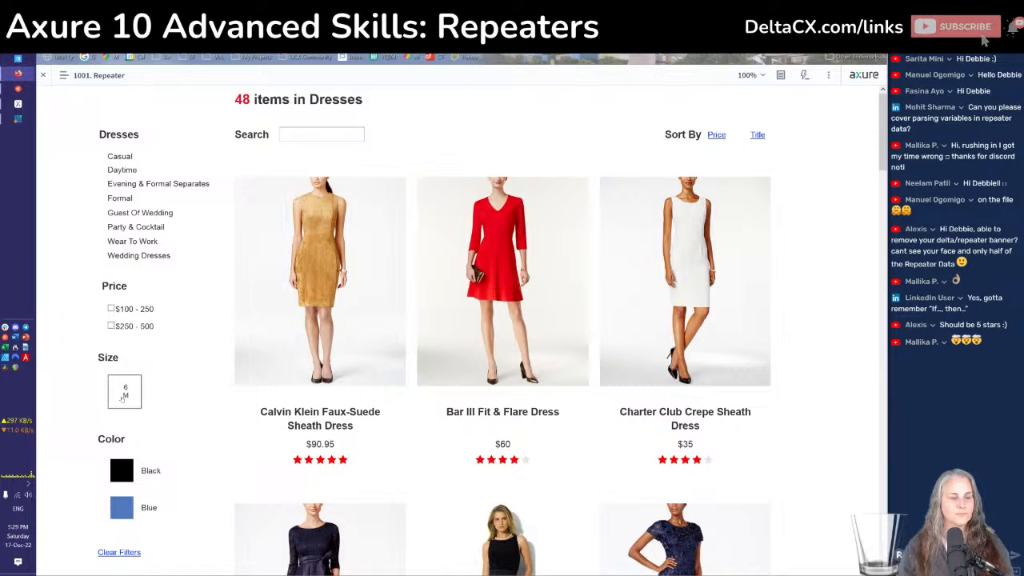
click(123, 398)
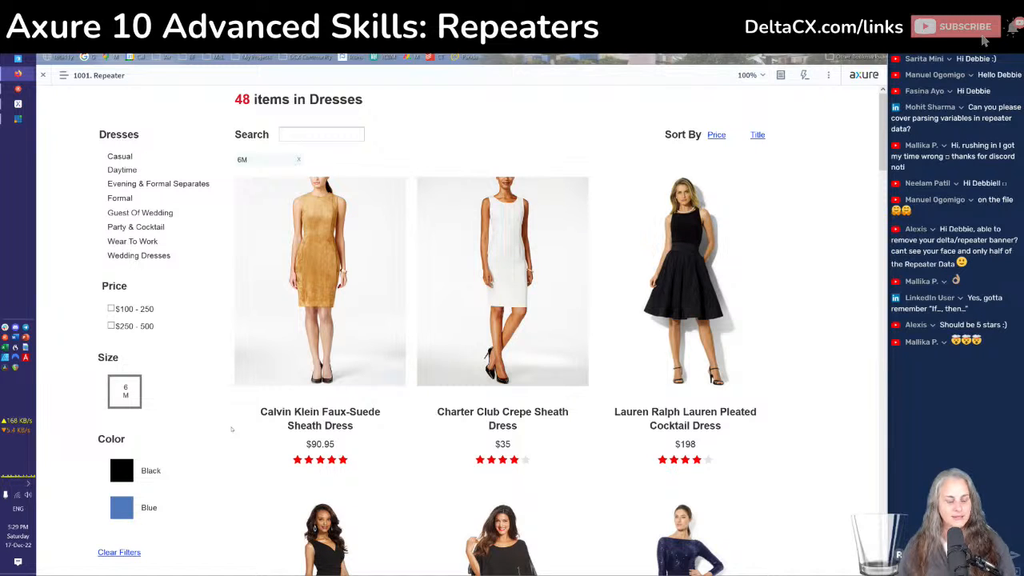
key(alt+Tab)
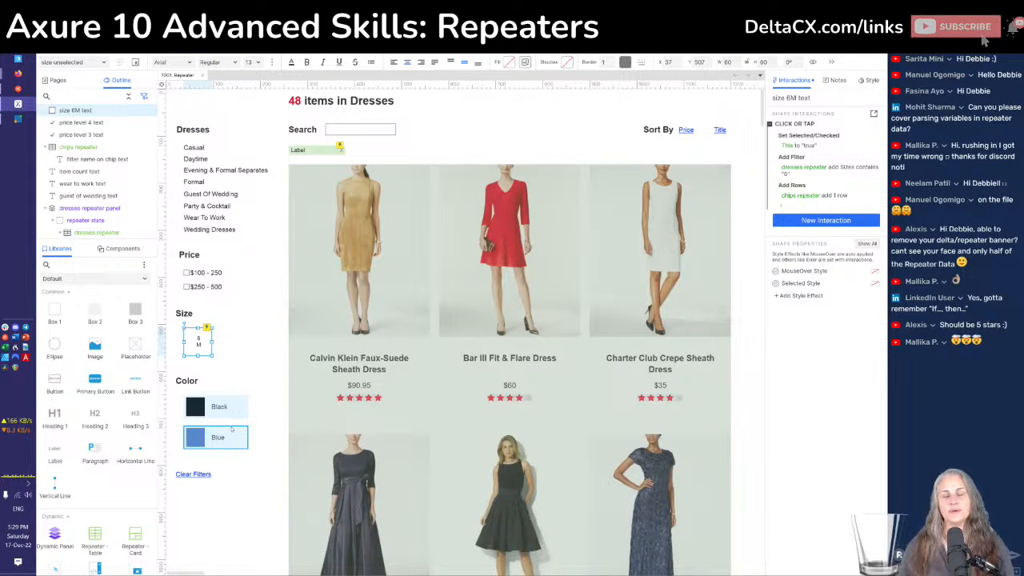
right_click(320, 153)
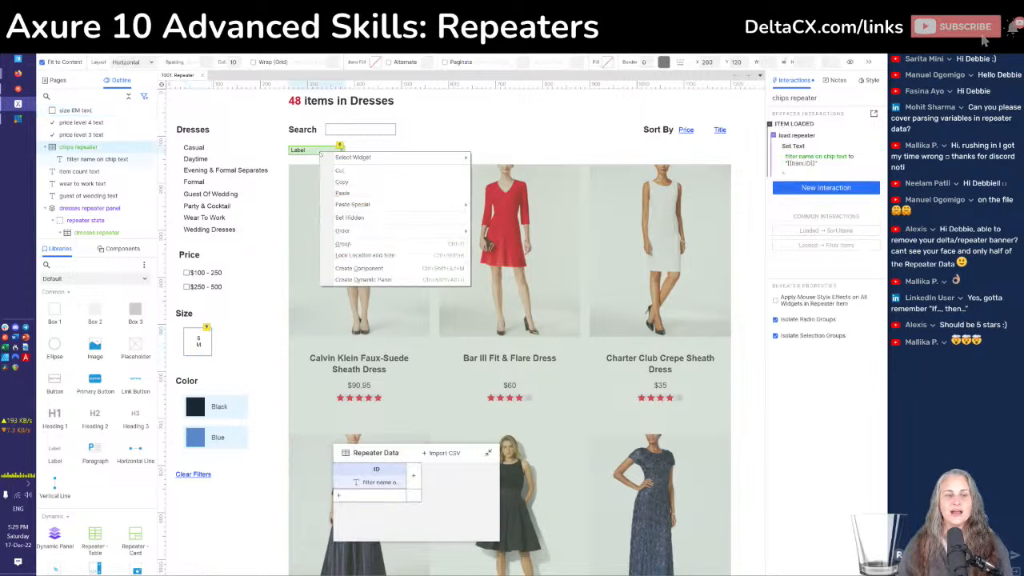
click(350, 218)
click(516, 150)
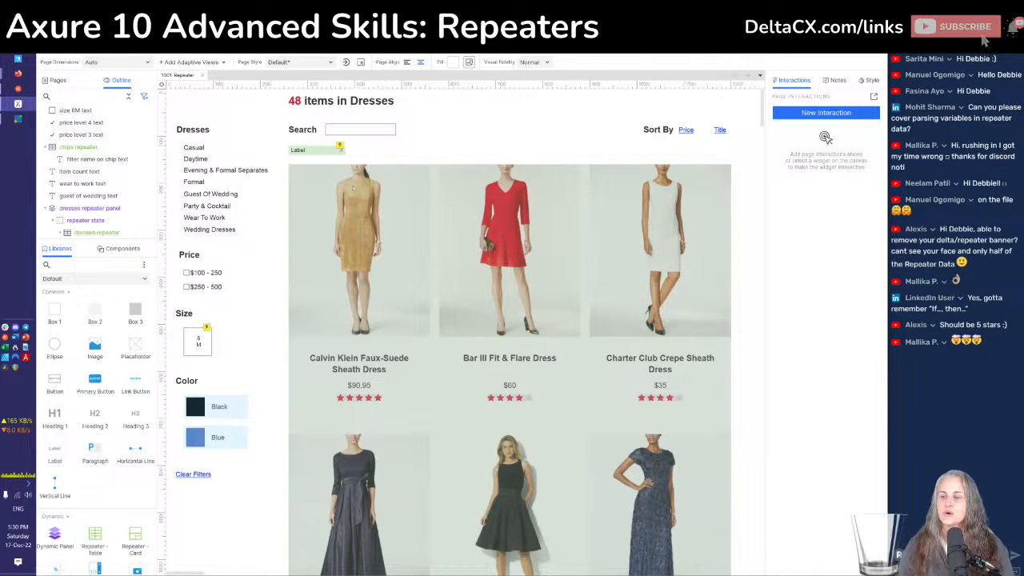
Select the size 6M box and reopen its interaction in the Interaction Editor
click(199, 341)
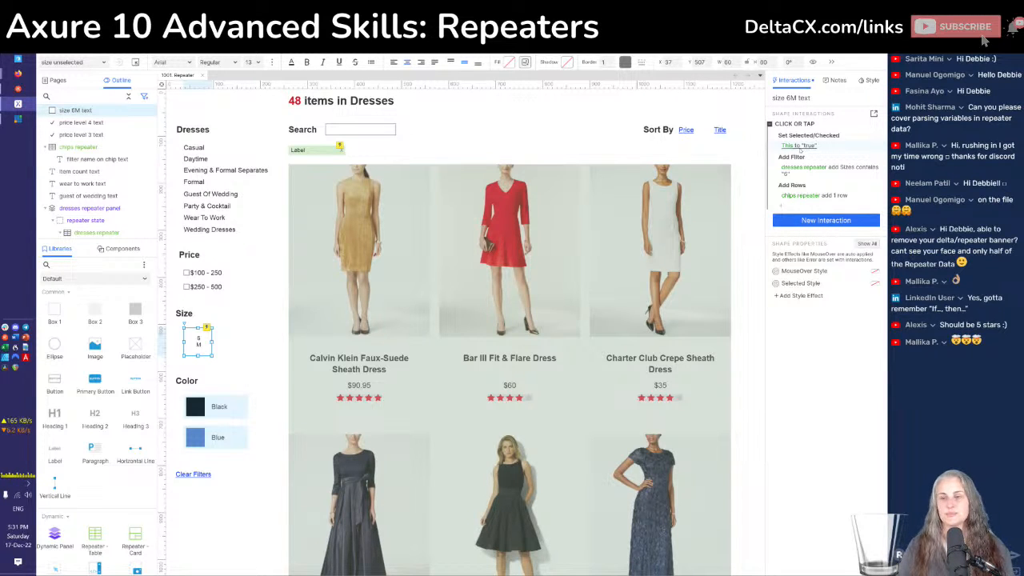
double_click(800, 134)
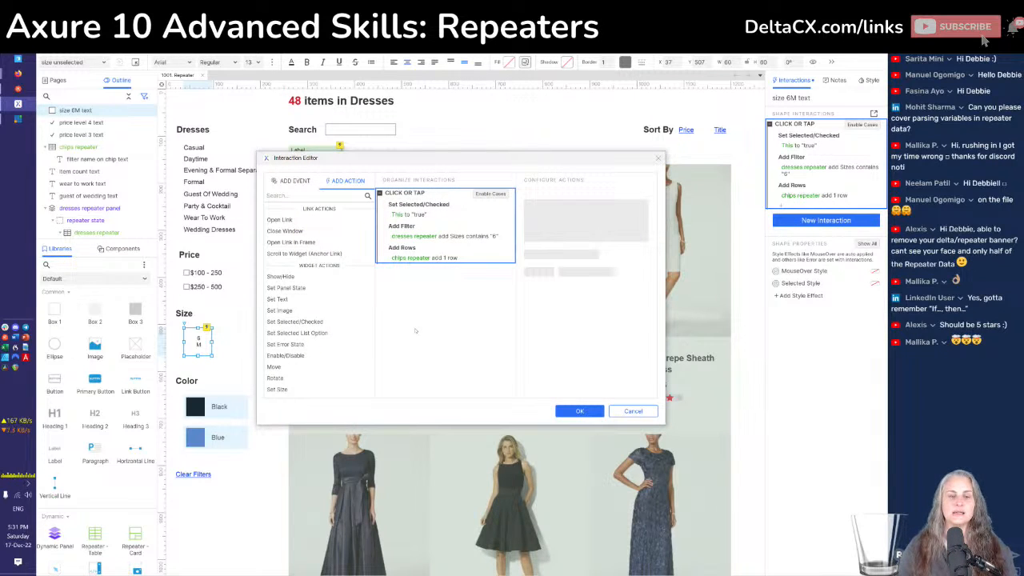
click(304, 333)
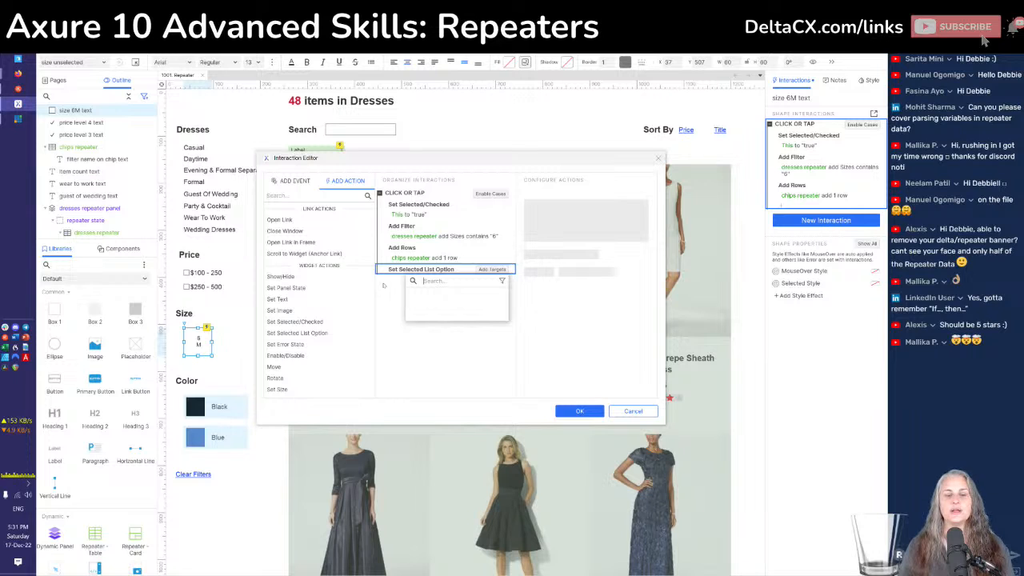
click(390, 271)
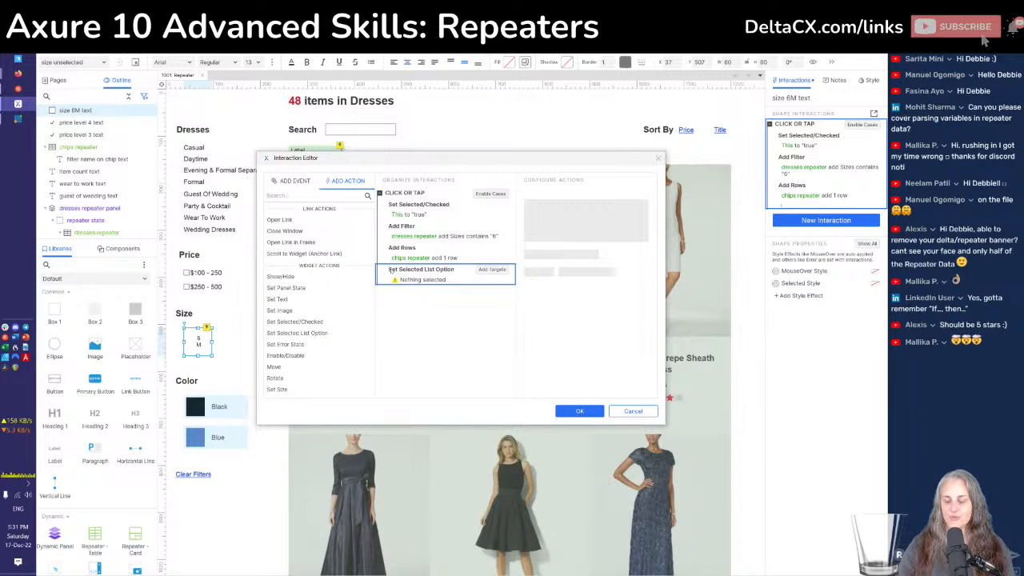
key(Delete)
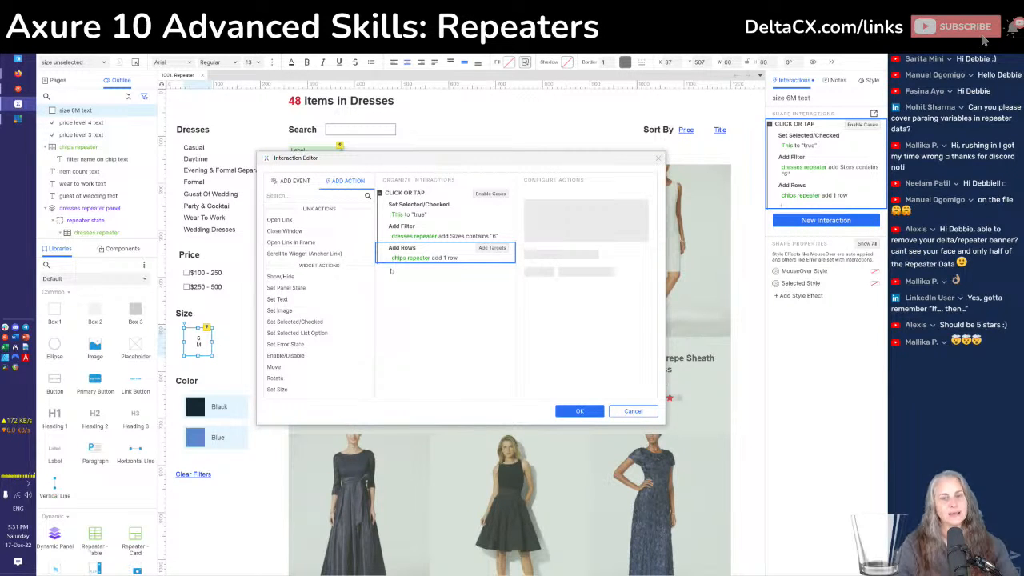
Enable cases on the click-or-tap event, naming the existing case "select 6M" and adding a second case named "unselect 6M"
click(490, 194)
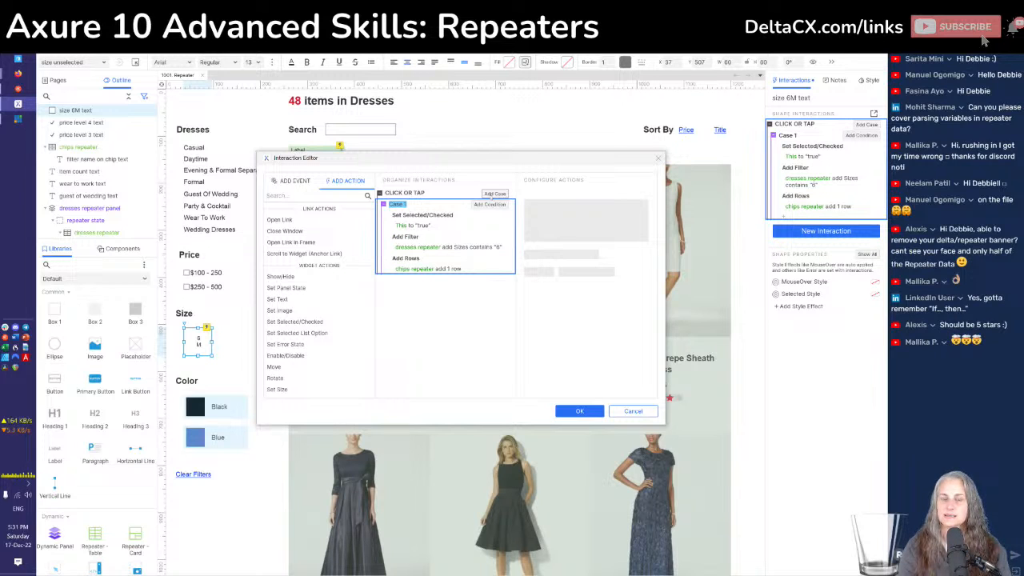
text(select)
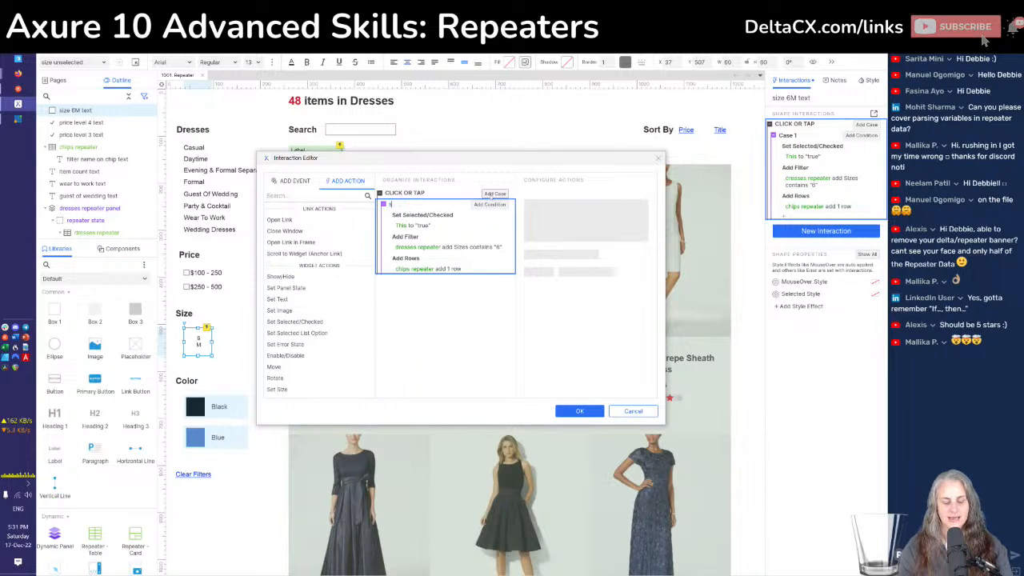
text( 6M)
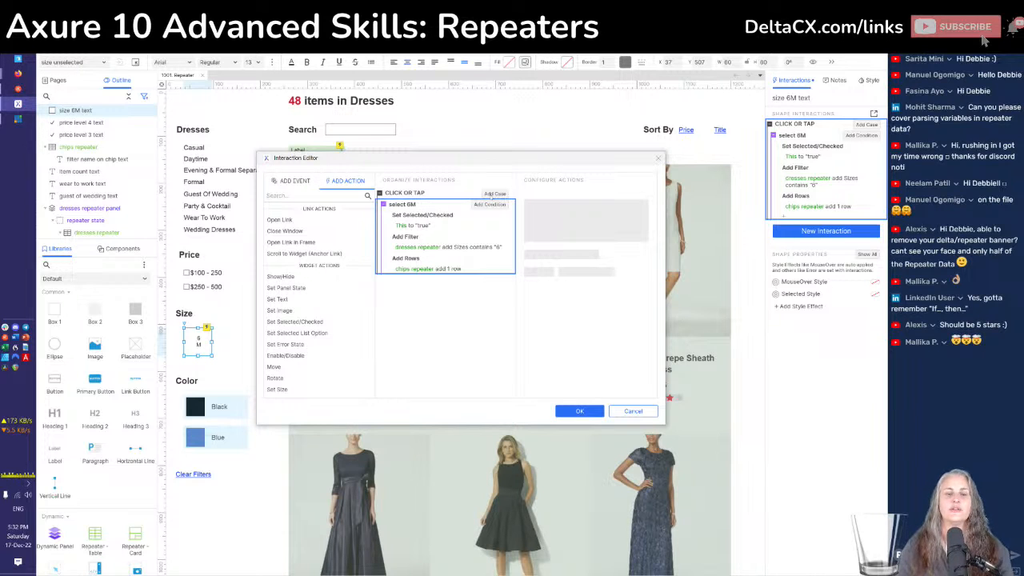
click(494, 194)
text(unselect 6M)
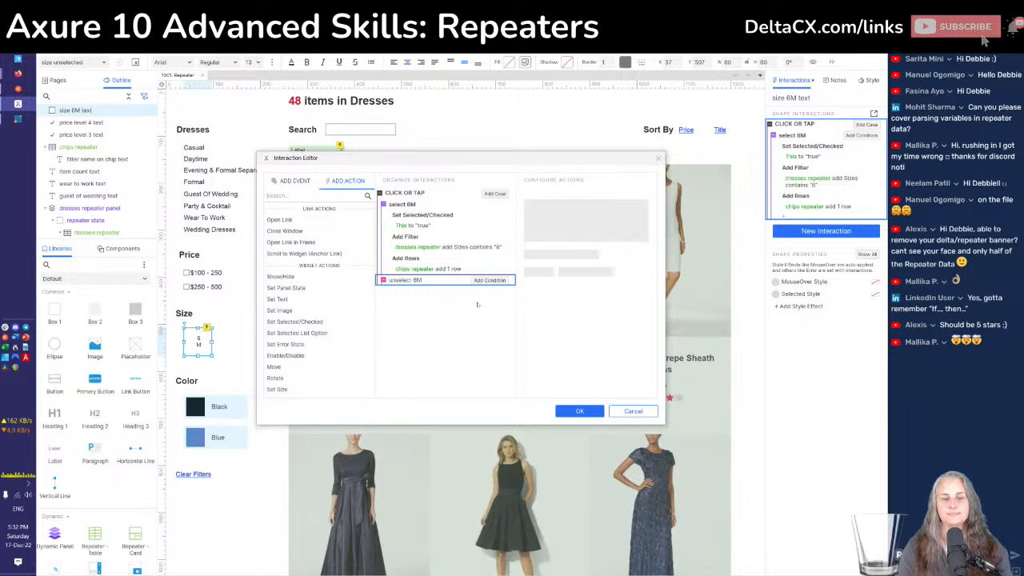
key(Return)
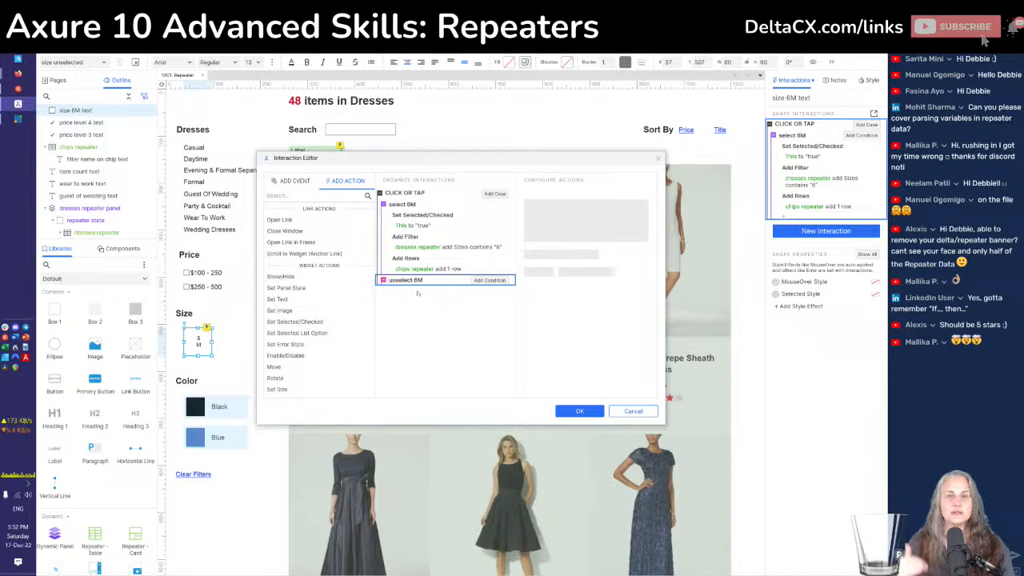
Add a Set Selected/Checked action to the unselect 6M case that sets this widget's value to false
click(283, 323)
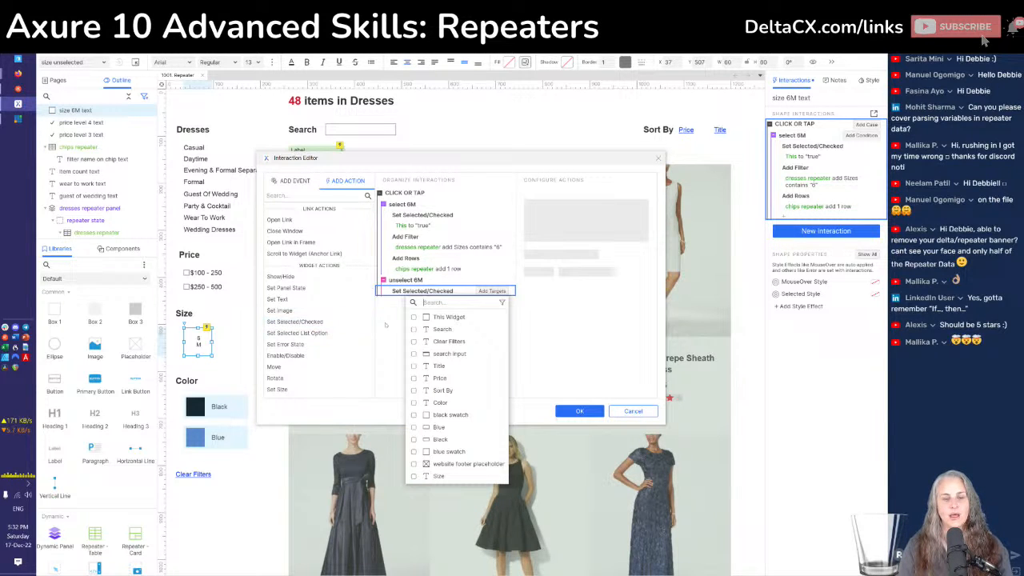
click(420, 319)
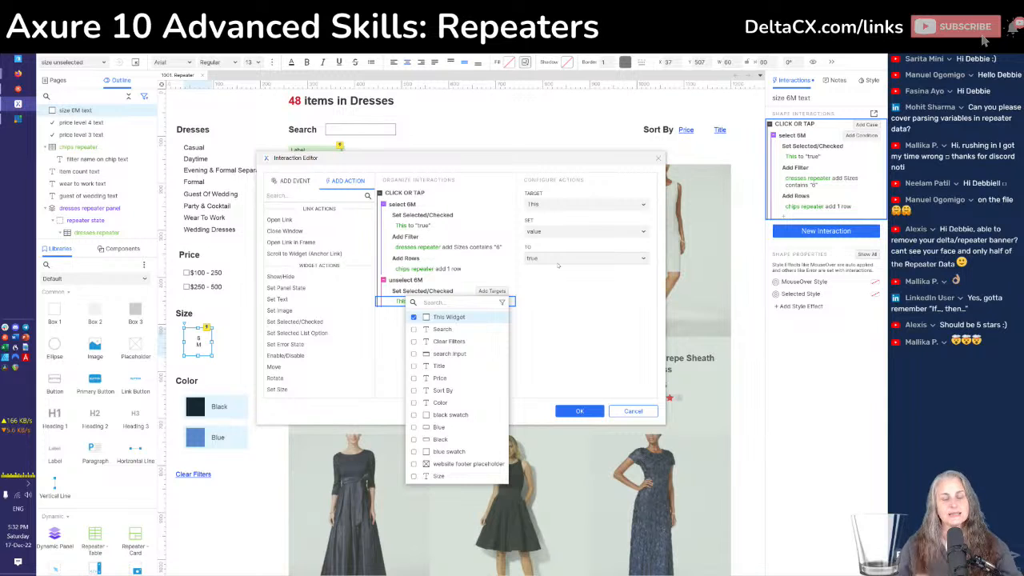
click(557, 266)
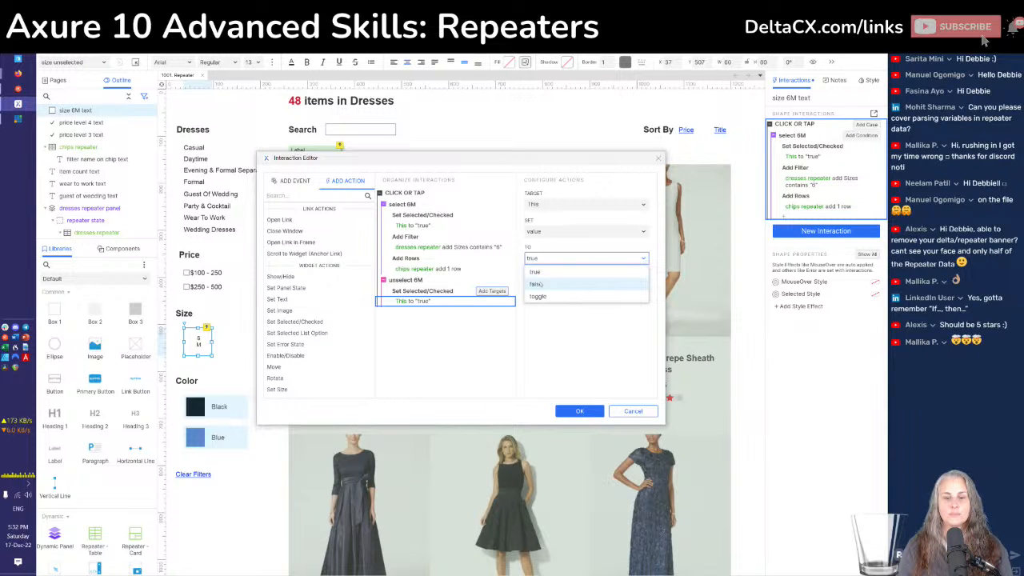
click(537, 284)
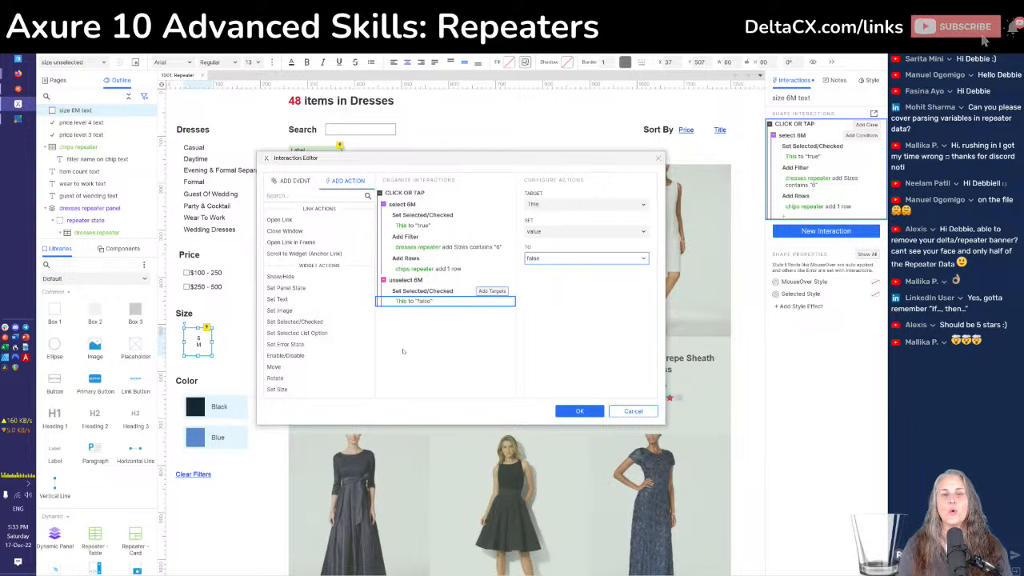
Add a Remove Filter action to the unselect 6M case, removing the Sizes contains "6" filter from the dresses repeater
scroll(319, 342, down, 10)
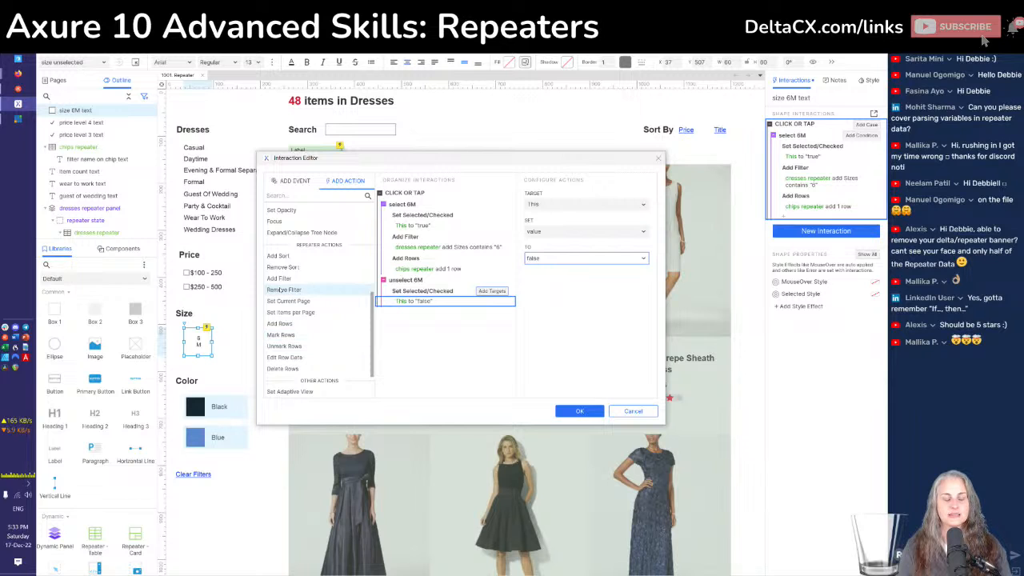
click(281, 289)
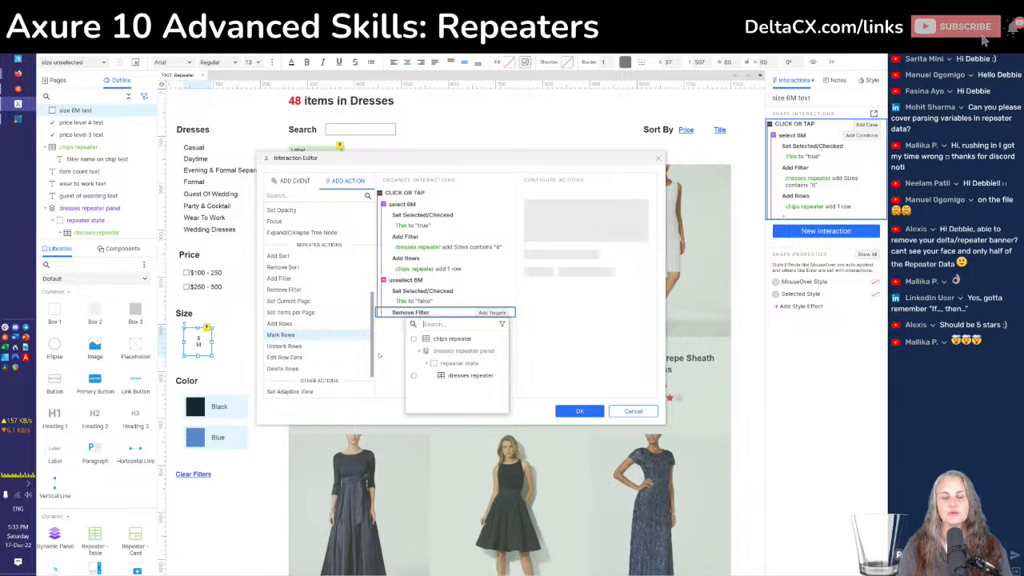
click(413, 375)
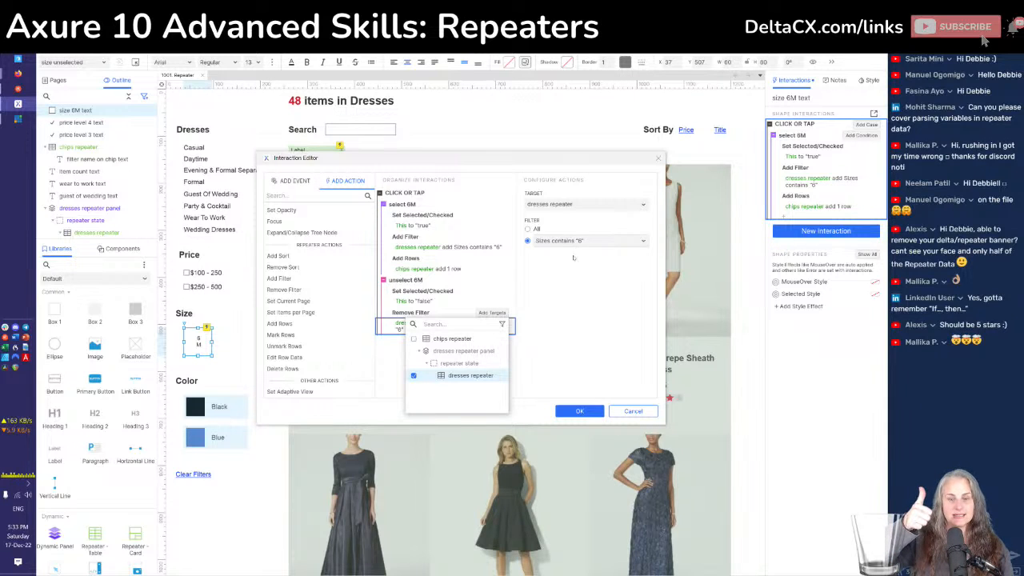
click(572, 274)
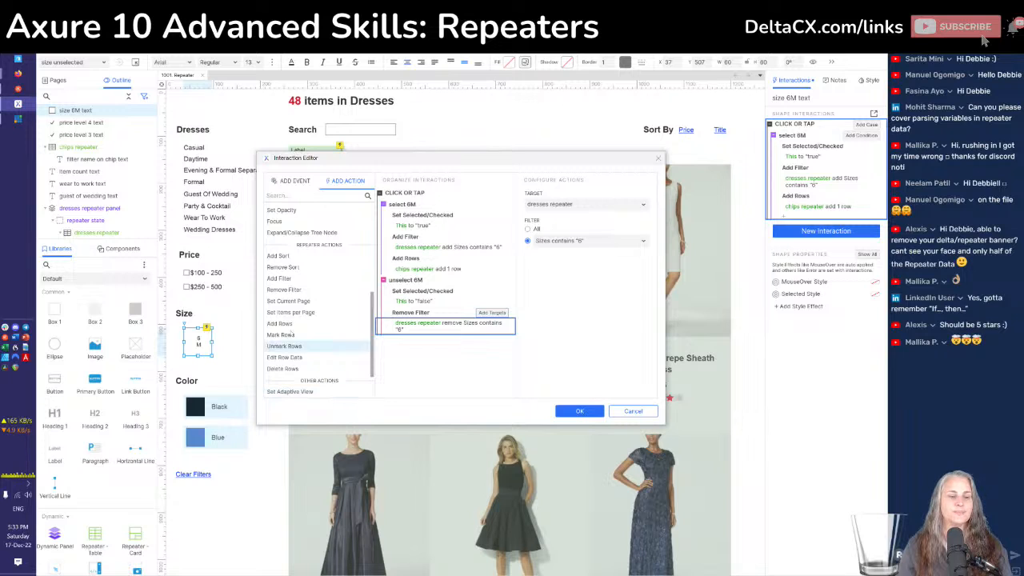
Add a Delete Rows action to the unselect 6M case targeting the chips repeater, with rows chosen by rule
scroll(292, 333, down, 2)
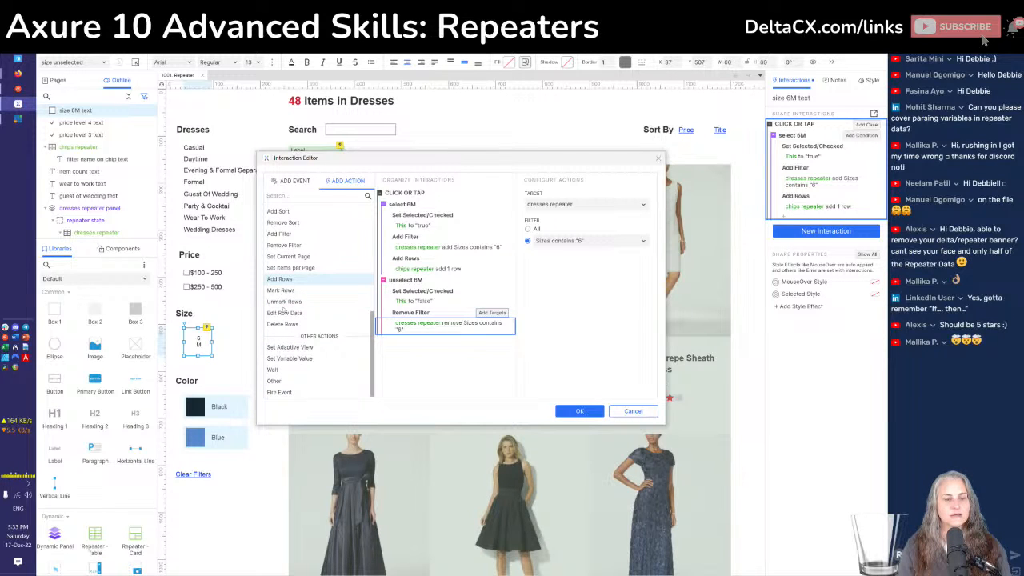
click(286, 324)
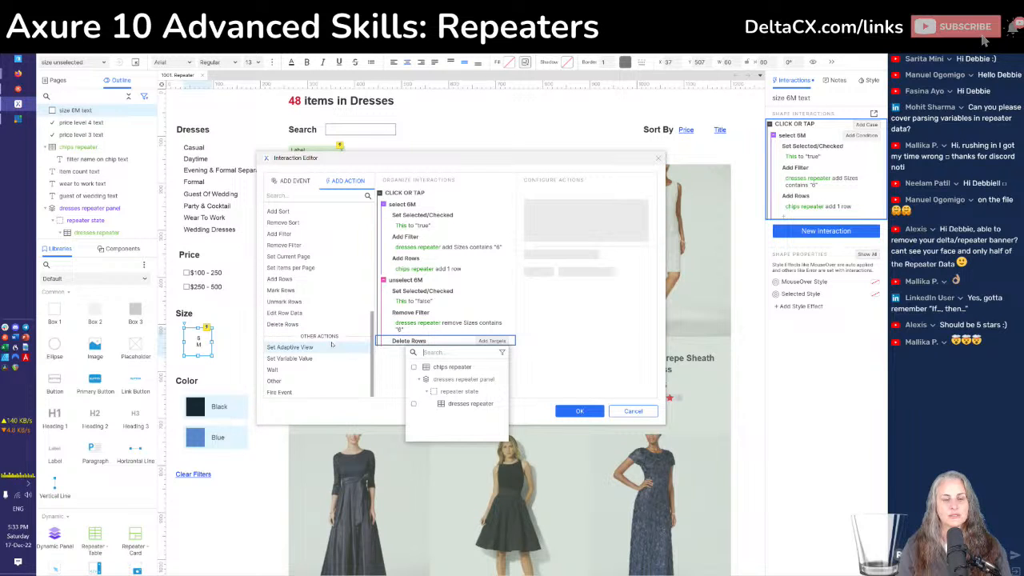
click(414, 367)
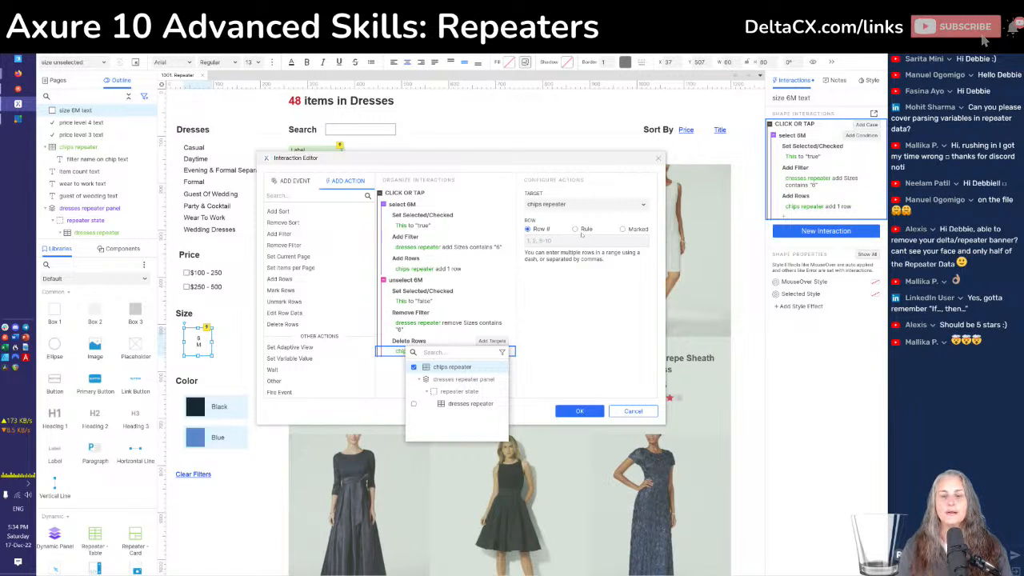
click(575, 230)
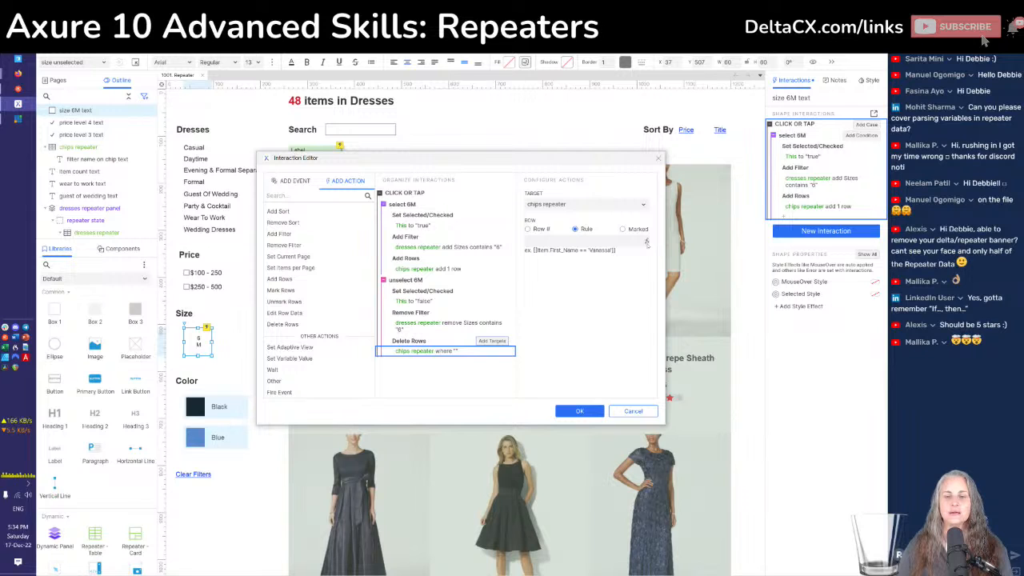
Set the Delete Rows rule to [[Item.ID == '6M']], inserting Item.ID from the repeater variables
click(646, 242)
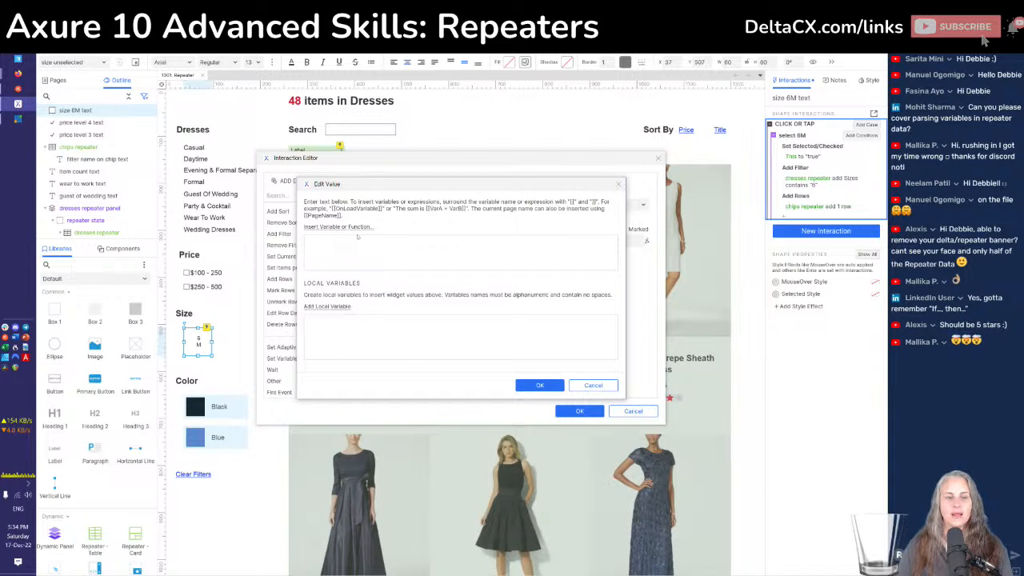
click(336, 227)
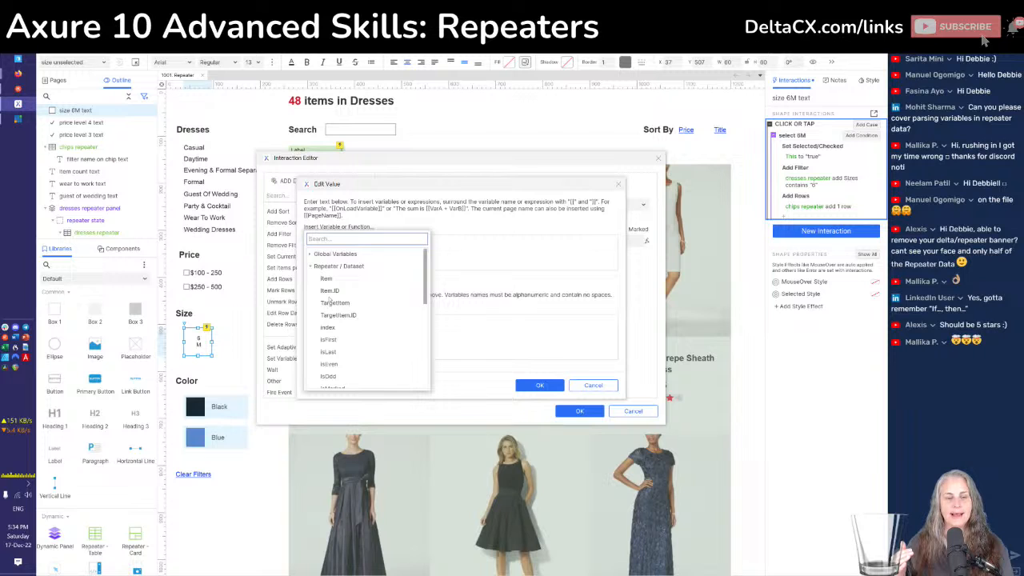
click(331, 291)
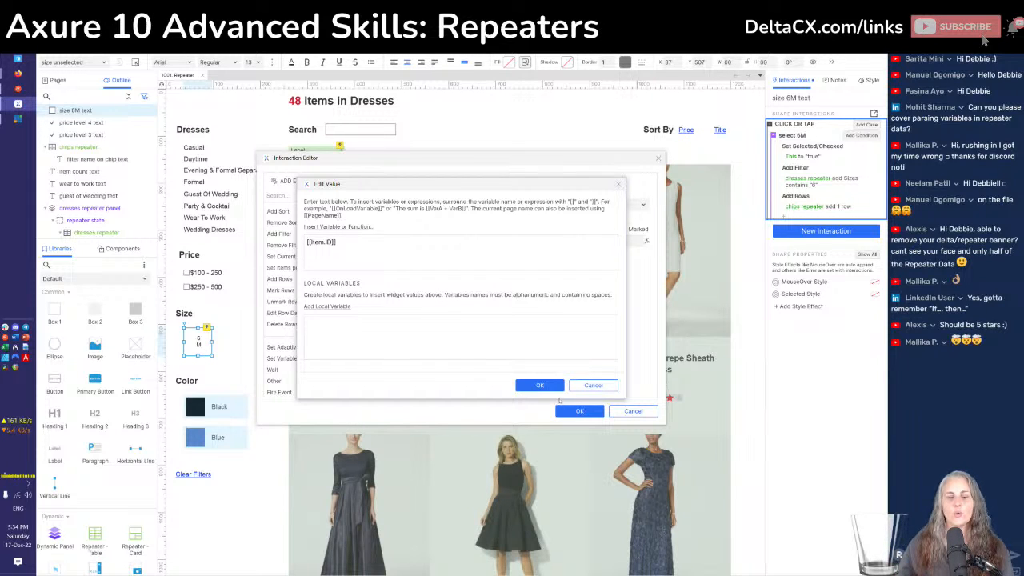
click(540, 386)
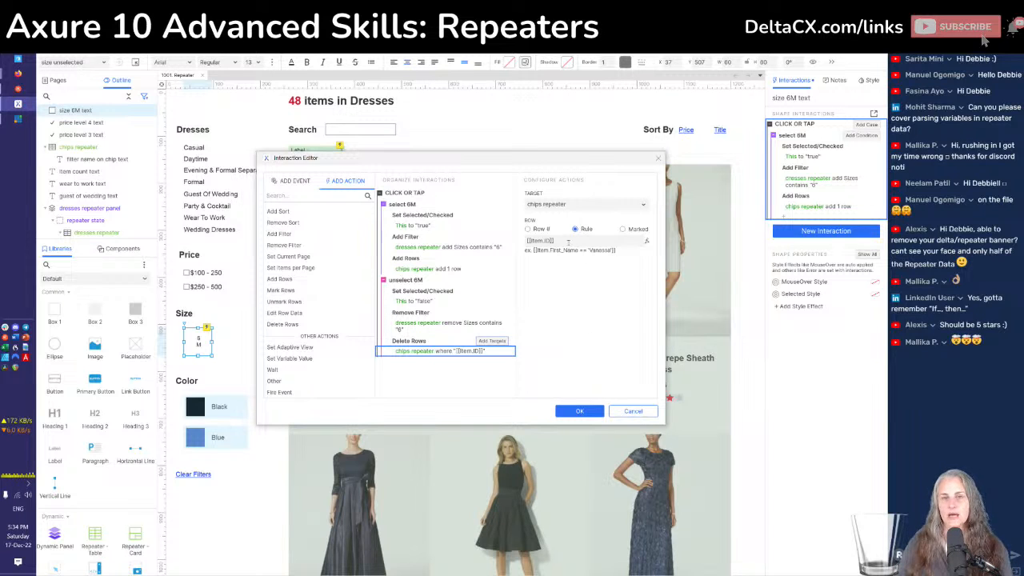
triple_click(549, 242)
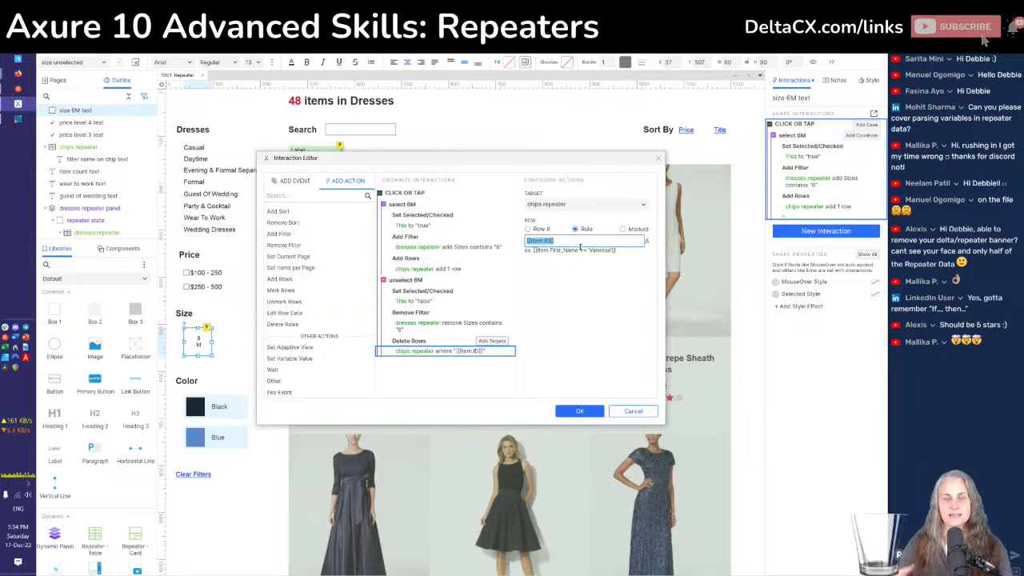
click(550, 241)
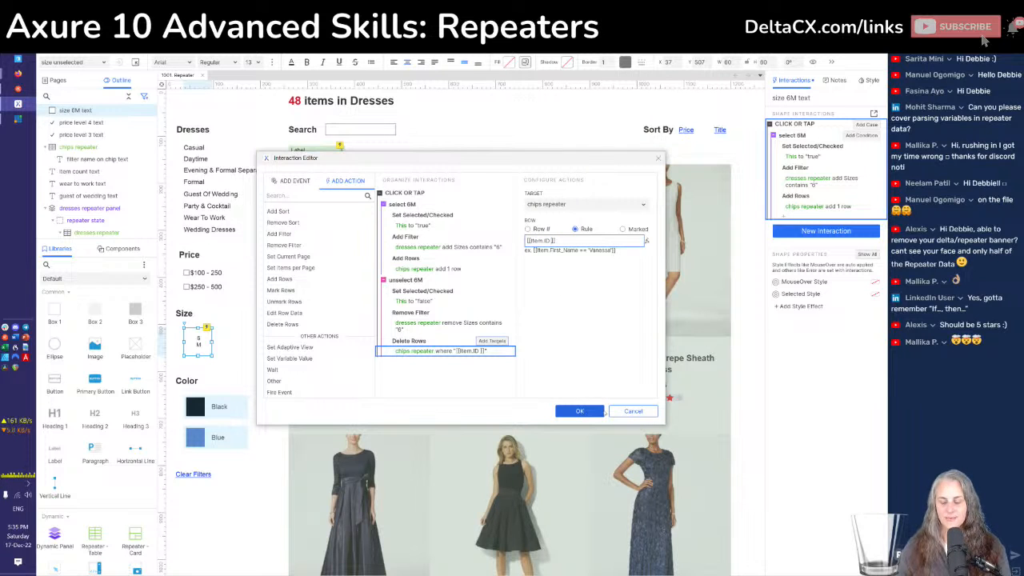
text(== '')
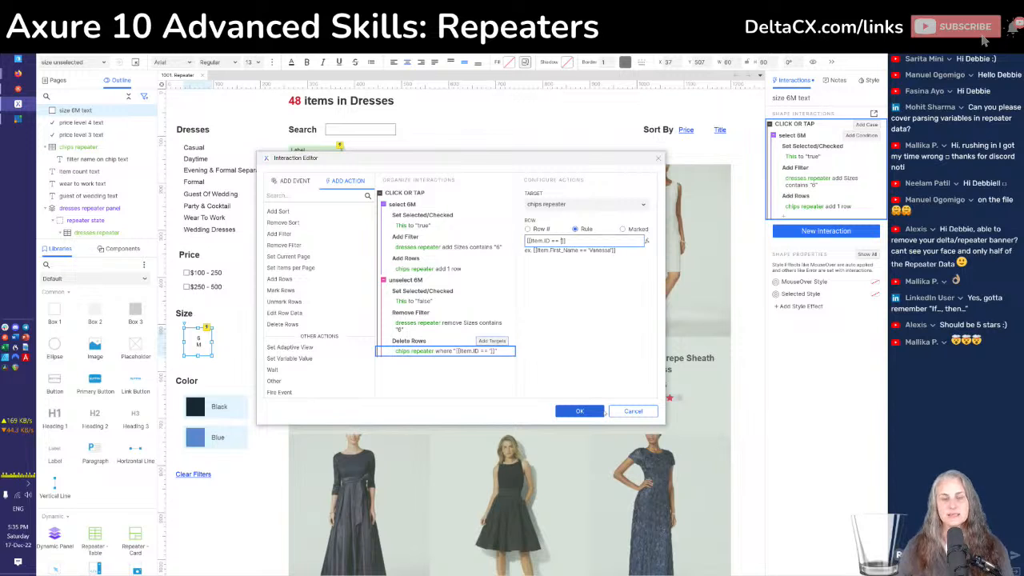
text(6)
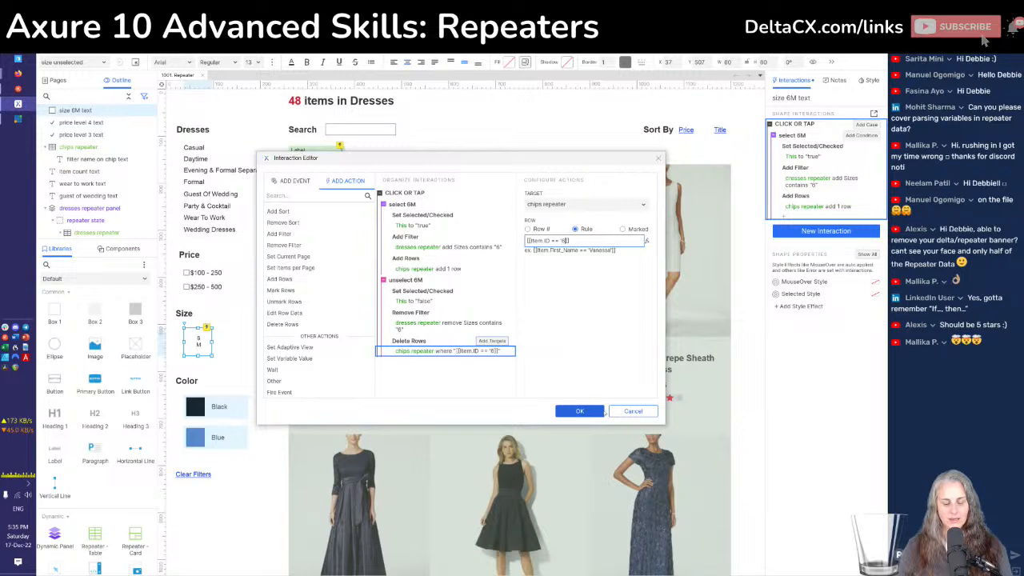
text(M)
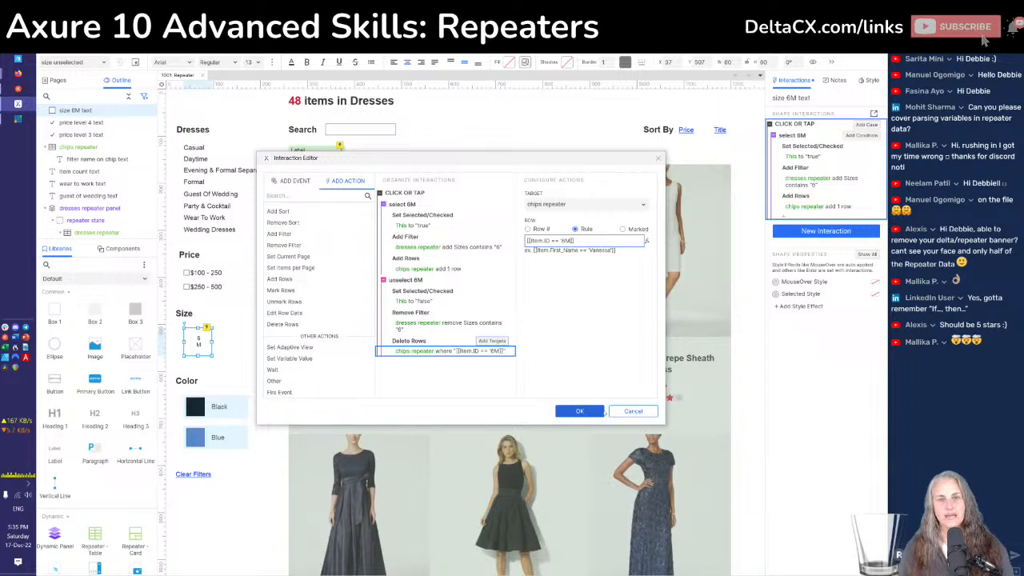
text(')
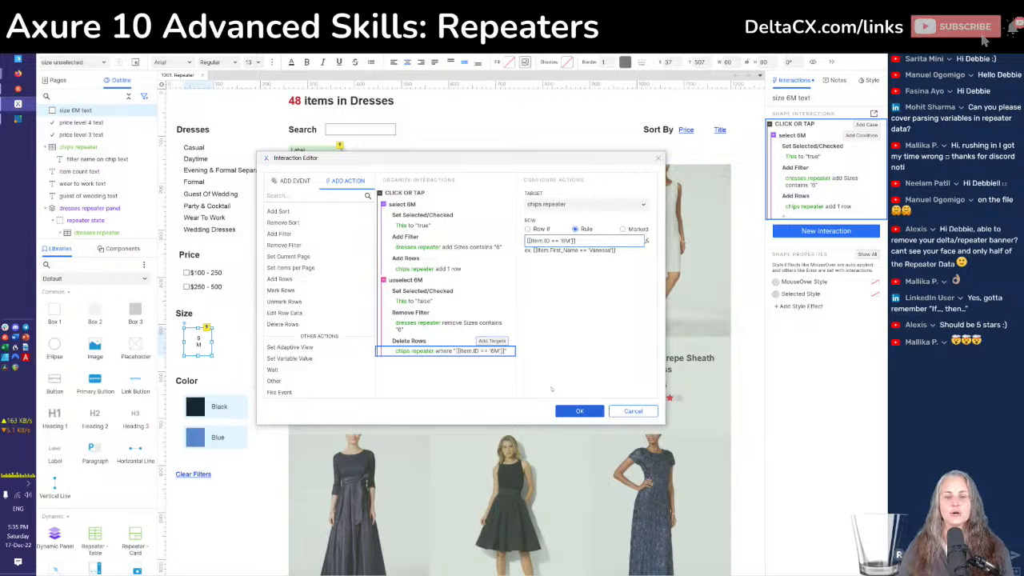
Add a condition to the select 6M case requiring that is selected of This equals the value false
click(418, 205)
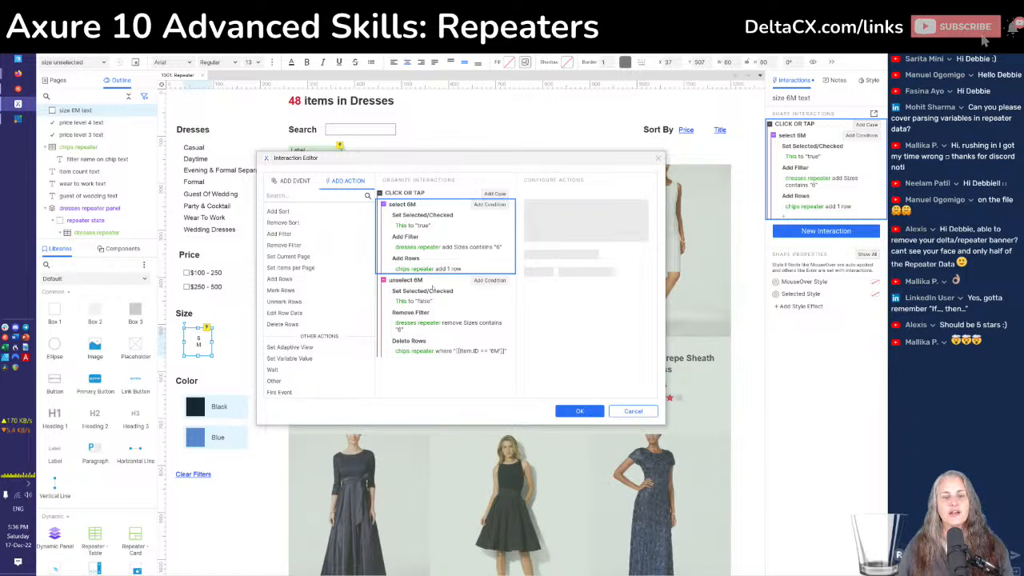
click(433, 289)
click(427, 281)
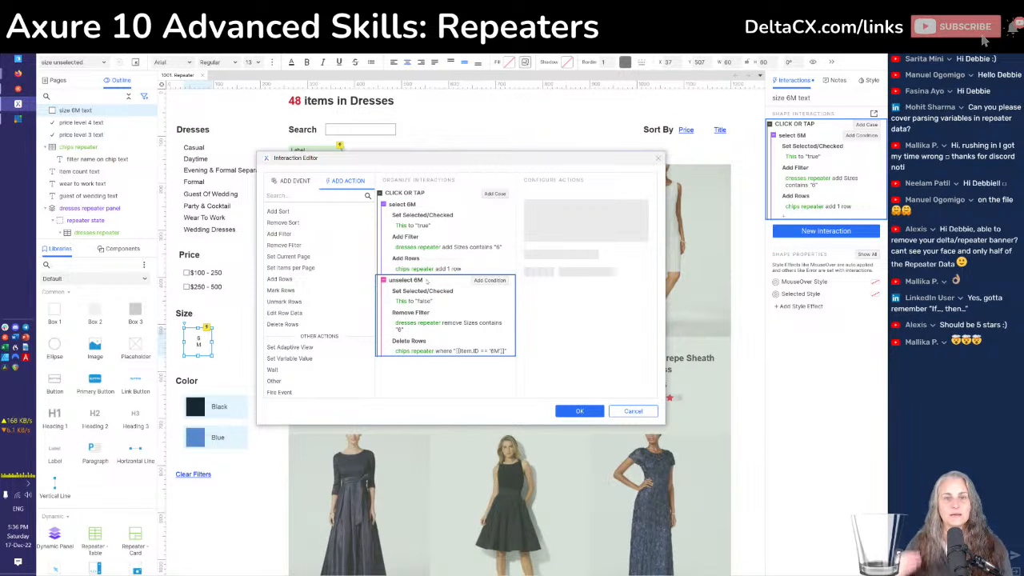
click(452, 205)
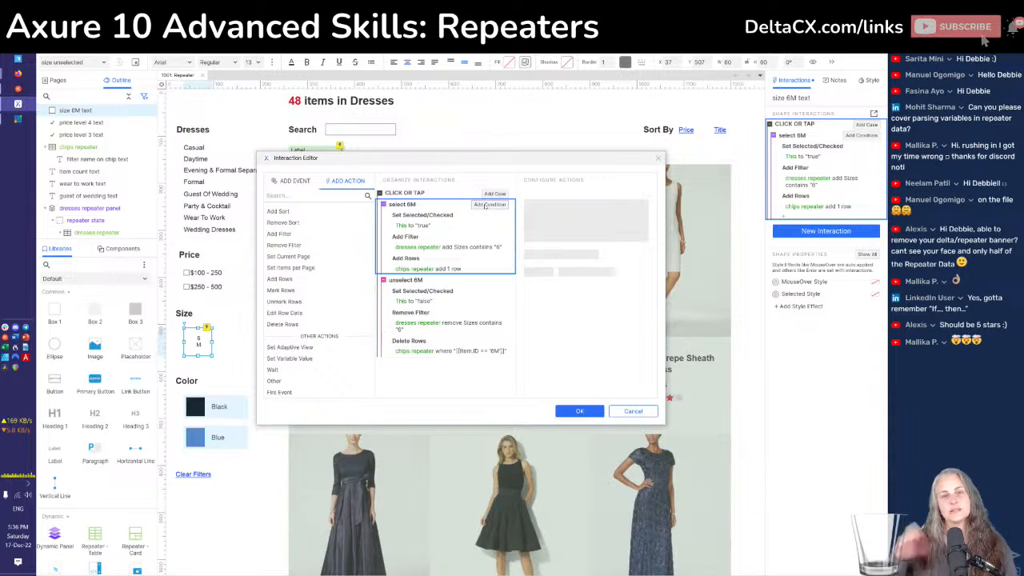
click(485, 205)
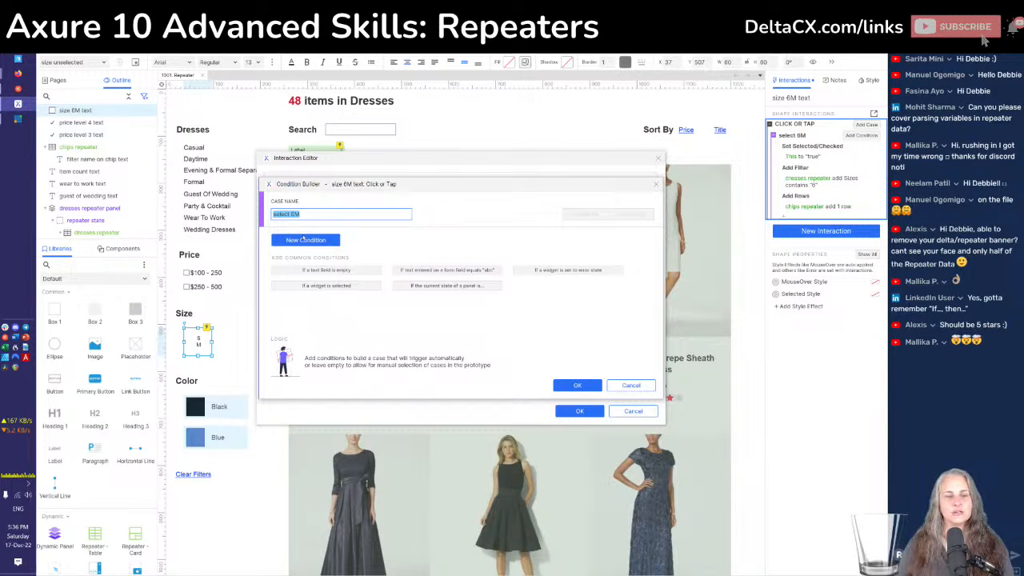
click(322, 240)
click(324, 239)
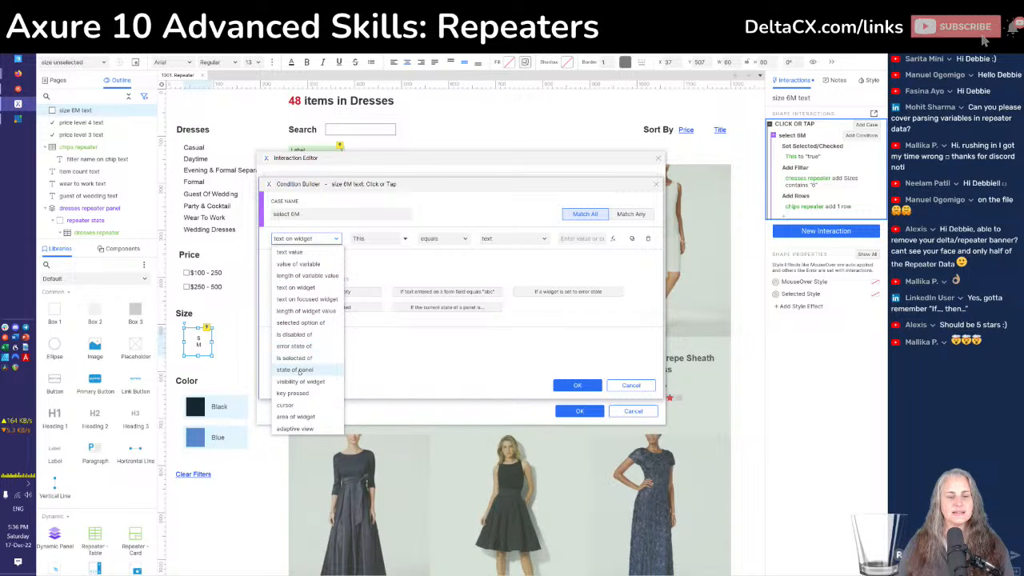
click(306, 360)
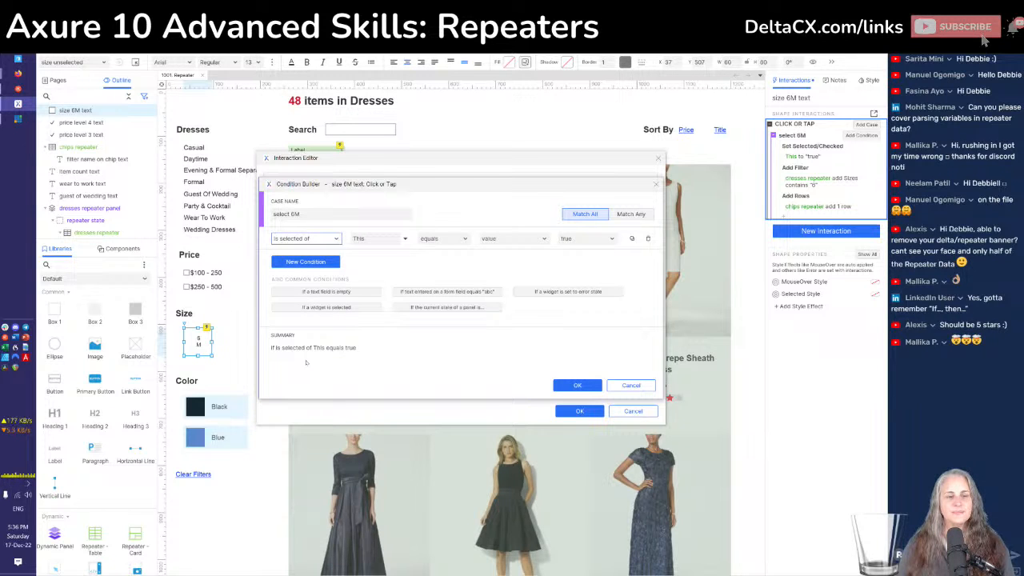
click(589, 241)
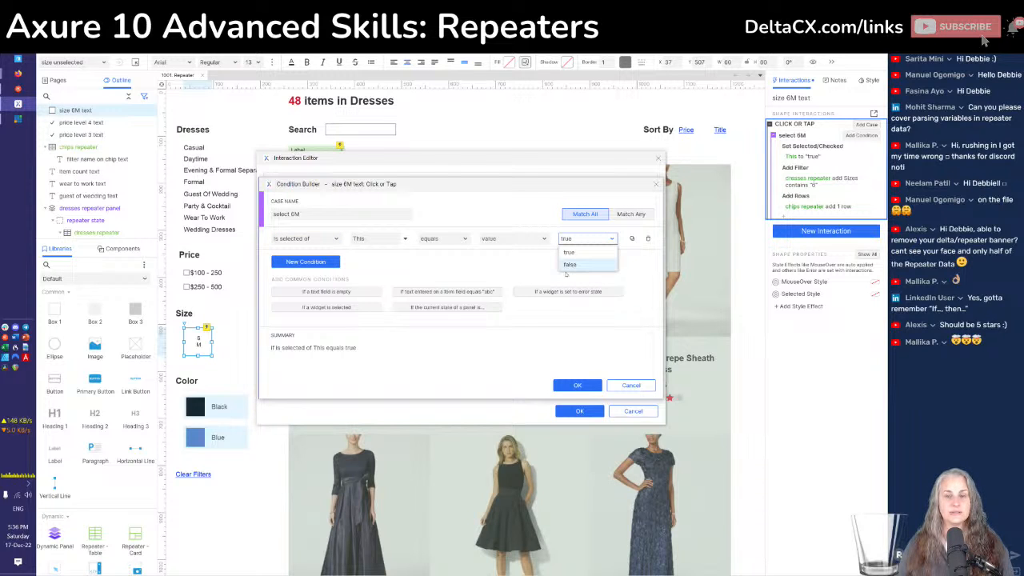
click(566, 269)
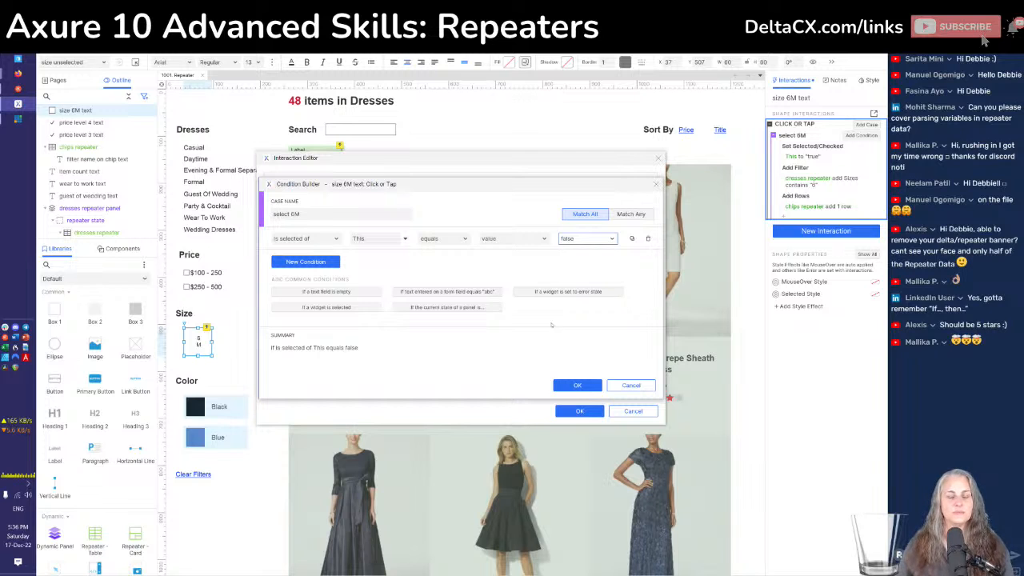
click(577, 386)
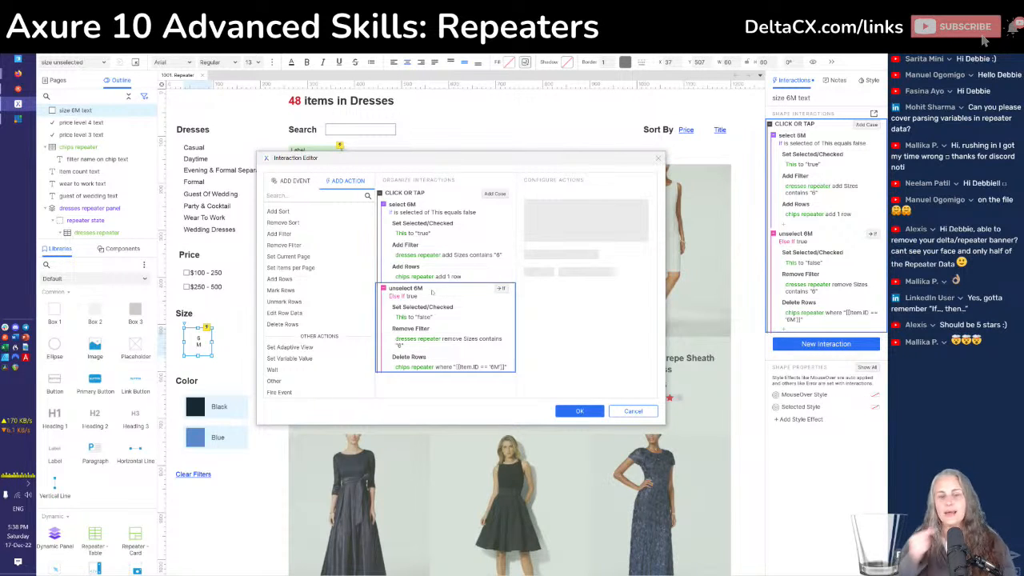
Apply the select 6M and unselect 6M cases to the size 6M text's click interaction
click(416, 205)
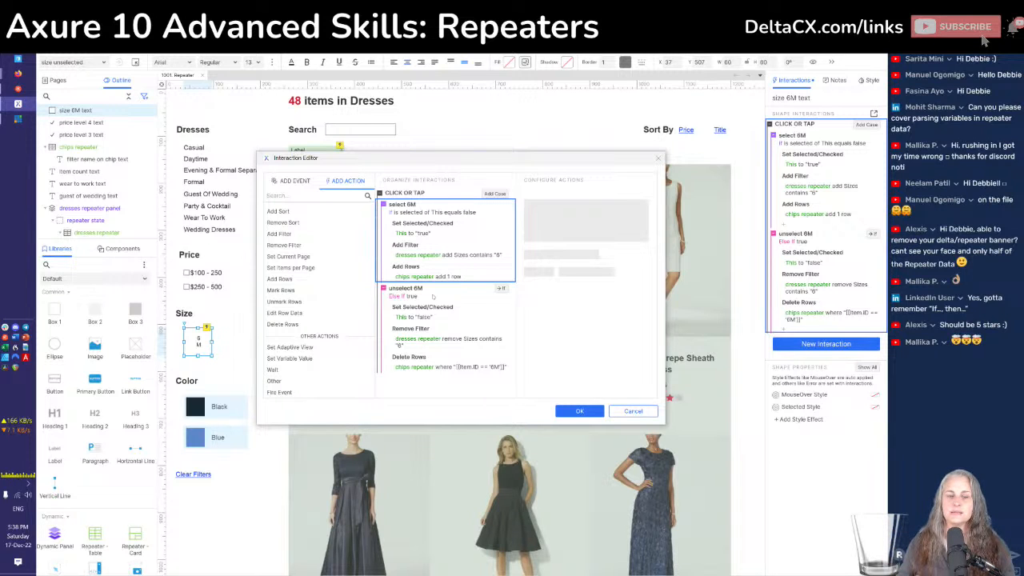
click(427, 292)
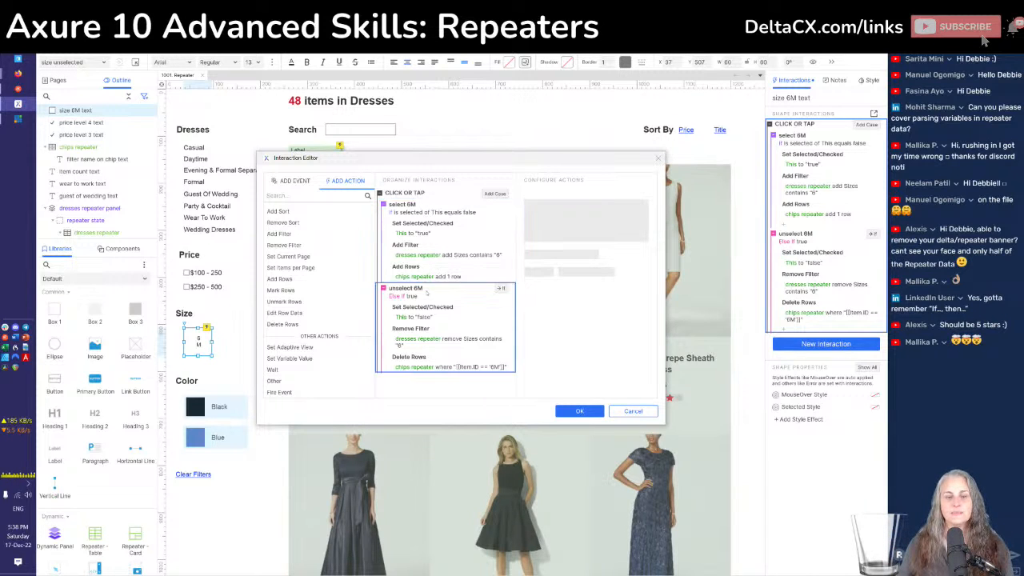
click(573, 411)
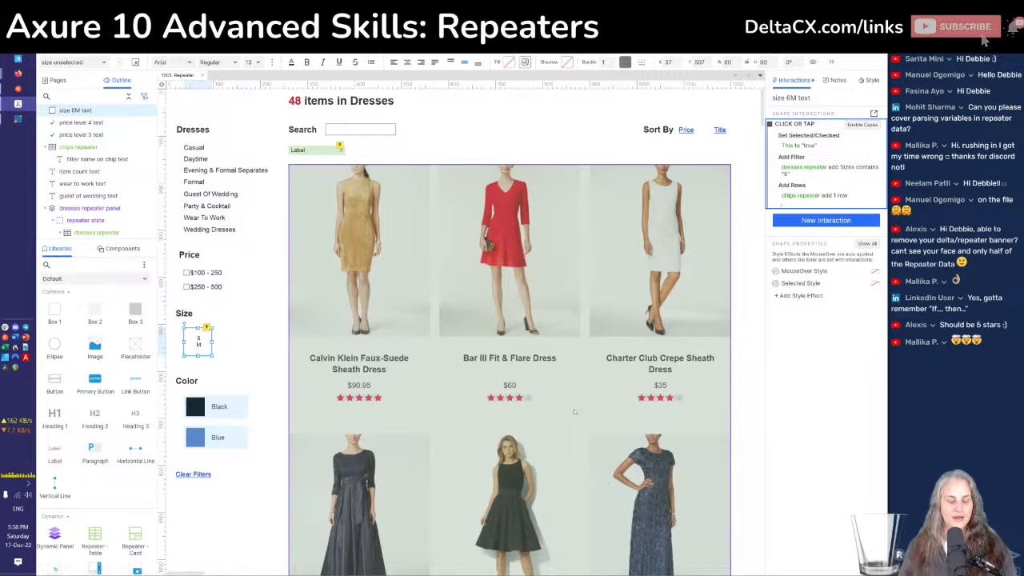
Save the file, switch to the Firefox preview and test toggling size 6M on the reloaded page
key(ctrl+s)
key(alt+Tab)
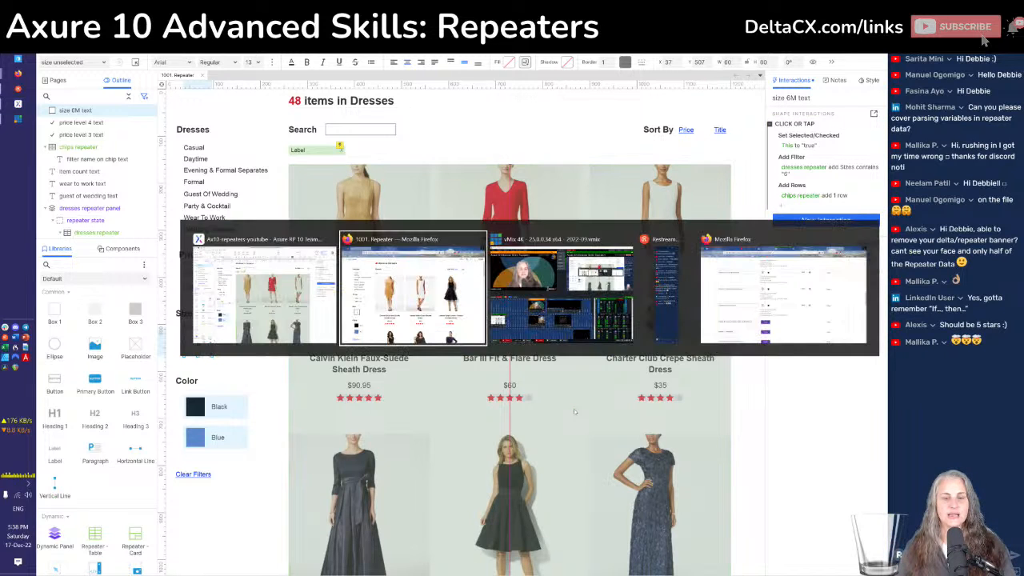
key(F5)
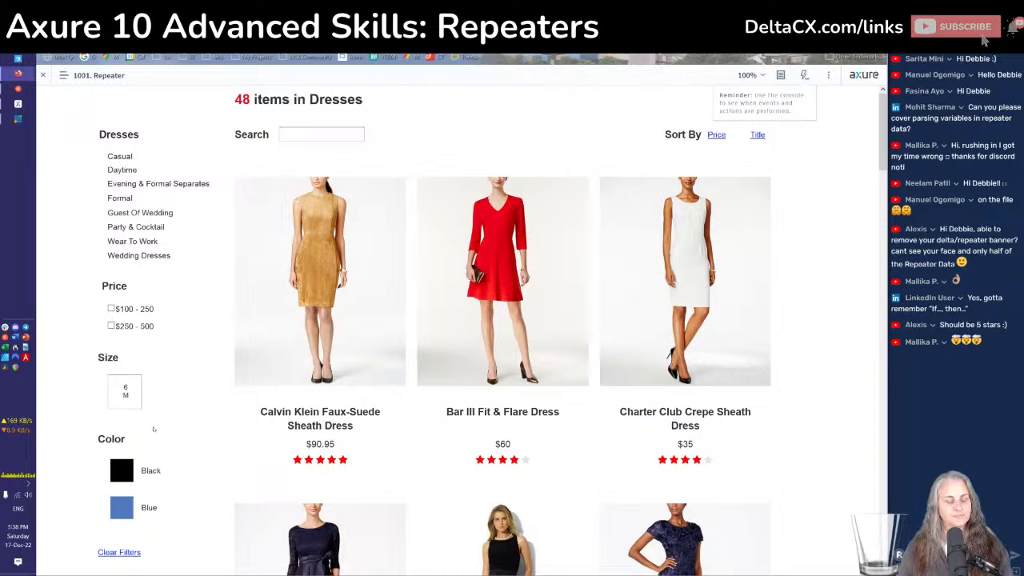
click(124, 402)
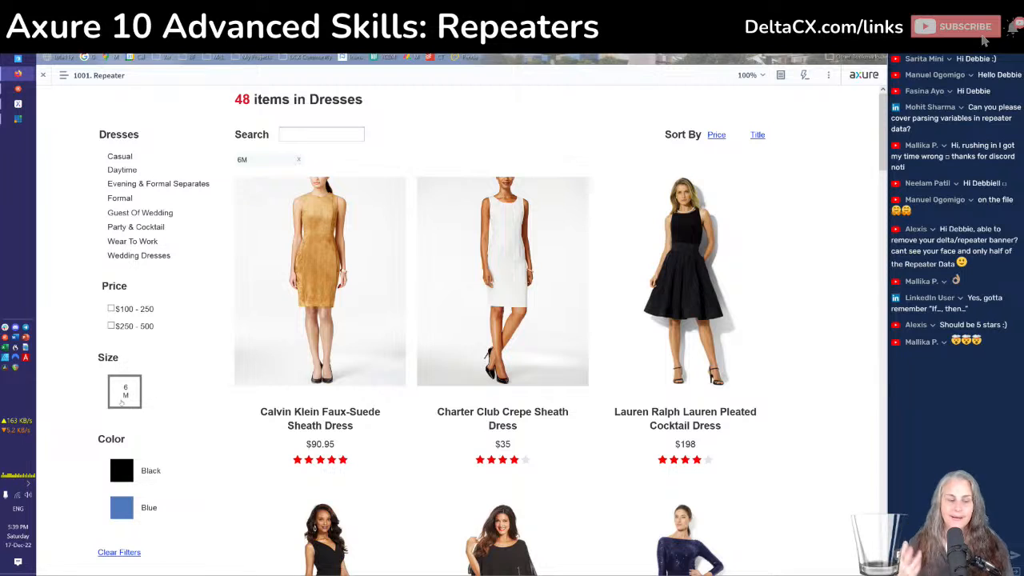
click(122, 402)
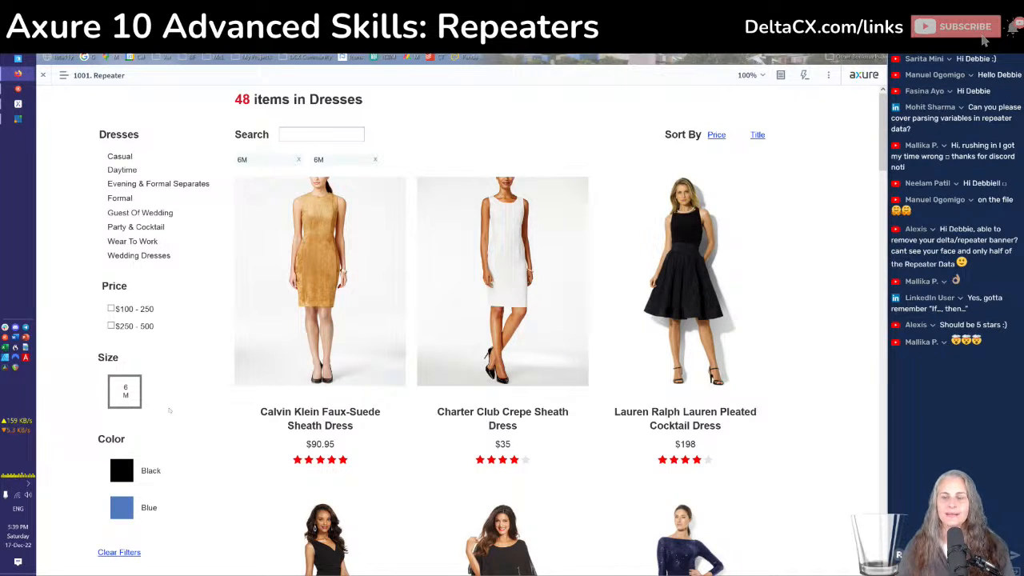
Switch back to Axure RP and enable cases for the size 6M text's click event, naming the first case "select 6M"
key(alt+Tab)
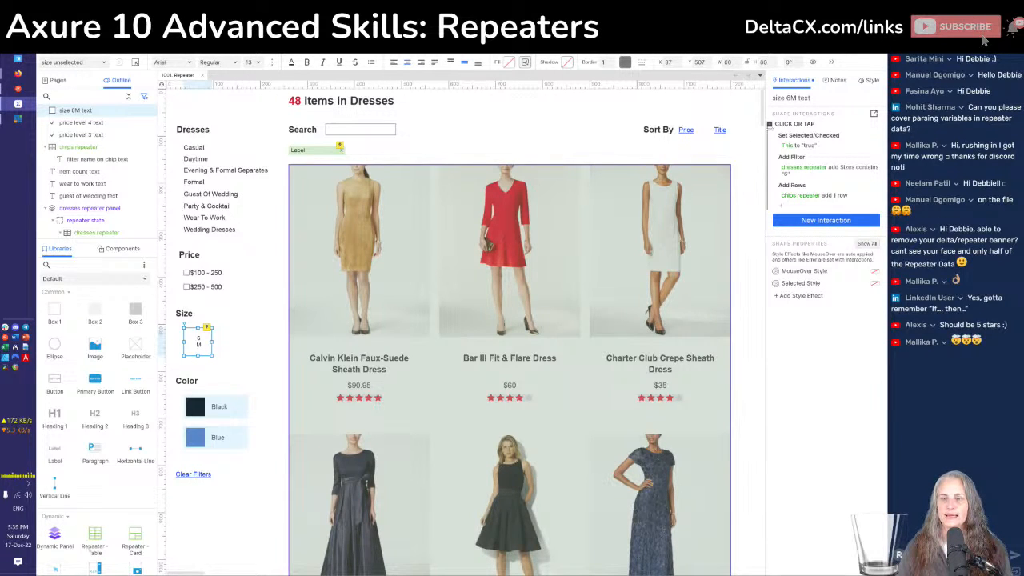
double_click(795, 126)
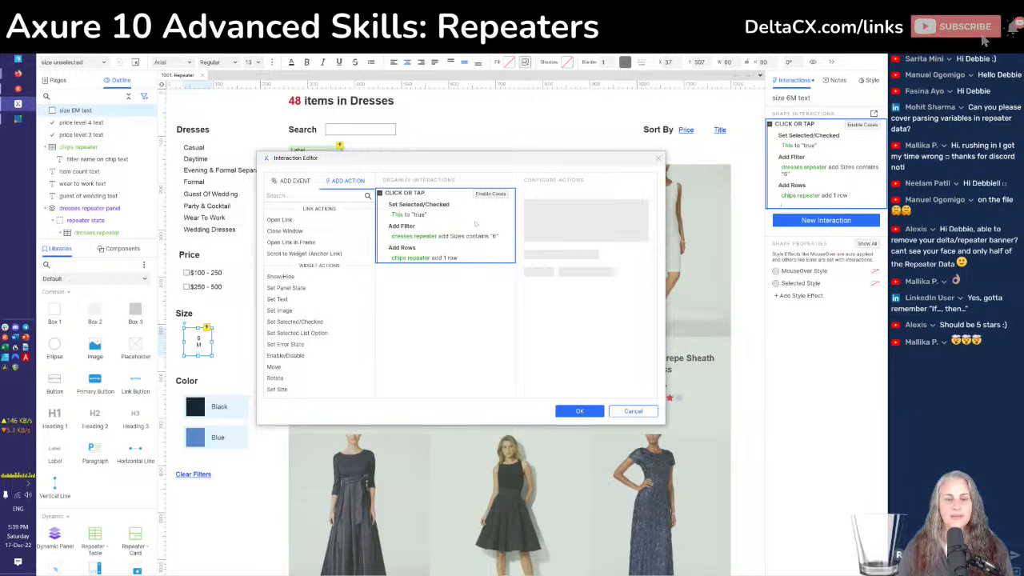
click(489, 193)
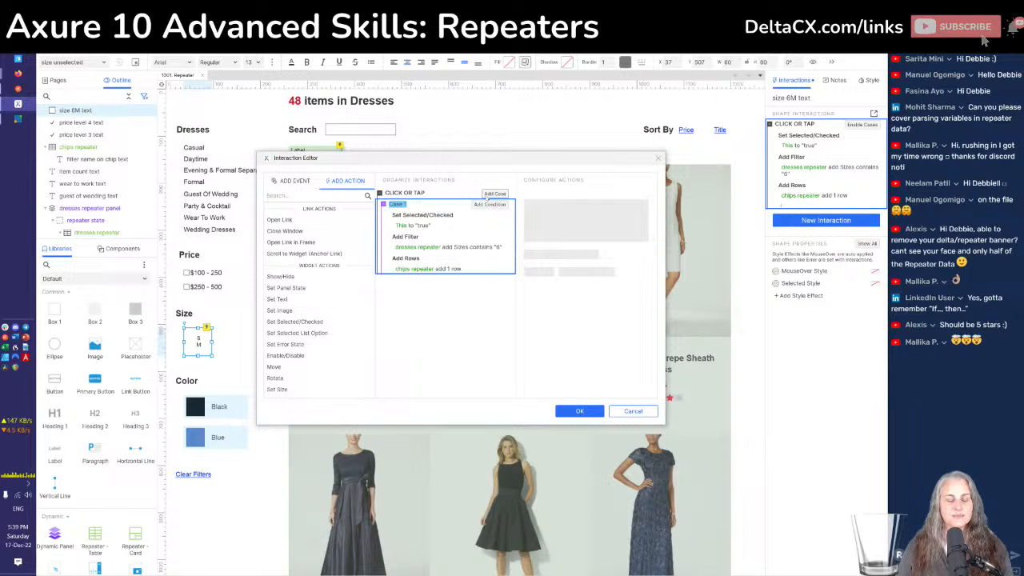
text(if)
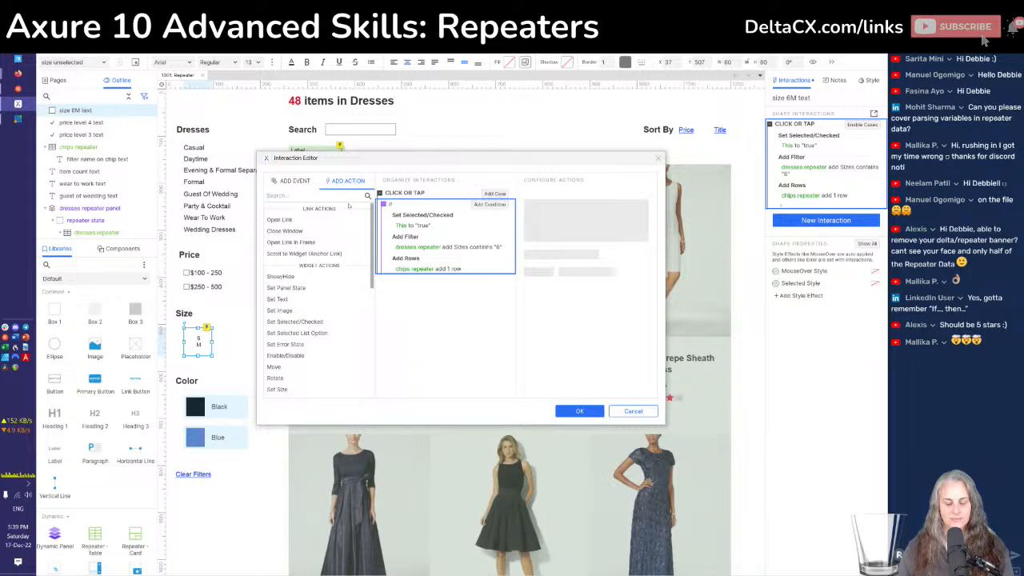
key(BackSpace)
key(BackSpace)
key(BackSpace)
text(select SM)
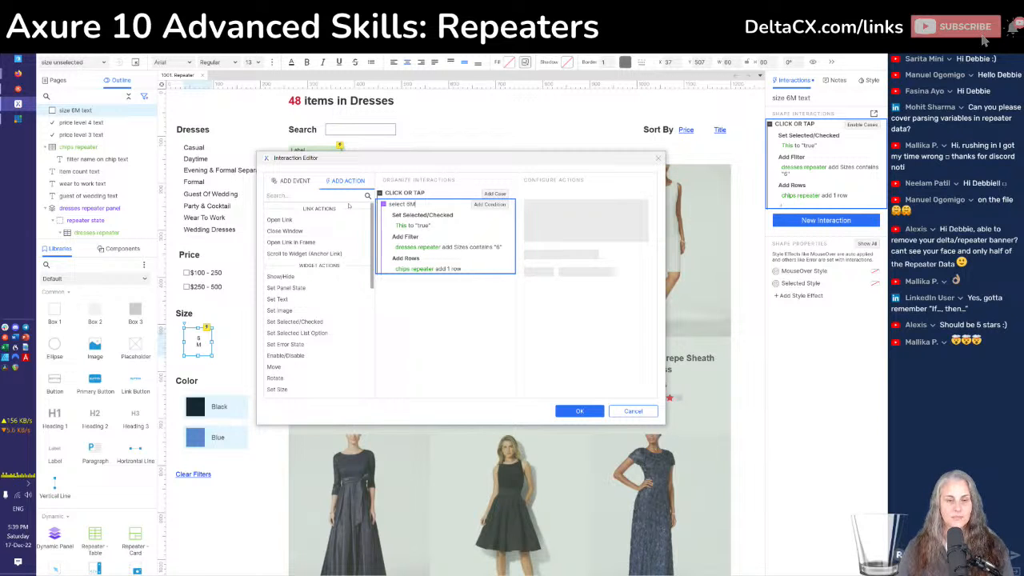
key(Return)
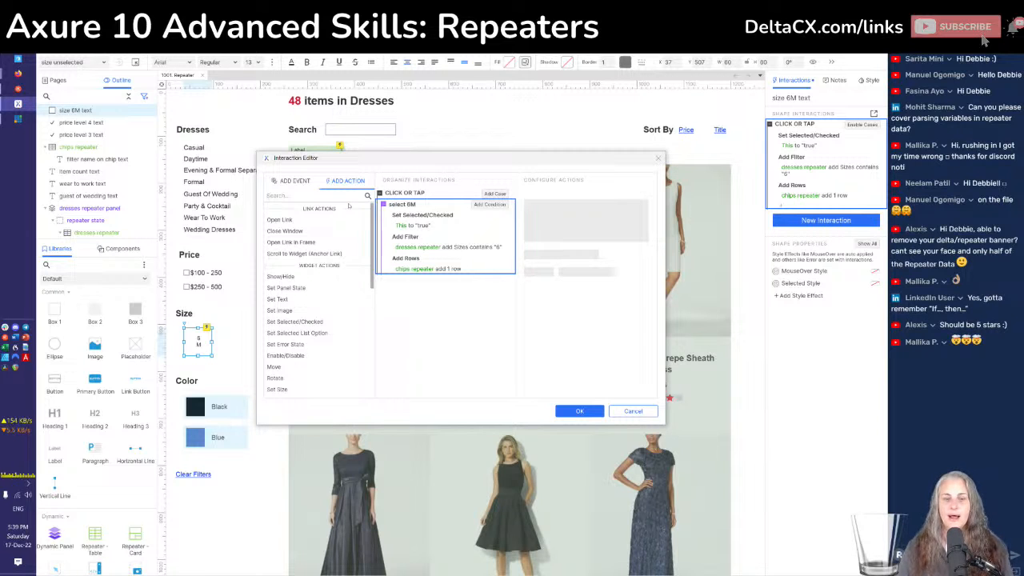
Give the select 6M case the condition that is selected of This equals the value false
click(488, 205)
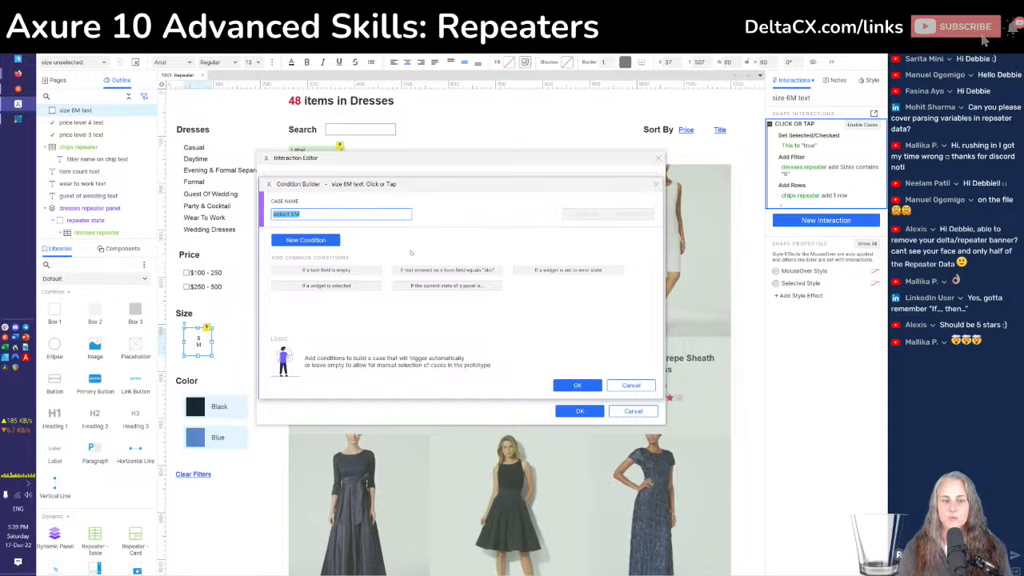
click(324, 241)
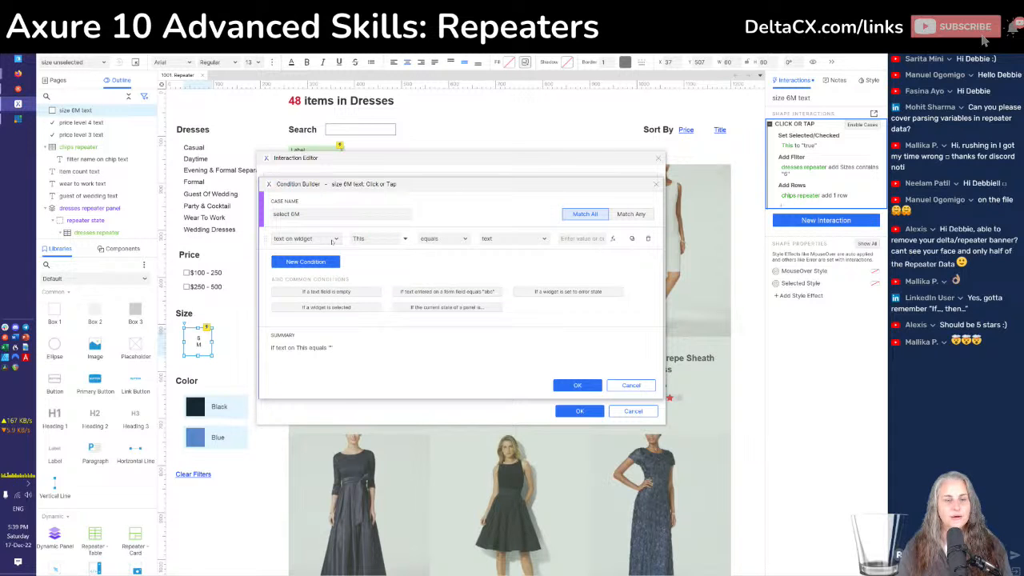
click(336, 241)
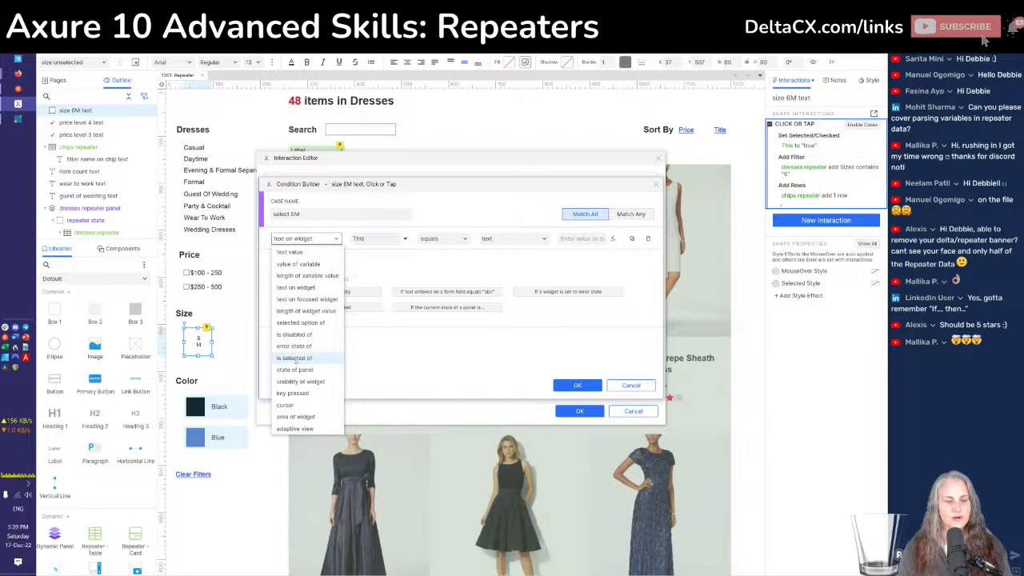
click(295, 359)
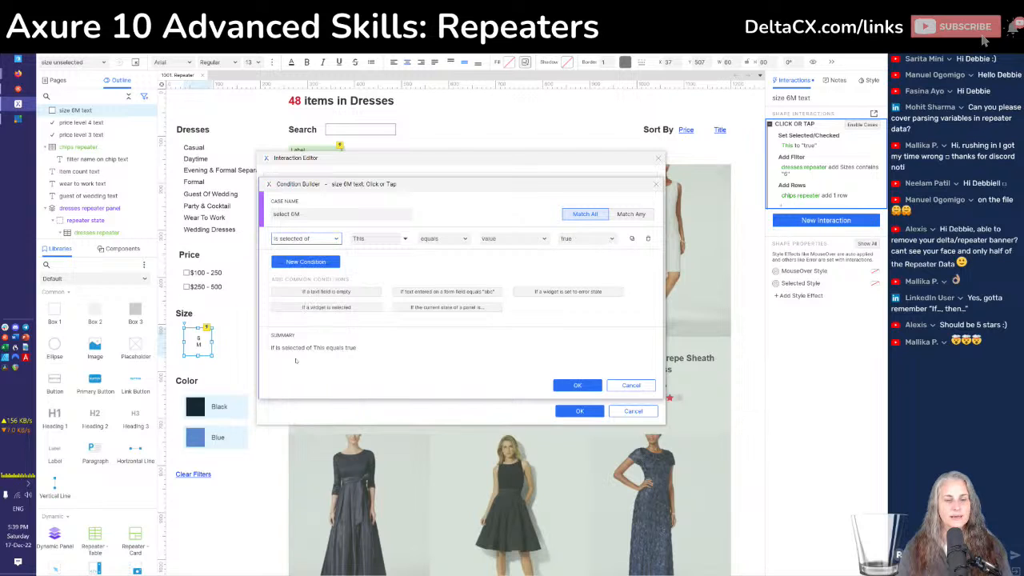
click(584, 240)
click(570, 264)
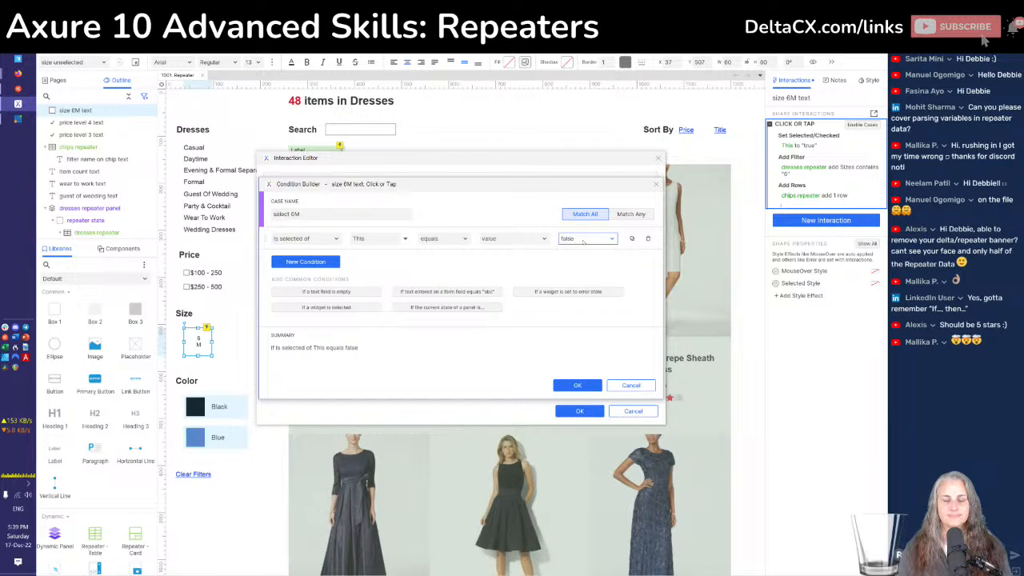
click(577, 385)
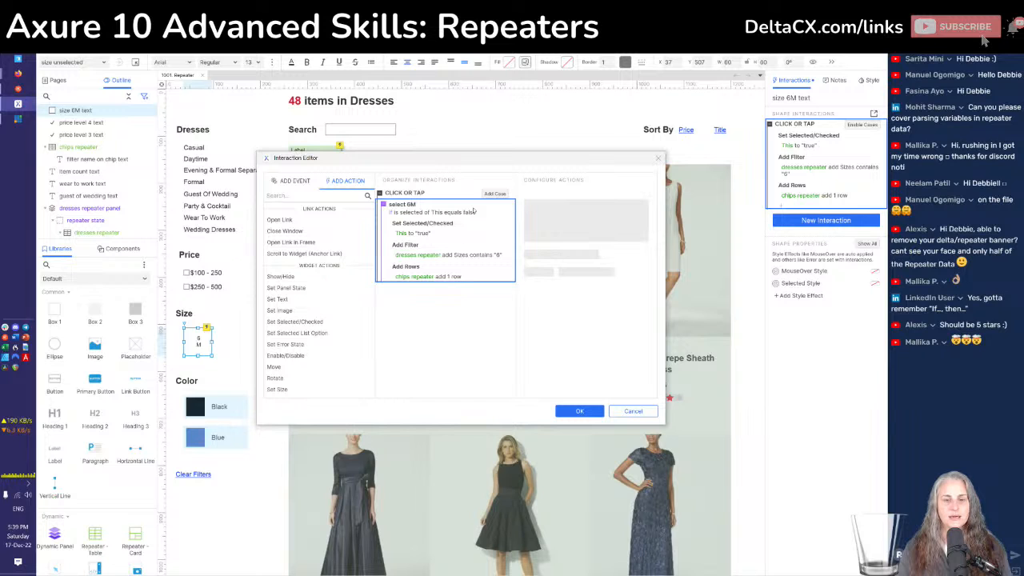
Add a second case named "unselect 6M" to the click event, without any condition of its own
click(494, 194)
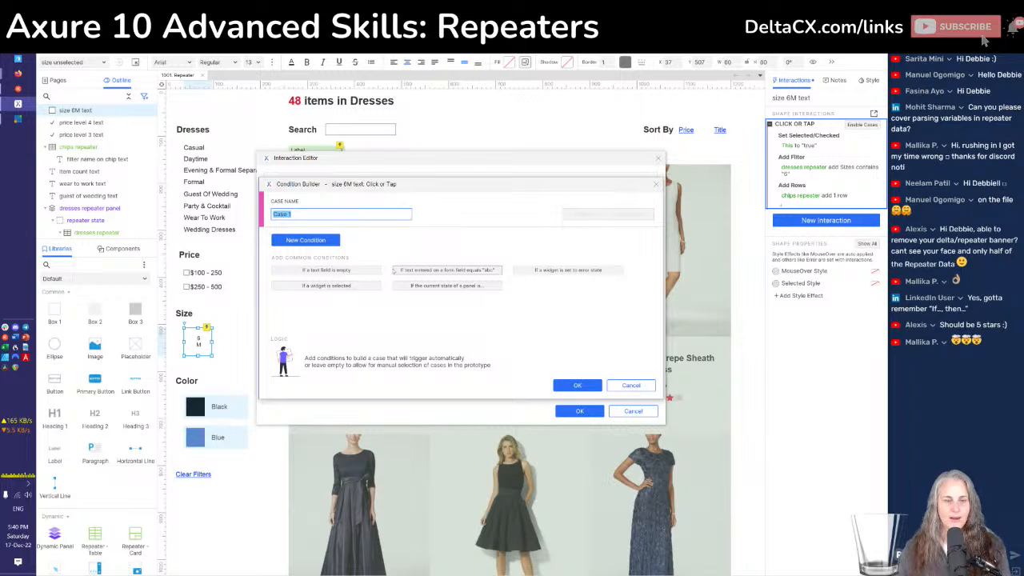
text(unselect 6M)
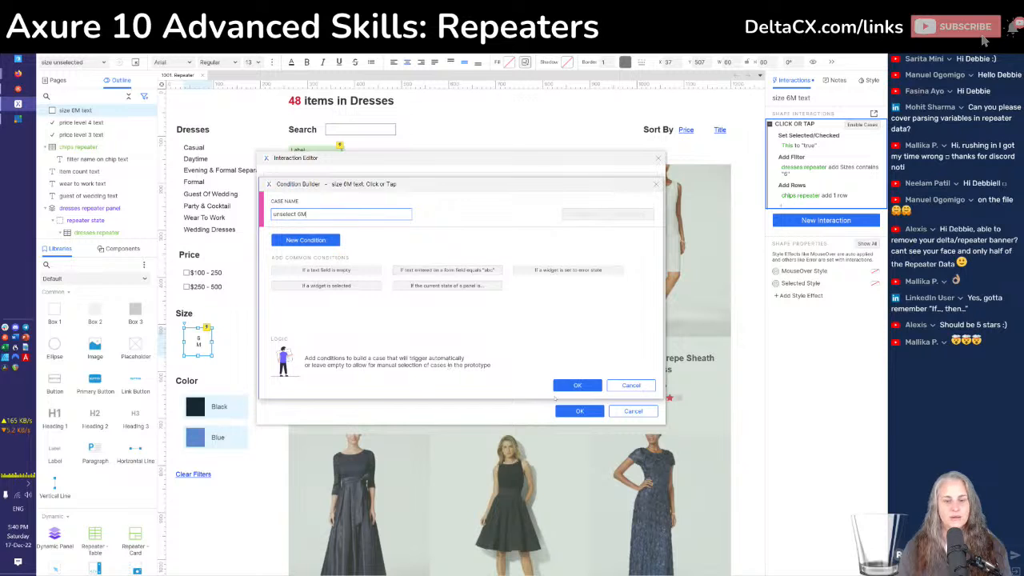
click(567, 388)
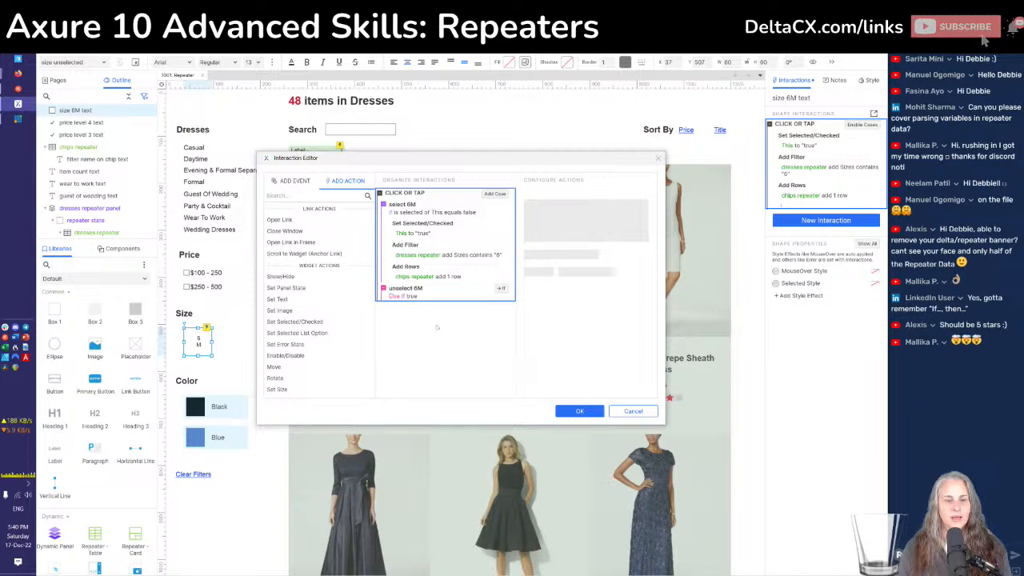
Add a Set Selected/Checked action to the unselect 6M case that sets This Widget's value to false
click(308, 322)
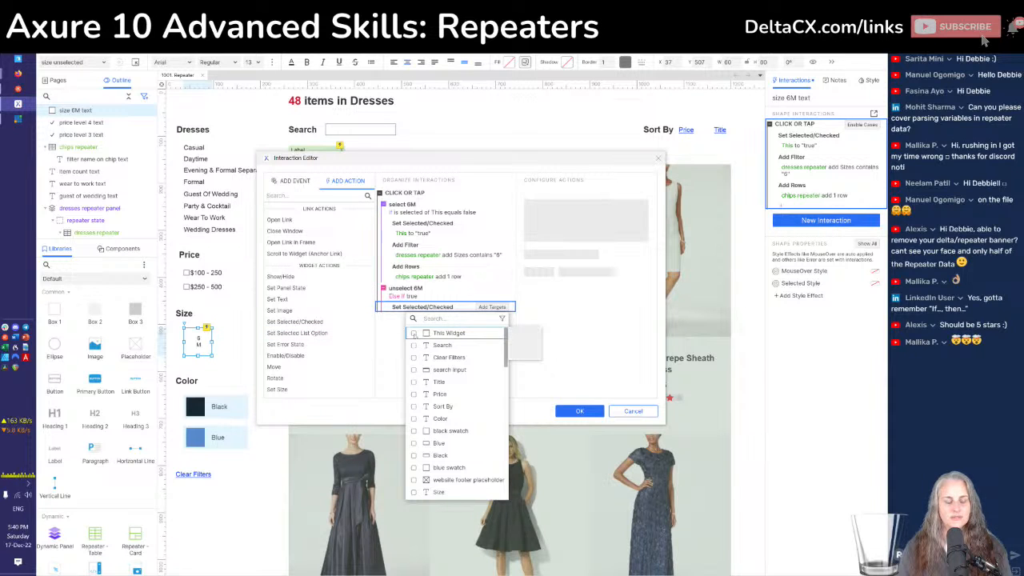
click(413, 333)
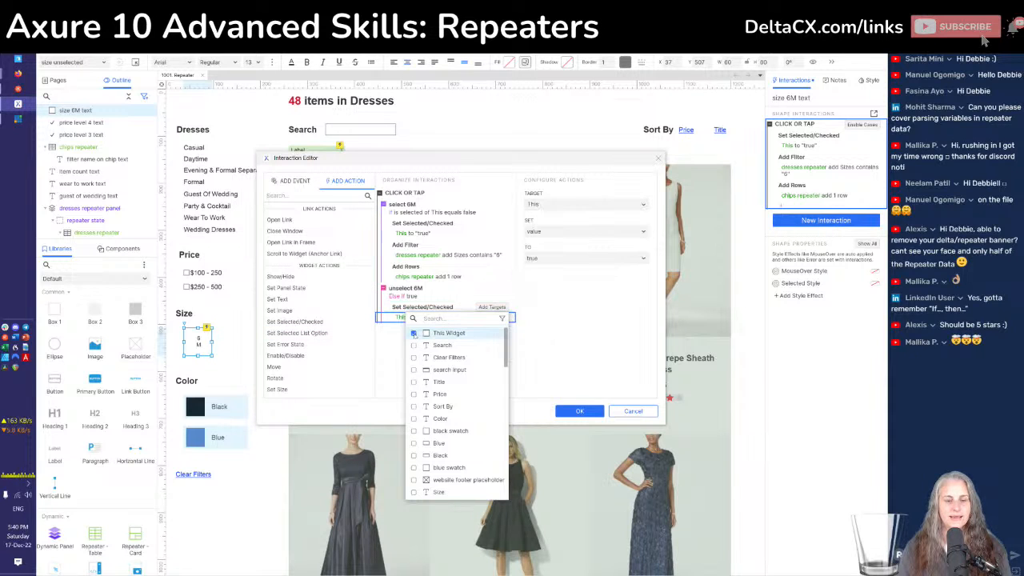
click(555, 263)
key(Down)
key(Return)
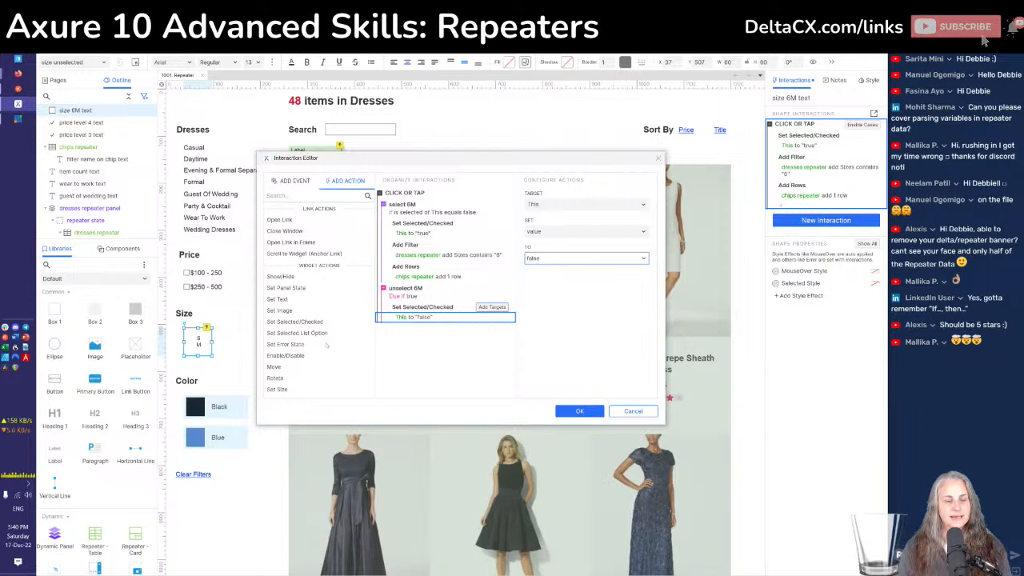
scroll(339, 340, down, 5)
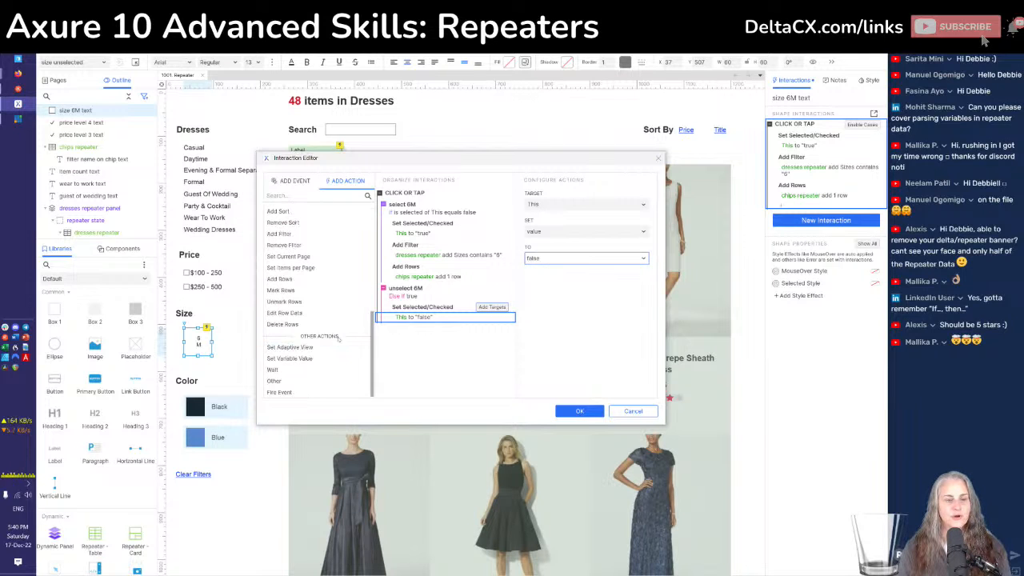
Add to the unselect 6M case a Remove Filter action for the dresses repeater's Sizes contains "6" filter and a Delete Rows action targeting the chips repeater
click(284, 245)
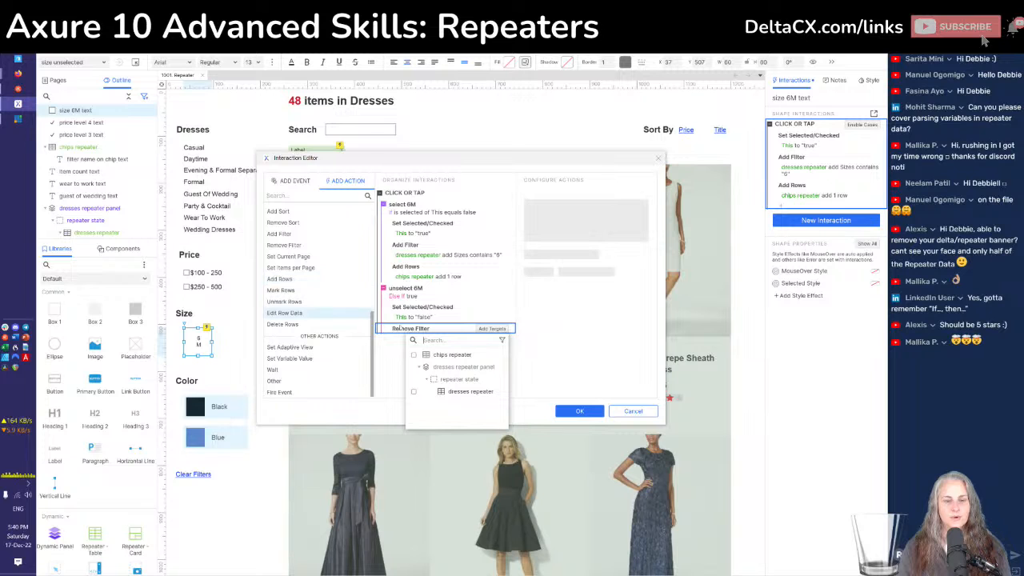
click(450, 391)
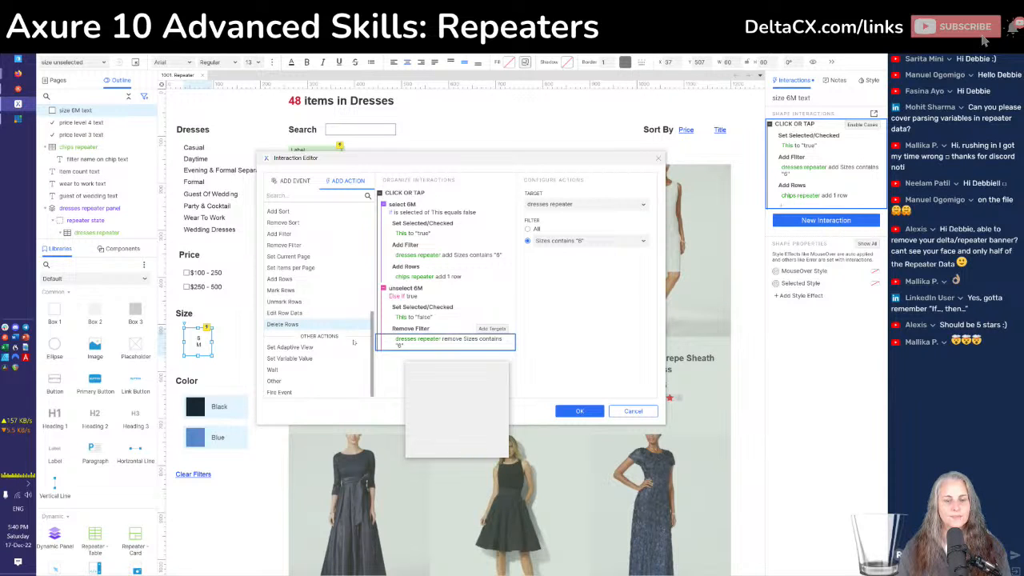
click(352, 325)
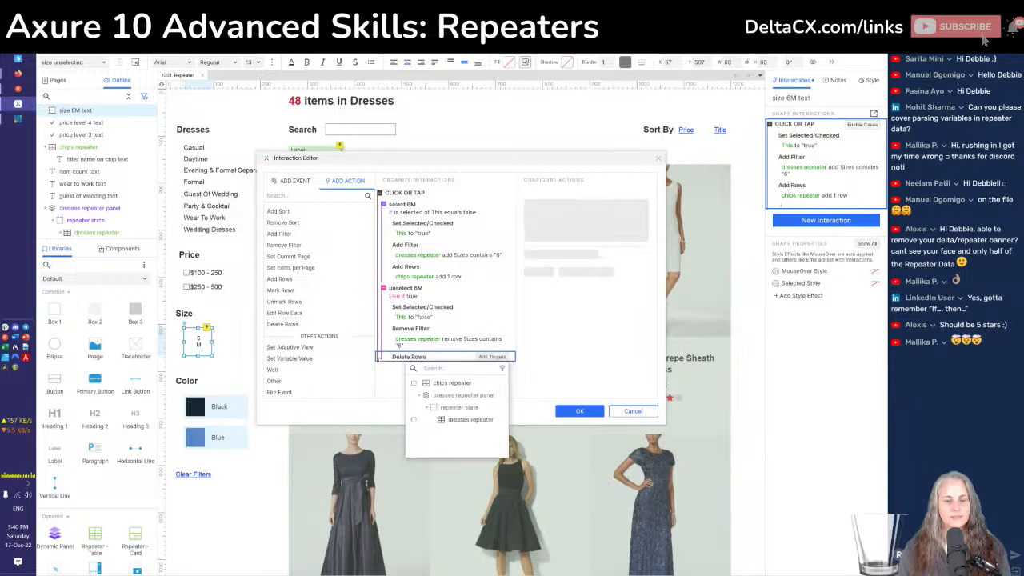
click(450, 383)
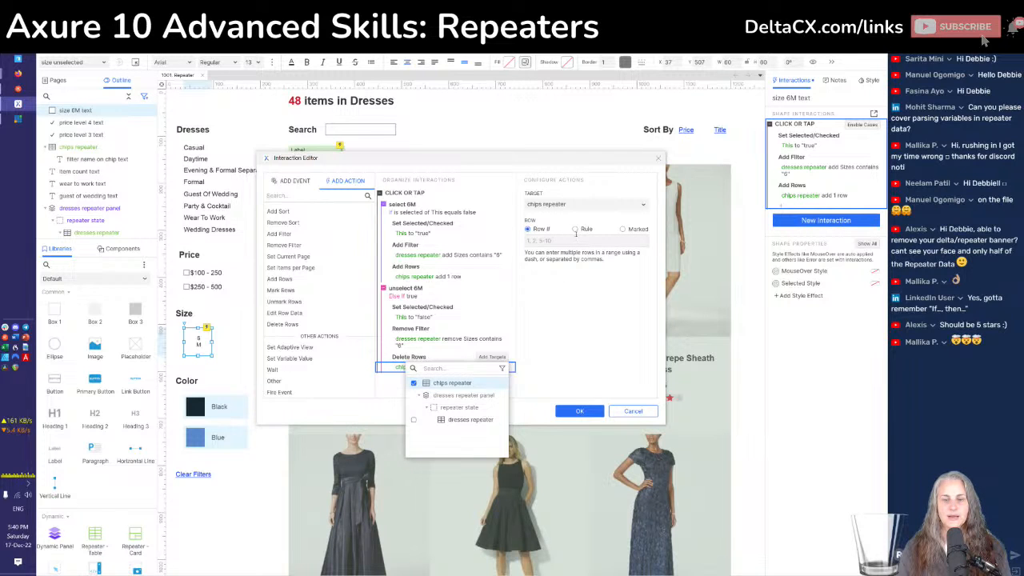
Make the Delete Rows action delete chips repeater rows by the rule [[Item.ID == '6M']] and save the interaction
click(574, 242)
click(576, 229)
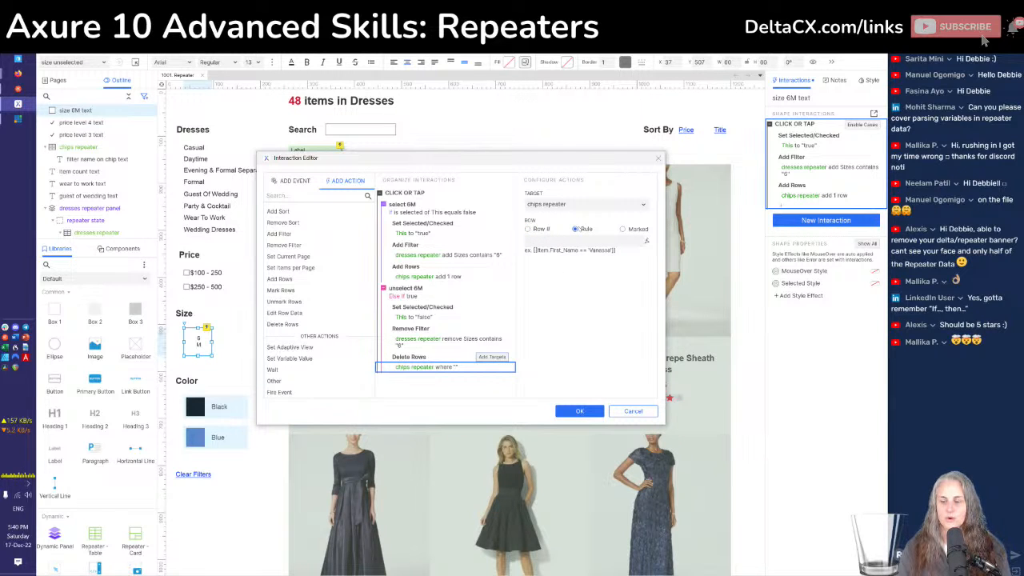
click(547, 241)
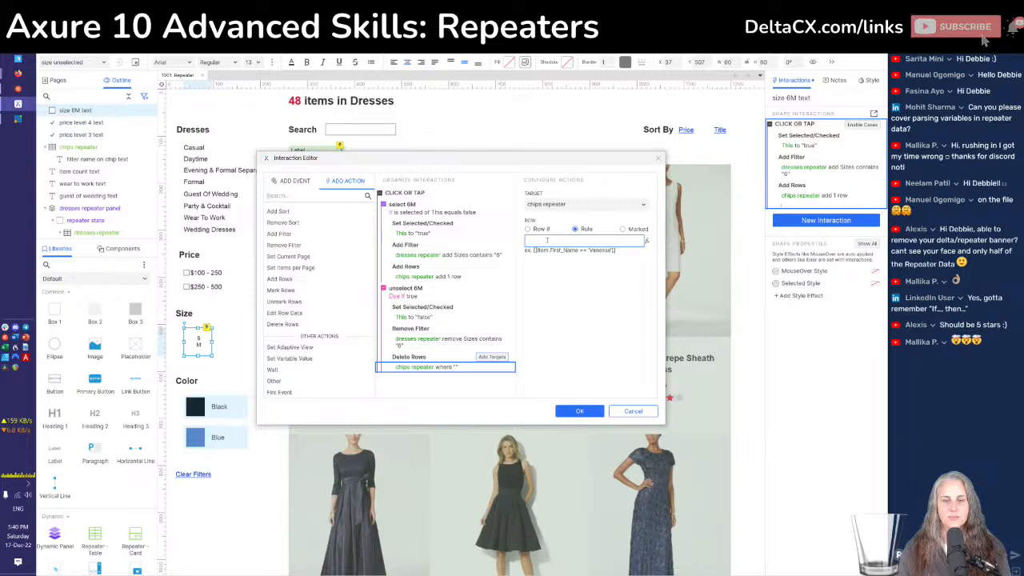
text([[Item.)
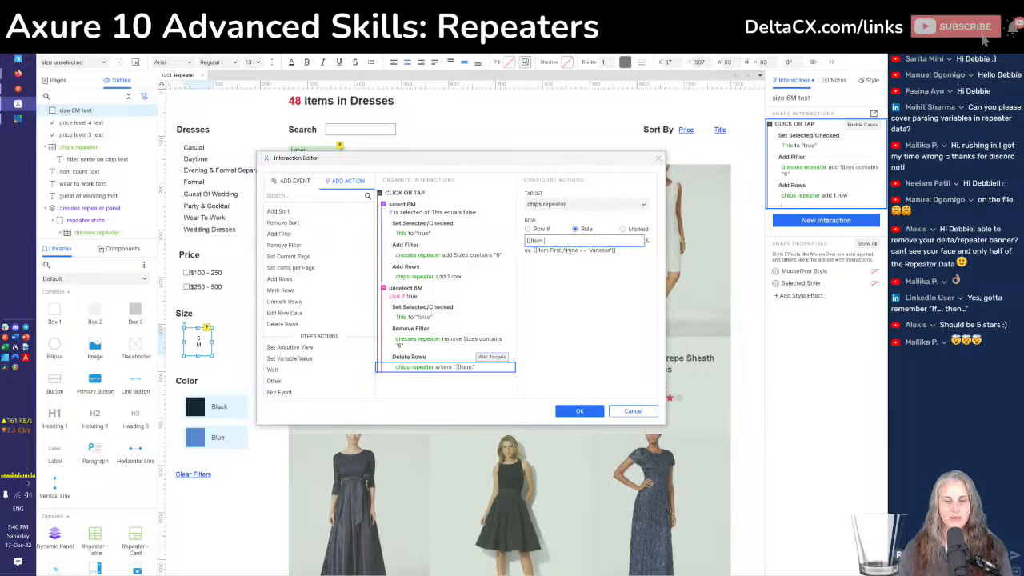
text(ID ==)
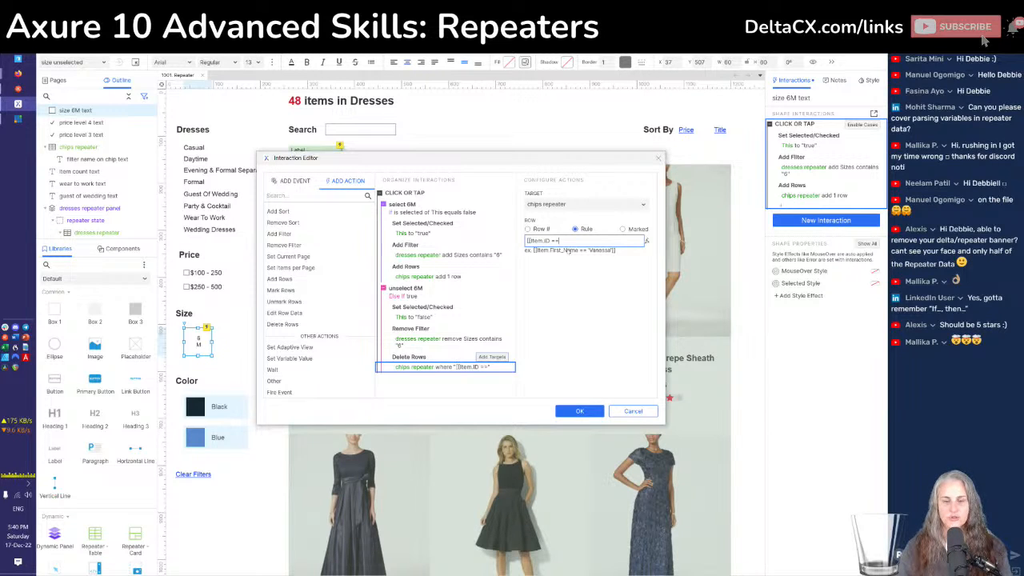
text( '6')
text('6M)
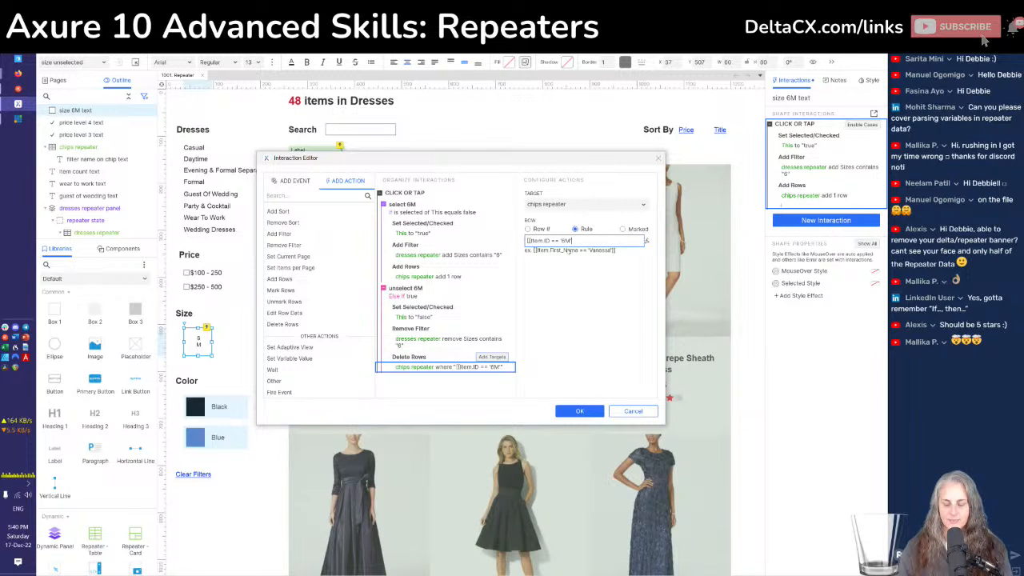
text(])
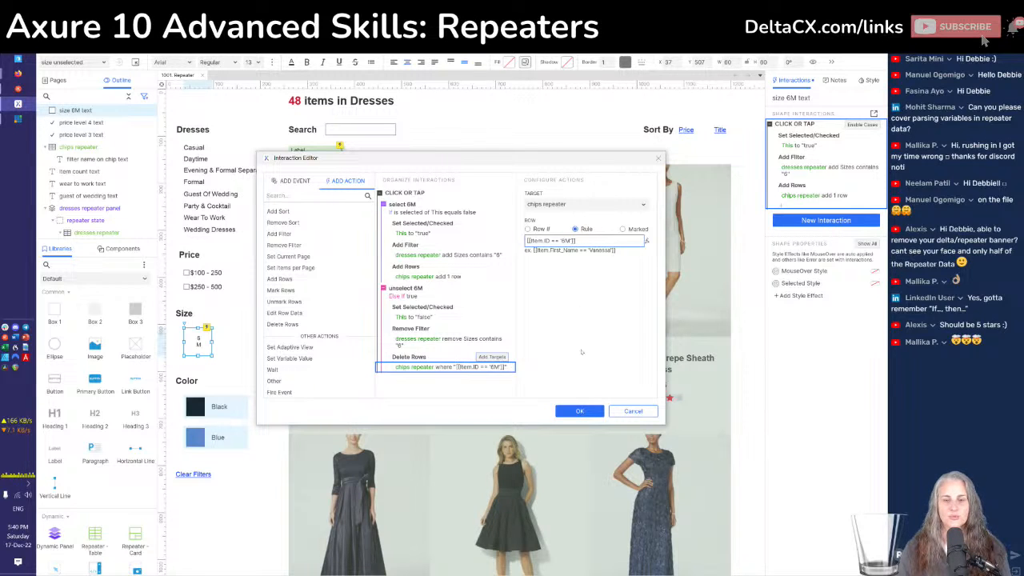
click(569, 415)
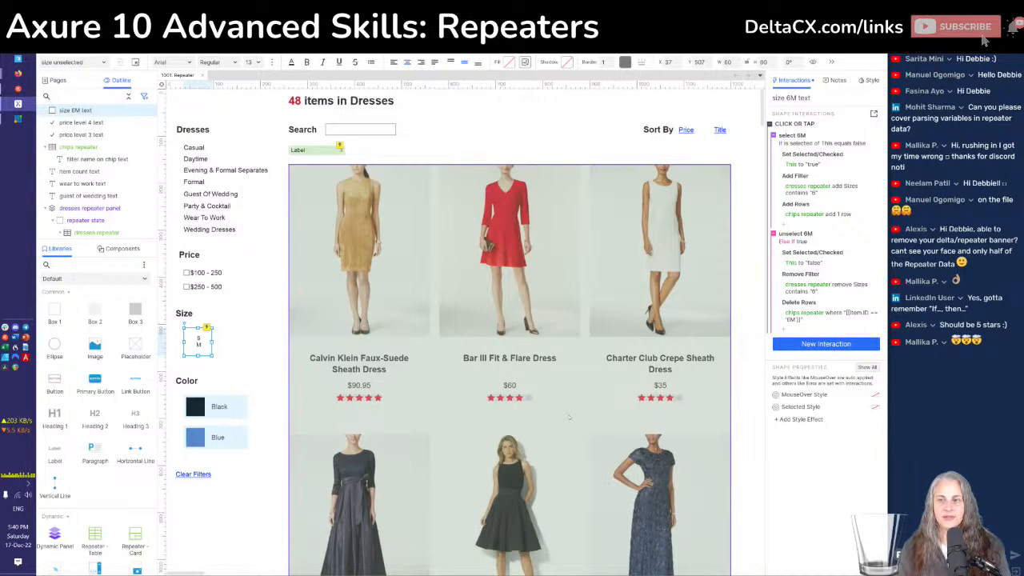
Switch to the browser preview, reload the prototype and test selecting and unselecting size 6M twice
key(alt+Tab)
key(F5)
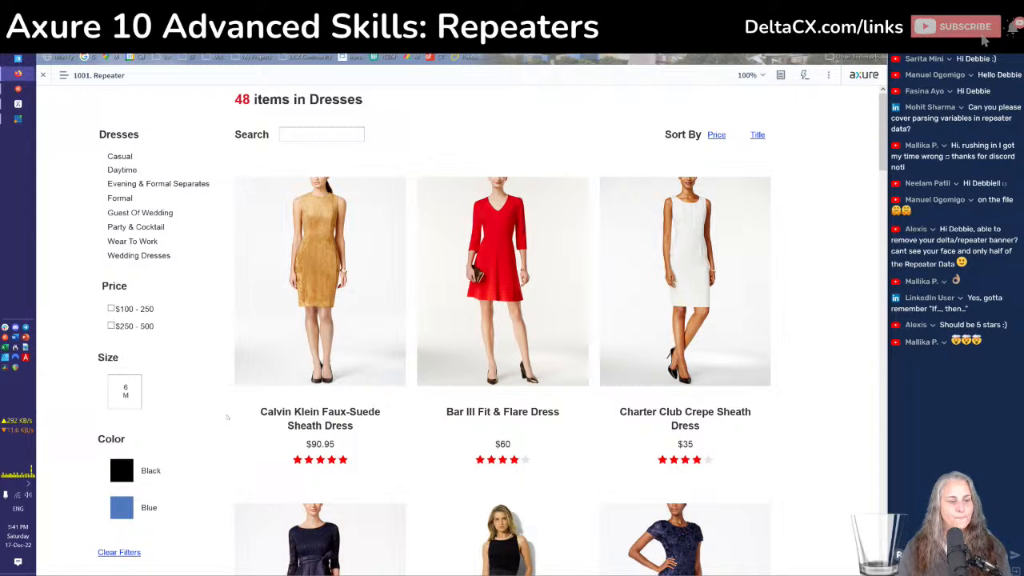
click(125, 396)
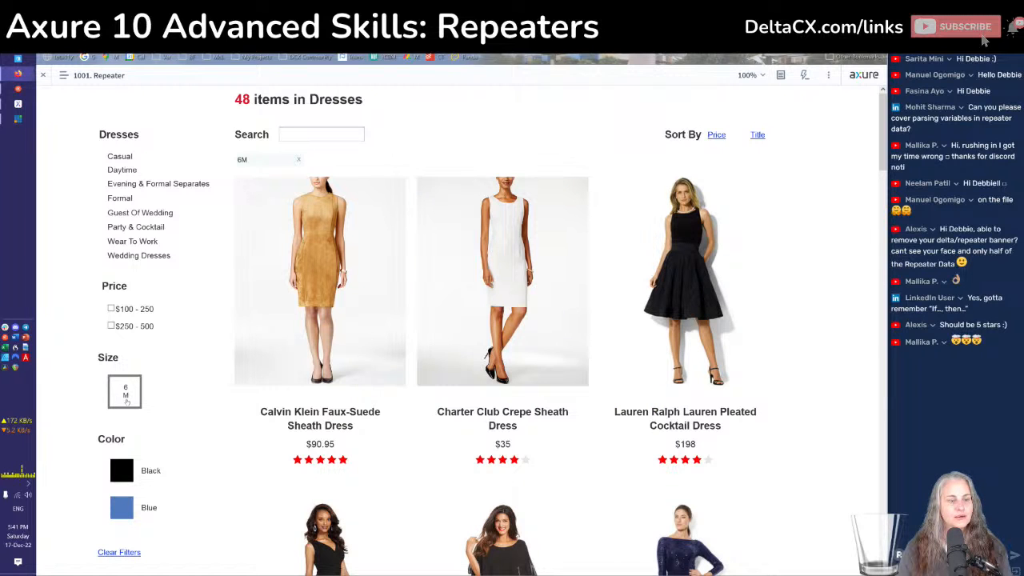
click(125, 396)
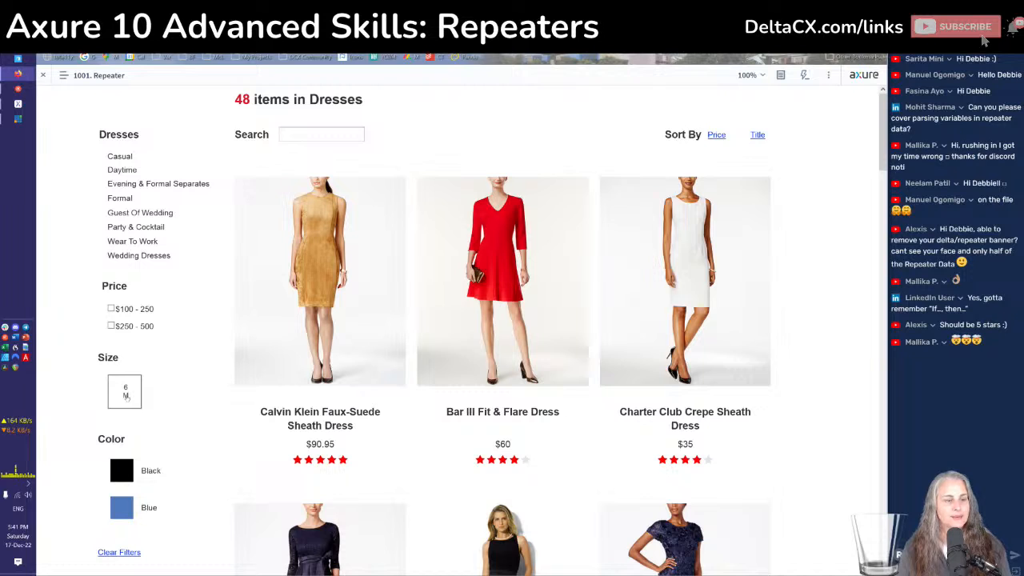
click(126, 396)
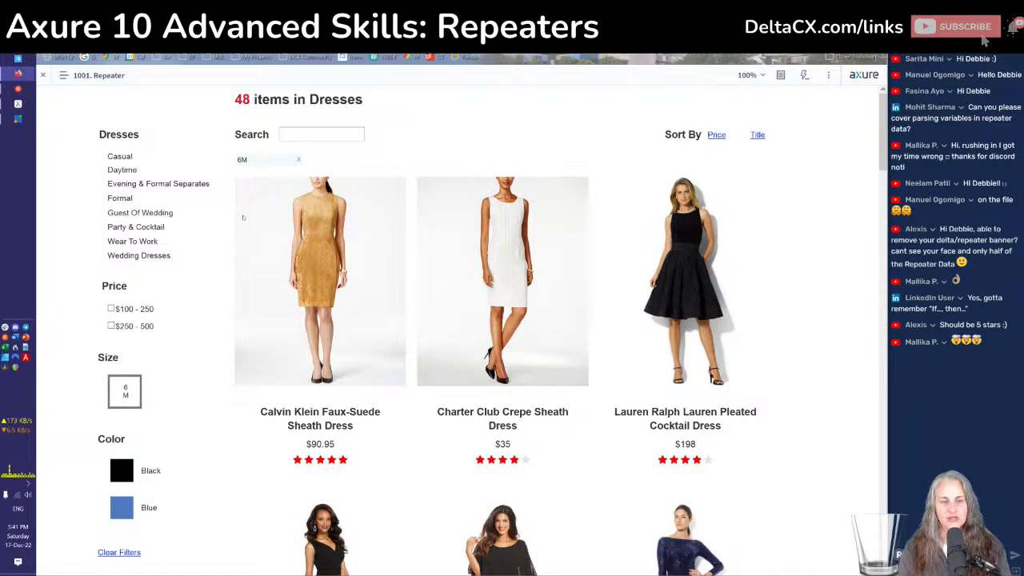
click(124, 392)
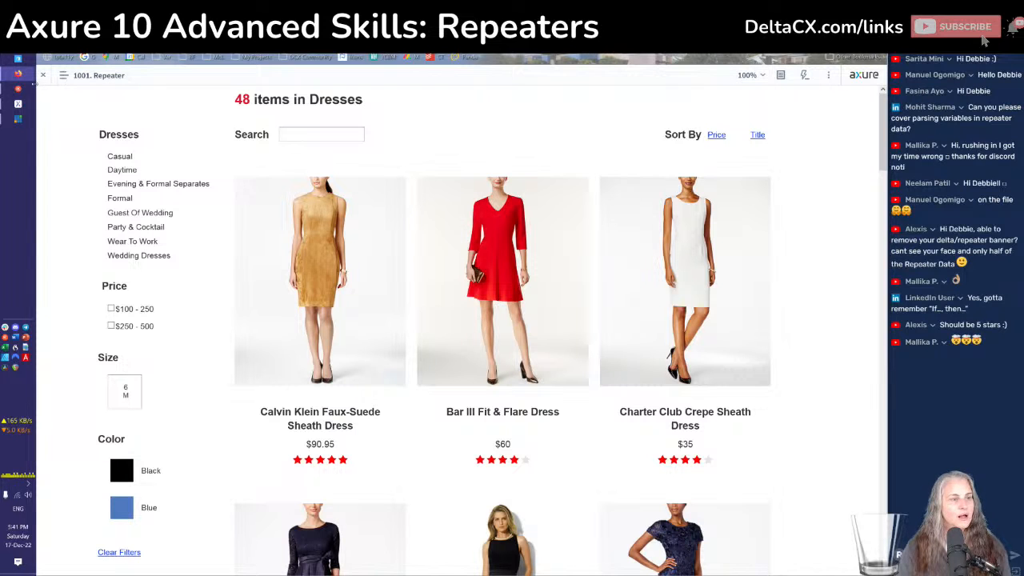
click(18, 119)
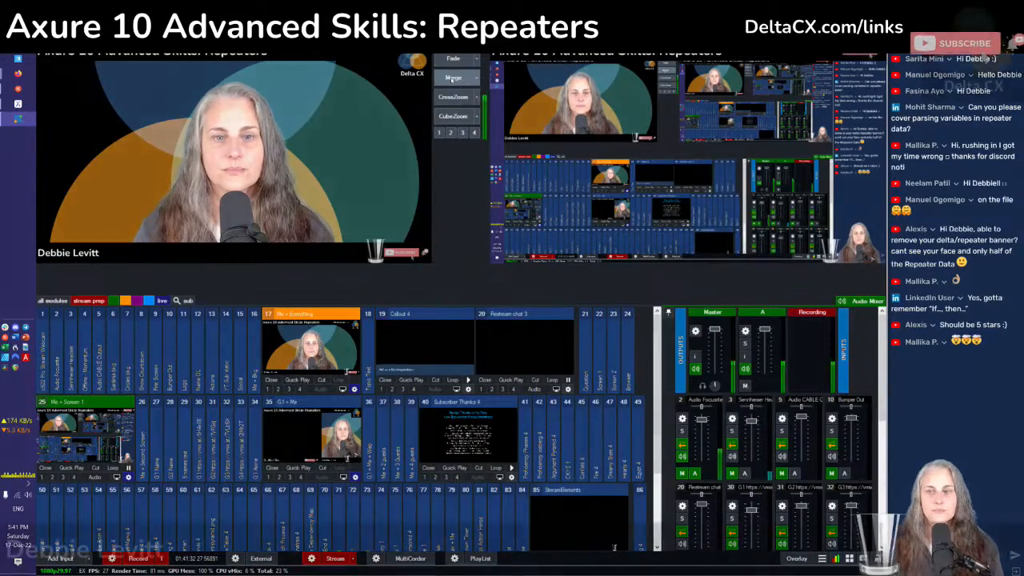
click(453, 78)
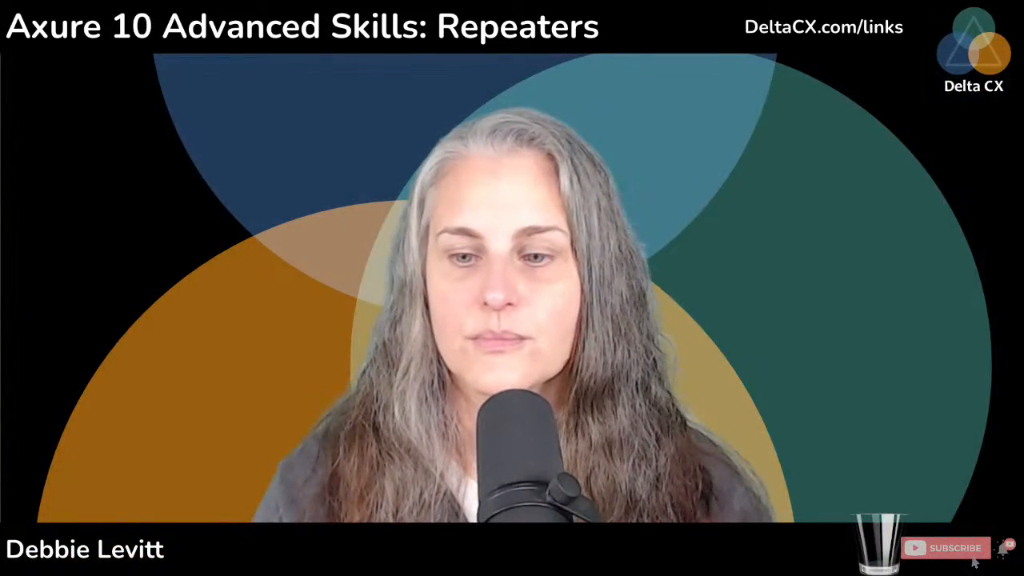
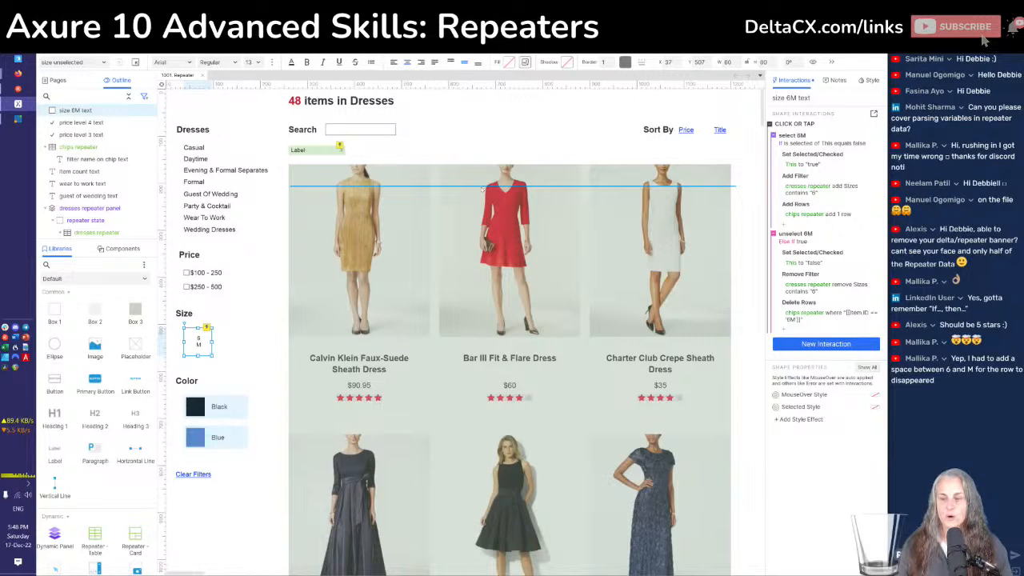
Open the chips repeater's item for editing and inspect its filter name label and X text
double_click(302, 149)
click(306, 151)
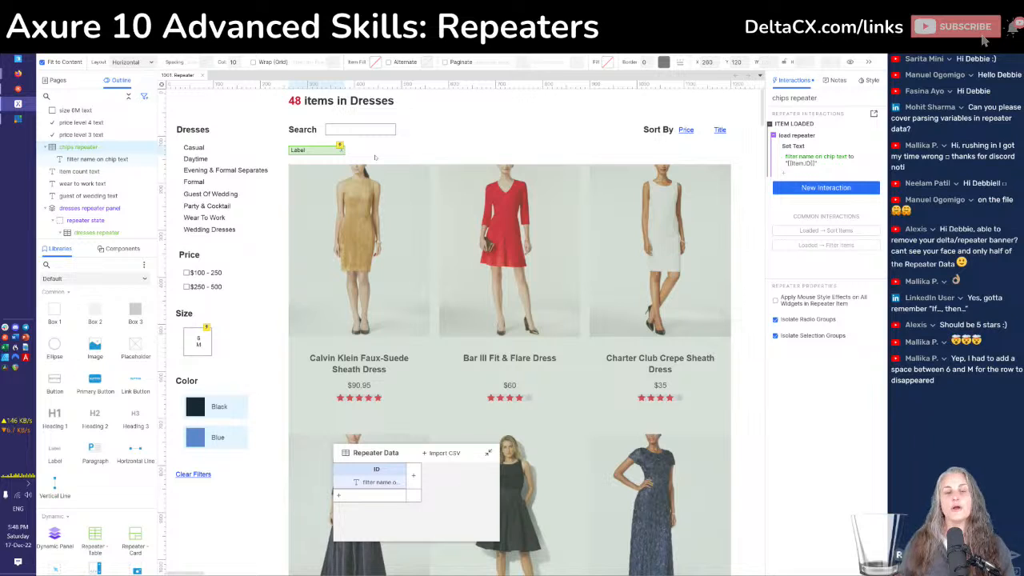
double_click(319, 154)
ctrl+scroll(292, 171, up, 4)
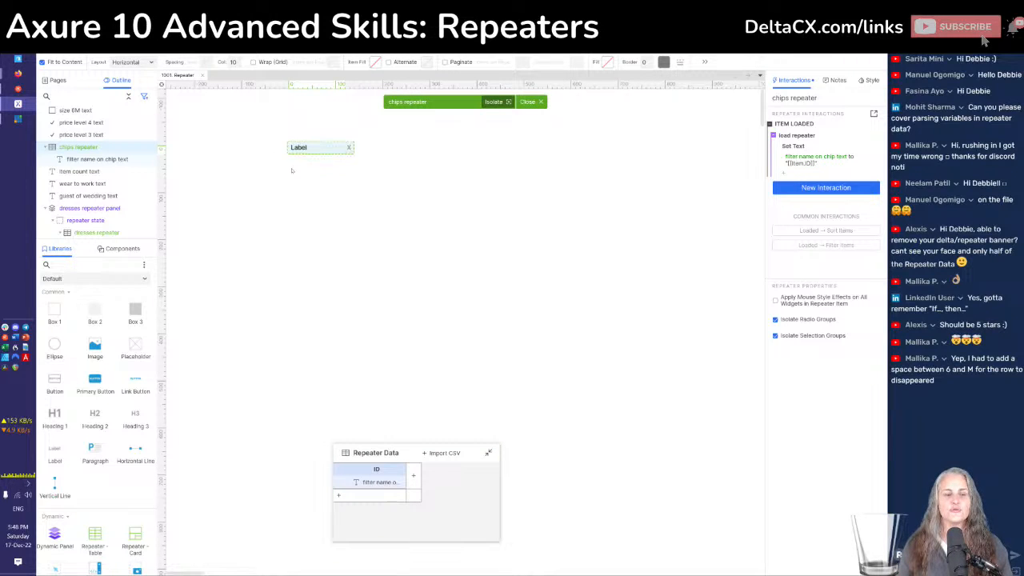
scroll(292, 170, up, 3)
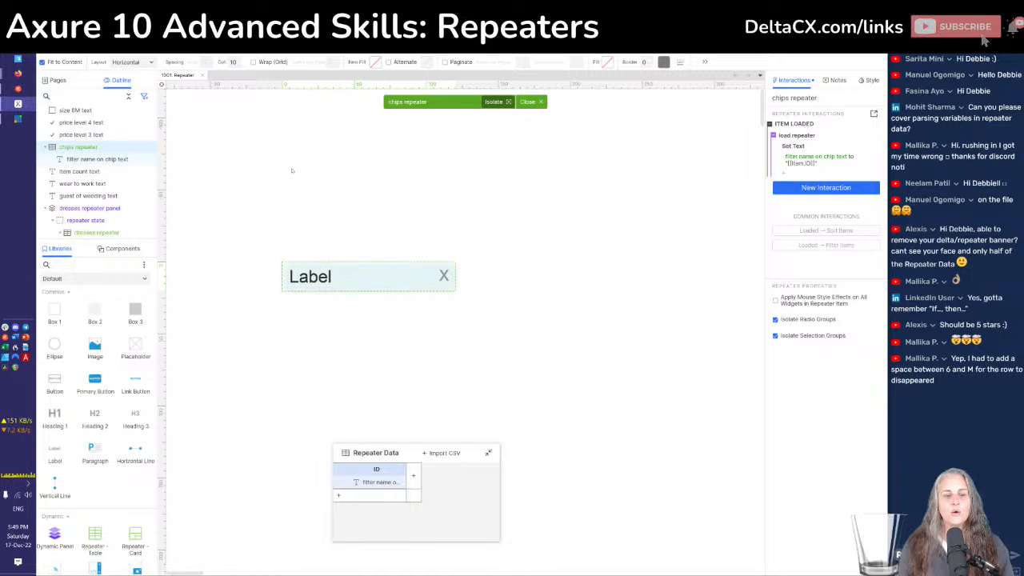
scroll(292, 170, down, 1)
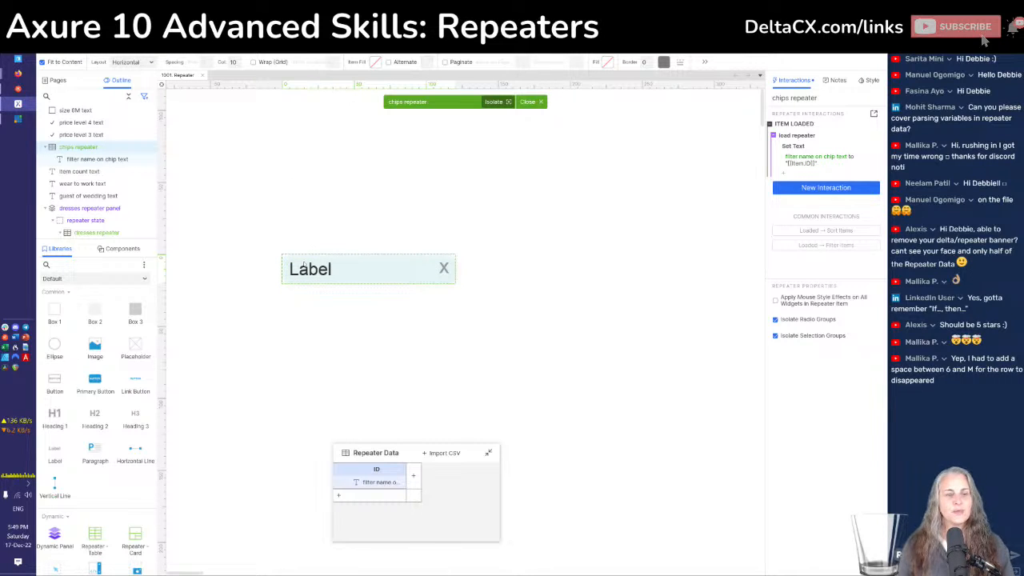
double_click(310, 270)
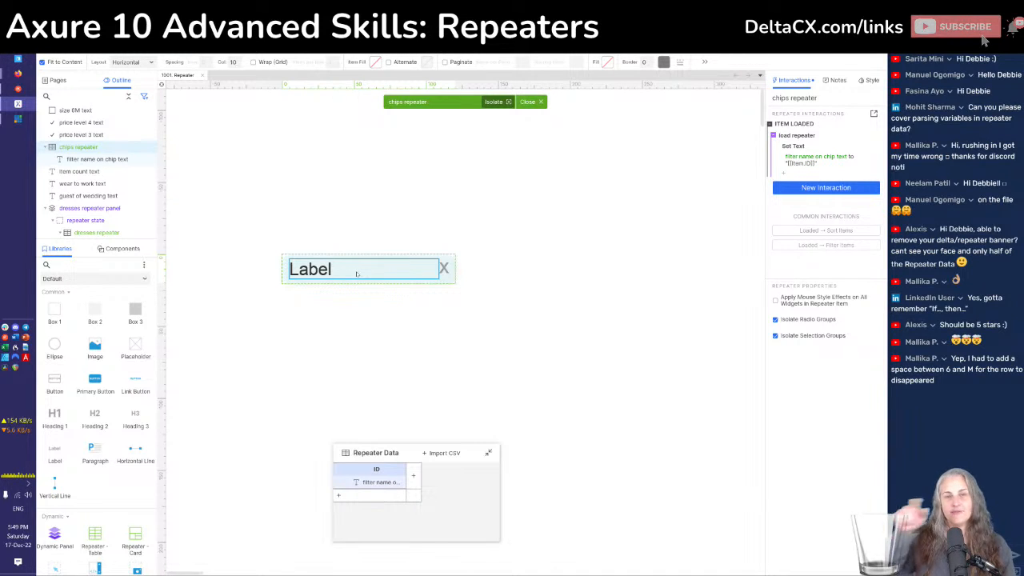
click(358, 273)
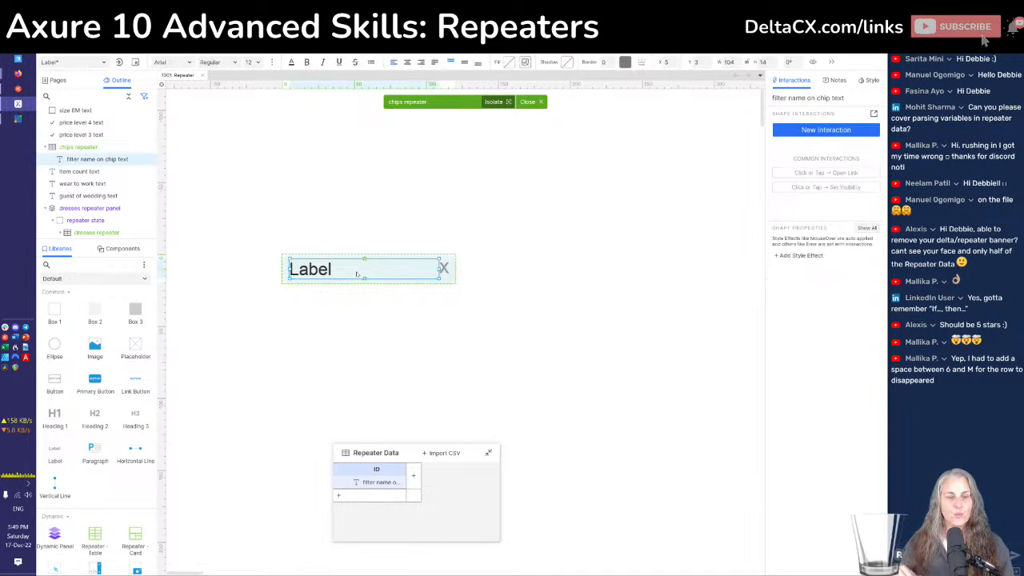
click(443, 268)
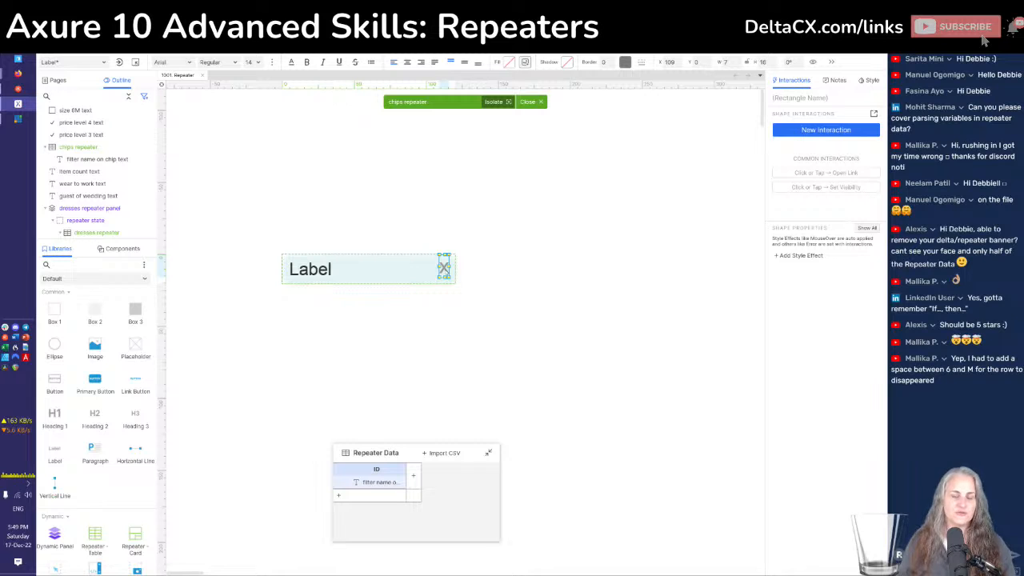
click(460, 323)
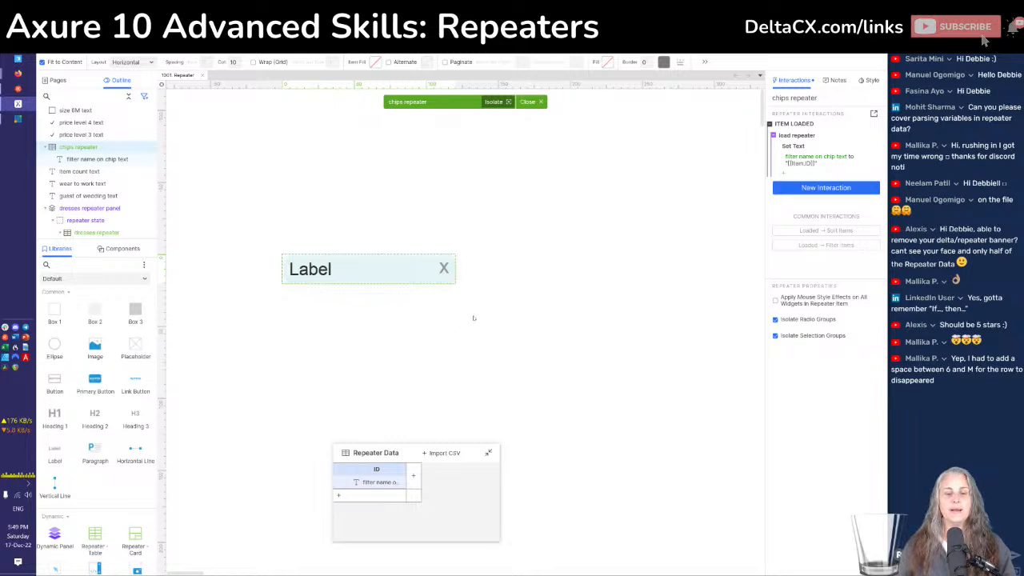
Place a hot spot over the whole chip at 0, 0, resize it to 120 by 20, and close the chips repeater's editing view
drag(473, 306, 256, 223)
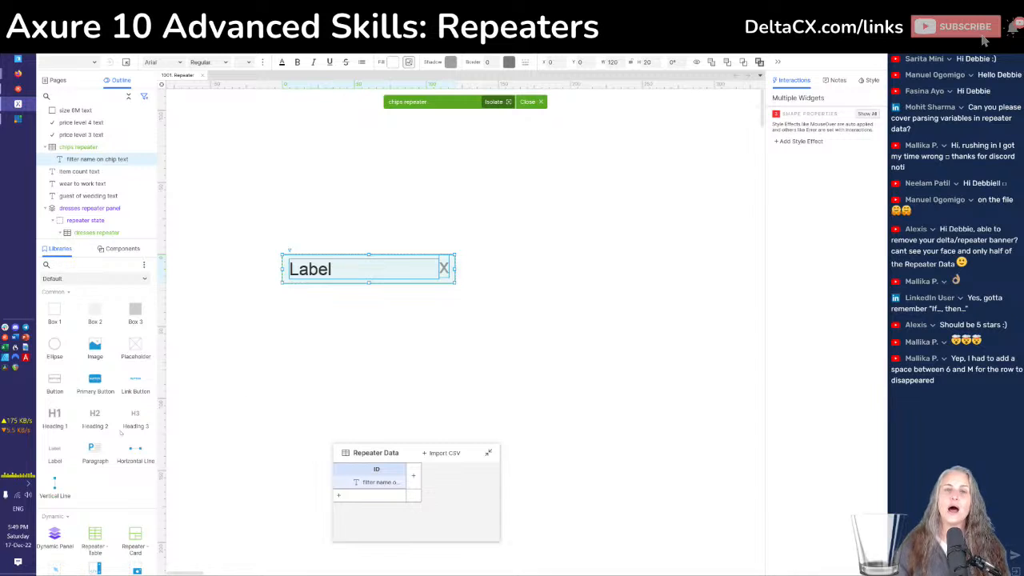
scroll(88, 408, down, 5)
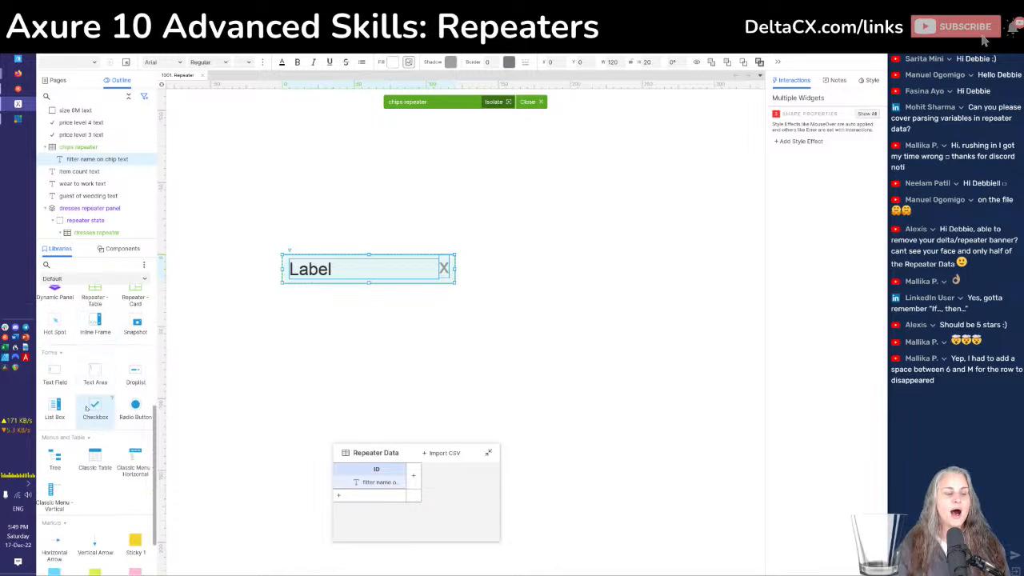
scroll(86, 408, up, 2)
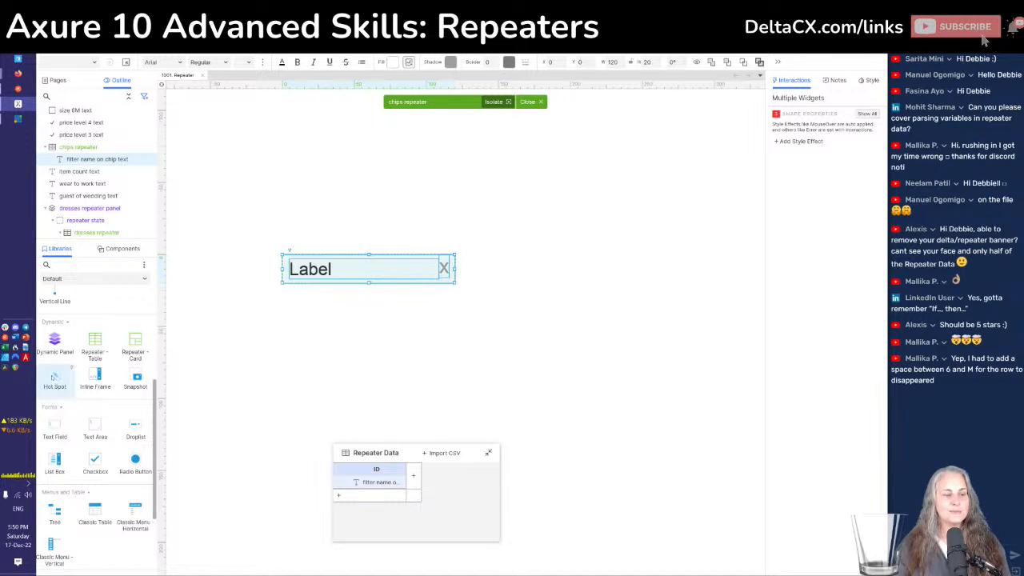
mouse_move(55, 378)
mouse_down()
mouse_move(327, 468)
mouse_move(389, 436)
mouse_move(426, 385)
mouse_move(426, 397)
mouse_up()
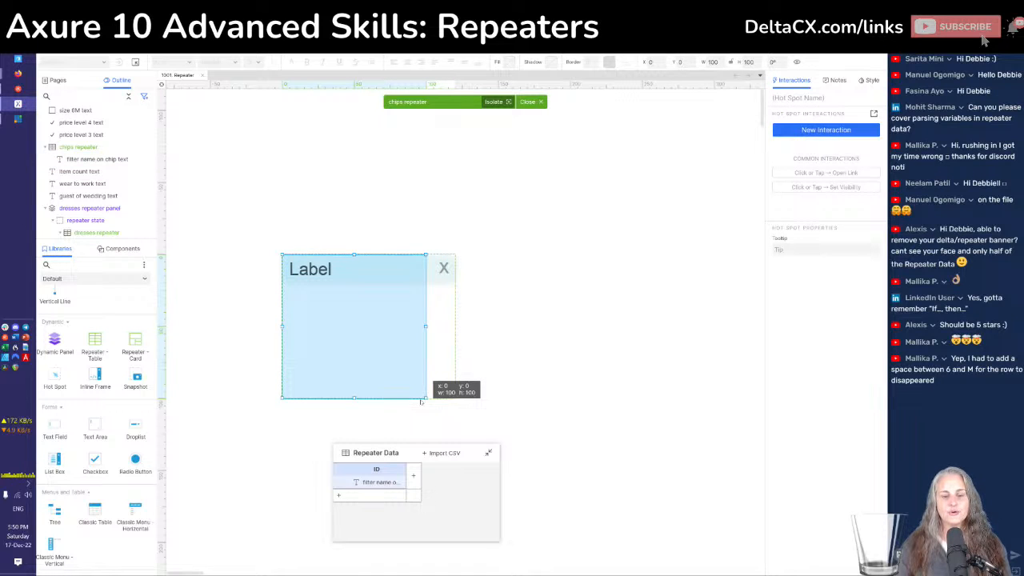
drag(426, 398, 455, 283)
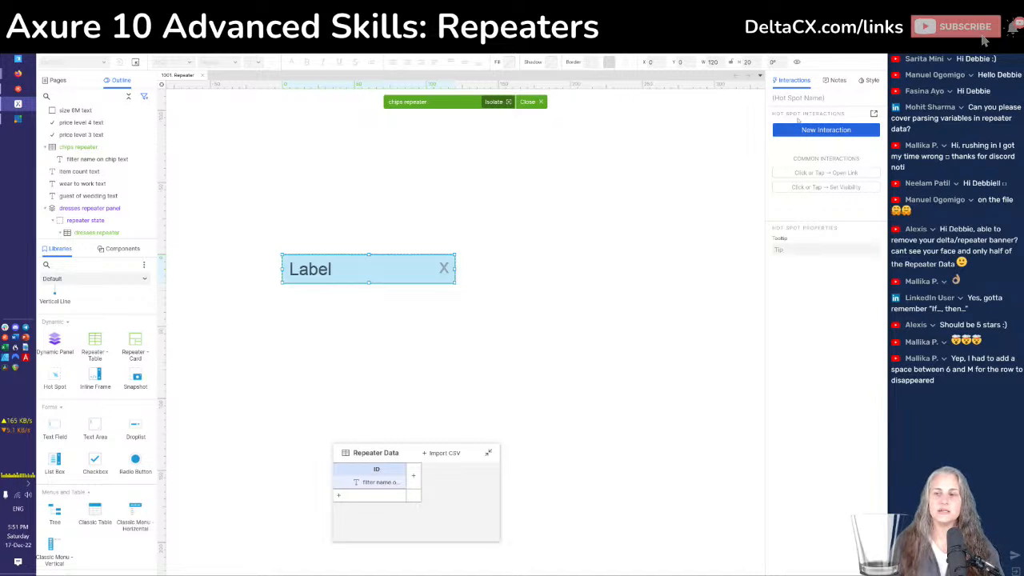
click(530, 102)
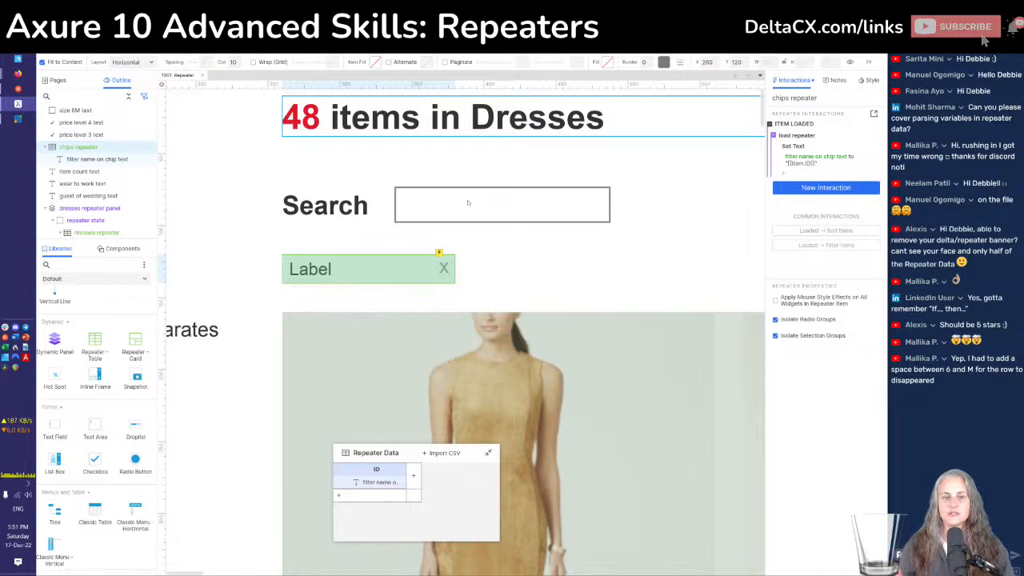
Copy the unselect 6M case from the size 6M box's interaction and paste it onto the hot spot over the chip
scroll(468, 202, down, 3)
scroll(240, 224, down, 3)
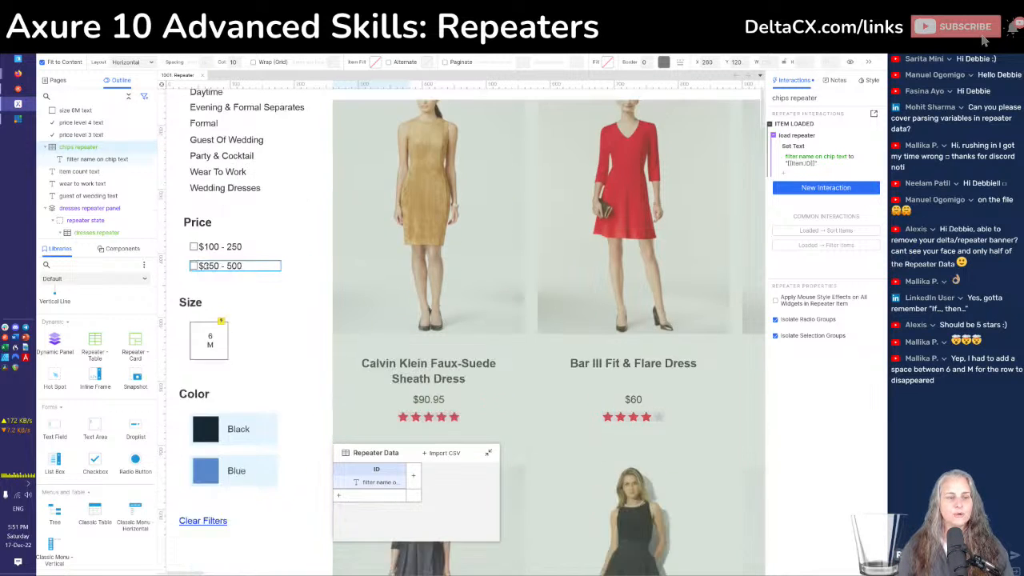
click(211, 188)
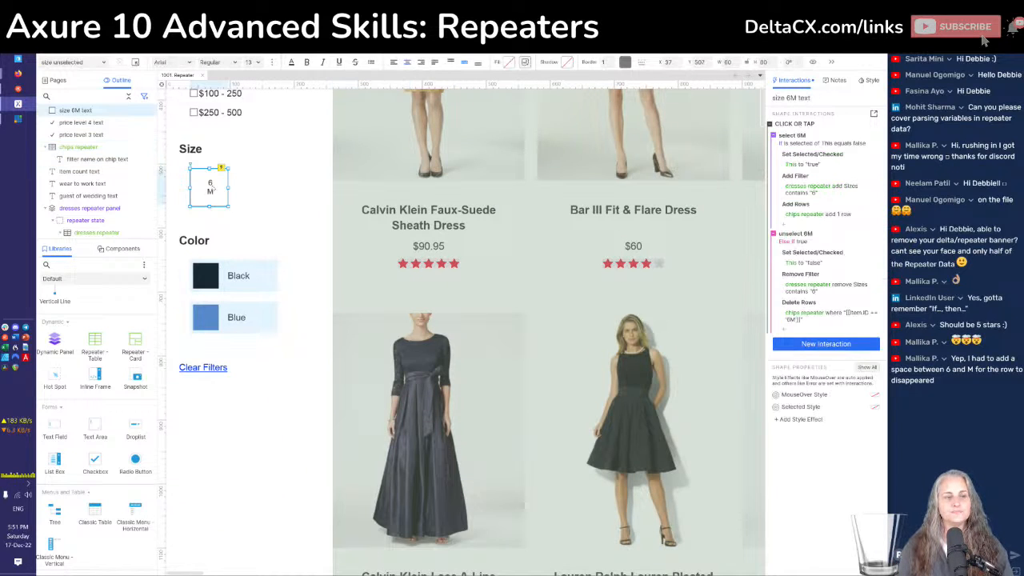
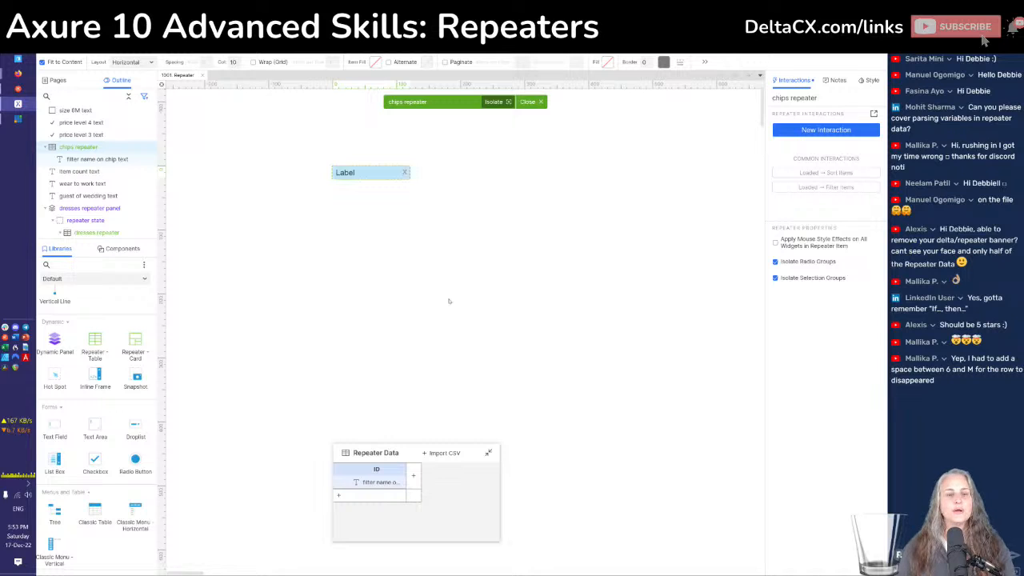
click(371, 175)
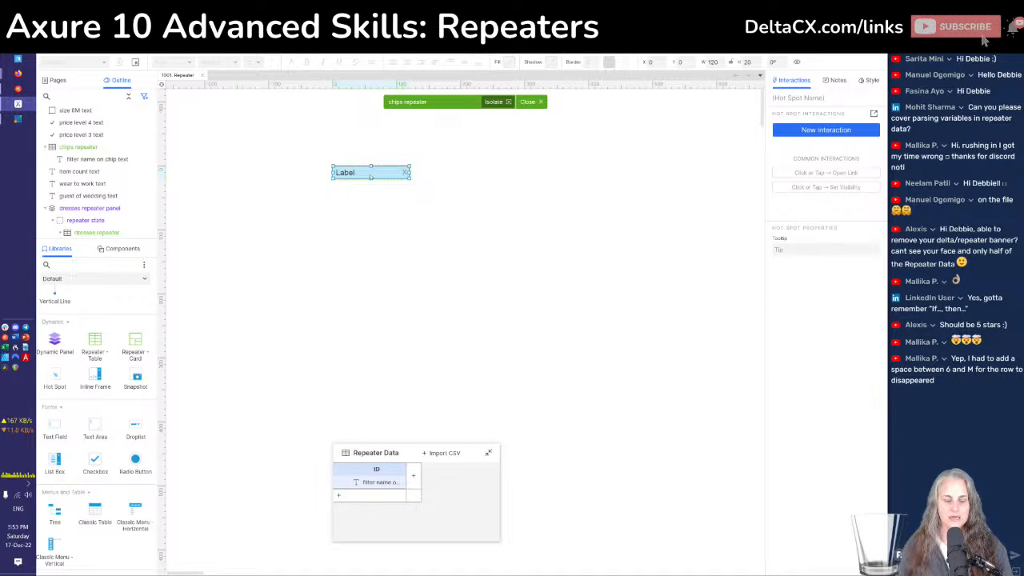
key(ctrl+v)
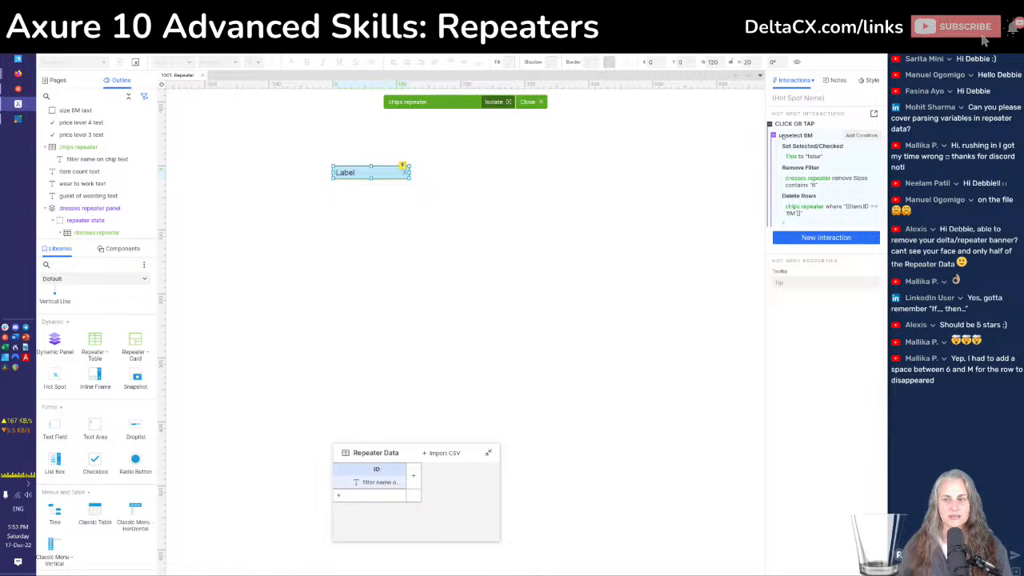
Open the hot spot's pasted unselect 6M case in the Interaction Editor and add a new condition to it
click(782, 136)
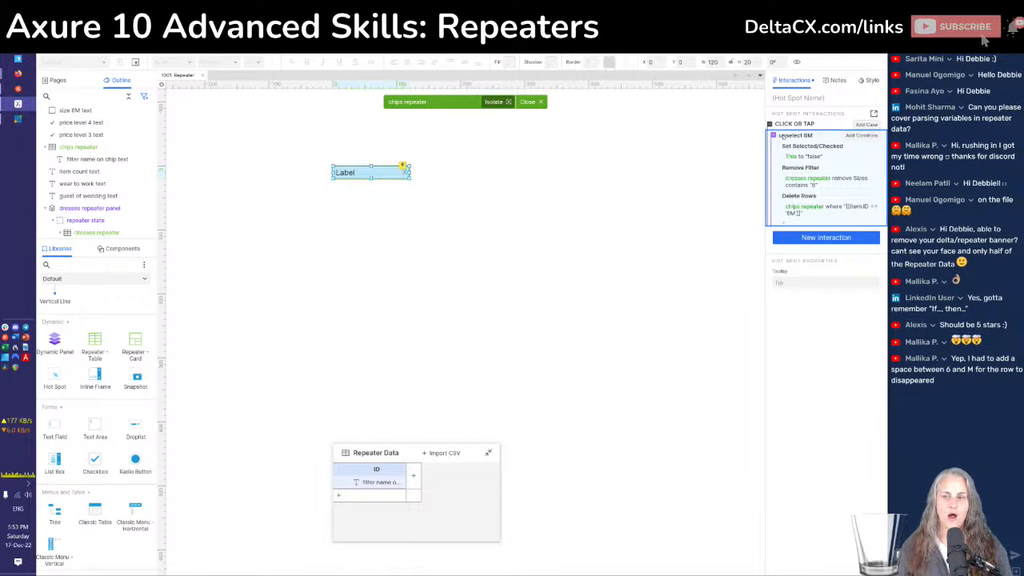
double_click(782, 136)
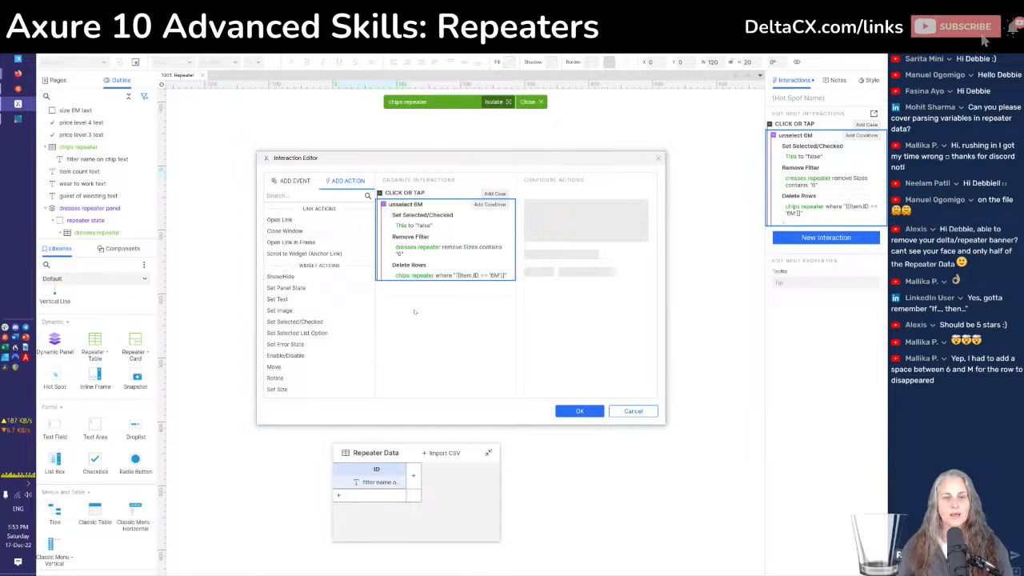
click(486, 205)
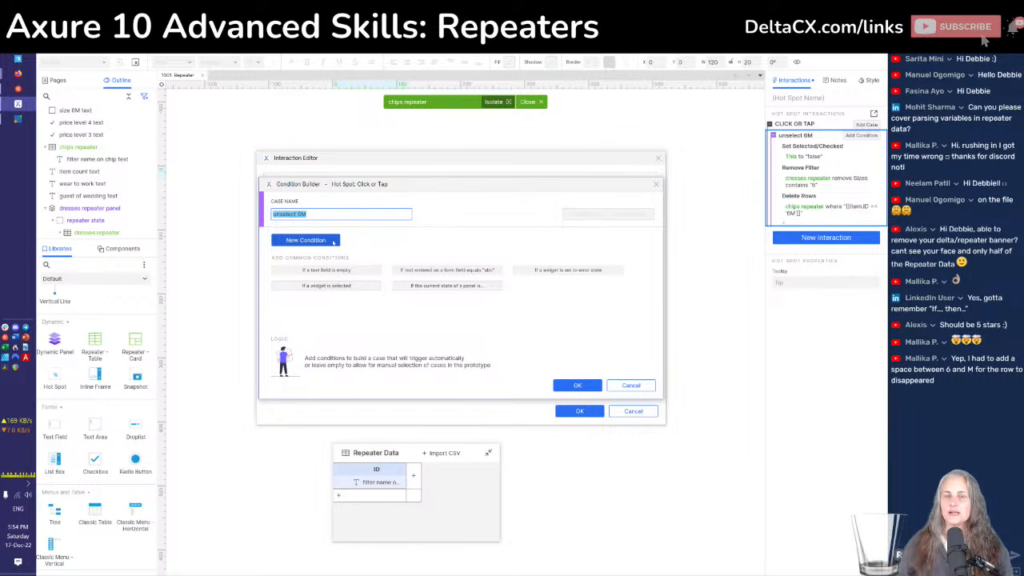
click(334, 241)
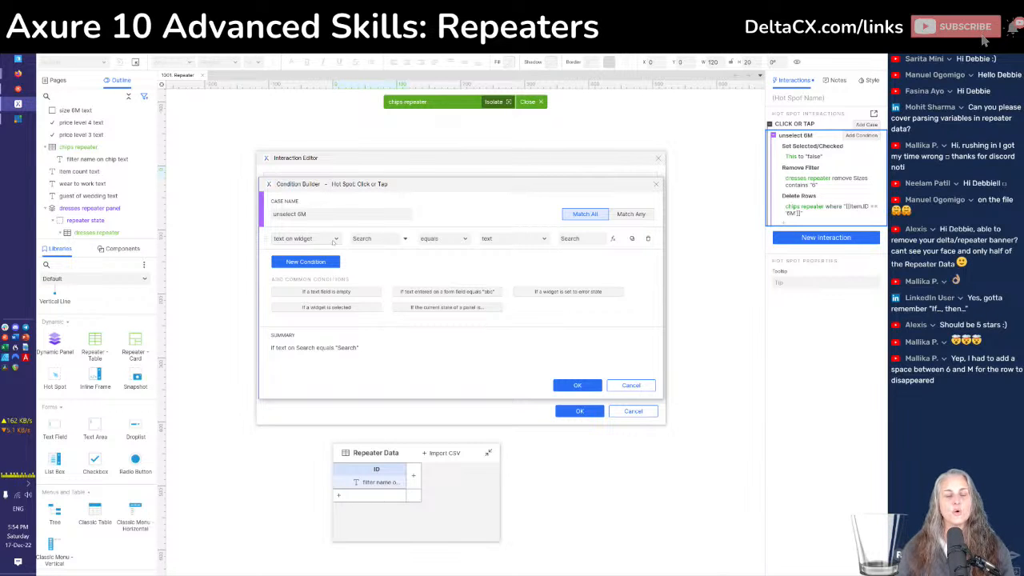
click(406, 239)
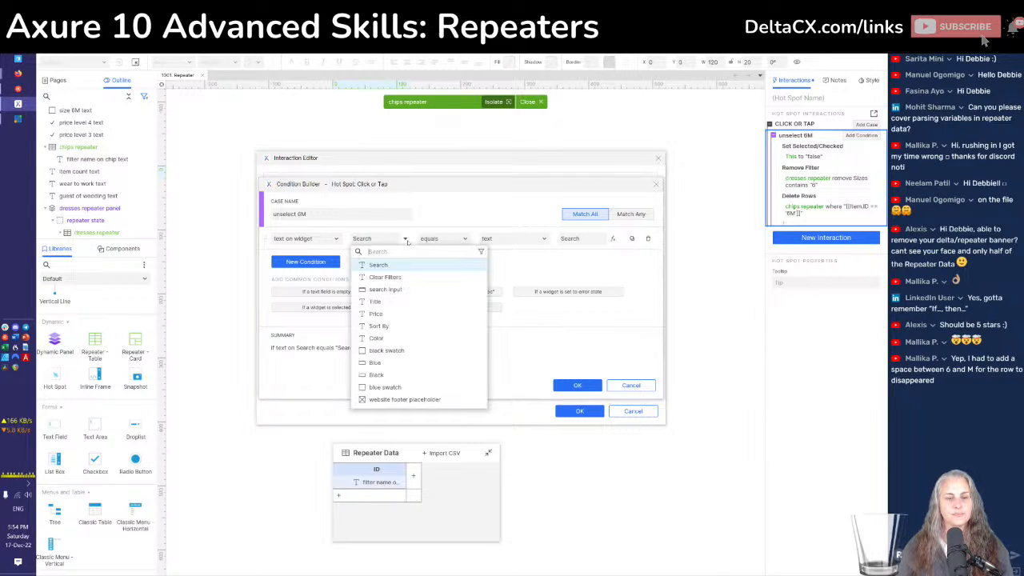
click(406, 239)
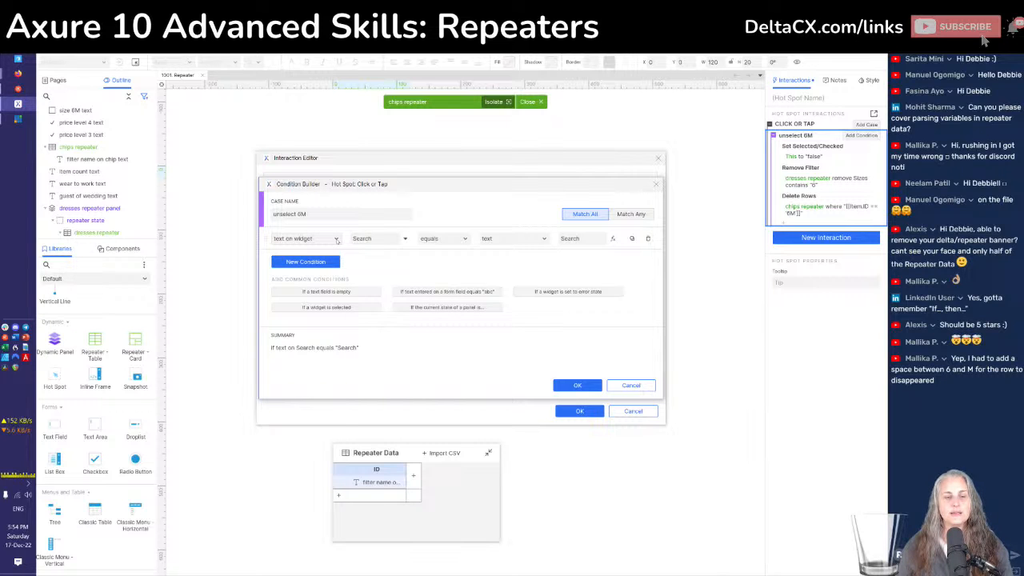
Define the condition as text value [[Item.ID]] equals text value 6M and confirm it
click(337, 239)
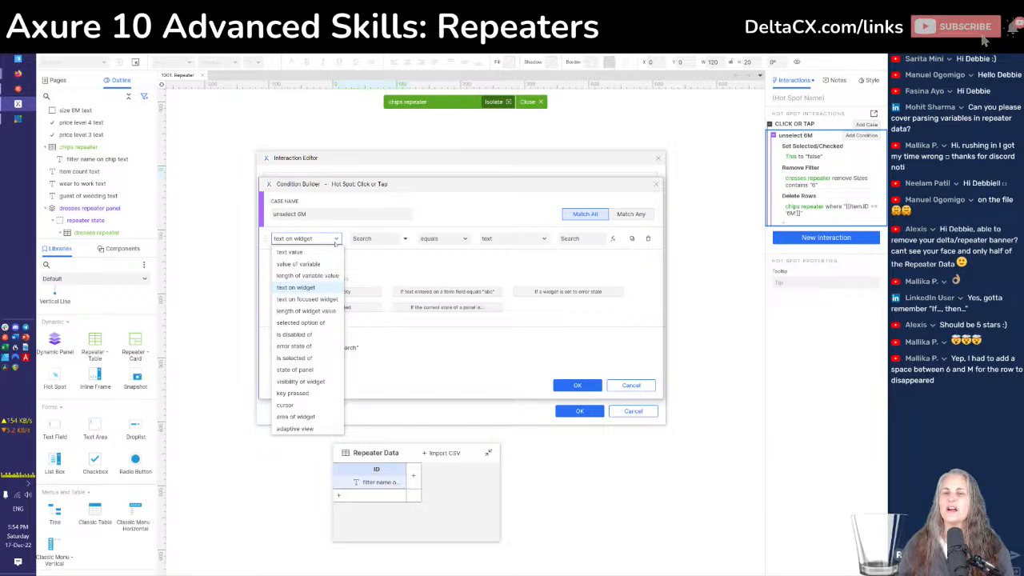
click(317, 254)
click(374, 240)
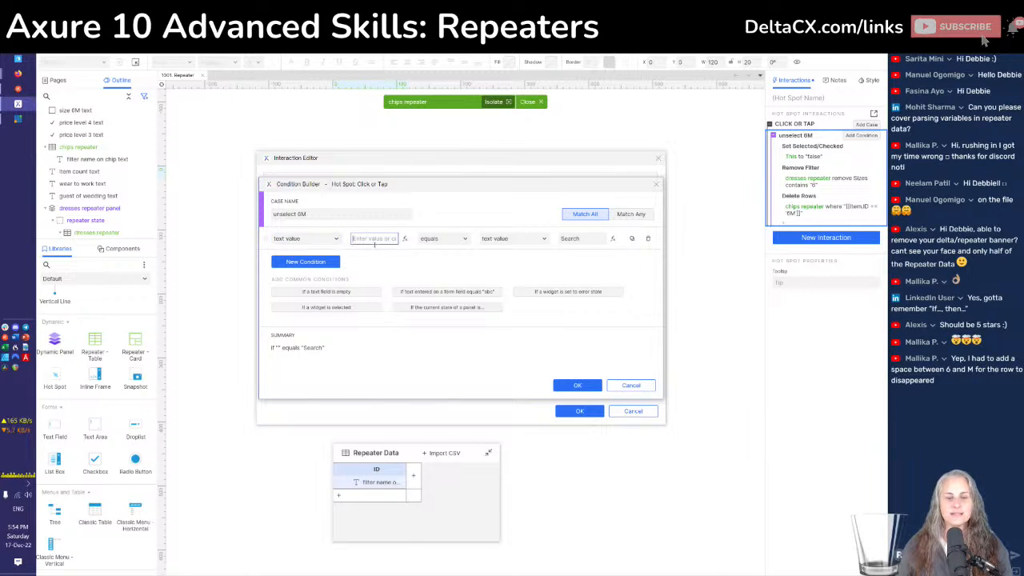
text([[)
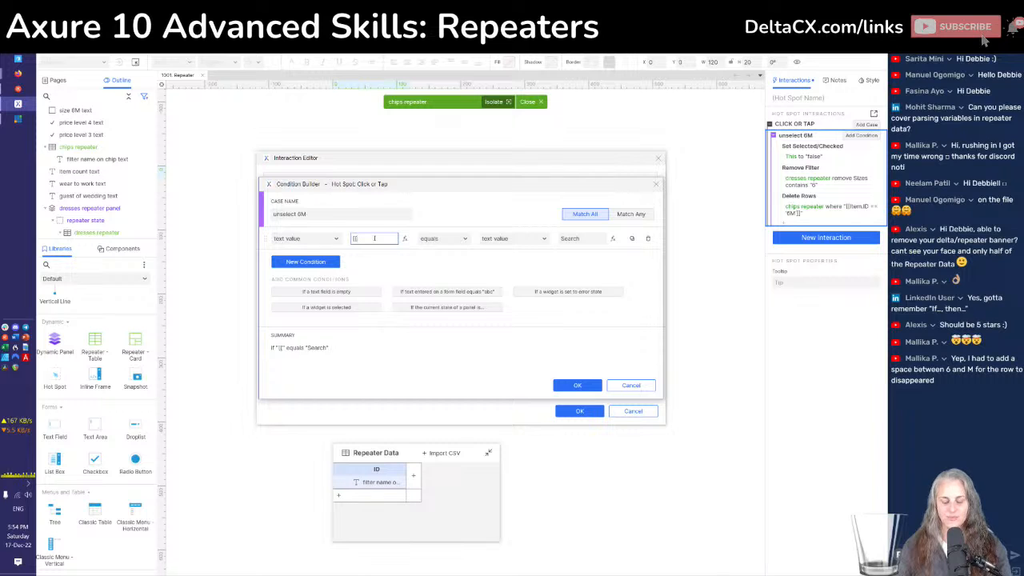
text(Item.ID]]]])
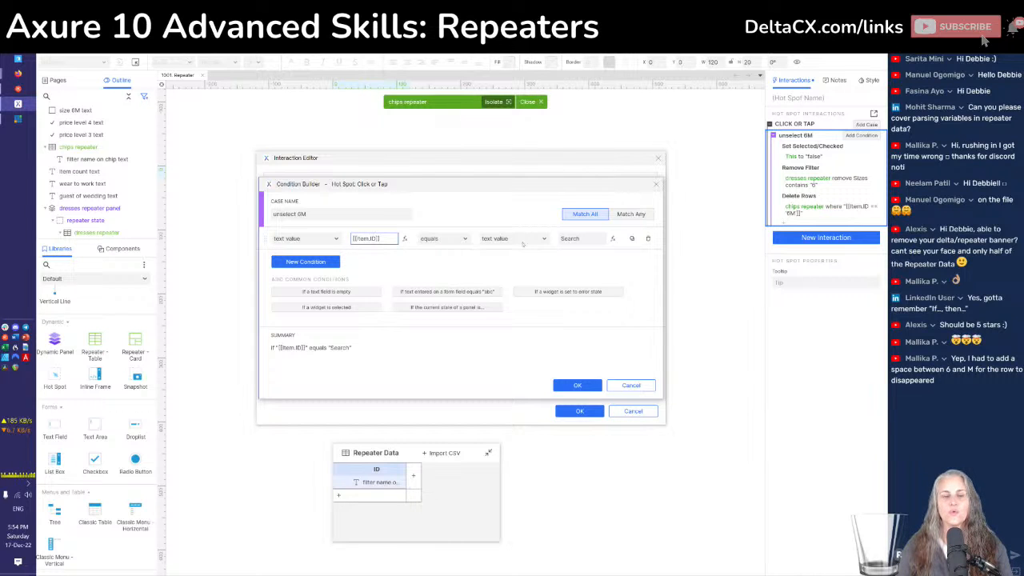
double_click(570, 238)
text(6M)
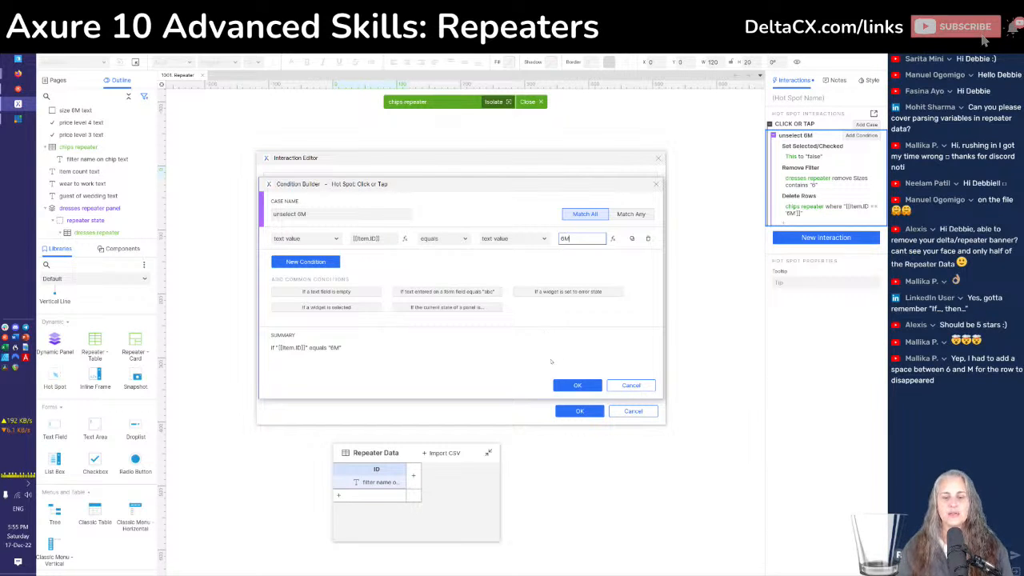
click(568, 387)
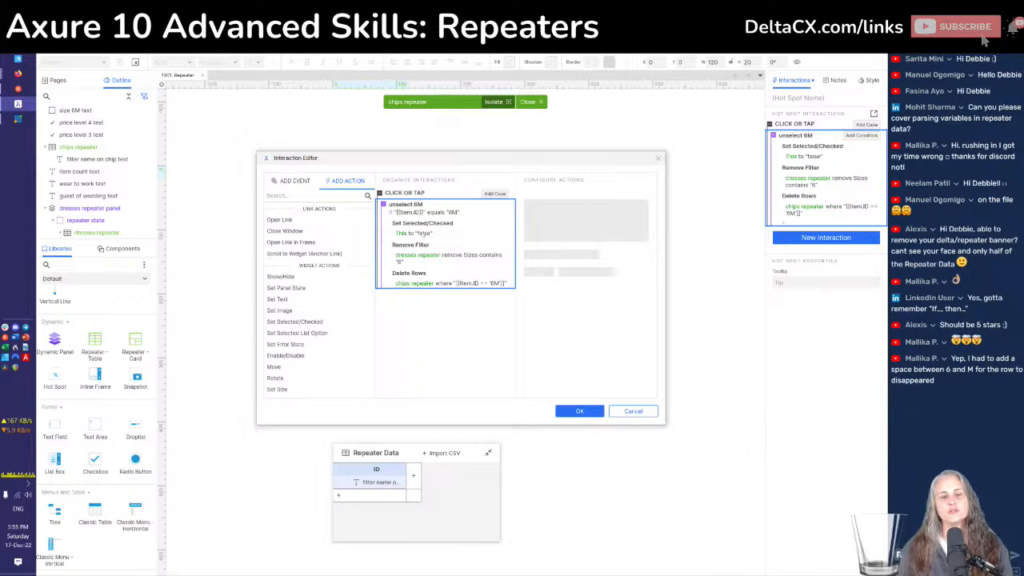
Retarget the case's Set Selected/Checked action to size 6M text and set its value to false
click(416, 233)
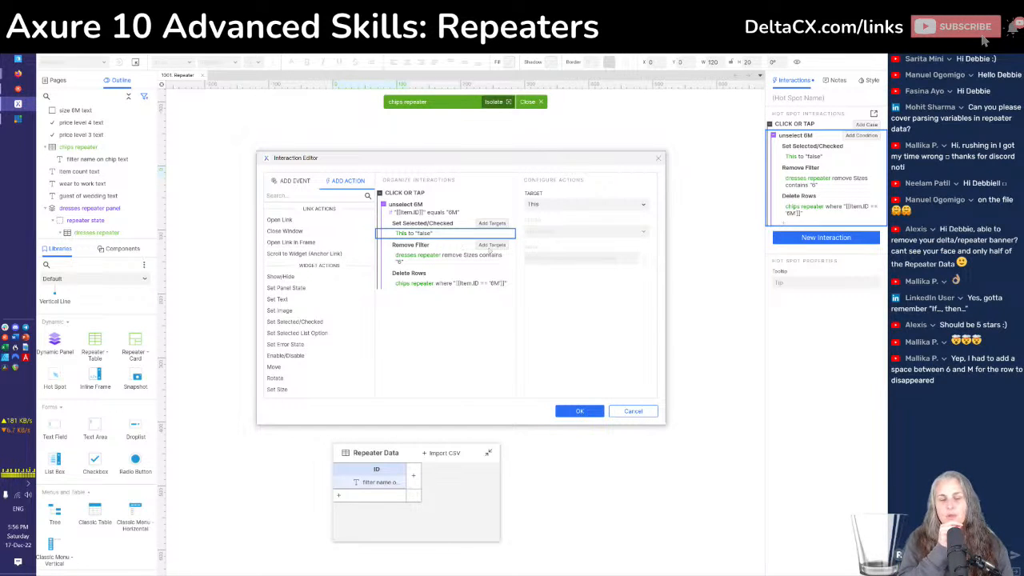
click(642, 207)
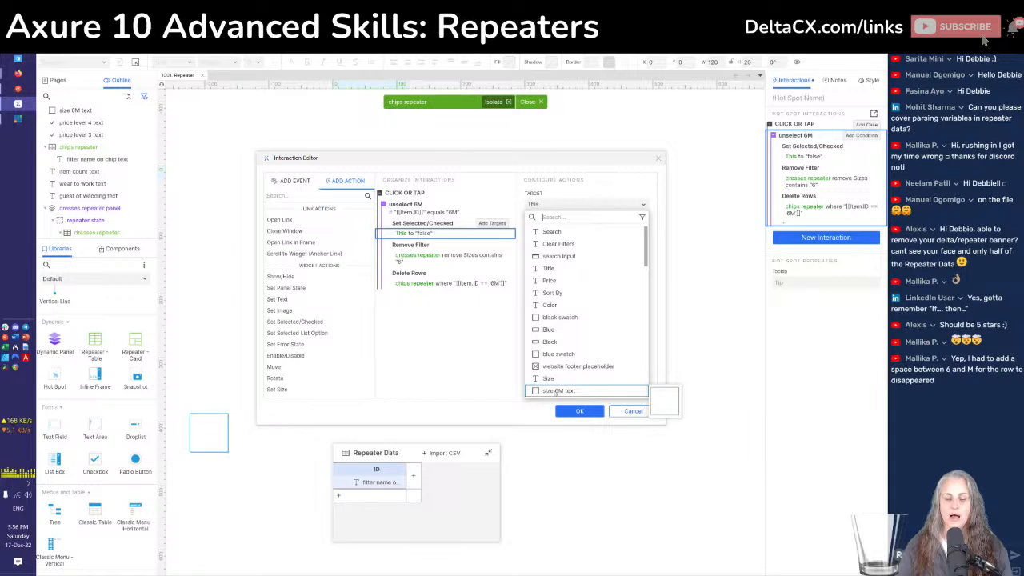
scroll(557, 388, down, 3)
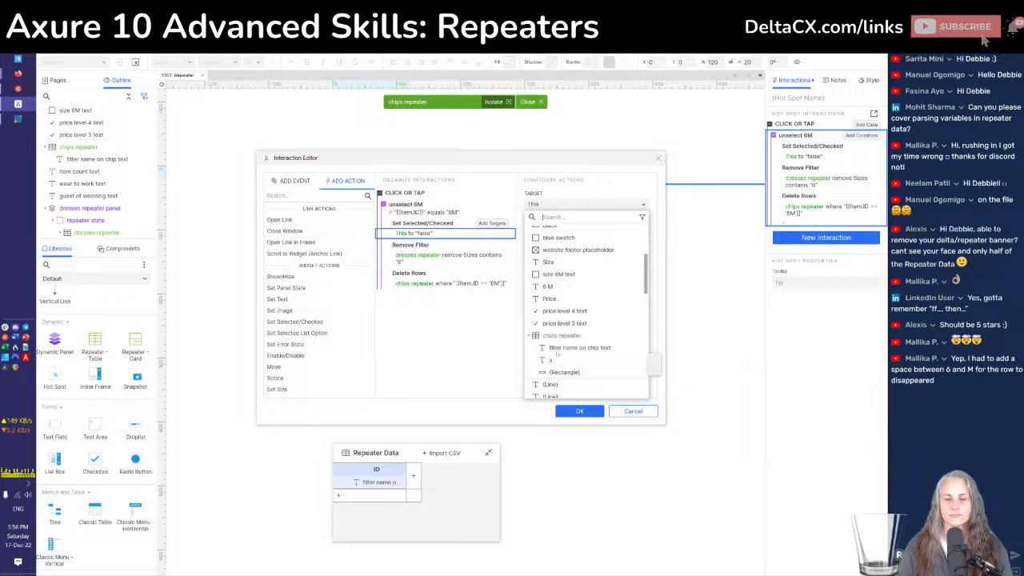
click(559, 275)
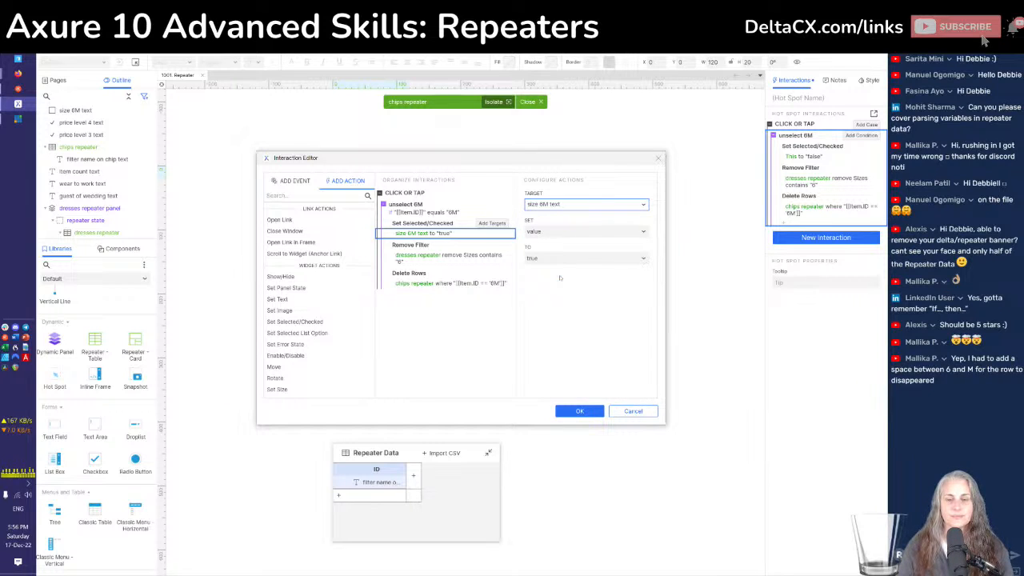
click(544, 260)
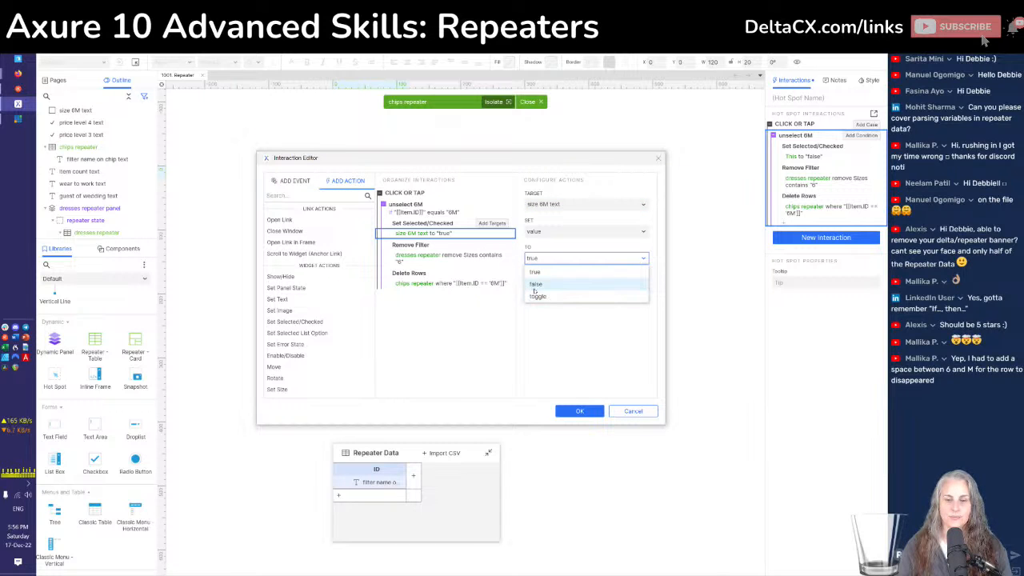
click(539, 284)
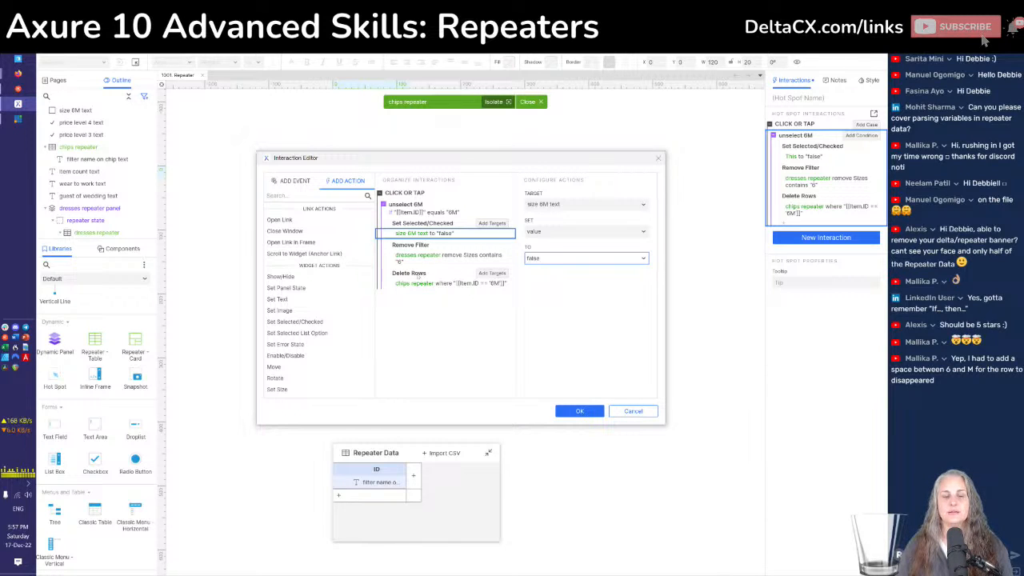
Make the Delete Rows action on the chips repeater delete This row instead of using a rule, and save the interaction
click(417, 276)
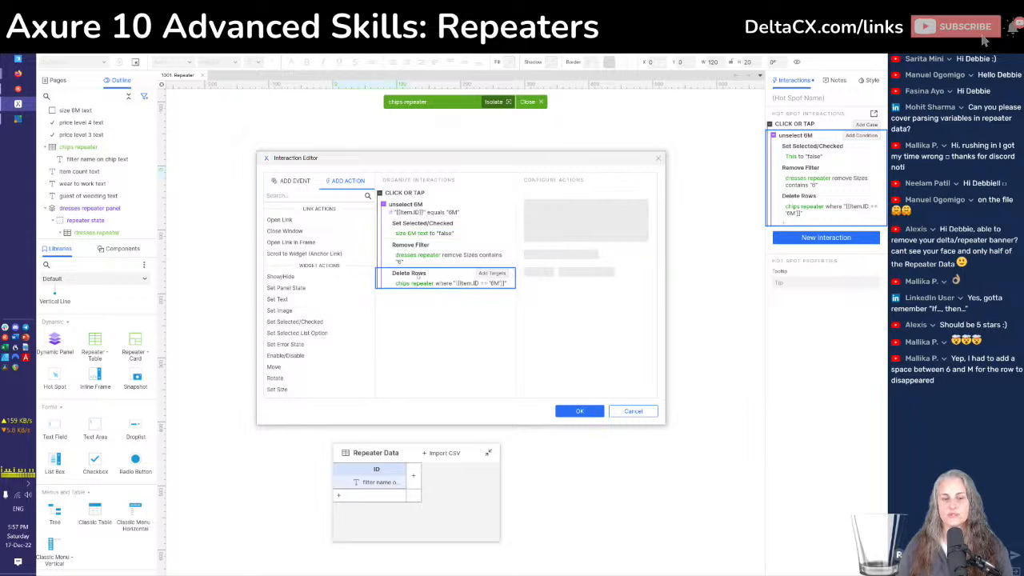
click(417, 283)
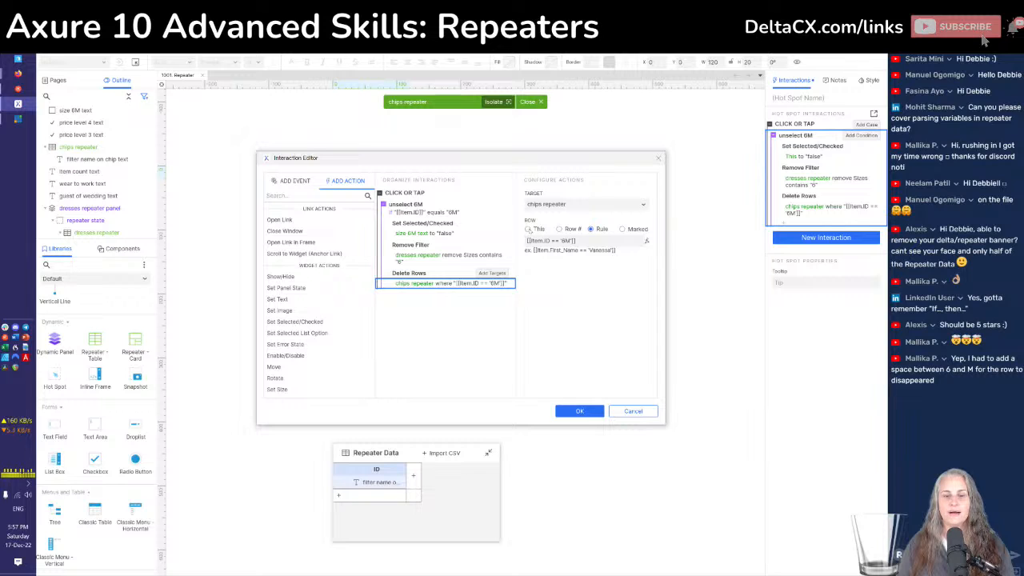
click(529, 230)
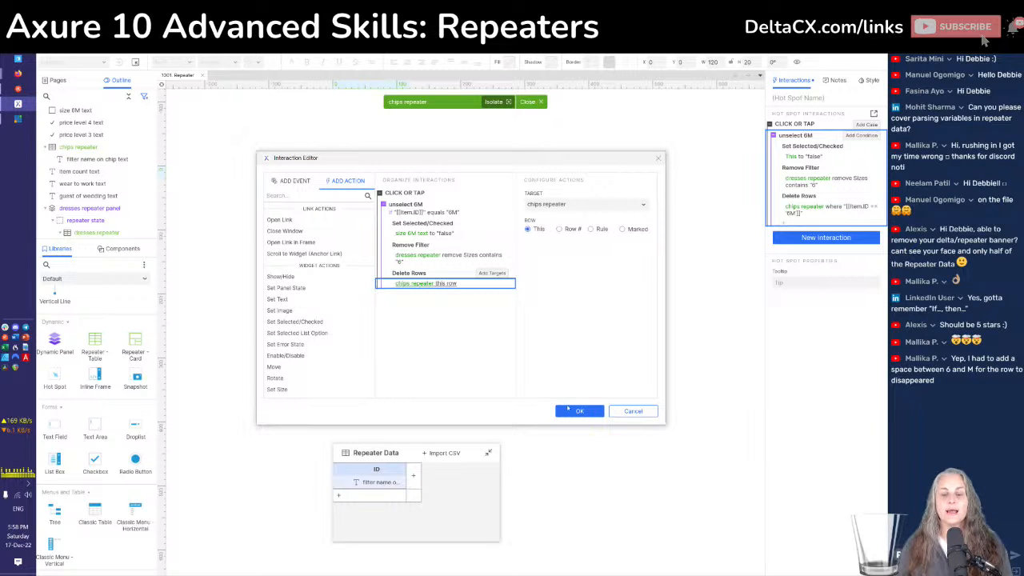
click(570, 409)
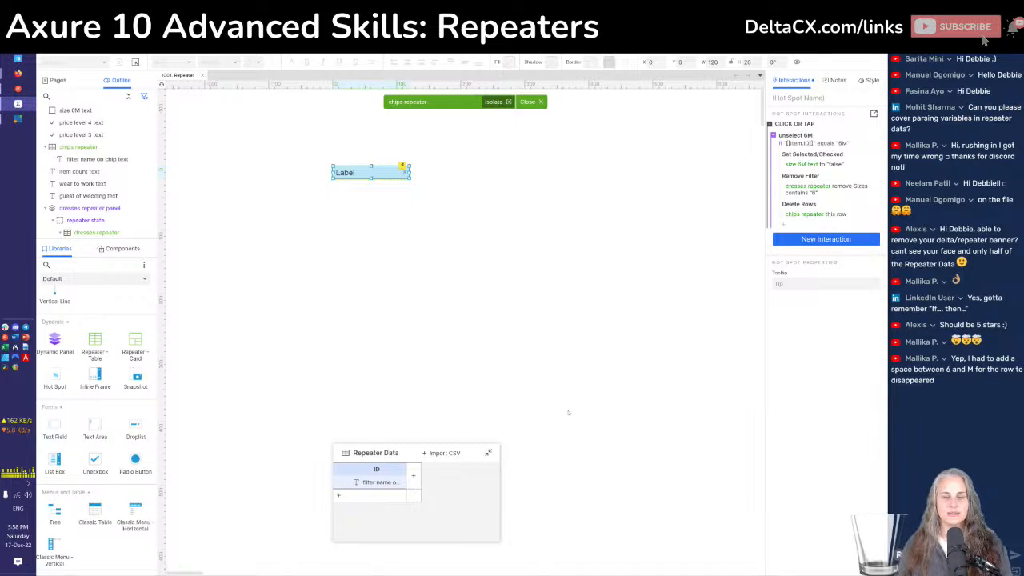
Switch to the browser preview, reload the prototype, select size 6M and test removing the filter through its 6M chip
key(alt+Tab)
key(alt+Tab)
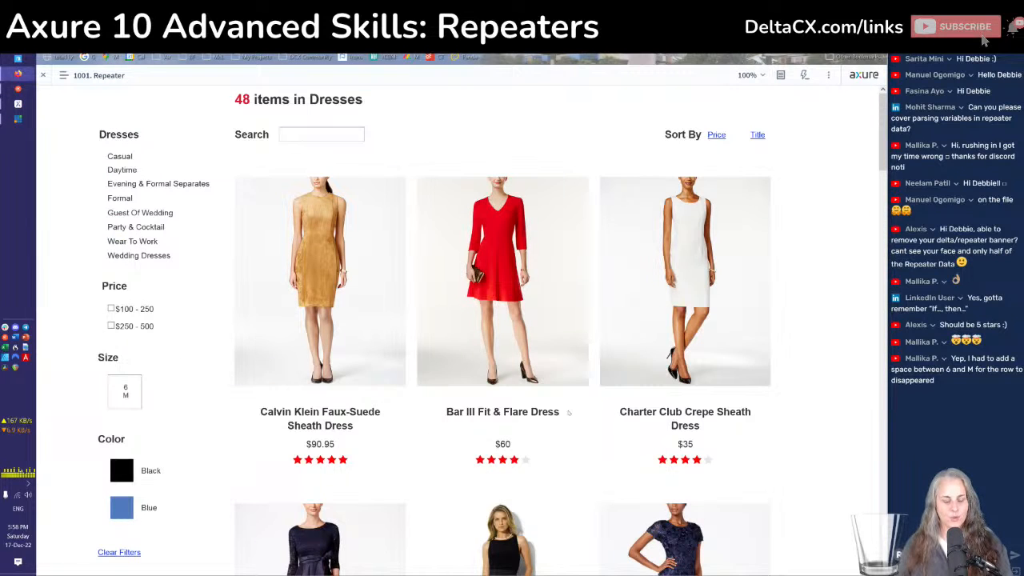
key(F5)
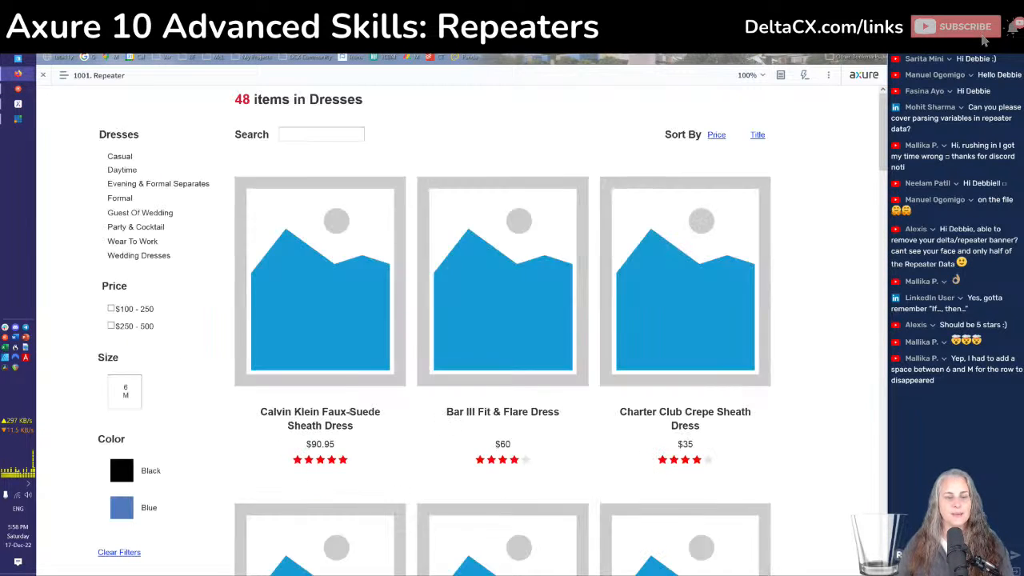
click(125, 392)
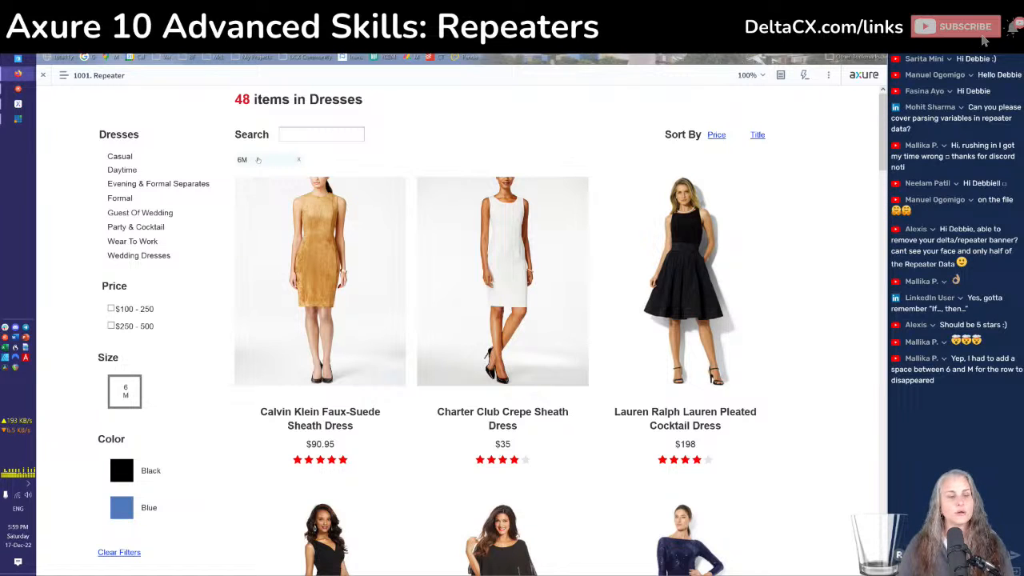
click(257, 160)
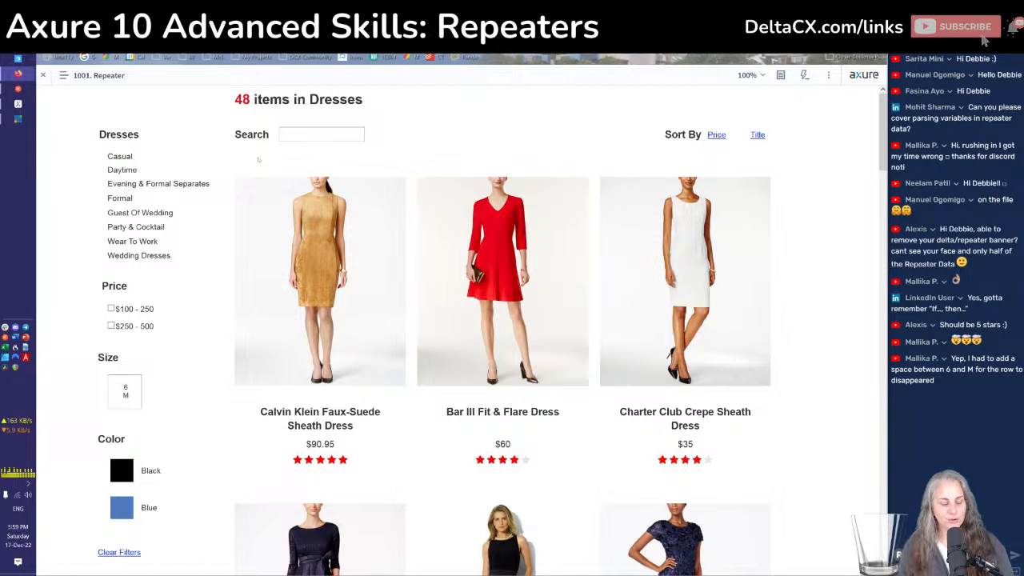
Switch back to Axure, review the hot spot's unselect 6M case without changes, and close the chips repeater's editing view
key(alt+Tab)
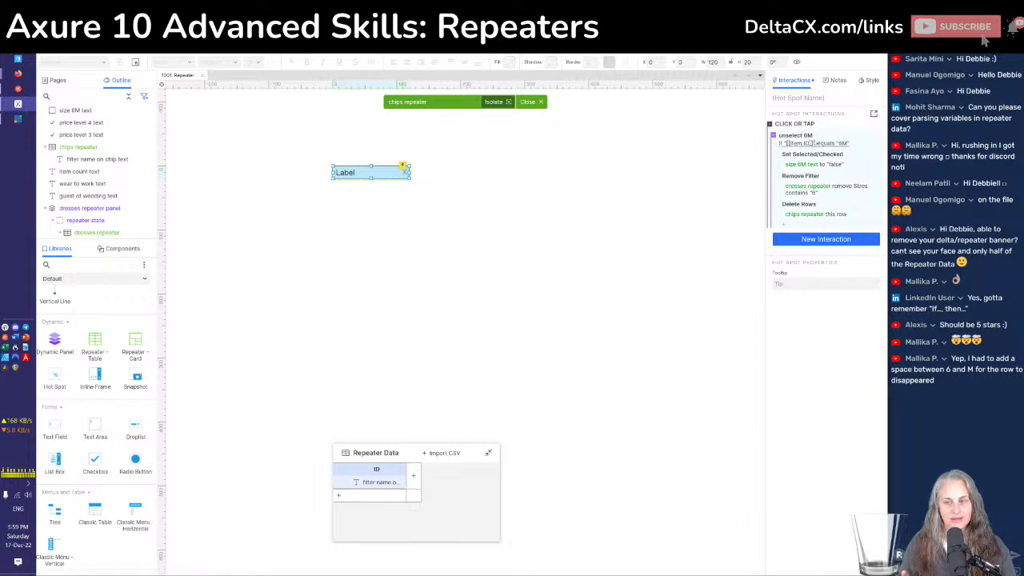
click(816, 142)
double_click(816, 141)
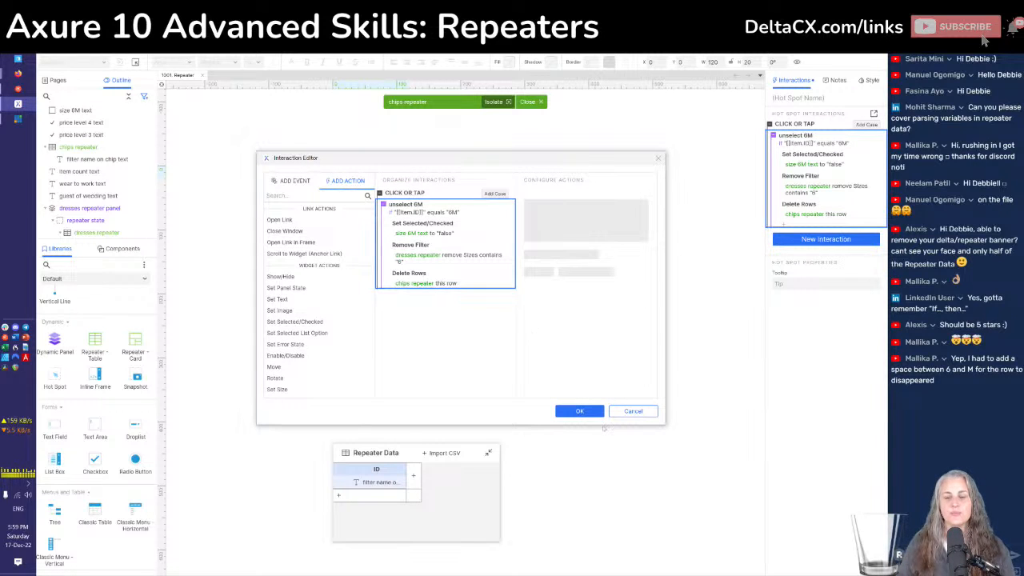
click(634, 412)
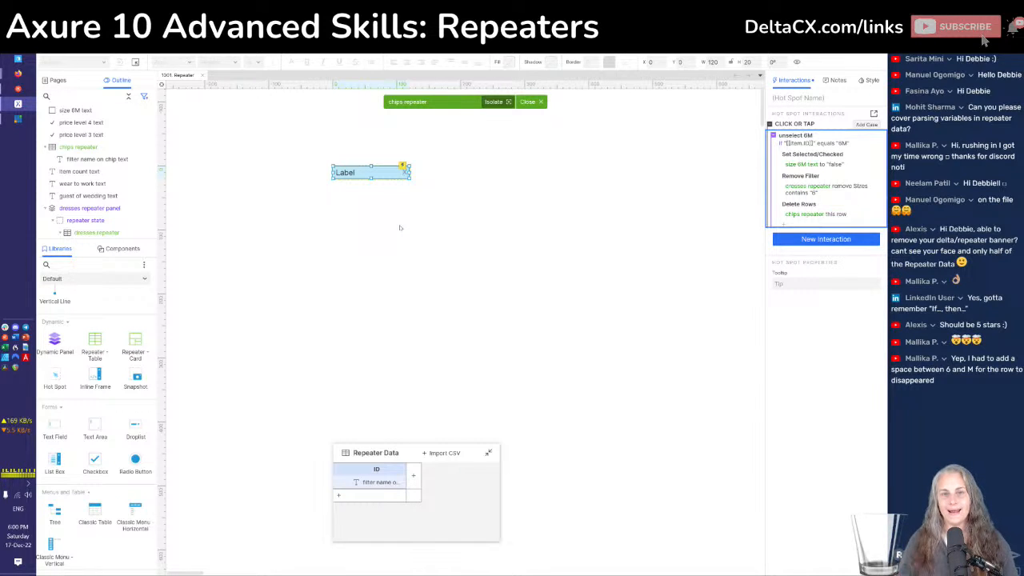
click(525, 102)
click(531, 138)
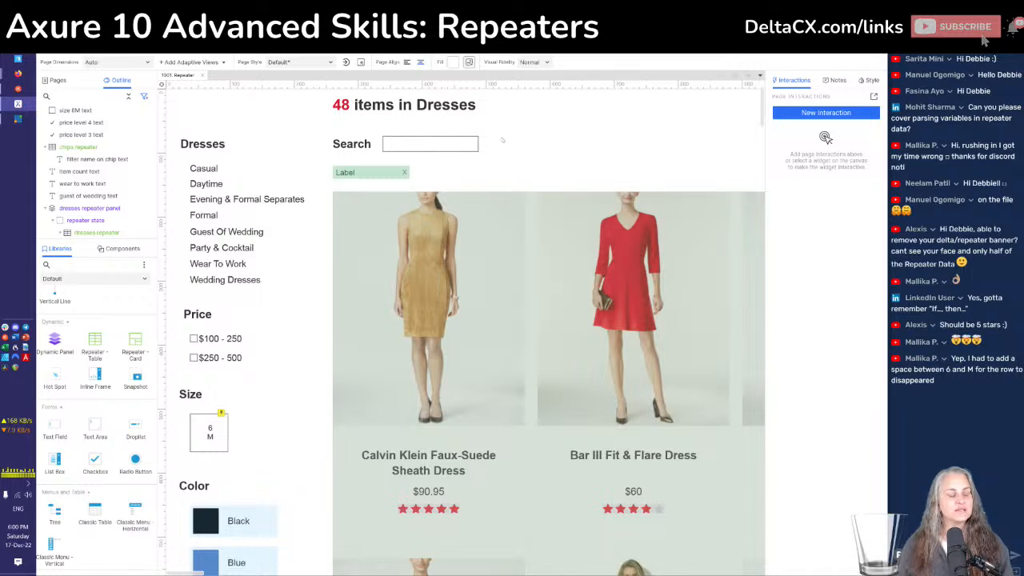
Test the $100 - 250 price checkbox in the browser preview and return to that checkbox widget in Axure
click(217, 338)
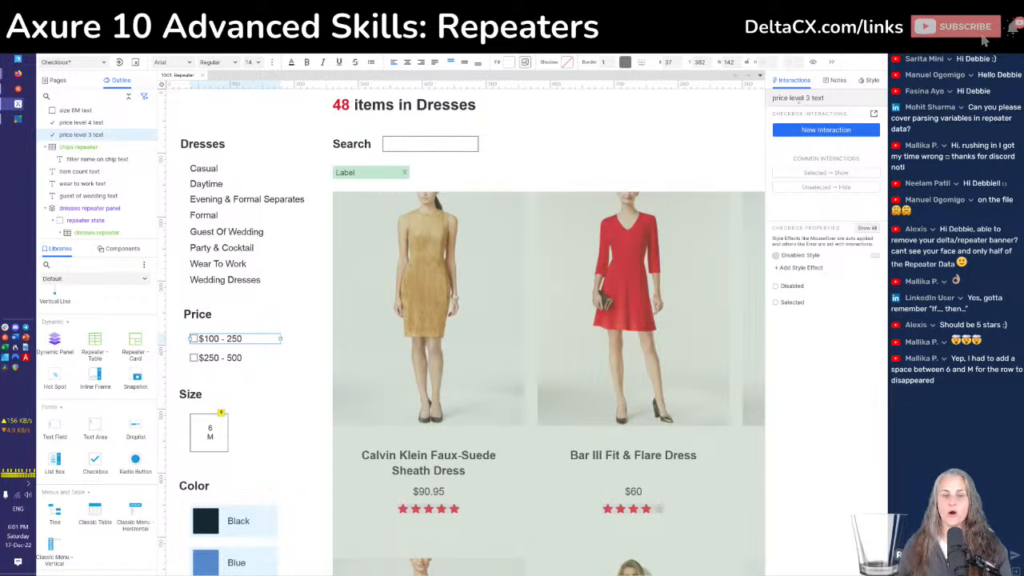
key(alt+Tab)
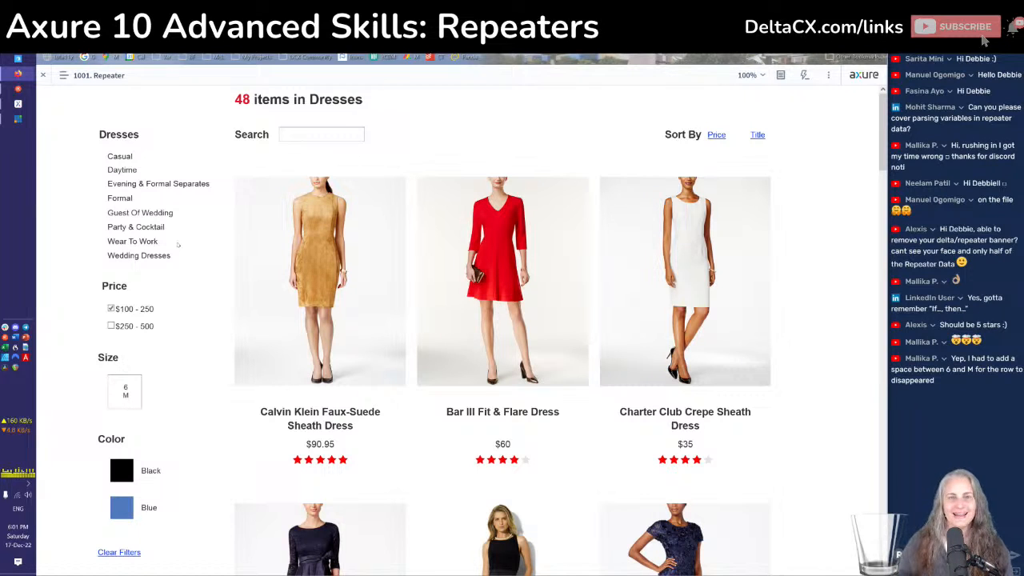
click(111, 309)
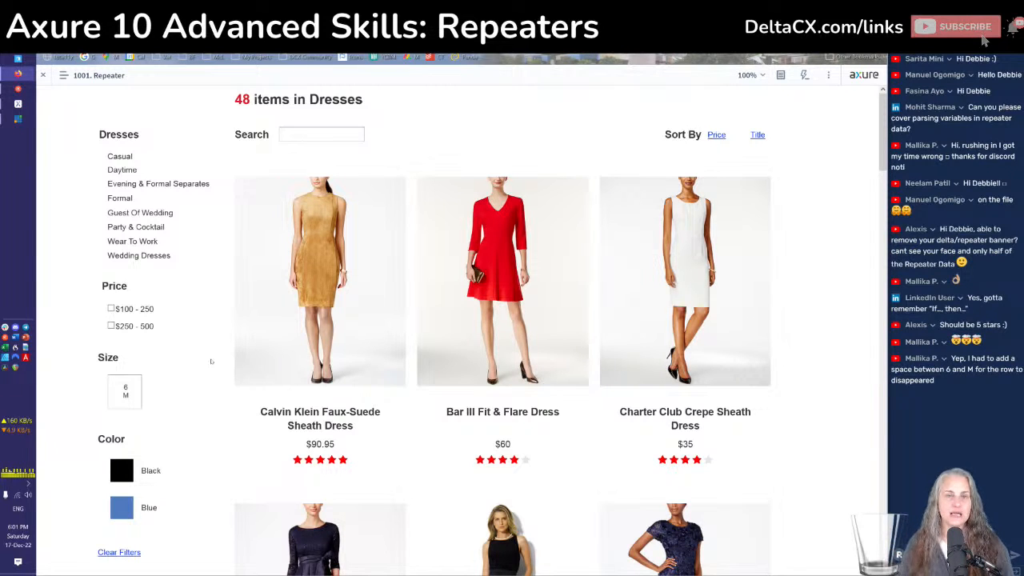
key(alt+Tab)
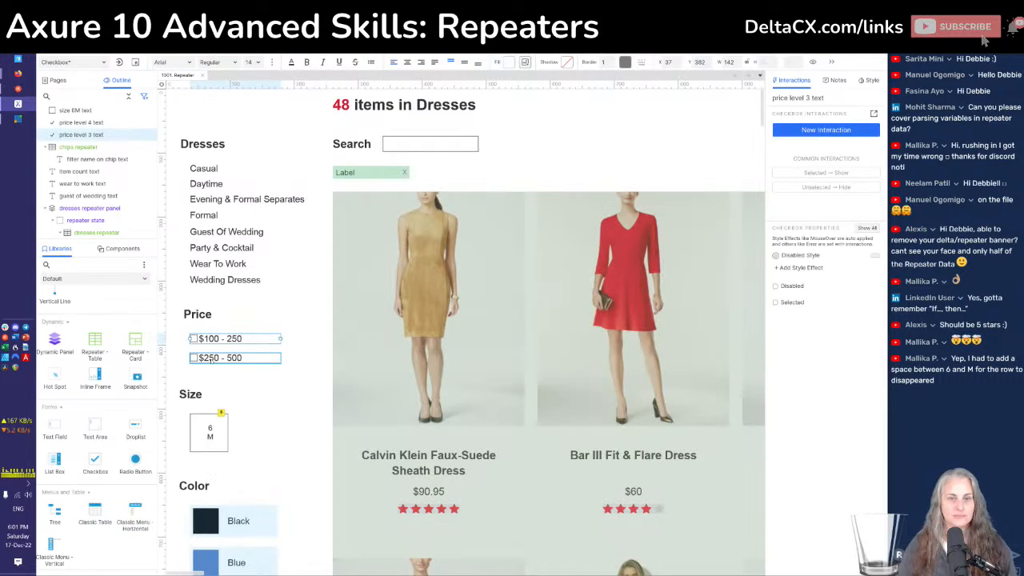
click(250, 311)
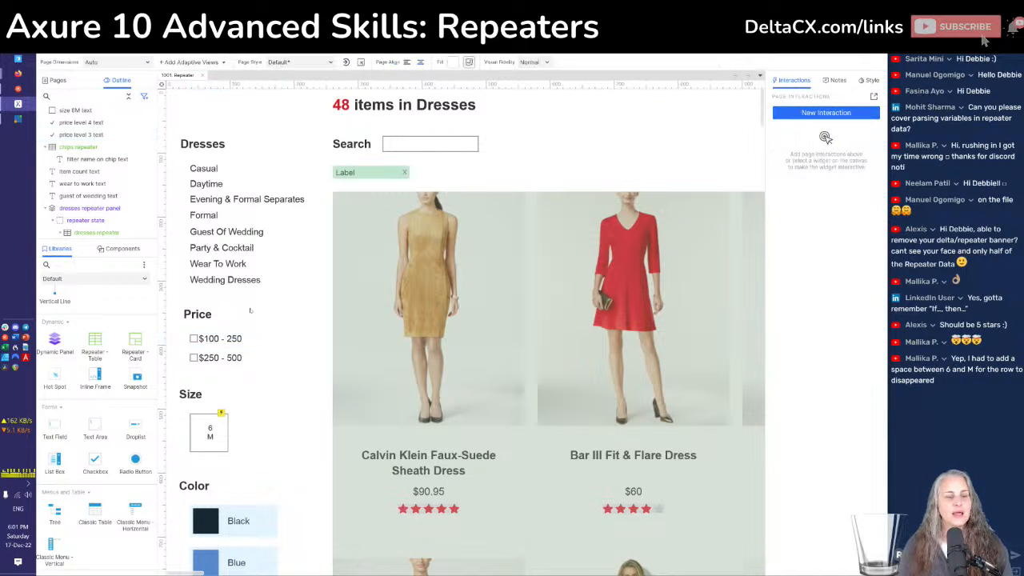
click(222, 339)
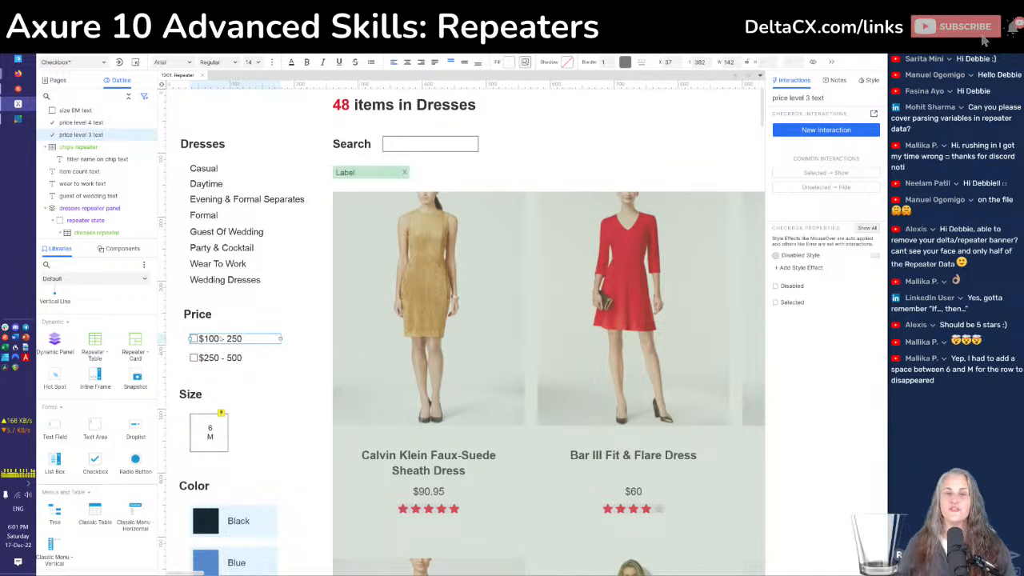
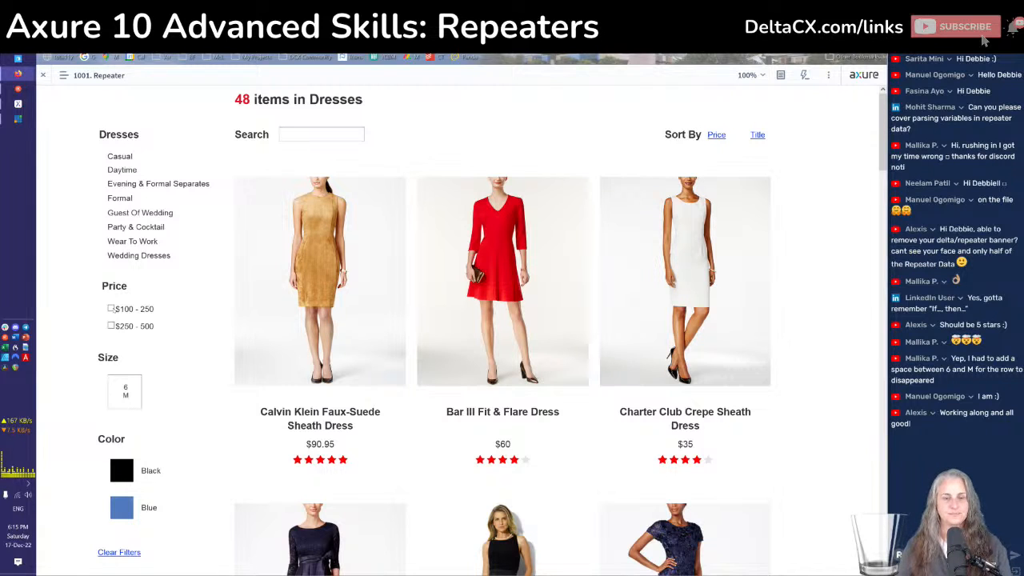
In Axure, add a case named "unselect $100 - 250" to the click interaction of the chips repeater's hot spot
key(alt+Tab)
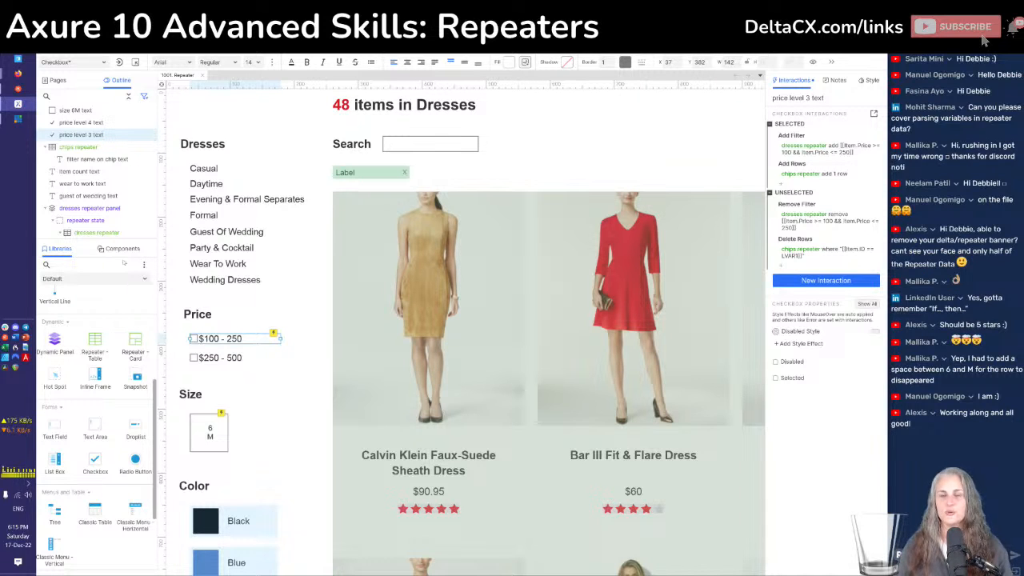
double_click(376, 174)
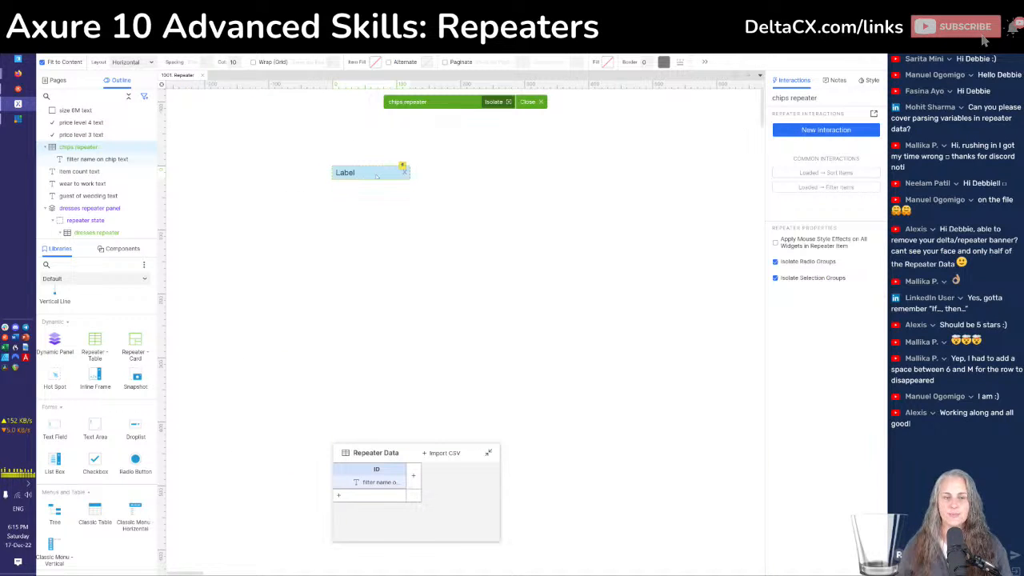
click(374, 174)
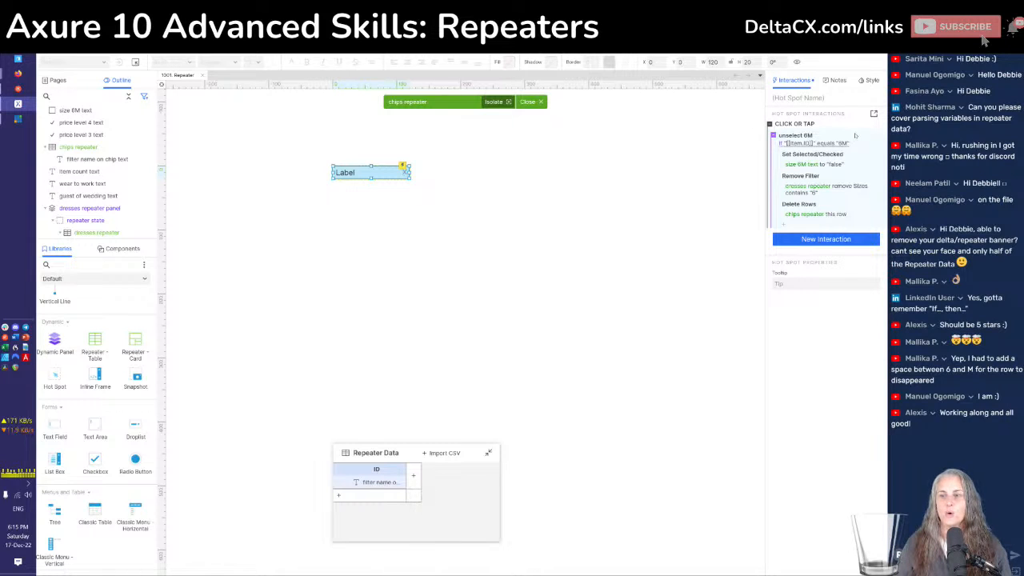
click(868, 125)
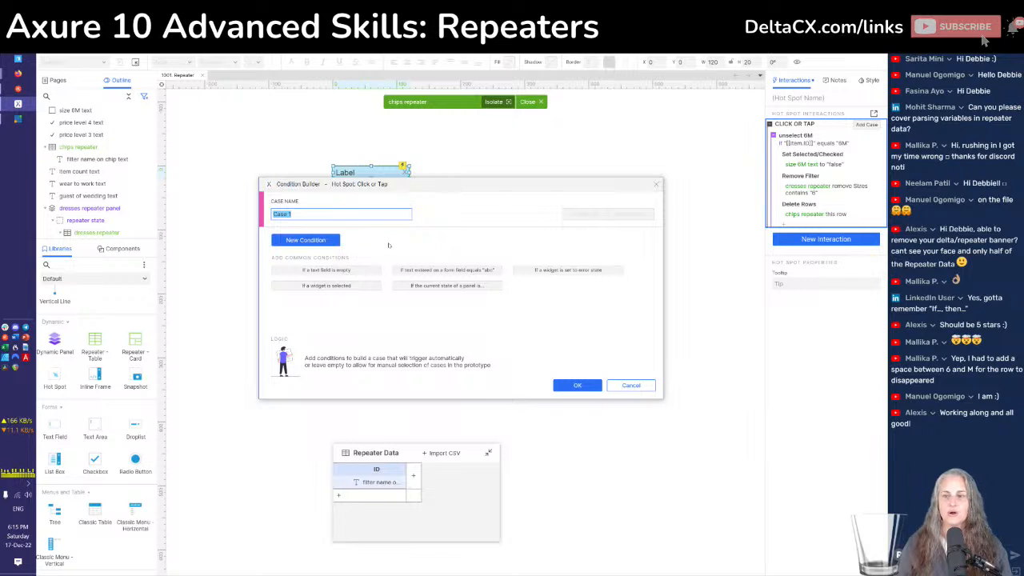
text(unselect $100 - 250)
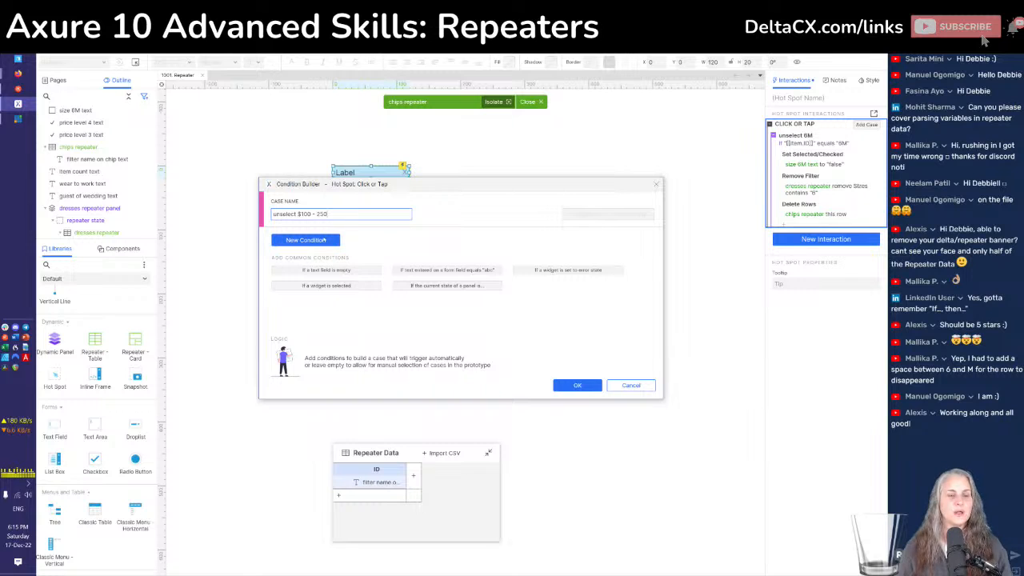
Add a condition to the case that checks the text value [[Item.ID]] with the equals operator
click(306, 240)
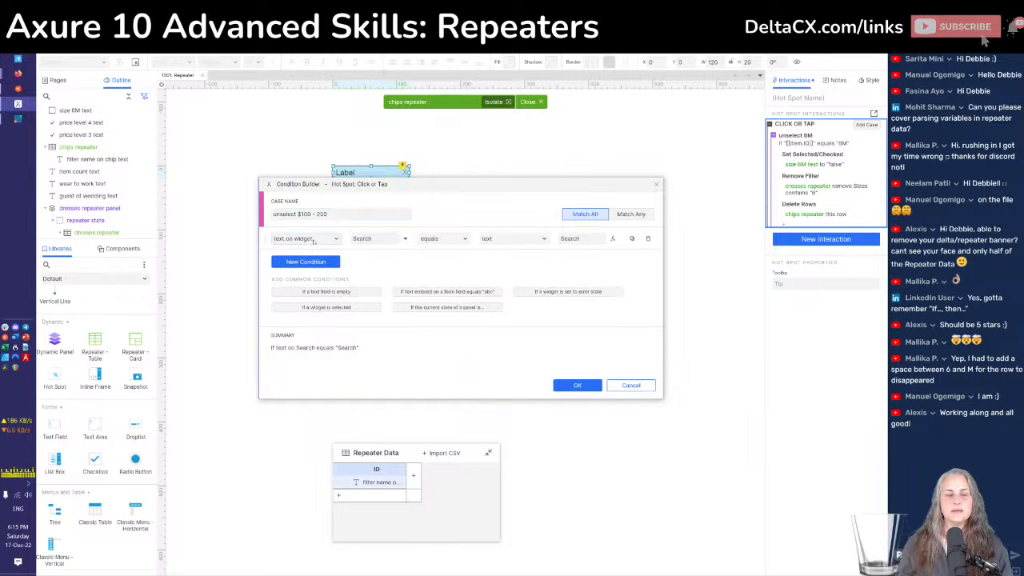
click(316, 240)
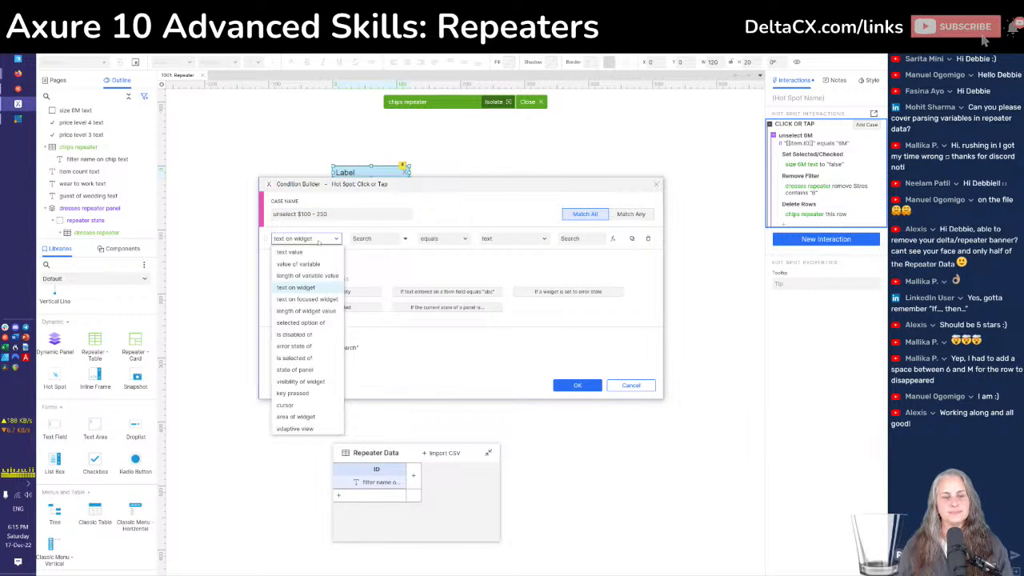
click(310, 252)
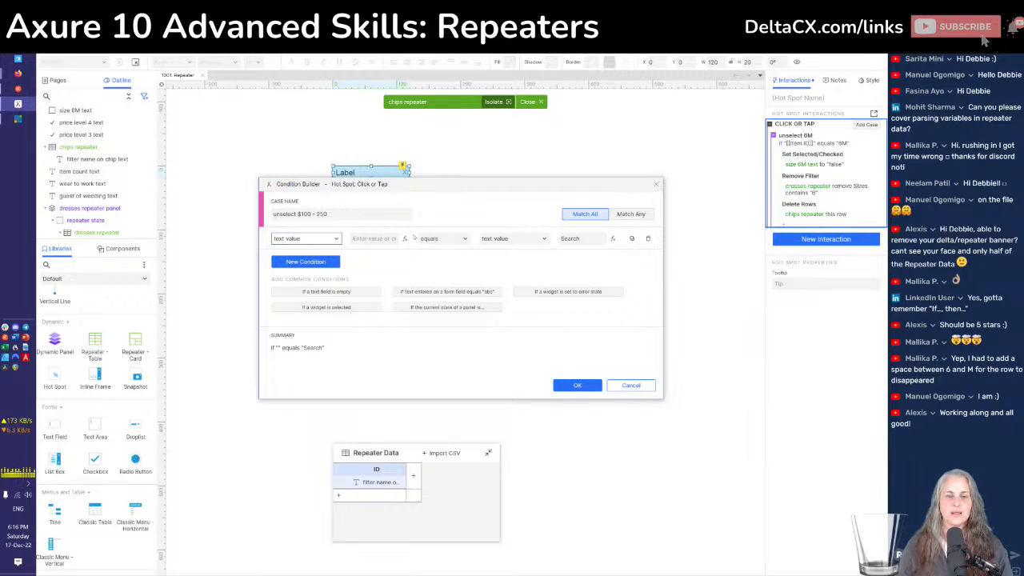
click(370, 240)
text([[Item.ID)
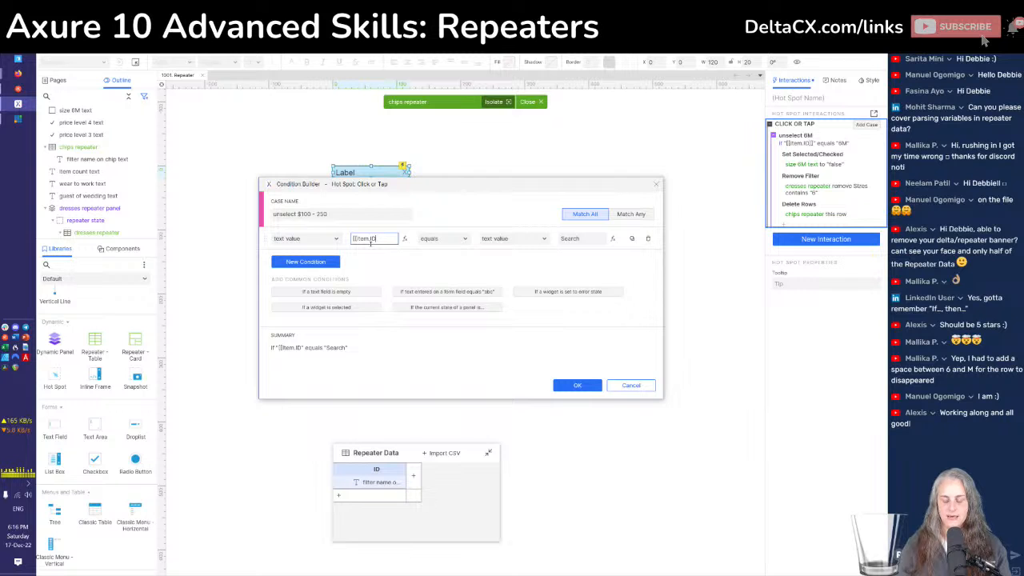
text(]])
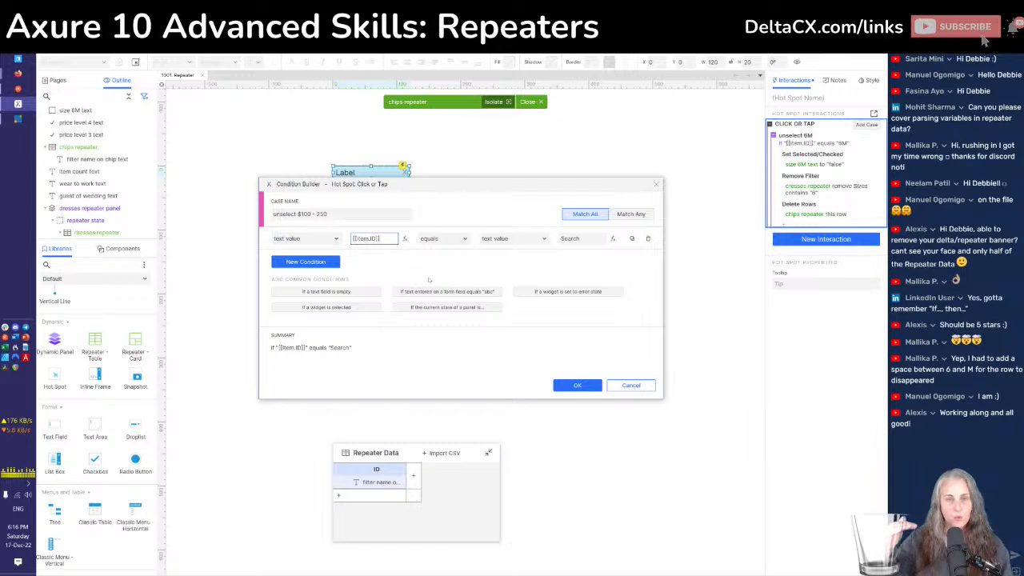
Compare the condition against [[LVAR1]], a local variable holding the text on price level 3 text, and save the case
double_click(570, 238)
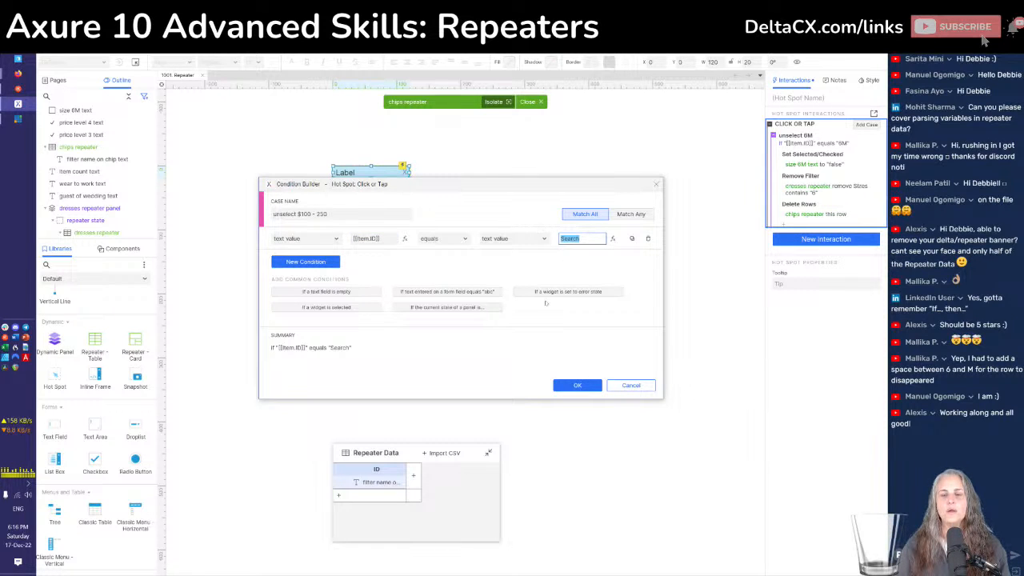
key(BackSpace)
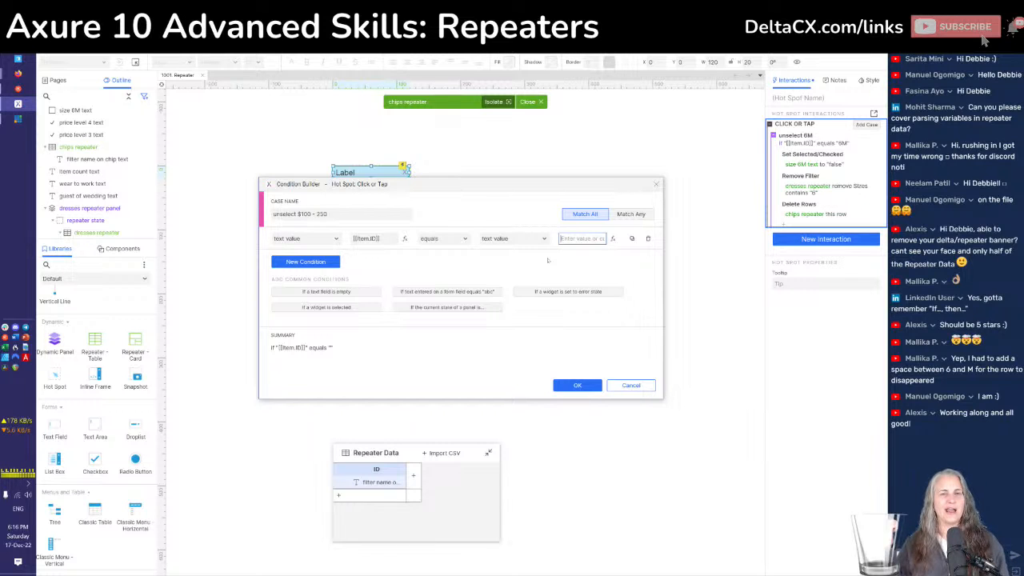
click(613, 238)
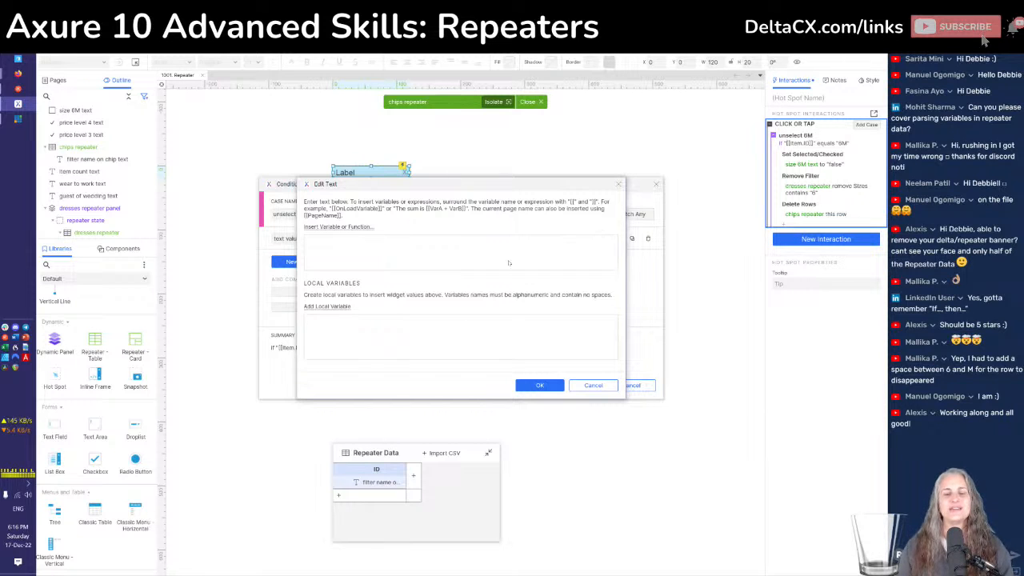
click(339, 309)
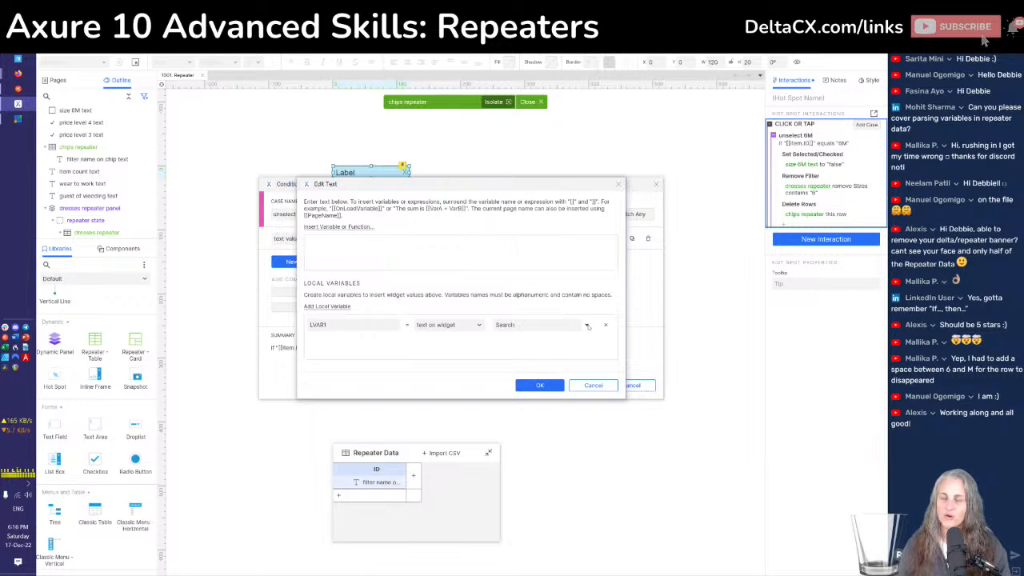
click(587, 325)
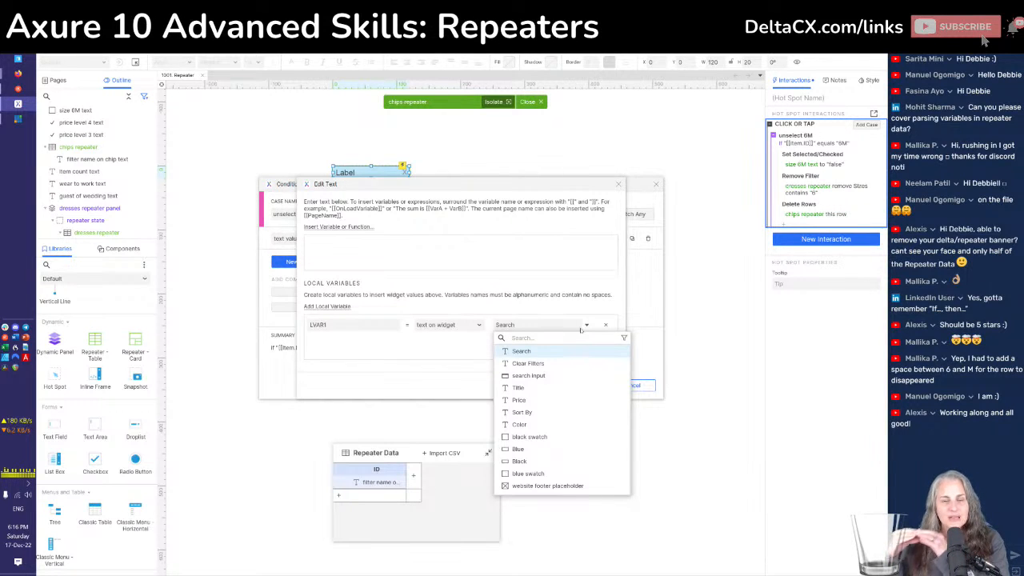
text(3)
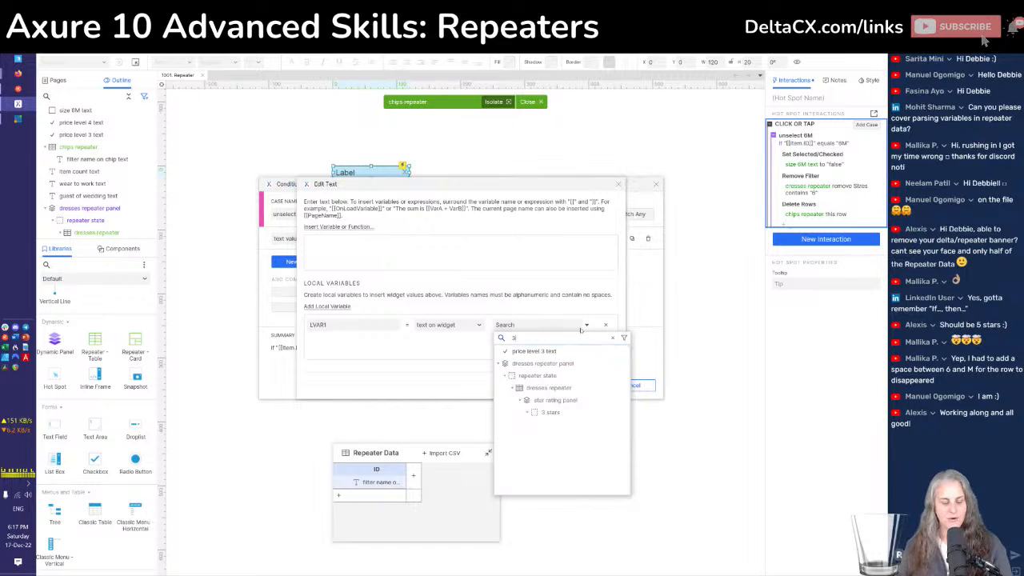
click(535, 351)
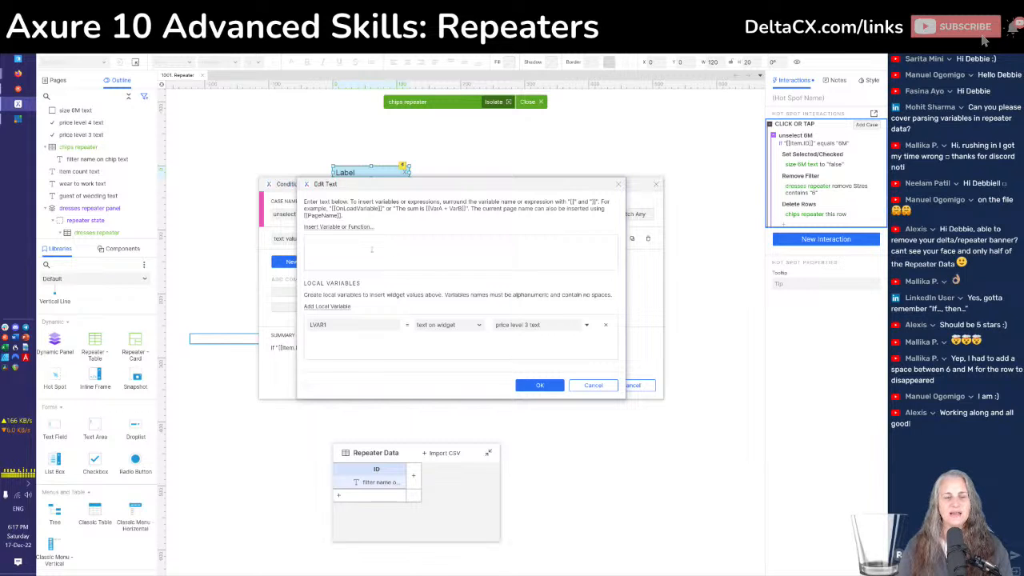
text(LVAR1]])
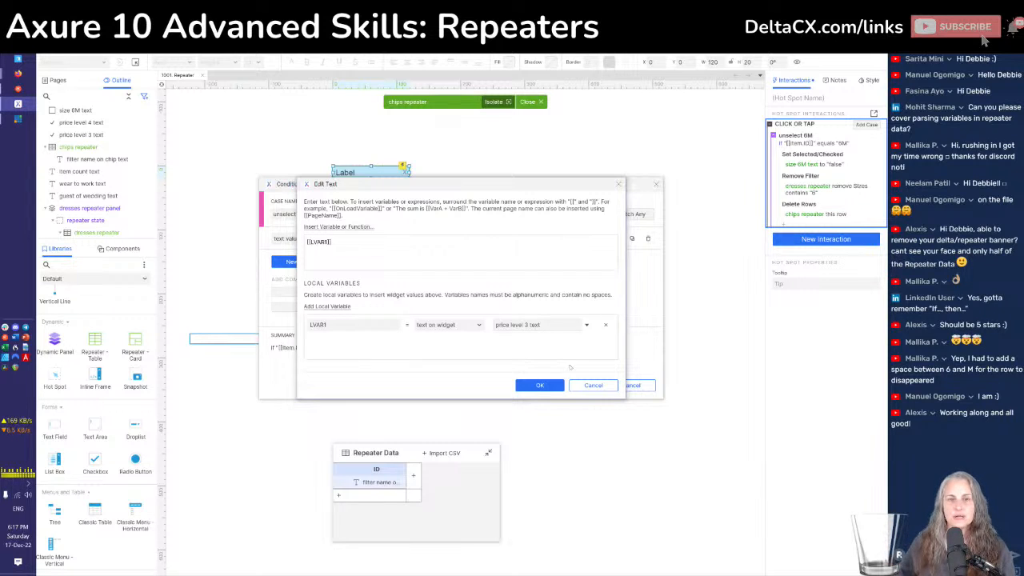
click(539, 385)
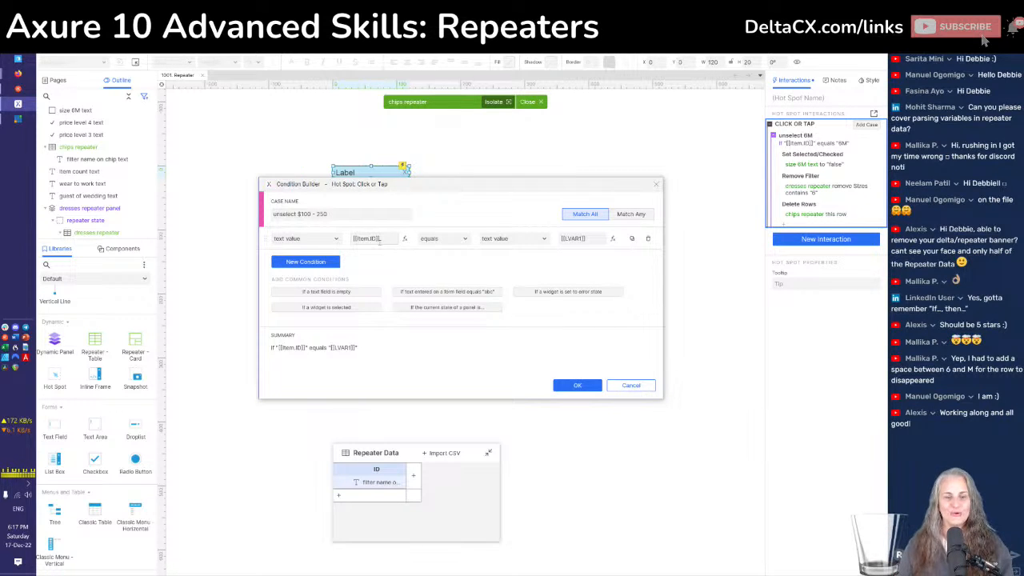
click(570, 389)
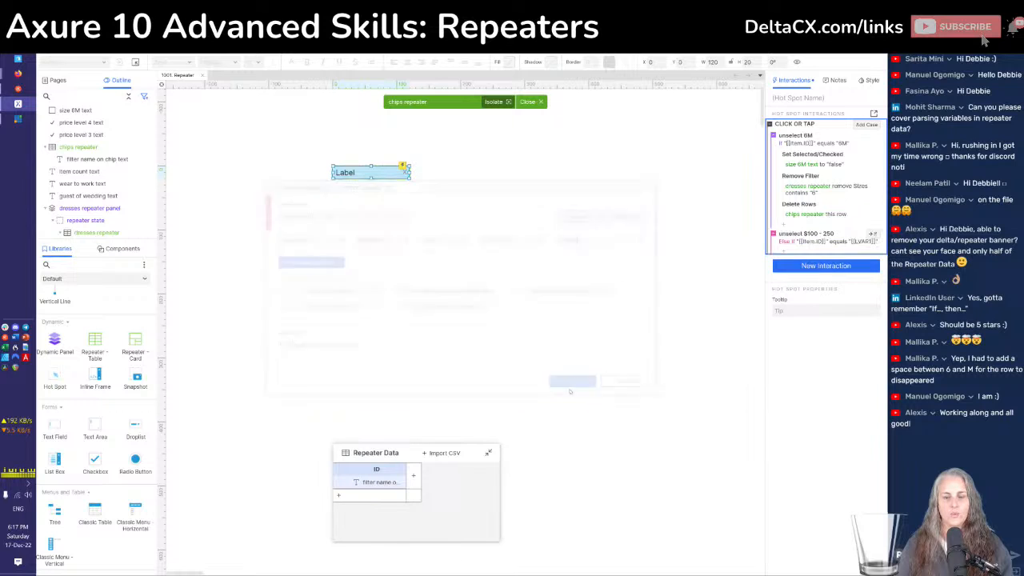
In the Interaction Editor, add a Set Selected/Checked action to the unselect $100 - 250 case, setting price level 3 text to false
click(804, 137)
double_click(803, 138)
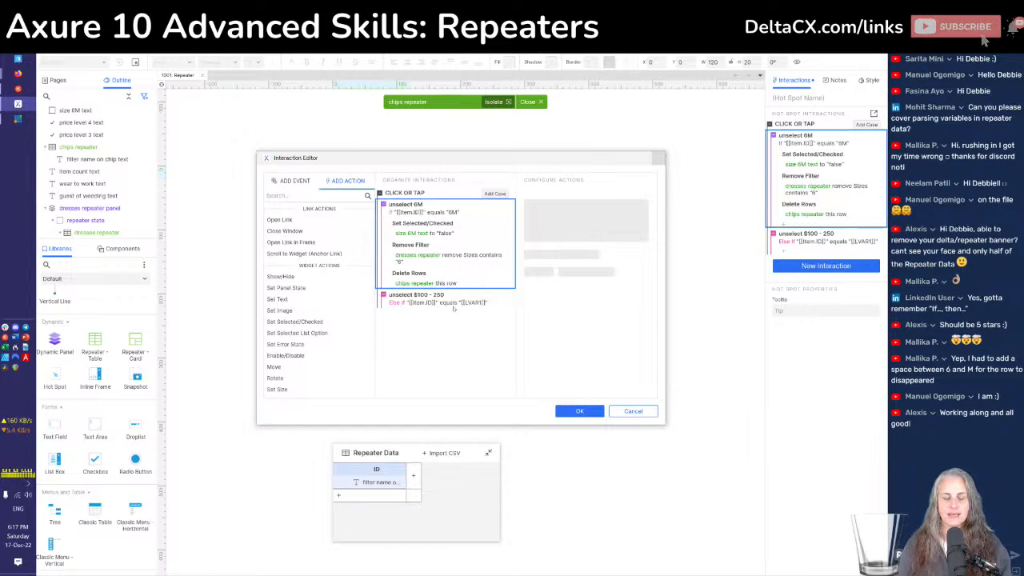
click(388, 295)
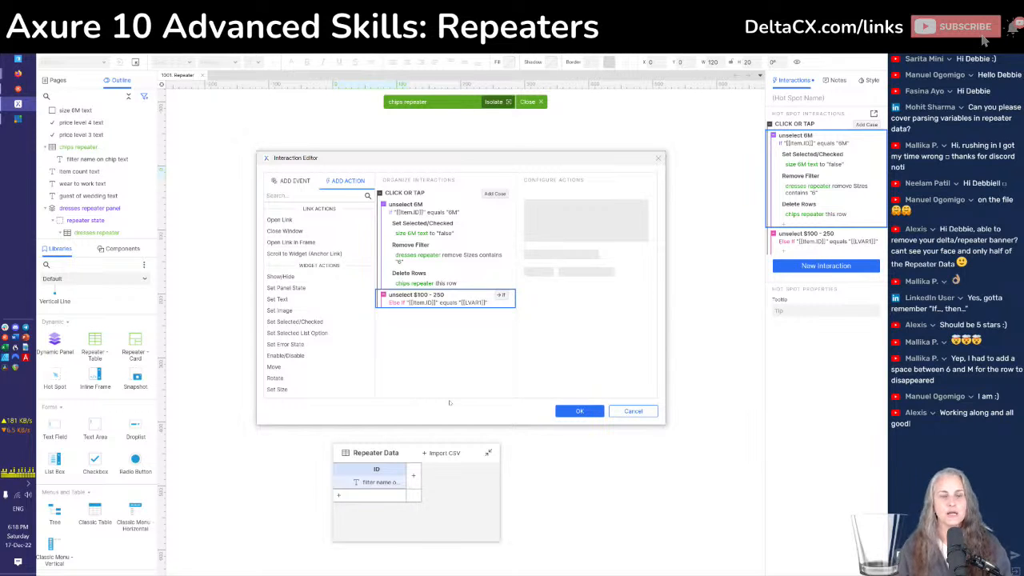
click(296, 321)
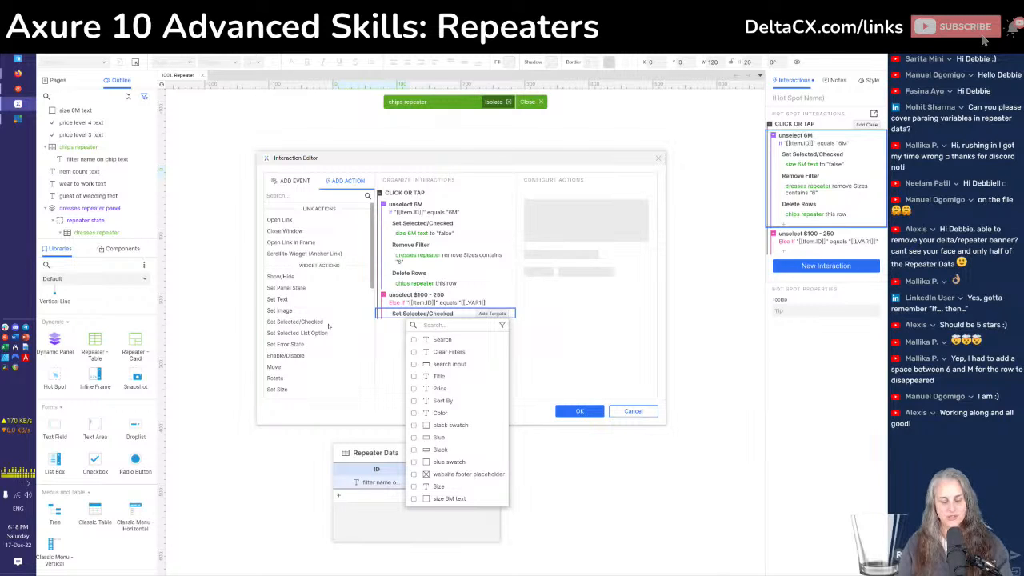
text(3)
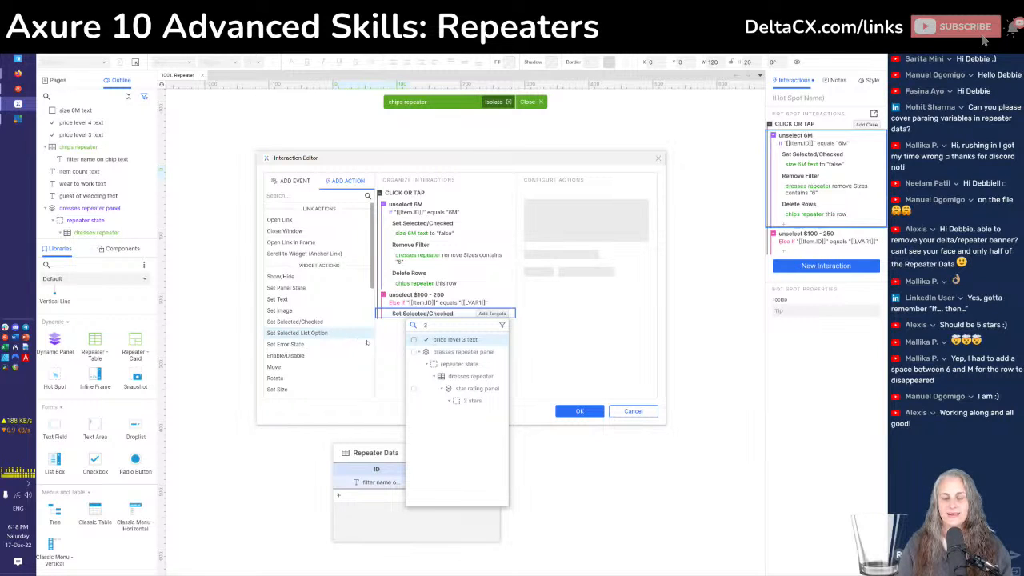
click(414, 340)
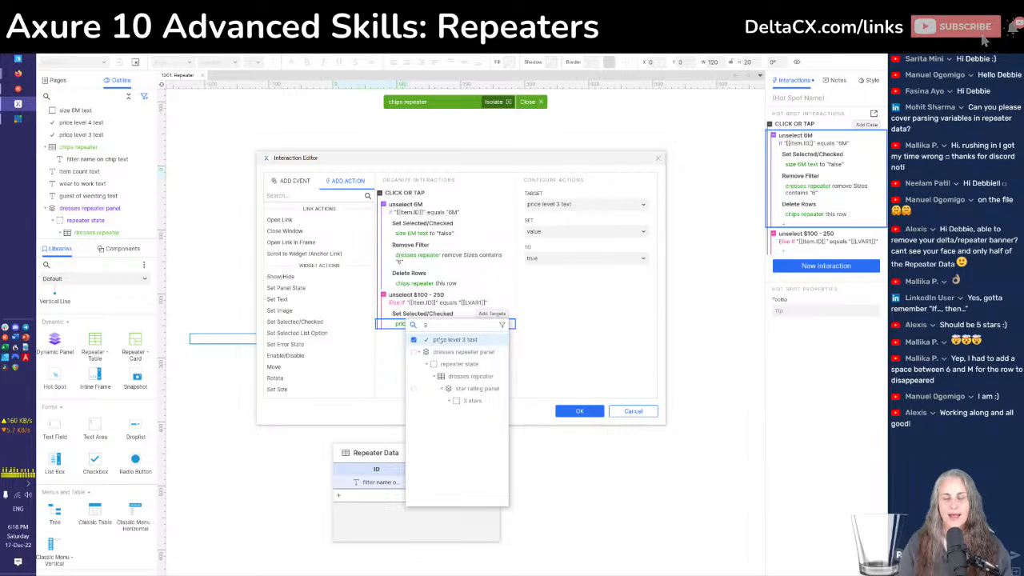
click(557, 264)
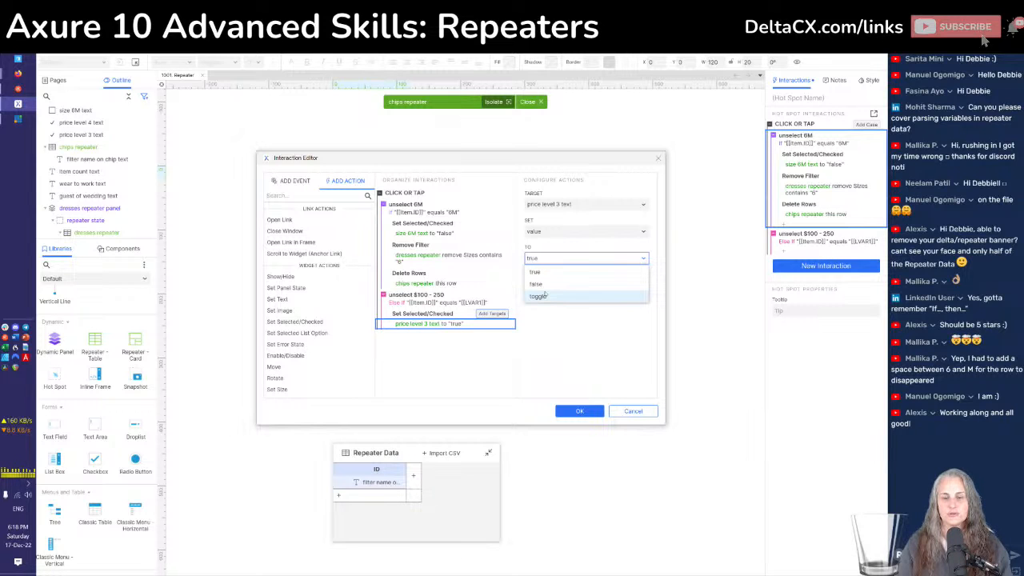
click(544, 285)
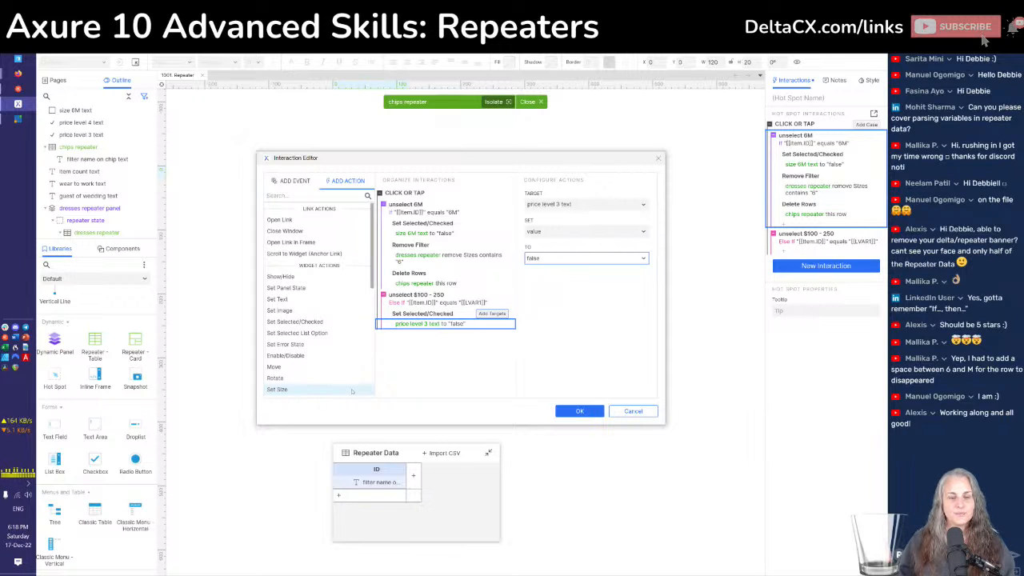
Add a Remove Filter action to the unselect $100 - 250 case, removing [[Item.Price >= 100 && Item.Price <= 250]] from the dresses repeater
scroll(304, 339, down, 4)
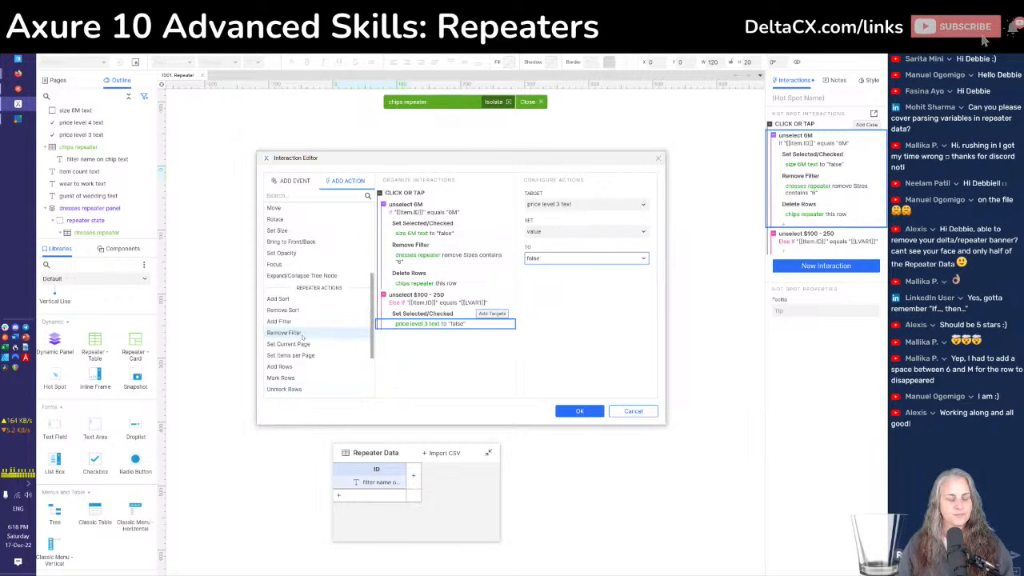
scroll(303, 338, down, 3)
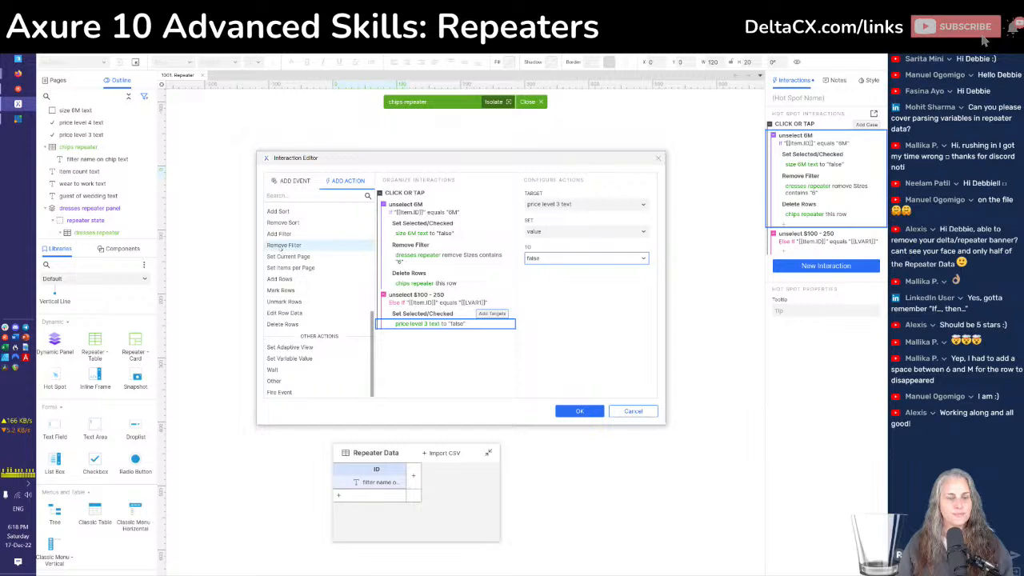
click(283, 246)
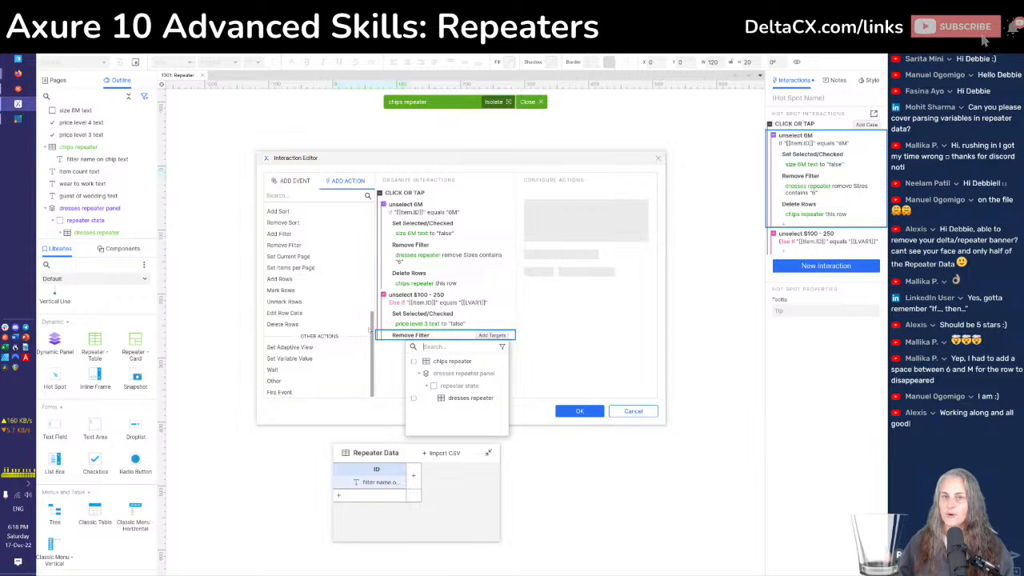
mouse_move(427, 376)
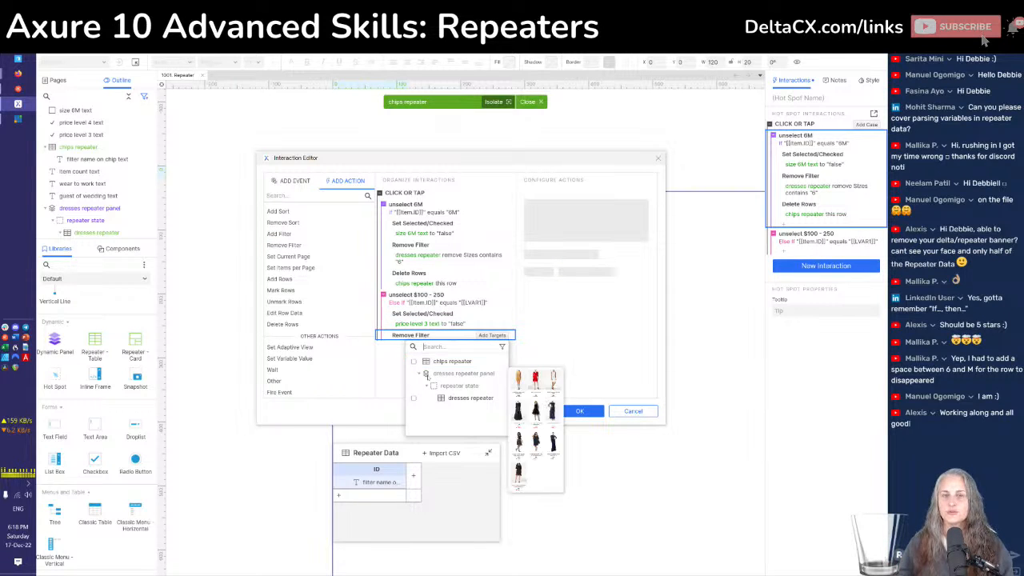
click(460, 399)
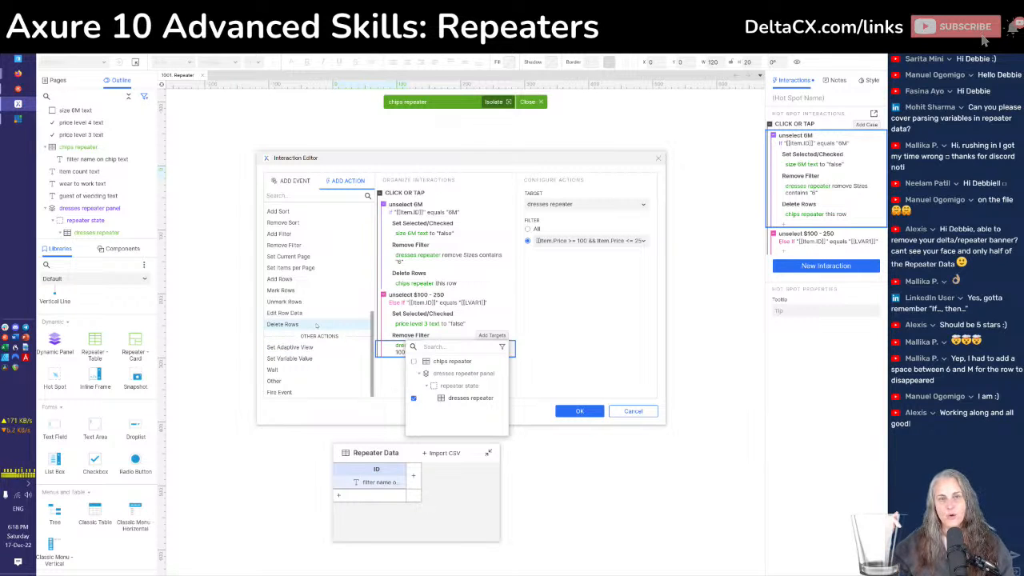
Add a Delete Rows action for this row of the chips repeater to the same case, and save the interaction
click(316, 325)
click(316, 326)
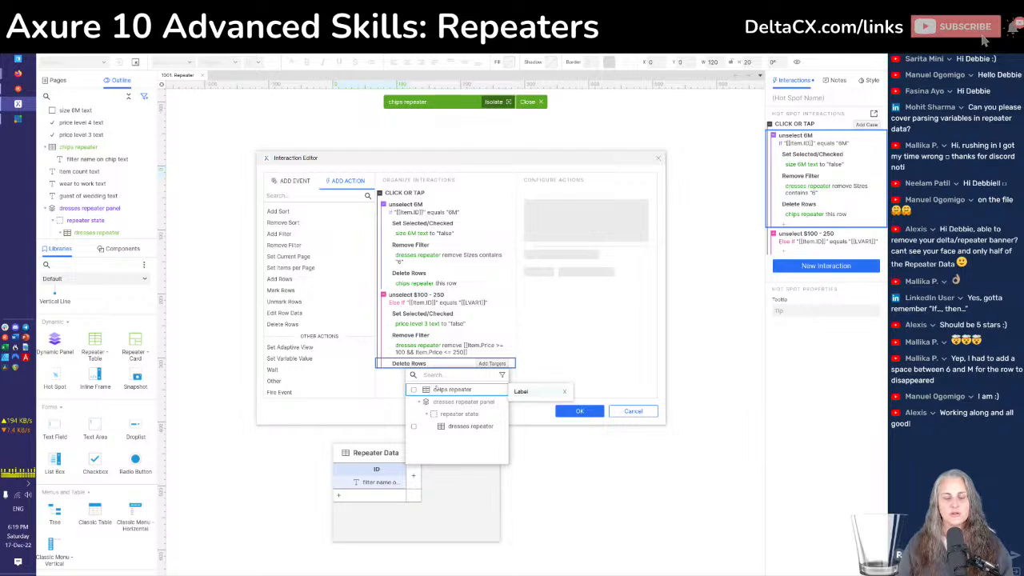
click(436, 390)
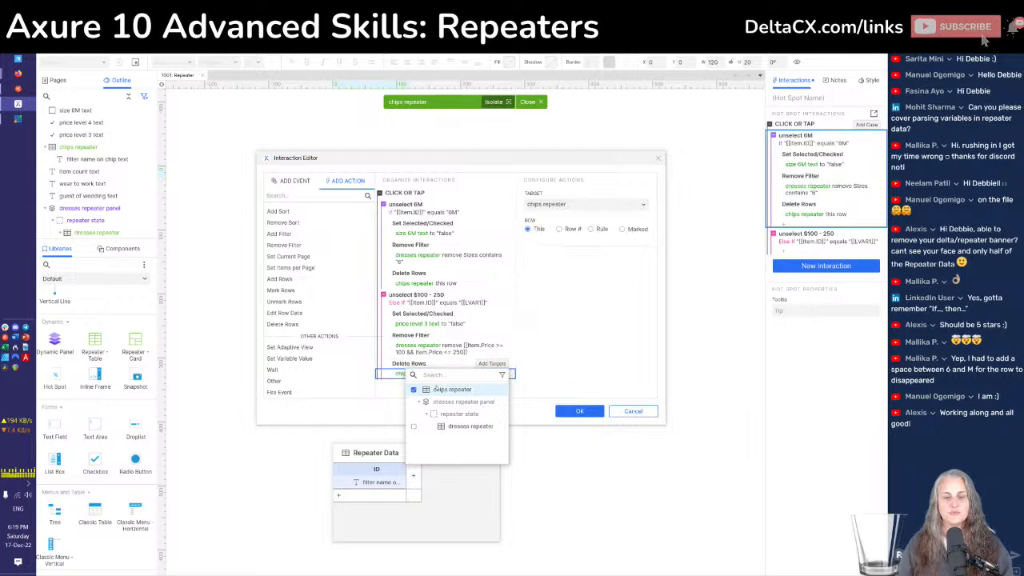
click(529, 362)
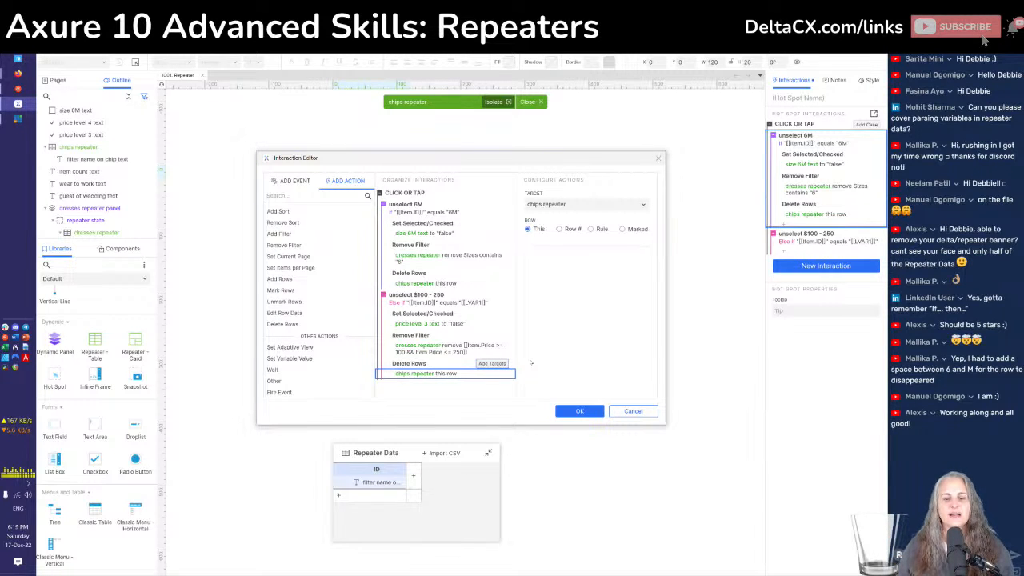
click(573, 413)
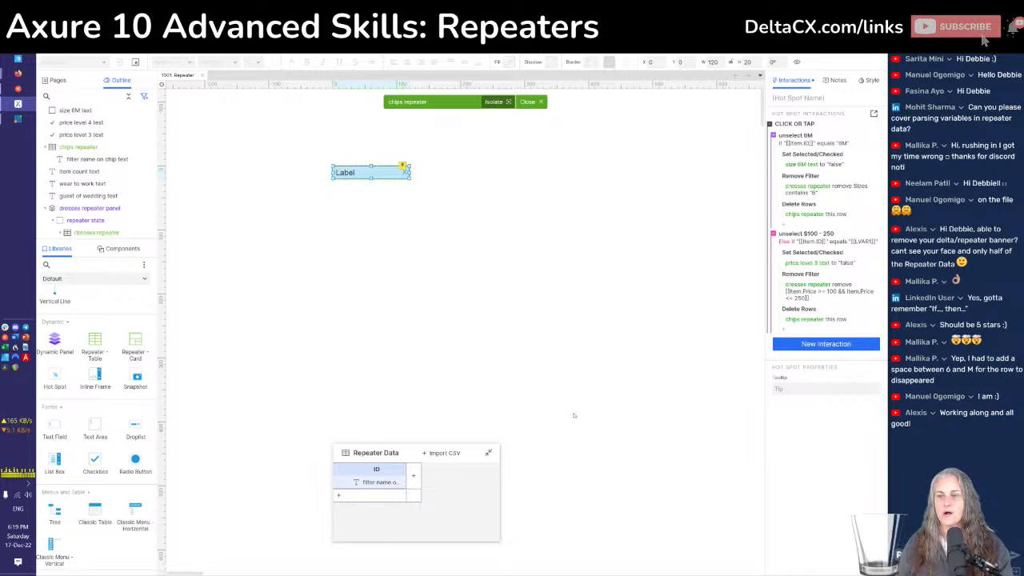
Switch to the browser preview, reload it, and test applying the $100 - 250 price filter and removing it through its chip
key(alt+Tab)
key(F5)
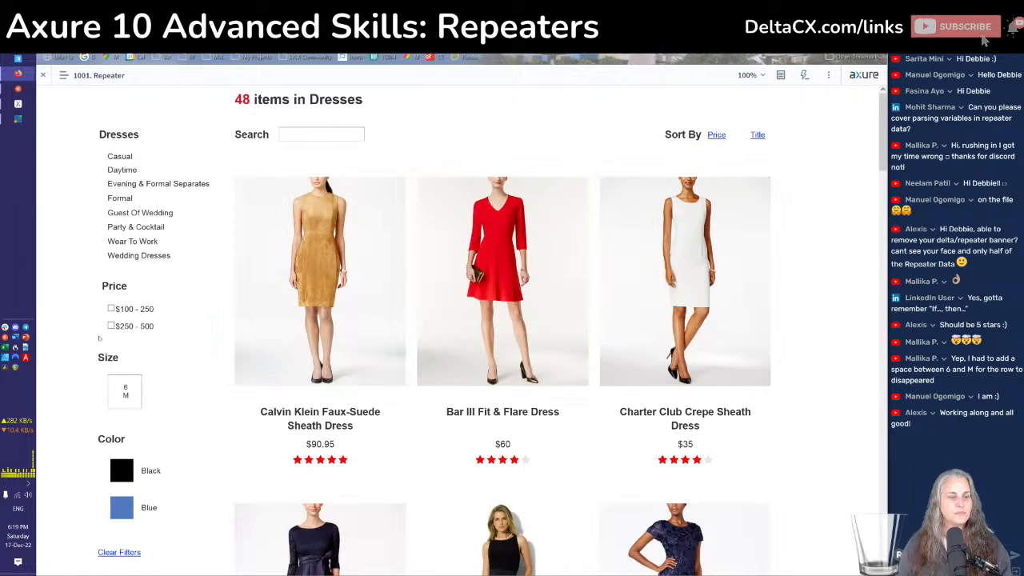
click(111, 310)
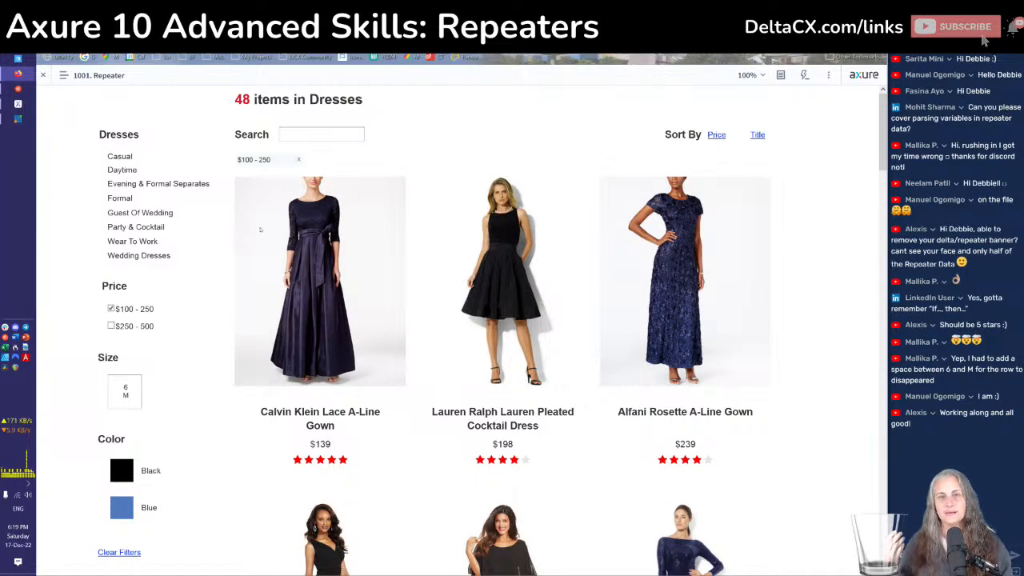
click(267, 160)
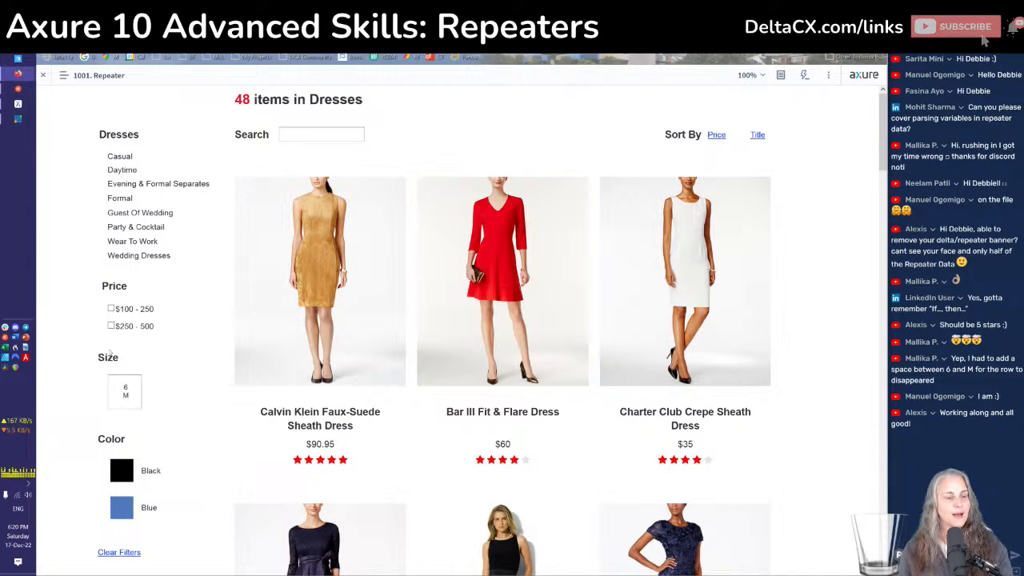
Test the $100 - 250 and size 6M filters together, review the listed dresses, and remove the price filter through its chip
click(111, 309)
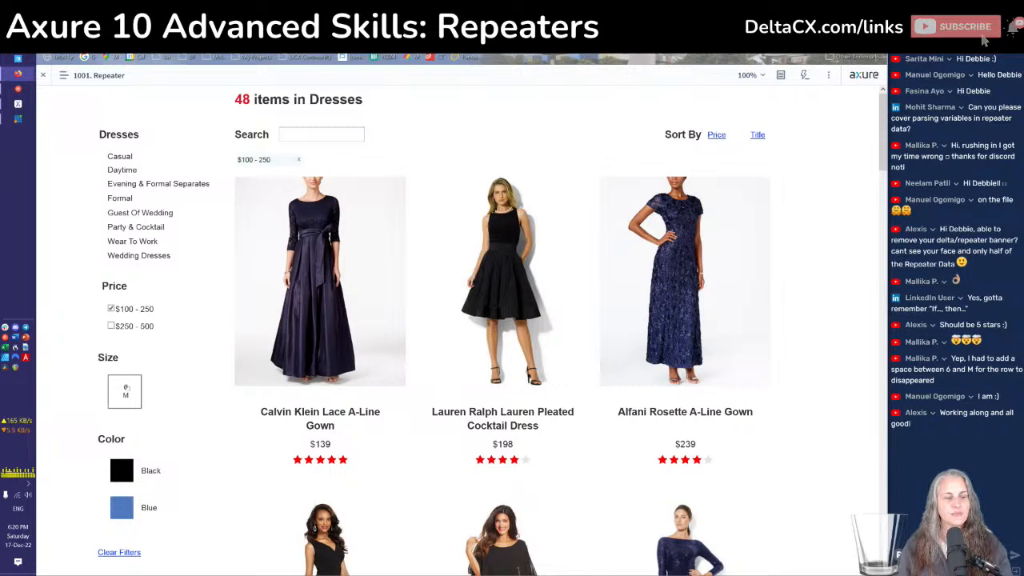
click(126, 390)
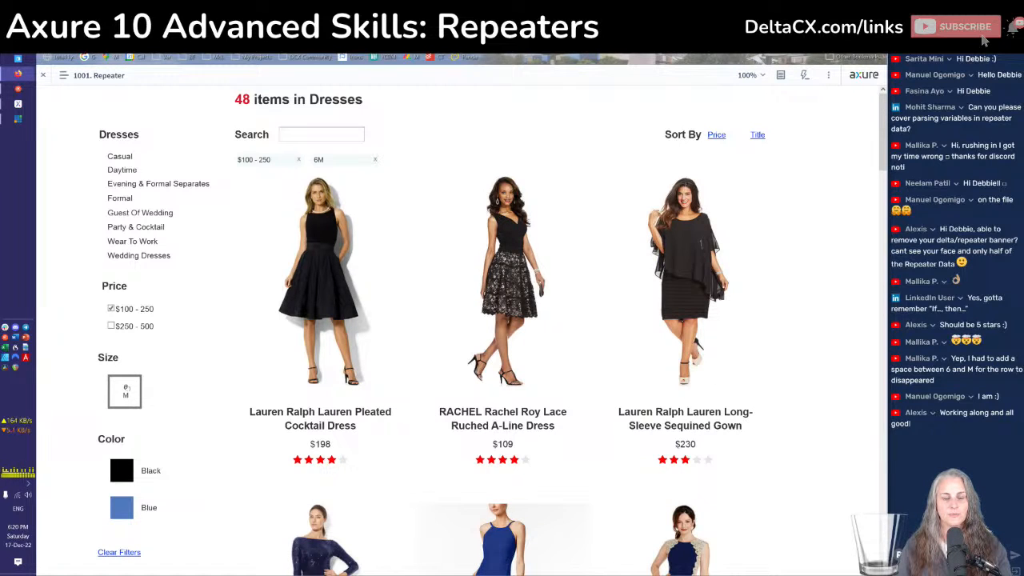
scroll(418, 348, down, 7)
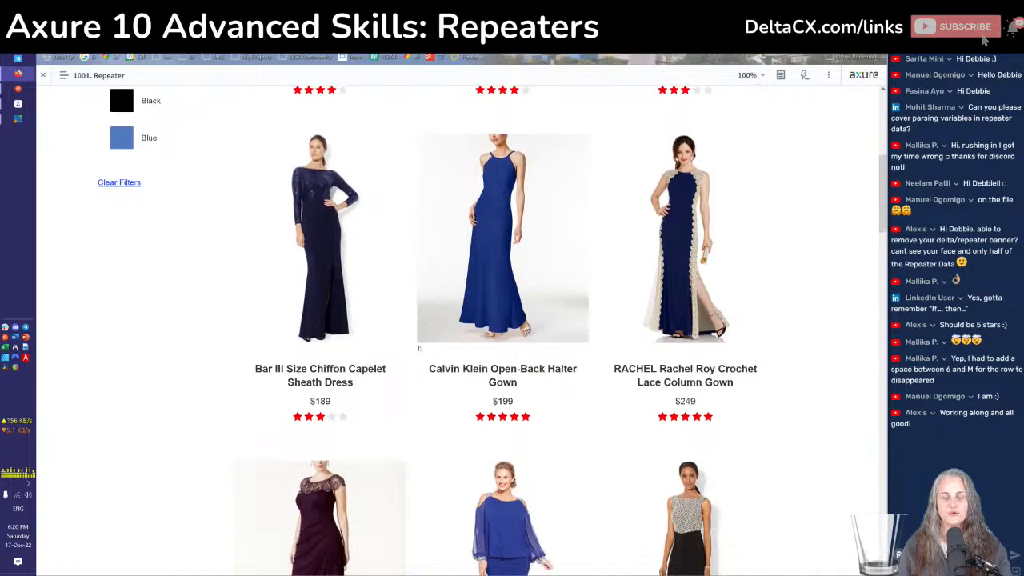
scroll(418, 348, down, 4)
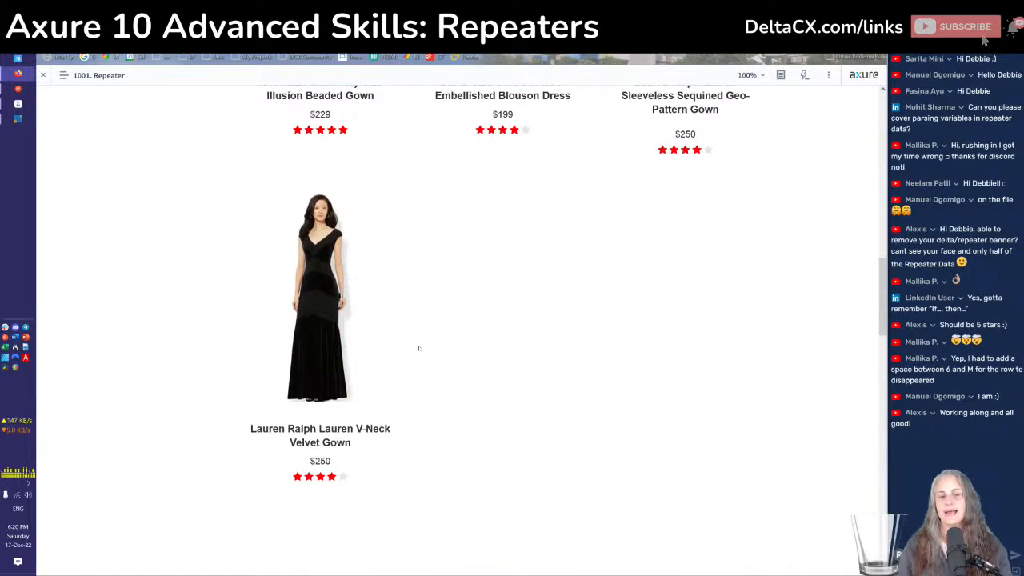
scroll(418, 348, up, 3)
scroll(418, 348, up, 8)
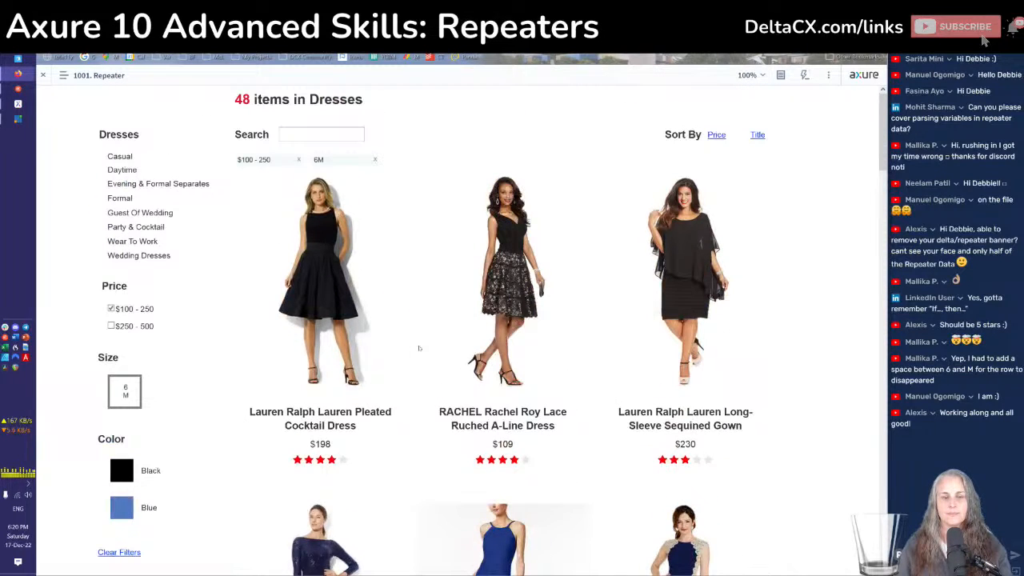
click(257, 161)
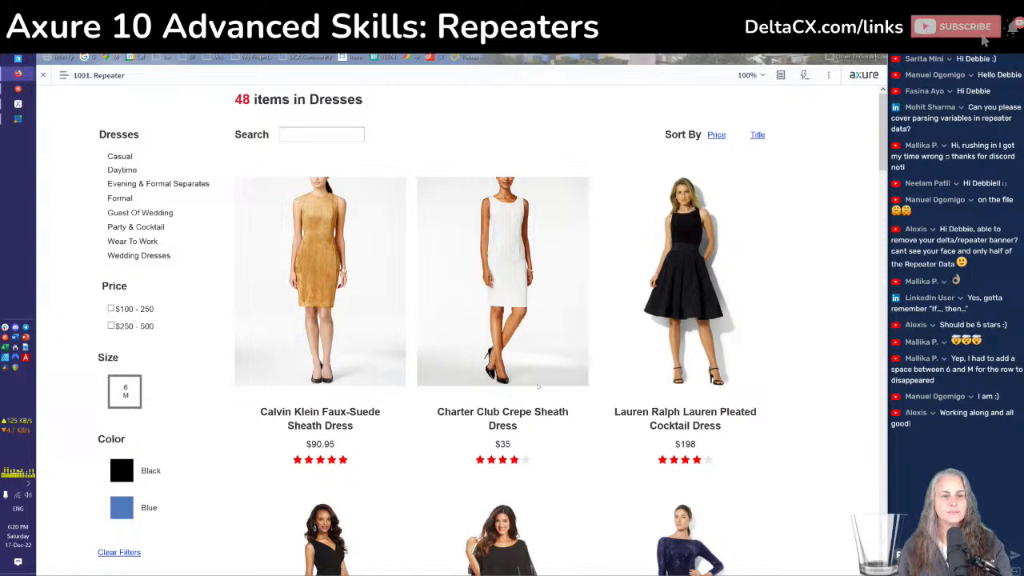
Reload the preview and test the filters in reverse order, applying 6M before $100 - 250 and removing 6M through its chip
key(alt+Tab)
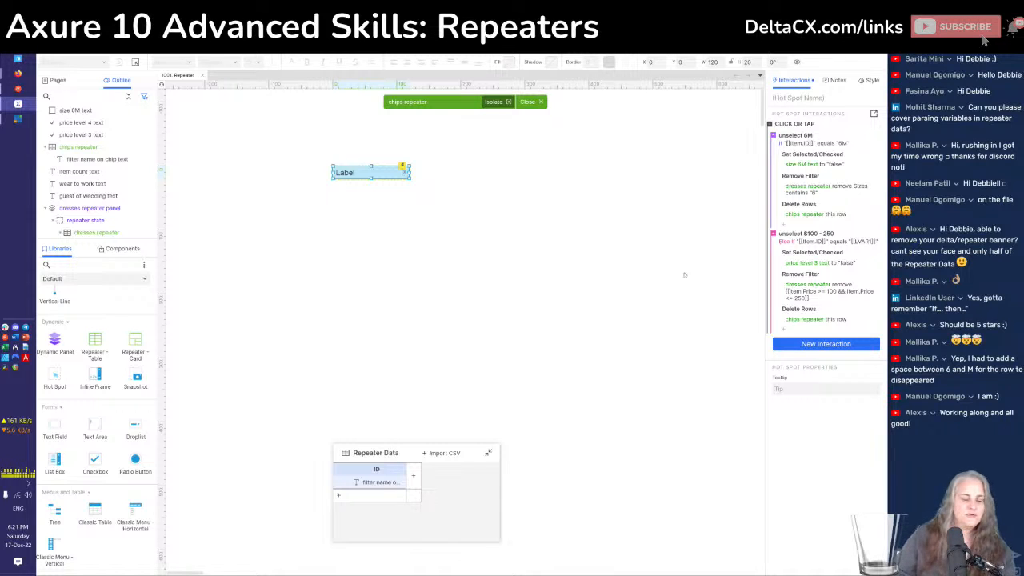
key(alt+Tab)
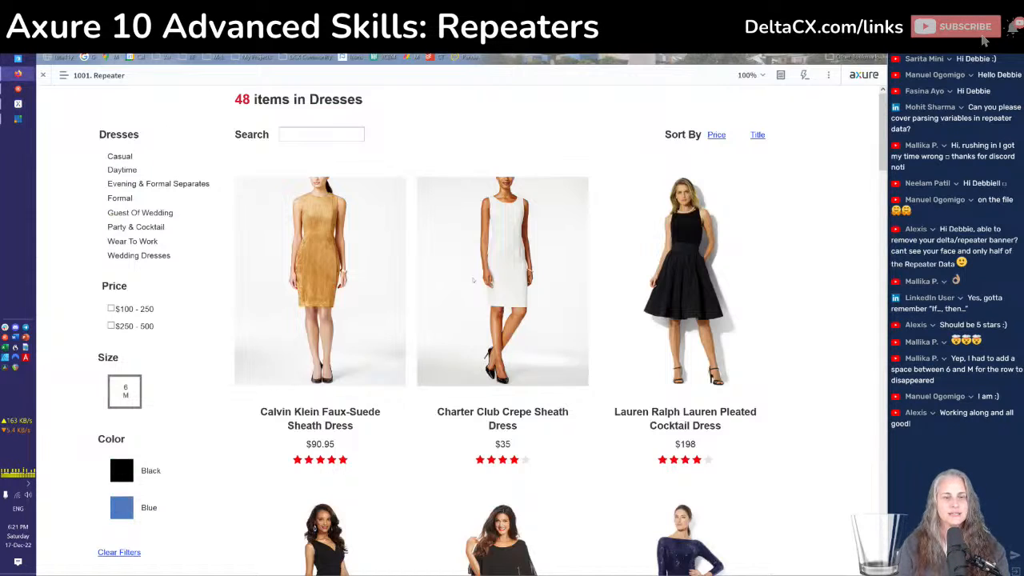
key(F5)
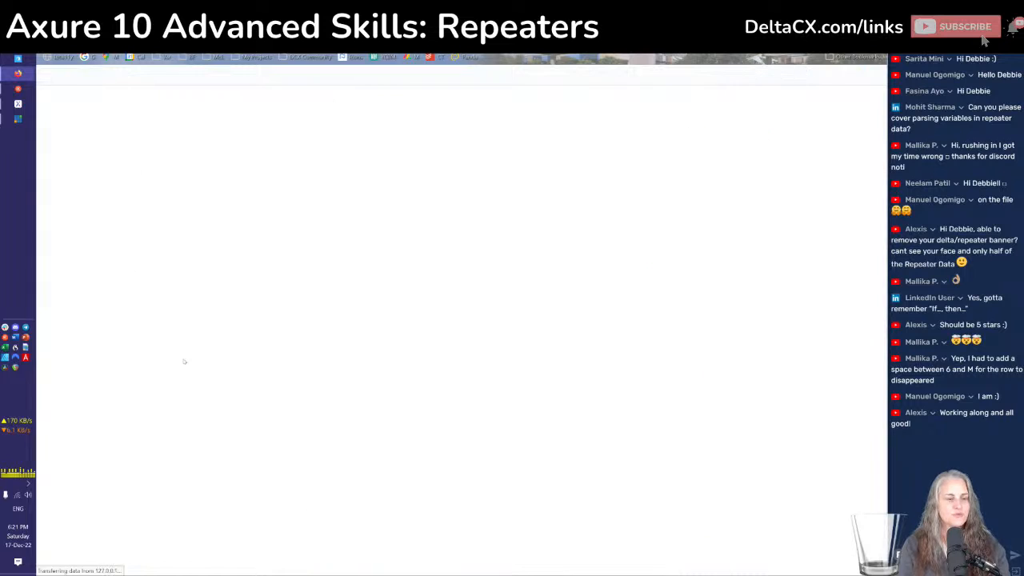
click(124, 390)
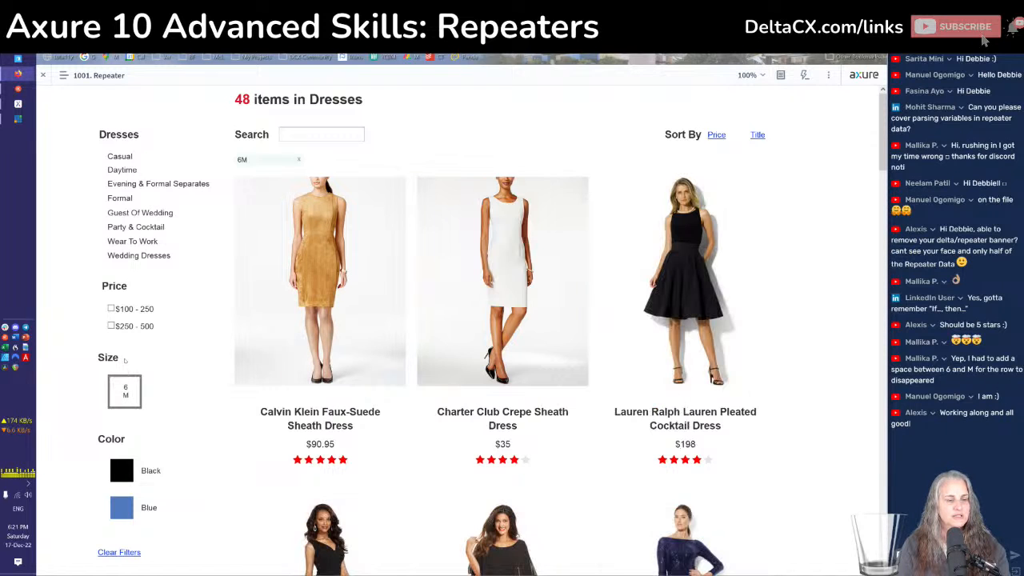
click(112, 309)
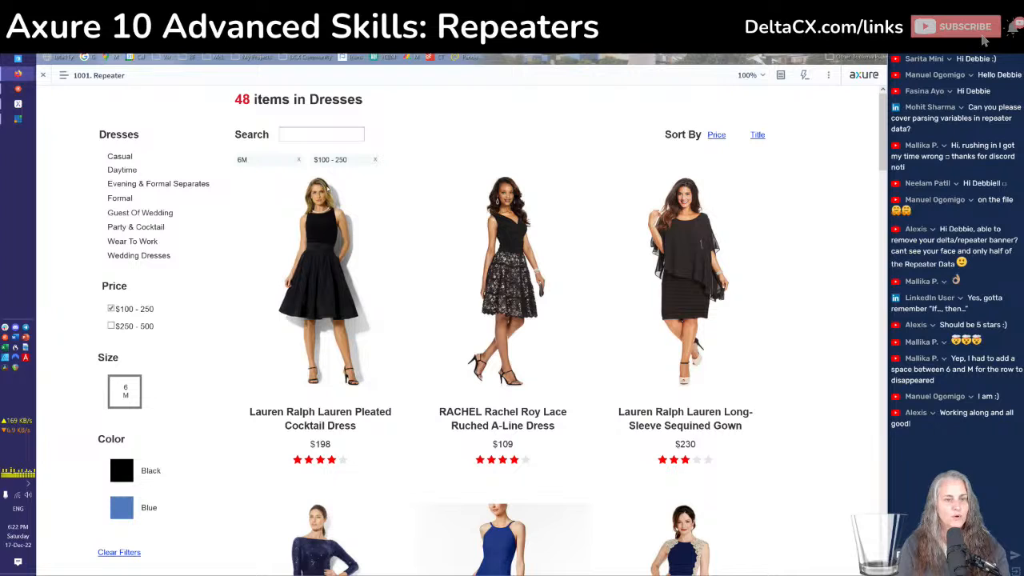
click(255, 160)
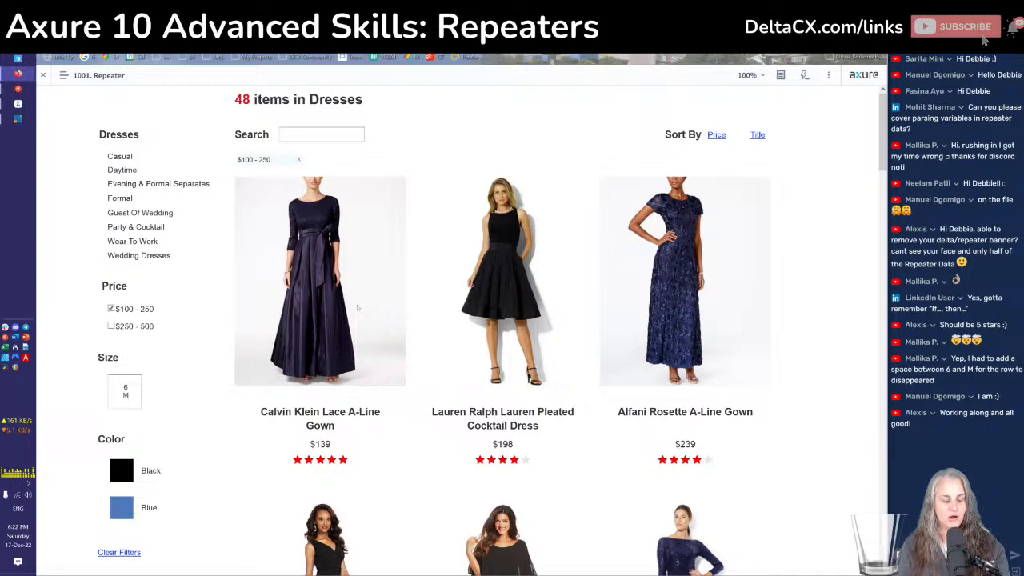
Return to Axure, reopen the unselect $100 - 250 case in the Interaction Editor, and check its Delete Rows settings against the preview
key(alt+Tab)
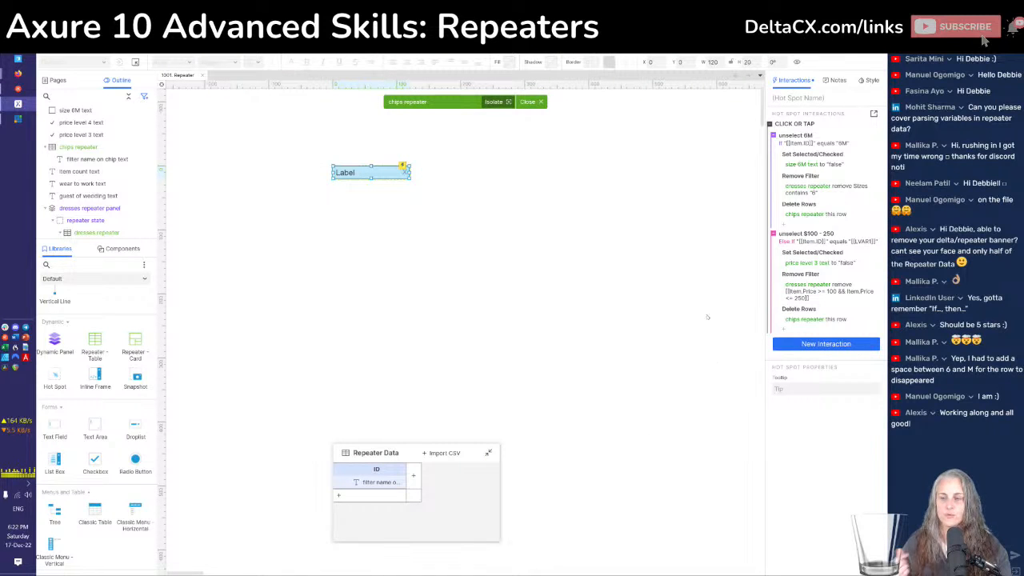
click(823, 235)
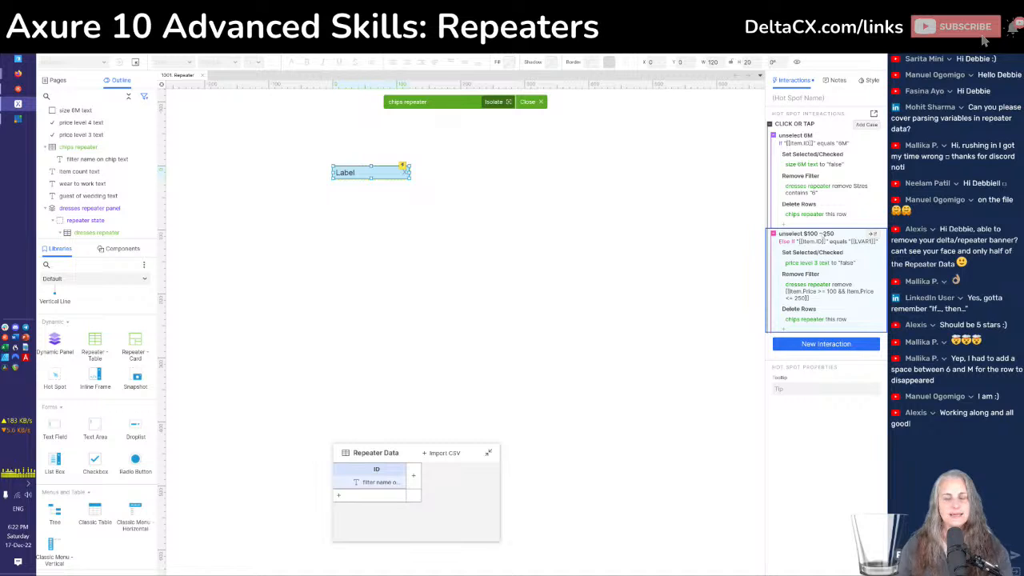
double_click(823, 234)
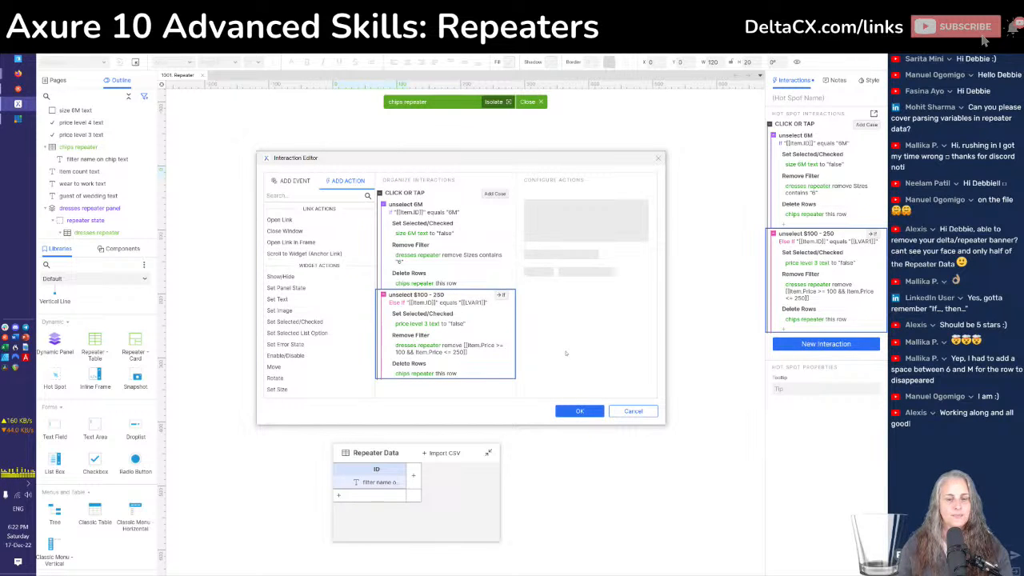
key(alt+Tab)
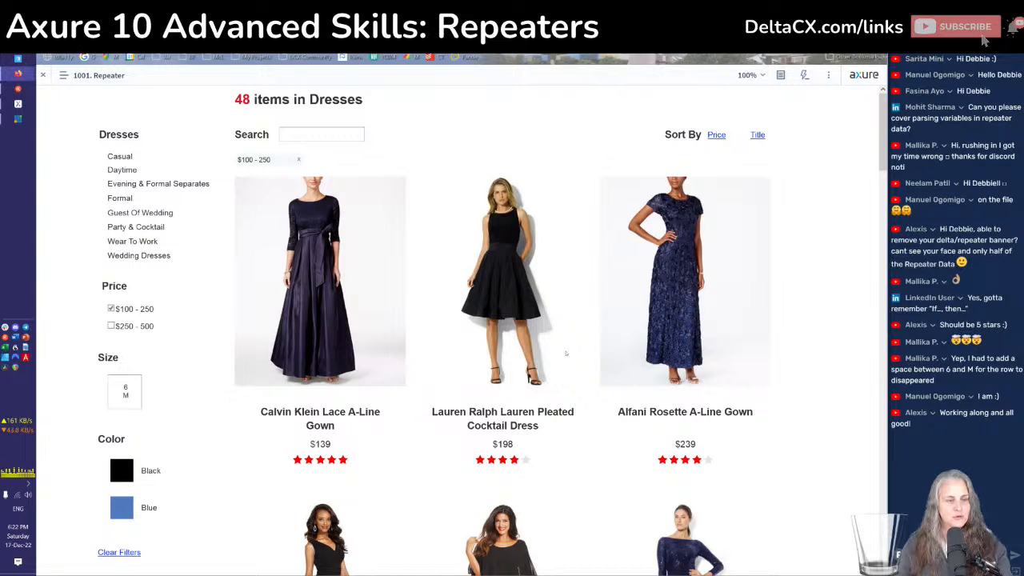
key(alt+Tab)
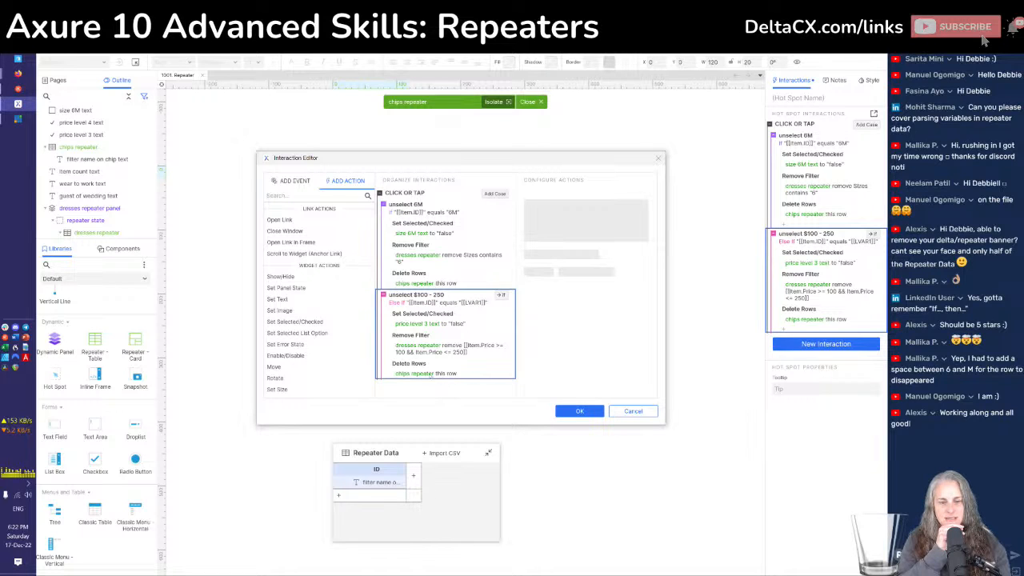
click(432, 374)
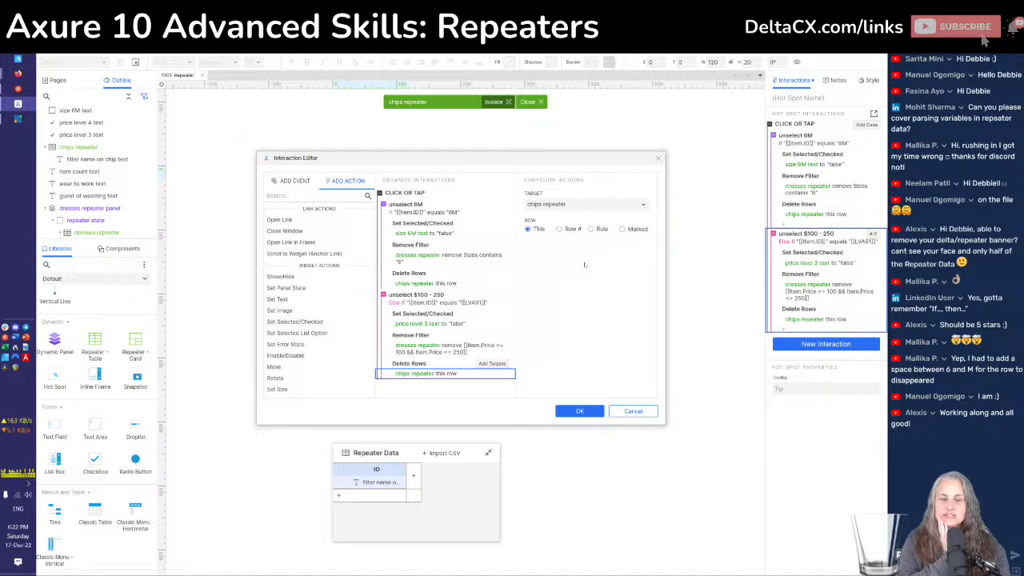
Inspect the case's condition and the LVAR1 local variable definition without changing them, and close the Interaction Editor
click(437, 299)
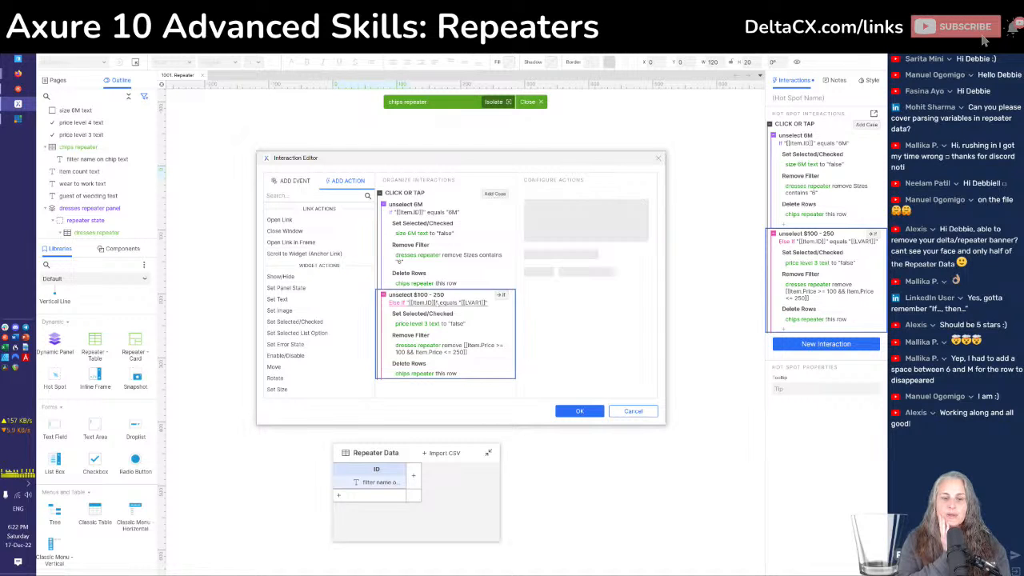
double_click(437, 301)
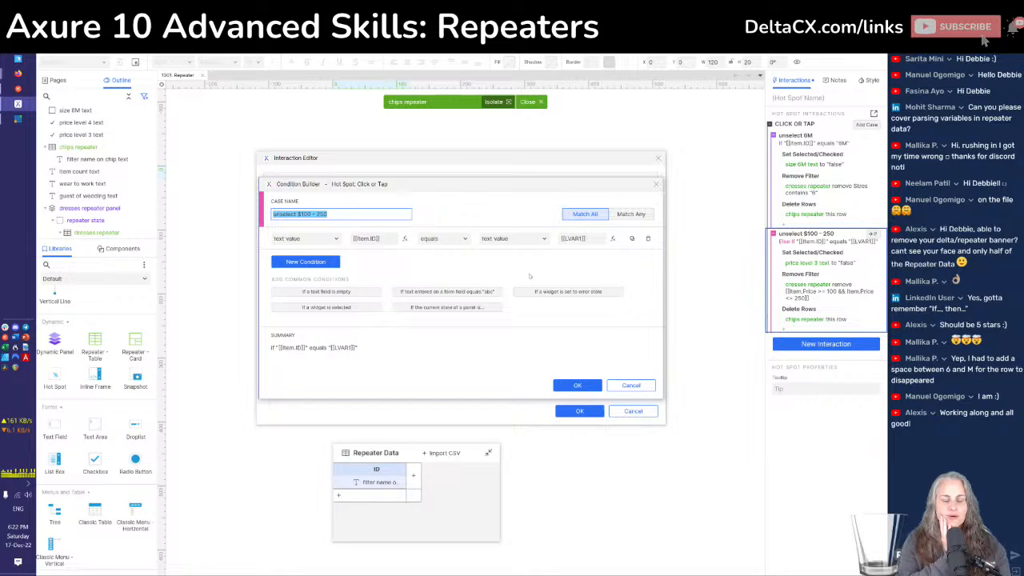
click(612, 238)
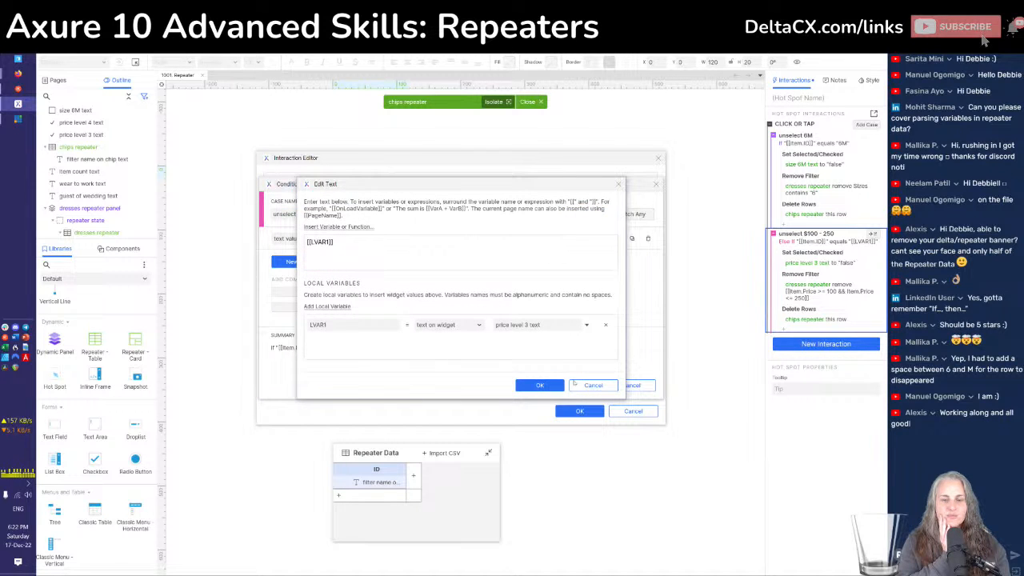
click(592, 385)
click(612, 385)
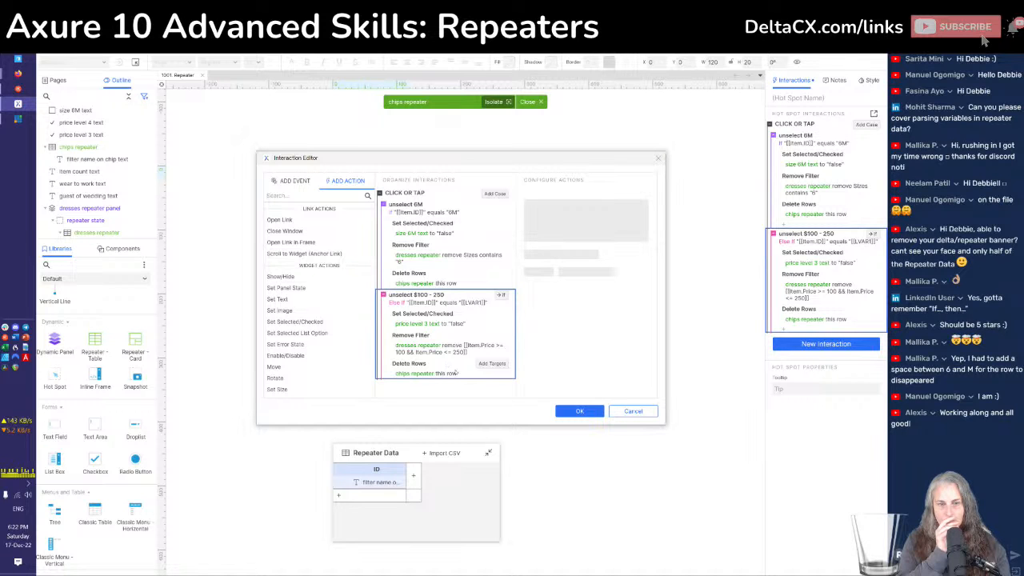
click(575, 411)
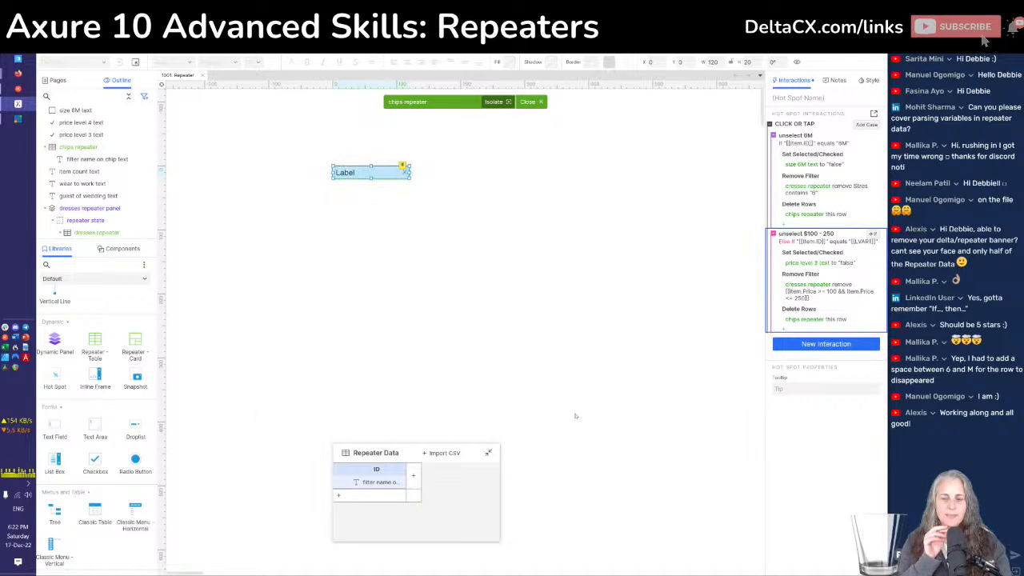
Switch to the Firefox preview, reload it, apply 6M and $100 - 250, and remove the price filter through its chip
key(alt+Tab)
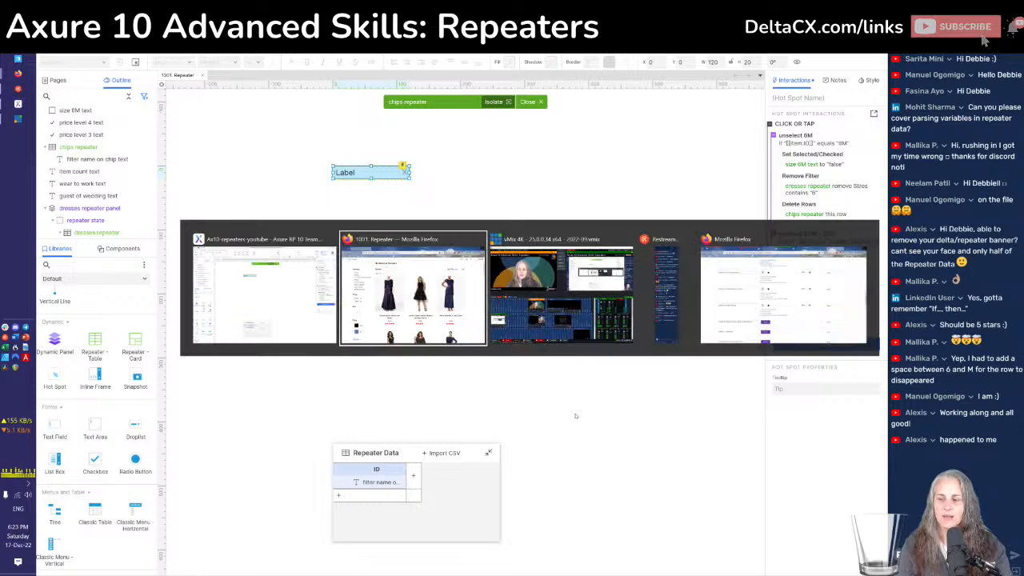
key(F5)
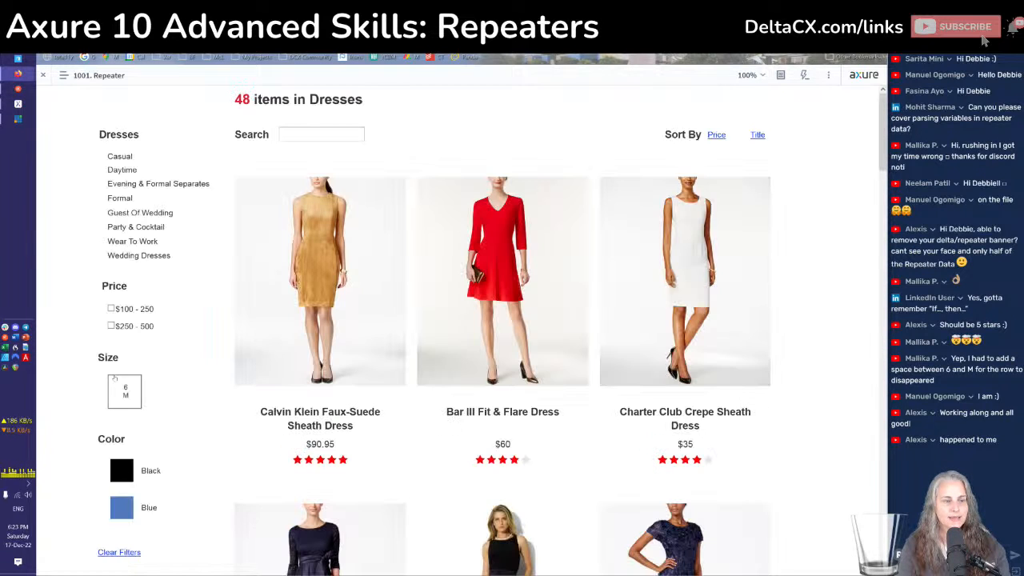
click(124, 402)
click(111, 309)
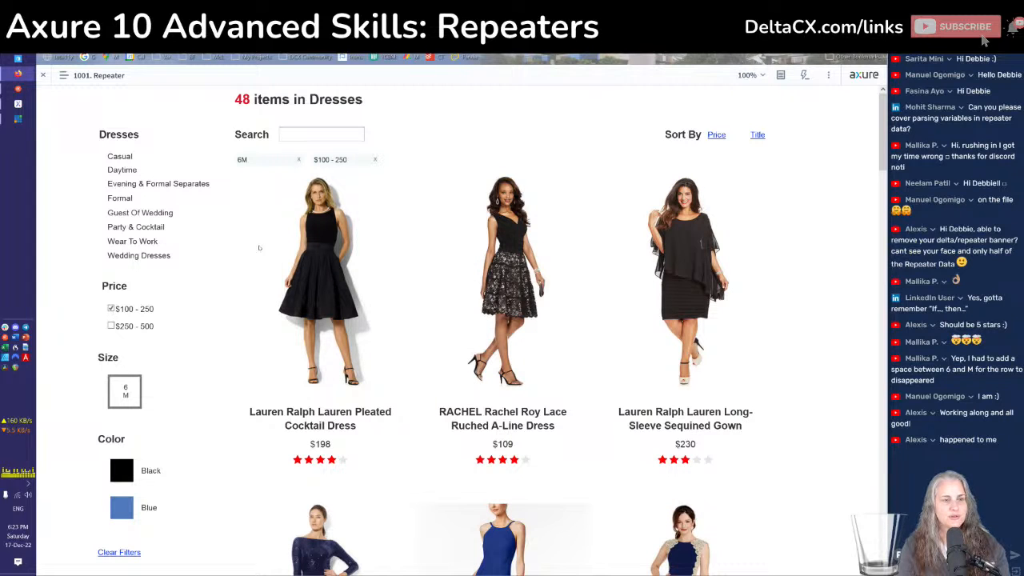
click(331, 162)
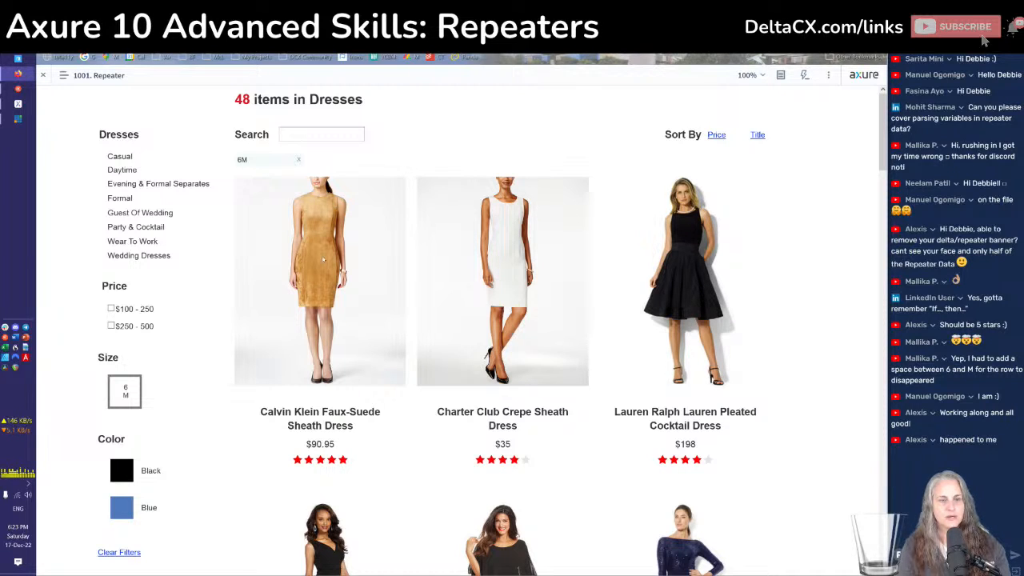
Reload the preview and repeat the test, applying 6M before $100 - 250 and removing the $100 - 250 chip
key(F5)
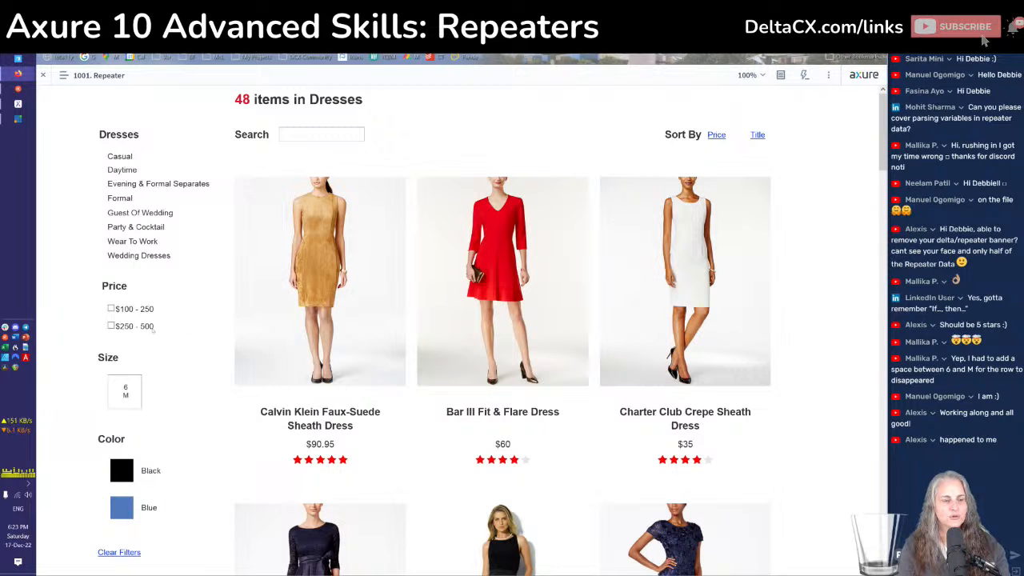
click(125, 390)
click(111, 308)
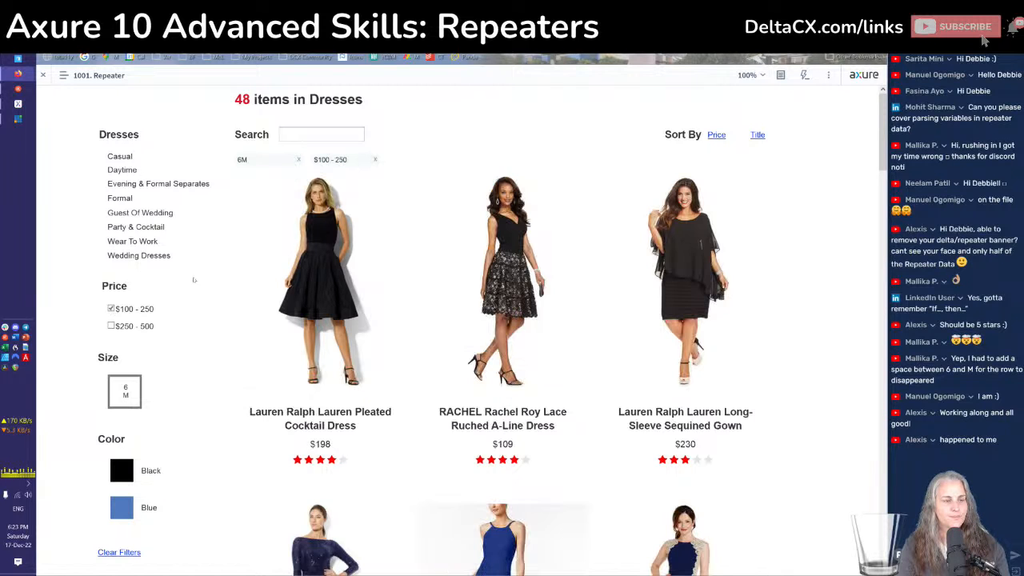
click(342, 160)
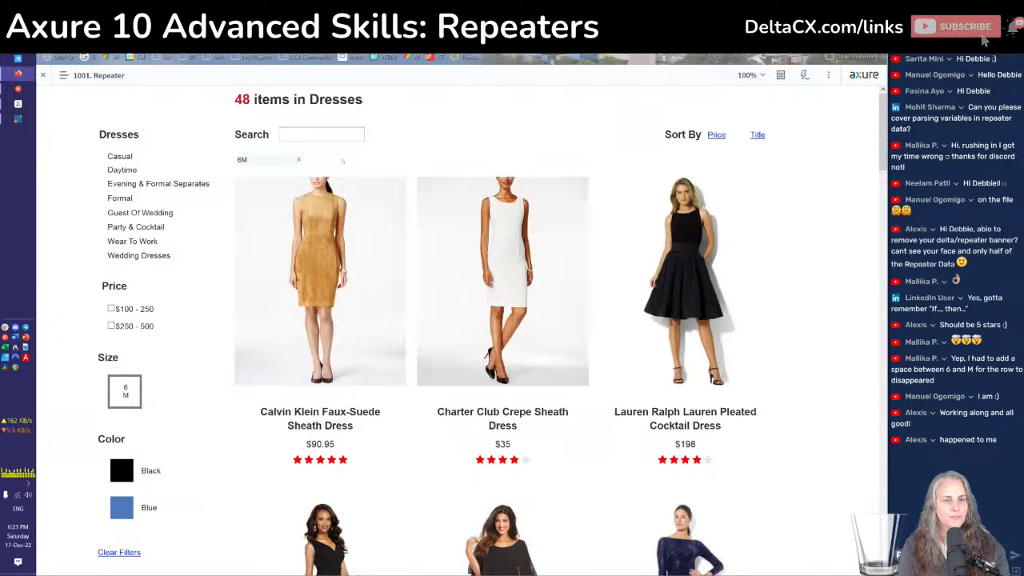
Reload and test $100 - 250 before 6M, remove the price chip, and review the dresses that remain listed
key(F5)
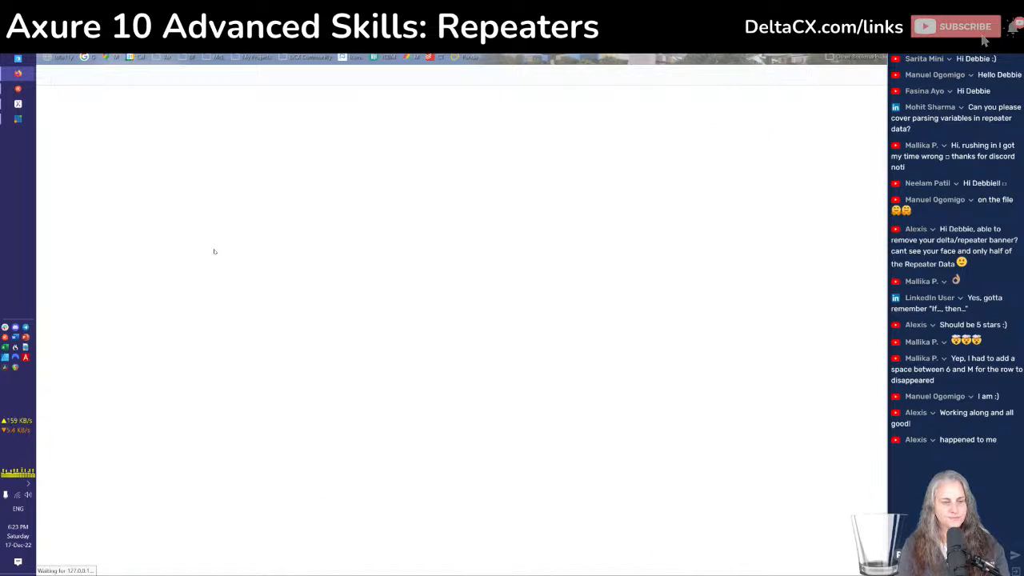
click(111, 309)
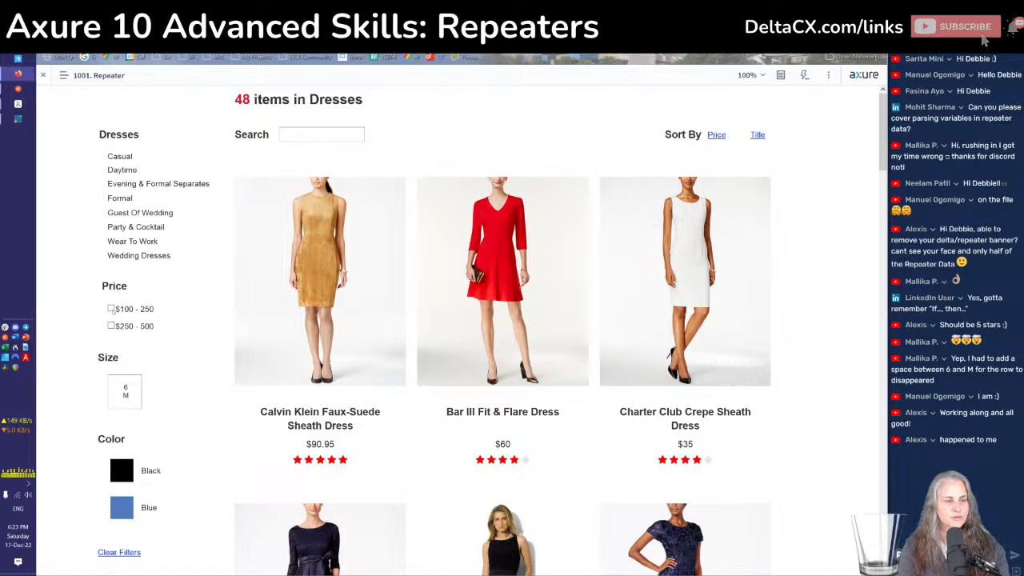
click(125, 391)
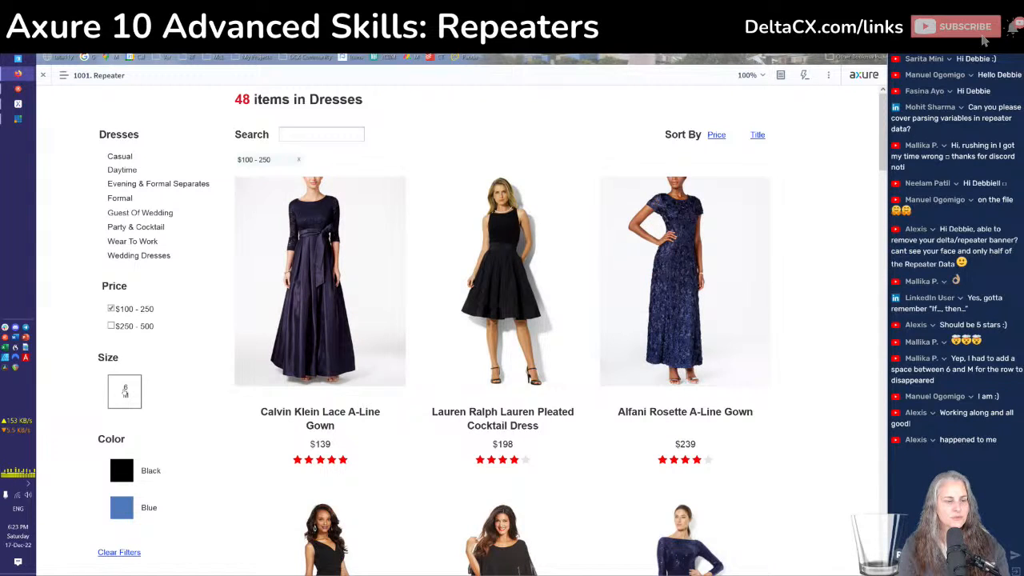
click(273, 160)
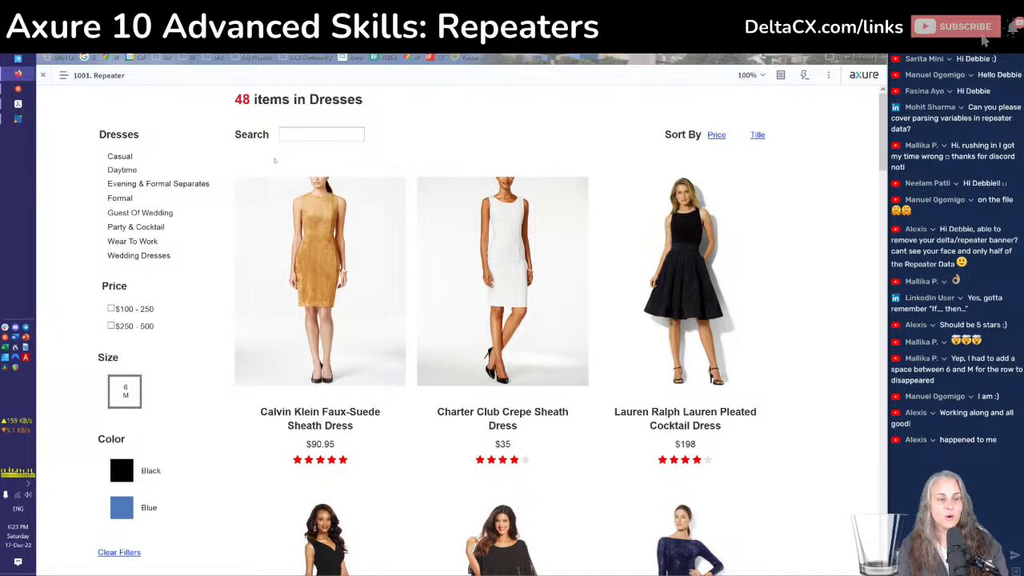
scroll(439, 367, down, 20)
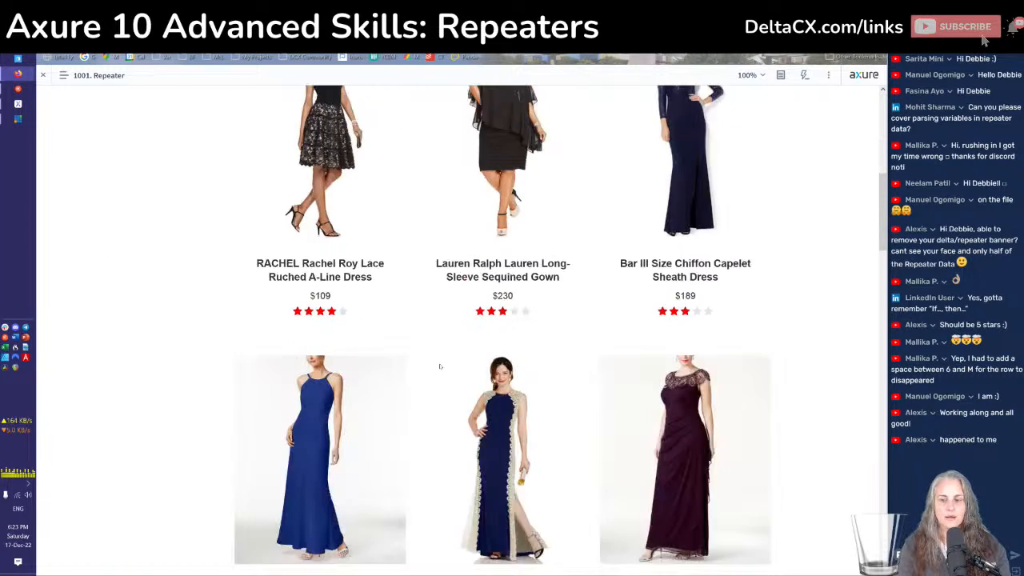
scroll(439, 366, down, 2)
scroll(439, 366, up, 8)
scroll(439, 366, up, 6)
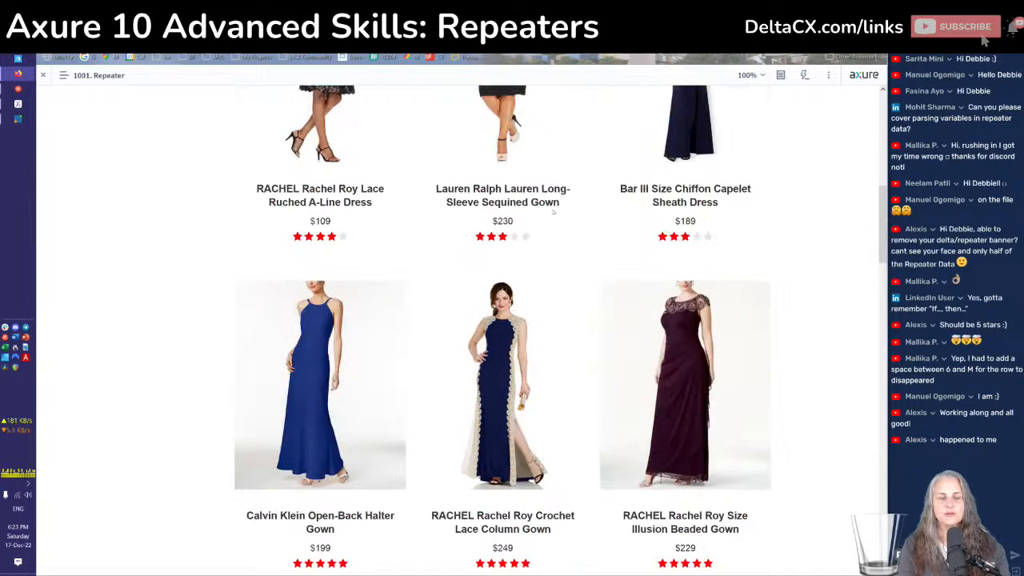
Return to Axure and change the unselect $100 - 250 case's Delete Rows action on the chips repeater from this row to a rule
key(alt+Tab)
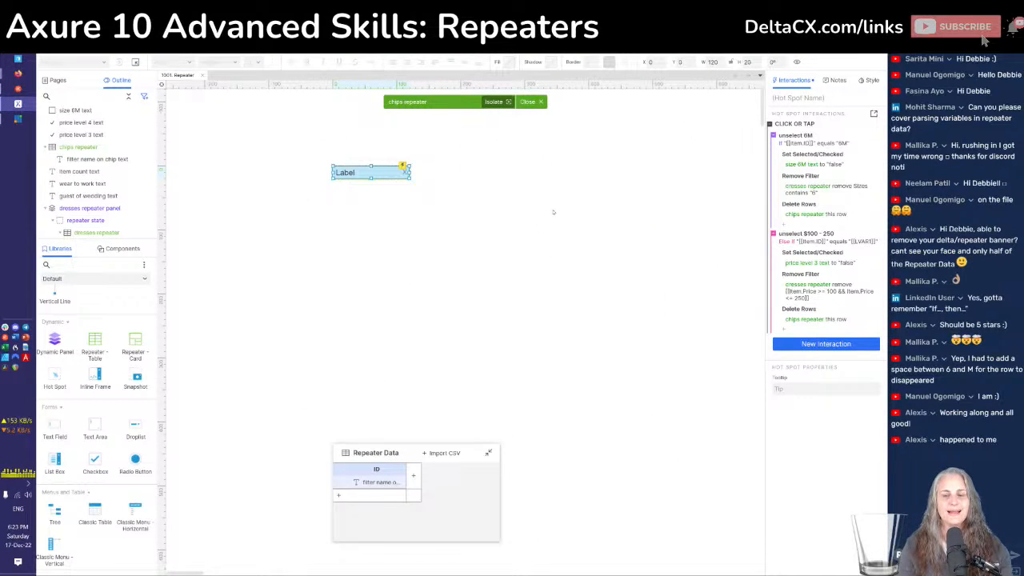
double_click(815, 312)
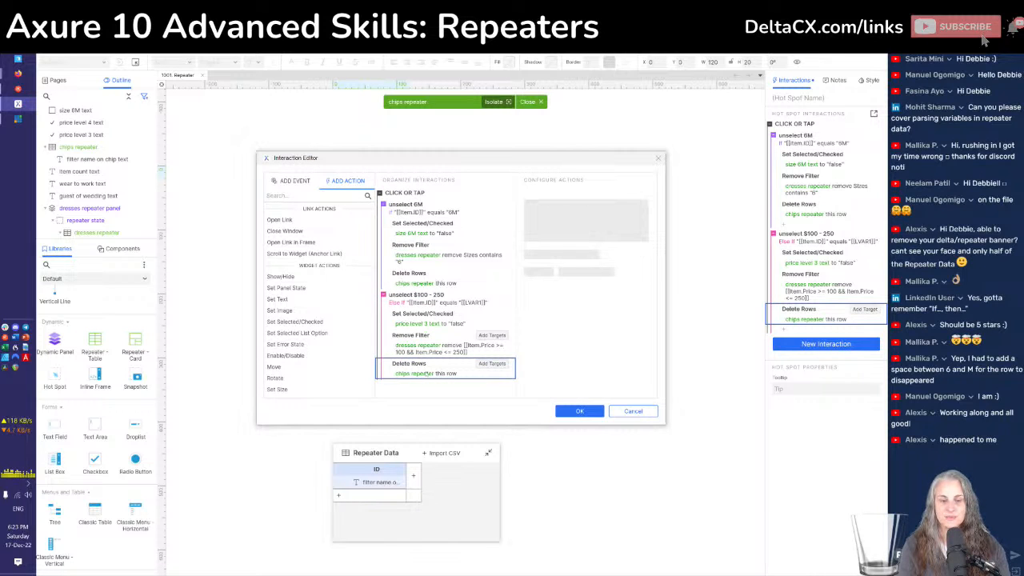
click(590, 228)
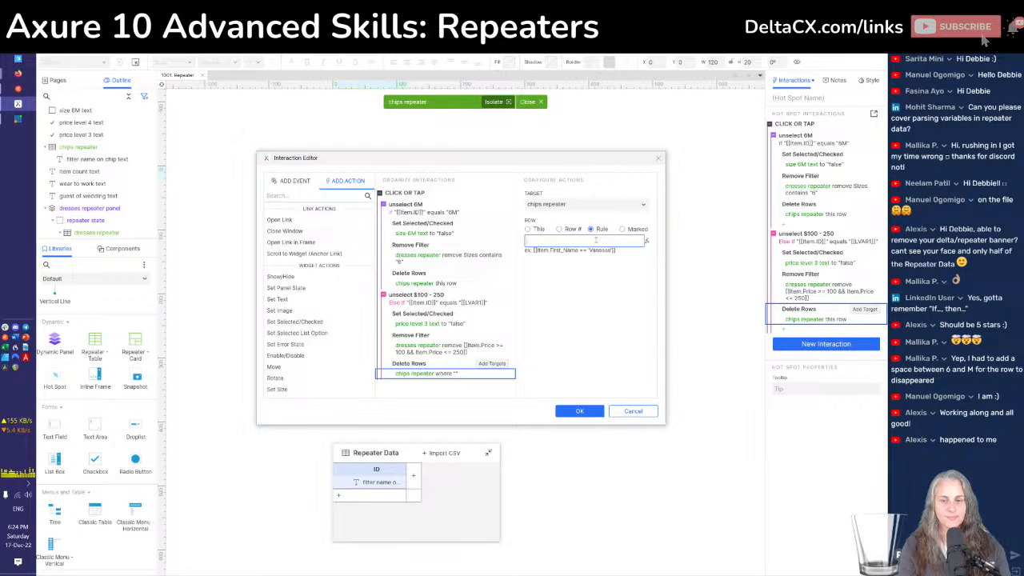
click(646, 240)
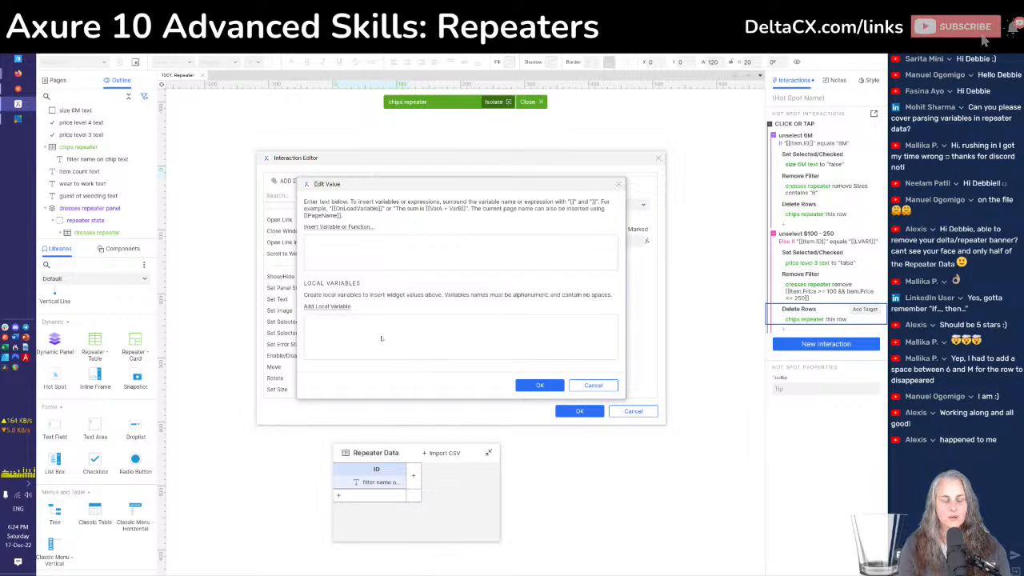
Define local variable LVAR1 as the text on price level 3 text and enter [[LVAR1]] as the Delete Rows rule
click(336, 307)
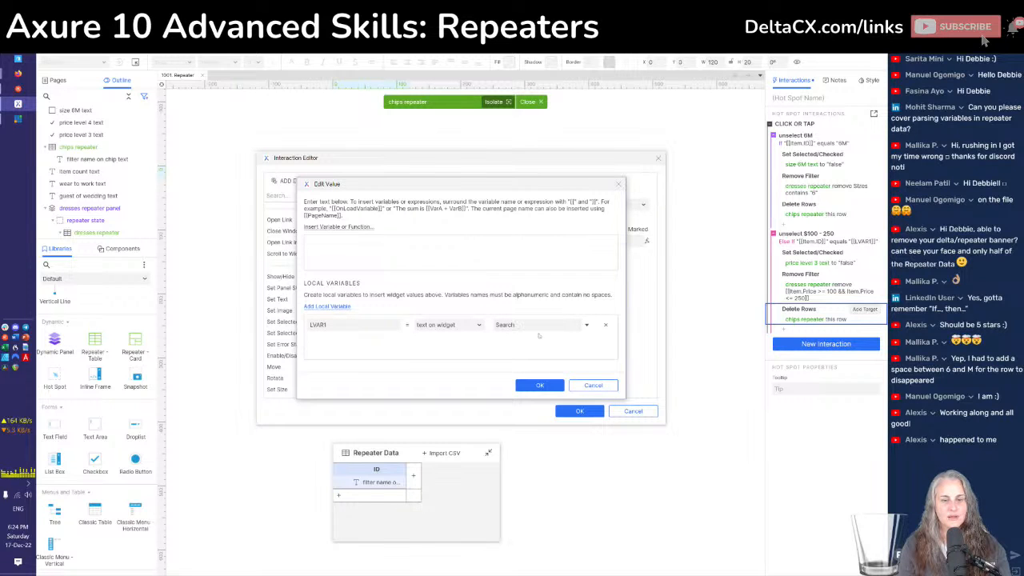
click(585, 326)
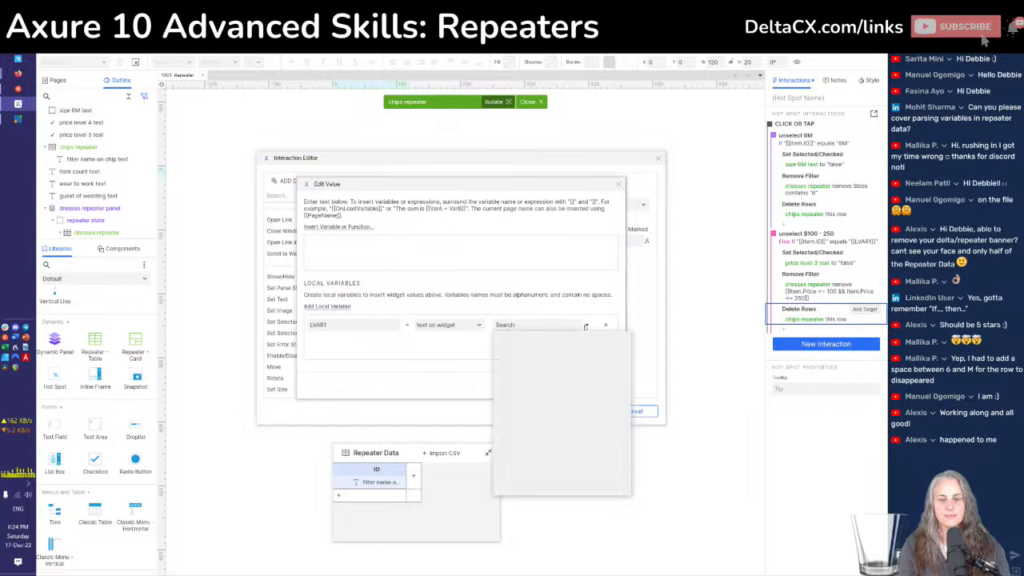
text(3)
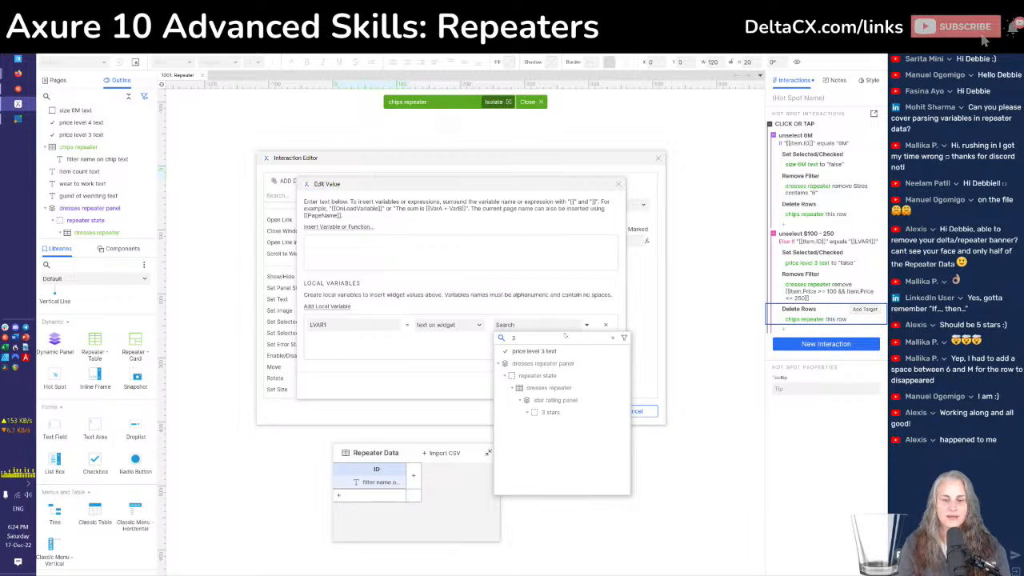
click(534, 351)
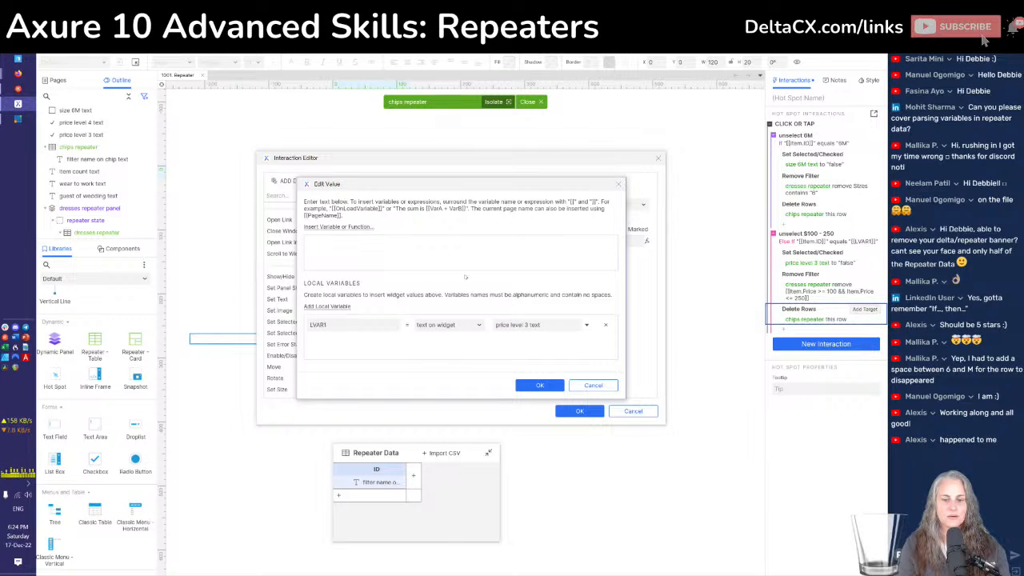
text([[LVAR1]])
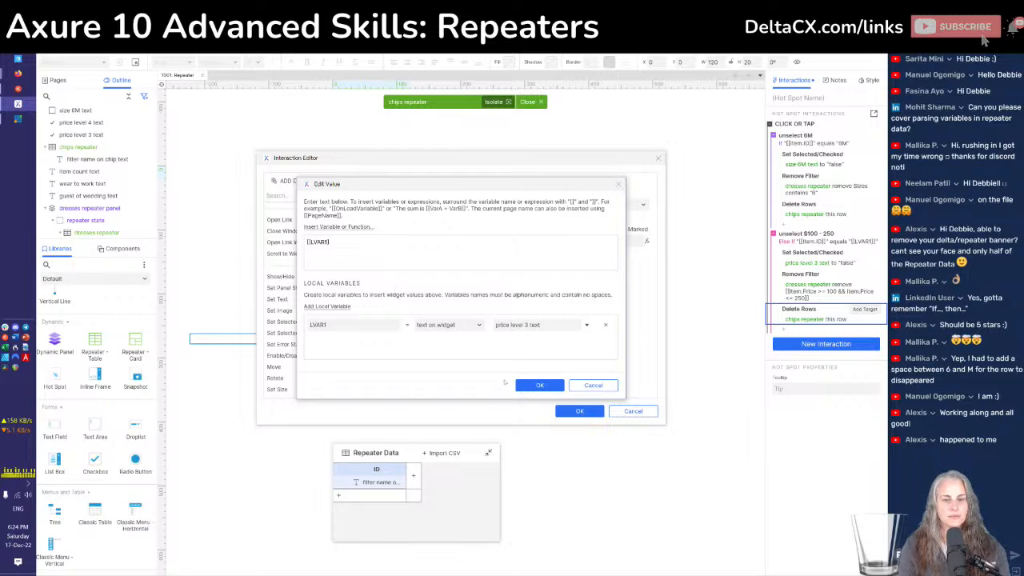
click(539, 385)
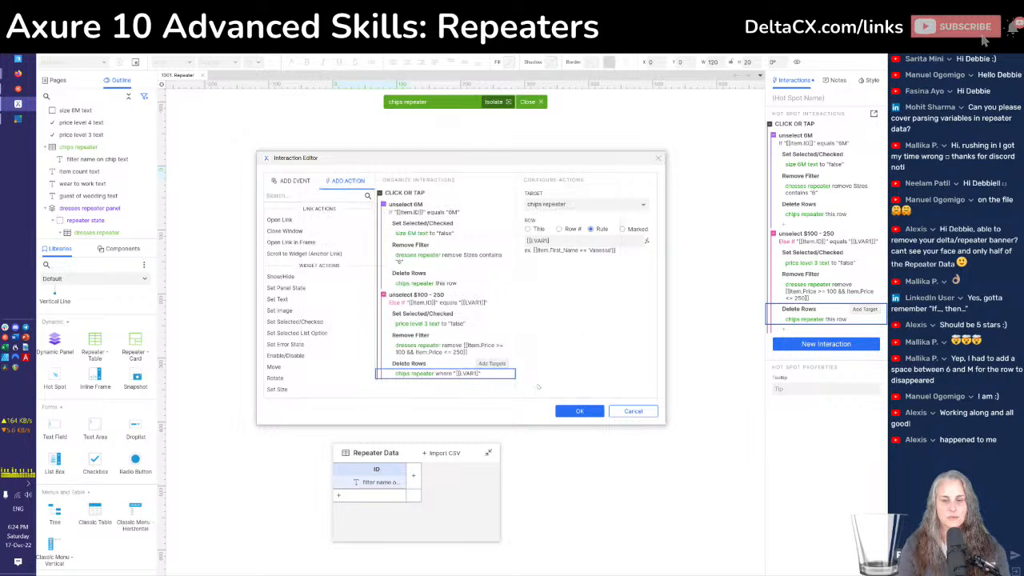
click(554, 245)
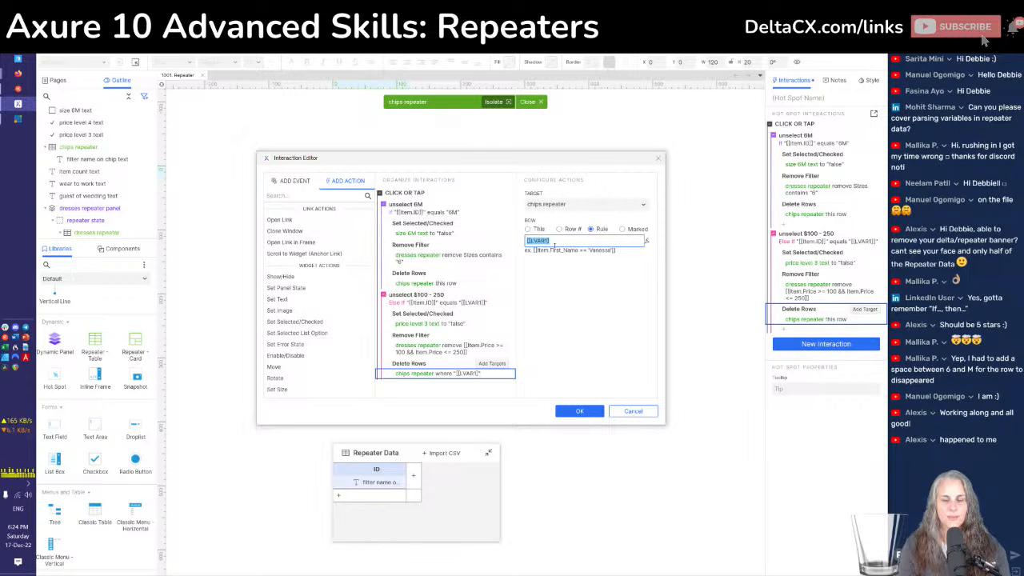
Set the Delete Rows rule for the chips repeater in the "unselect $100 - 250" case to [[Item.ID == LVAR1]]
text(Item.ID ==)
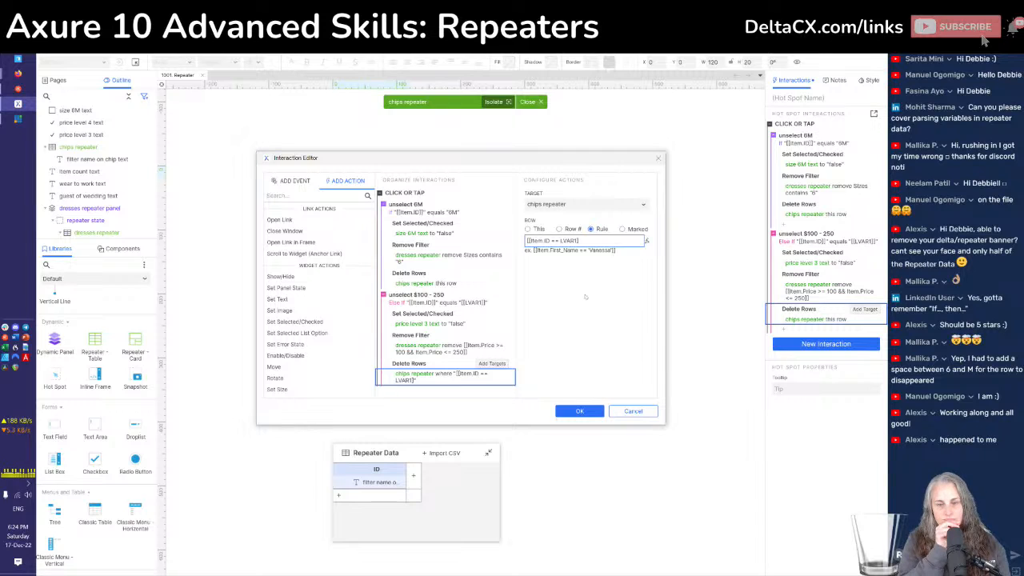
click(575, 411)
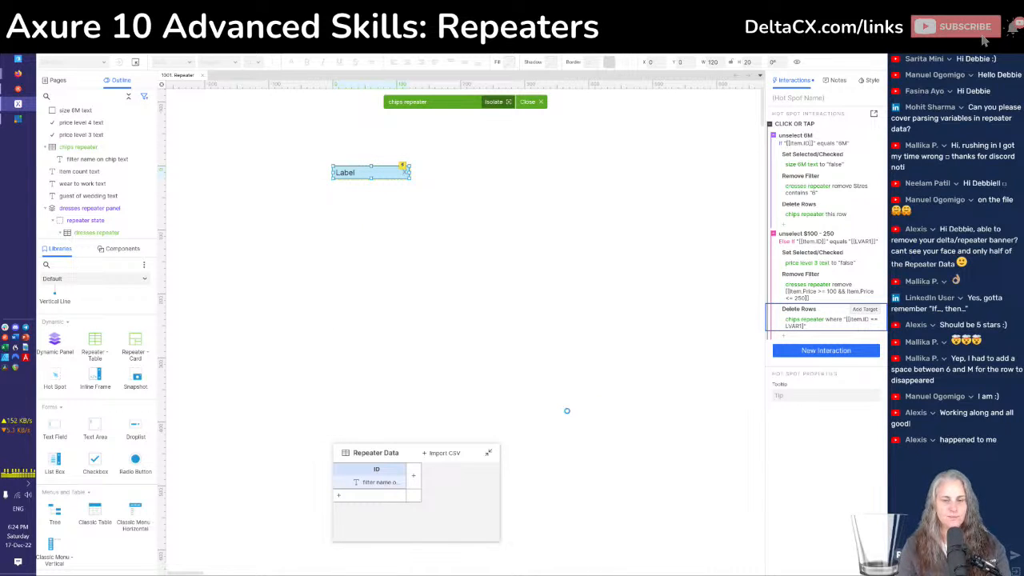
Switch to the Firefox preview, reload it, filter by $100 - 250 and size 6M, and remove the $100 - 250 chip
key(alt+Tab)
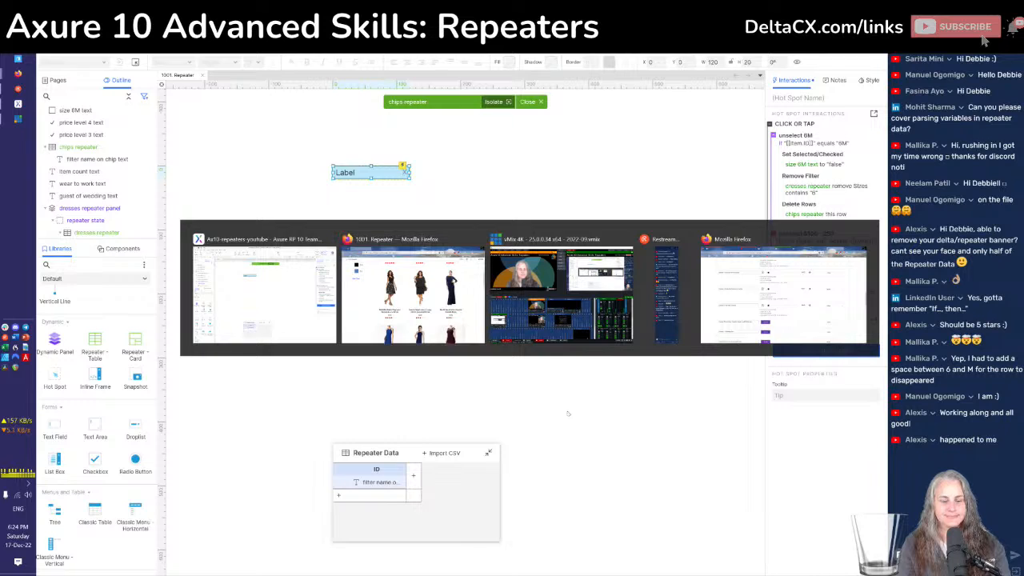
key(F5)
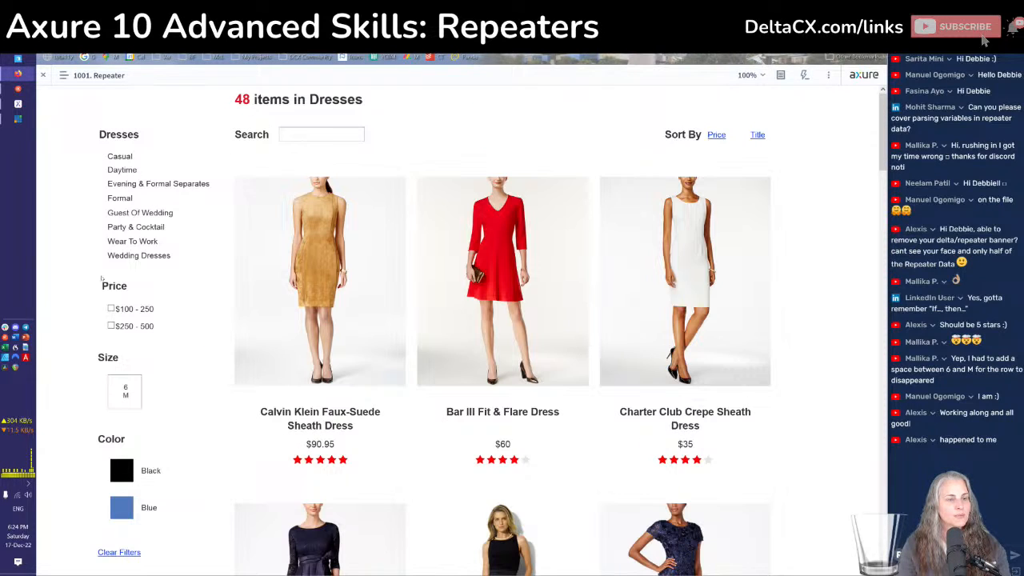
click(112, 310)
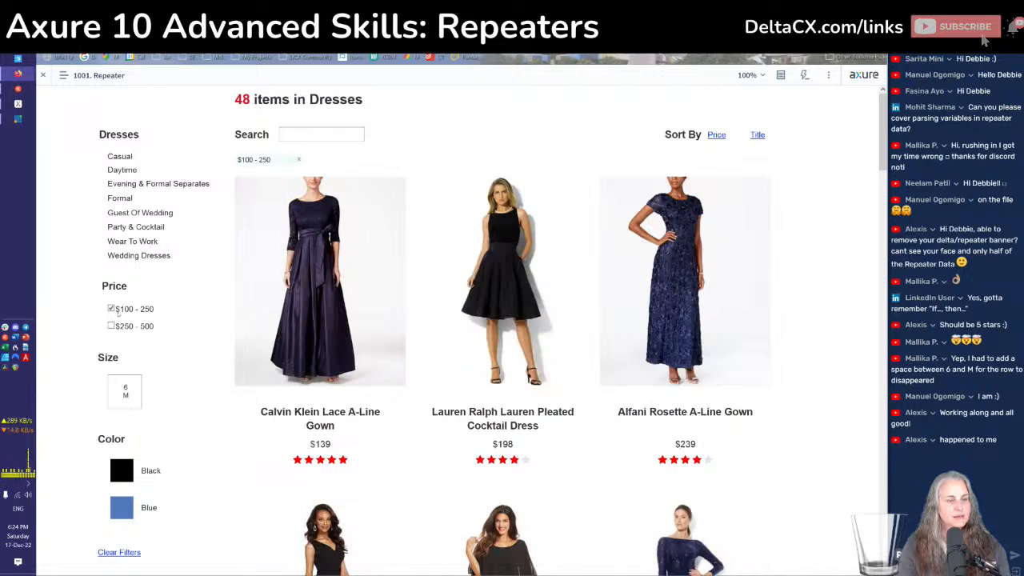
click(118, 396)
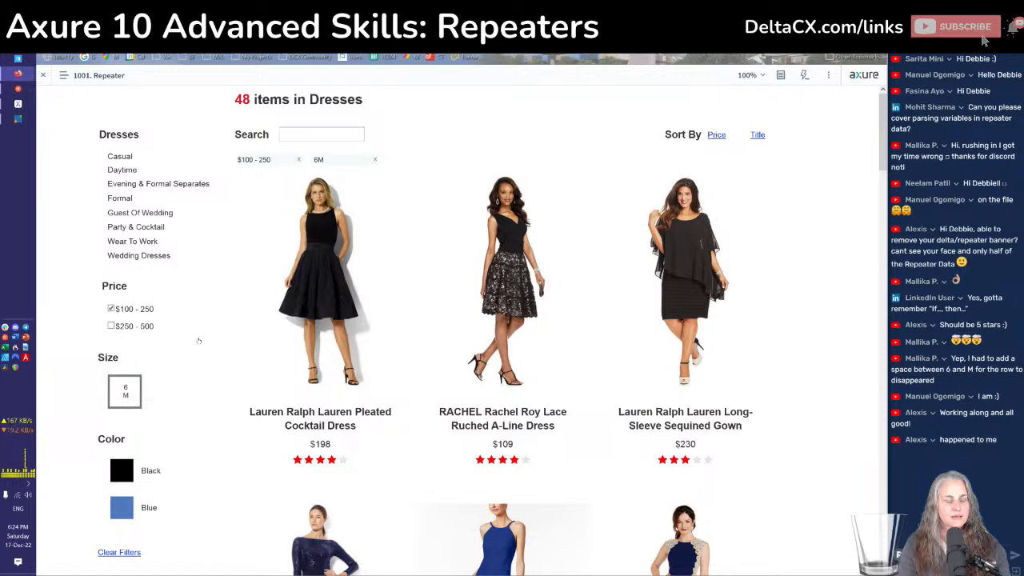
click(254, 162)
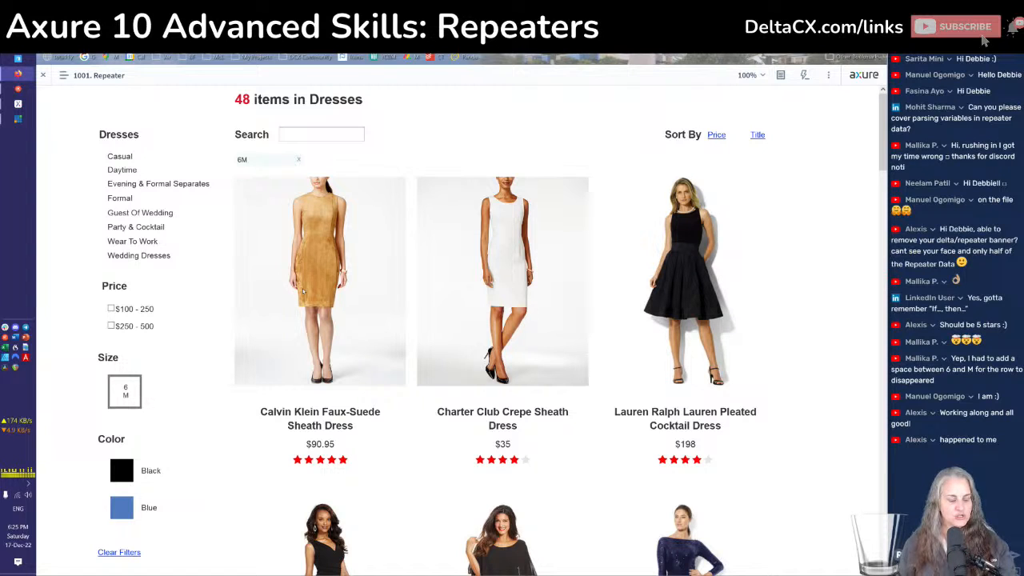
Switch back to Axure RP, leave the chips repeater, and examine the interactions of the $100 - 250 checkbox
key(alt+Tab)
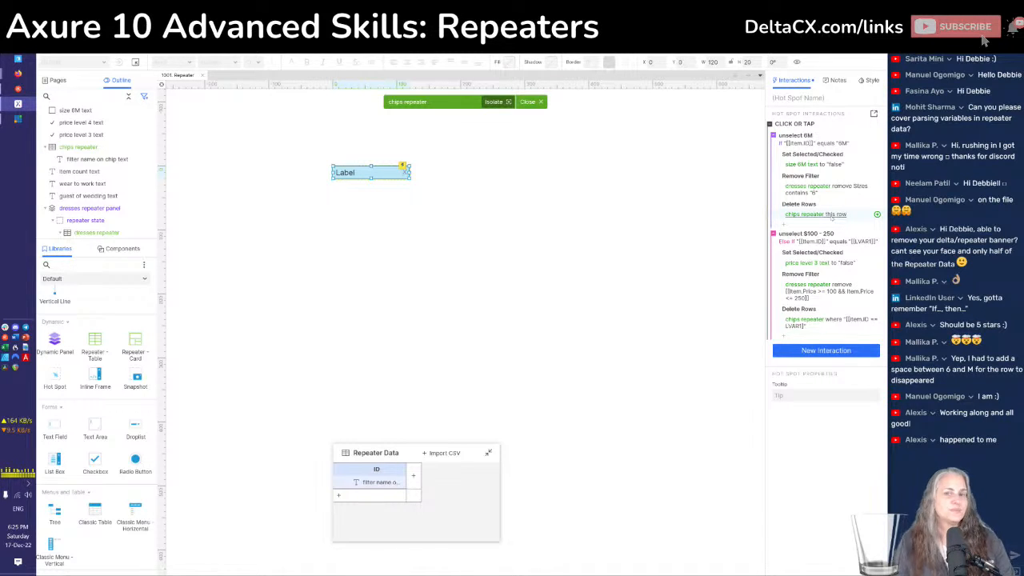
click(497, 321)
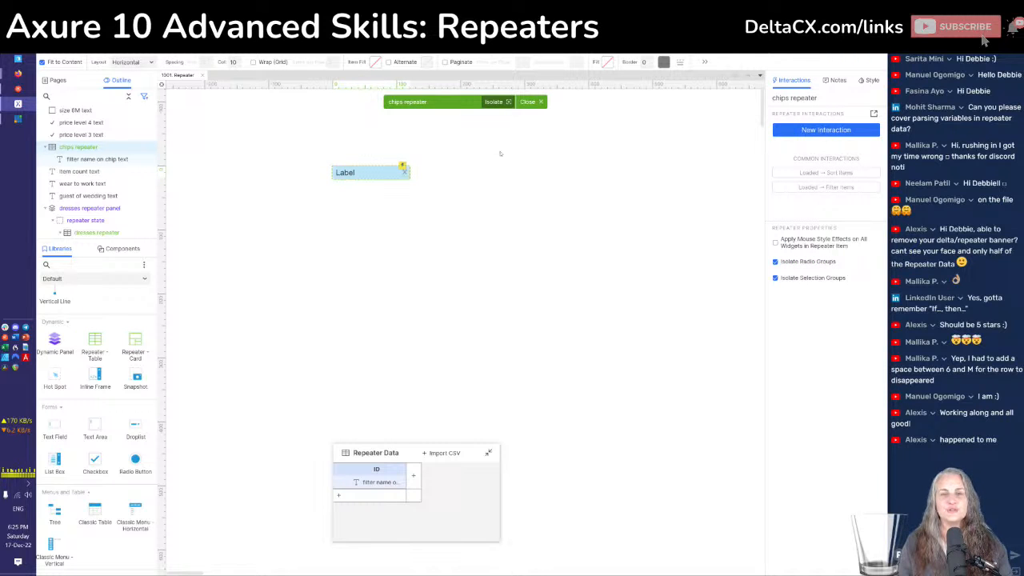
click(528, 102)
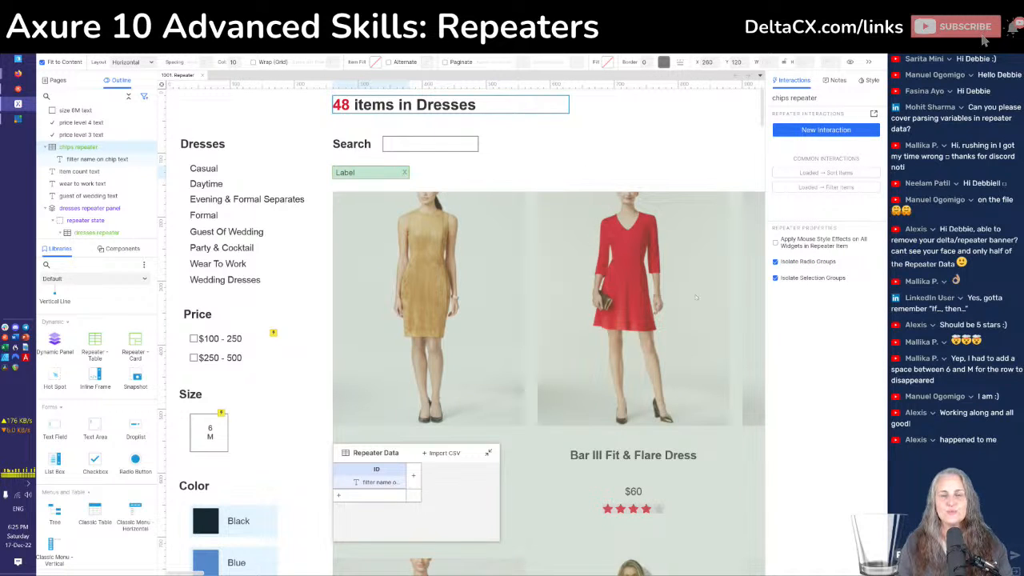
click(212, 336)
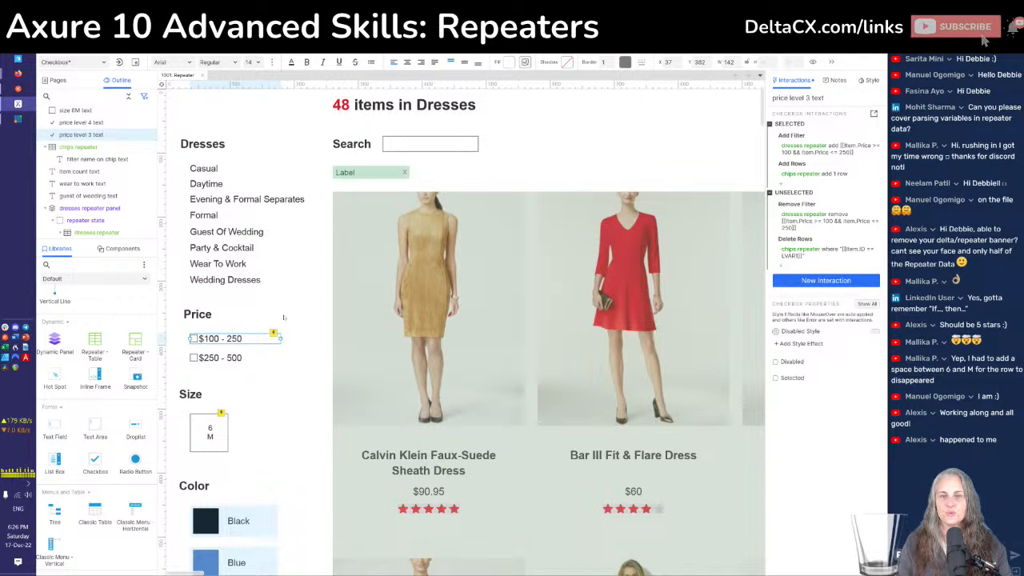
click(285, 317)
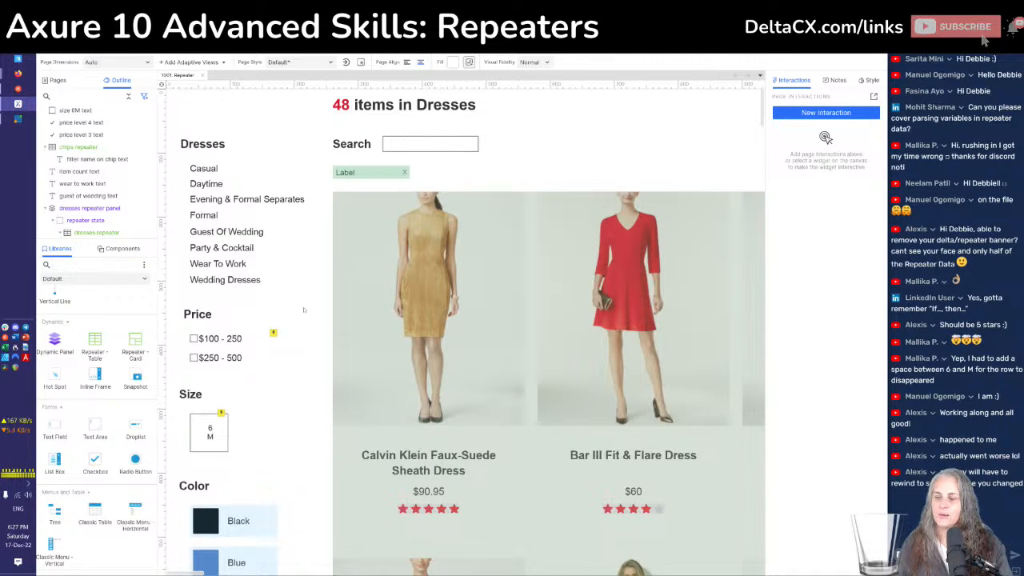
Examine the Delete Rows rule and its local variable in the chip hot spot's "unselect $100 - 250" case, and leave the repeater
key(alt+Tab)
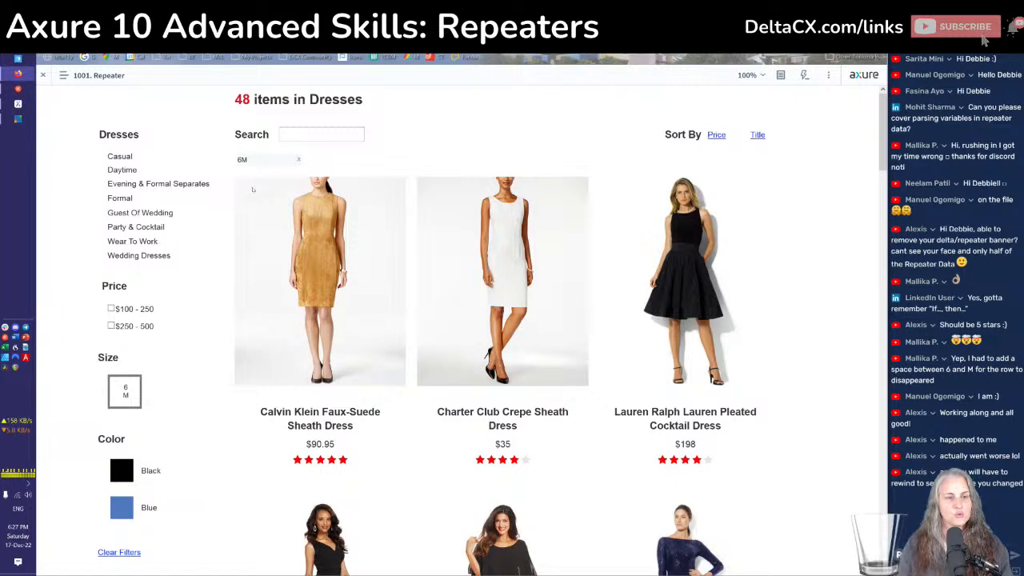
key(alt+Tab)
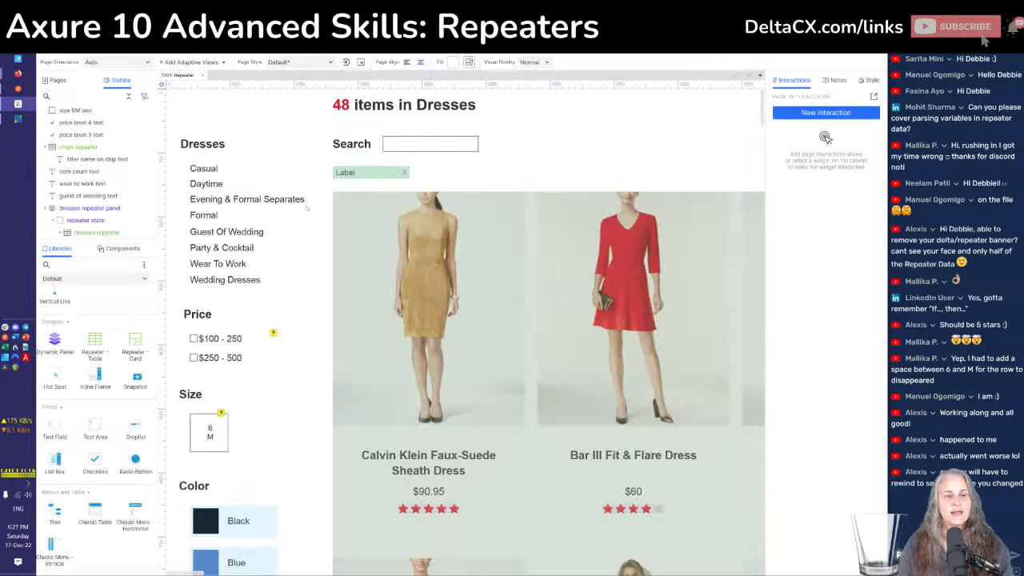
double_click(364, 174)
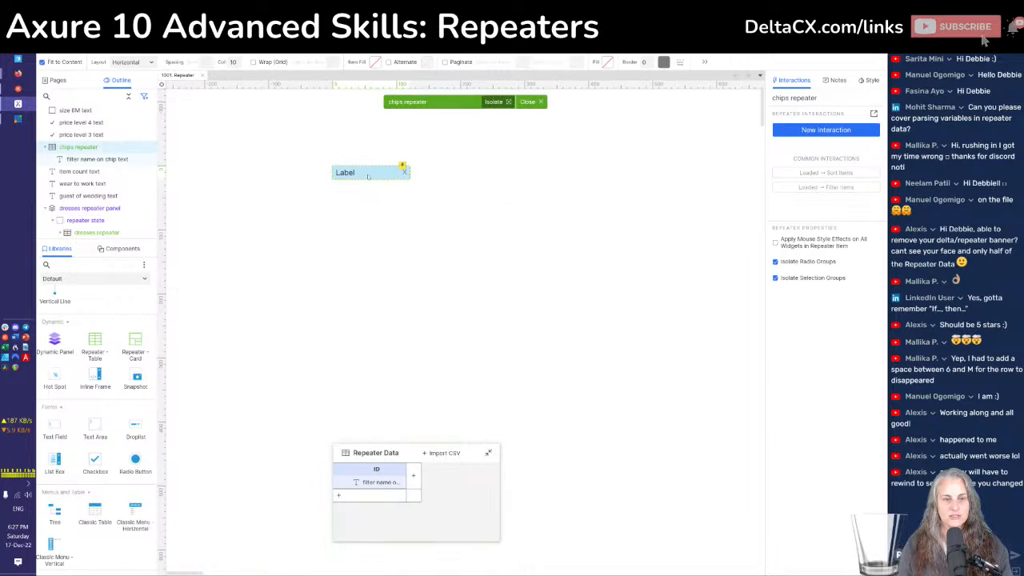
click(373, 175)
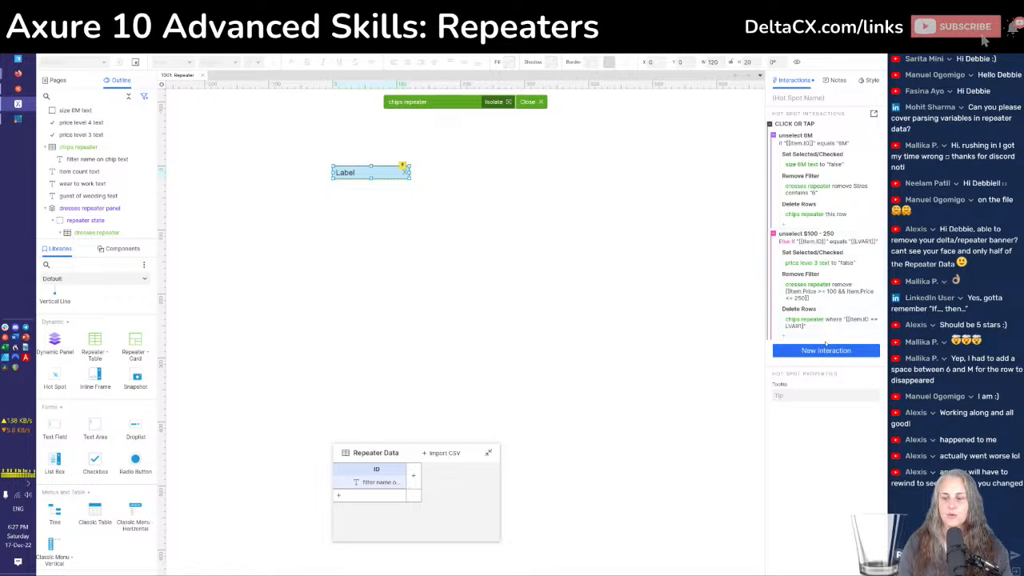
double_click(792, 310)
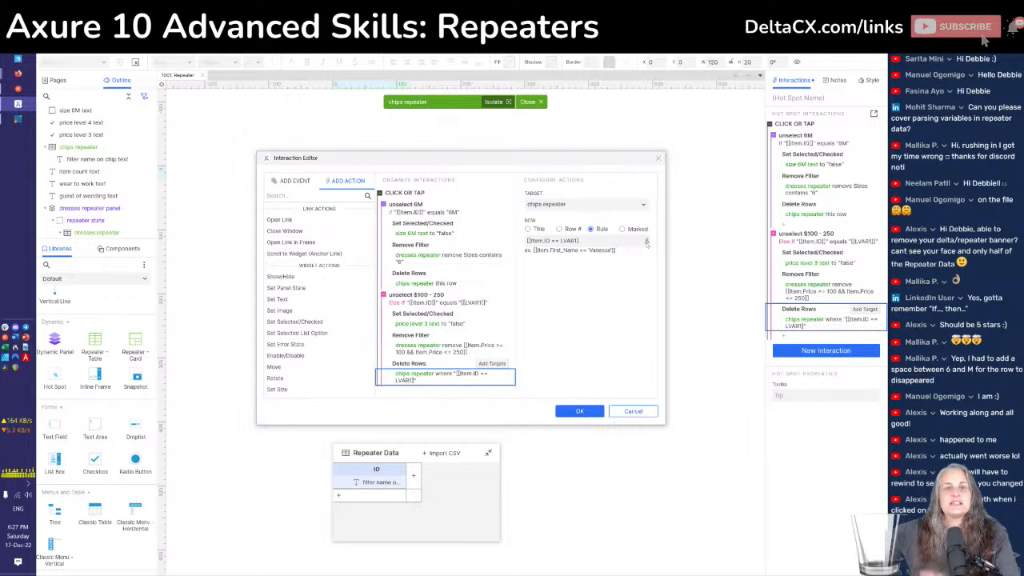
click(646, 242)
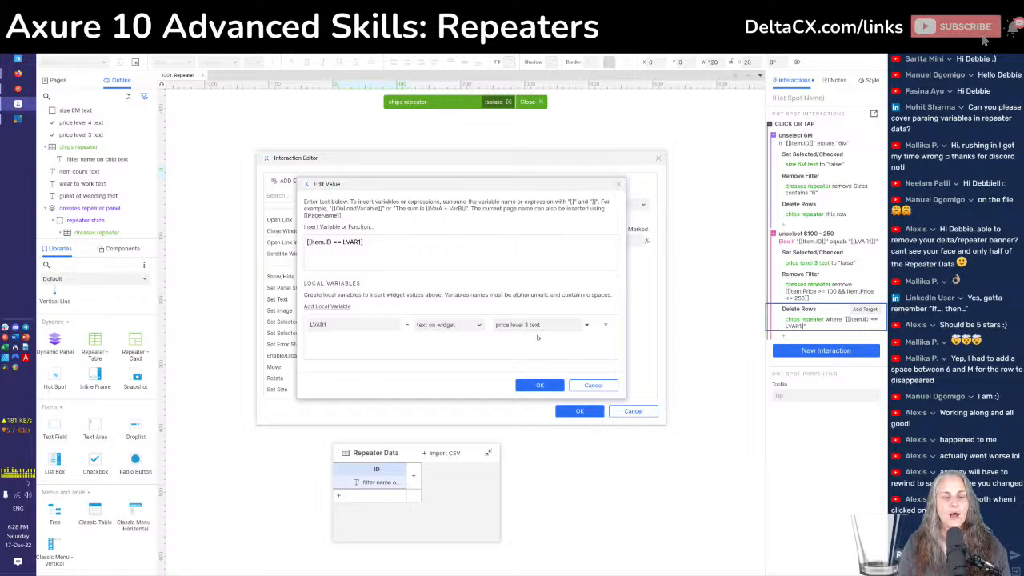
click(534, 386)
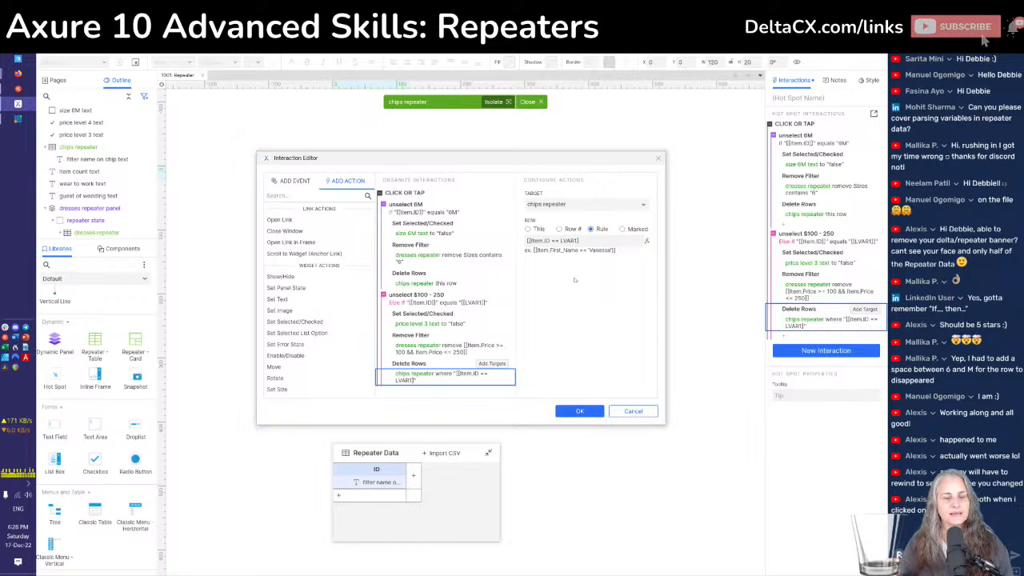
key(alt+Tab)
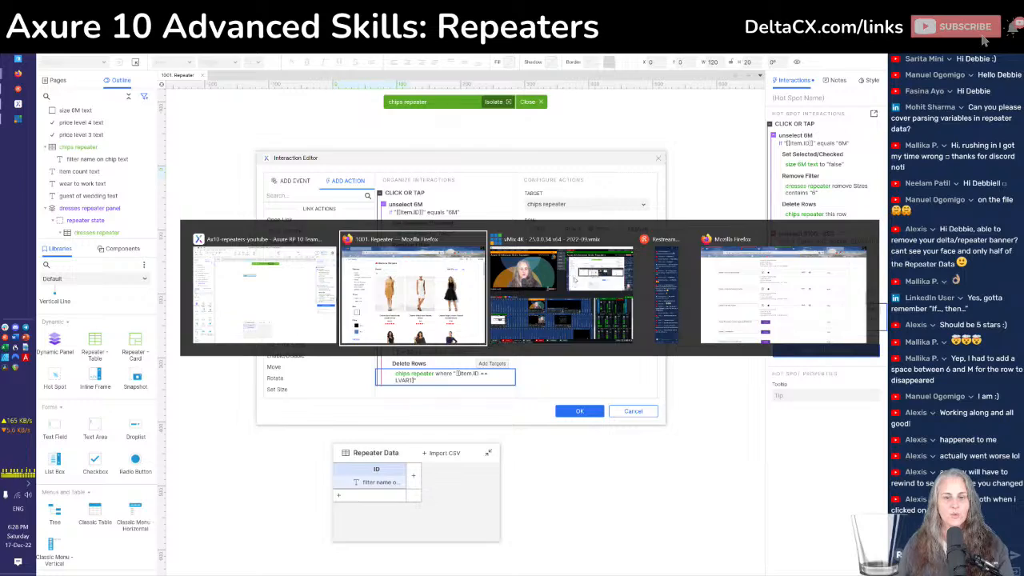
click(575, 280)
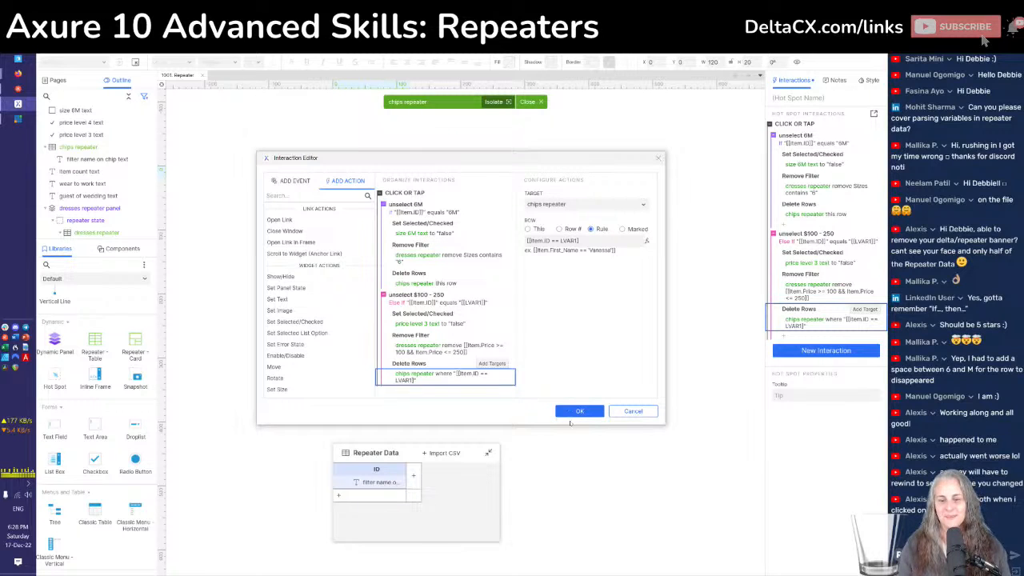
click(564, 412)
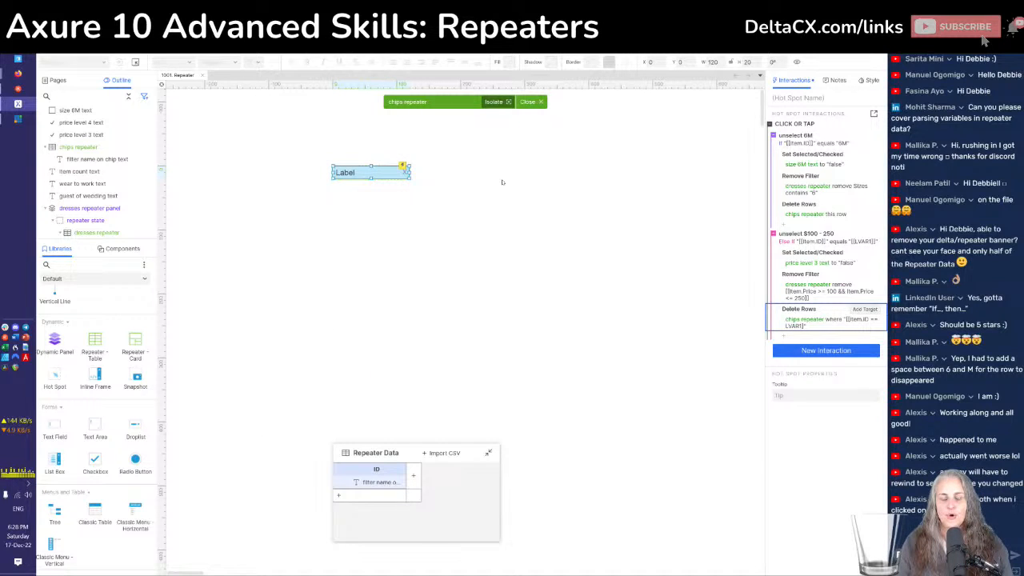
click(537, 102)
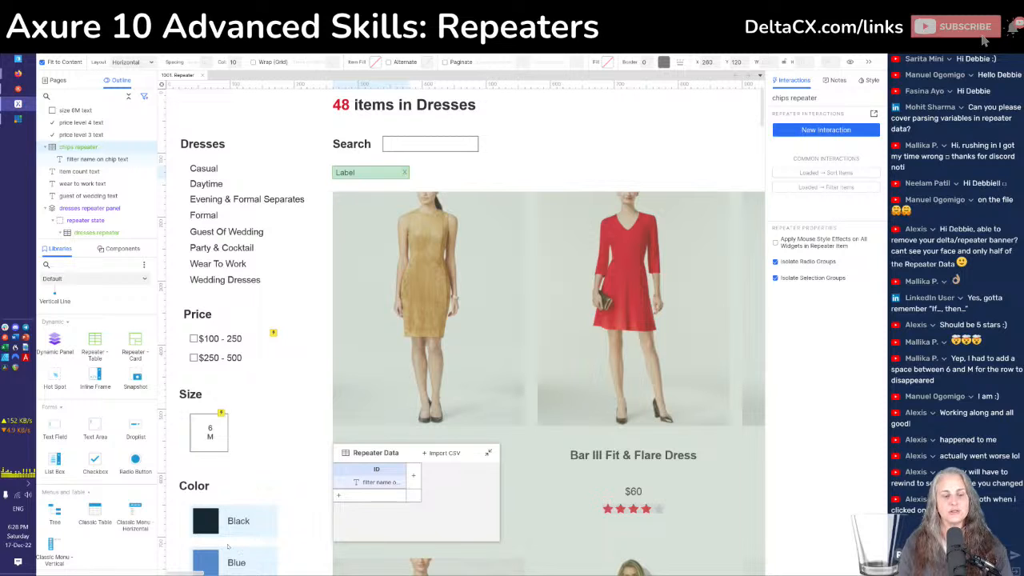
click(605, 99)
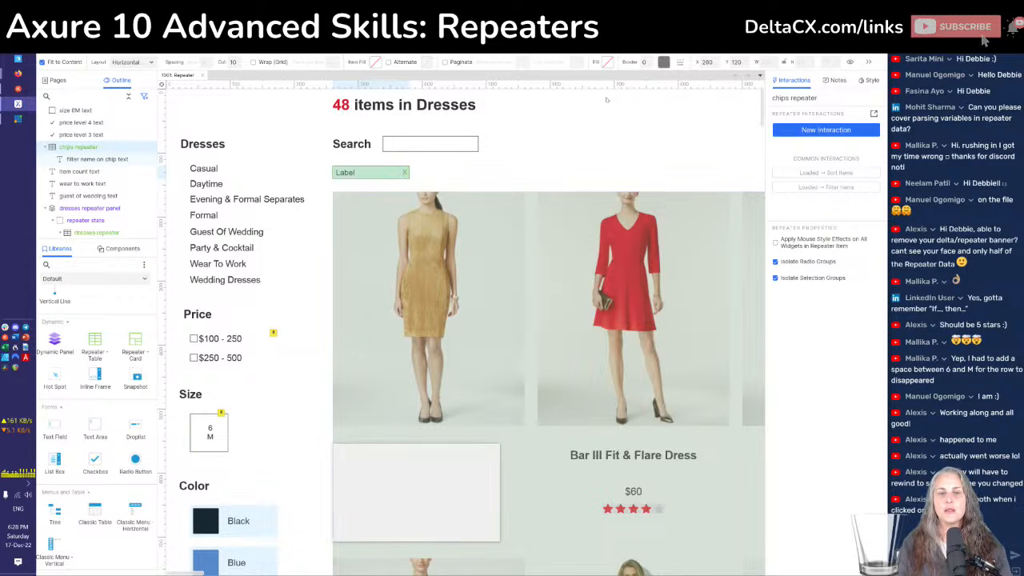
Assign the Price and Title labels beside Sort By to the sortlabels selection group
scroll(555, 160, down, 2)
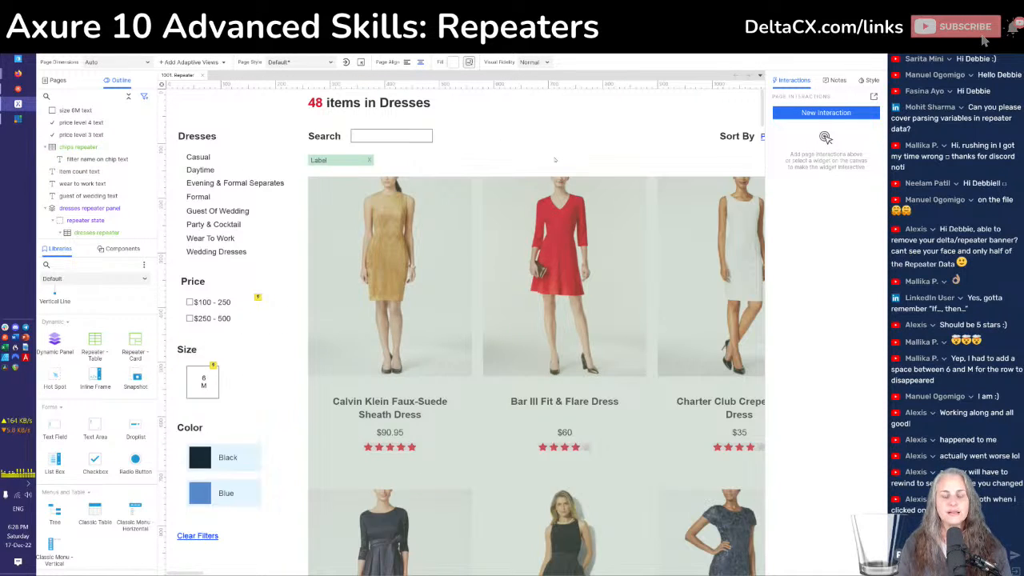
scroll(554, 160, right, 3)
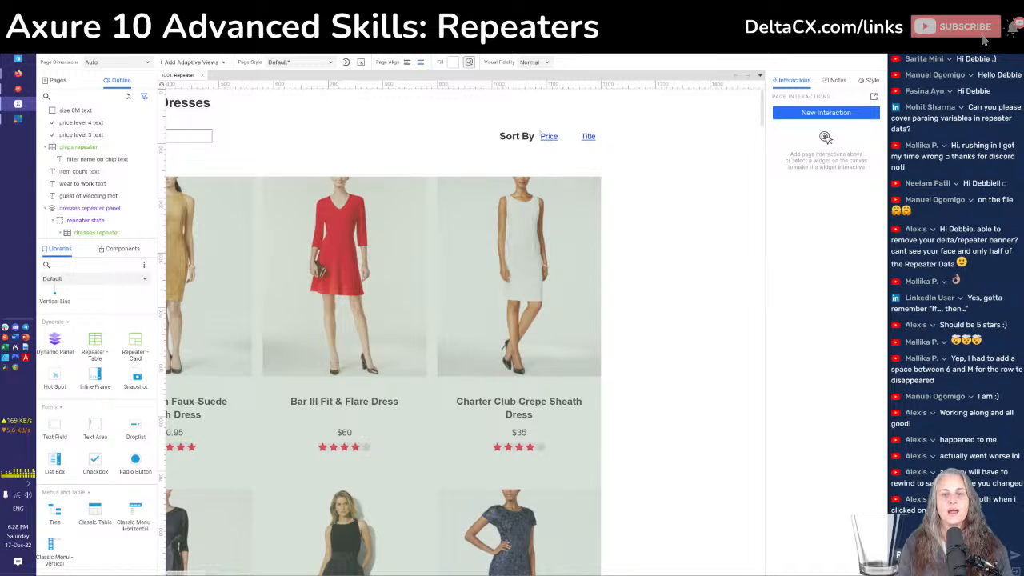
click(551, 137)
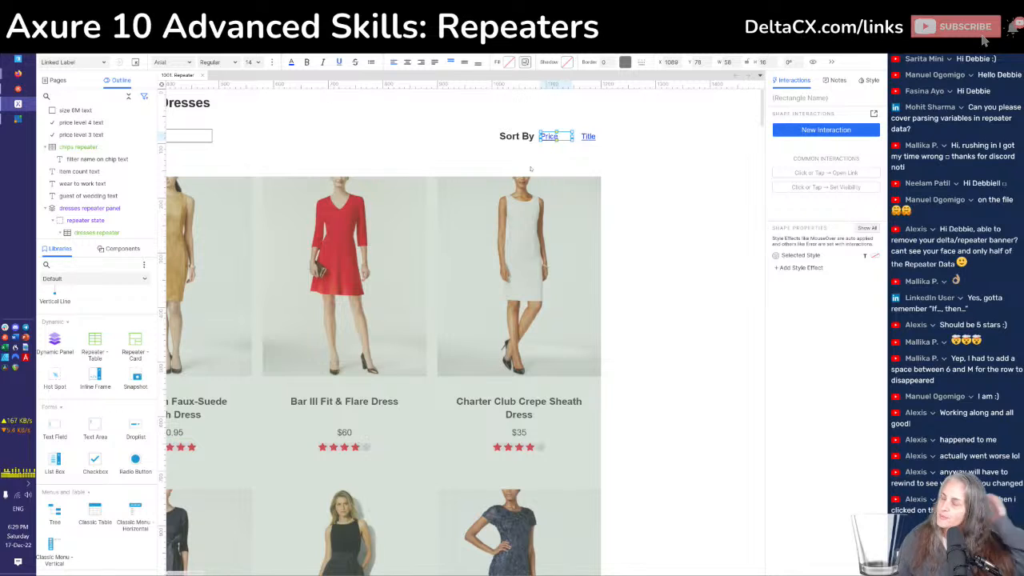
shift+click(588, 136)
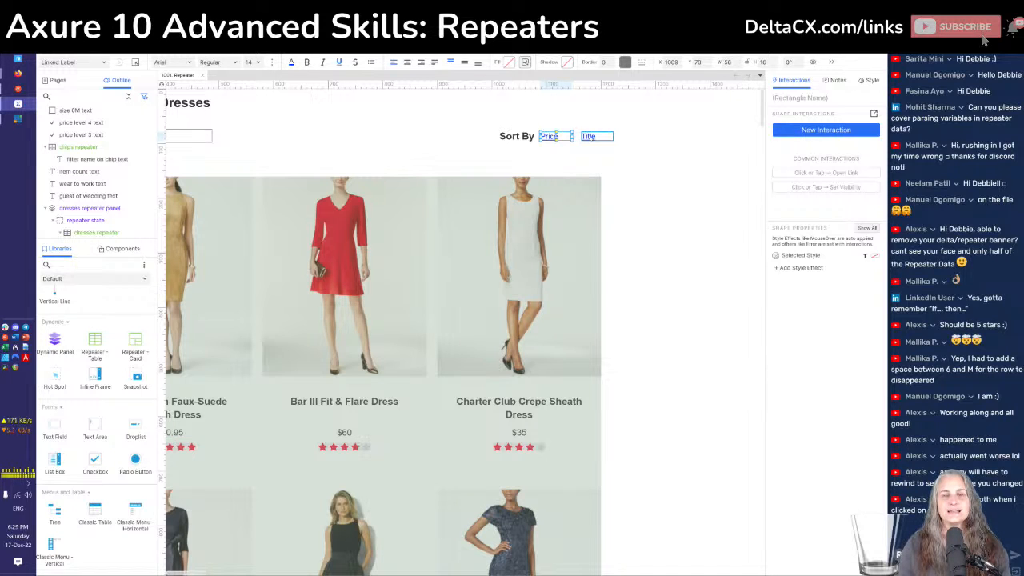
shift+click(591, 137)
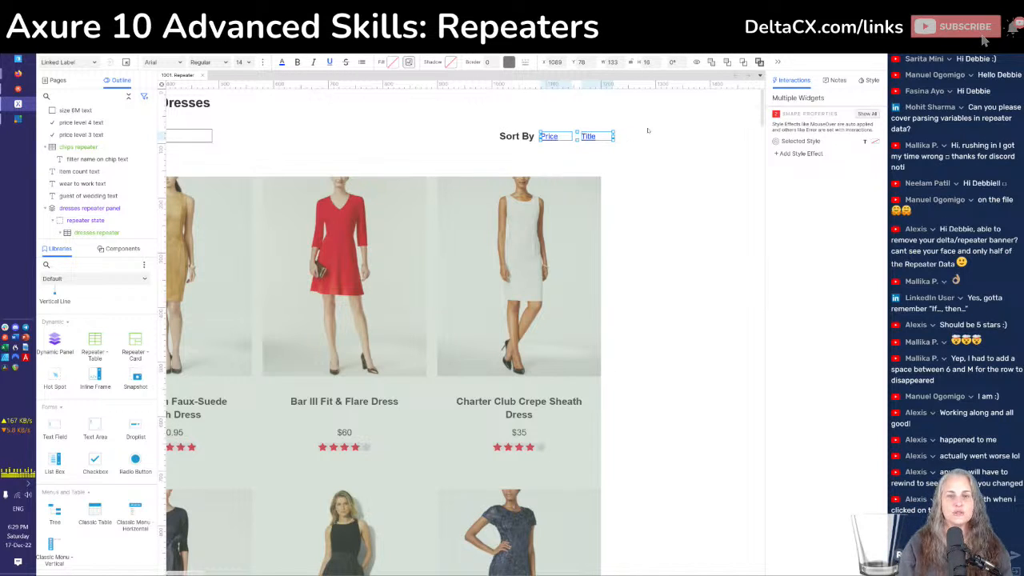
click(867, 113)
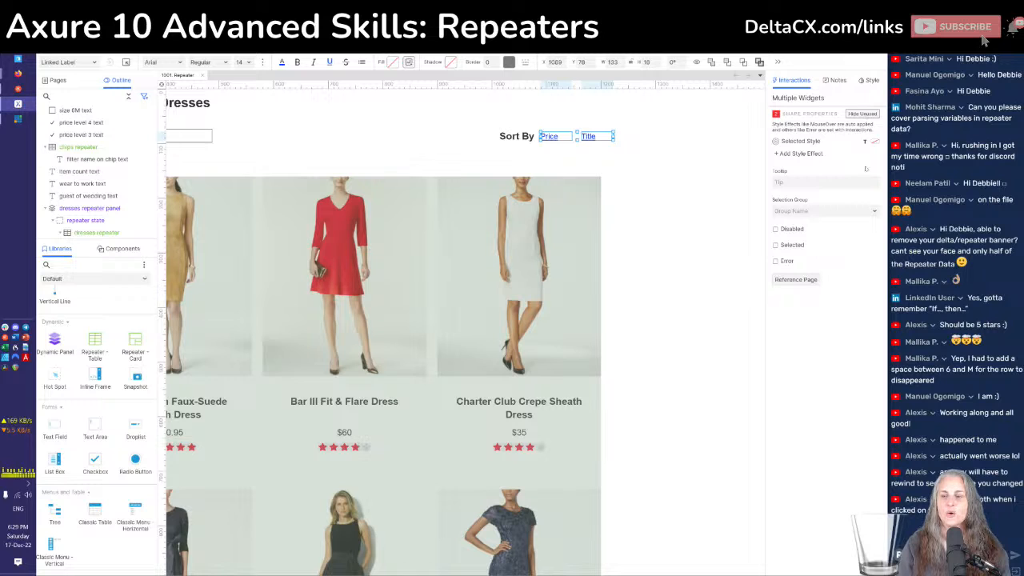
click(815, 210)
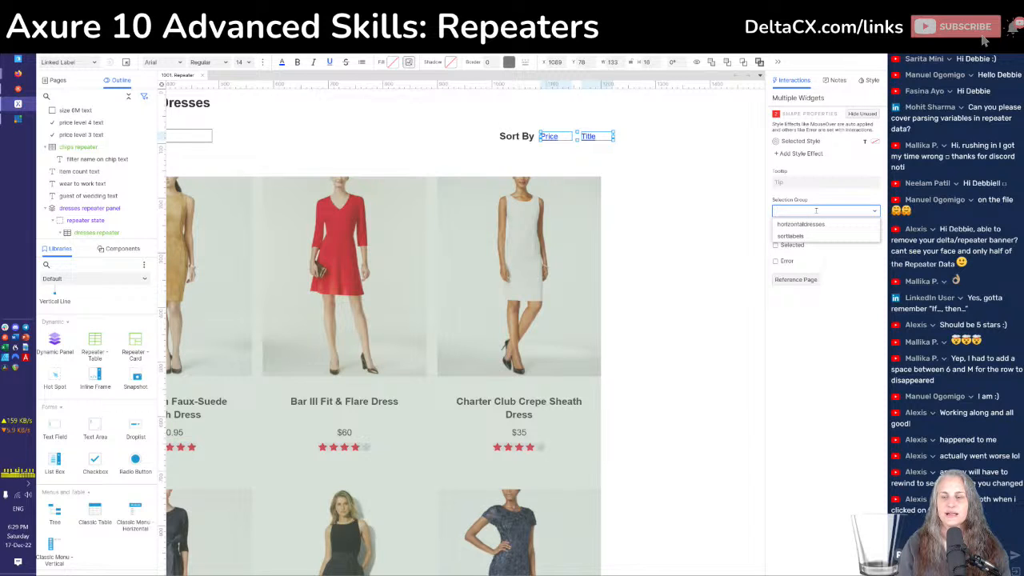
key(Down)
key(Down)
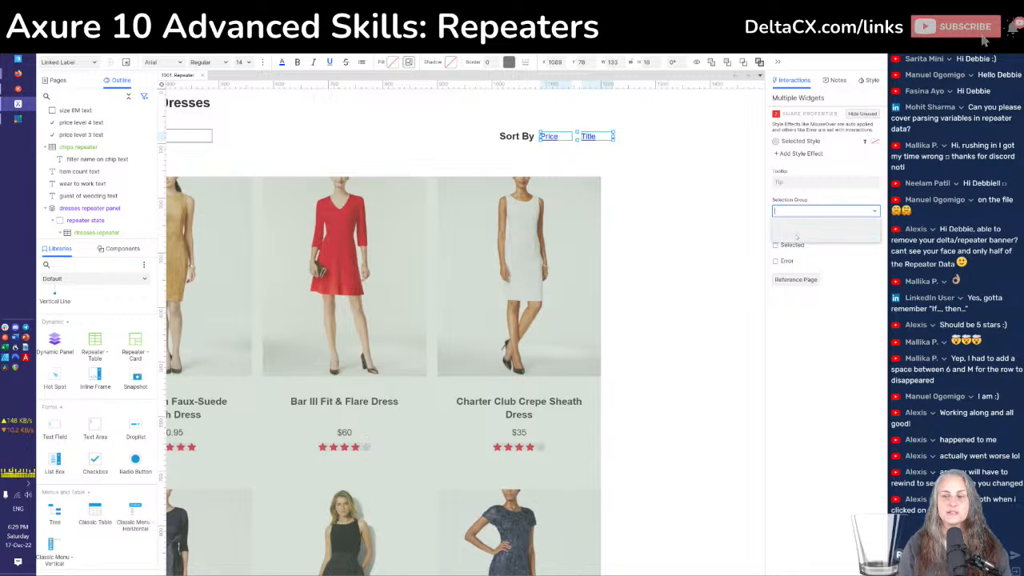
click(797, 237)
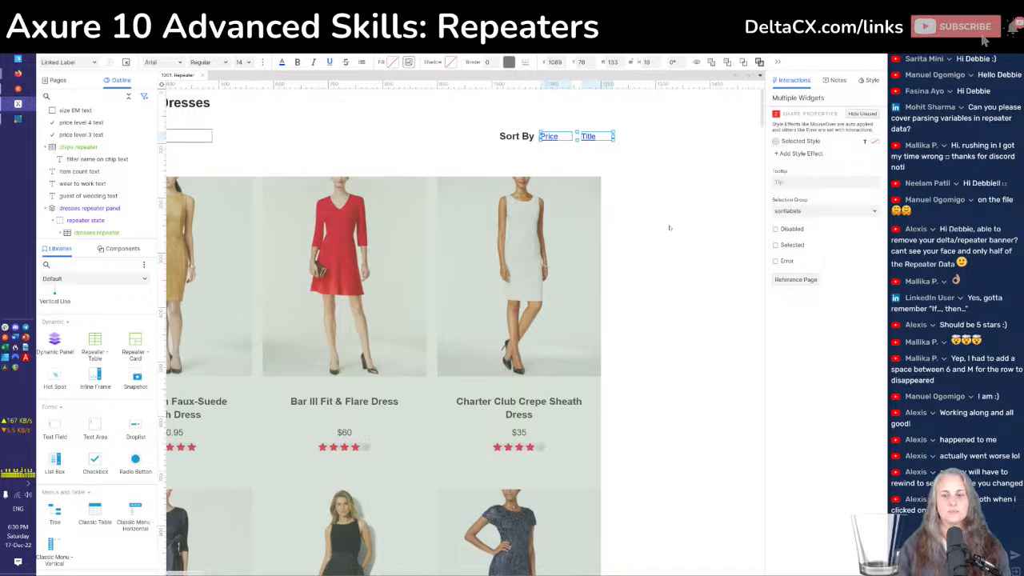
click(670, 228)
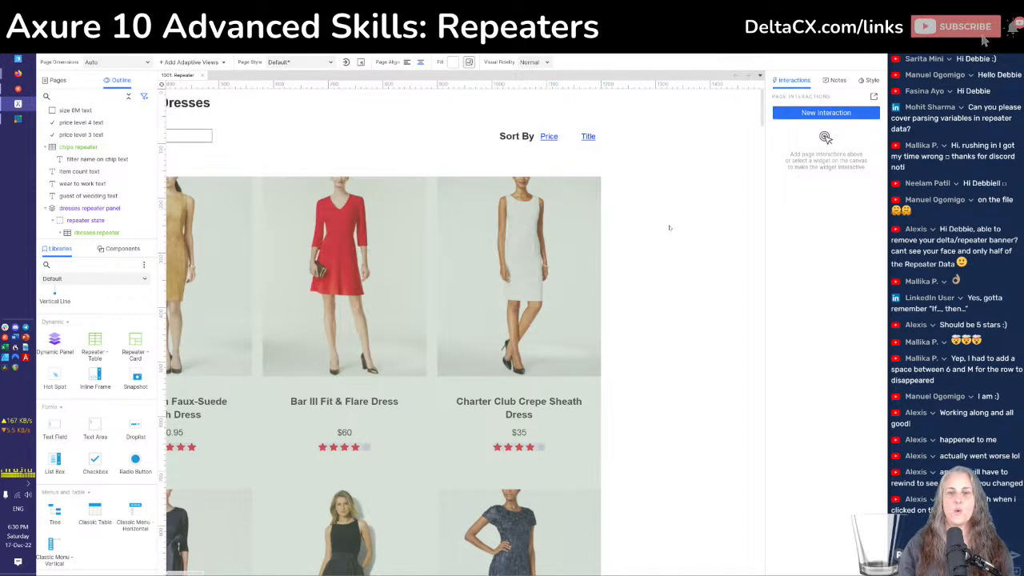
Open the Interaction Editor for the Price label beside Sort By
click(549, 138)
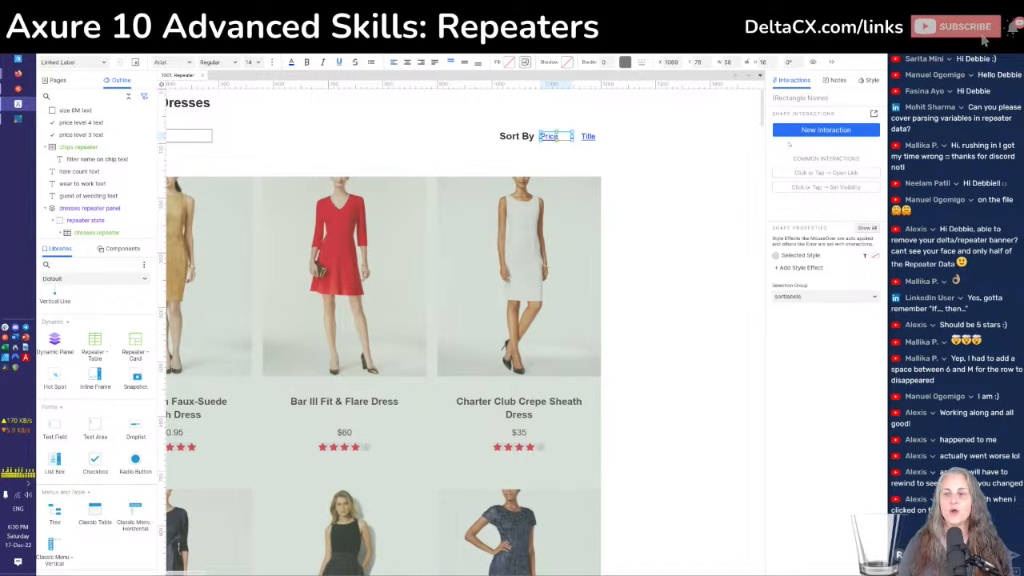
click(875, 114)
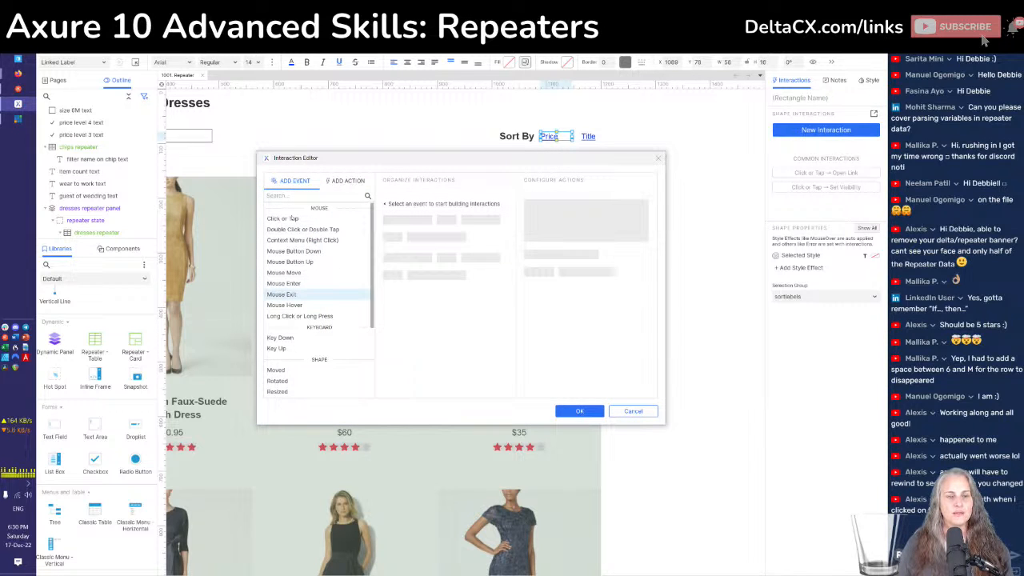
click(285, 218)
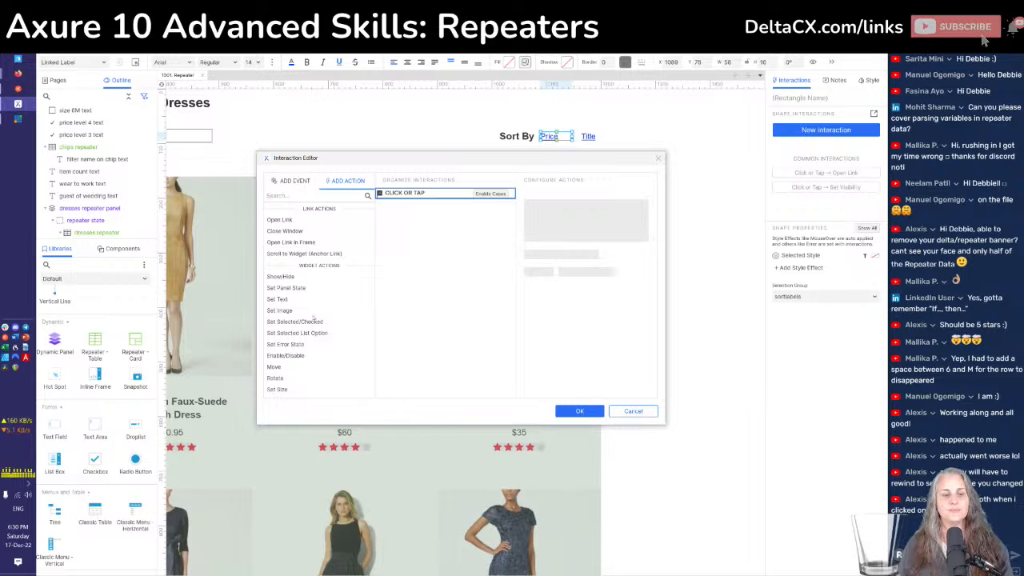
scroll(314, 317, down, 5)
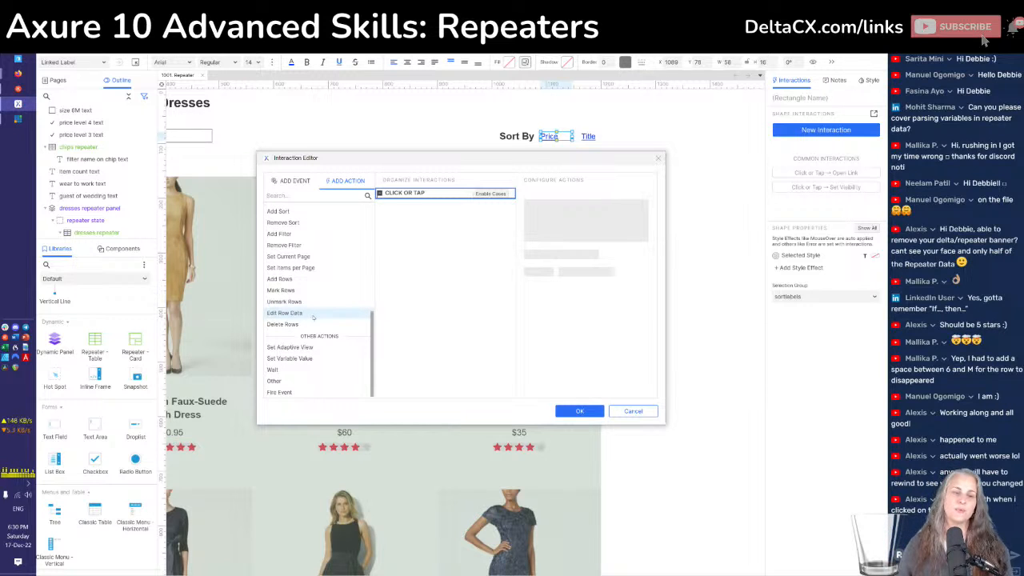
click(295, 256)
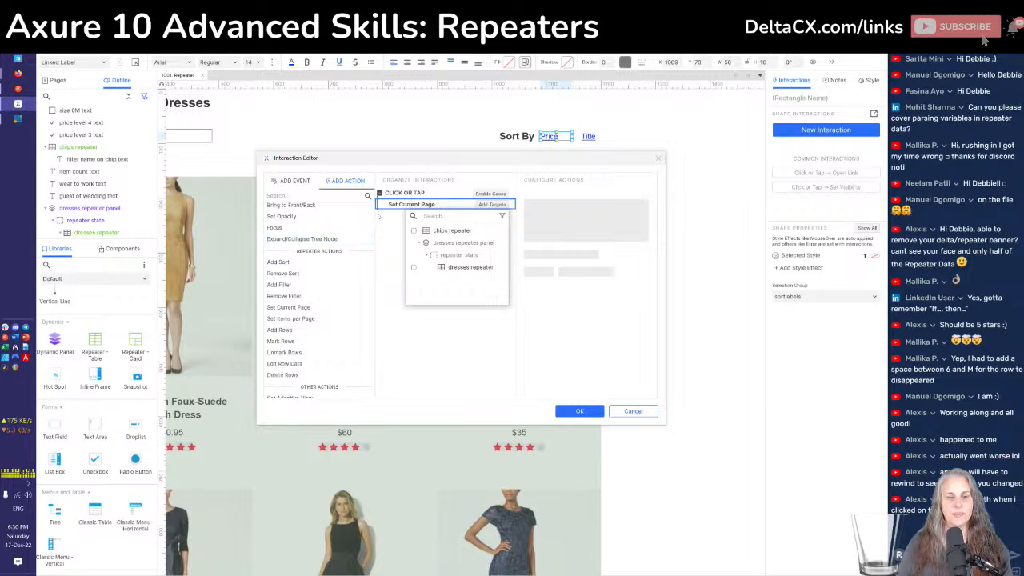
click(387, 209)
key(Delete)
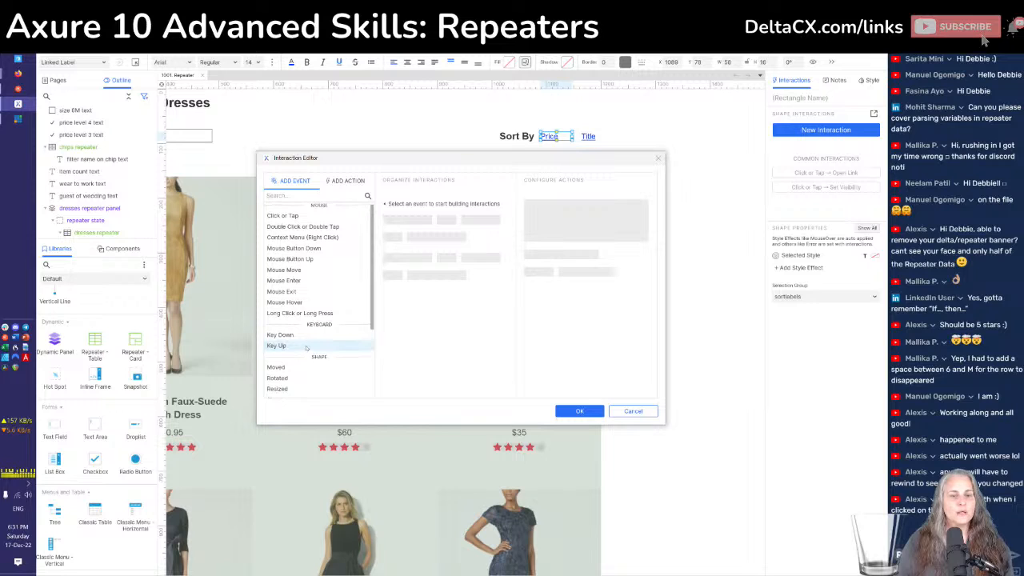
Give the Price label a Click or Tap event with an Add Sort action on the dresses repeater, sorting the Price column as Numeric
click(292, 217)
scroll(277, 264, down, 5)
click(277, 262)
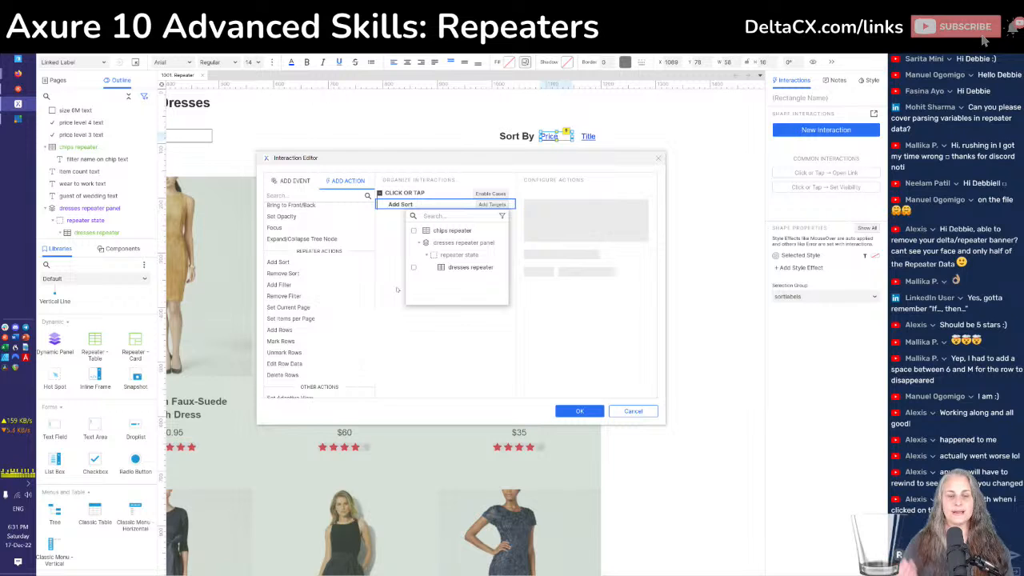
click(431, 272)
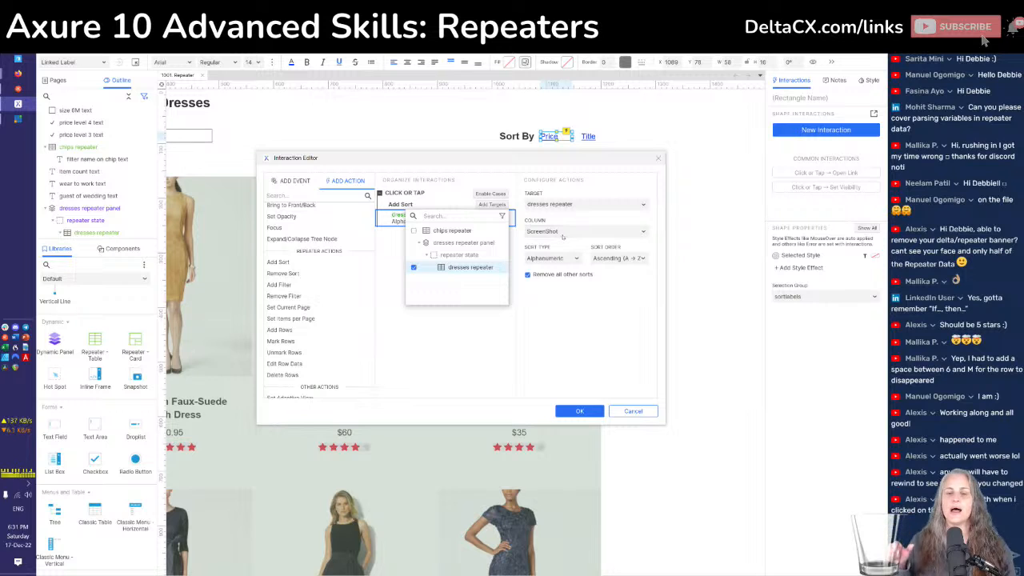
click(564, 233)
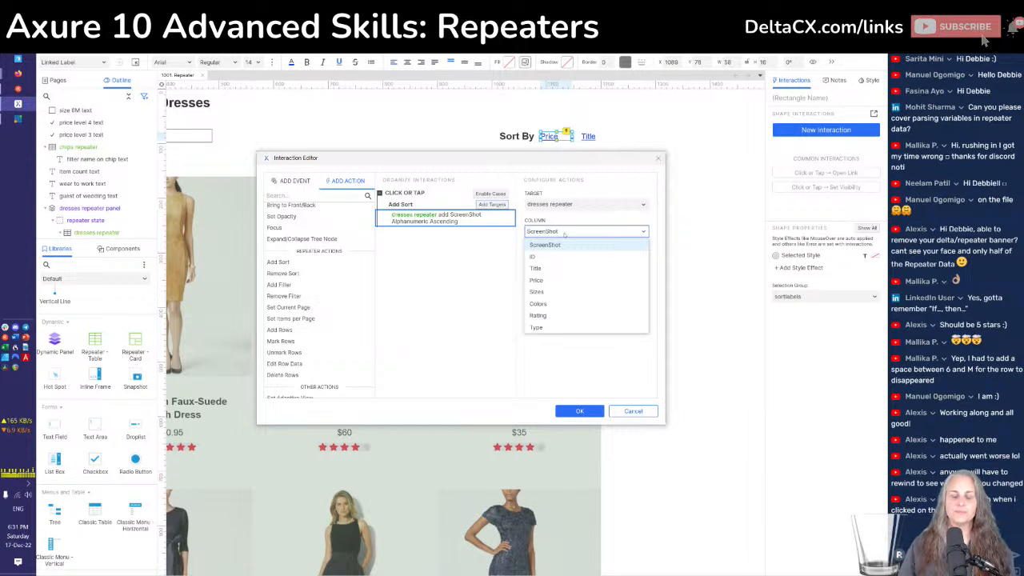
click(542, 280)
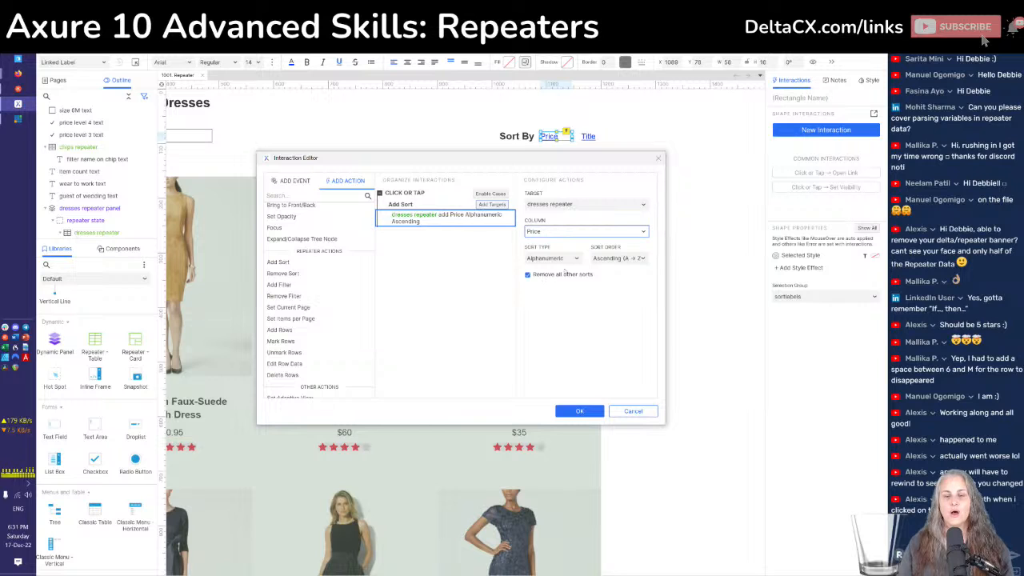
click(577, 258)
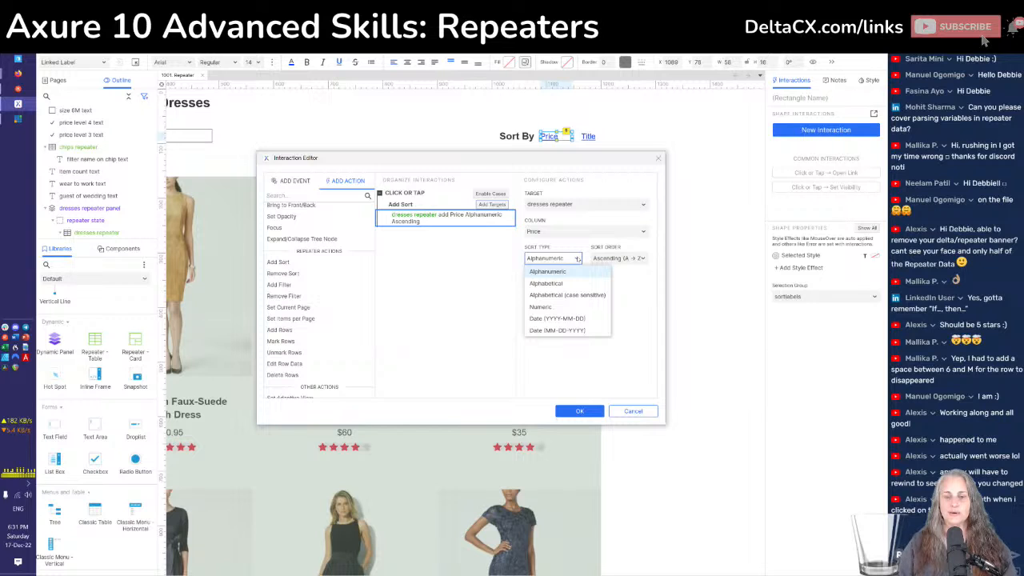
click(542, 307)
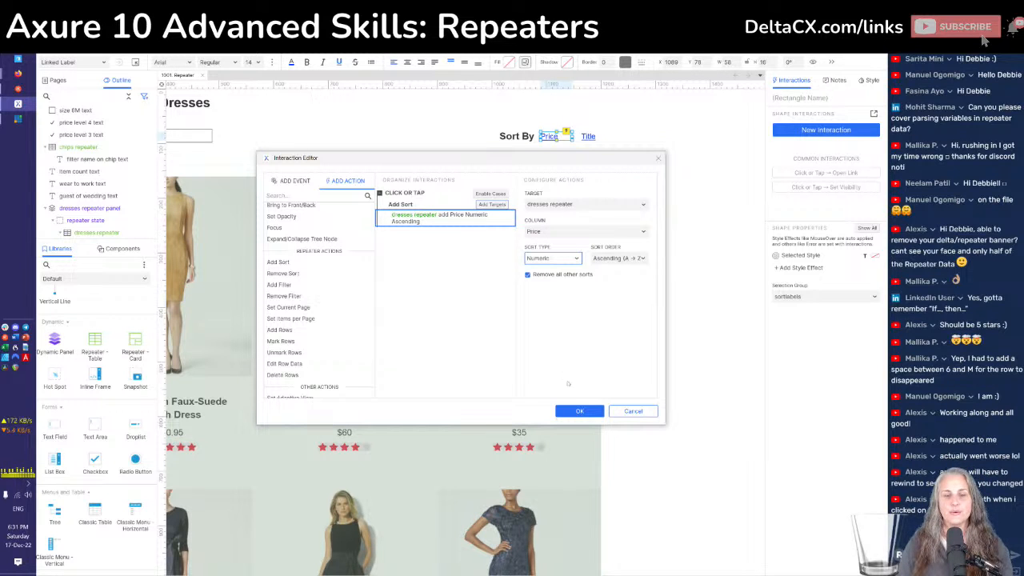
click(580, 414)
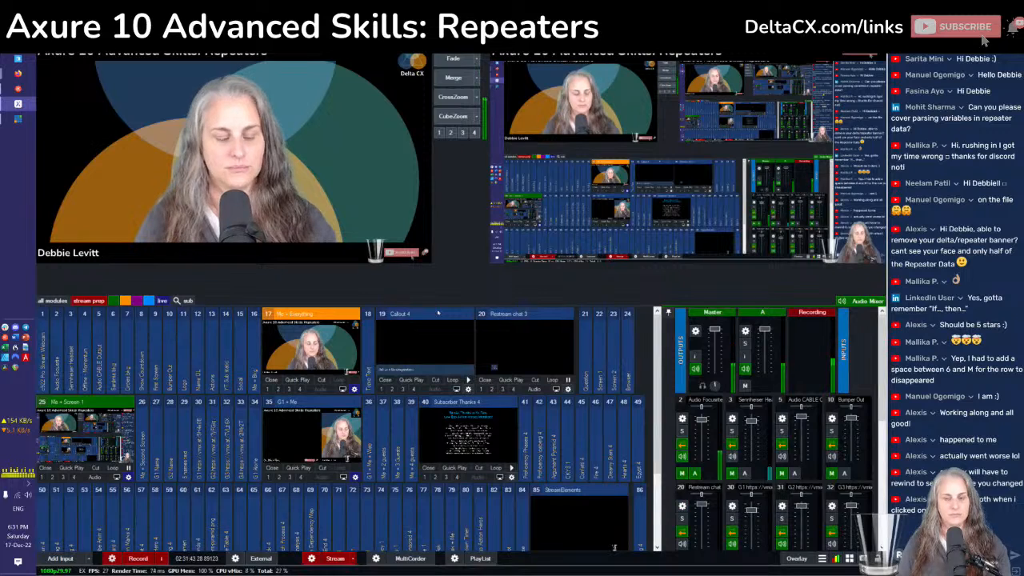
Return to Axure RP and re-create Add Sort in the Price label's Click or Tap event: dresses repeater, Price column, Numeric type
click(17, 105)
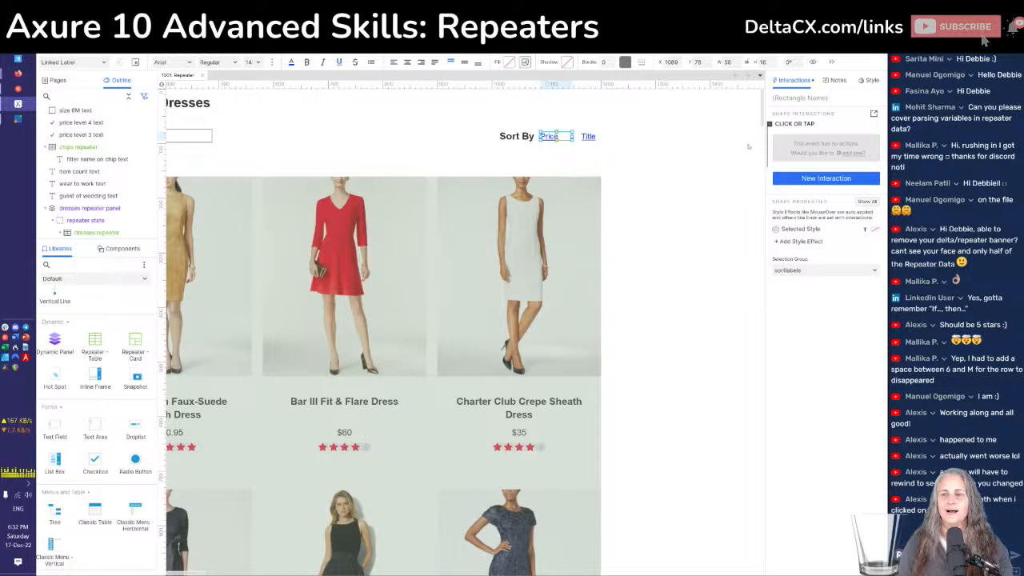
double_click(801, 125)
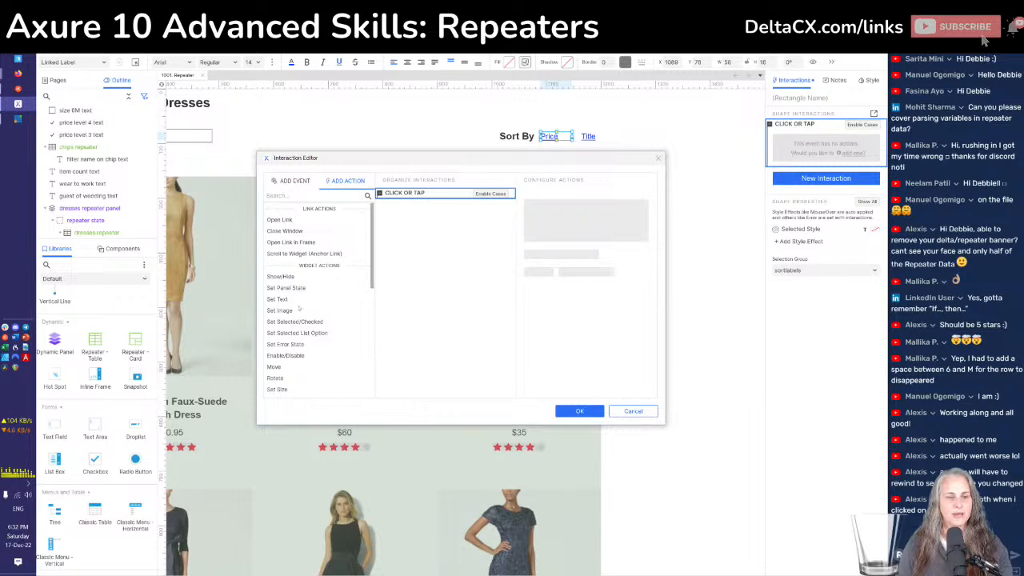
scroll(297, 342, down, 10)
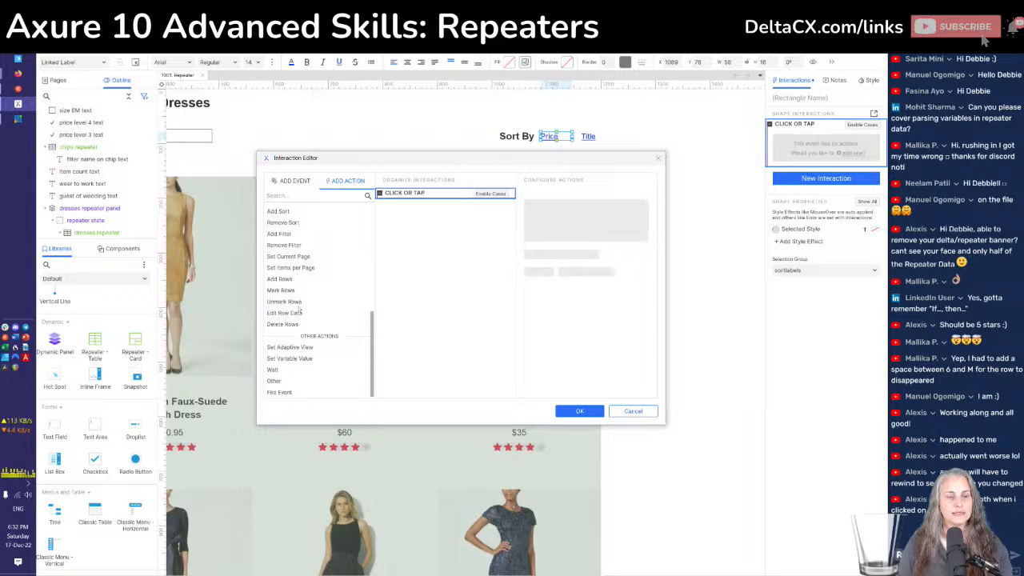
click(282, 211)
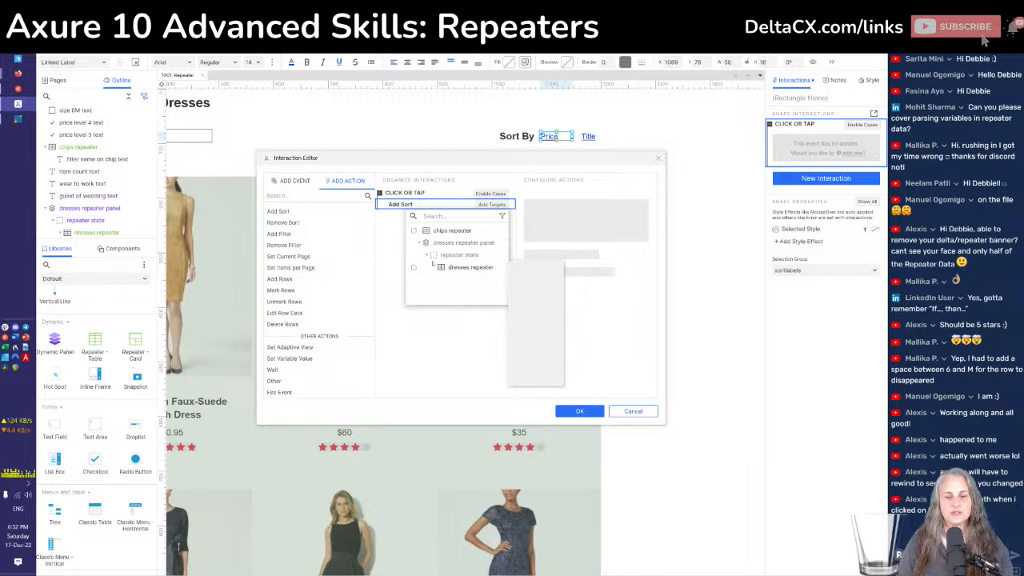
click(470, 267)
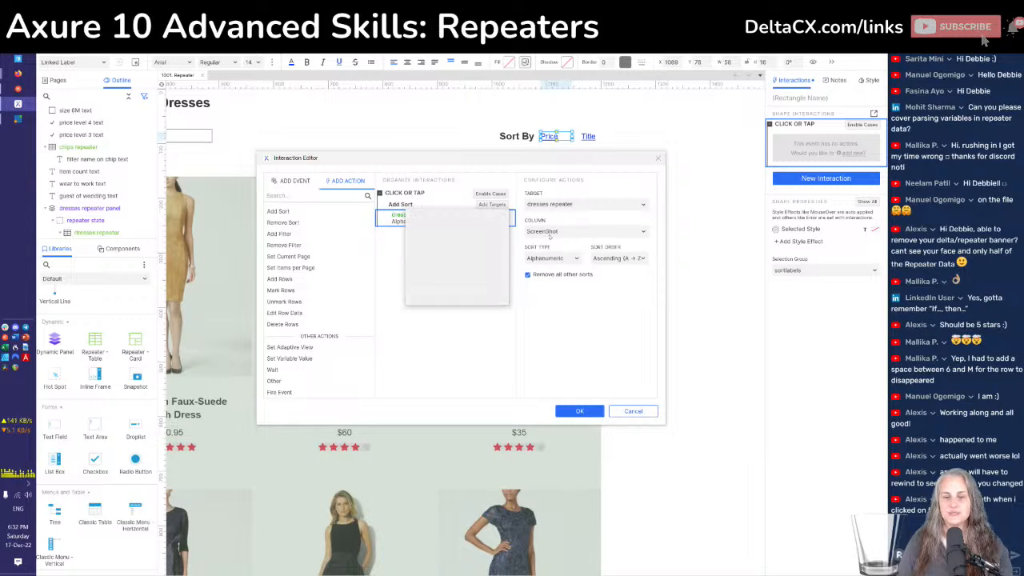
click(545, 232)
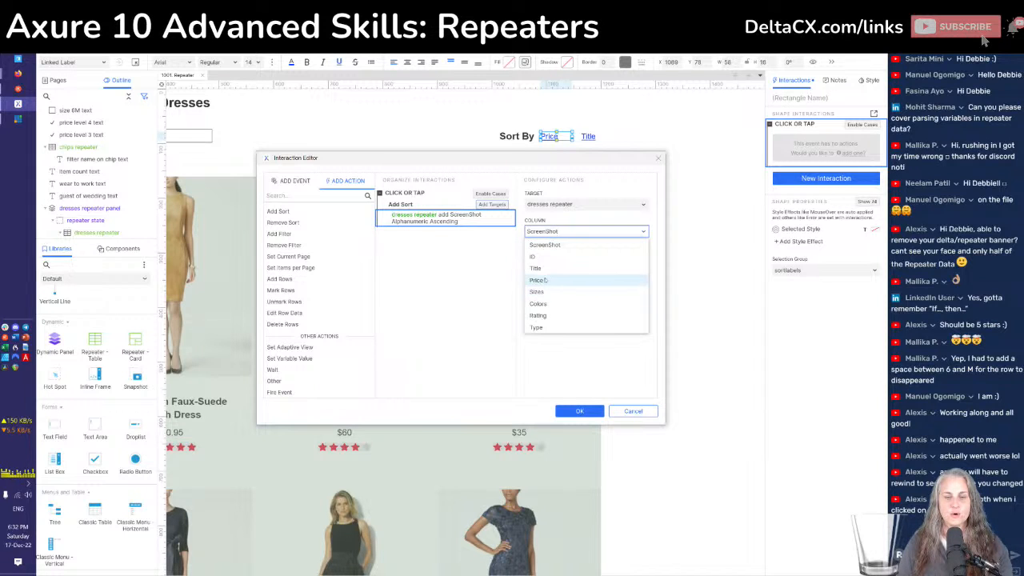
click(538, 280)
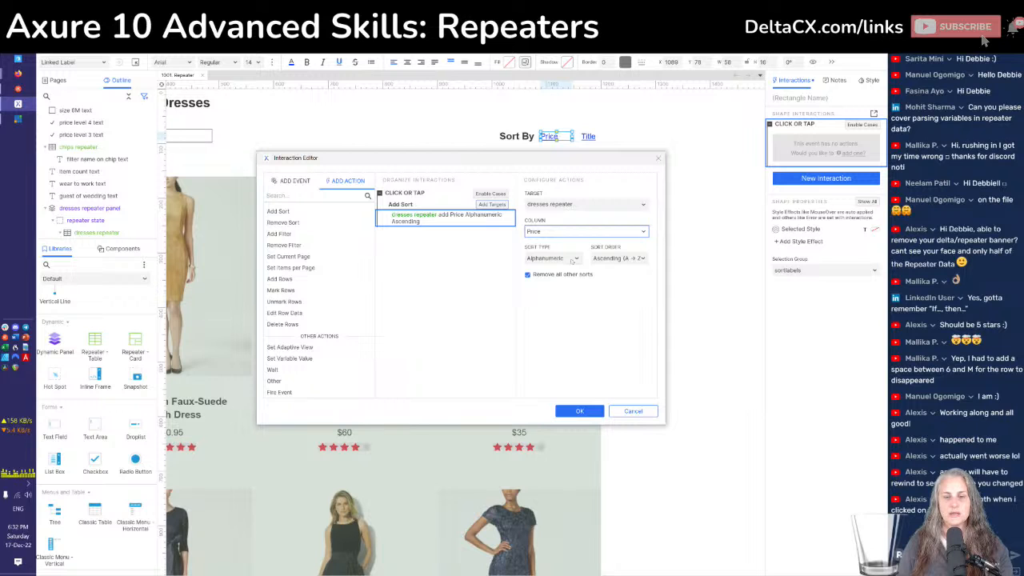
click(574, 259)
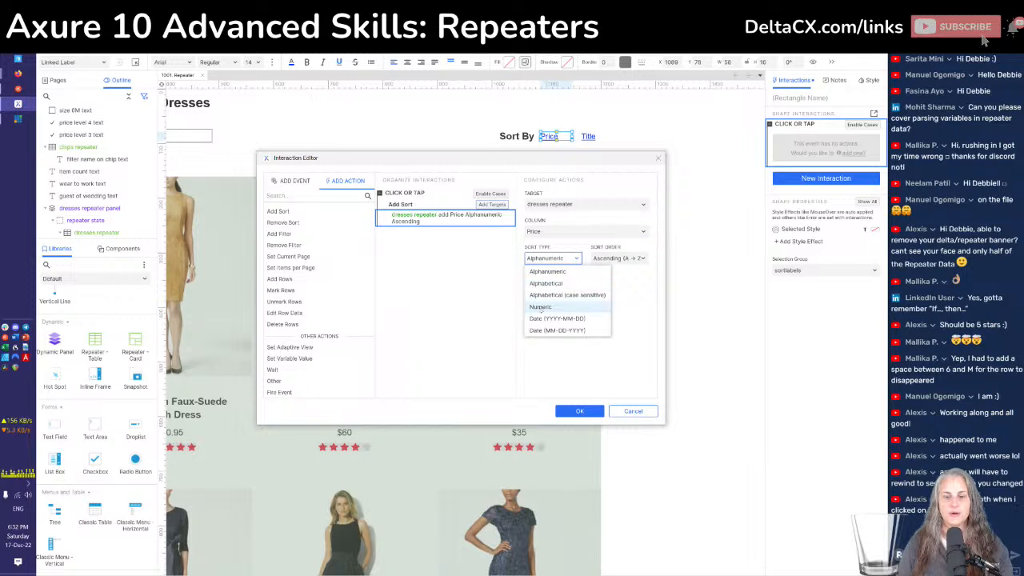
click(542, 307)
click(574, 411)
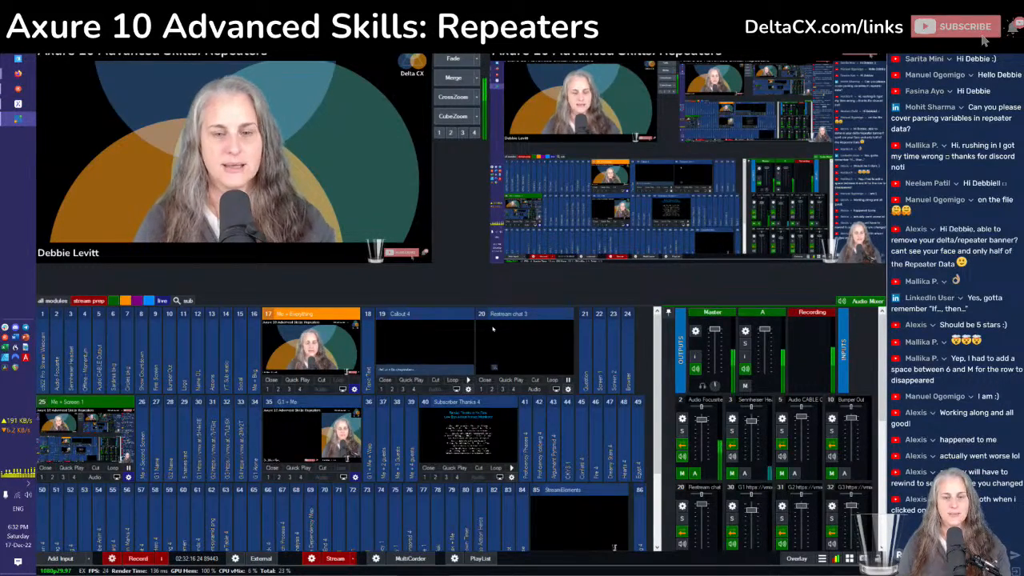
Return to Axure RP, deselect the Price label, switch to the Firefox preview, reload it, and sort the dresses by Price
key(alt+Tab)
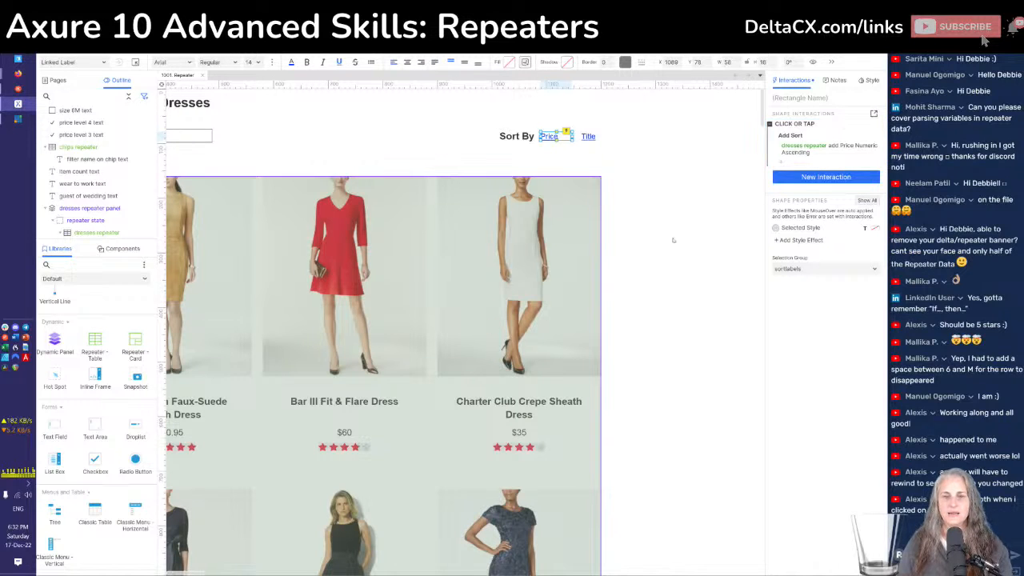
click(714, 265)
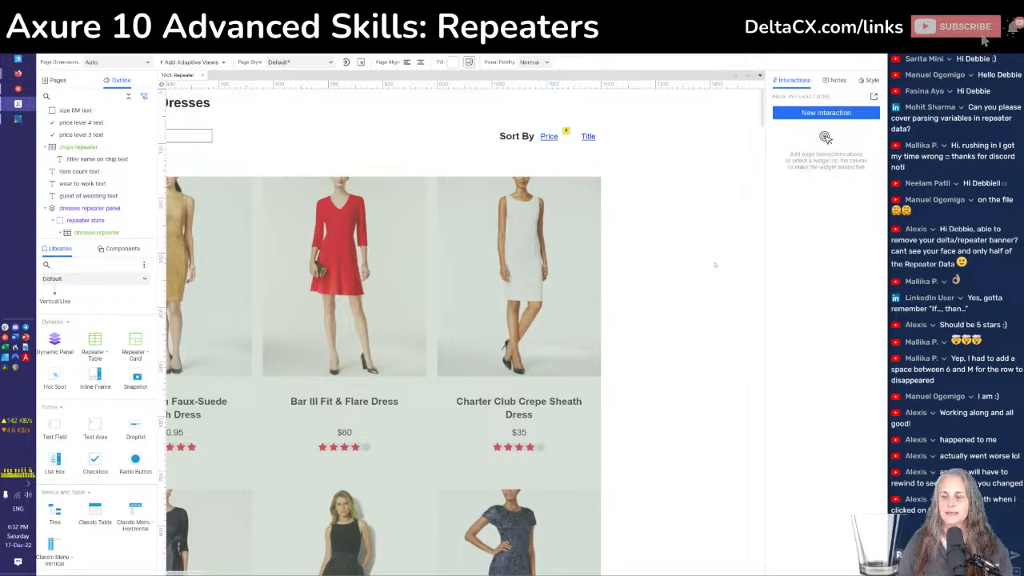
key(alt+Tab)
key(alt+Tab)
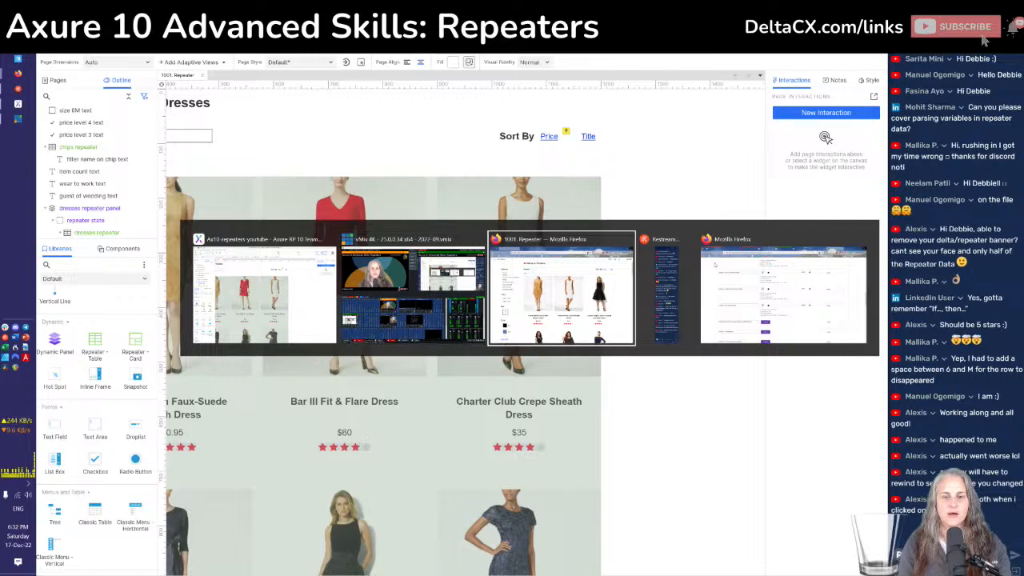
key(F5)
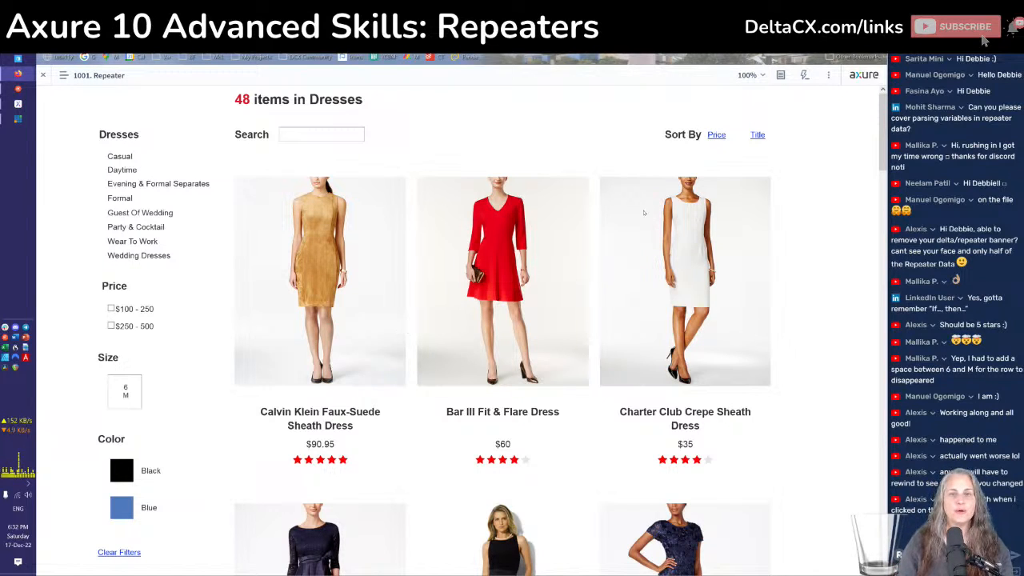
click(717, 135)
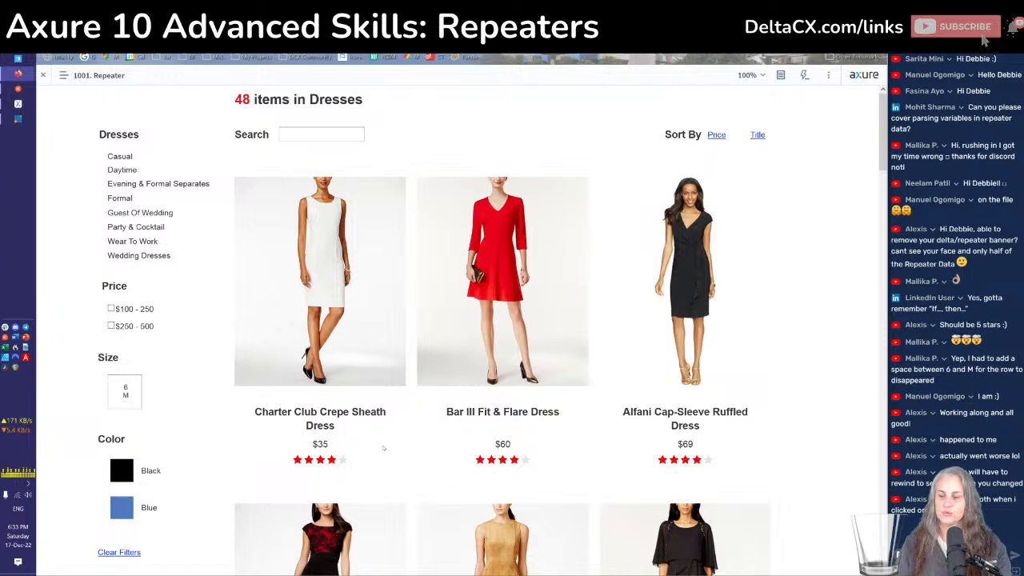
Switch back to Axure RP and add Set Selected/Checked for This Widget to true in the Price label's Click or Tap event
key(alt+Tab)
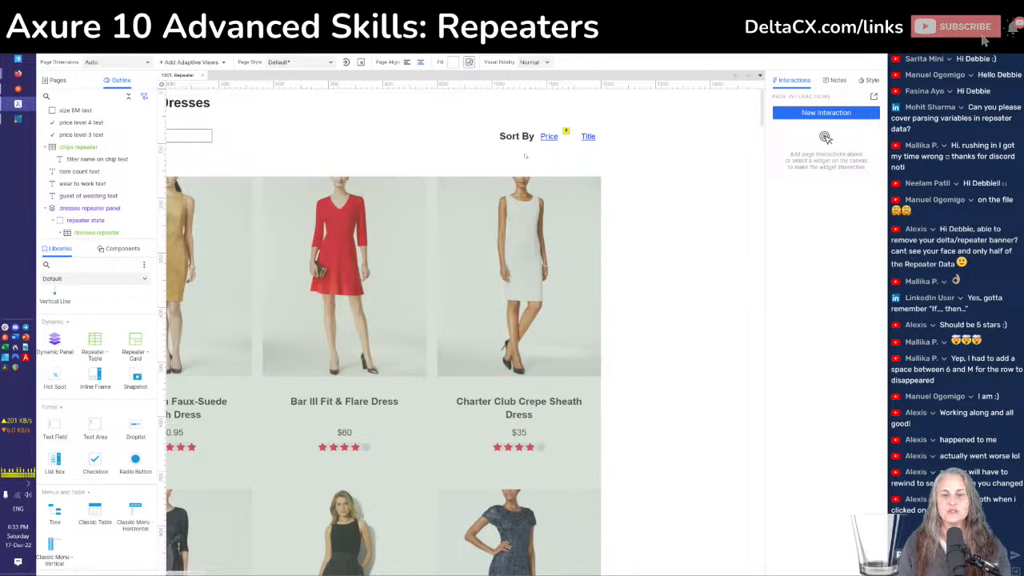
click(548, 137)
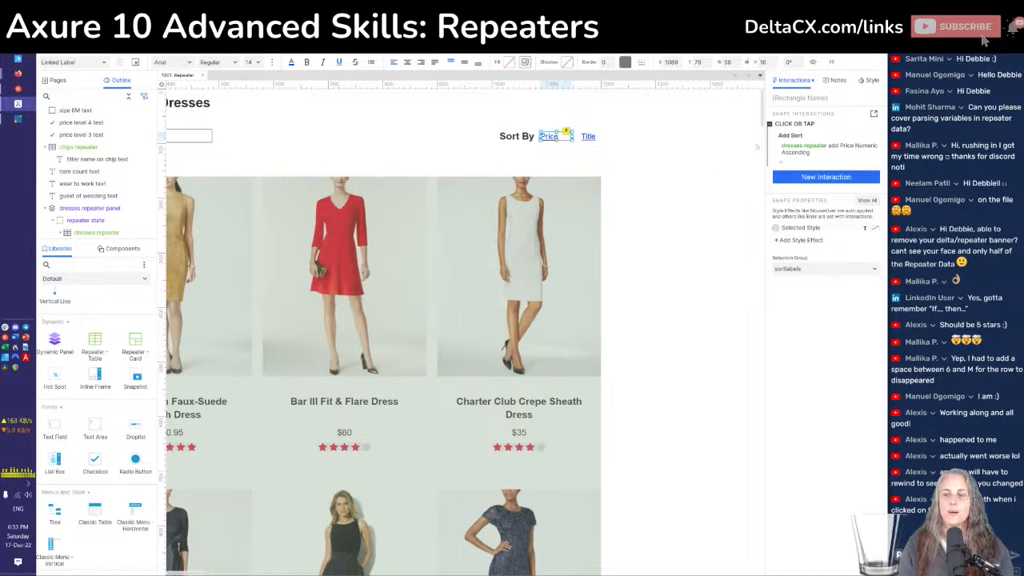
click(809, 125)
double_click(810, 125)
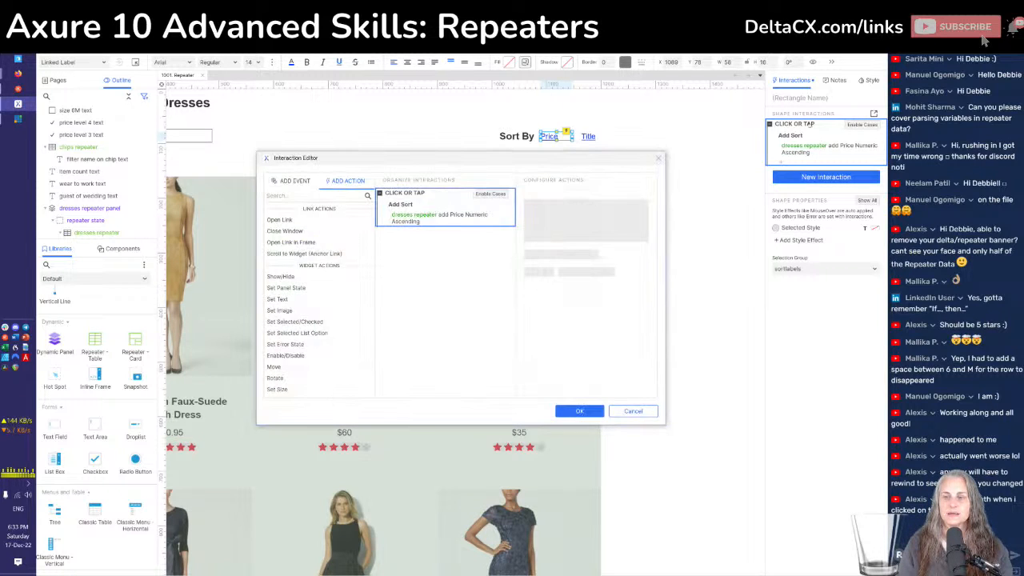
click(288, 323)
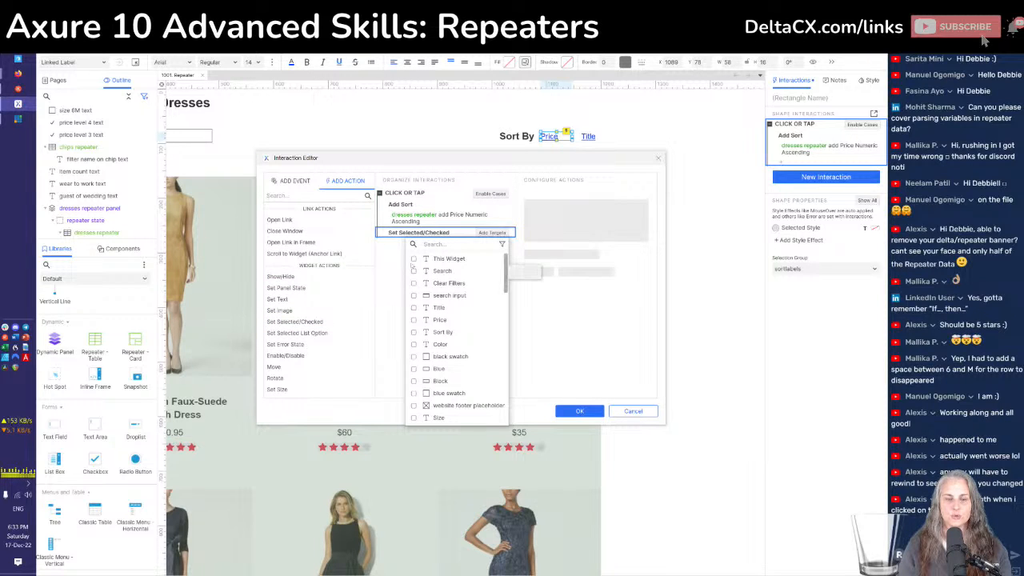
click(414, 258)
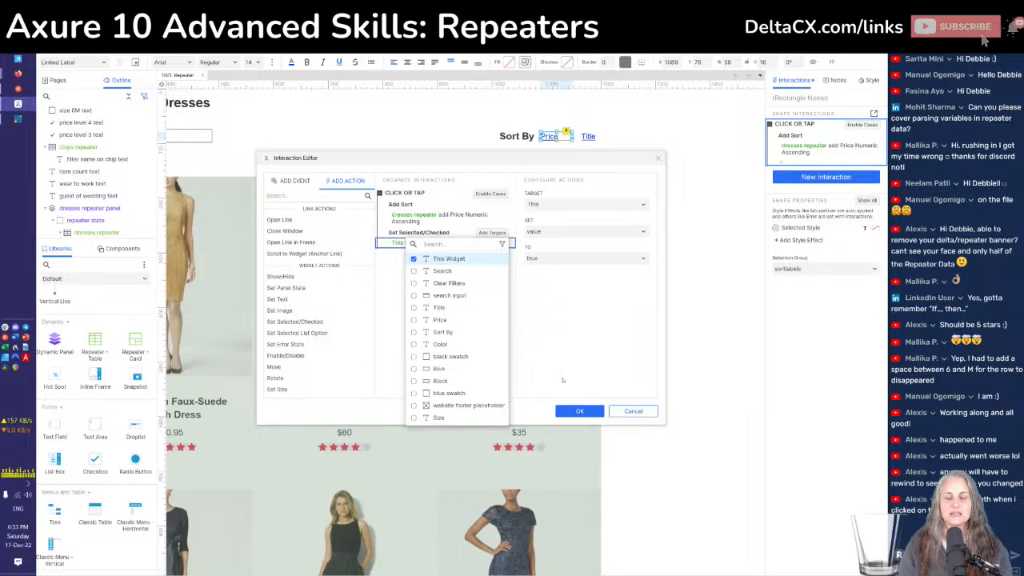
click(581, 409)
click(581, 409)
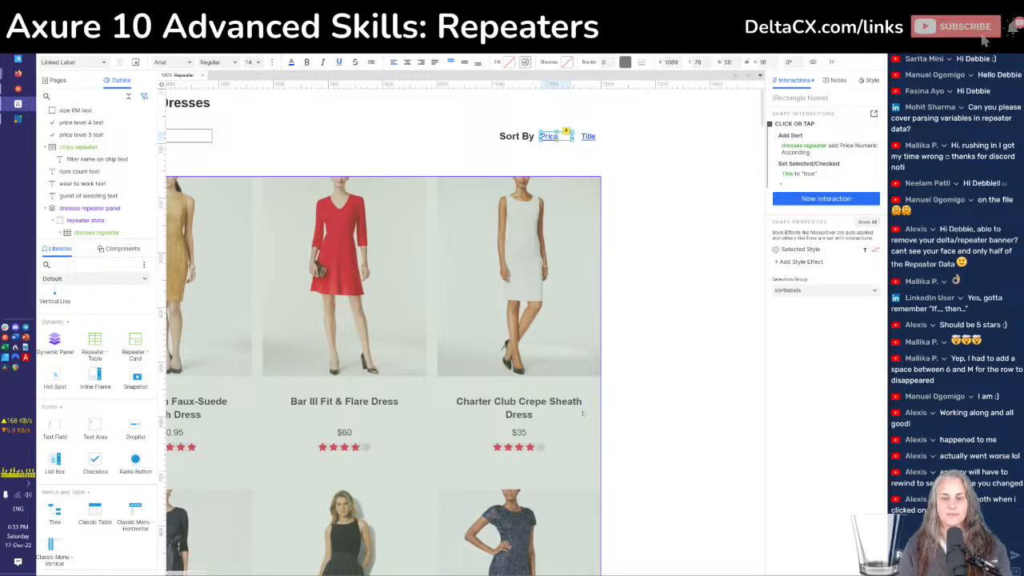
Preview the prototype in Firefox and apply the Price sort to check the label's selected style
key(ctrl+period)
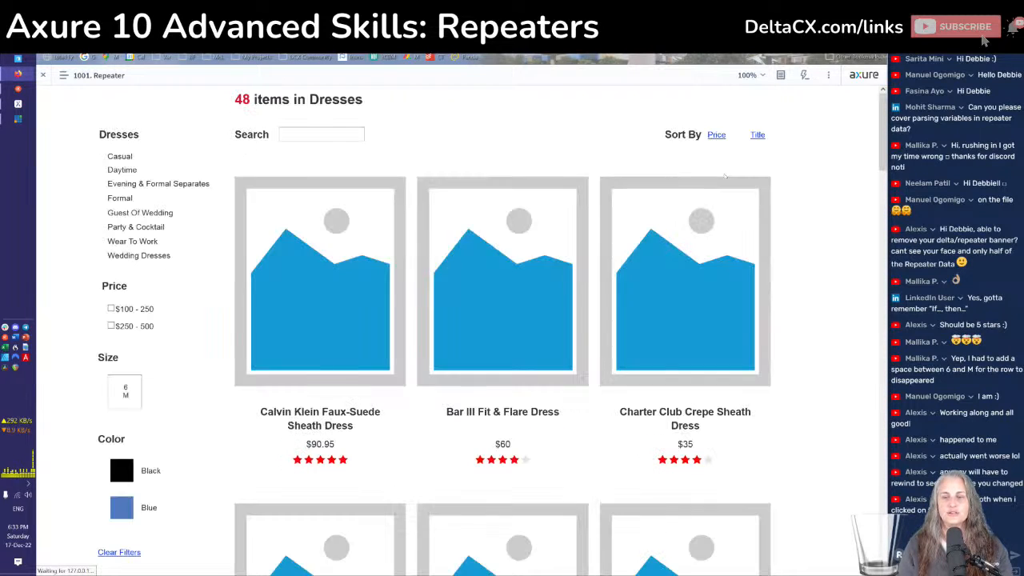
click(718, 136)
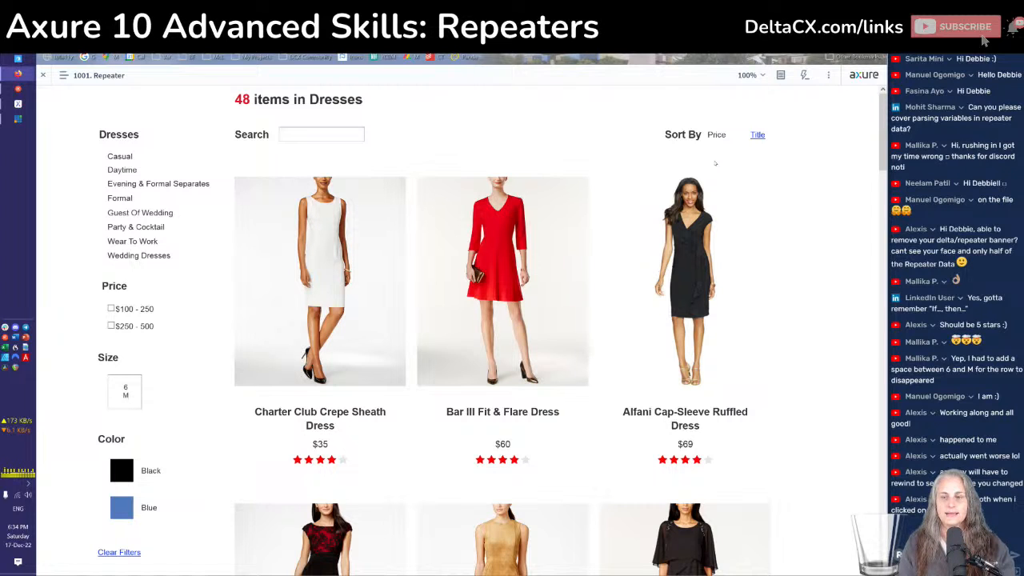
Return to Axure RP and narrow the Title sort label to about 36 px wide
key(alt+Tab)
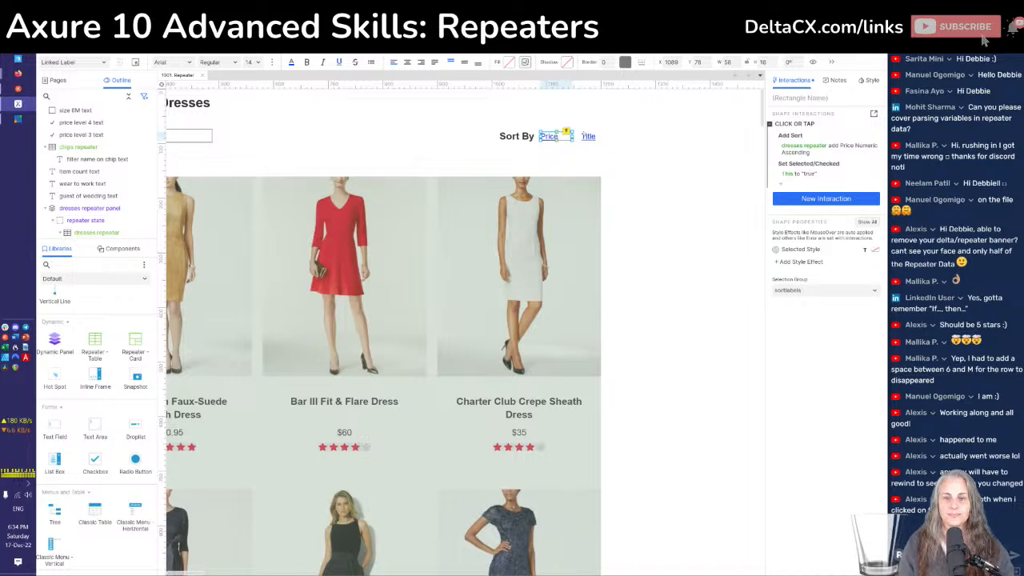
click(589, 136)
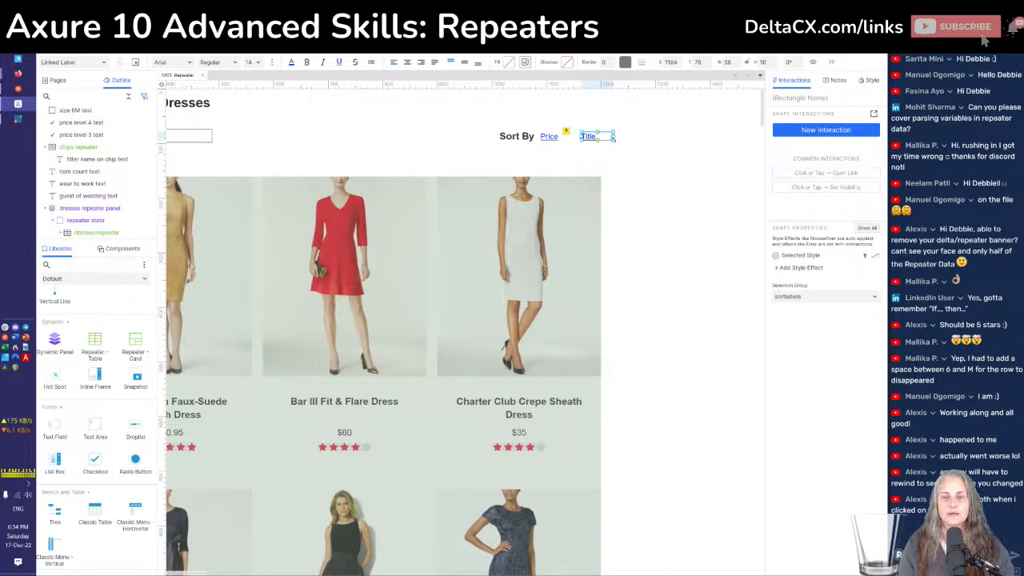
drag(614, 137, 601, 138)
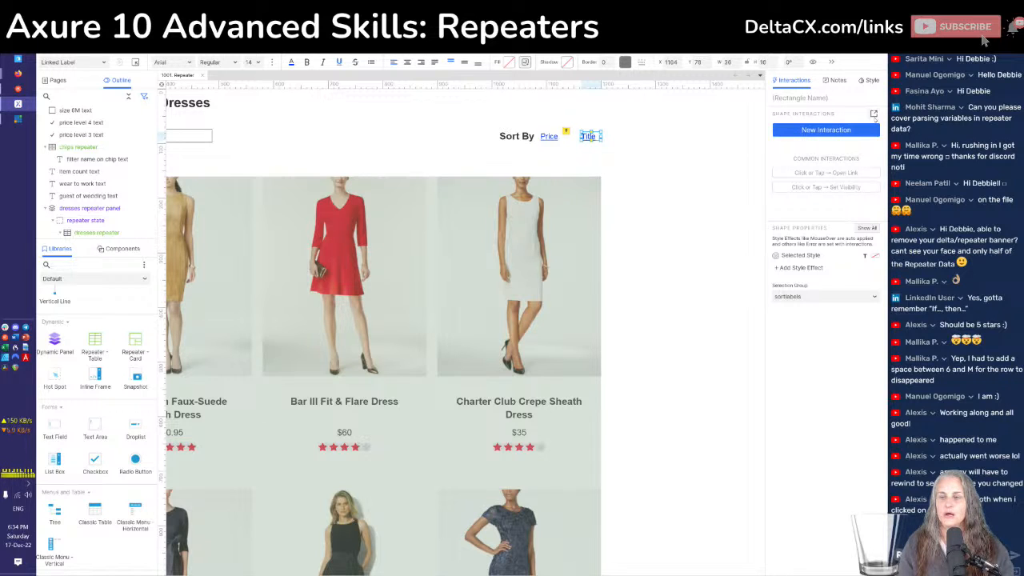
Add an Add Sort action to the Title label's Click or Tap event: dresses repeater, Title column, Alphanumeric type, Ascending order
click(873, 113)
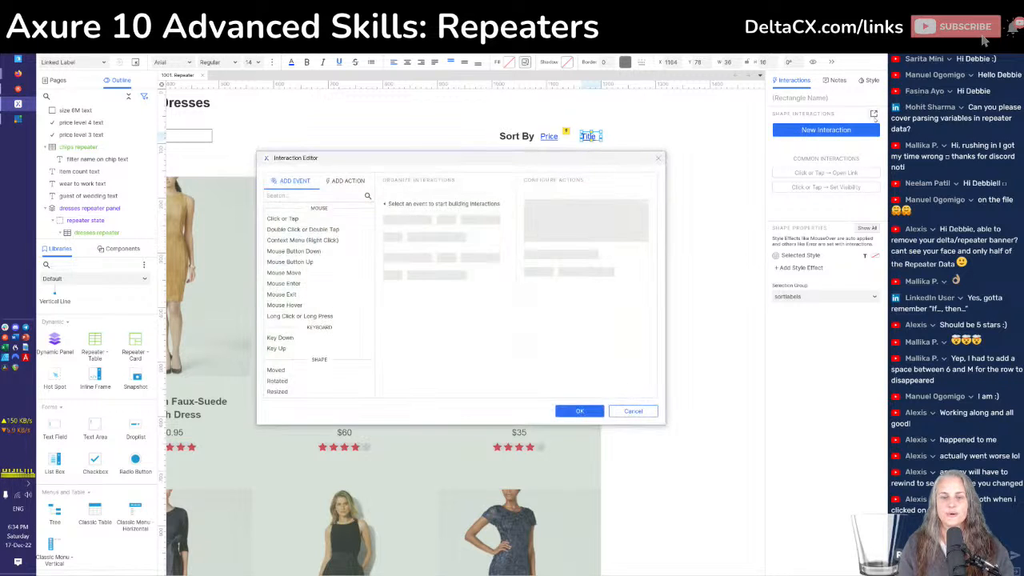
click(288, 218)
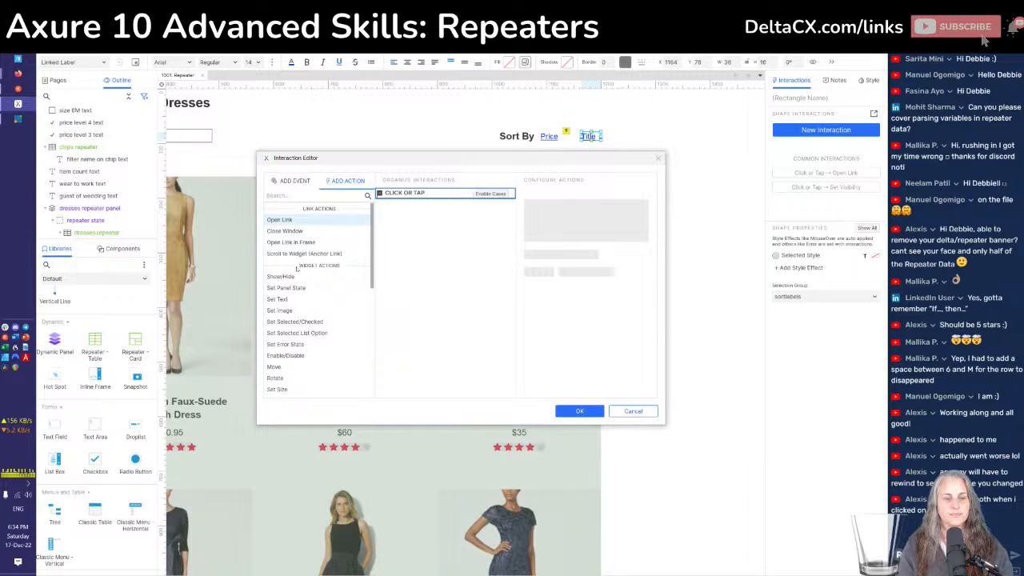
scroll(296, 269, down, 5)
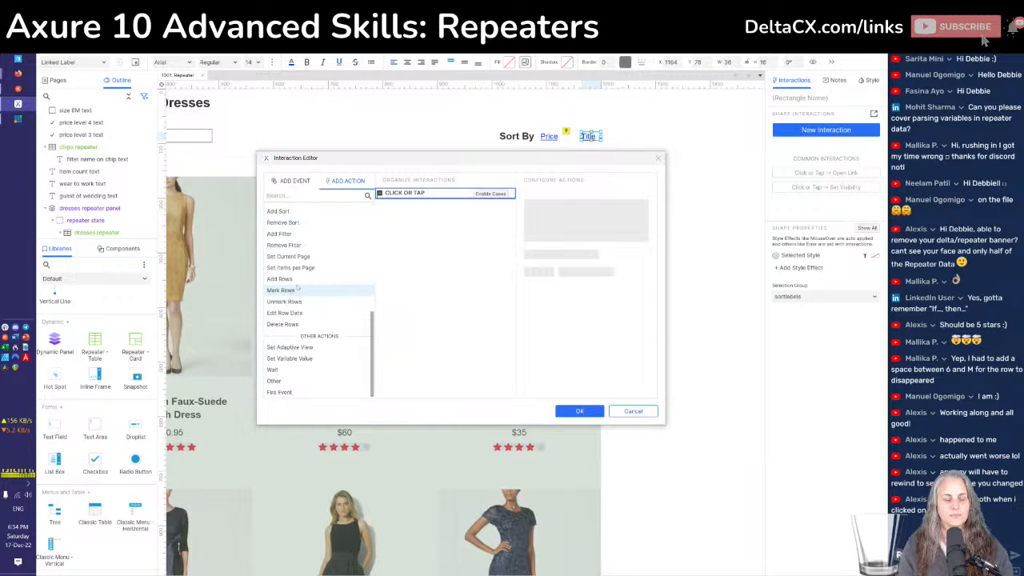
click(279, 212)
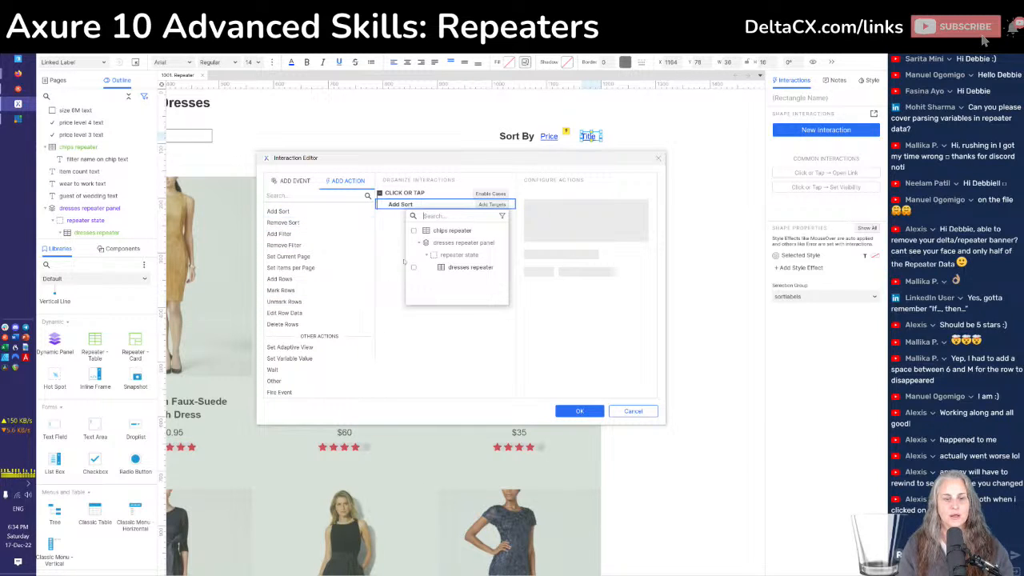
click(454, 268)
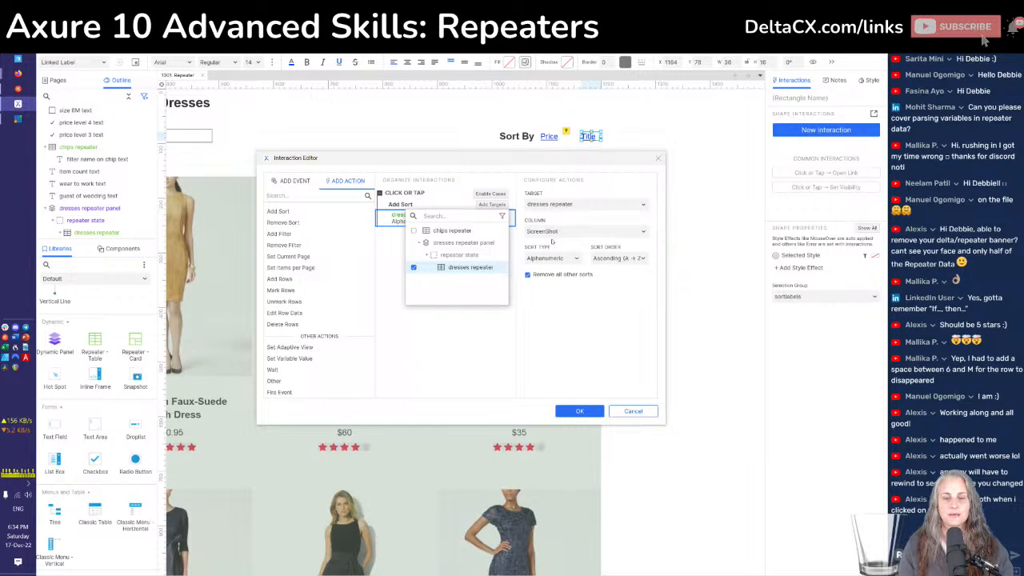
click(561, 239)
click(562, 238)
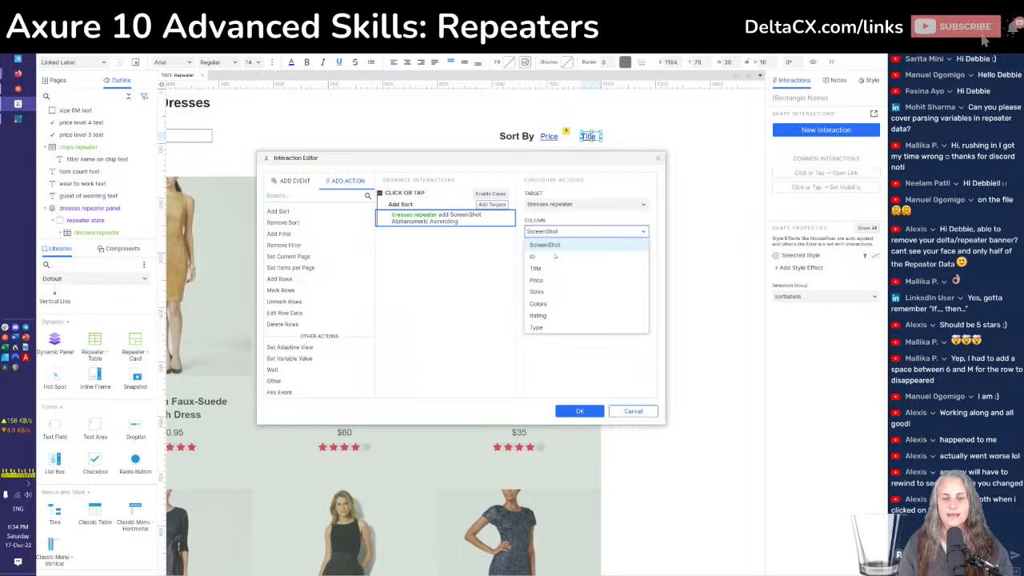
click(544, 268)
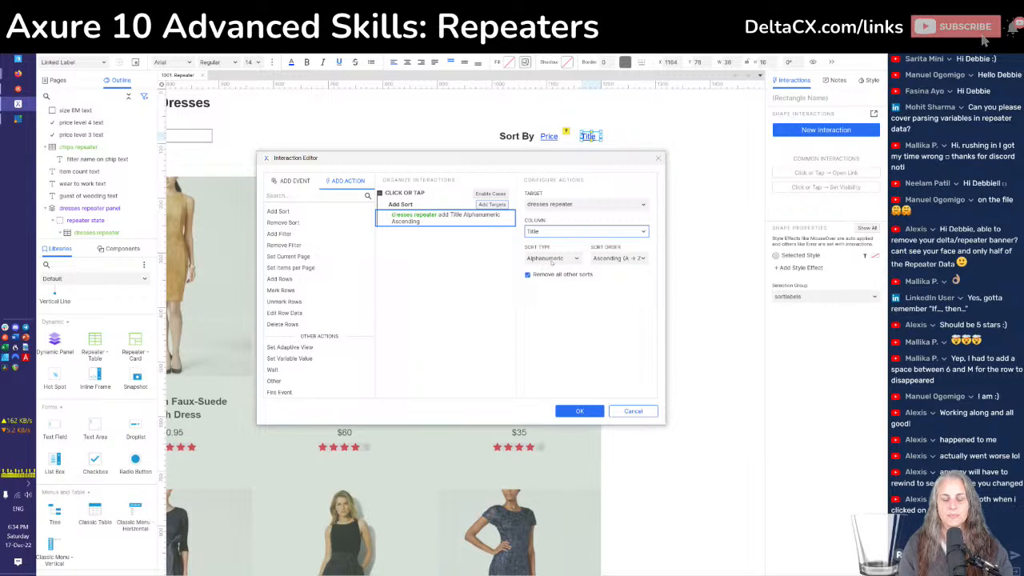
click(576, 261)
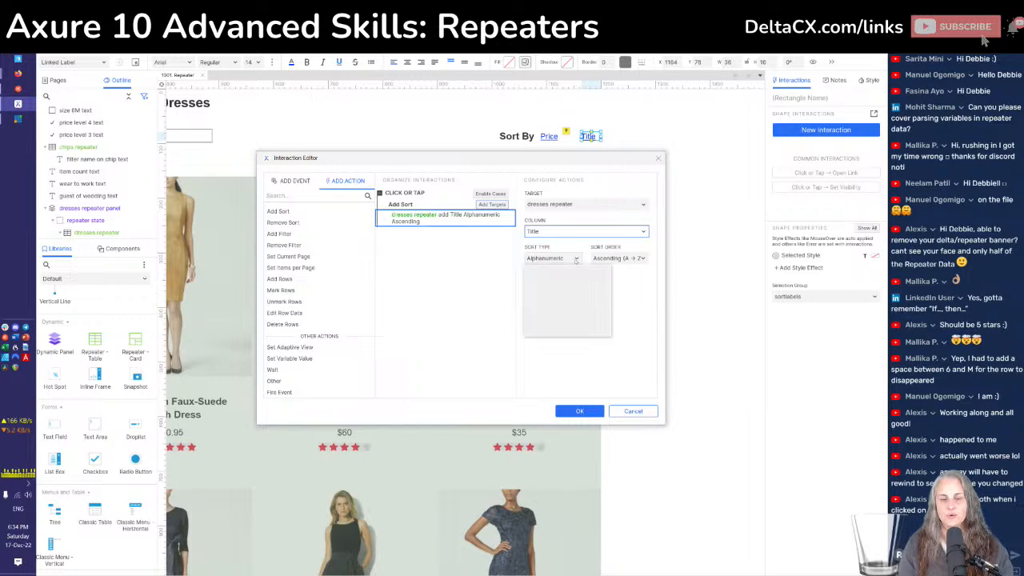
click(576, 261)
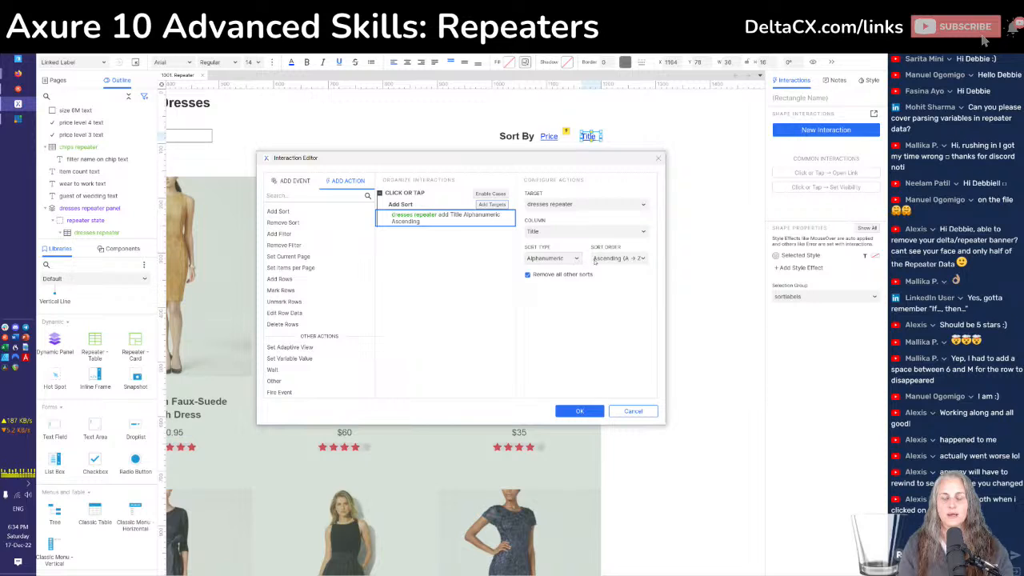
click(573, 259)
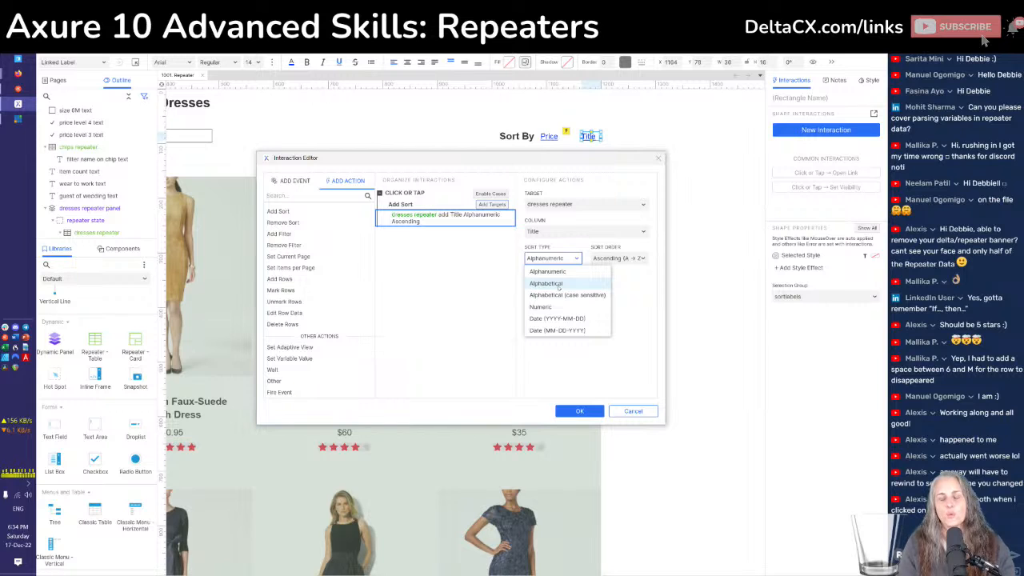
click(621, 286)
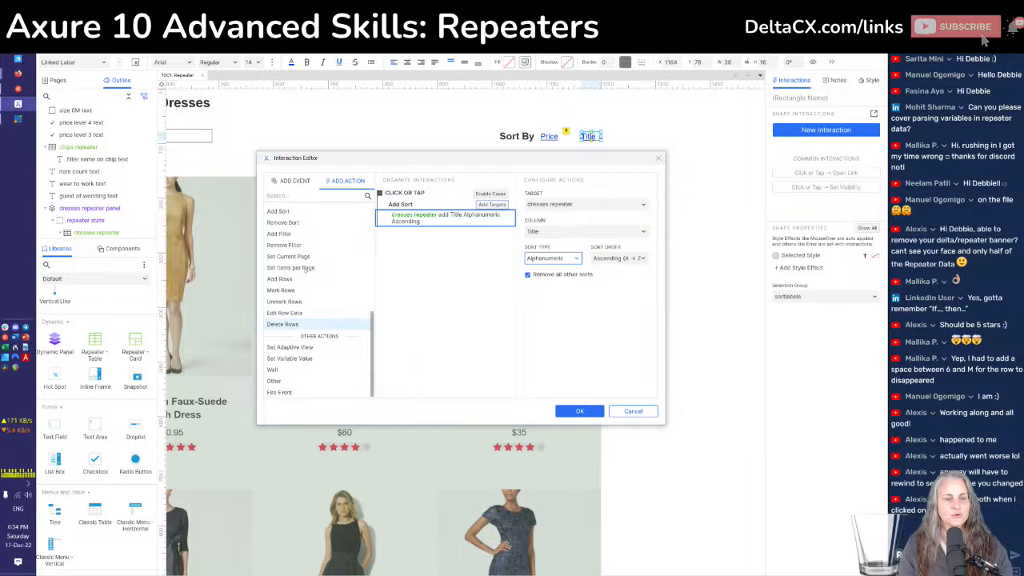
Add Set Selected/Checked for This Widget to true in the Title label's Click or Tap event and accept the interaction
scroll(336, 242, up, 5)
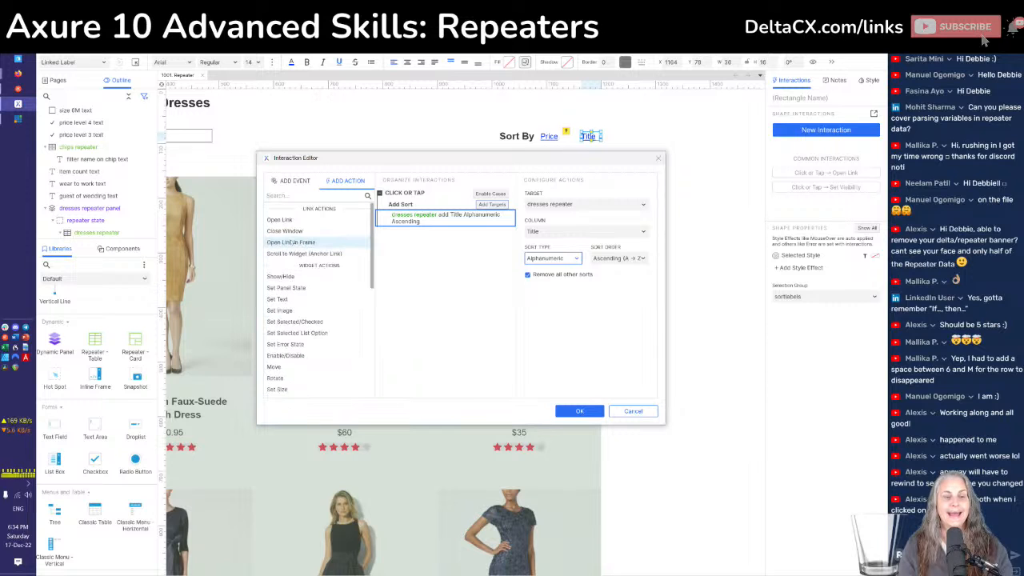
click(288, 323)
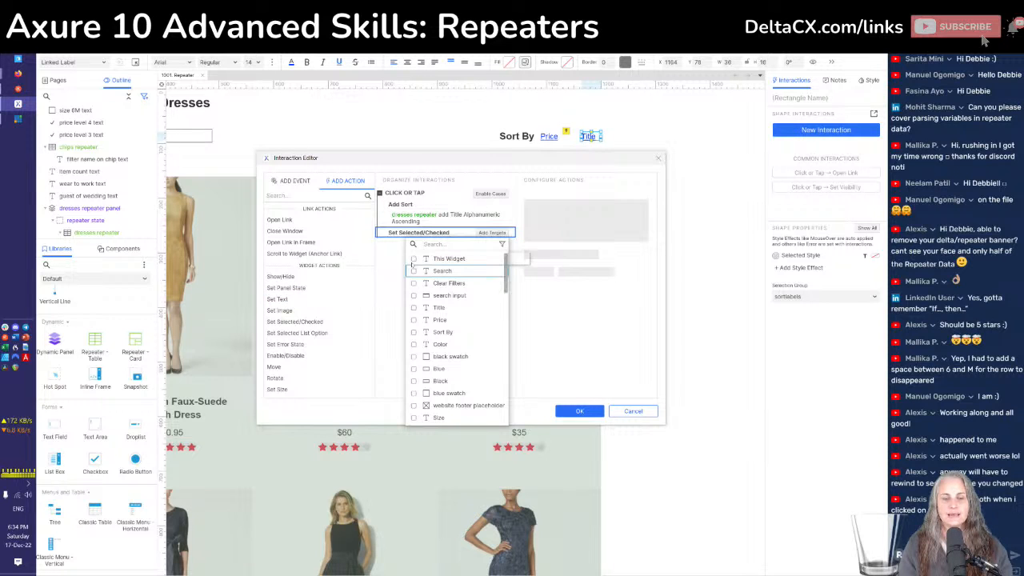
click(413, 259)
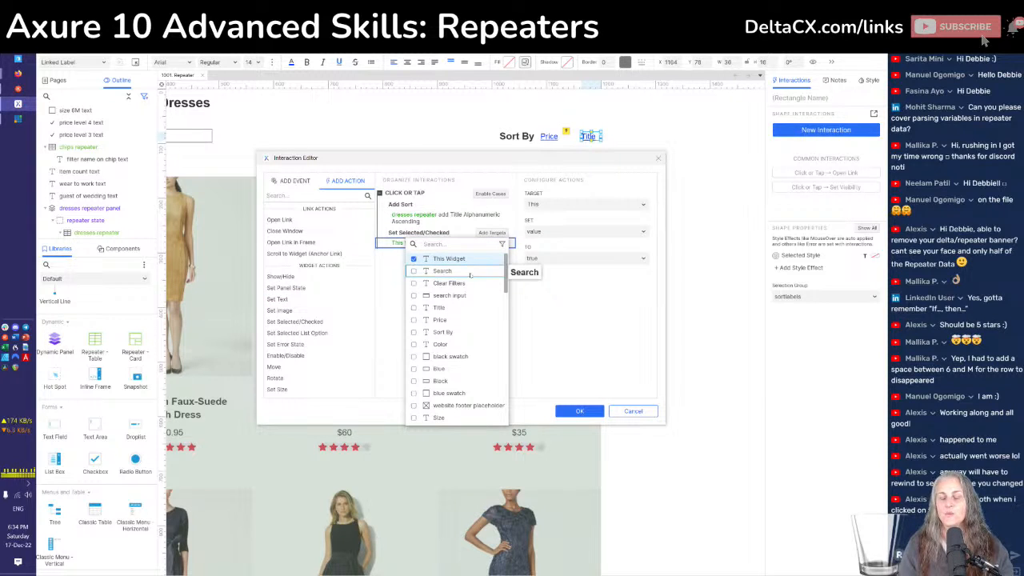
click(534, 302)
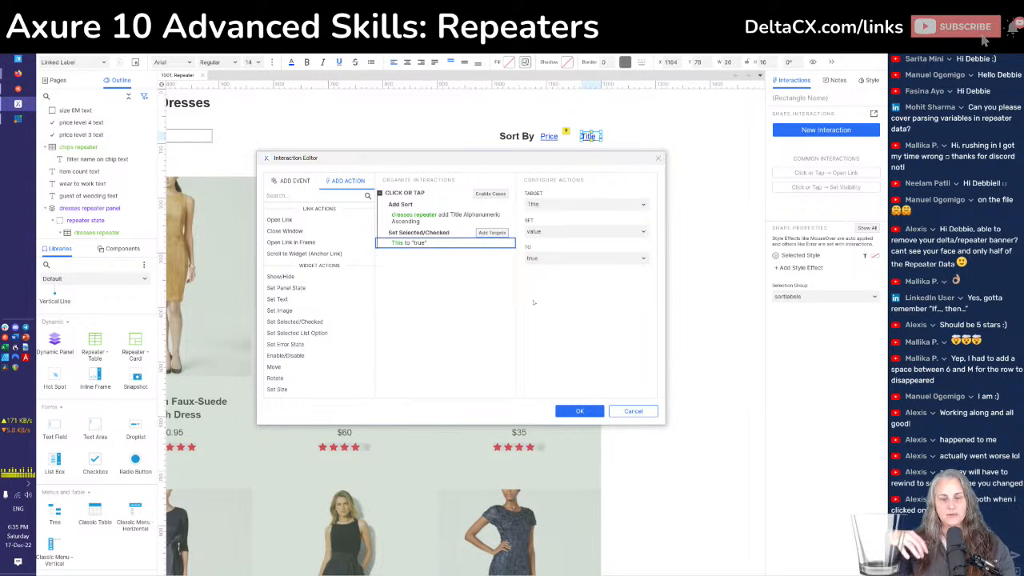
click(563, 412)
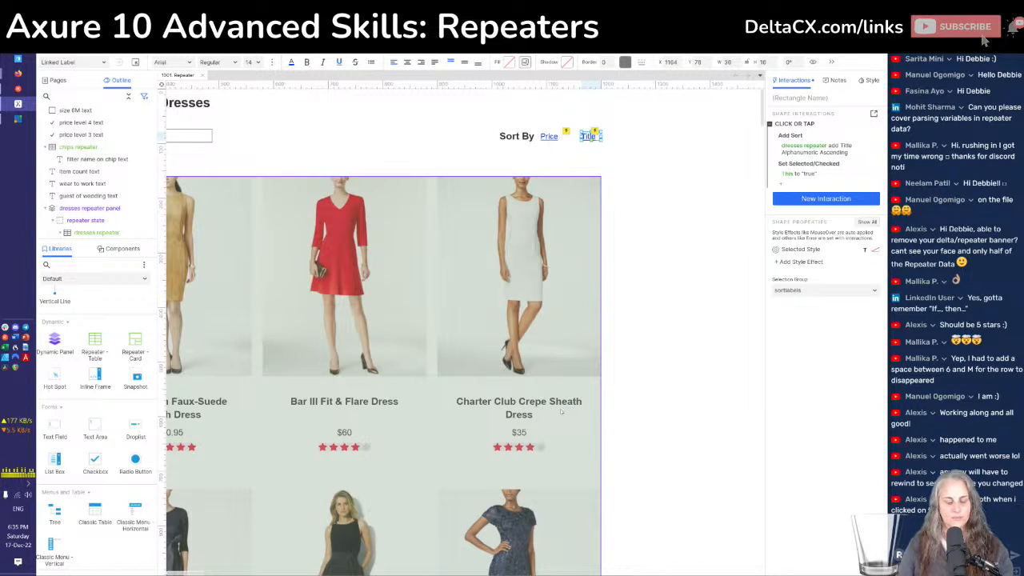
Switch to the Firefox preview, reload it, and alternate between the Title and Price sorts to check order and label styles
key(alt+Tab)
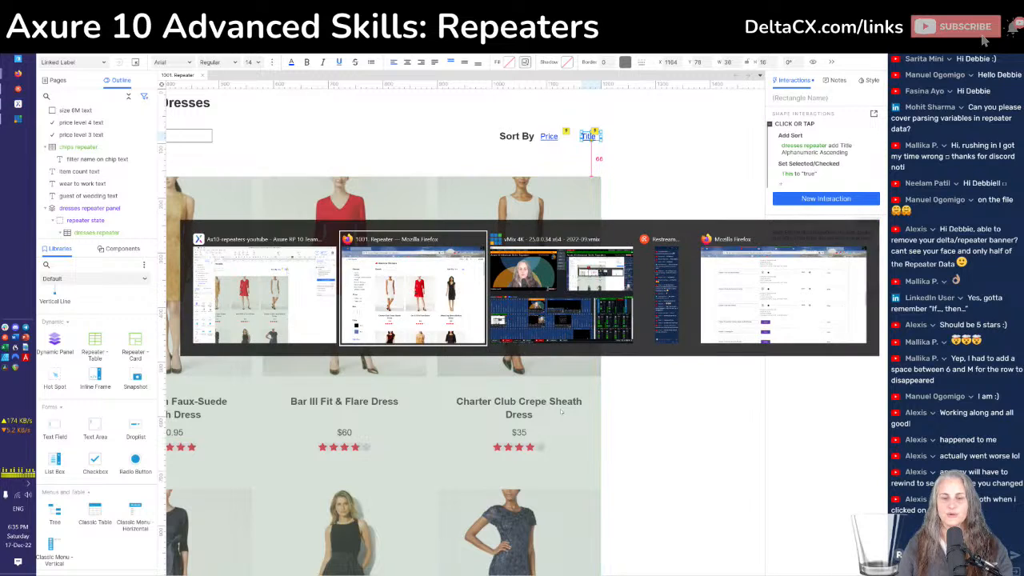
key(F5)
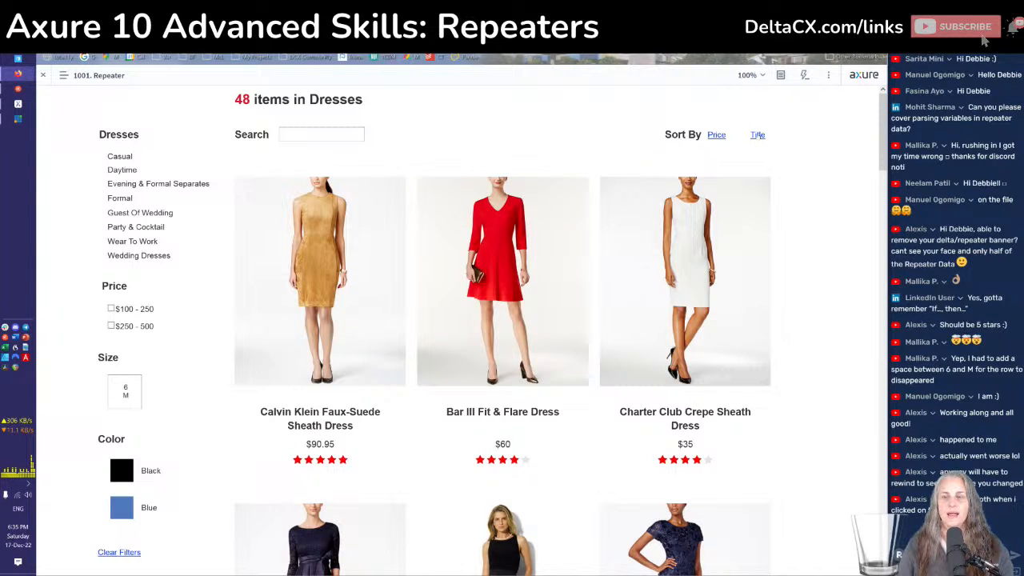
click(756, 134)
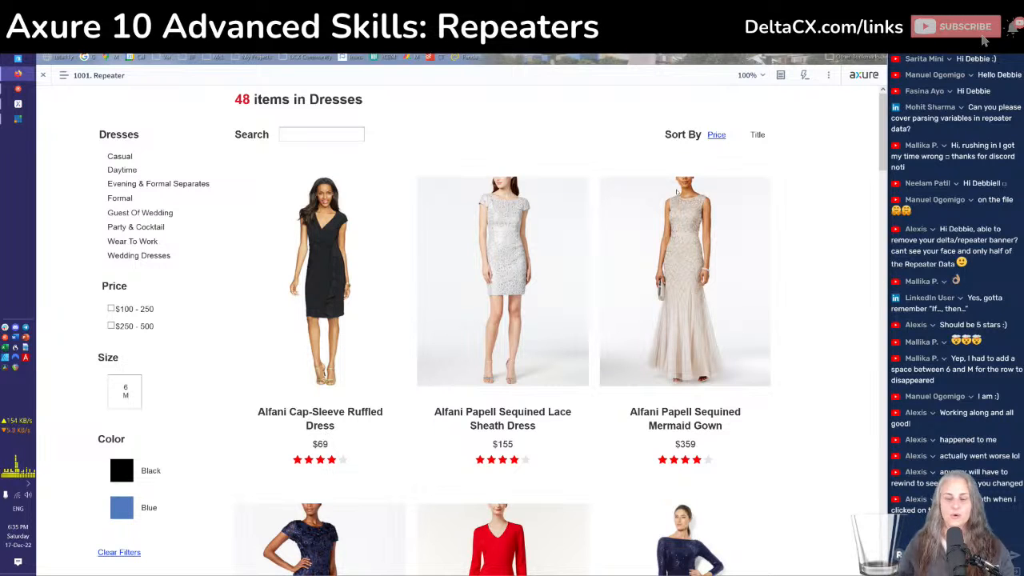
click(714, 136)
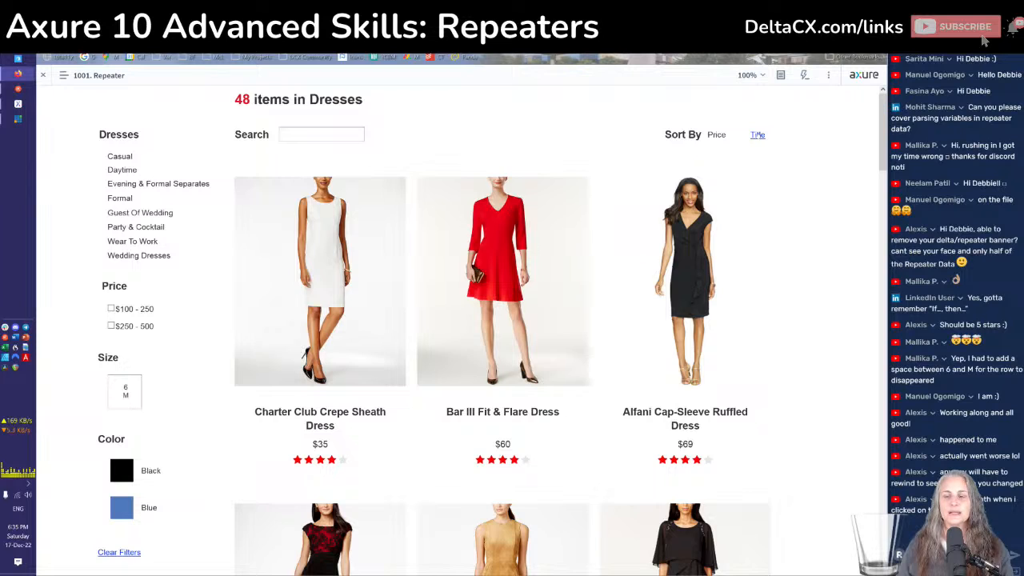
click(758, 134)
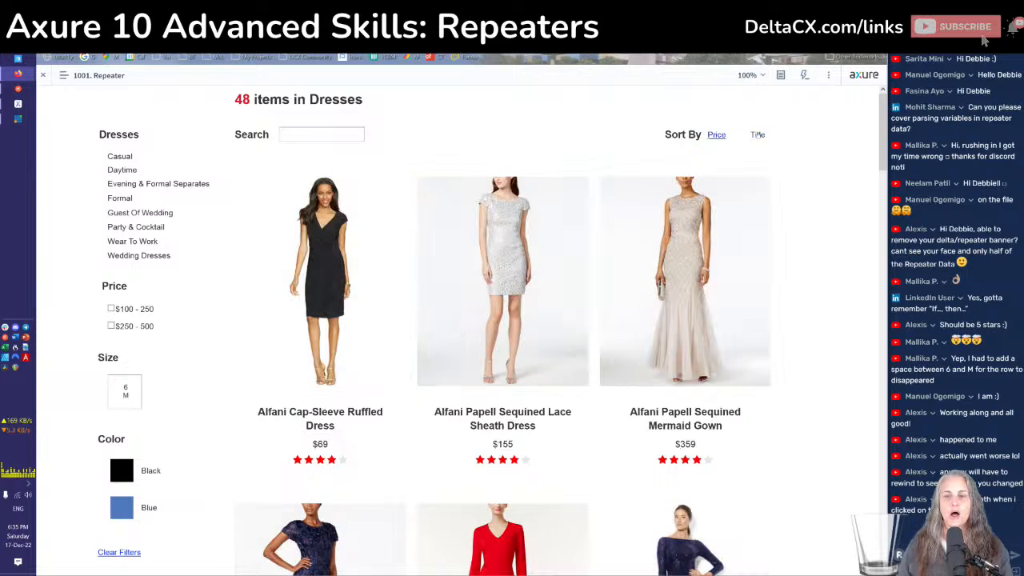
click(714, 135)
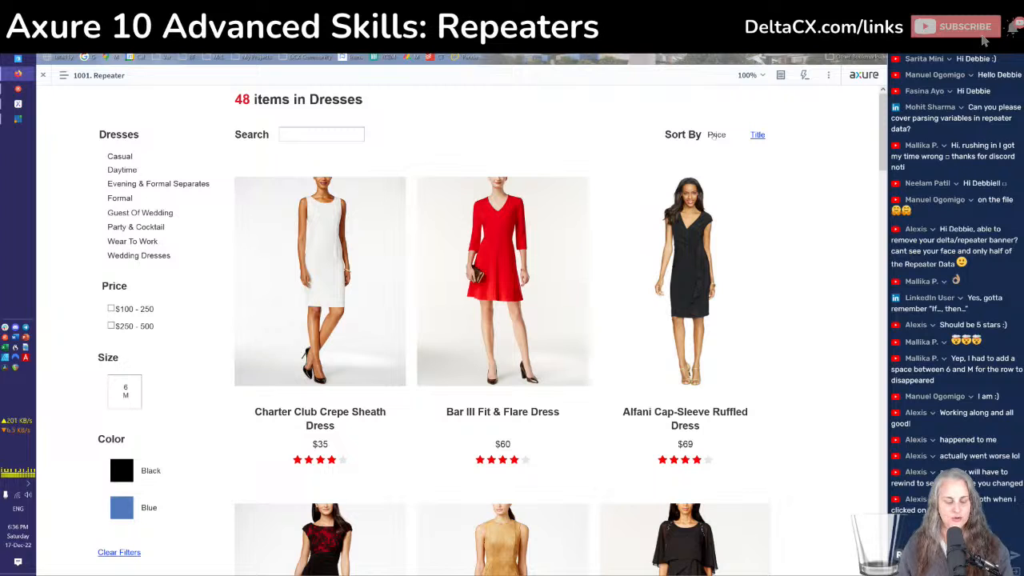
Return to Axure RP and examine the whole page layout, selecting the website footer placeholder and the dresses repeater panel in turn
key(alt+Tab)
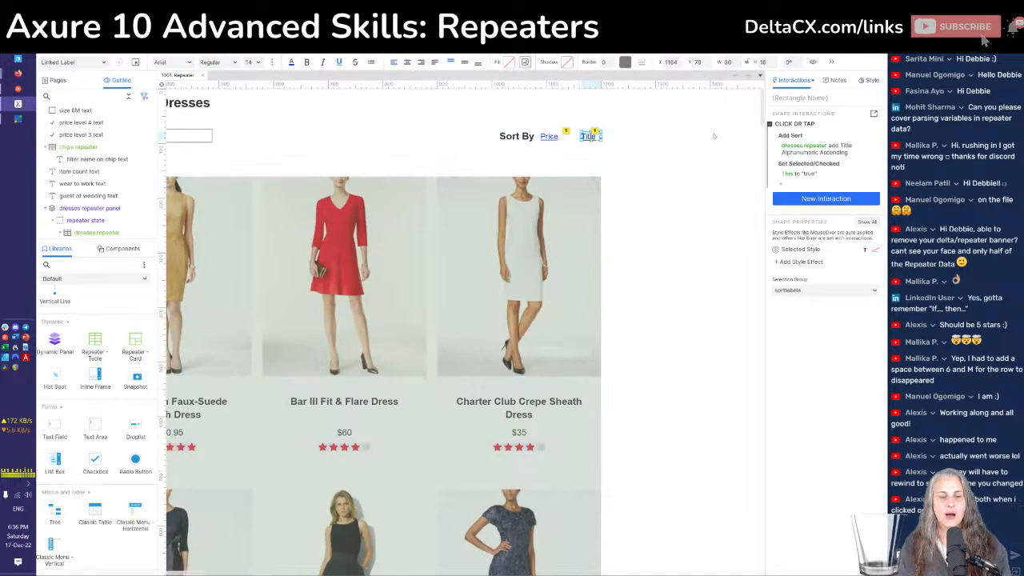
scroll(612, 188, left, 5)
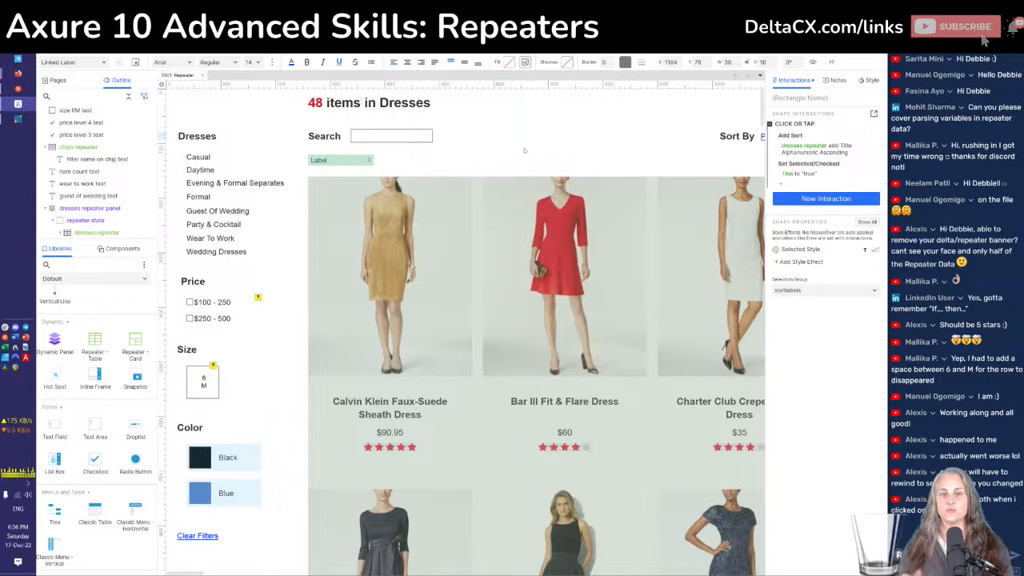
scroll(524, 150, down, 4)
scroll(525, 151, down, 5)
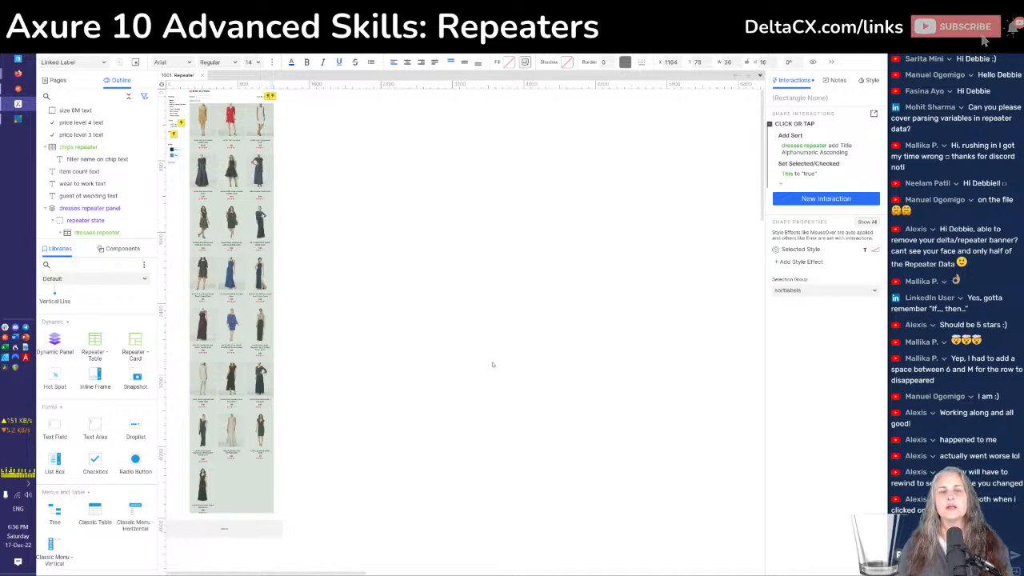
click(199, 530)
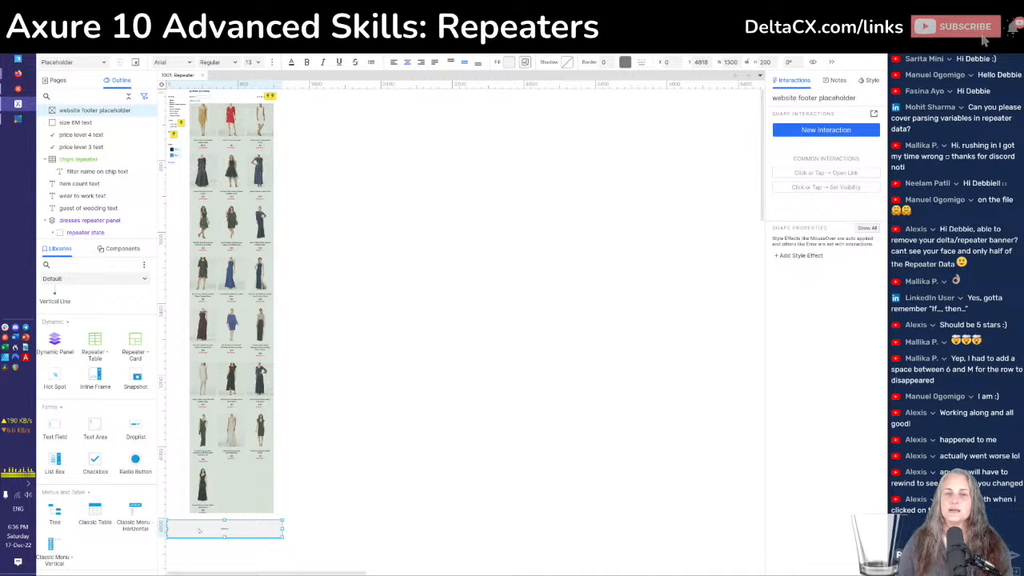
click(233, 439)
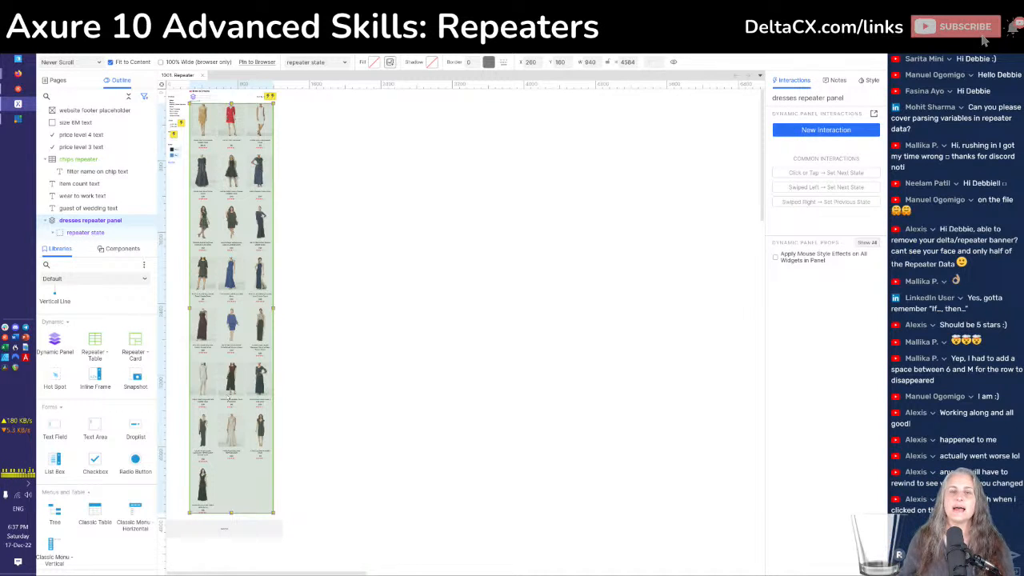
Open the dresses repeater inside its panel, review its available interaction events, and go back to the page without changing anything
double_click(227, 396)
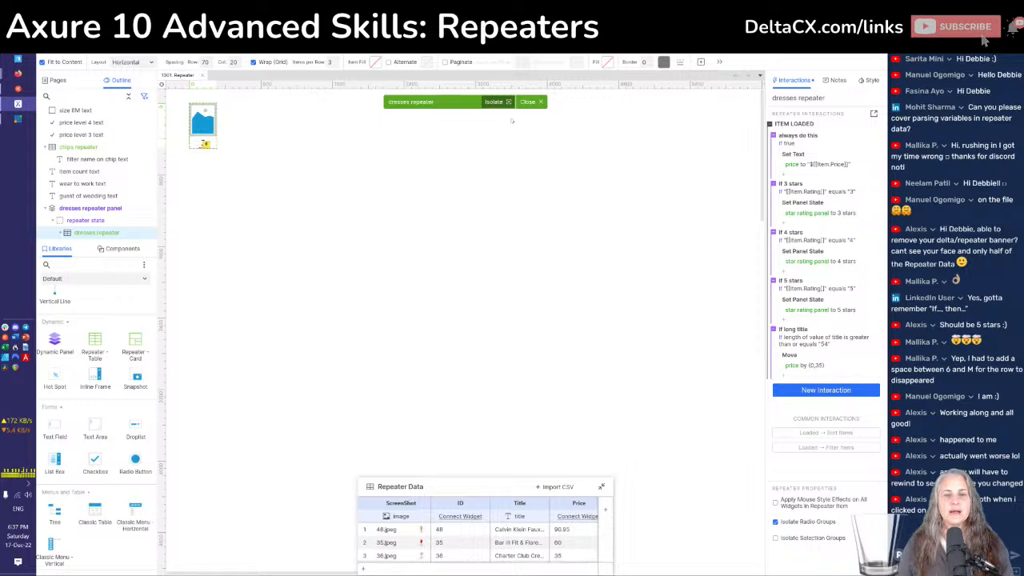
click(528, 101)
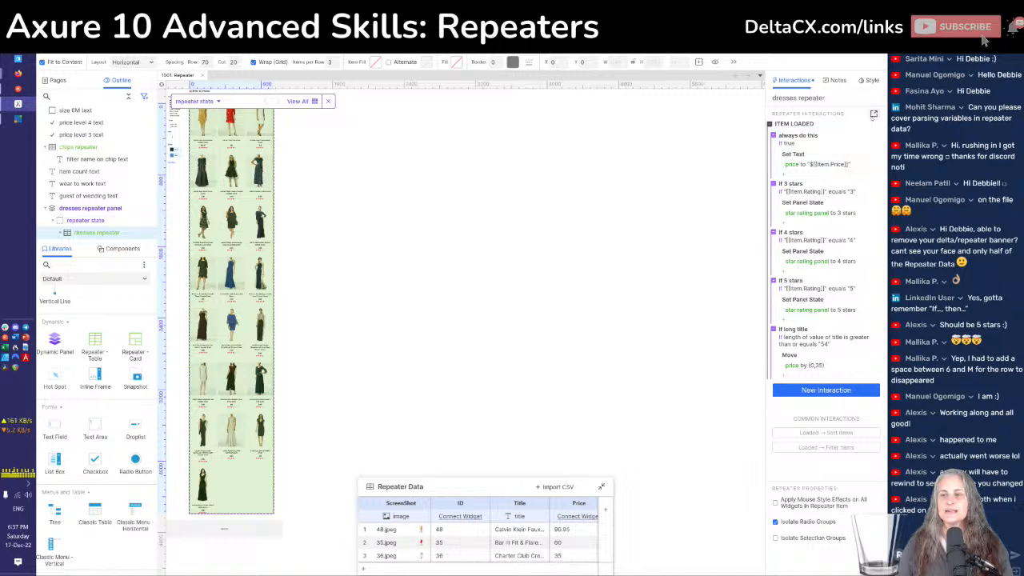
click(874, 115)
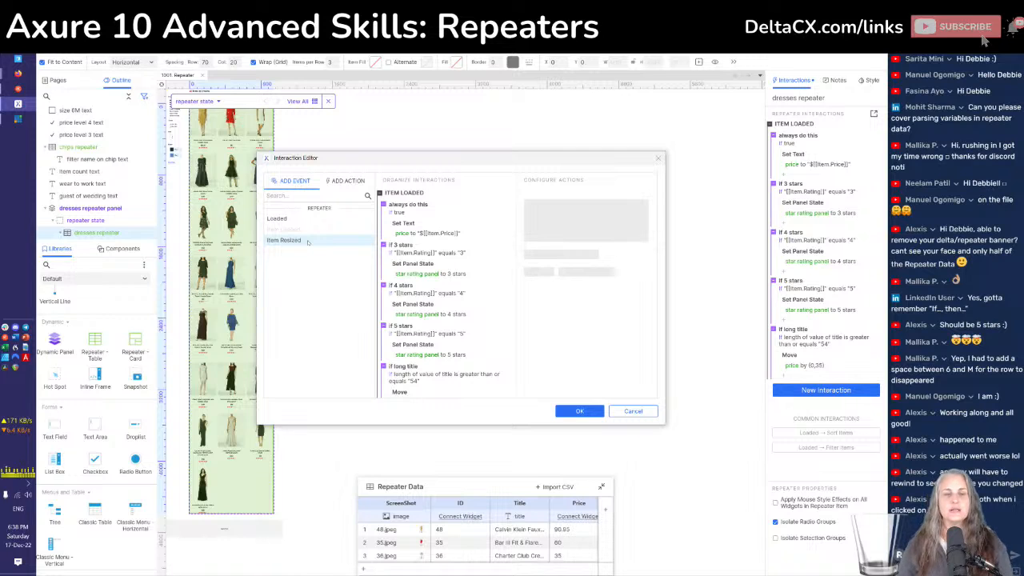
click(625, 411)
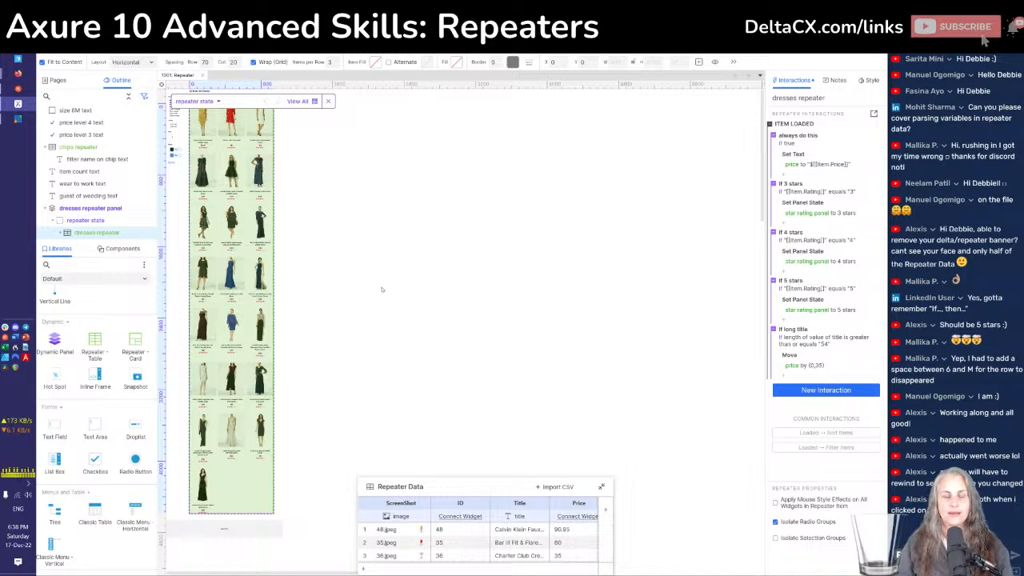
click(328, 102)
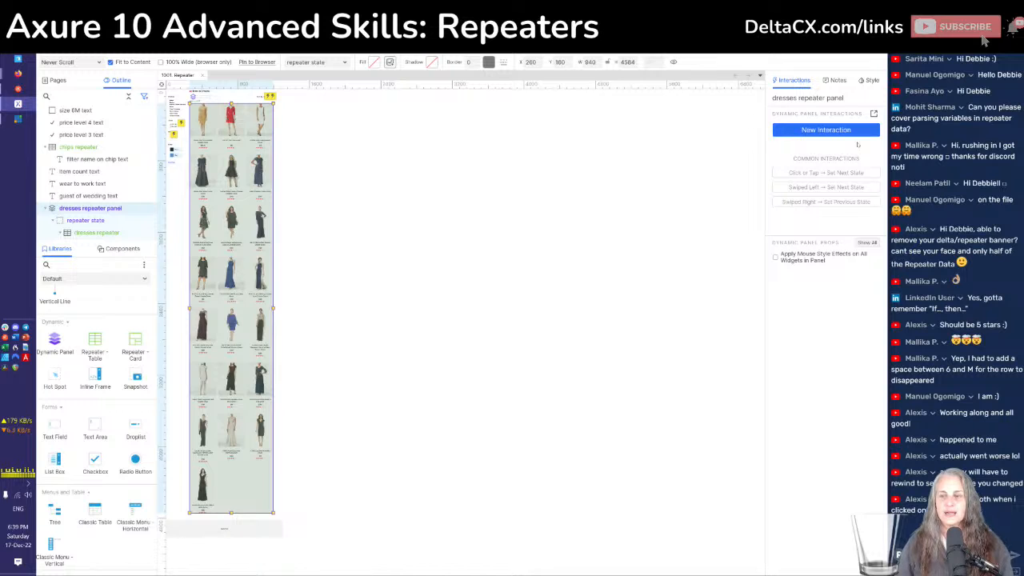
Add a Resized event to the dresses repeater panel with a Move action targeting the website footer placeholder
click(873, 113)
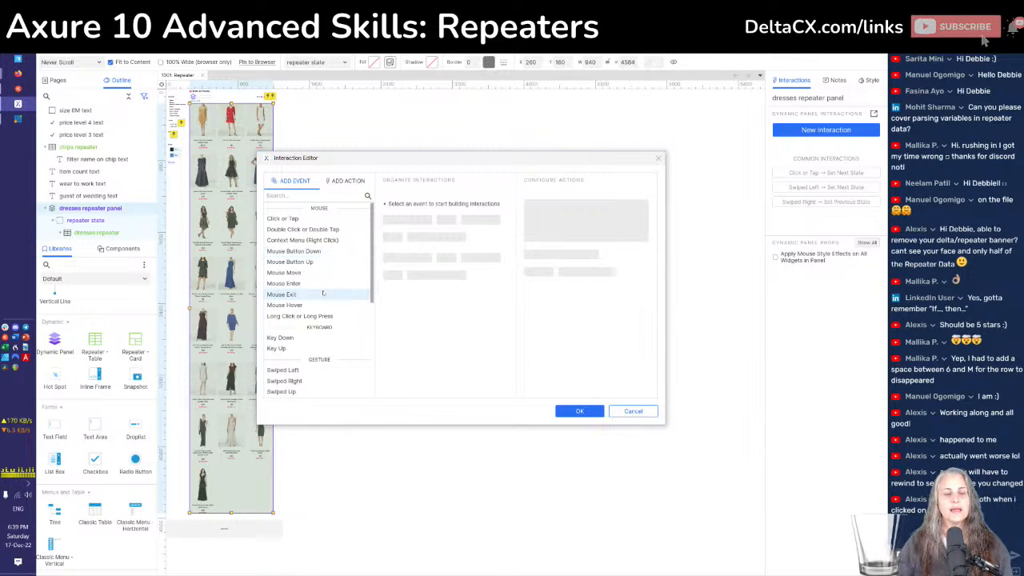
scroll(347, 332, down, 5)
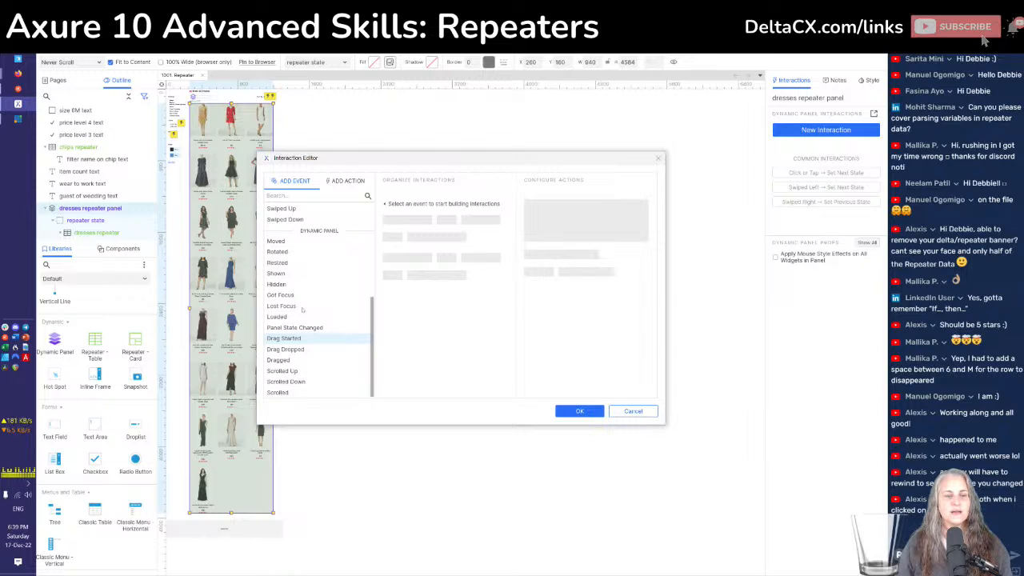
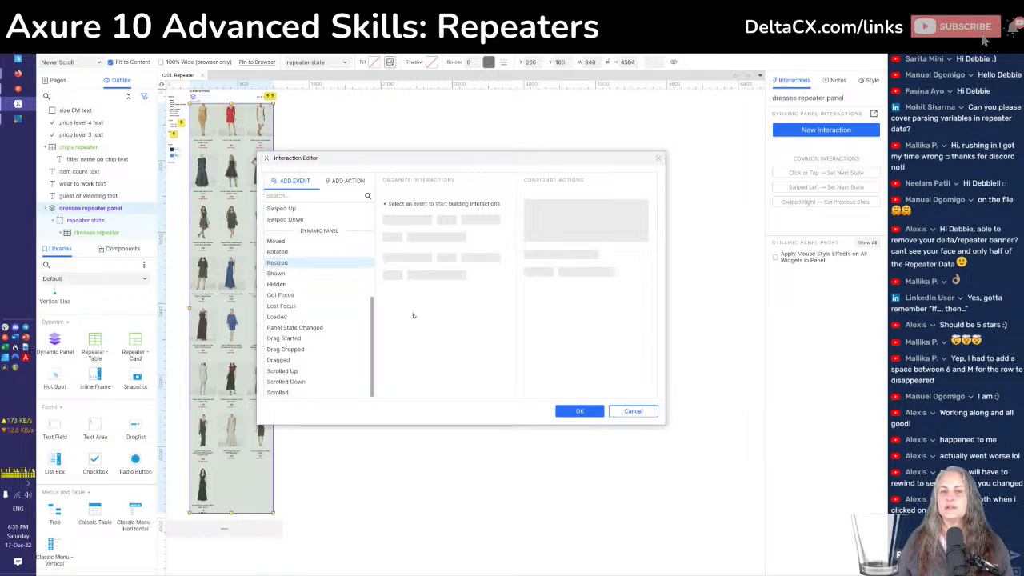
click(281, 263)
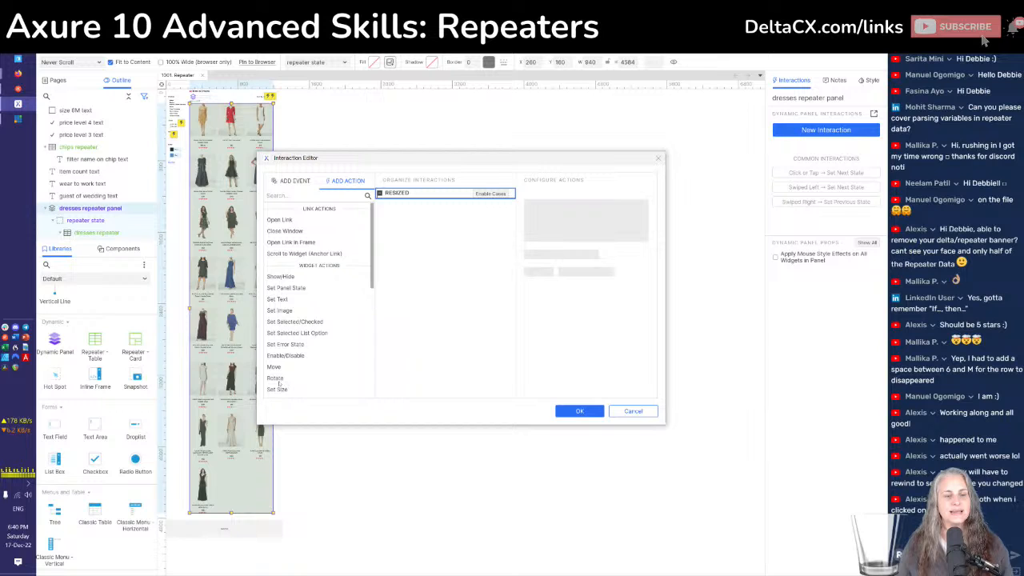
click(273, 366)
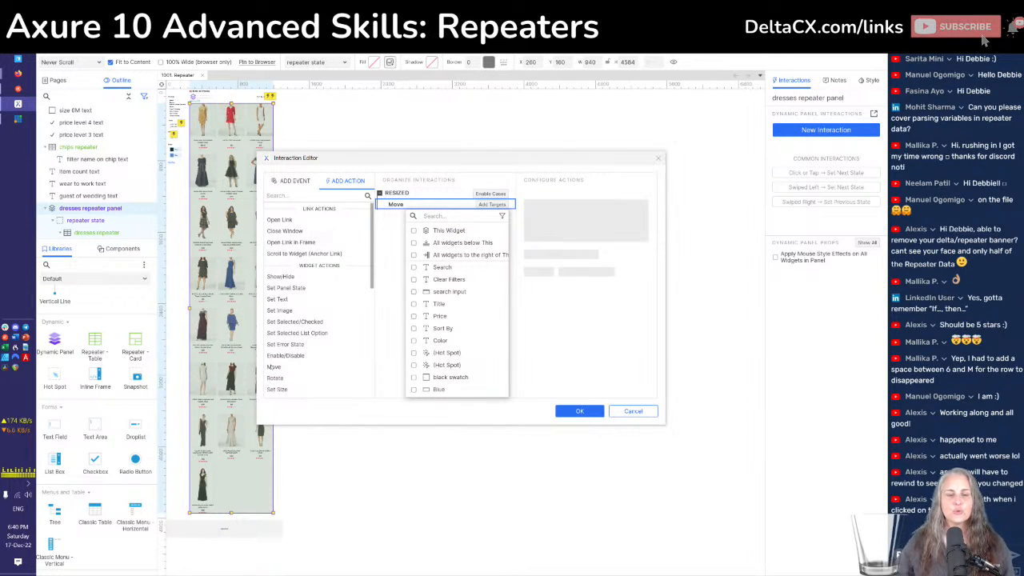
text(place)
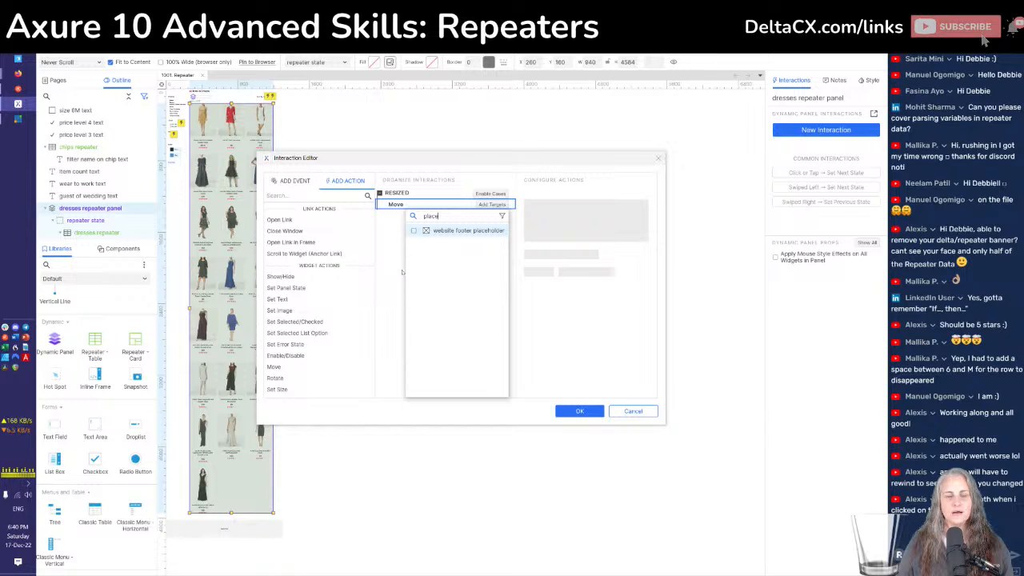
click(415, 231)
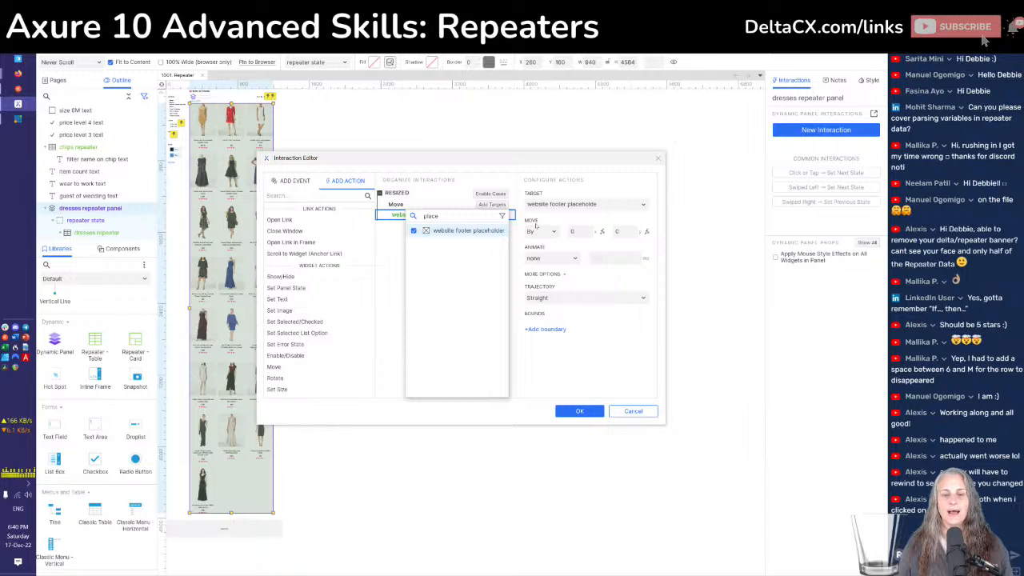
click(544, 221)
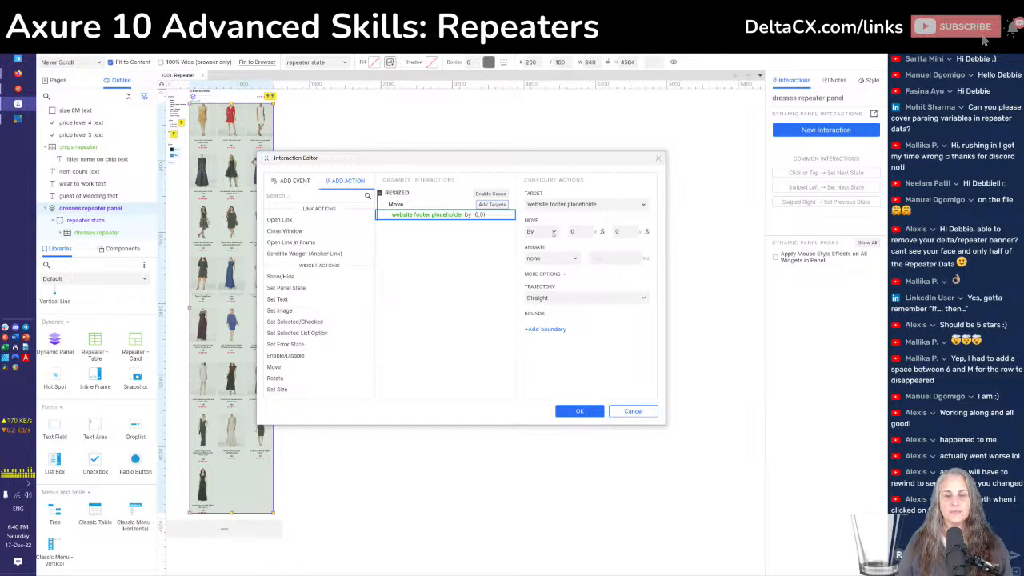
Change the footer's Move type to To and set its x coordinate to [[This.x]]
click(553, 233)
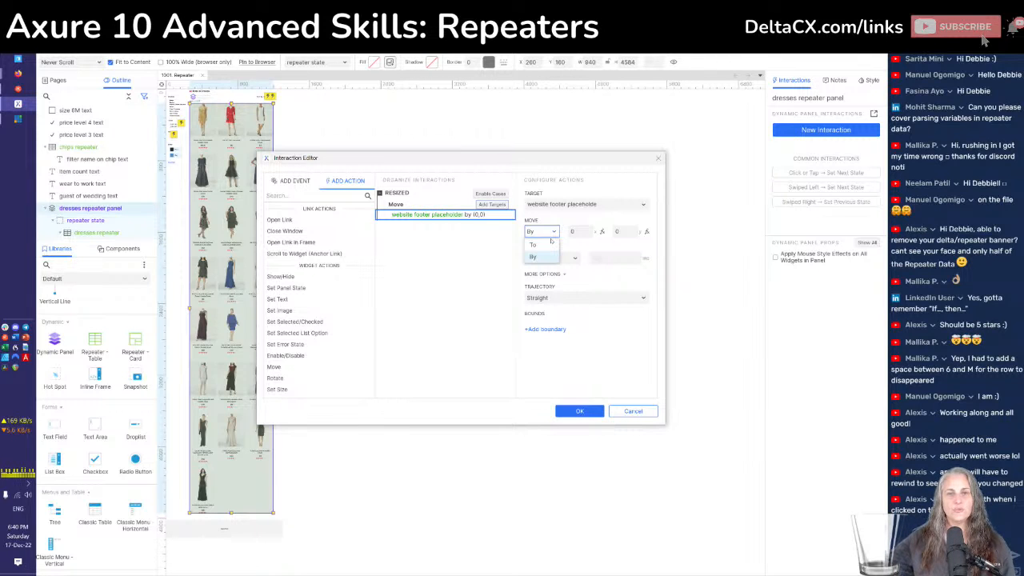
click(544, 244)
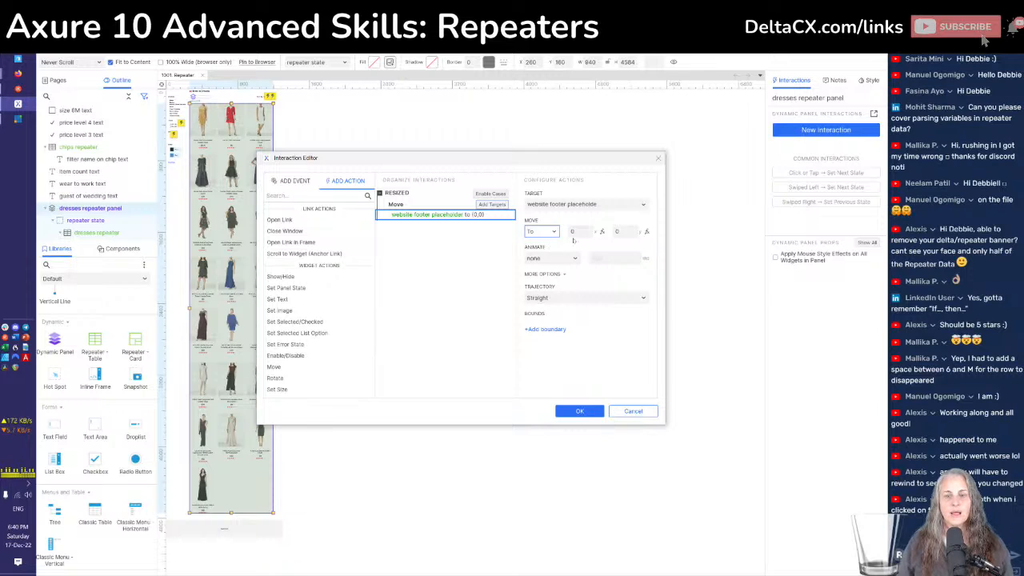
click(577, 231)
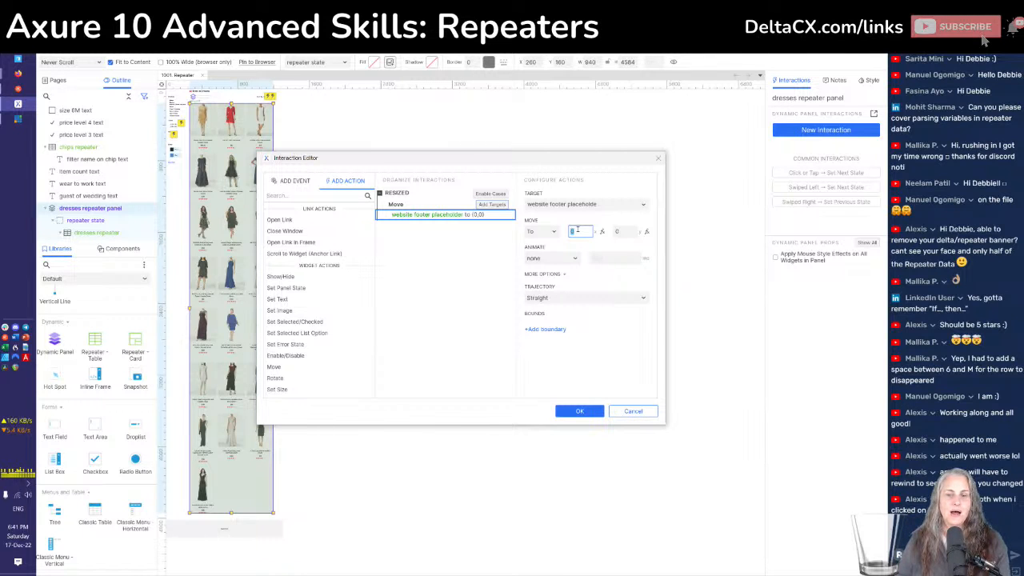
text([[This.x)
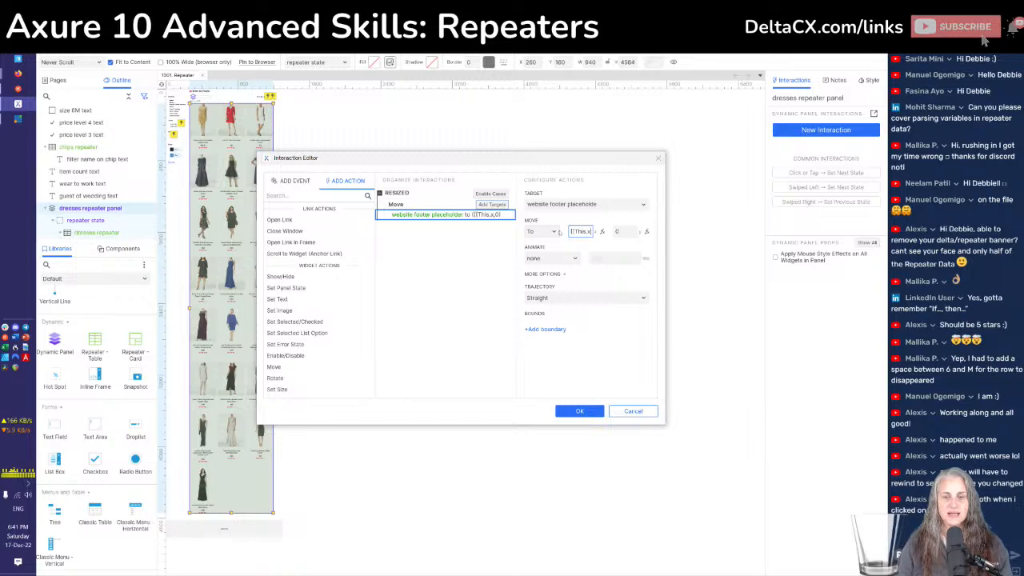
text(]])
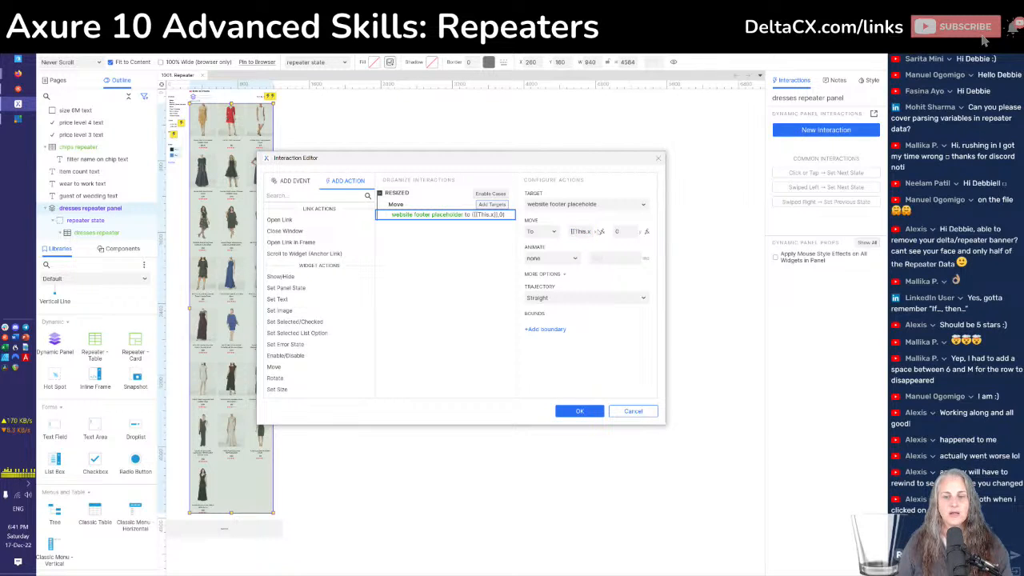
click(603, 233)
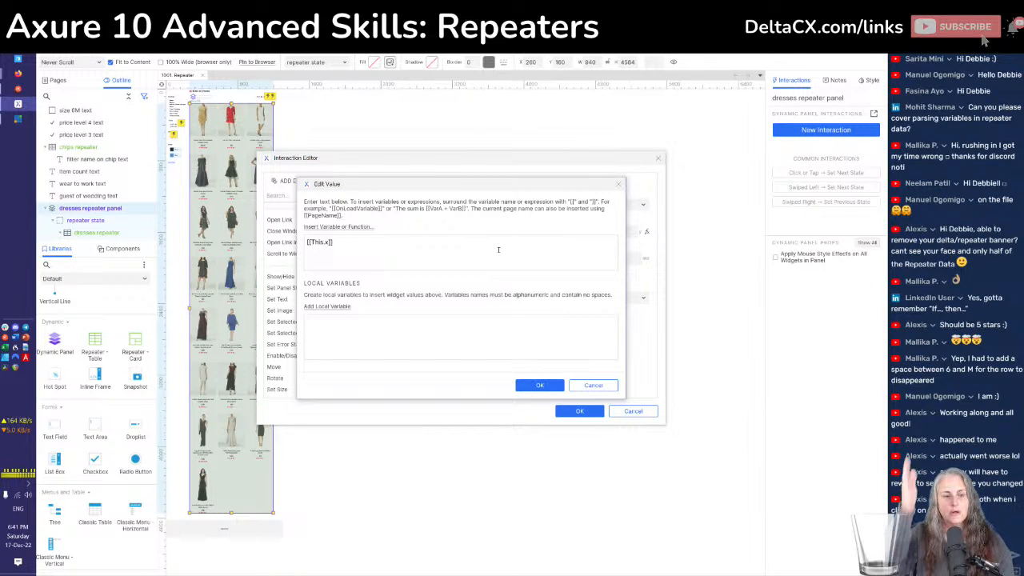
click(540, 385)
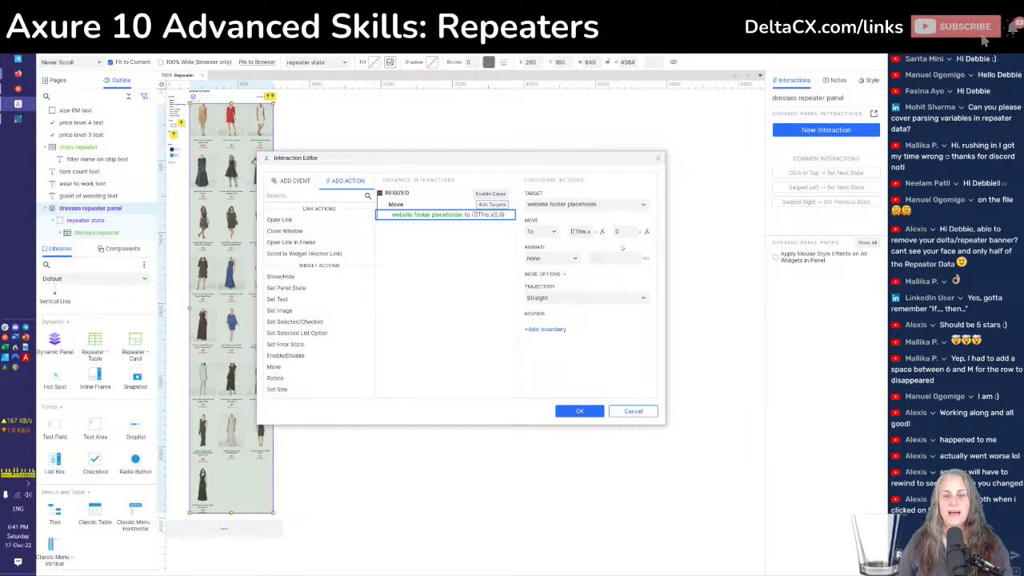
Set the y coordinate of the footer's Move action to [[This.bottom+100]]
click(646, 232)
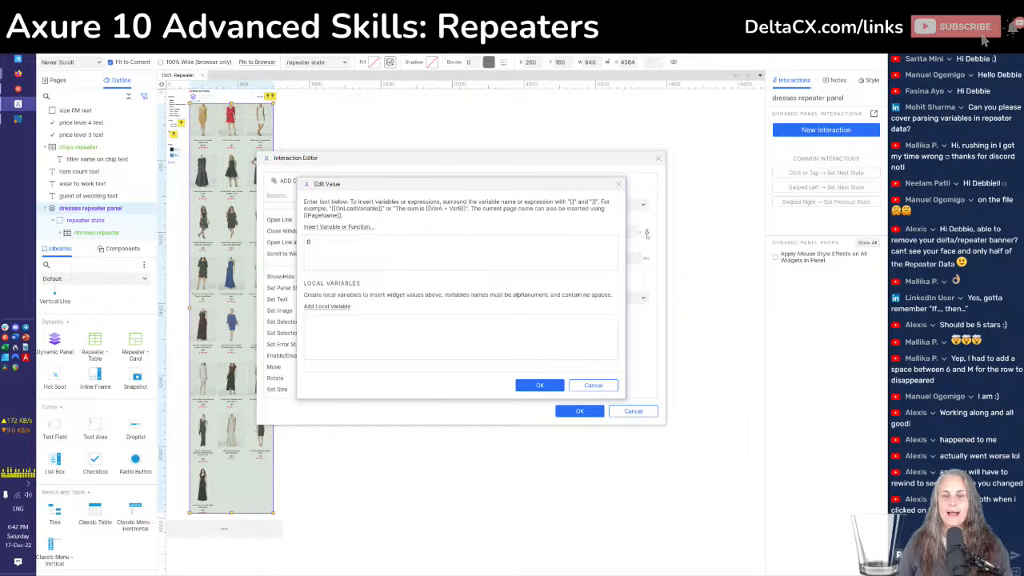
key(BackSpace)
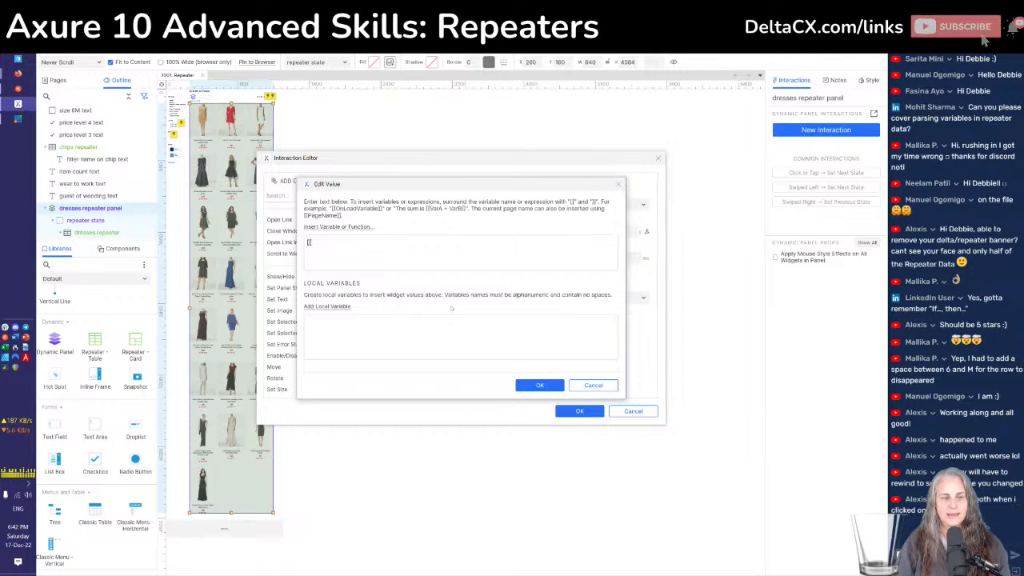
text(Thi)
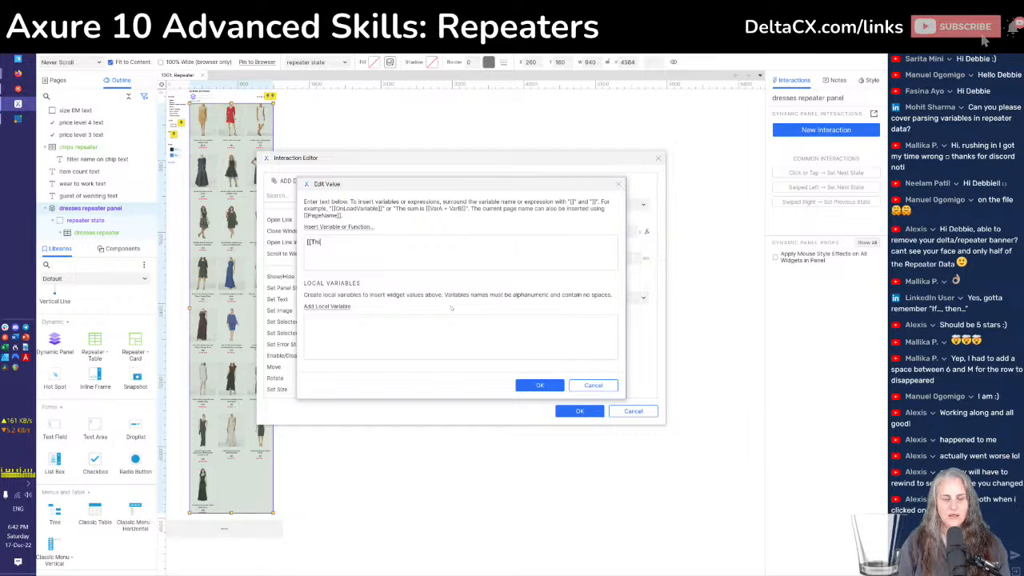
text(s.bottom+100]])
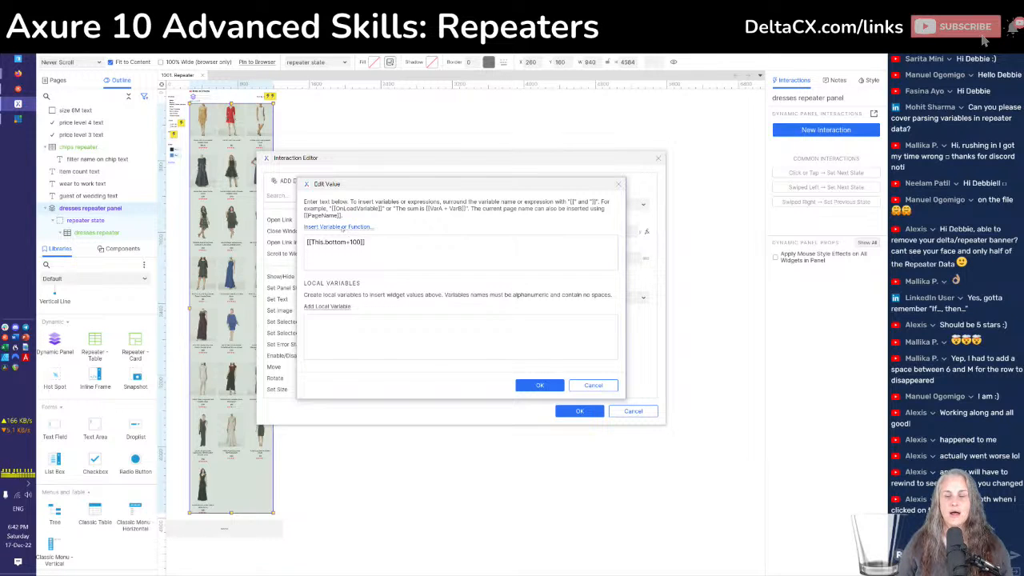
Look up This among the insertable variables and functions without inserting anything, and accept the y value and the Resized interaction
click(341, 227)
scroll(354, 306, down, 2)
scroll(356, 308, up, 2)
text(this)
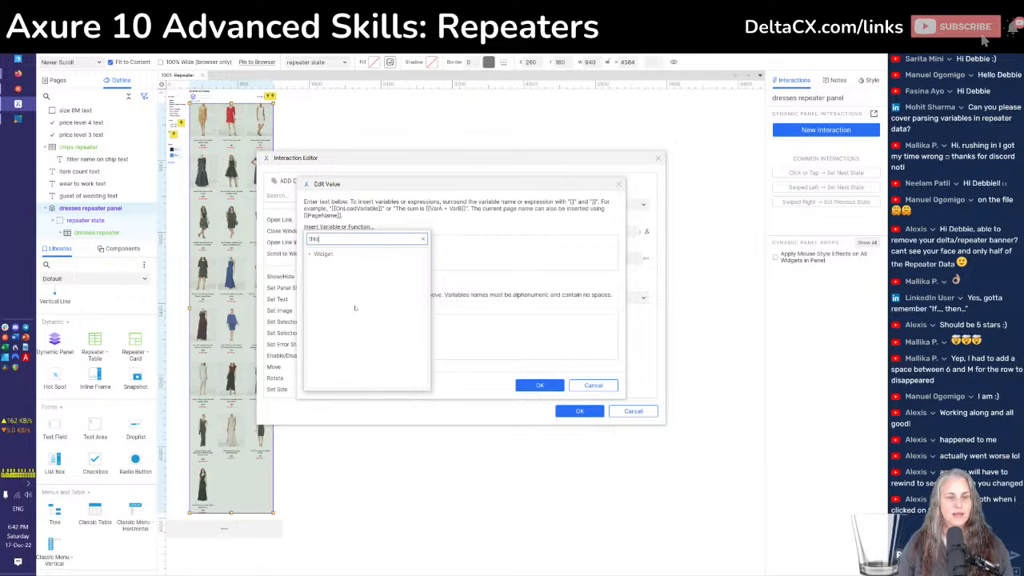
click(310, 255)
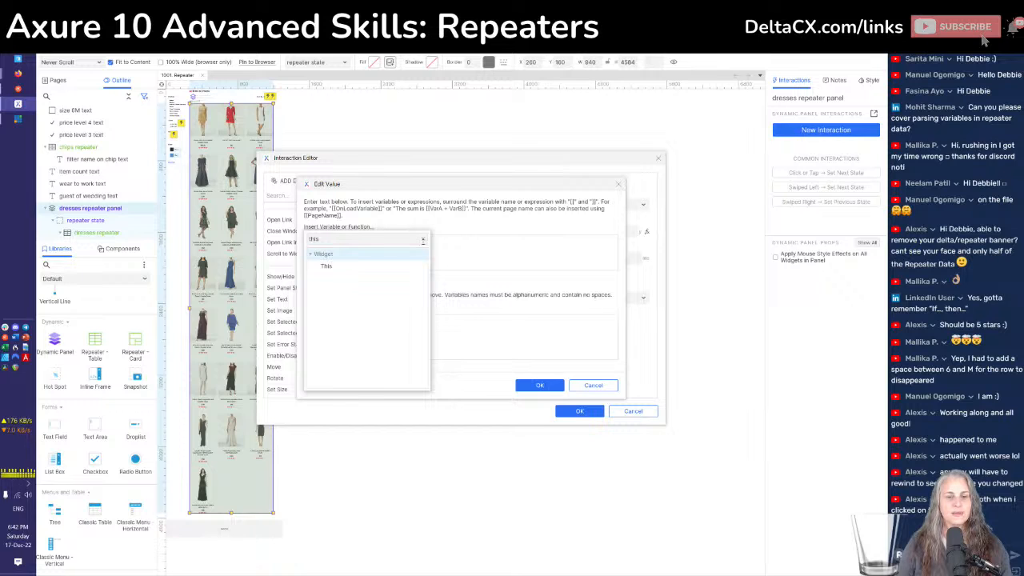
click(422, 239)
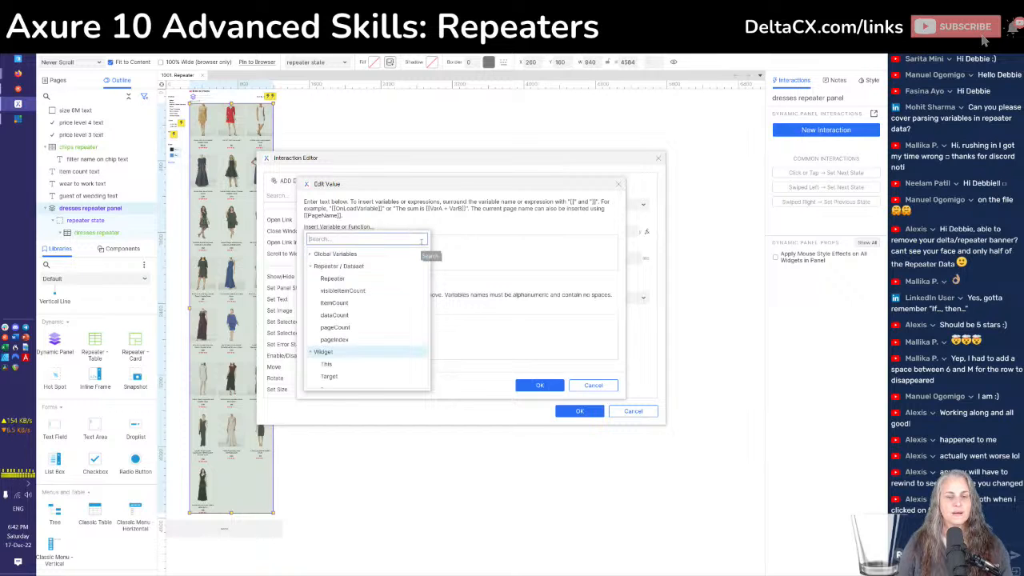
click(442, 245)
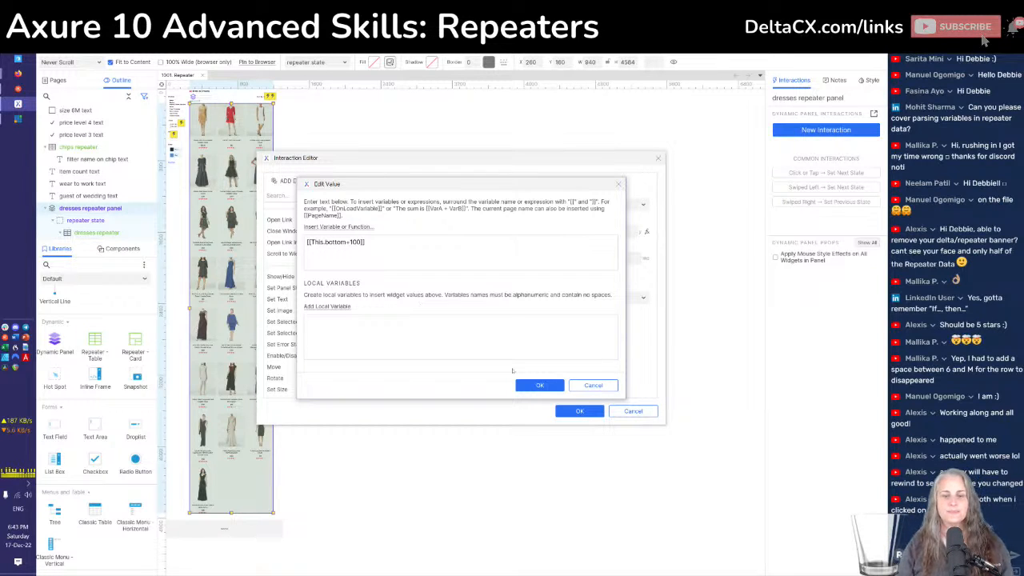
click(531, 387)
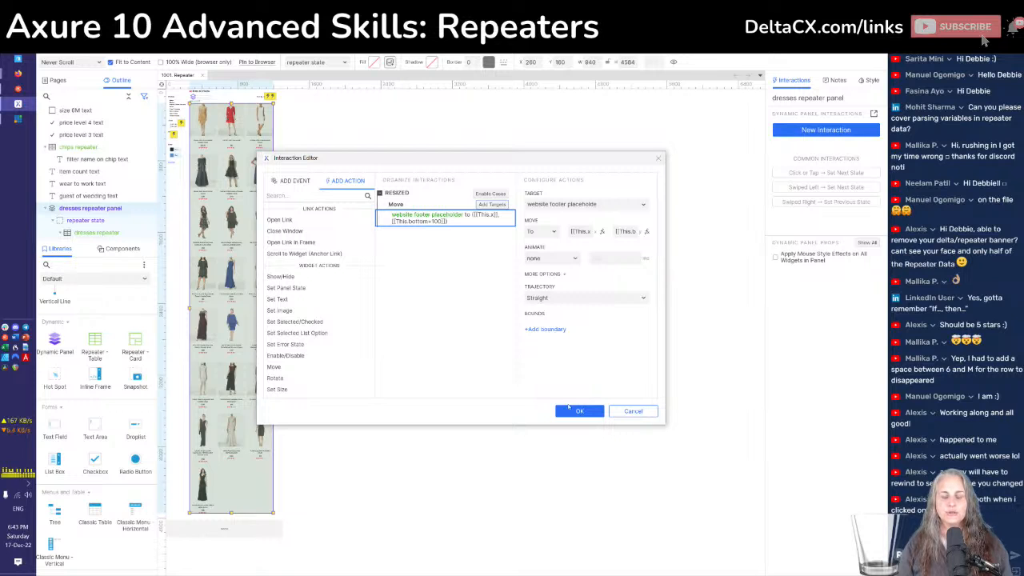
click(573, 410)
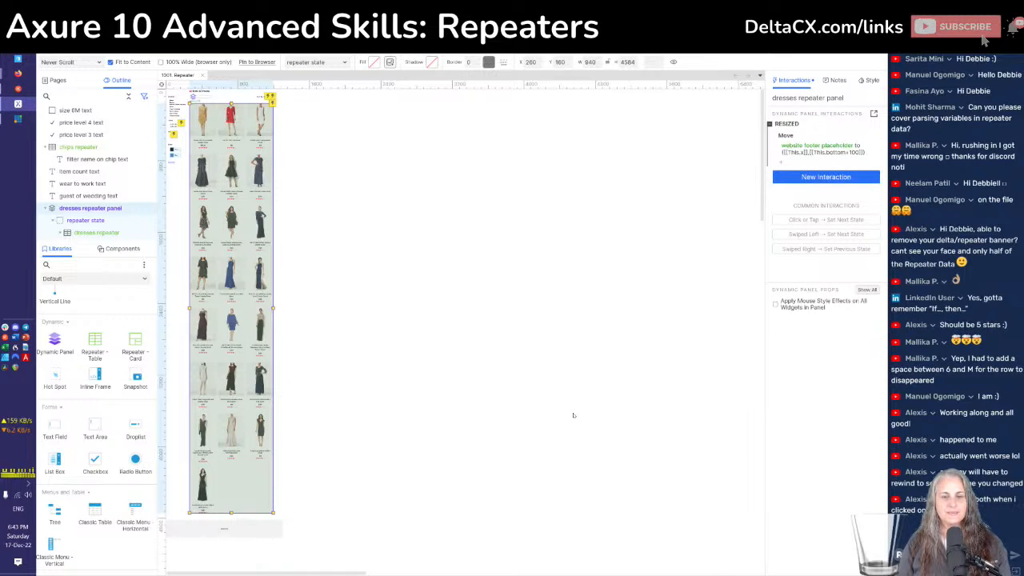
Switch to the Firefox preview, reload it, and check the footer's position below the unfiltered dresses
key(alt+Tab)
key(F5)
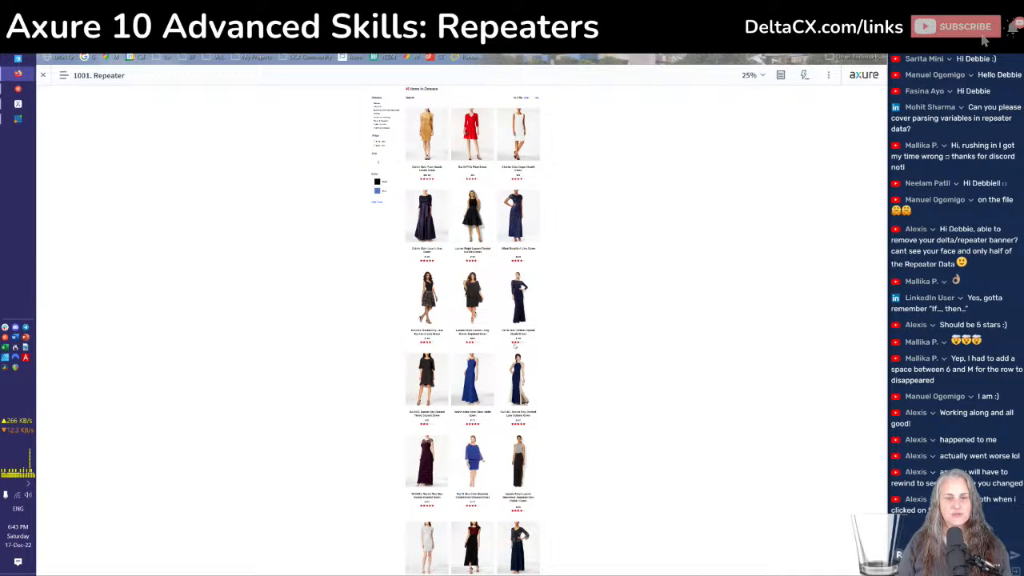
scroll(619, 356, down, 5)
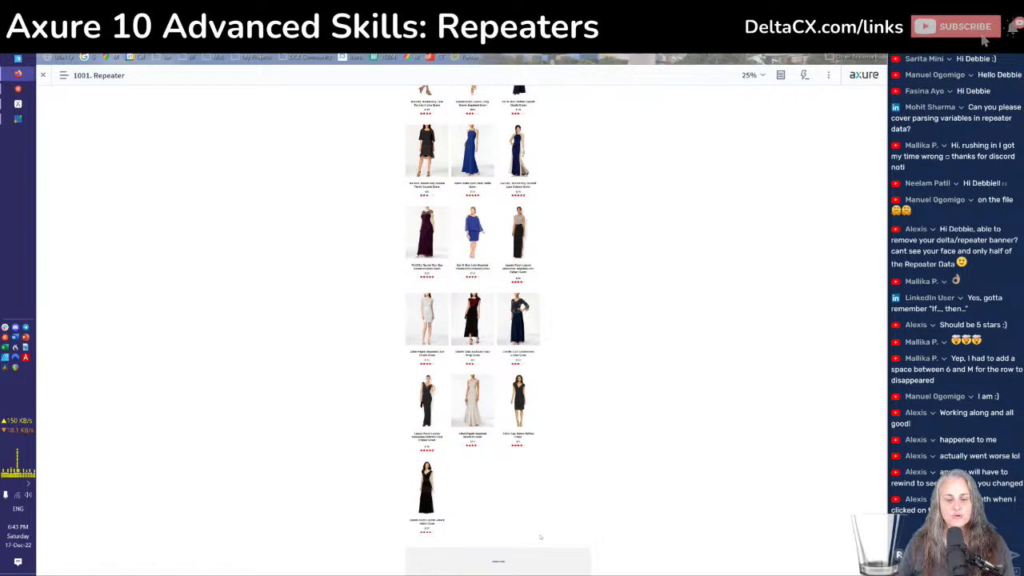
scroll(581, 480, up, 3)
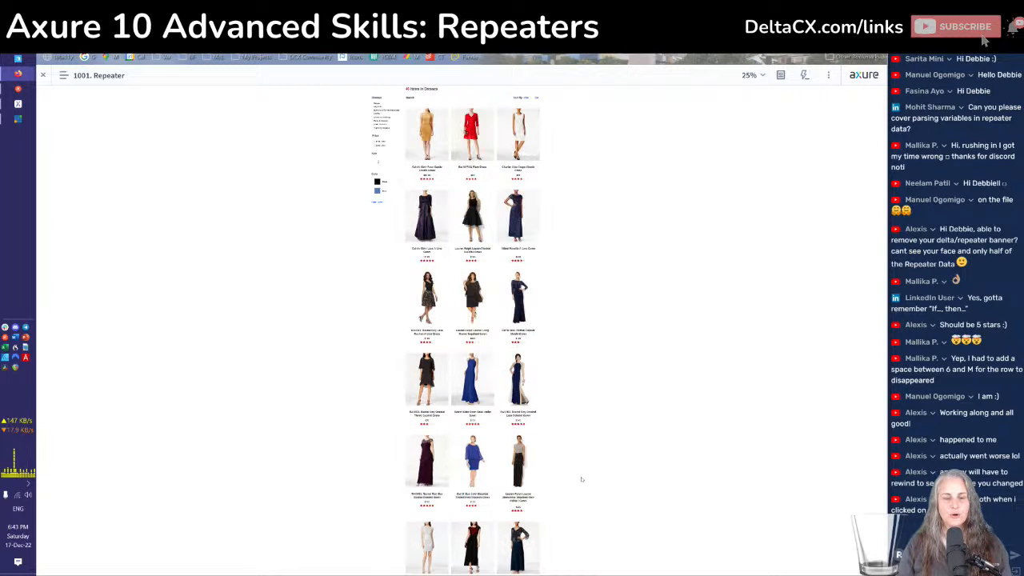
Apply and remove the size and price filters in the preview, checking the footer's position below the dresses each time
click(377, 163)
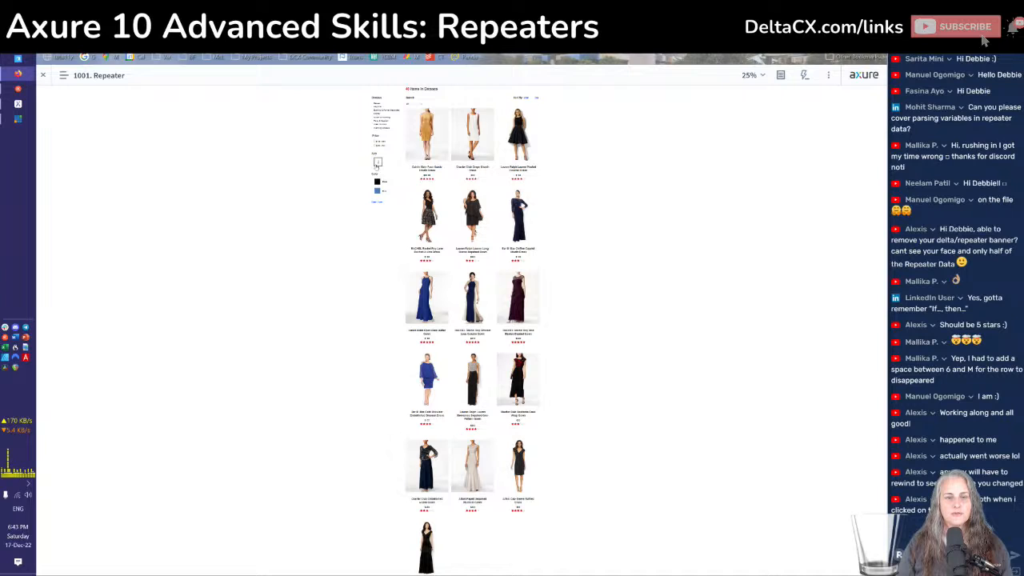
scroll(604, 355, down, 1)
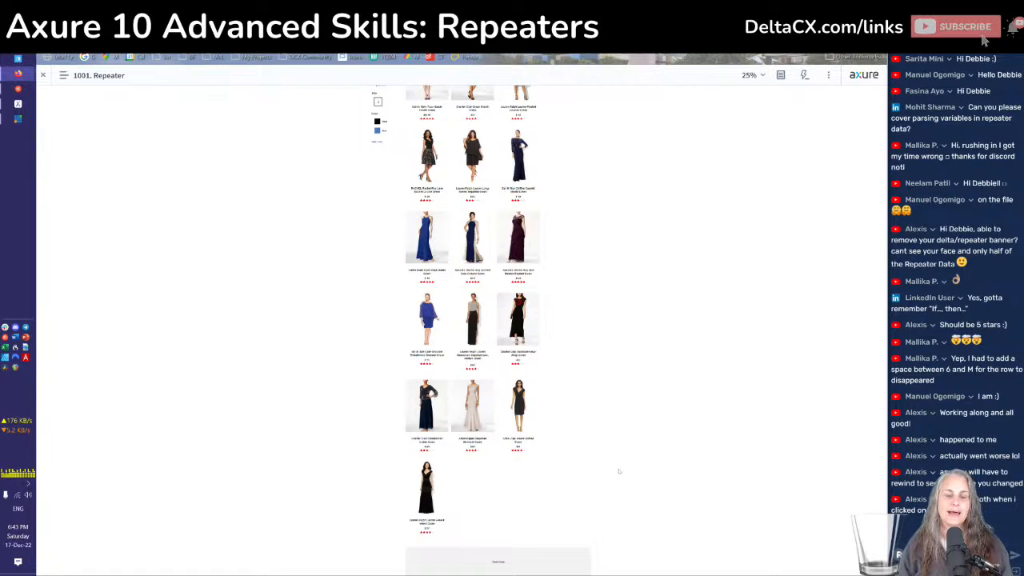
scroll(617, 472, up, 1)
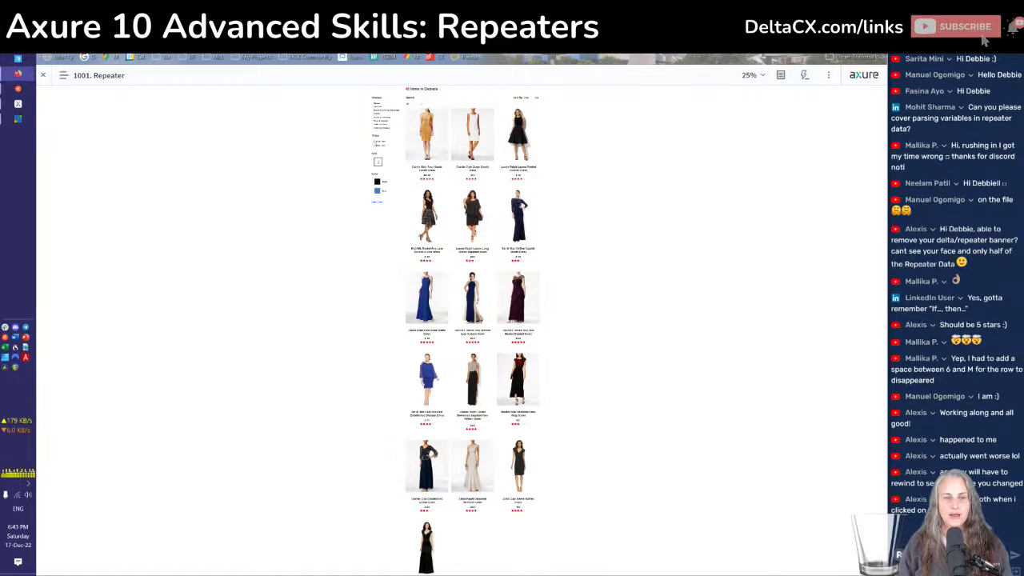
click(377, 144)
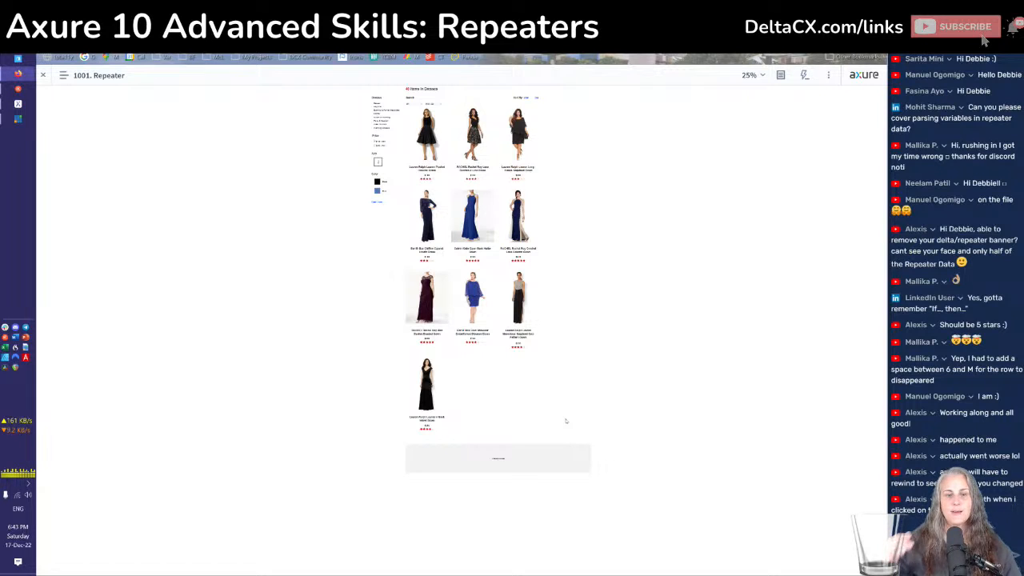
click(379, 163)
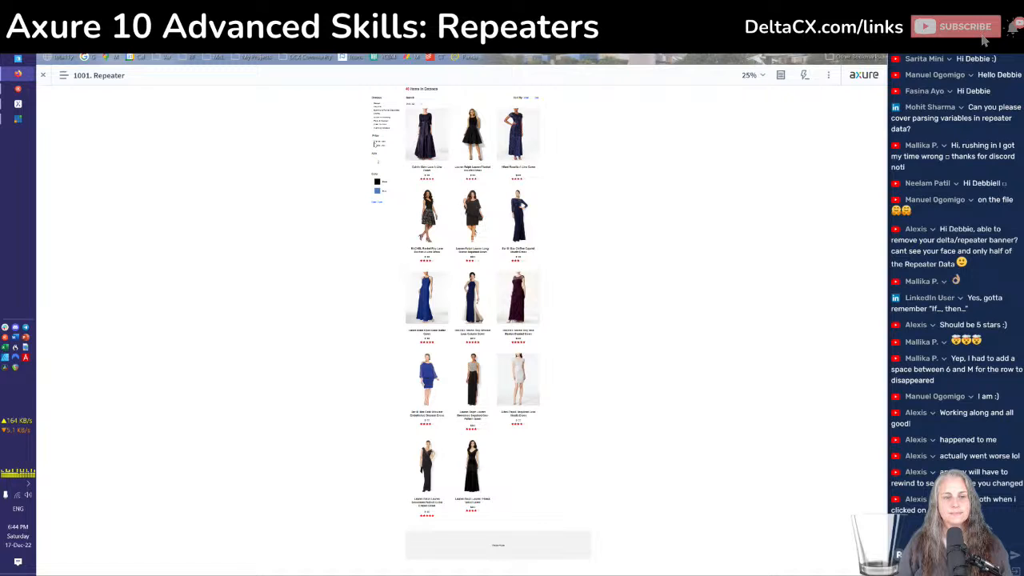
click(376, 143)
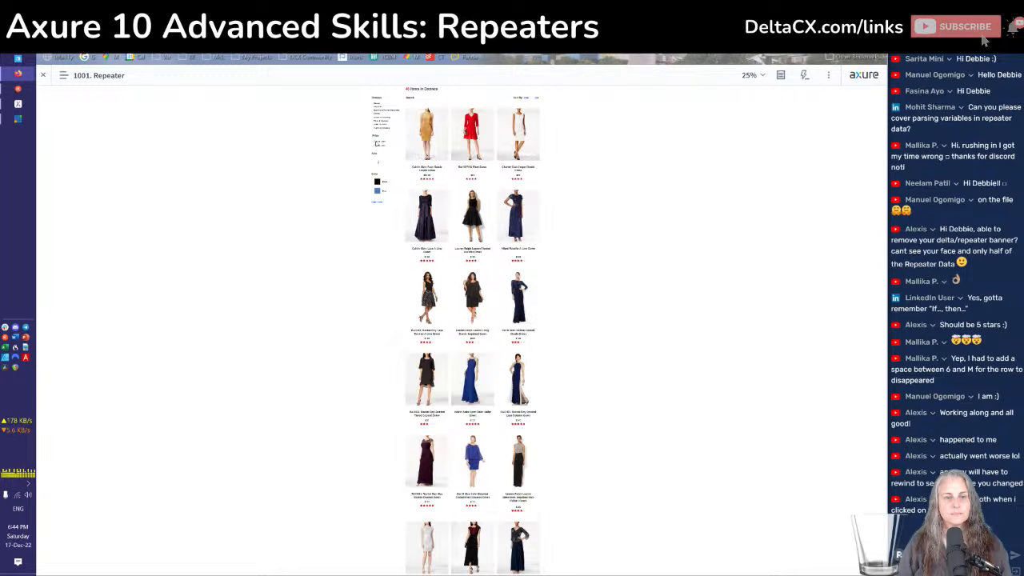
scroll(644, 347, down, 3)
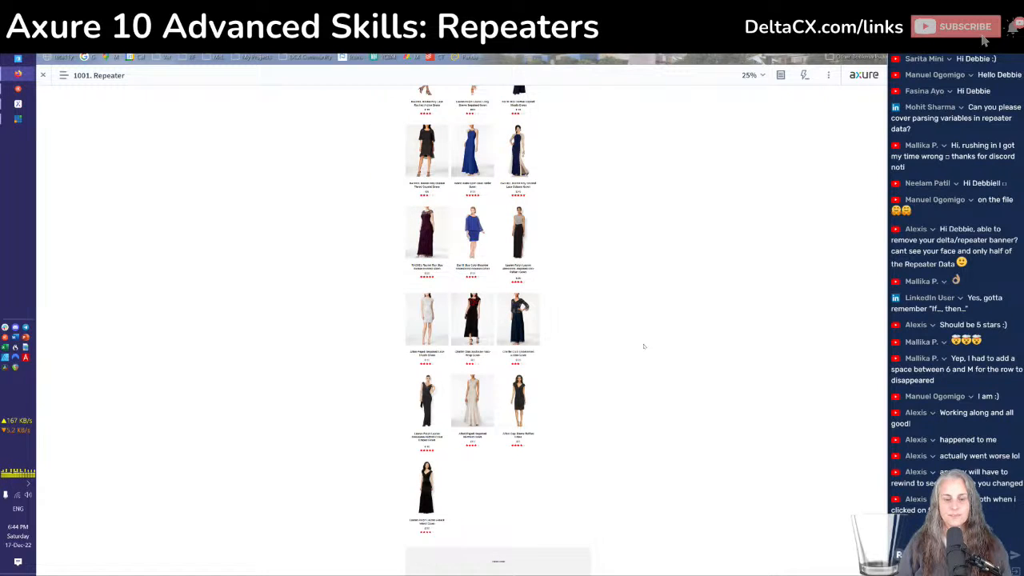
Return to the start of the dresses preview, switch back to Axure RP, and inspect the item count heading above the dresses
ctrl+scroll(643, 347, up, 3)
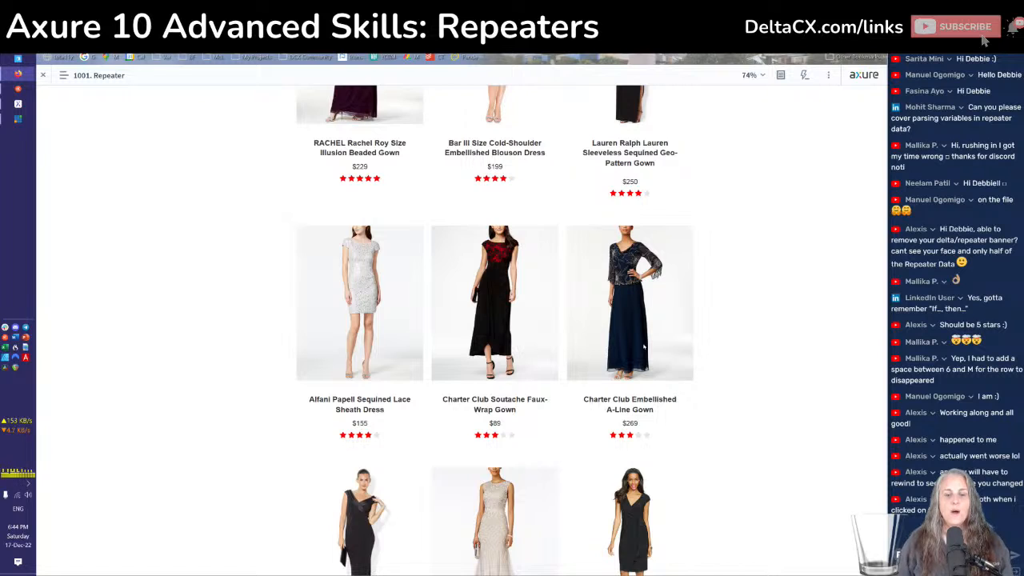
scroll(643, 346, up, 10)
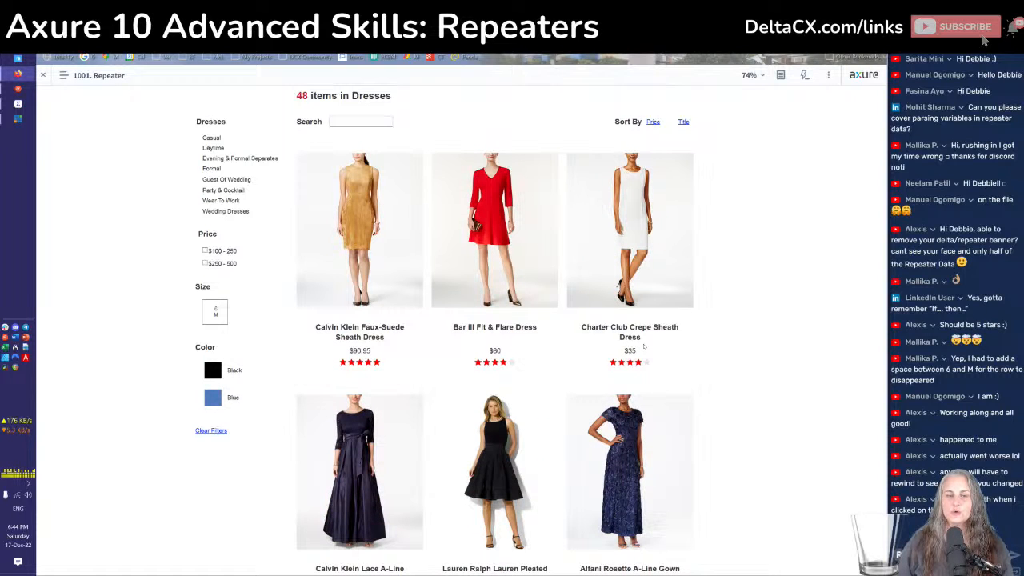
key(alt+Tab)
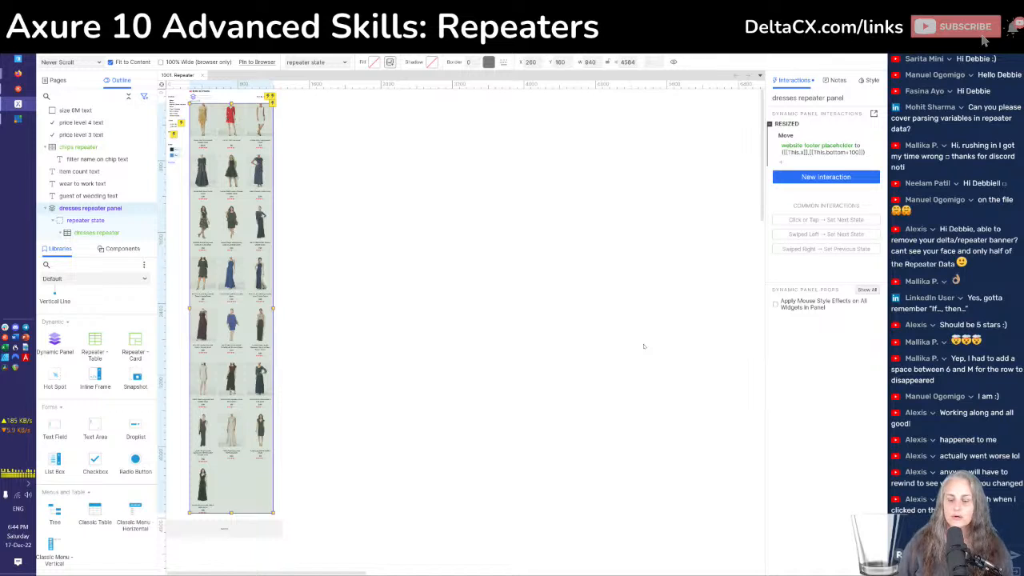
key(ctrl+0)
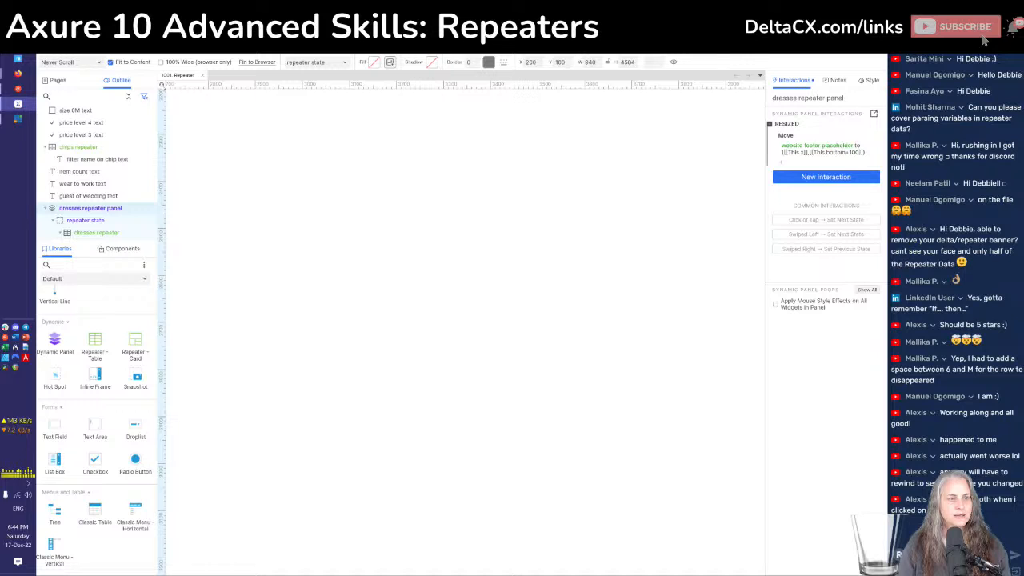
click(162, 84)
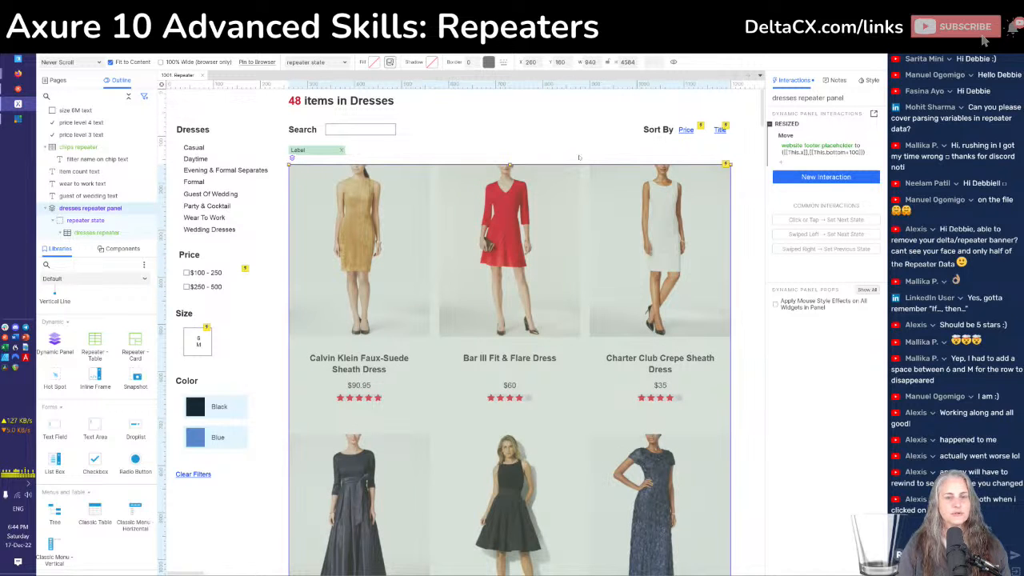
click(548, 126)
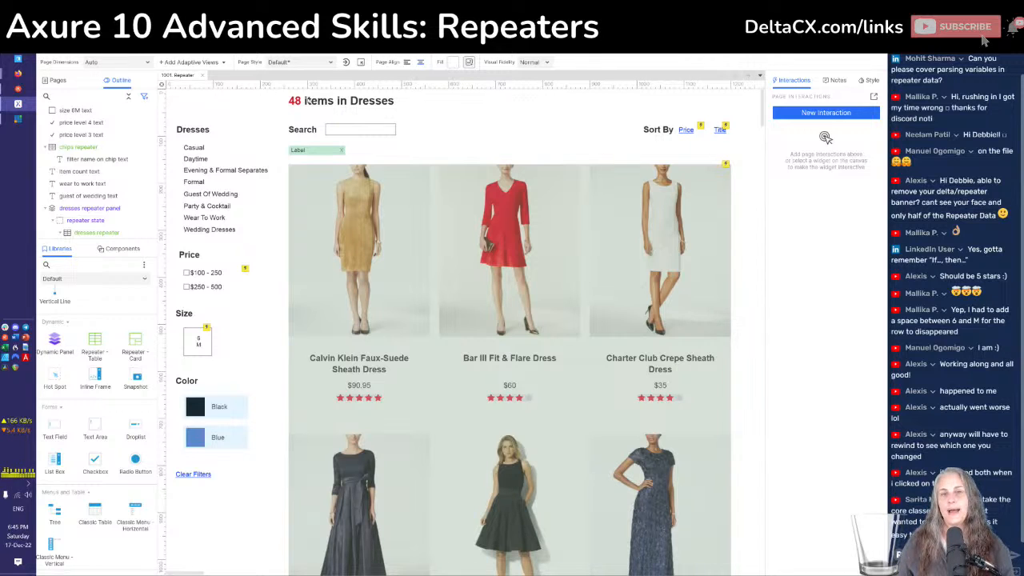
click(343, 101)
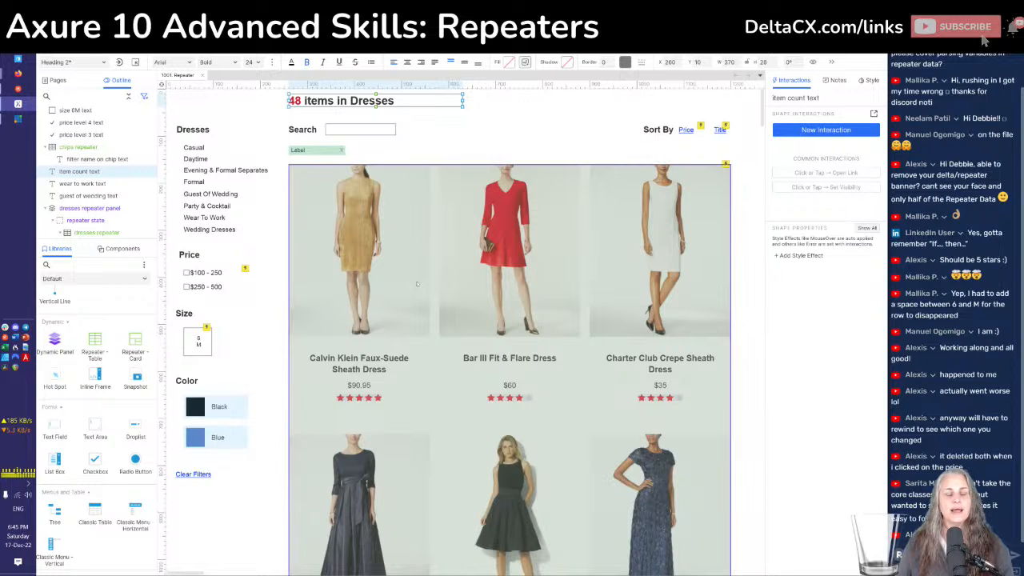
Add a Set Text action targeting item count text to the dresses repeater panel's Resized interaction, with its value as rich text
click(416, 283)
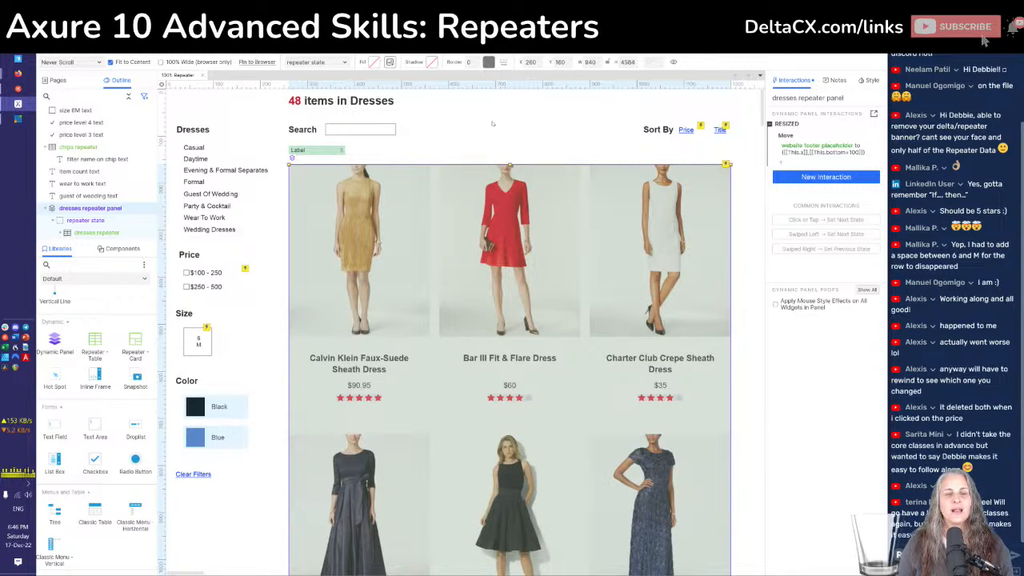
double_click(792, 129)
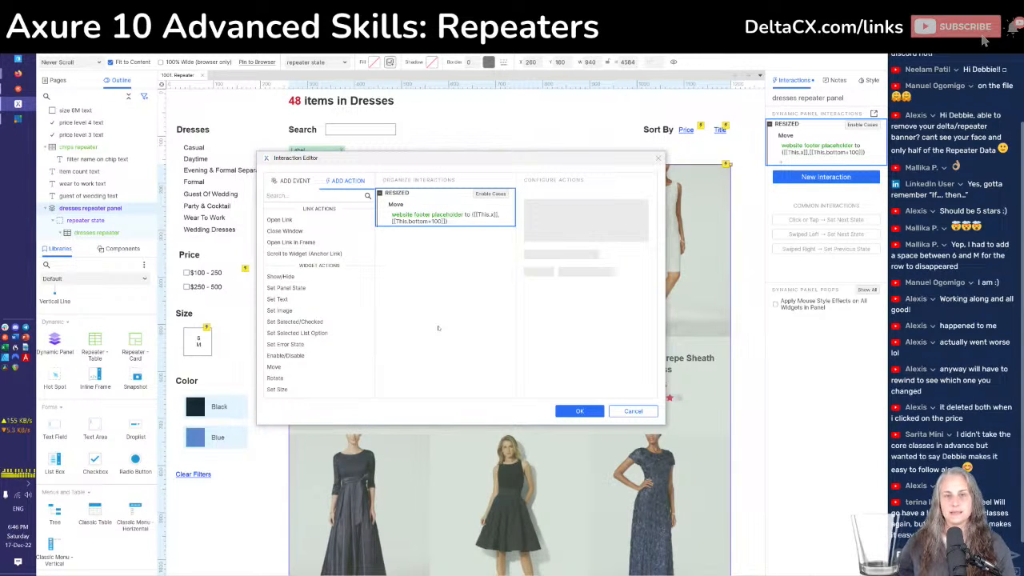
click(278, 299)
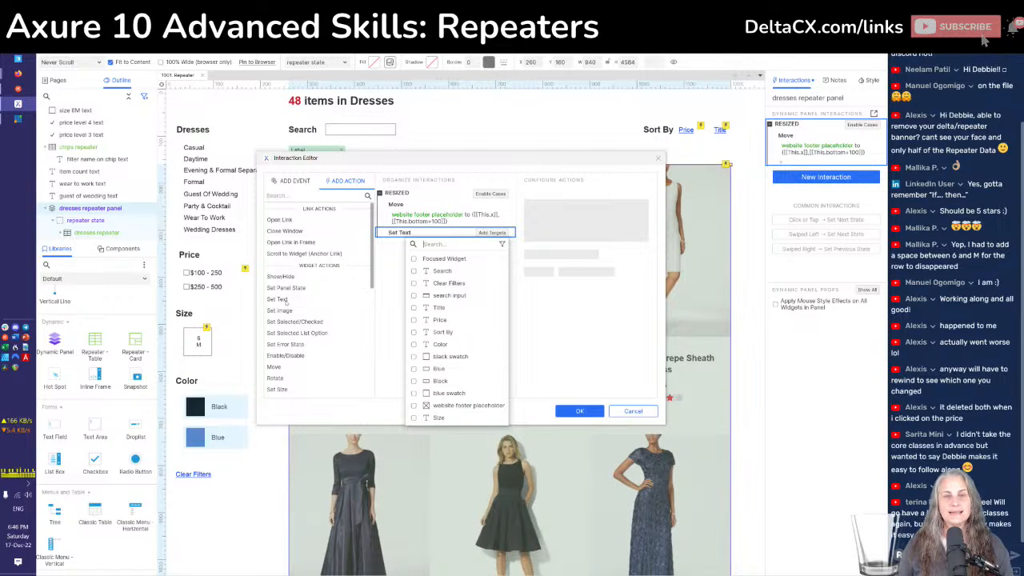
text(count)
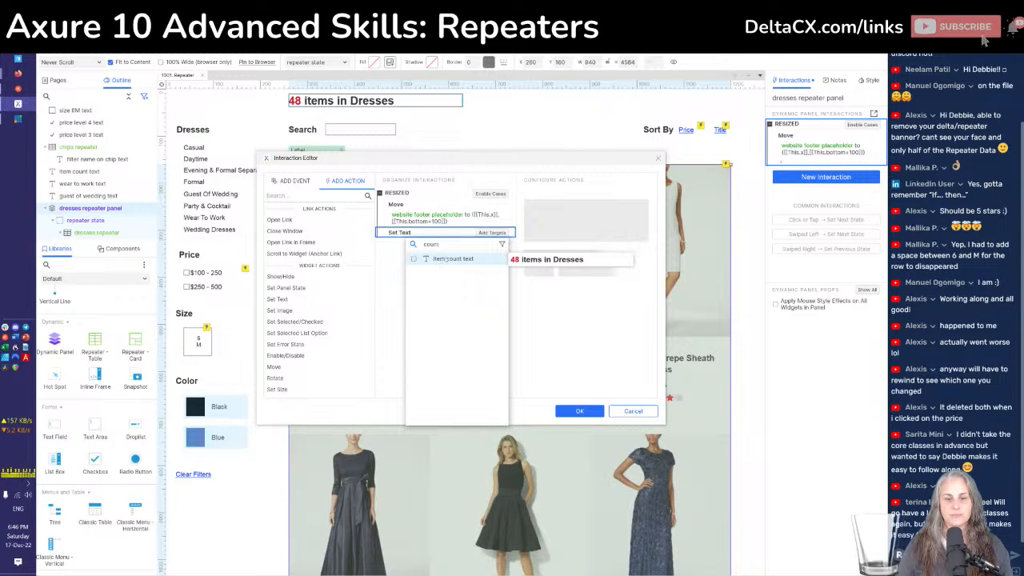
click(438, 261)
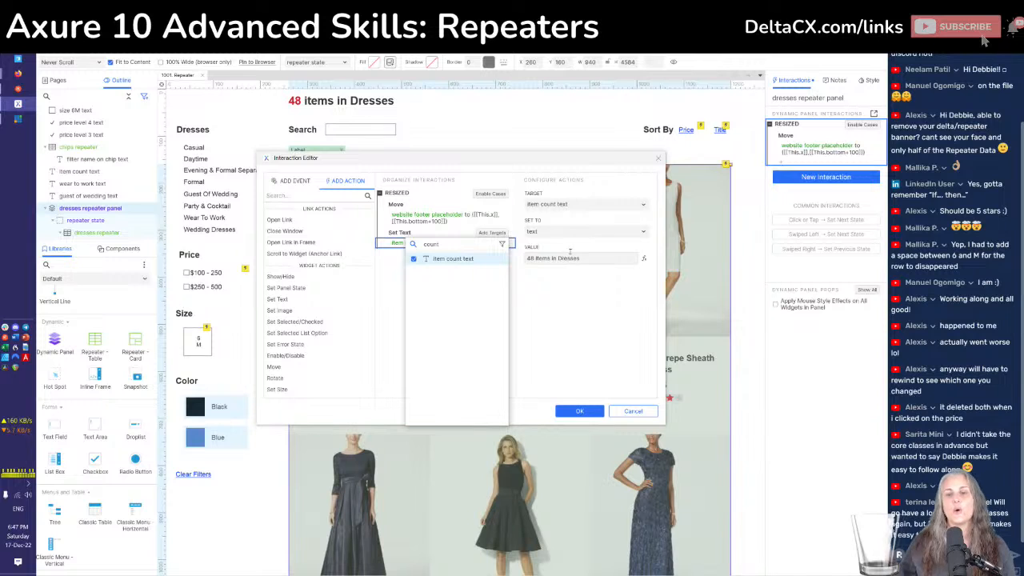
click(631, 231)
click(631, 231)
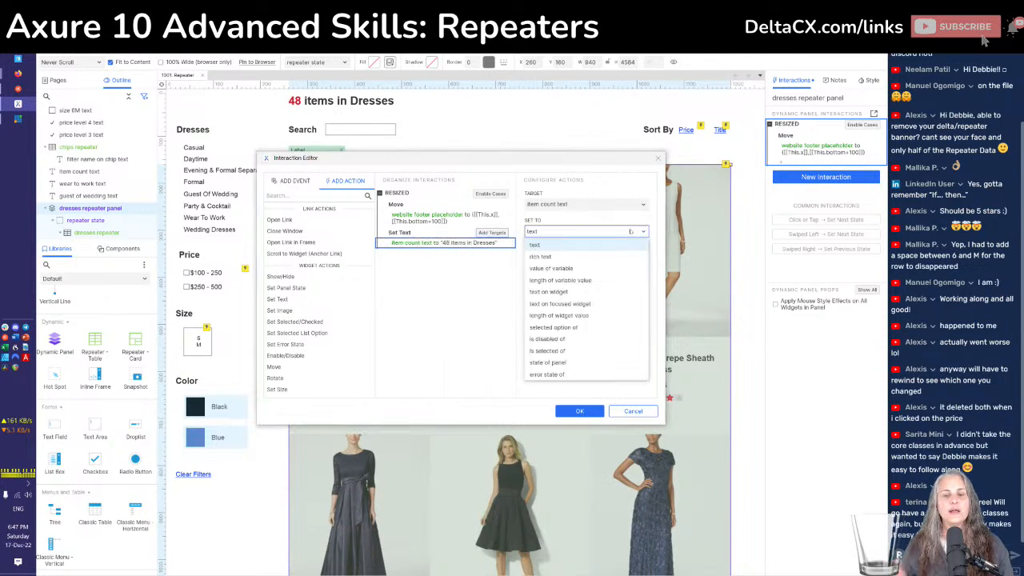
click(545, 256)
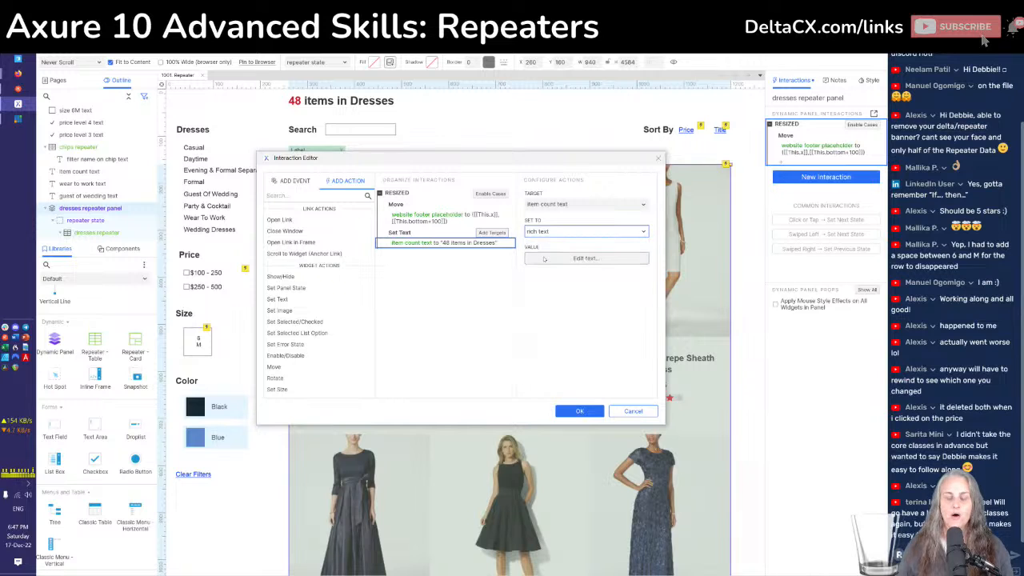
Replace the number 48 in the action's rich text with the inserted Repeater / Dataset variable visibleItemCount
click(584, 258)
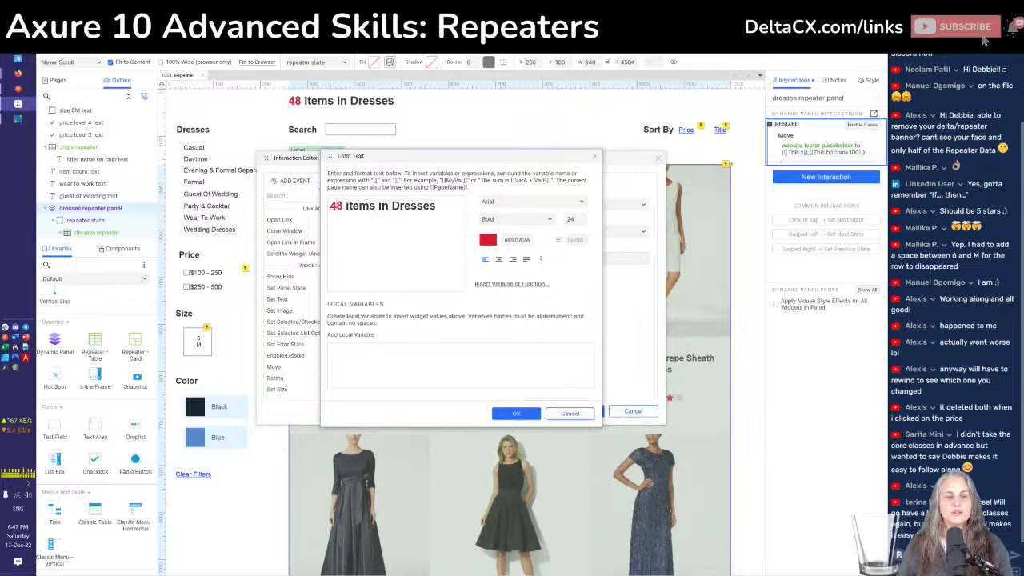
key(shift+Right)
key(shift+Right)
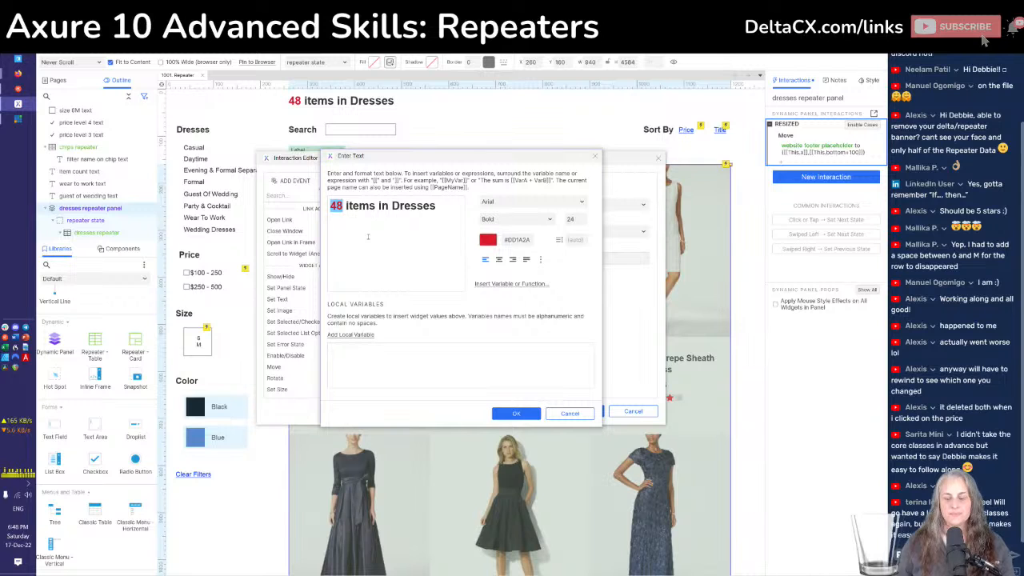
key(Delete)
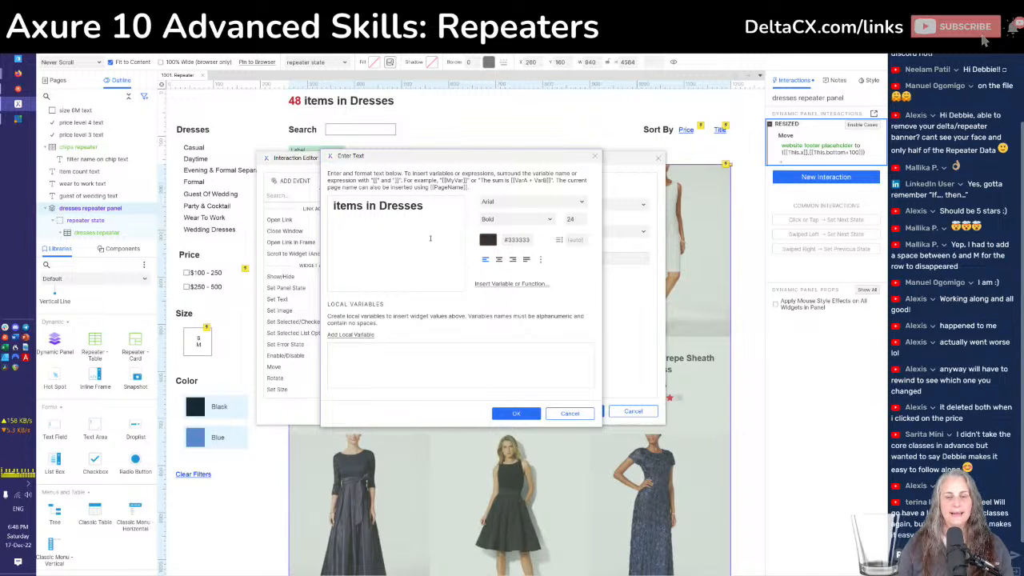
click(509, 283)
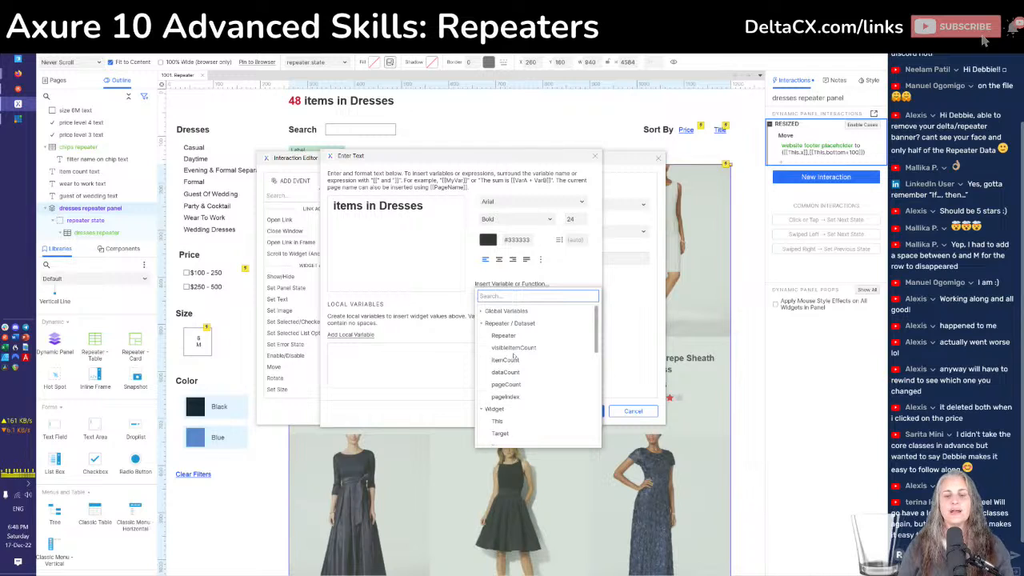
click(513, 348)
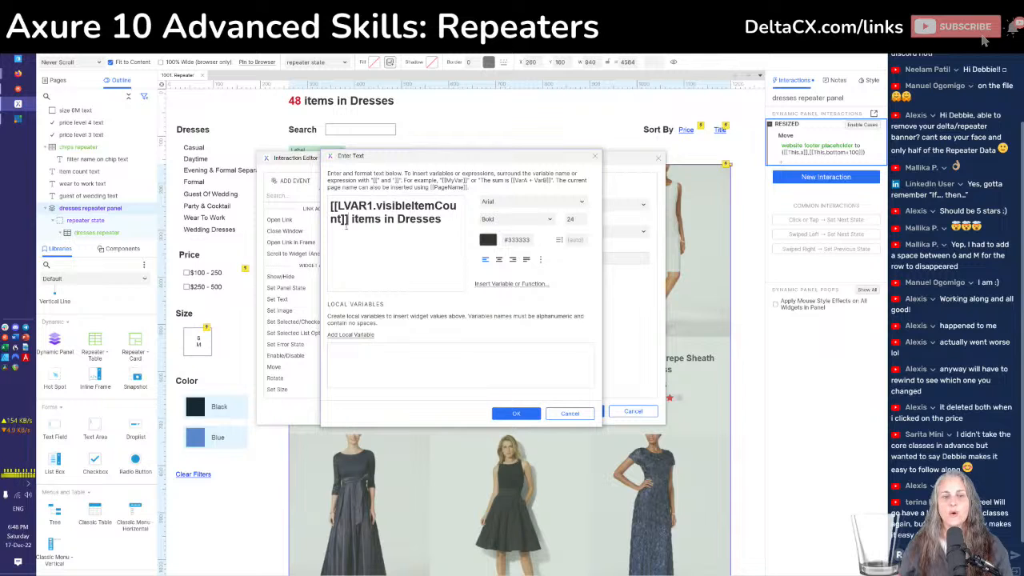
Color the [[LVAR1.visibleItemCount]] expression purple (#8400FF), and accept the rich text and the Resized interaction
drag(347, 216, 326, 208)
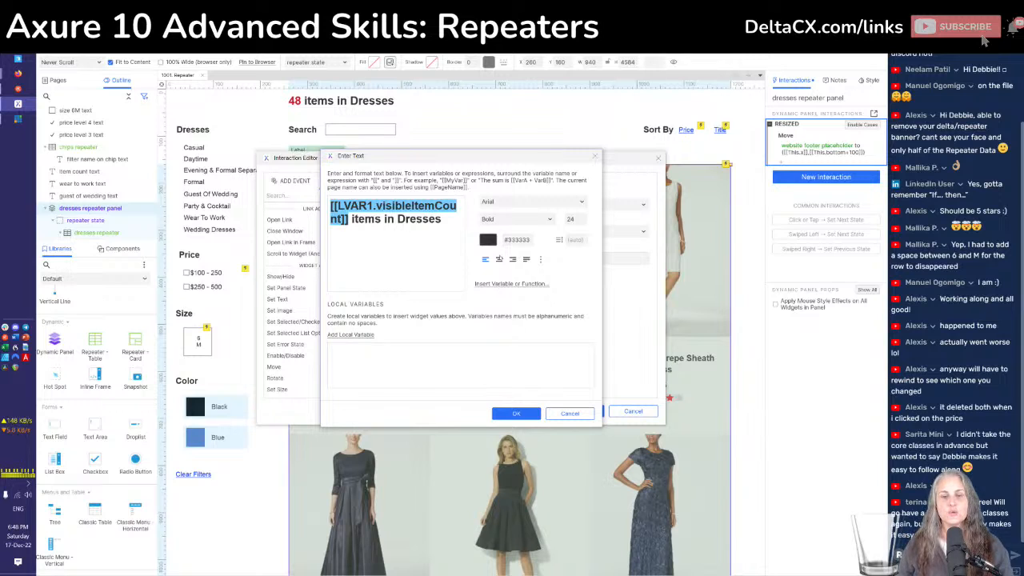
click(486, 239)
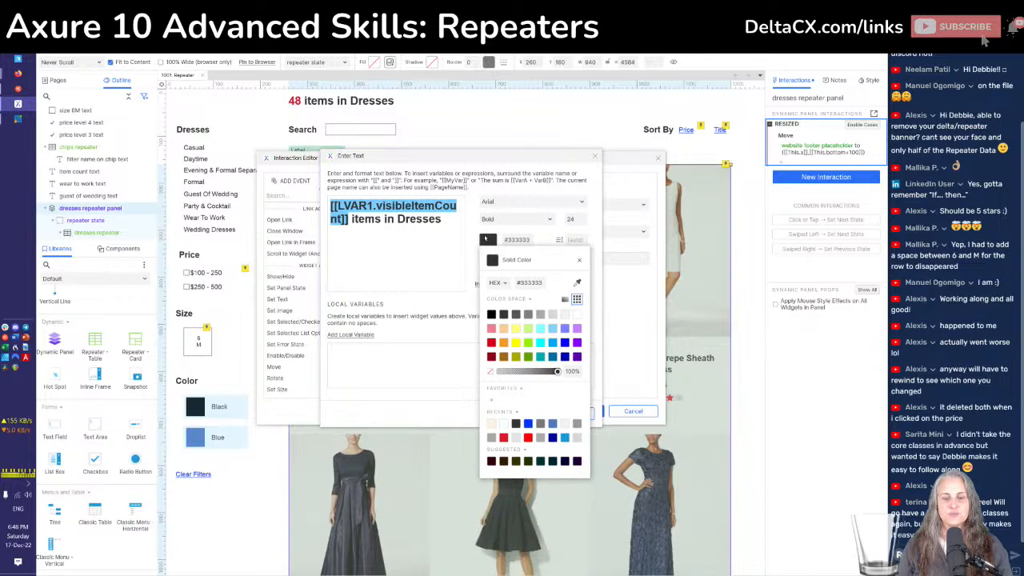
click(577, 342)
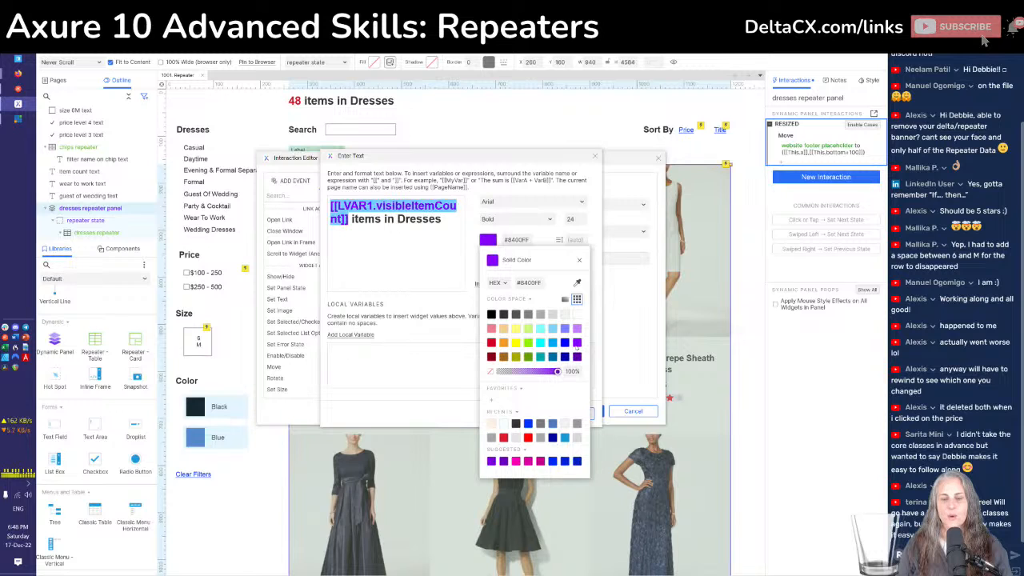
click(460, 328)
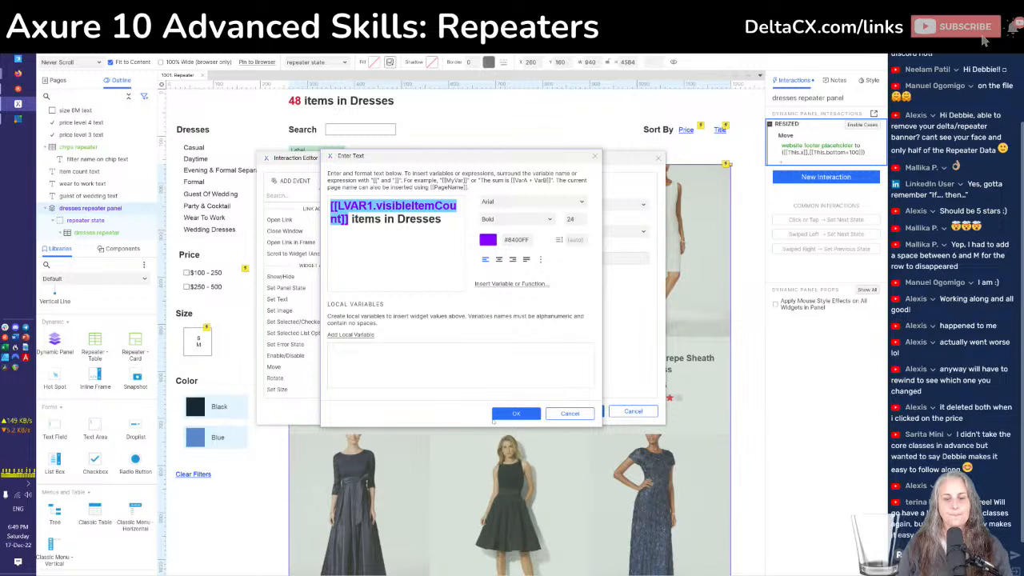
click(509, 415)
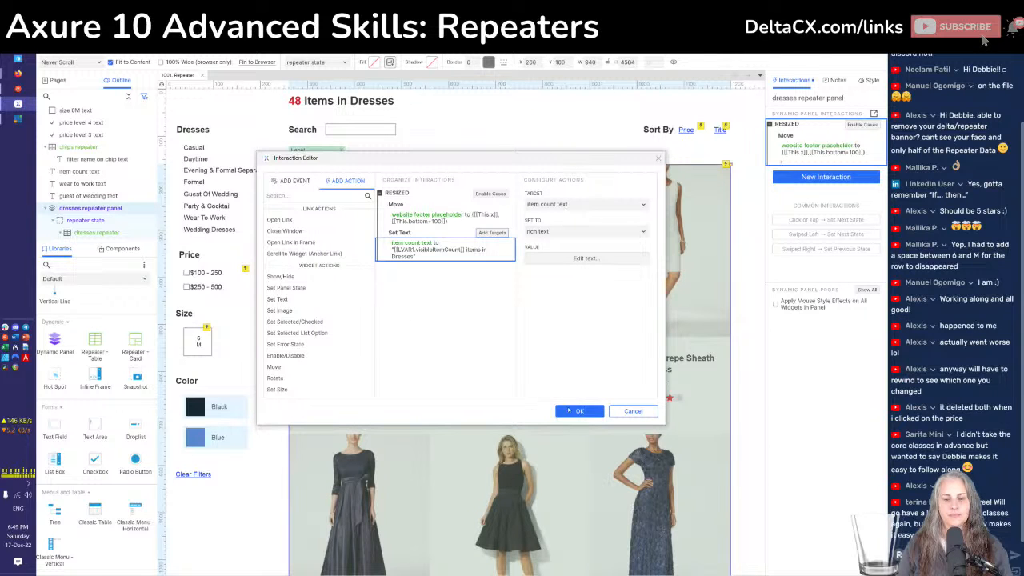
click(572, 412)
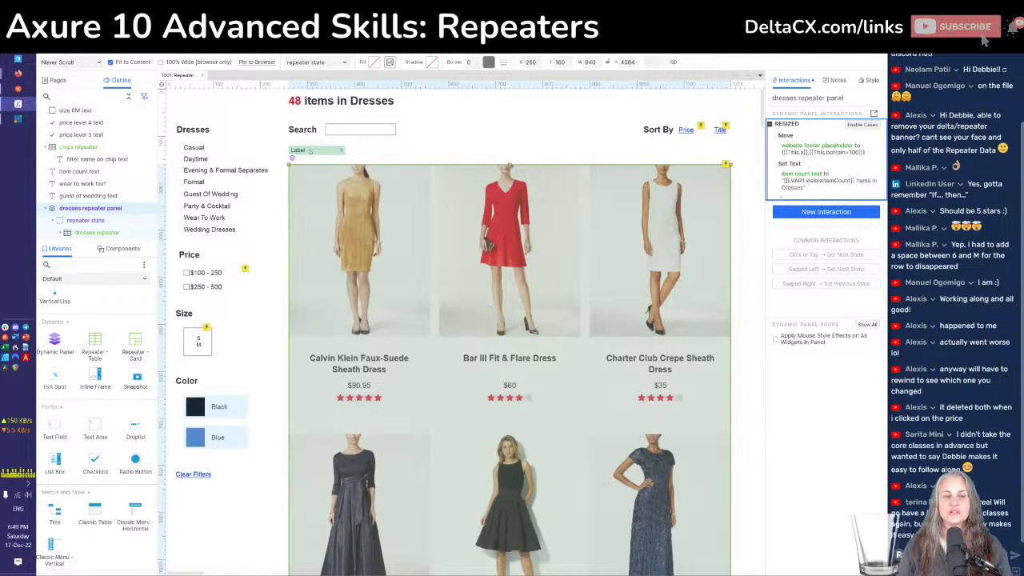
Change the number in the item count heading on the canvas to 22
double_click(299, 101)
click(299, 101)
key(BackSpace)
key(BackSpace)
text(22)
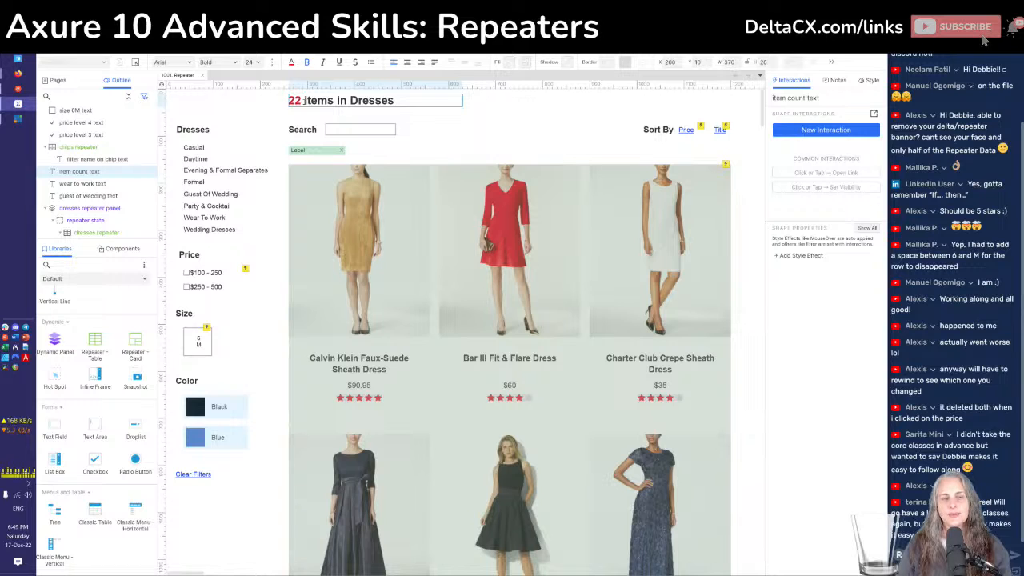
click(510, 124)
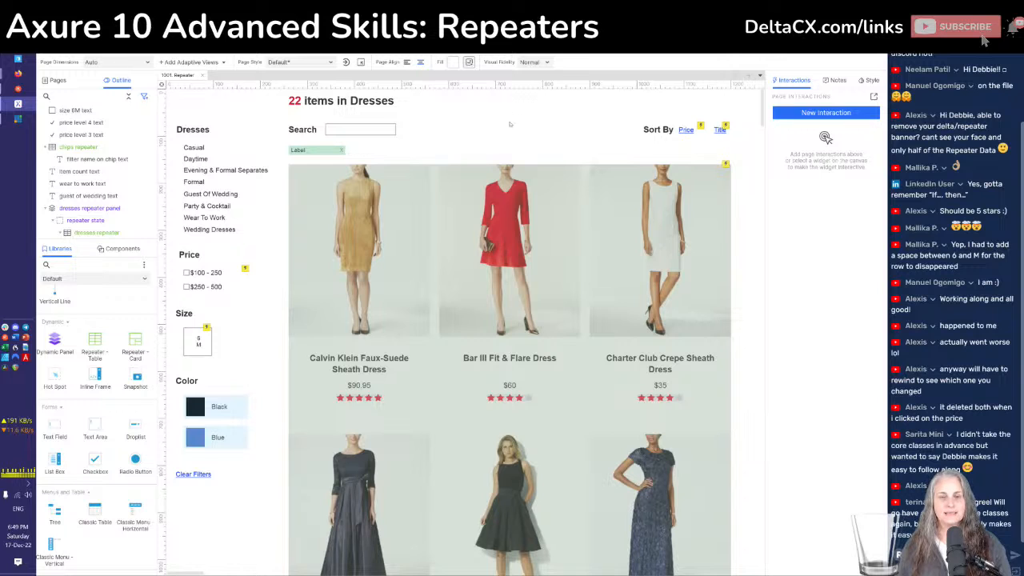
Switch to the Firefox preview, reload it, and apply the $100 - 250 price filter to check the item count heading
key(alt+Tab)
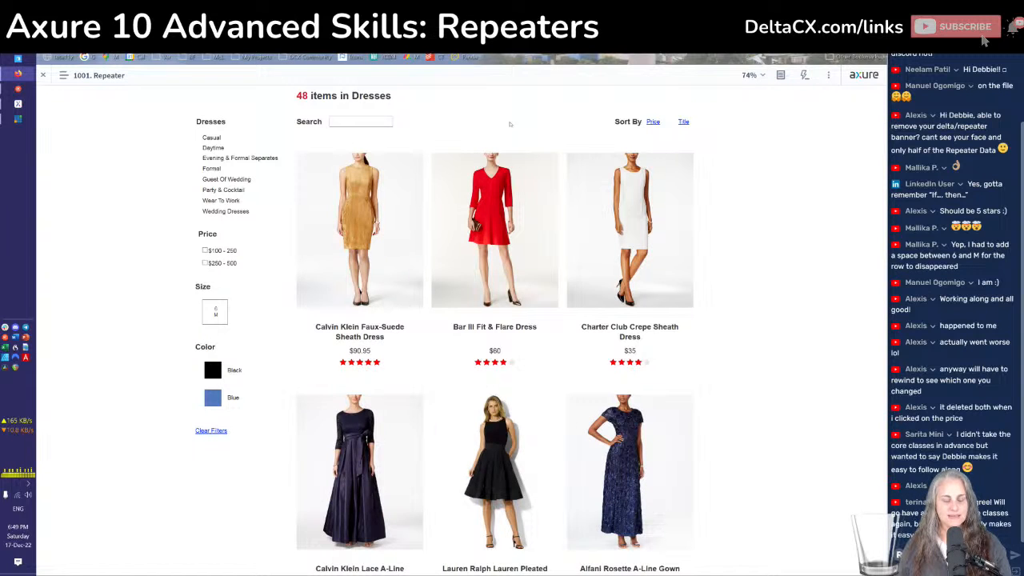
key(F5)
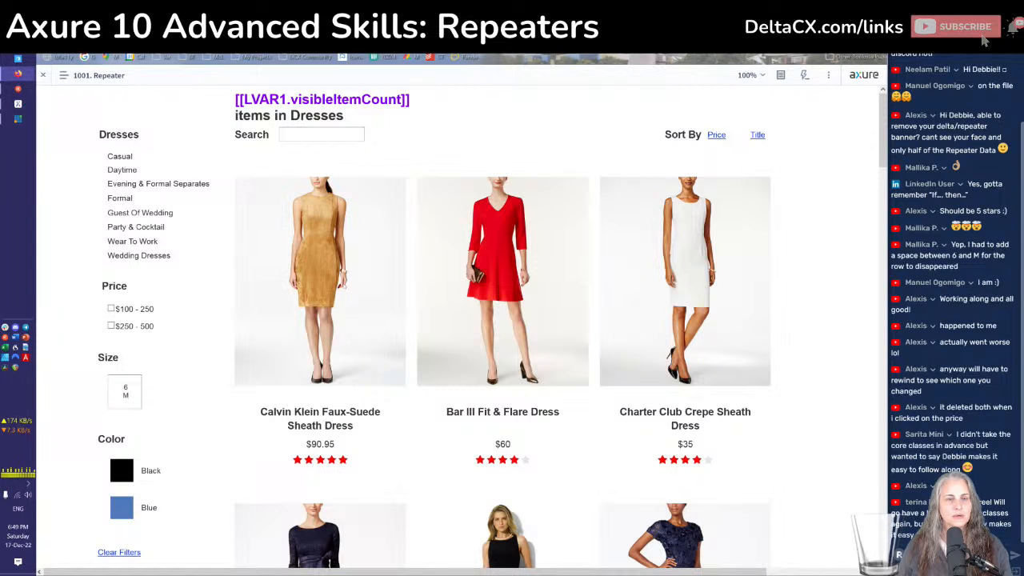
click(112, 309)
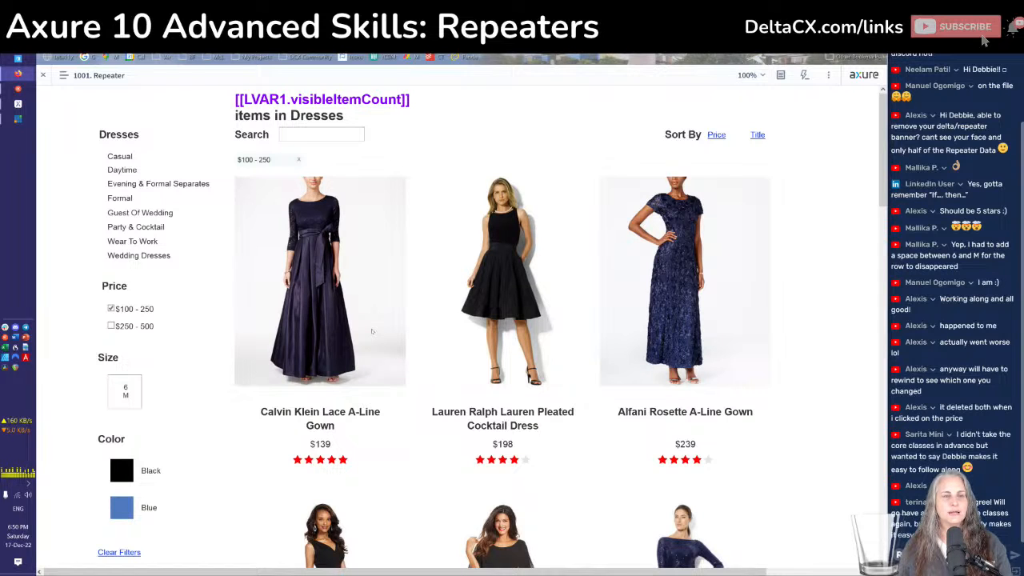
Switch back to Axure RP, define LVAR1 as the dresses repeater widget in the panel's Resized item count rich text, and accept the interaction
key(alt+Tab)
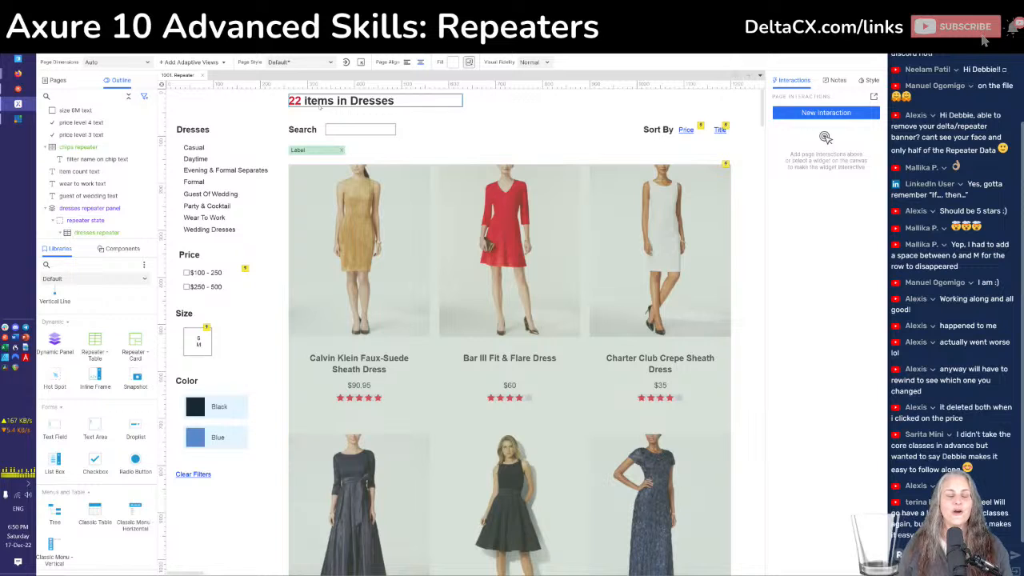
click(721, 210)
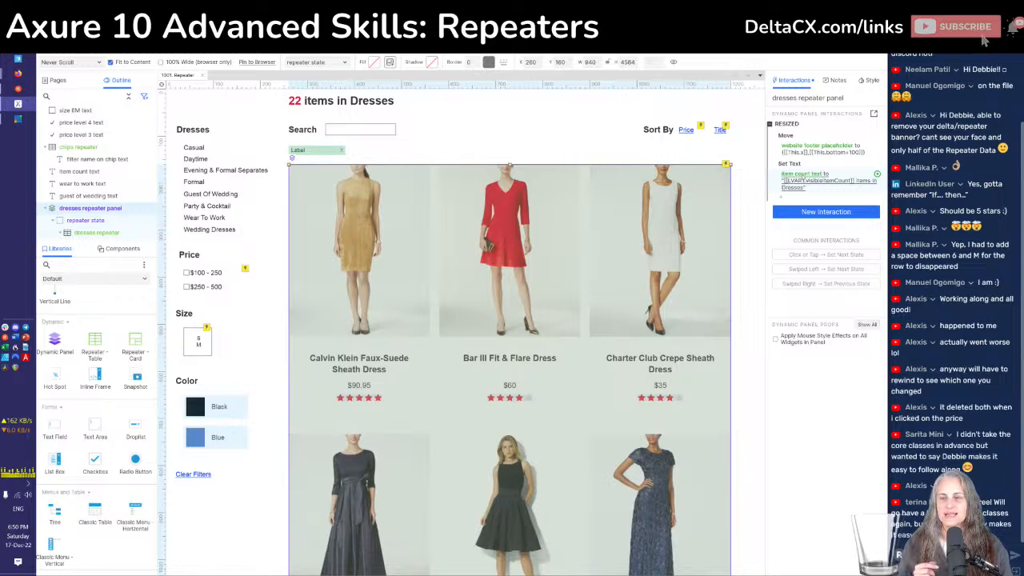
double_click(790, 166)
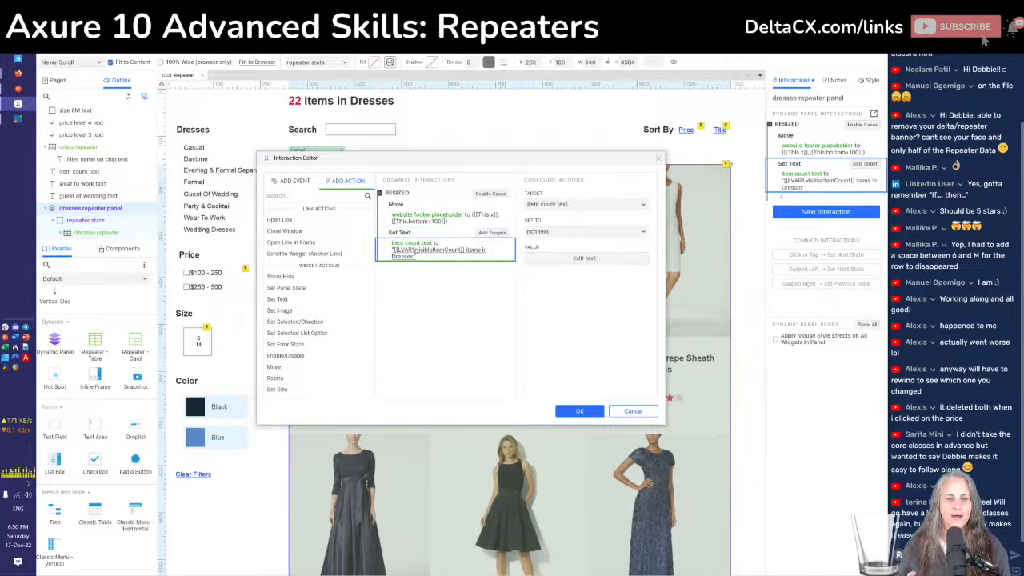
click(587, 258)
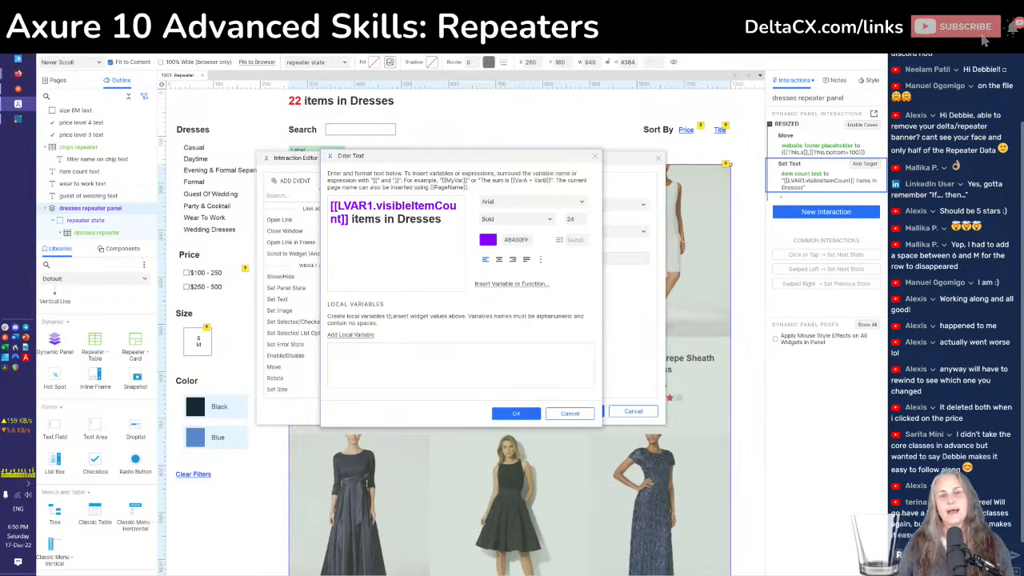
click(350, 334)
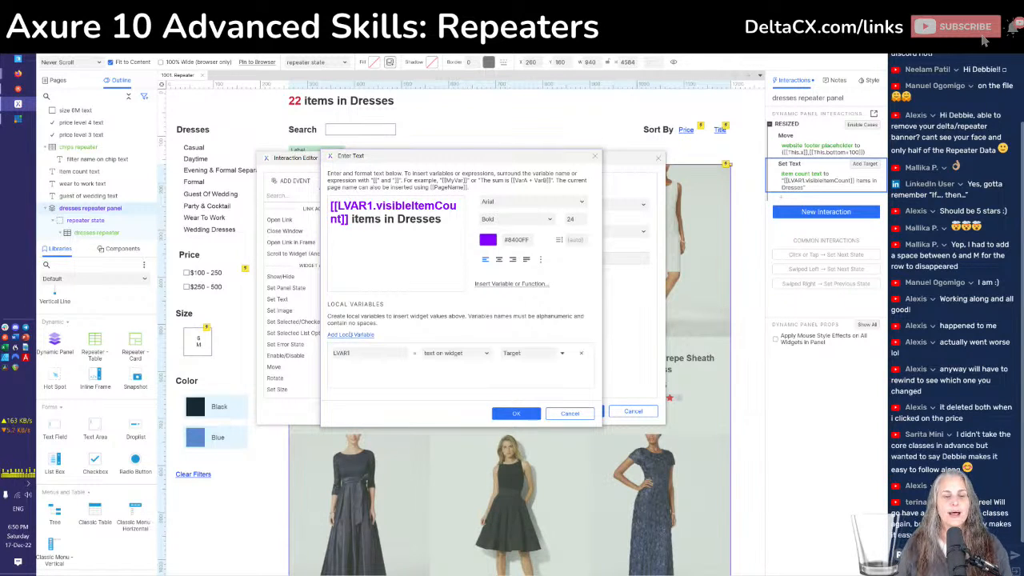
click(477, 354)
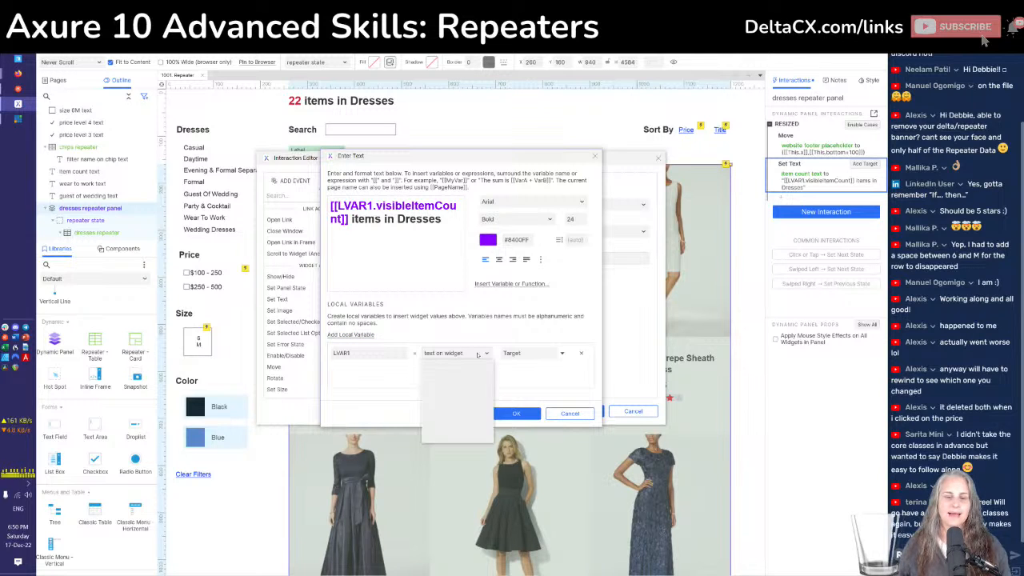
click(437, 437)
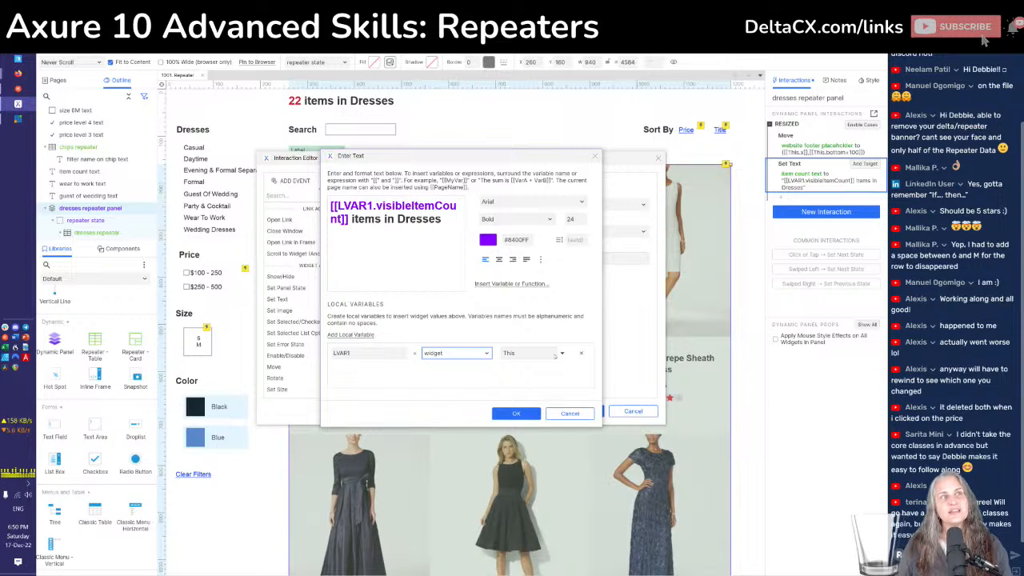
click(562, 353)
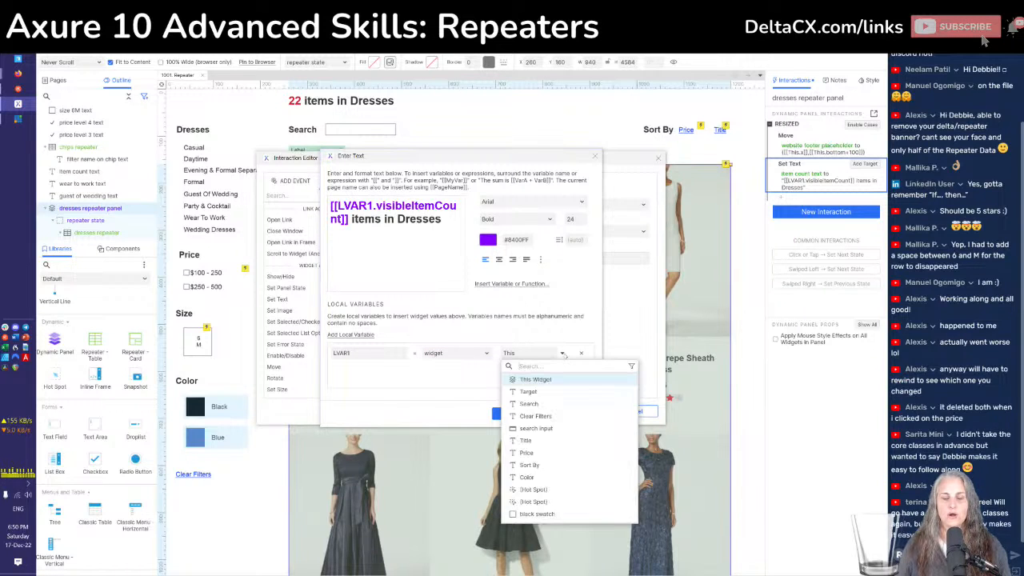
text(dres)
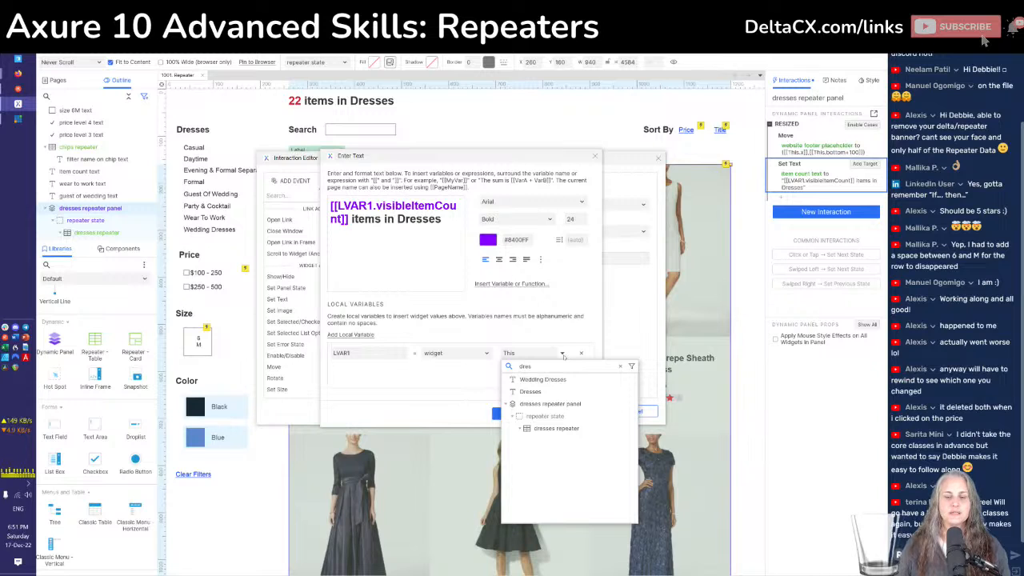
click(528, 429)
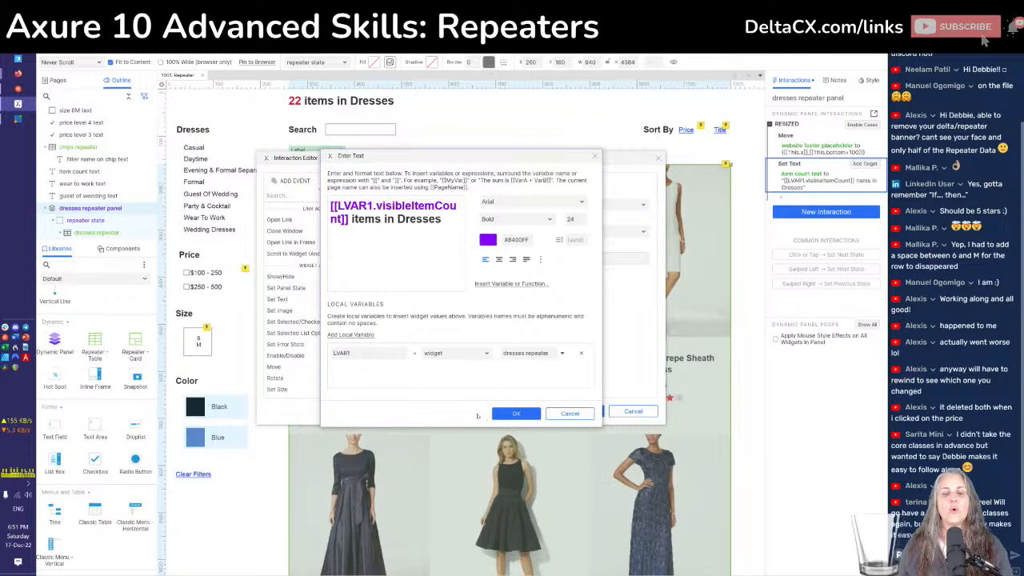
click(531, 413)
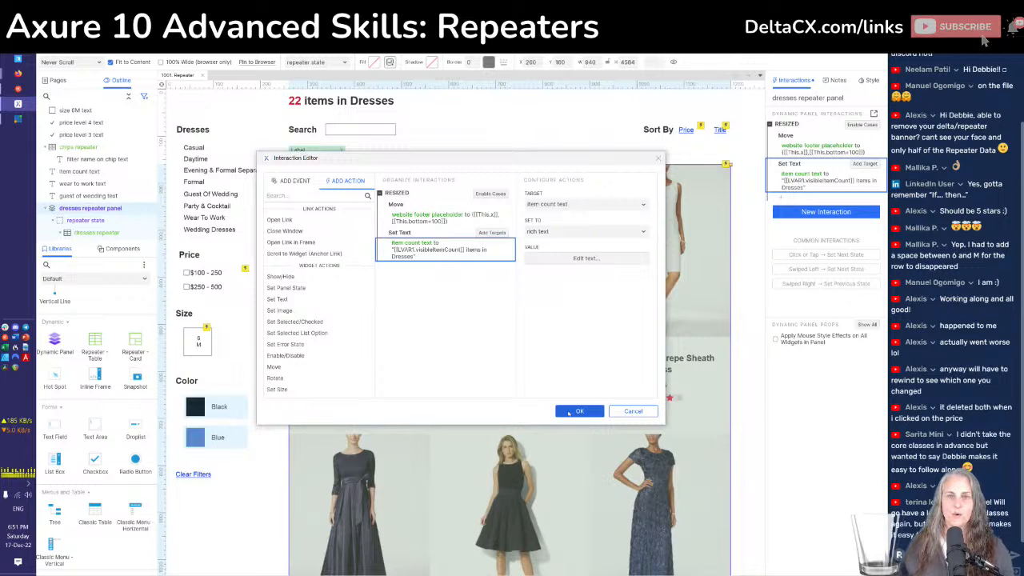
click(577, 411)
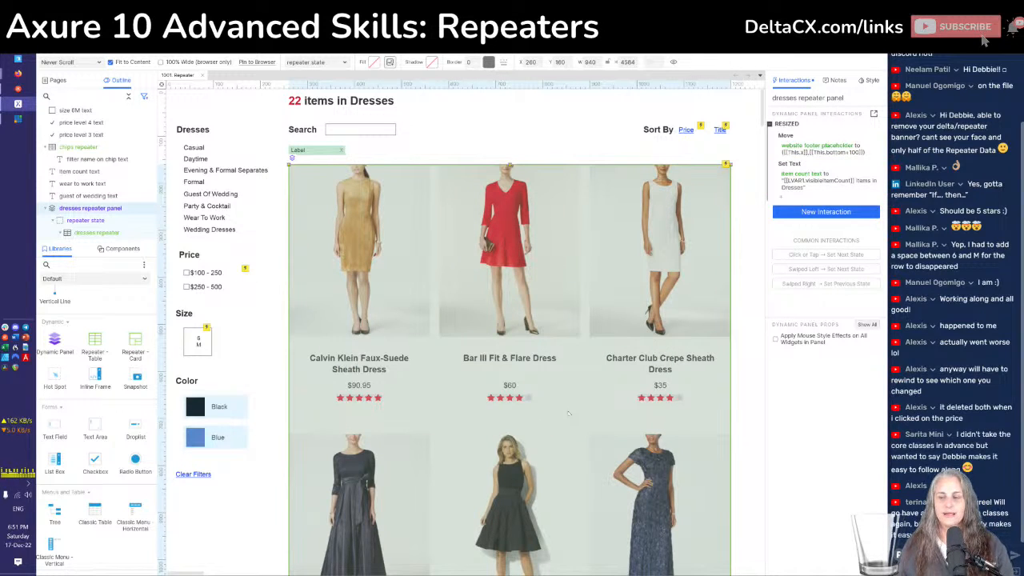
Switch to the Firefox preview, reload it, and toggle the 6M size and $100 - 250 price filters on and off to check the item count heading
key(alt+Tab)
key(F5)
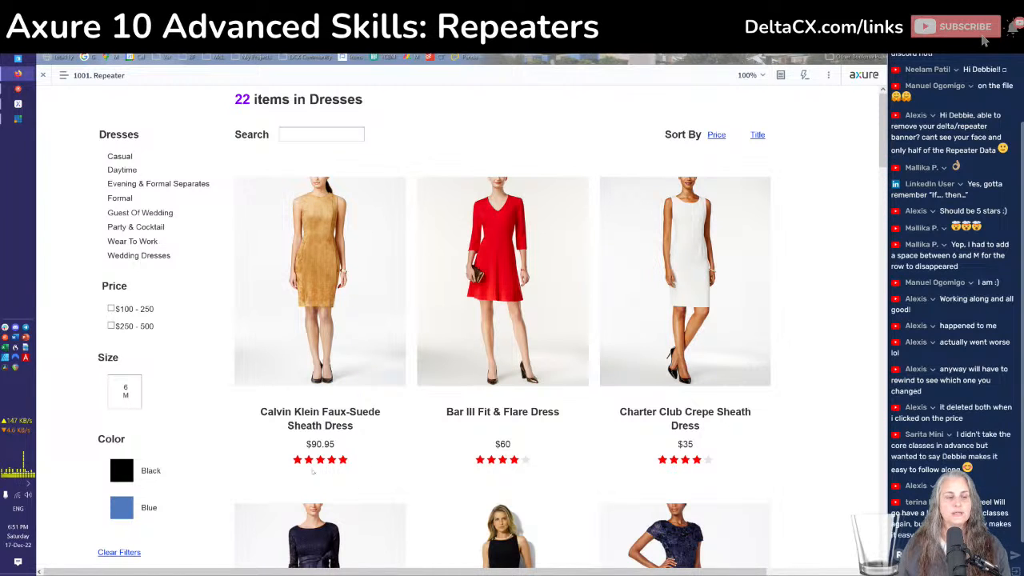
click(118, 394)
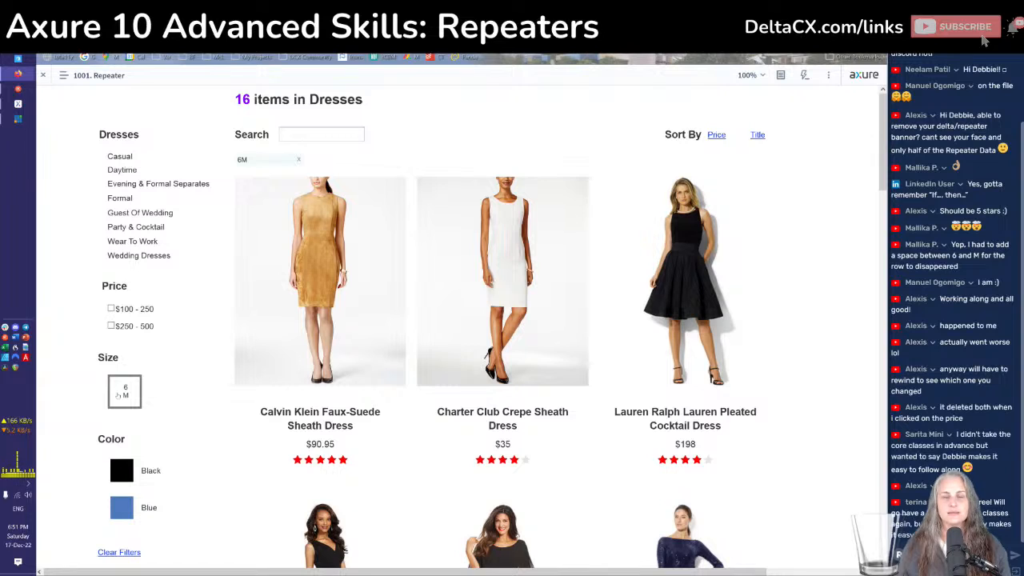
click(111, 309)
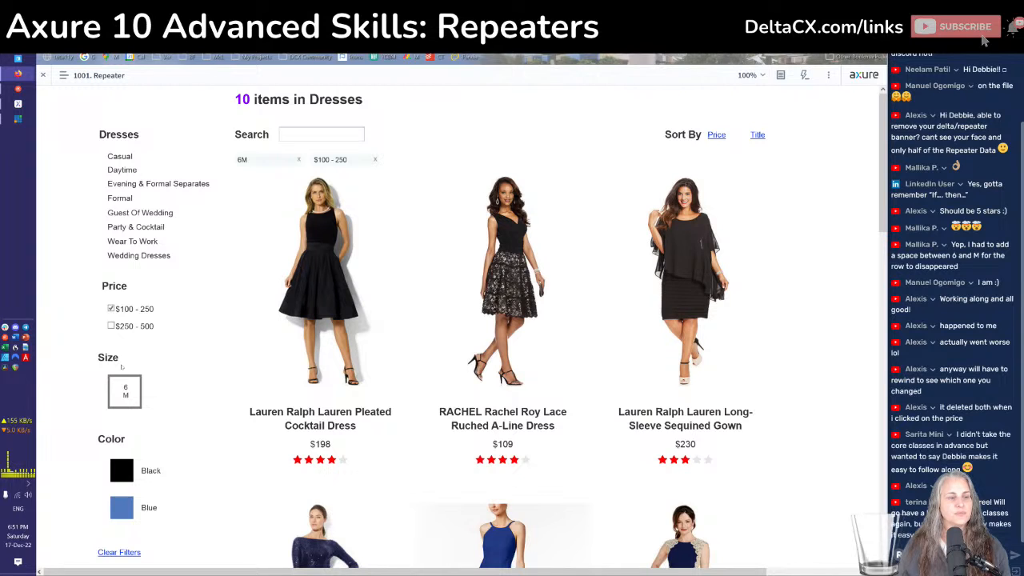
click(124, 391)
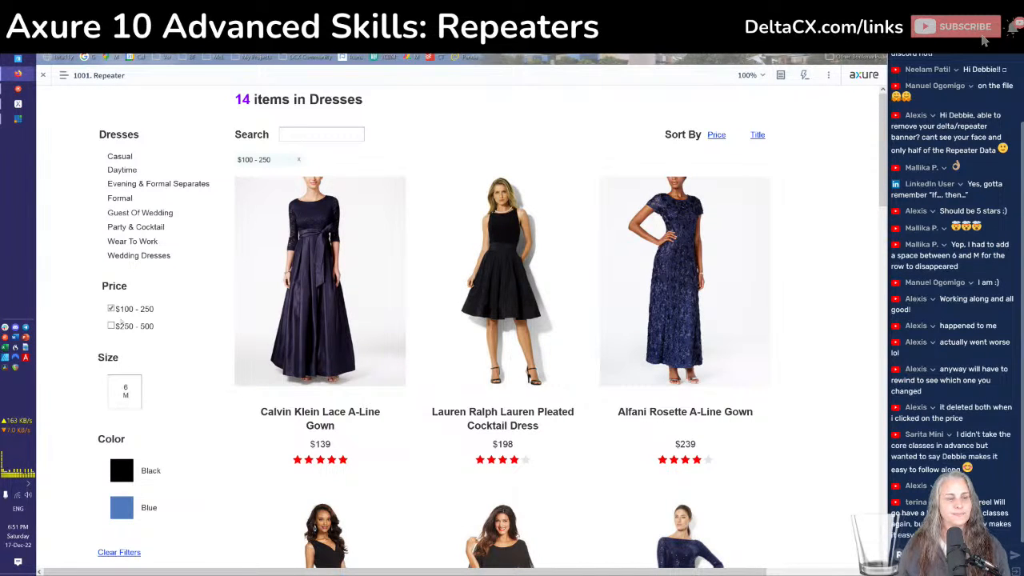
click(111, 308)
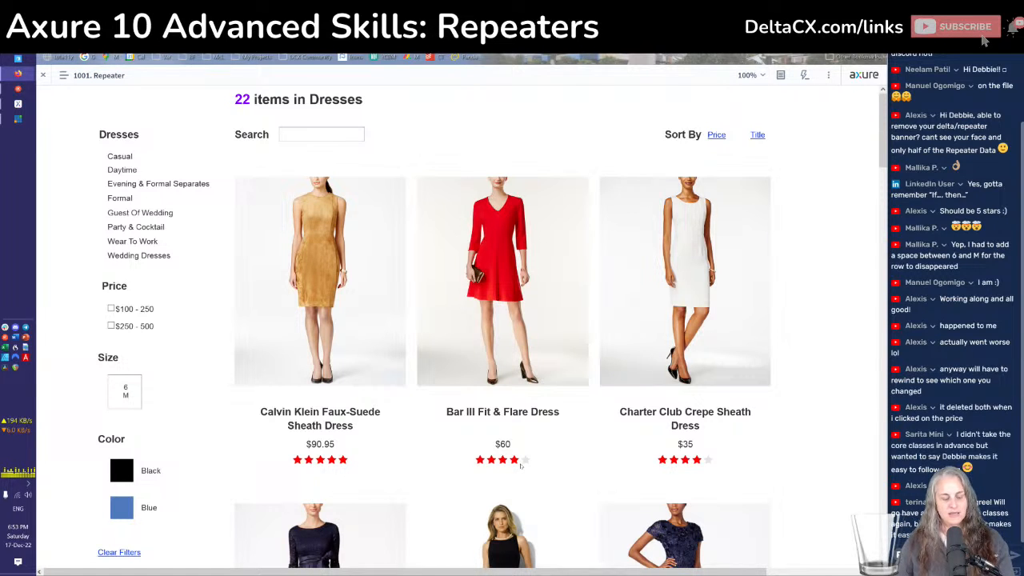
Switch back to Axure RP, examine the dresses repeater's data table, especially its Colors column, and leave the panel state
key(alt+Tab)
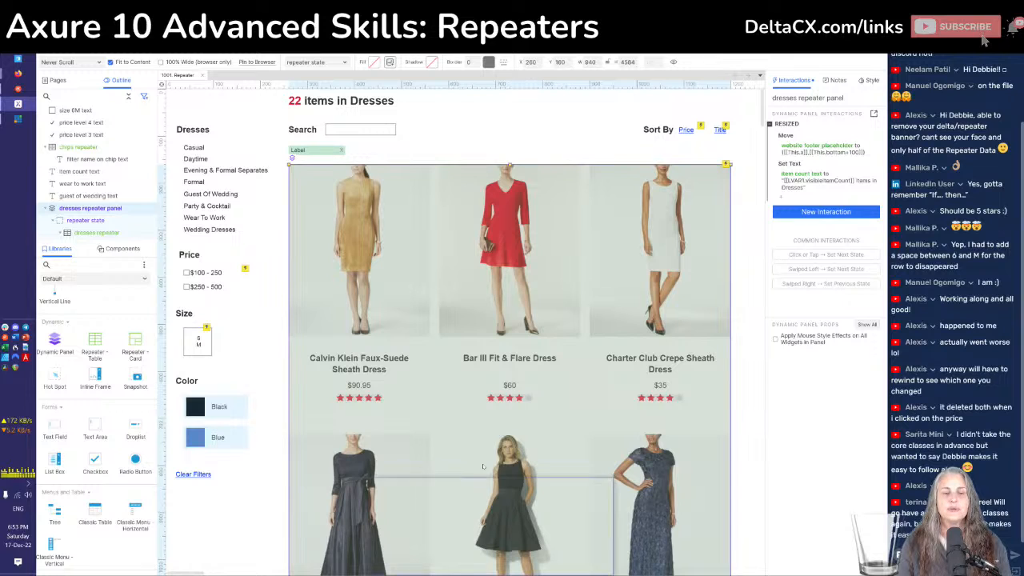
double_click(485, 468)
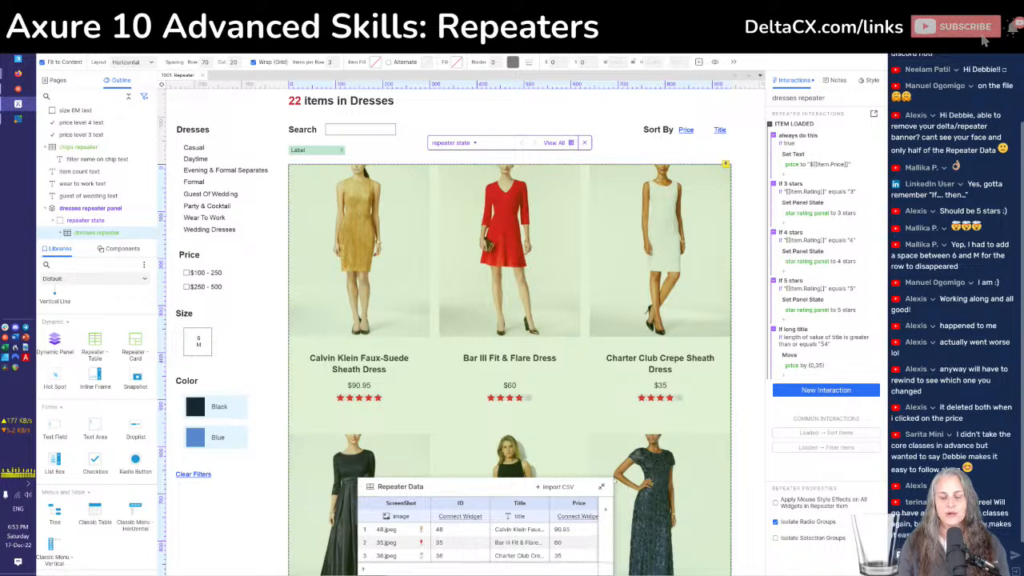
click(601, 487)
drag(828, 346, 859, 328)
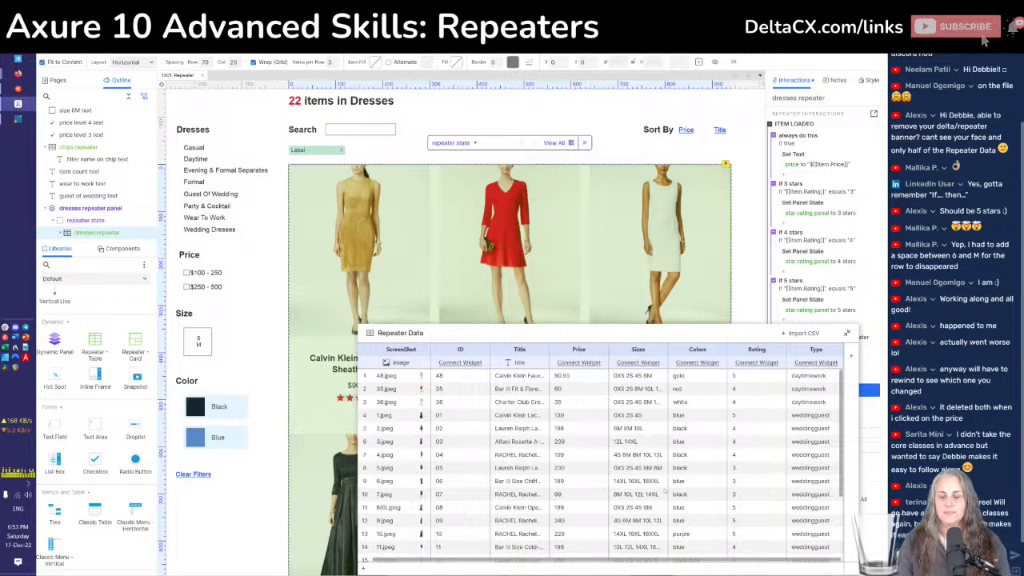
scroll(682, 466, down, 3)
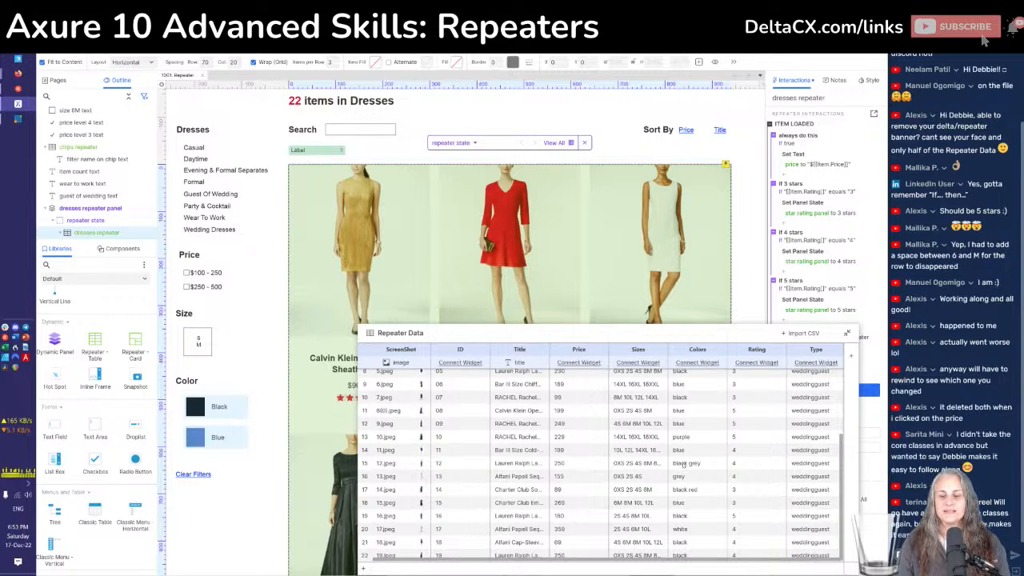
click(697, 463)
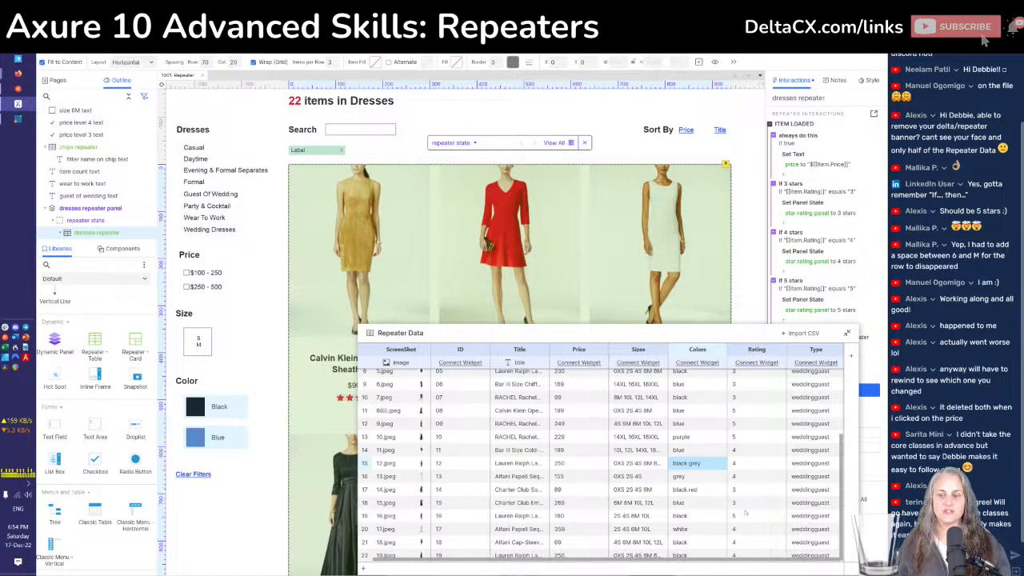
scroll(810, 475, up, 3)
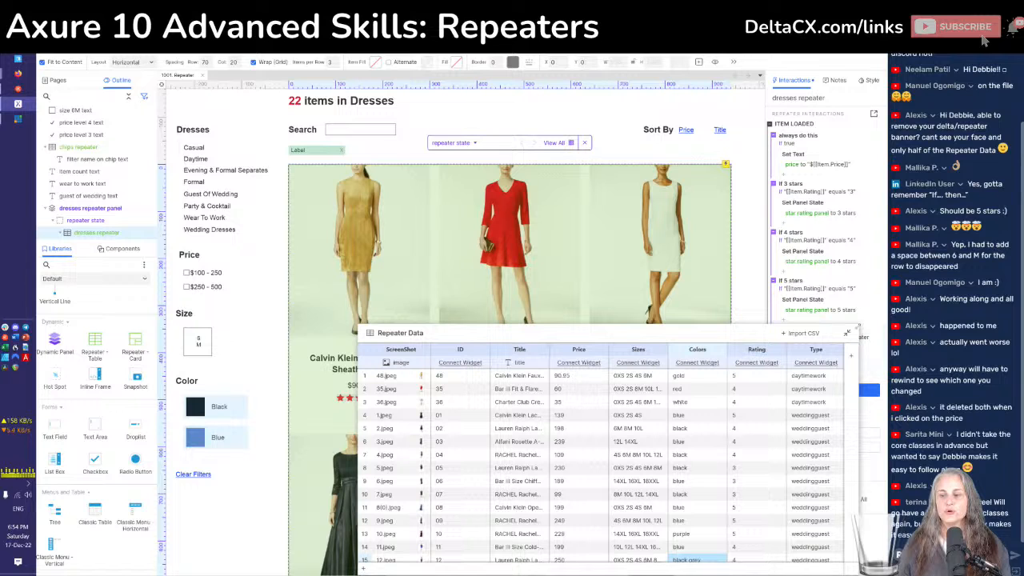
click(854, 328)
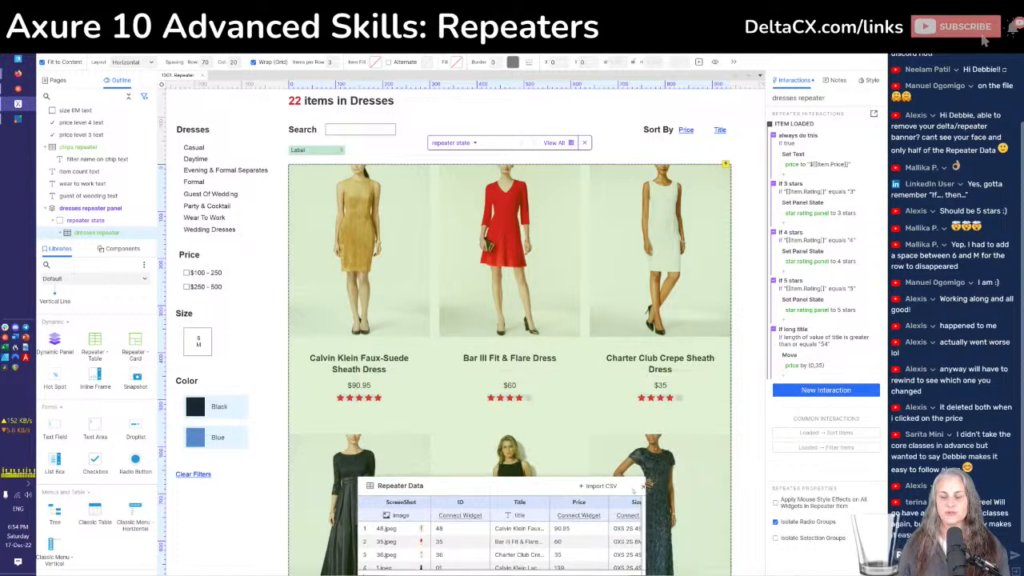
drag(631, 502, 648, 503)
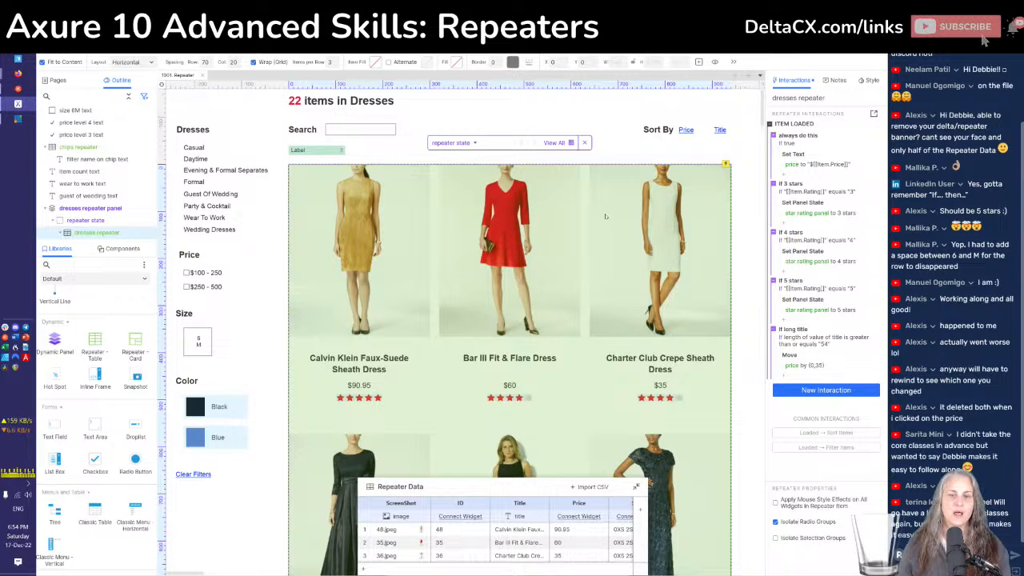
click(585, 143)
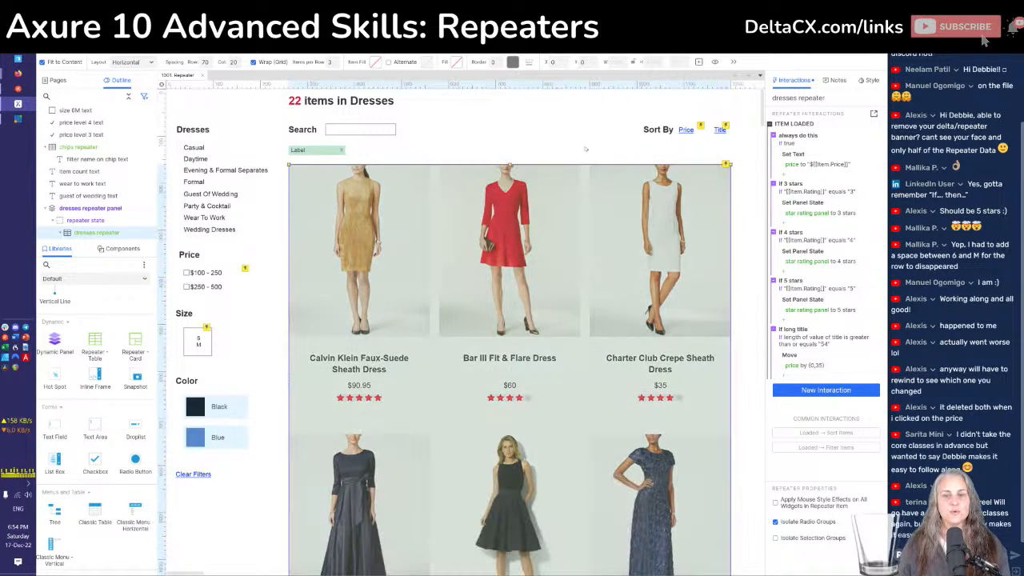
click(207, 212)
click(207, 216)
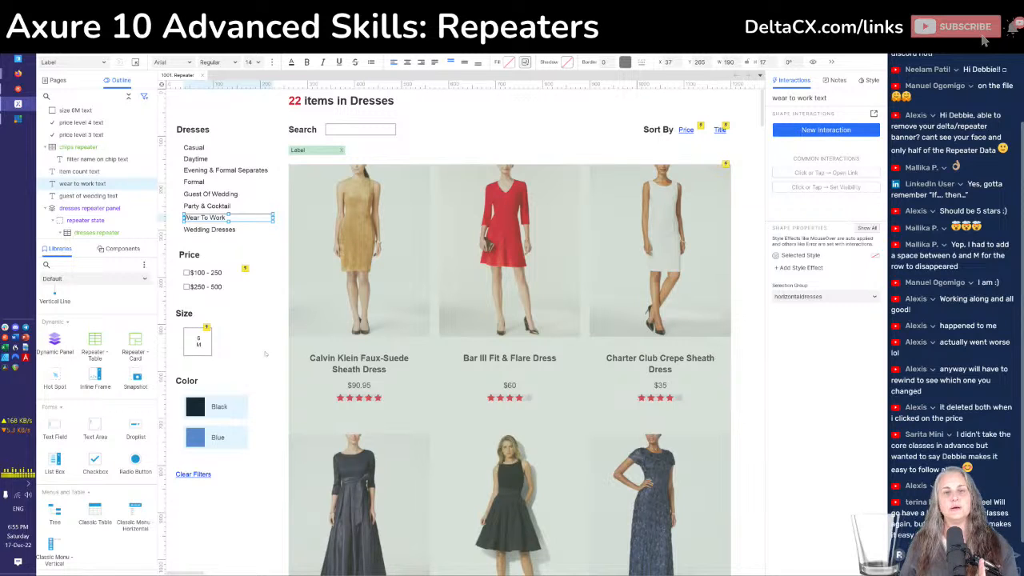
Give the Clear Filters link a Click or Tap interaction with a Remove Filter action that removes all filters from the dresses repeater
click(197, 476)
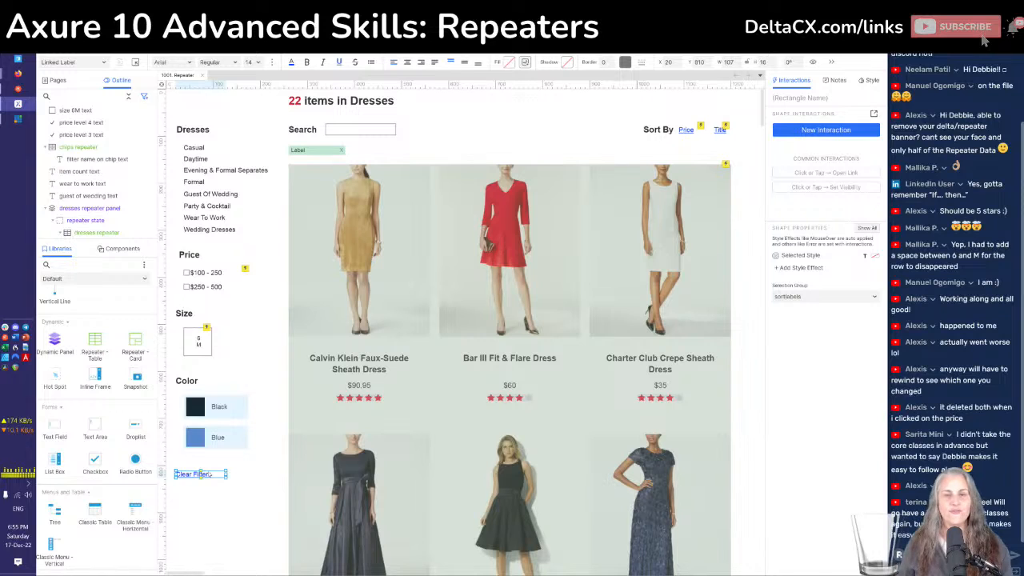
click(874, 114)
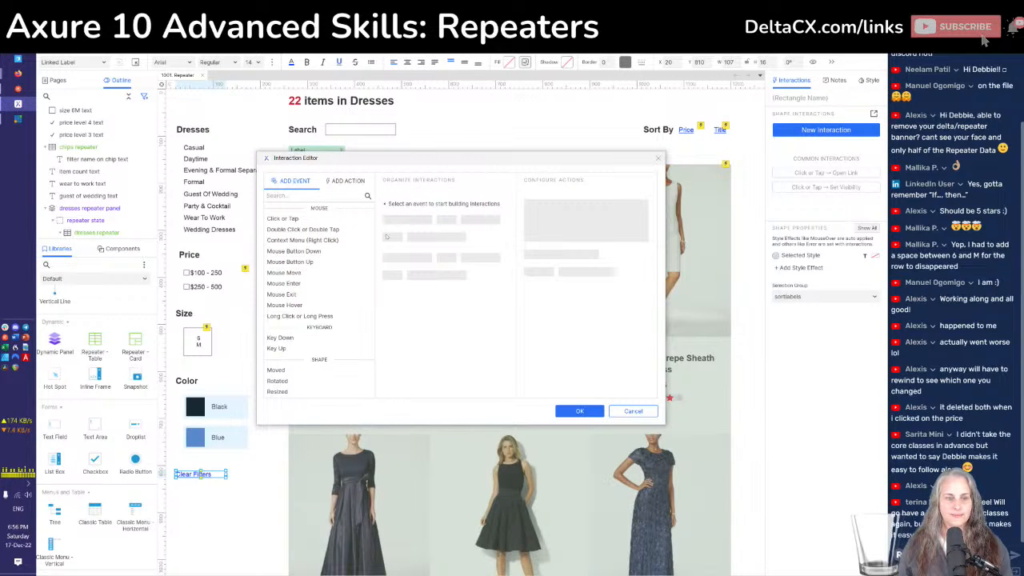
click(301, 221)
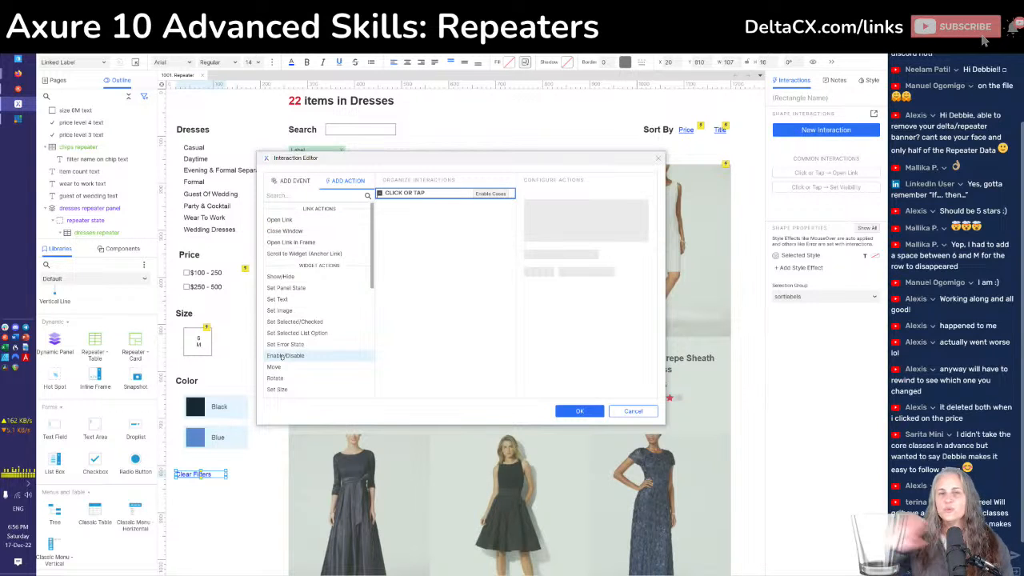
scroll(288, 336, down, 5)
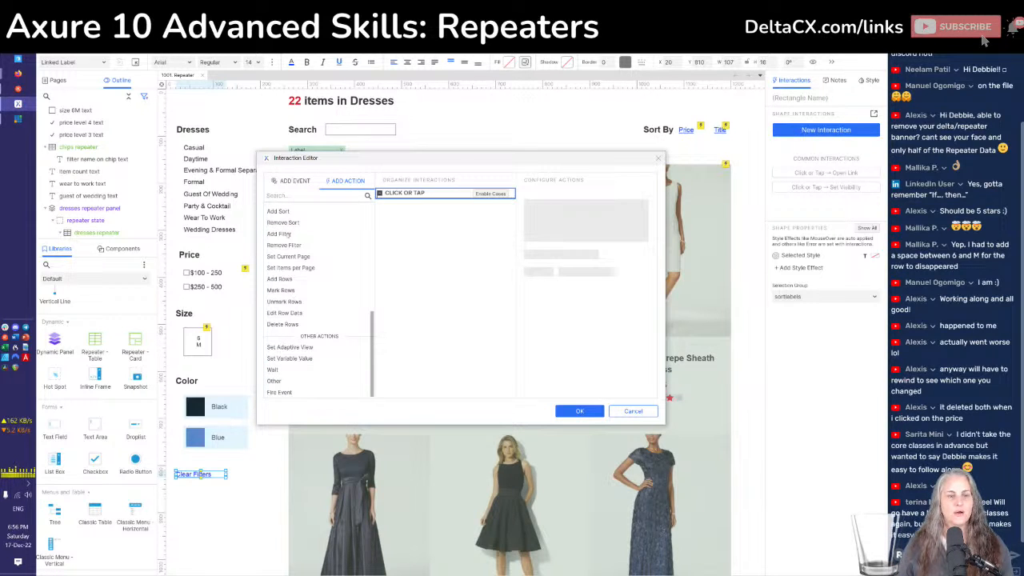
click(286, 246)
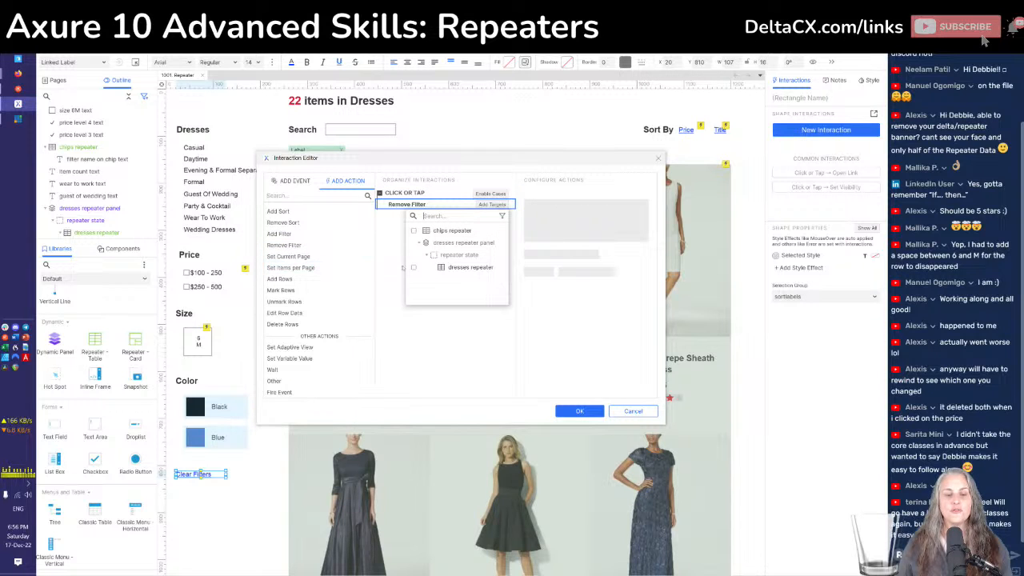
click(413, 267)
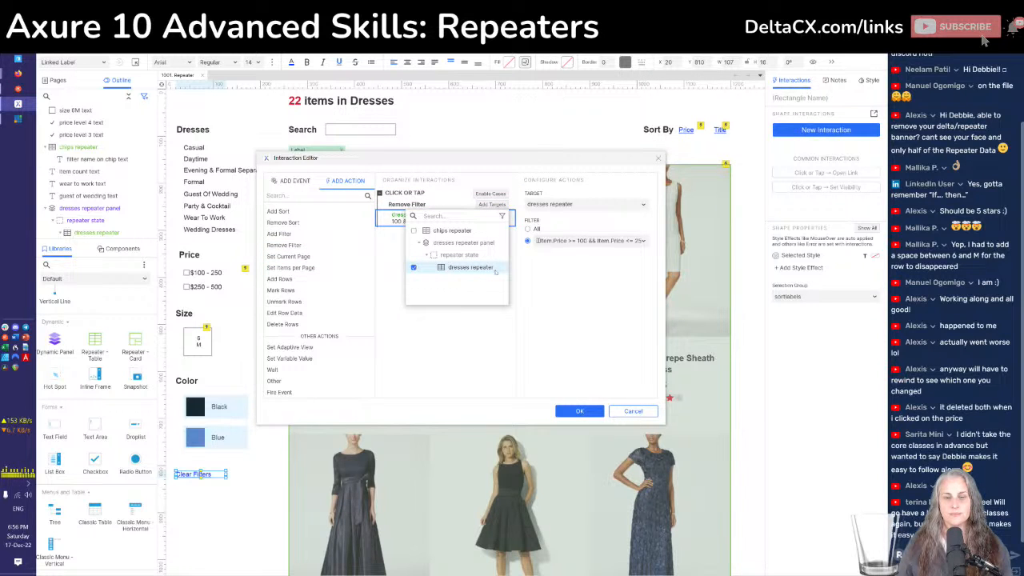
click(528, 230)
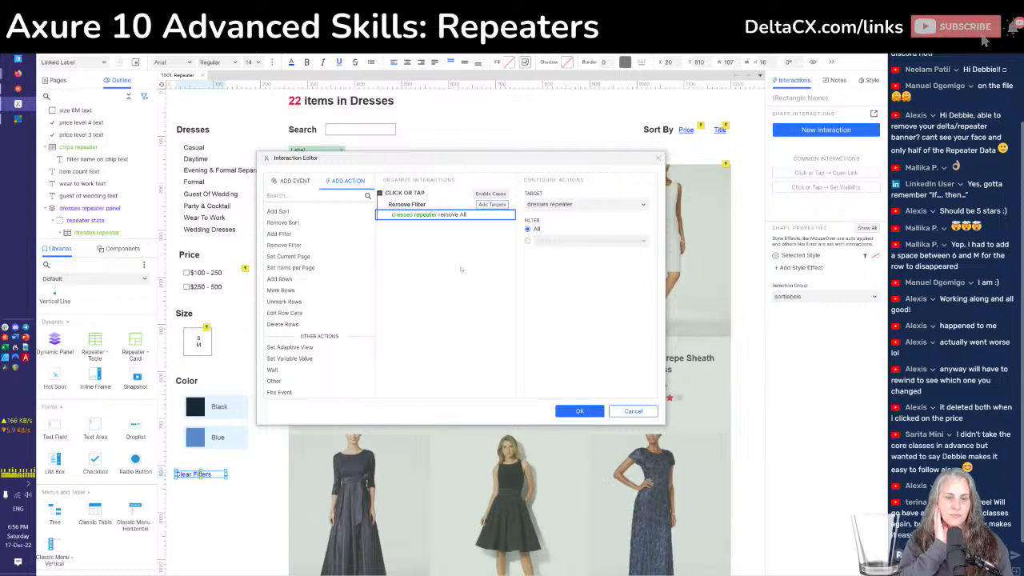
click(292, 325)
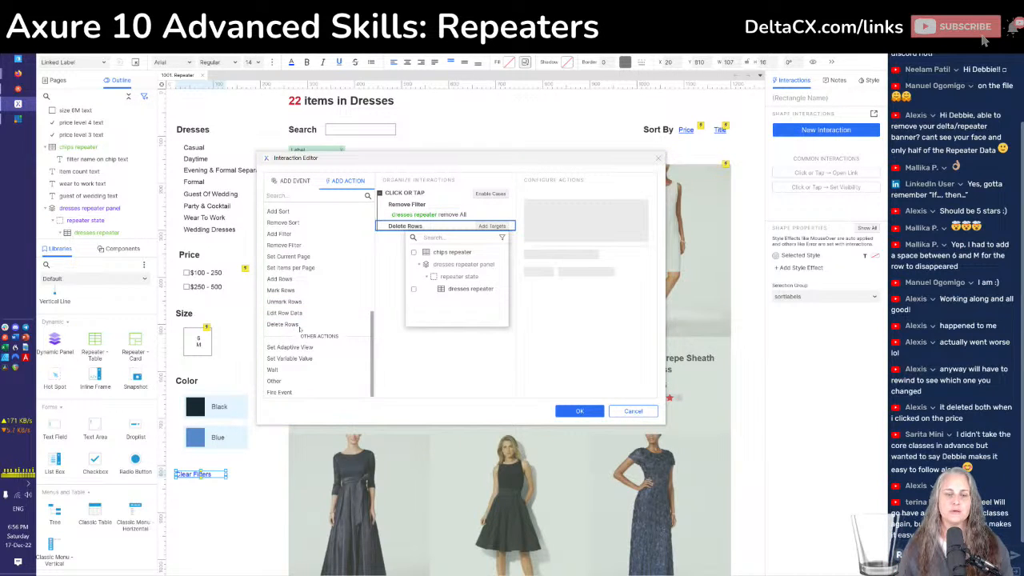
click(414, 252)
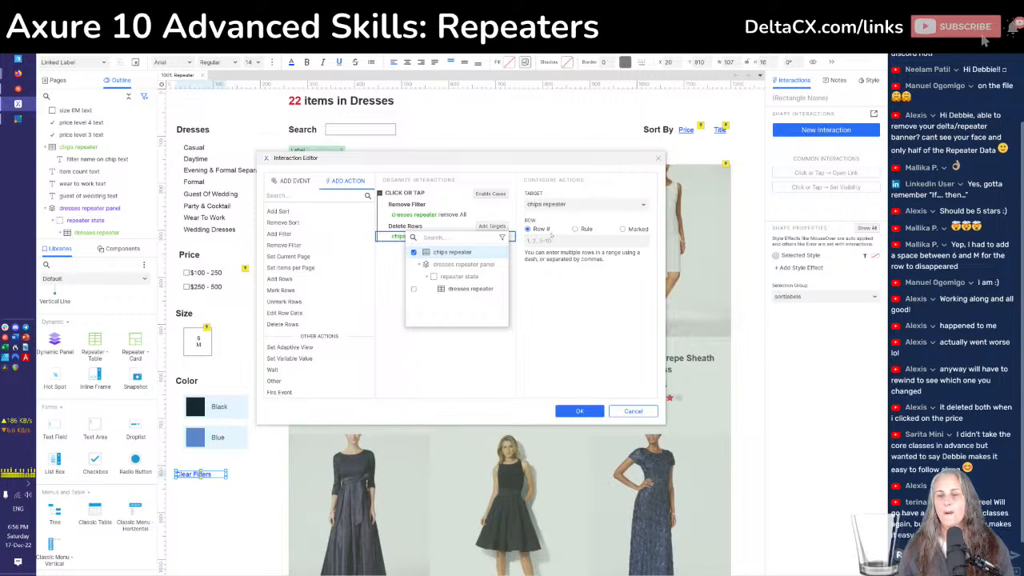
click(392, 238)
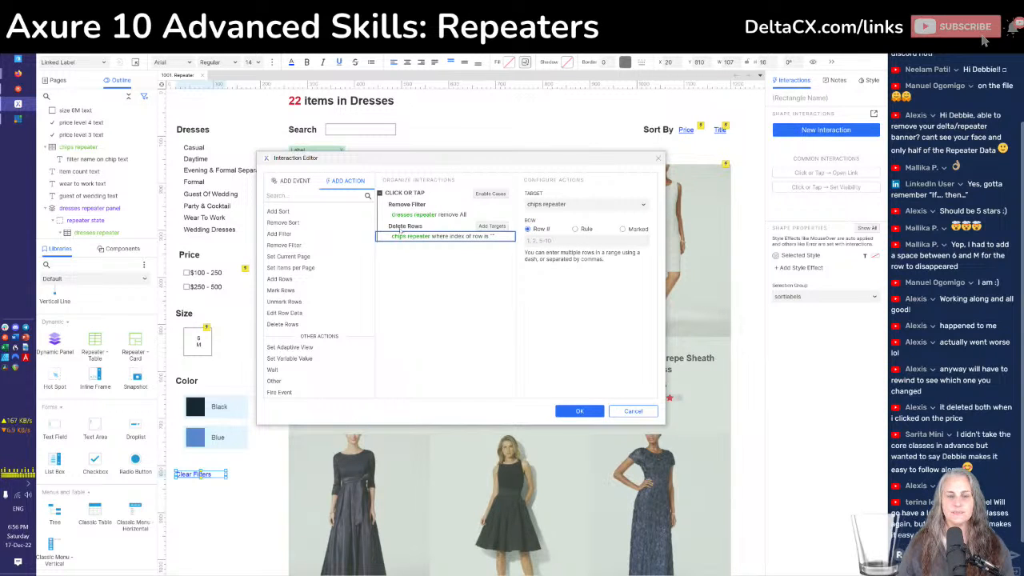
click(404, 228)
key(Delete)
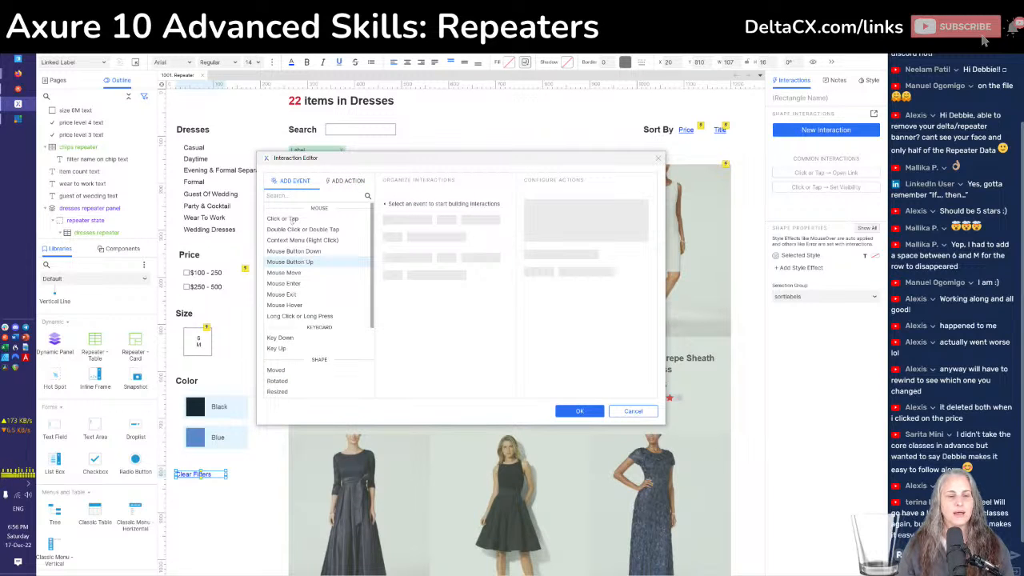
Rebuild the Clear Filters link's Click or Tap event with a Remove Filter action that removes all filters from the dresses repeater
click(284, 218)
scroll(349, 349, down, 5)
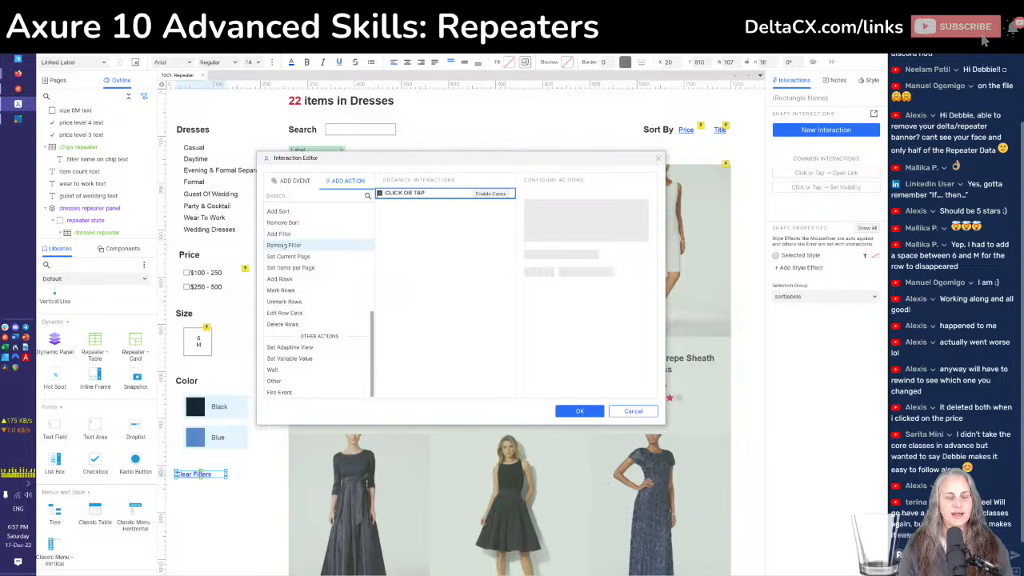
click(284, 245)
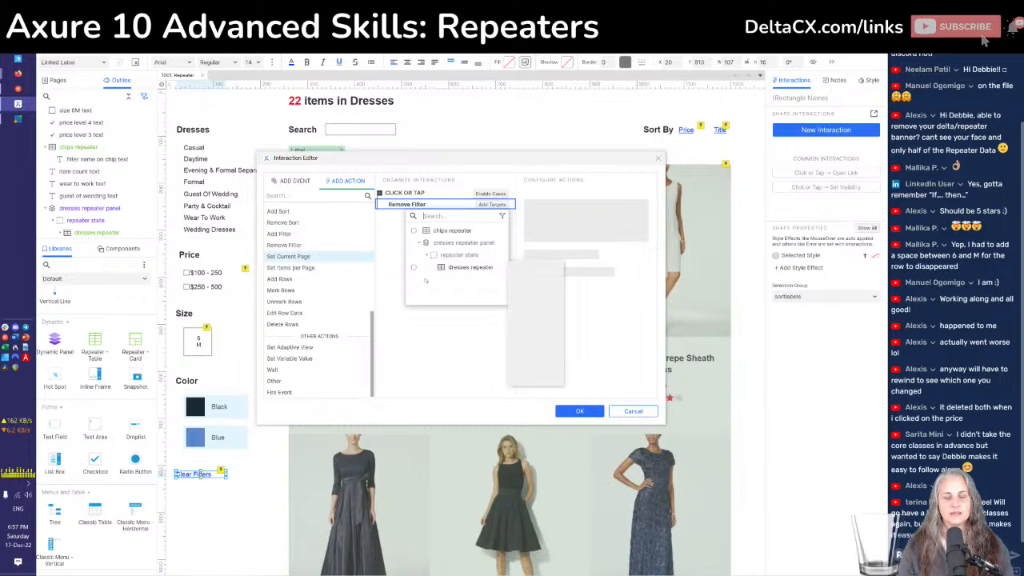
click(448, 268)
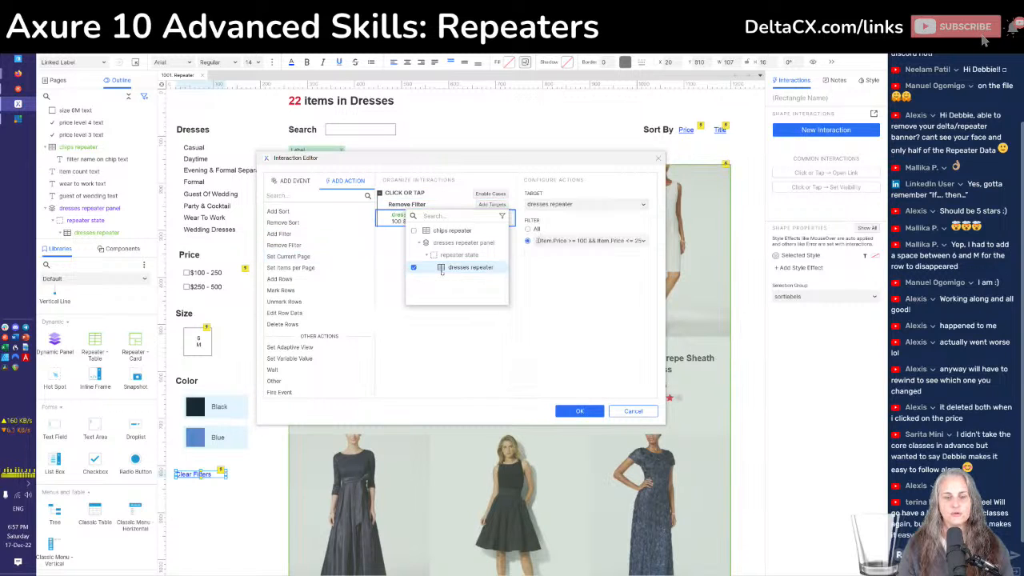
click(527, 240)
click(527, 229)
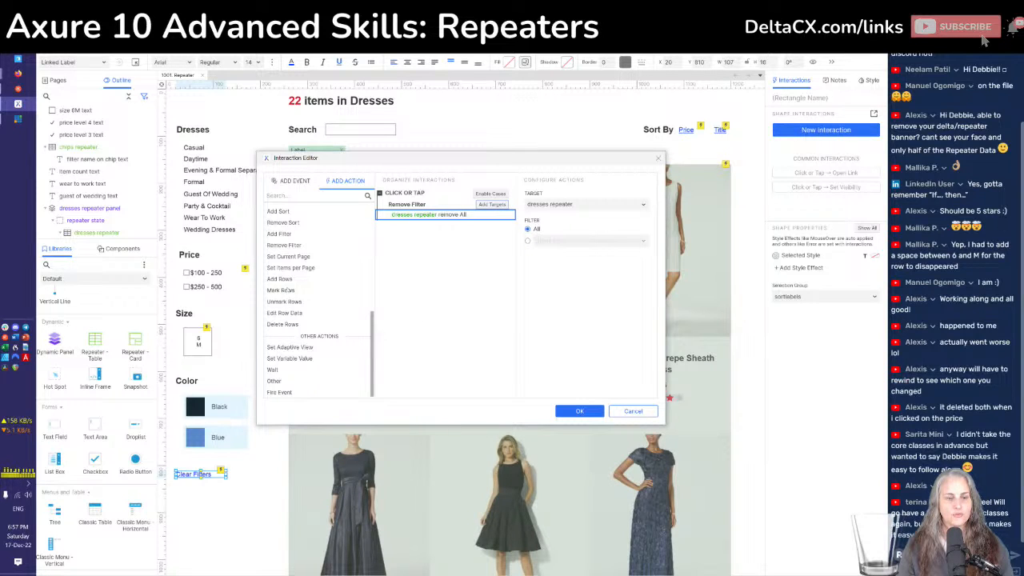
Add a Mark Rows action for all chips repeater rows and a Delete Rows action for its marked rows, and accept the interaction
click(288, 289)
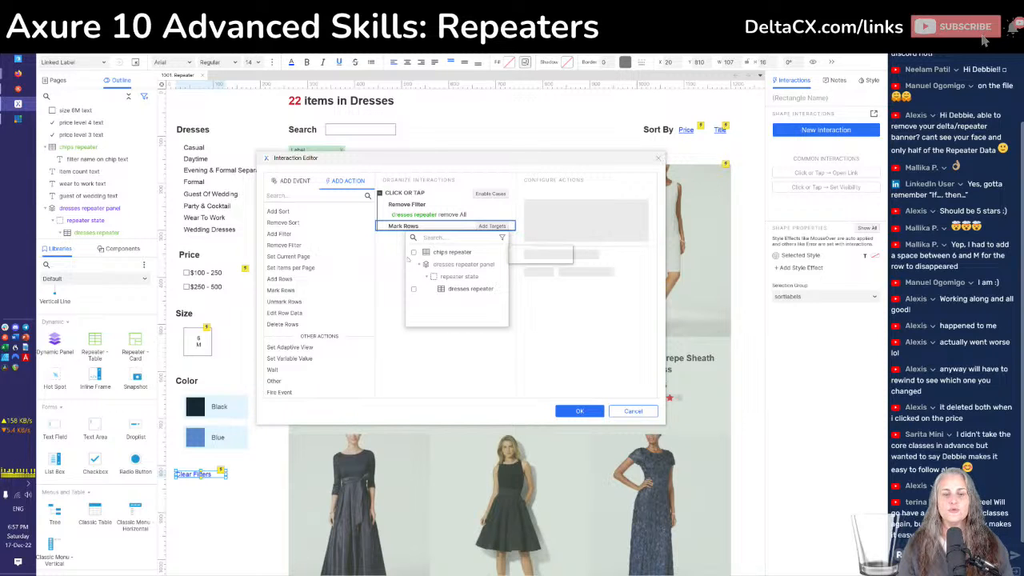
click(413, 252)
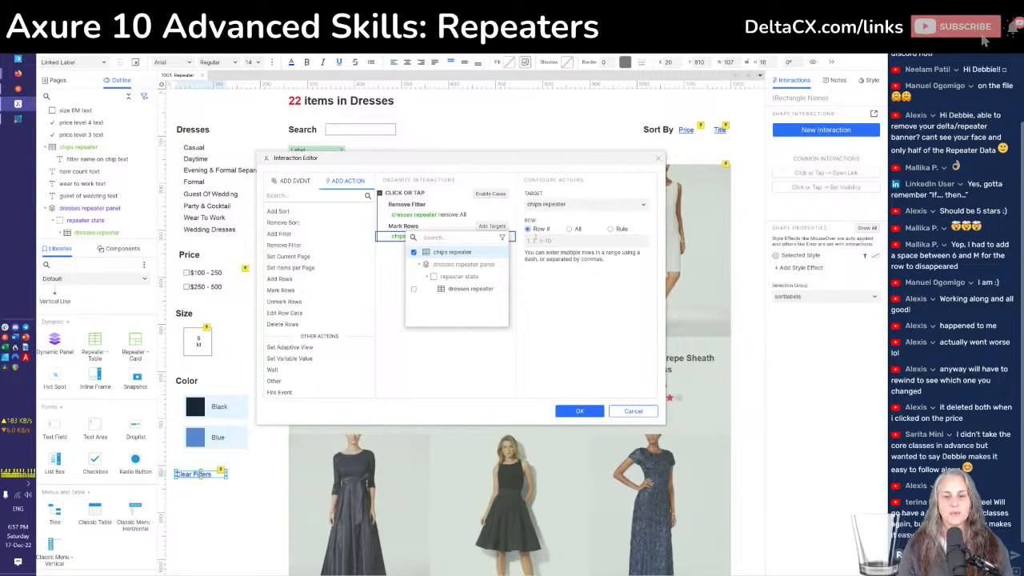
click(568, 232)
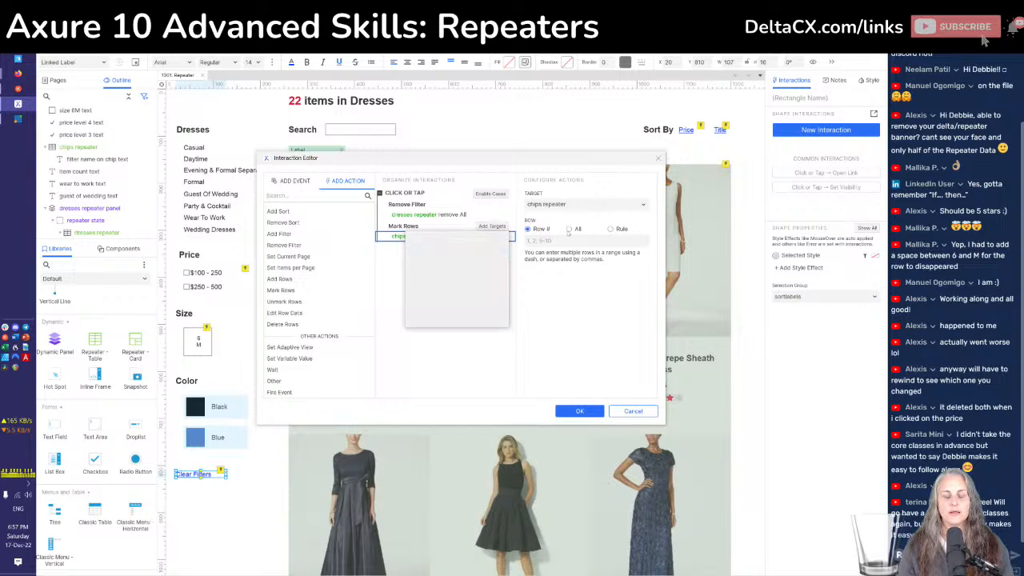
click(569, 229)
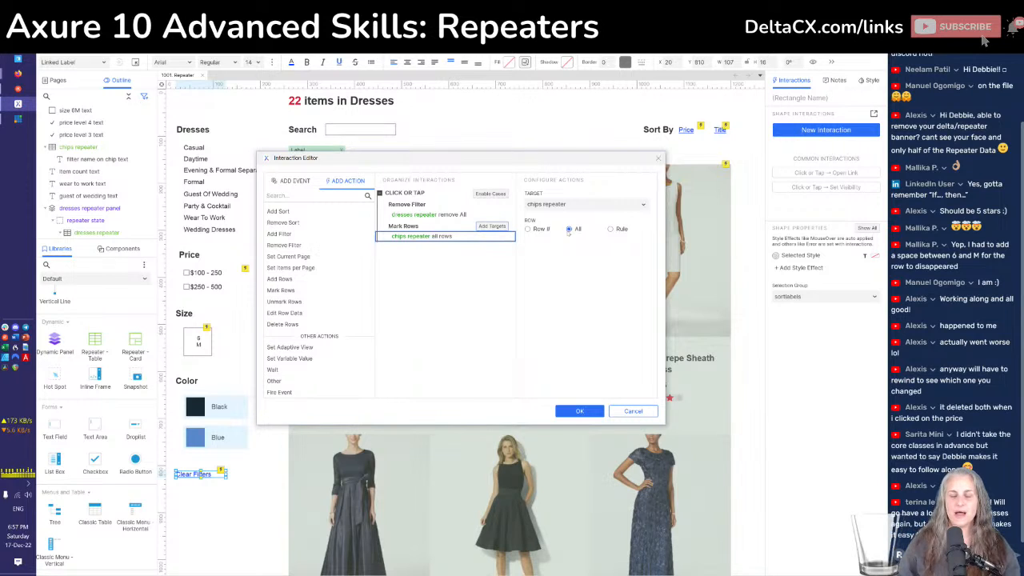
click(284, 324)
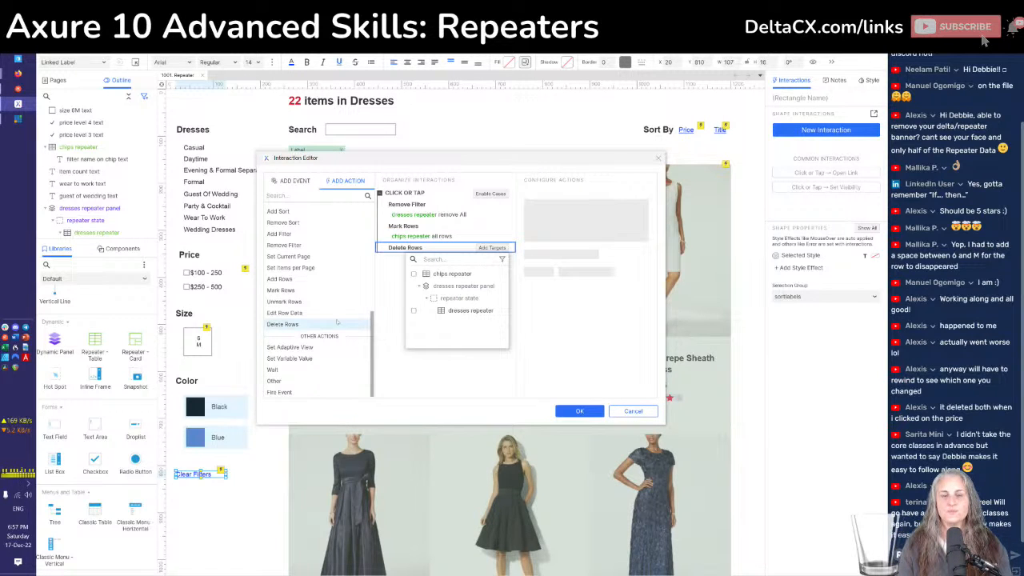
click(420, 275)
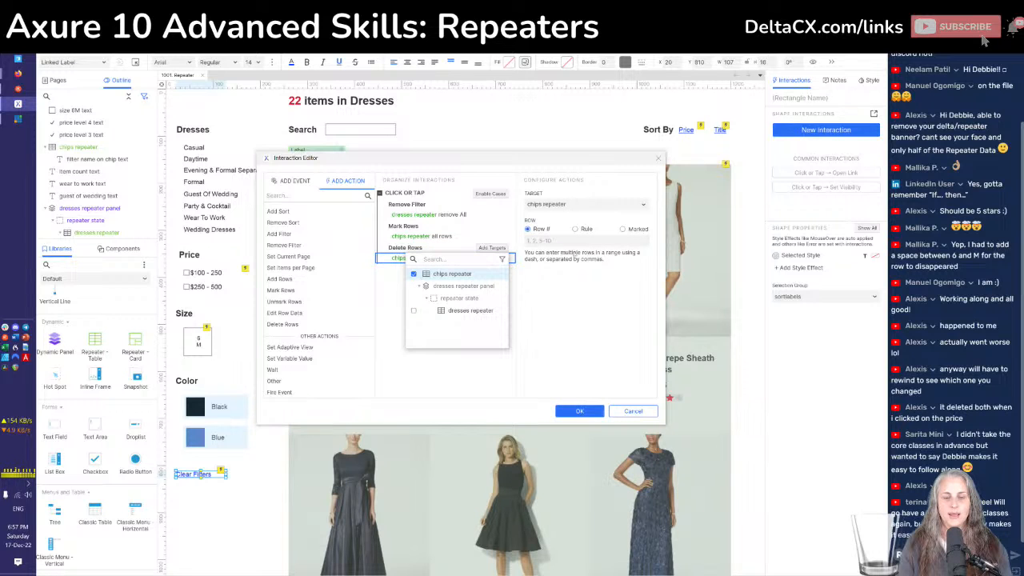
click(622, 229)
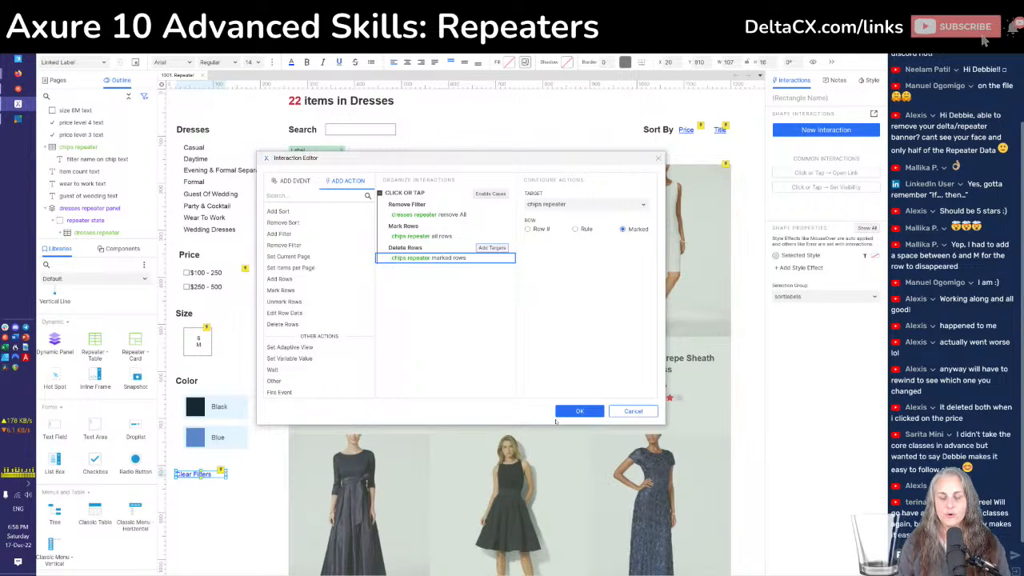
click(580, 411)
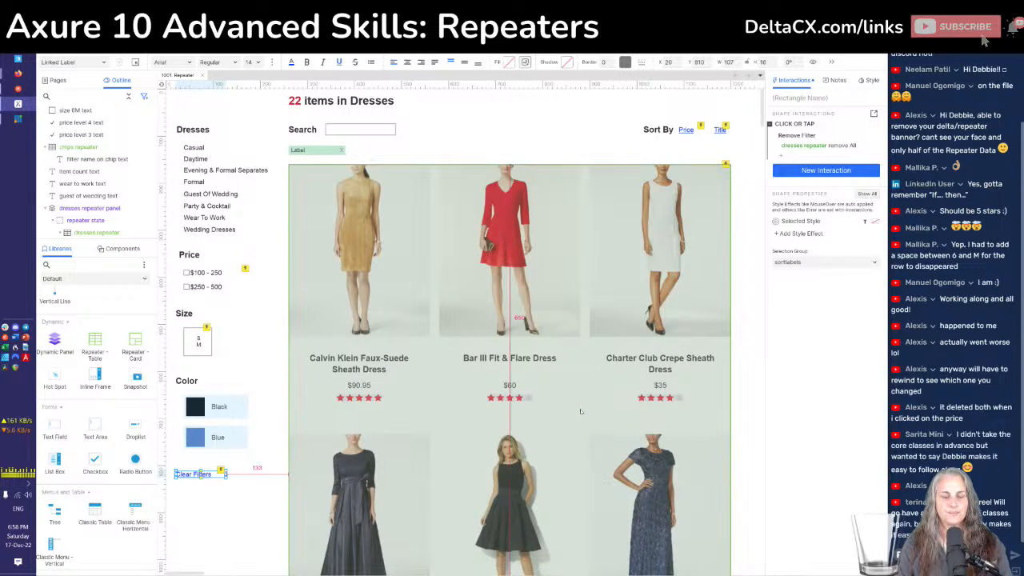
Switch to the Firefox preview, reload it, and apply the 6M size and $100 - 250 price filters to test the Clear Filters link
key(alt+Tab)
key(F5)
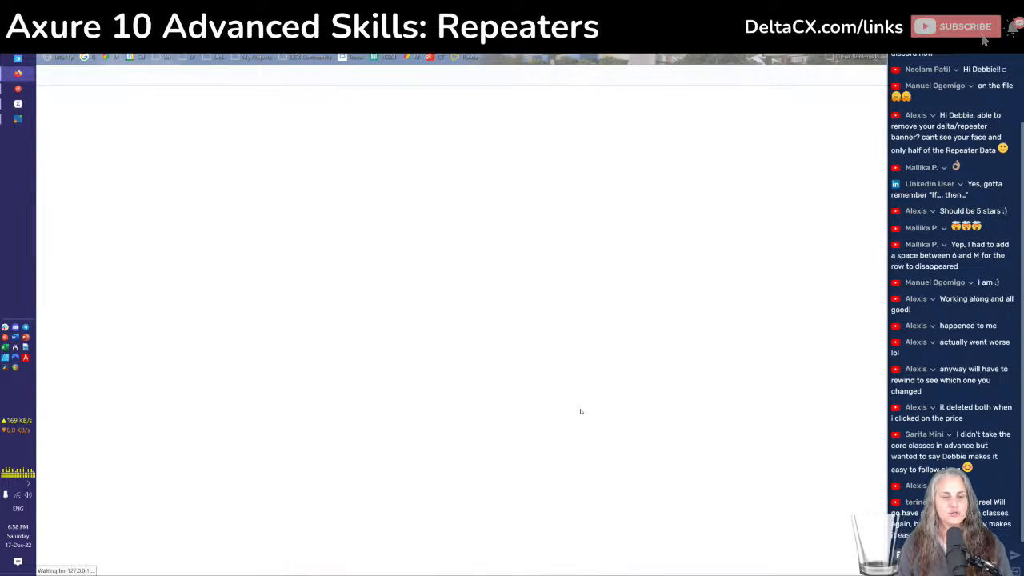
click(125, 390)
click(111, 308)
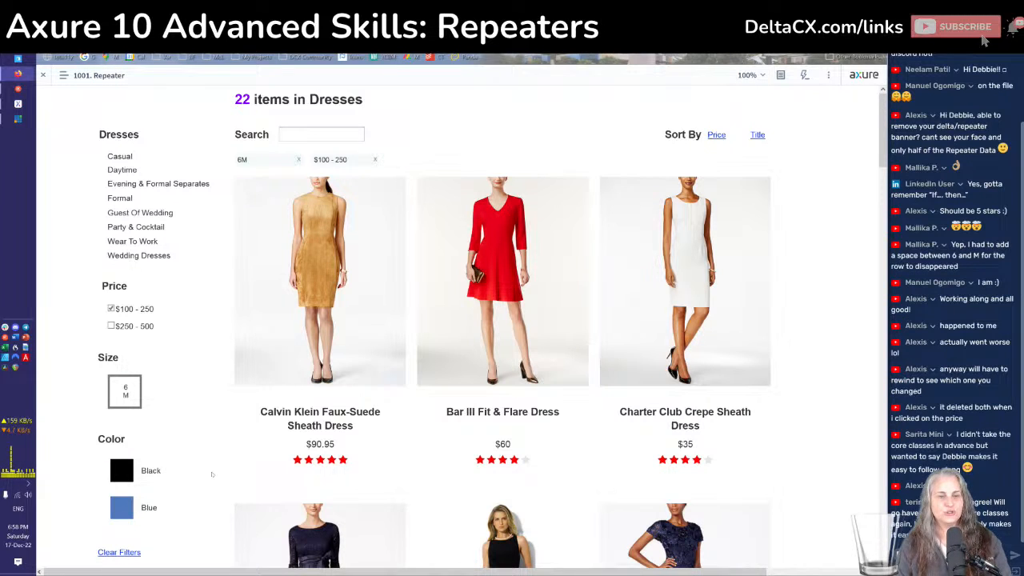
Switch back to Axure RP and reopen the Clear Filters link's Click or Tap interaction for editing
key(alt+Tab)
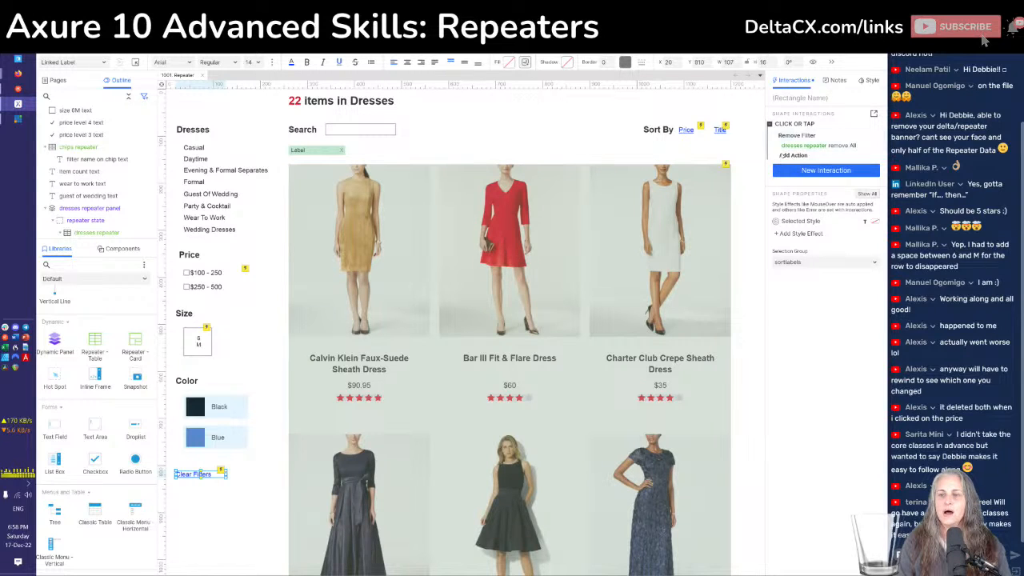
double_click(792, 125)
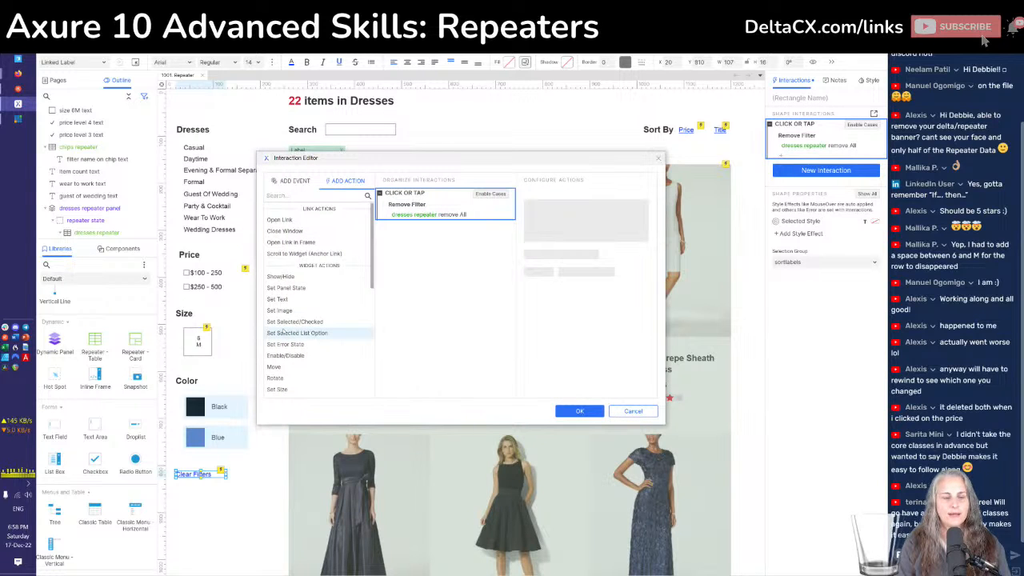
scroll(289, 367, down, 5)
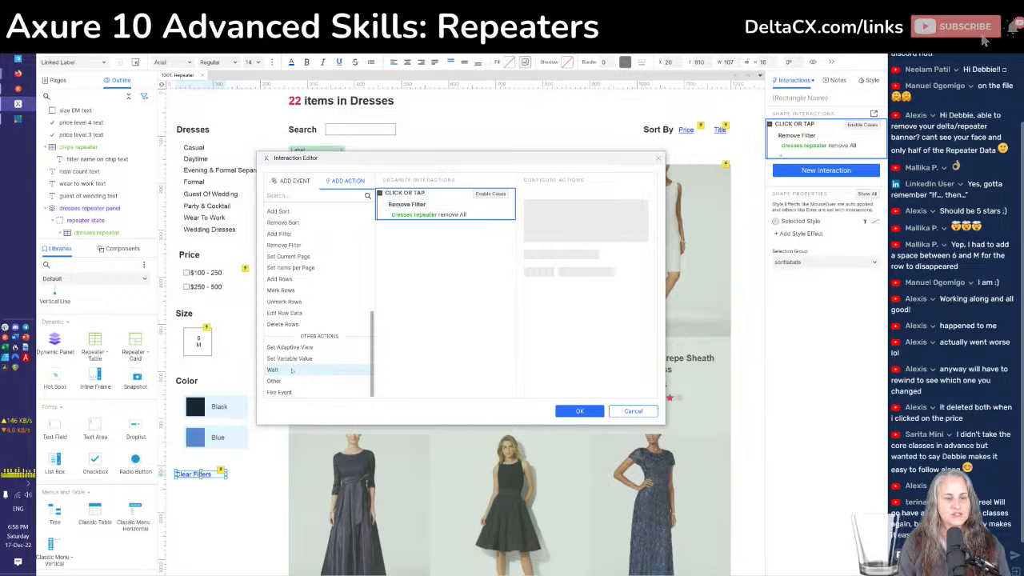
click(282, 290)
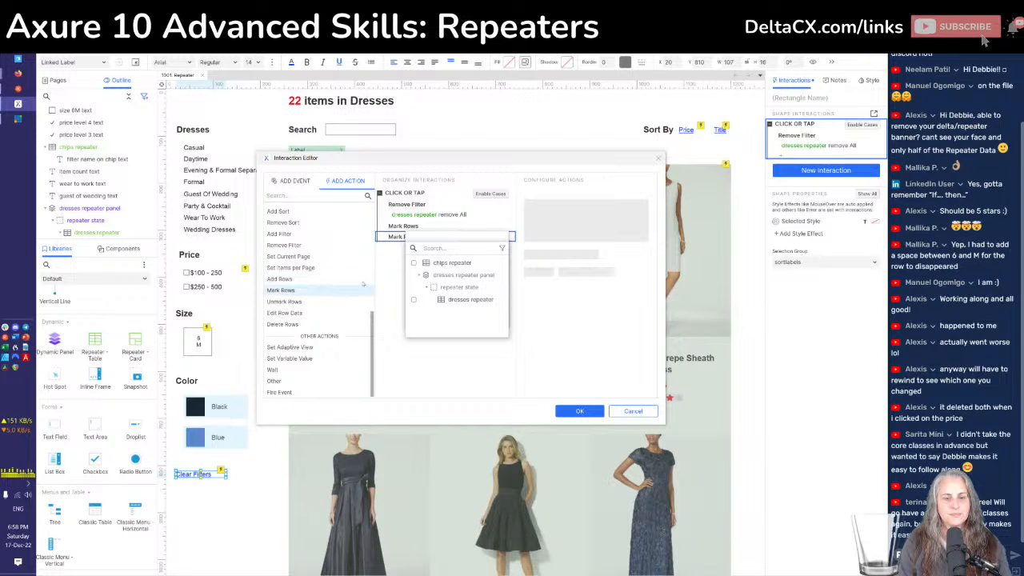
click(413, 264)
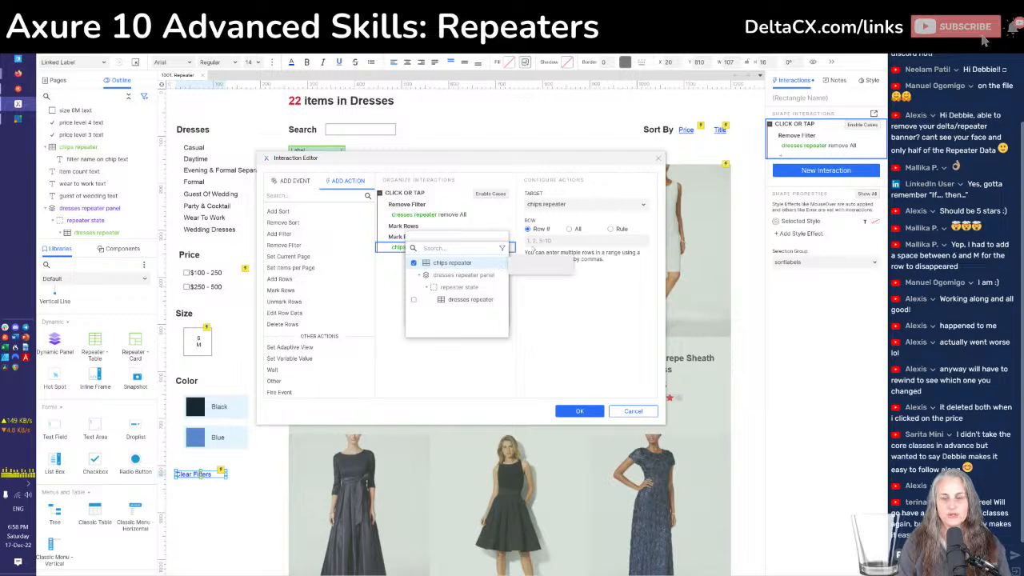
click(567, 236)
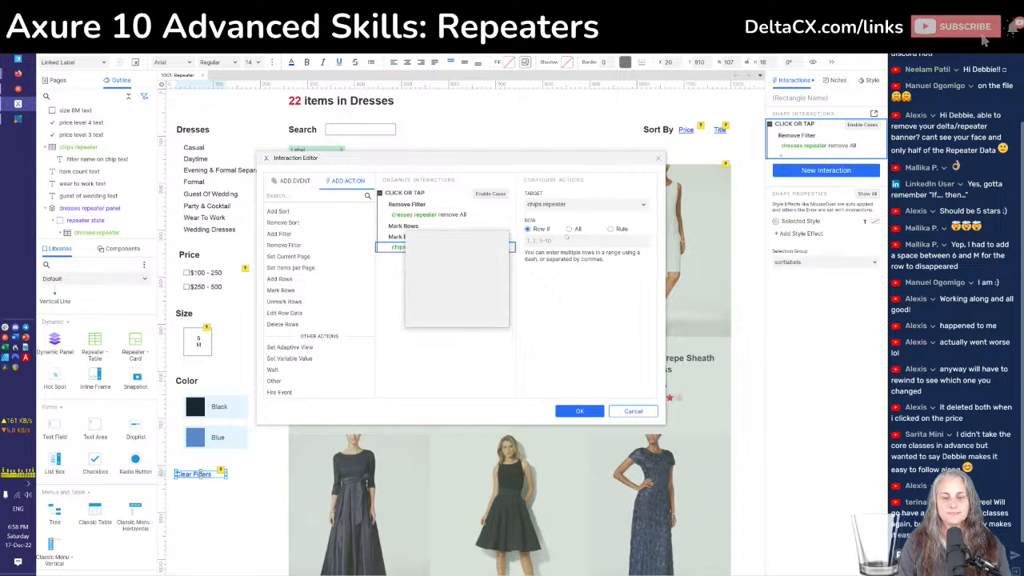
click(570, 231)
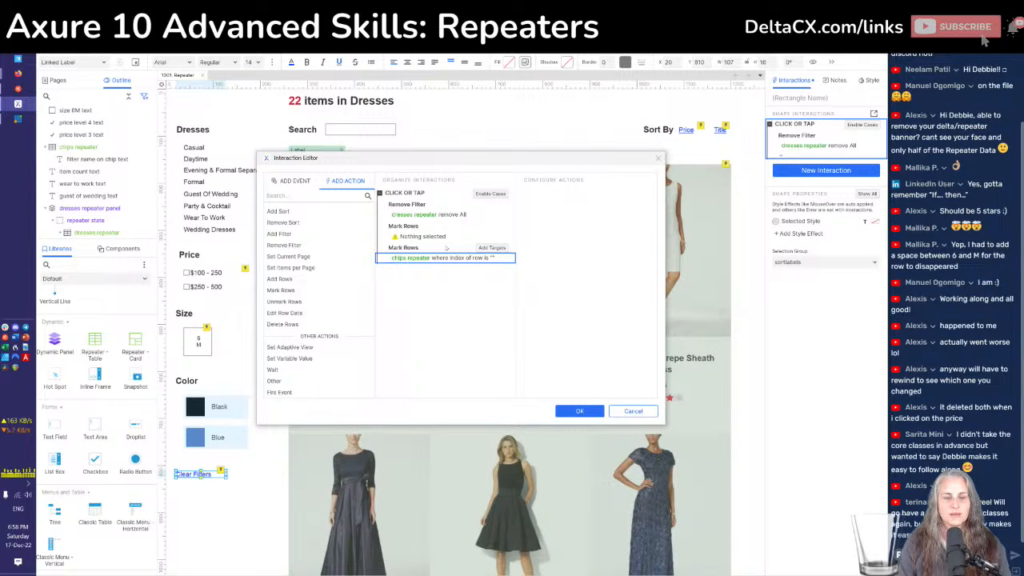
click(407, 229)
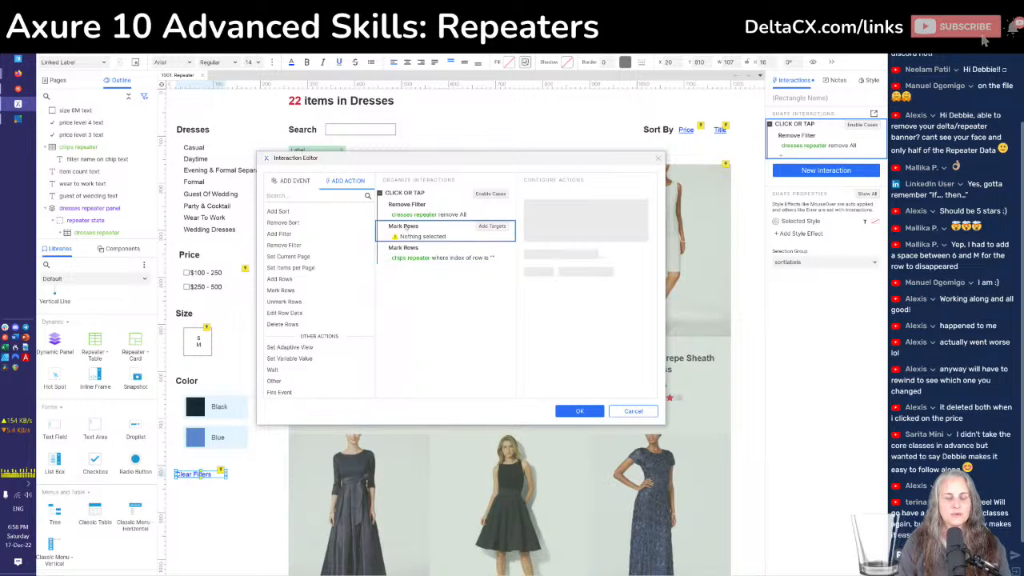
key(Delete)
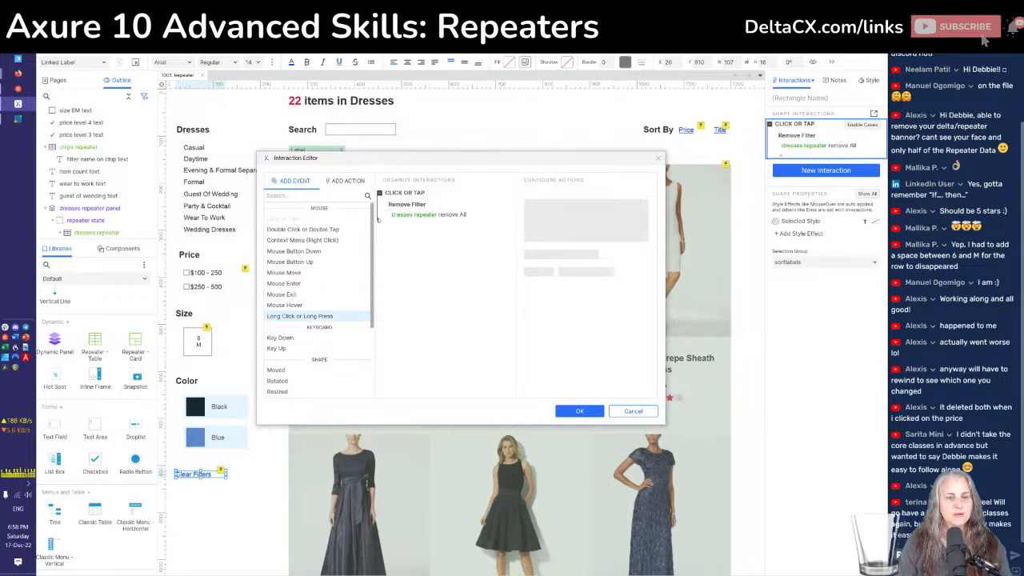
Try to add a Mark Rows action for all chips repeater rows, followed by a Delete Rows action
click(406, 208)
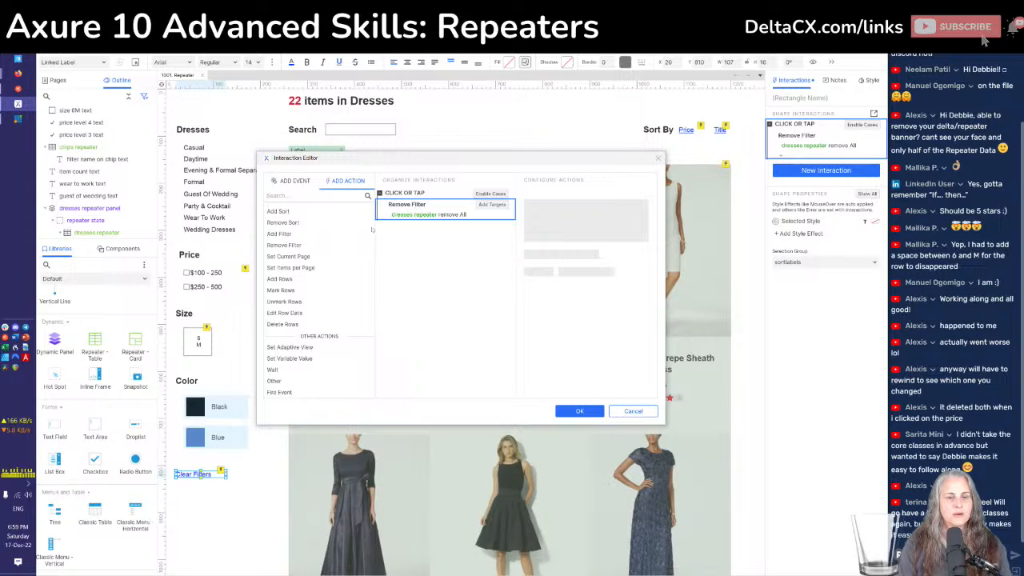
click(296, 290)
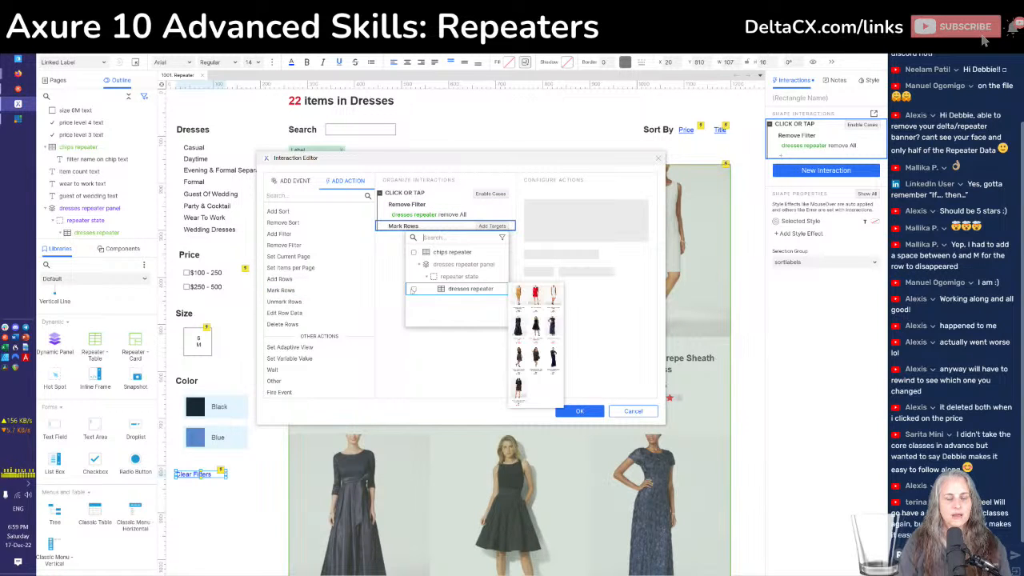
click(414, 289)
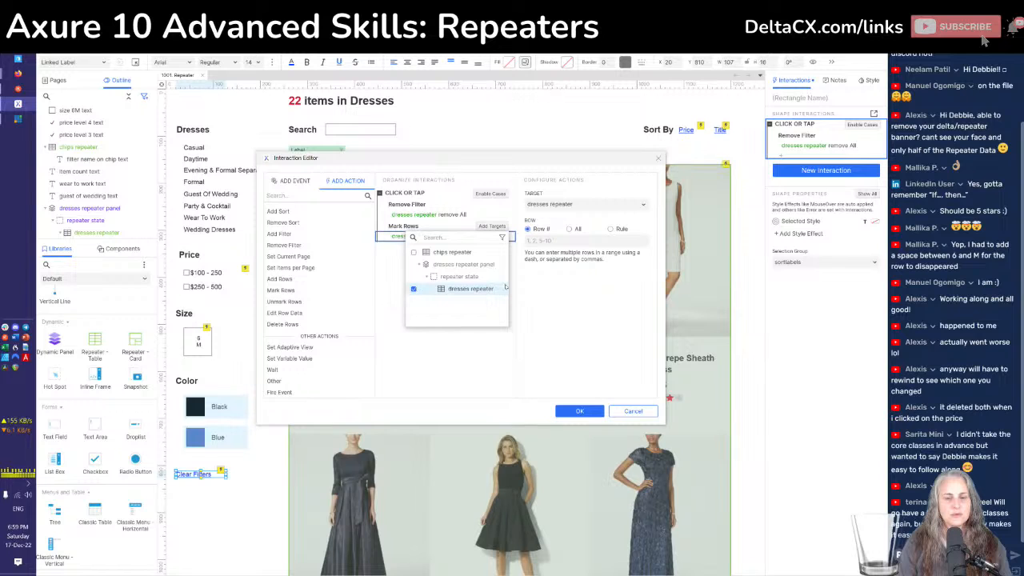
click(569, 229)
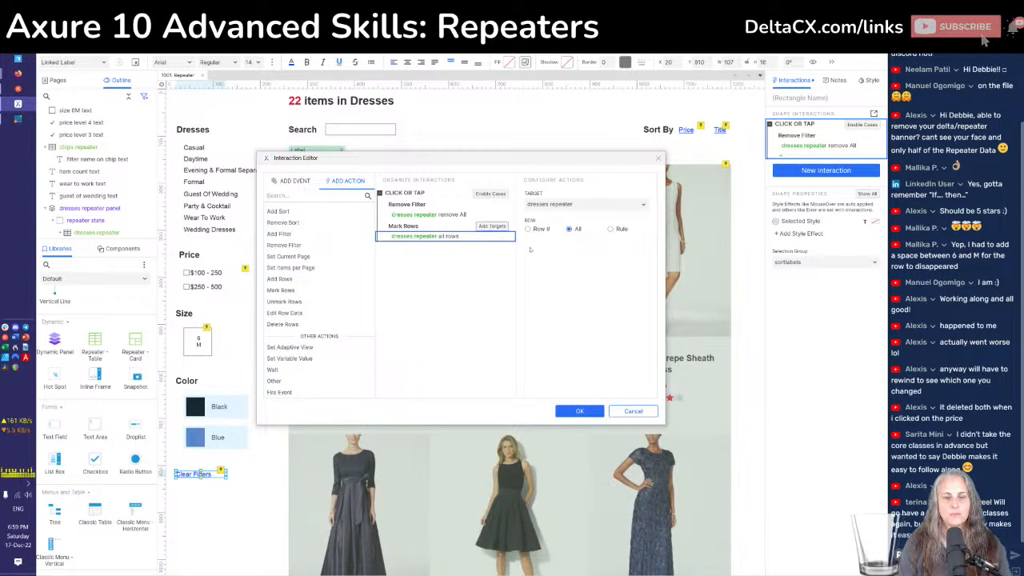
click(288, 324)
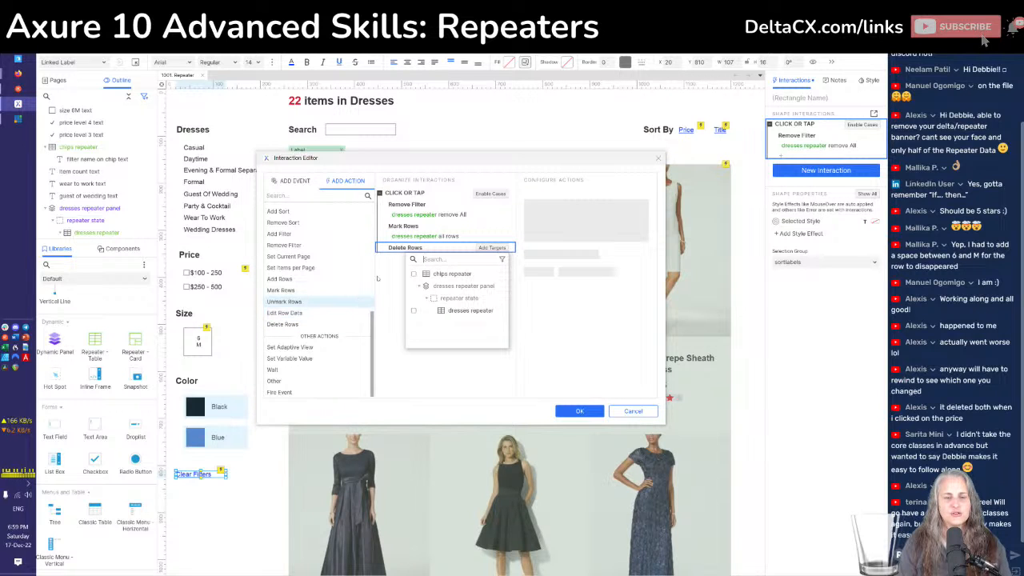
click(418, 238)
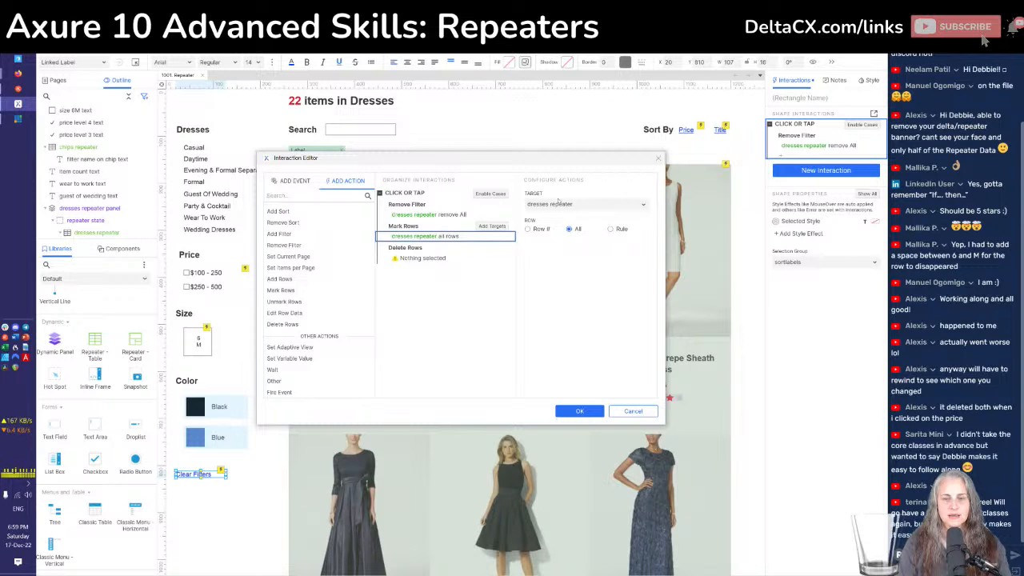
click(556, 204)
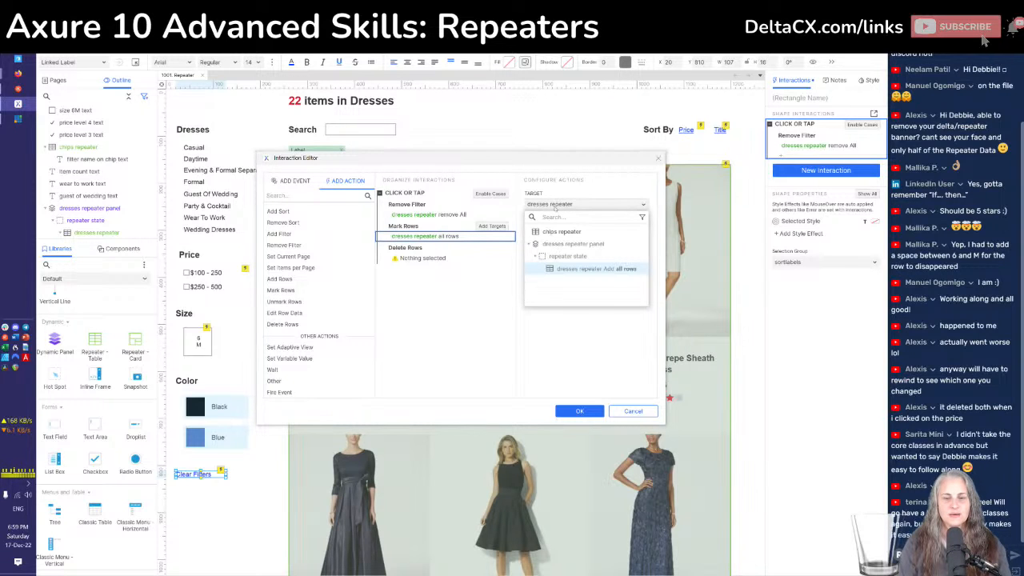
click(552, 231)
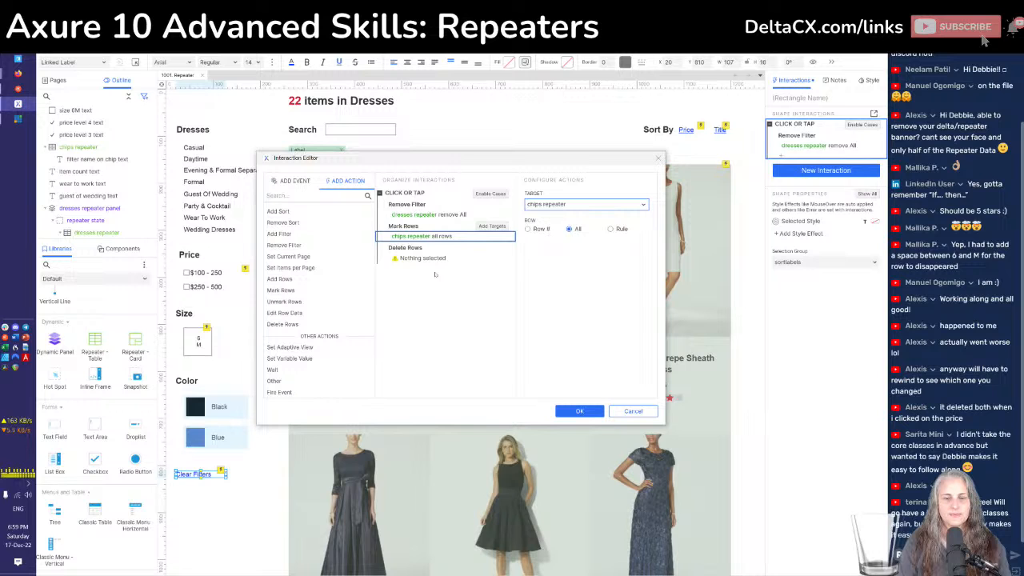
Try to target the Delete Rows action at the chips repeater's marked rows and accept the interaction
click(399, 258)
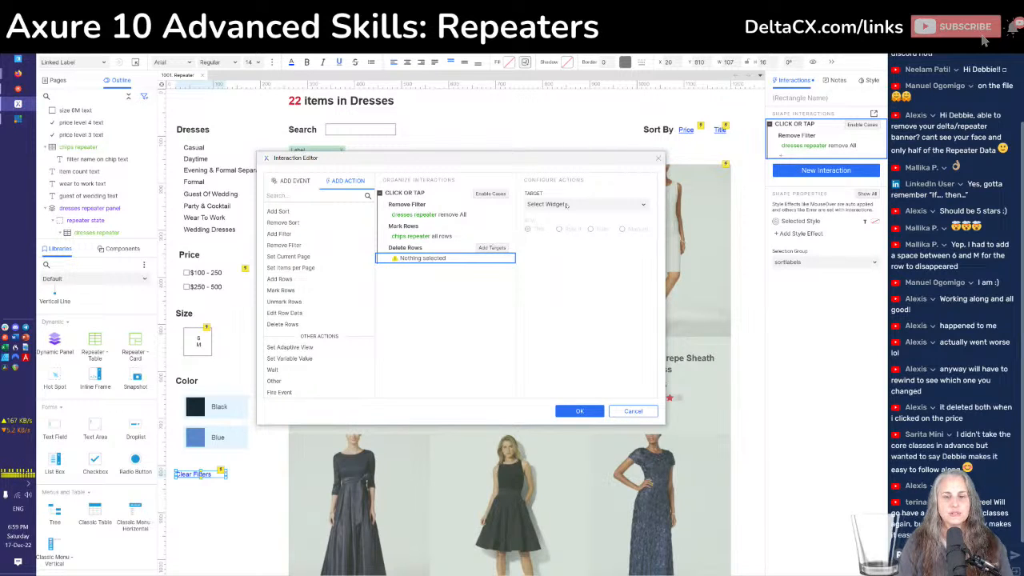
click(569, 204)
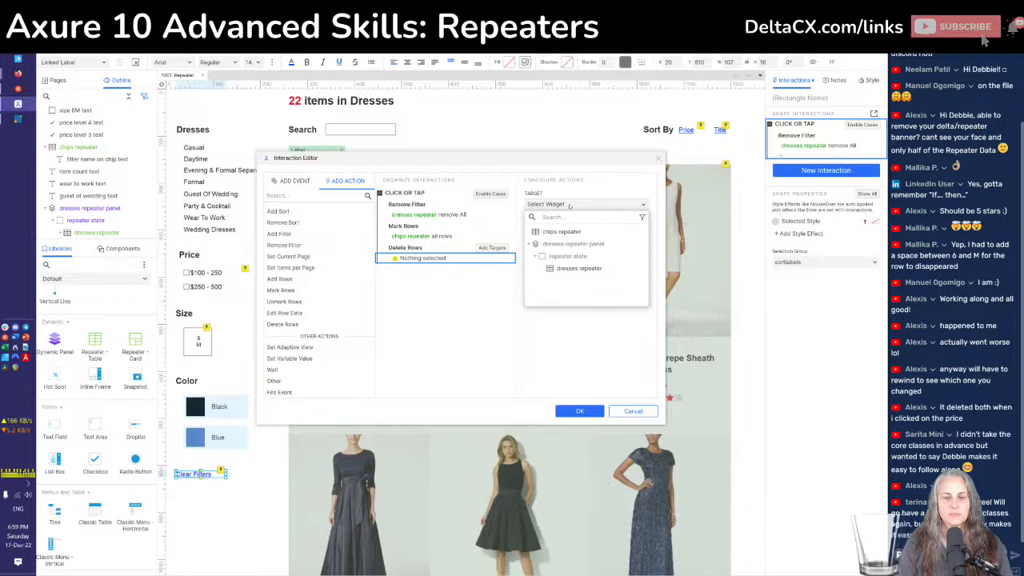
click(549, 231)
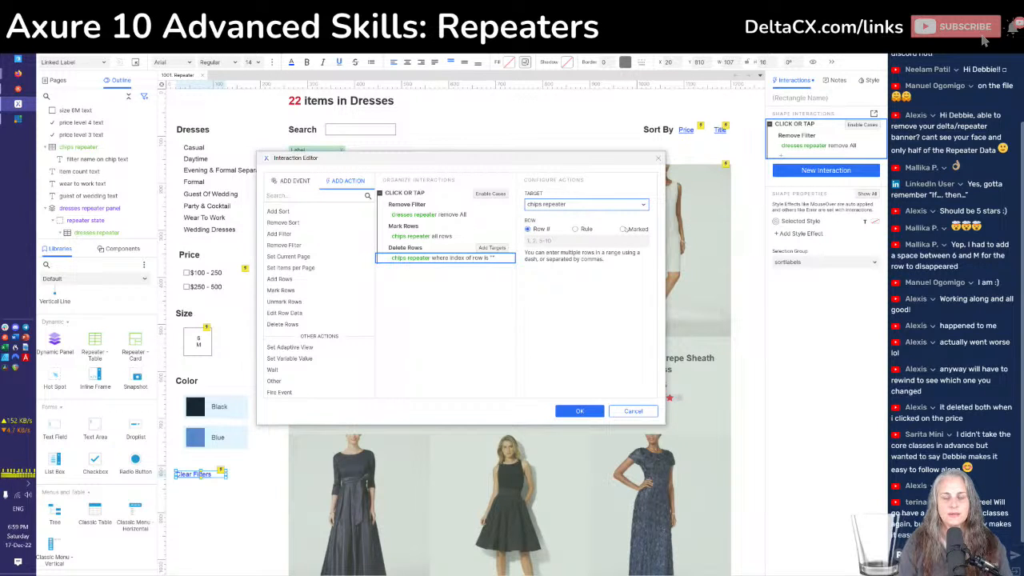
click(624, 229)
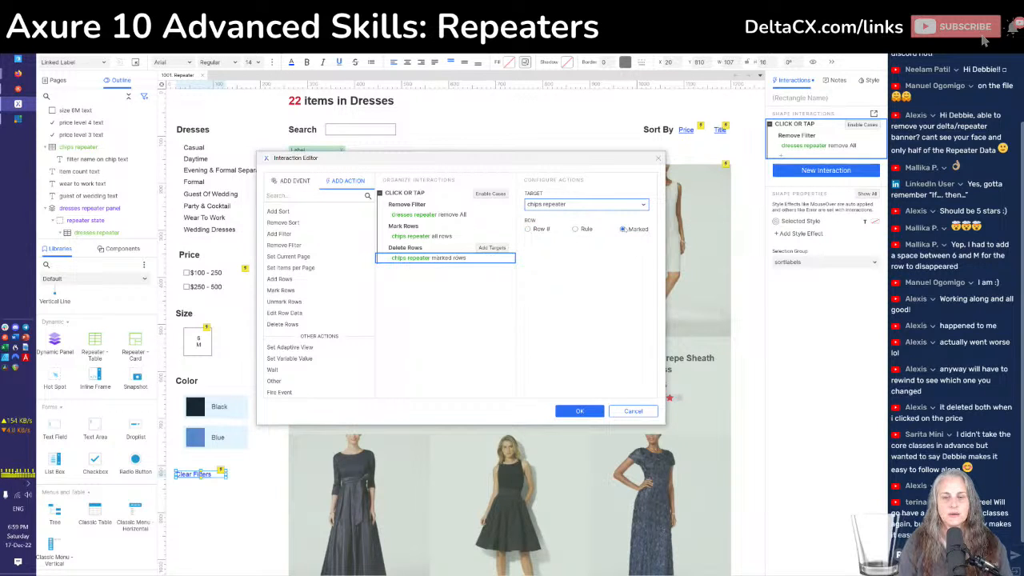
click(578, 411)
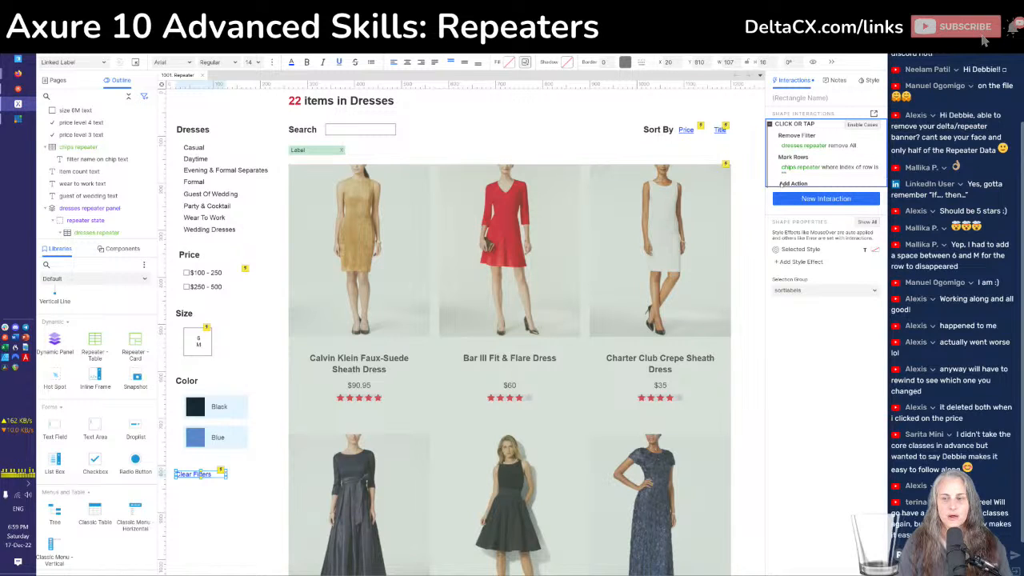
Add a Delete Rows action for the chips repeater's marked rows to the Clear Filters link's Click or Tap event
click(781, 184)
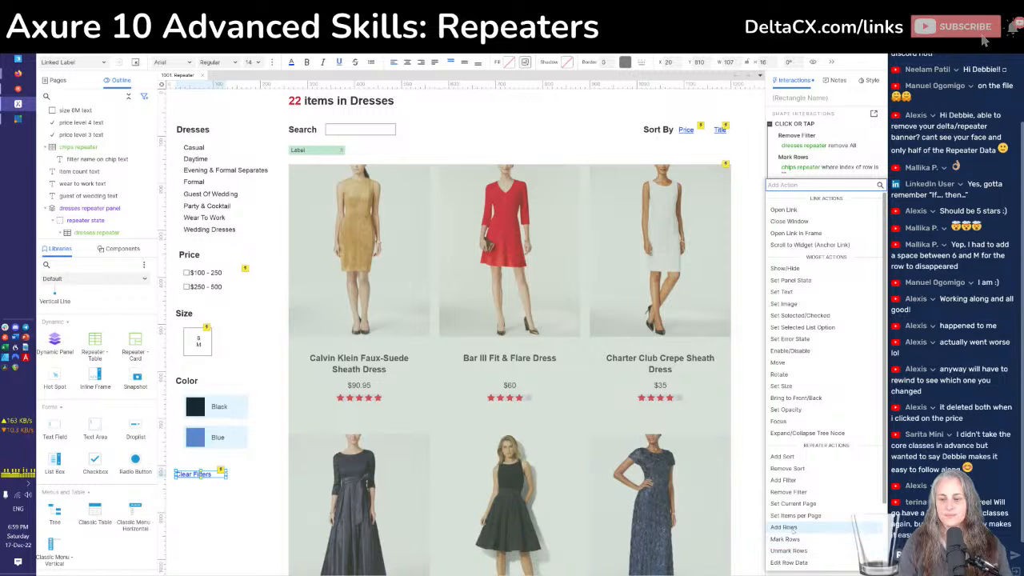
scroll(793, 530, down, 2)
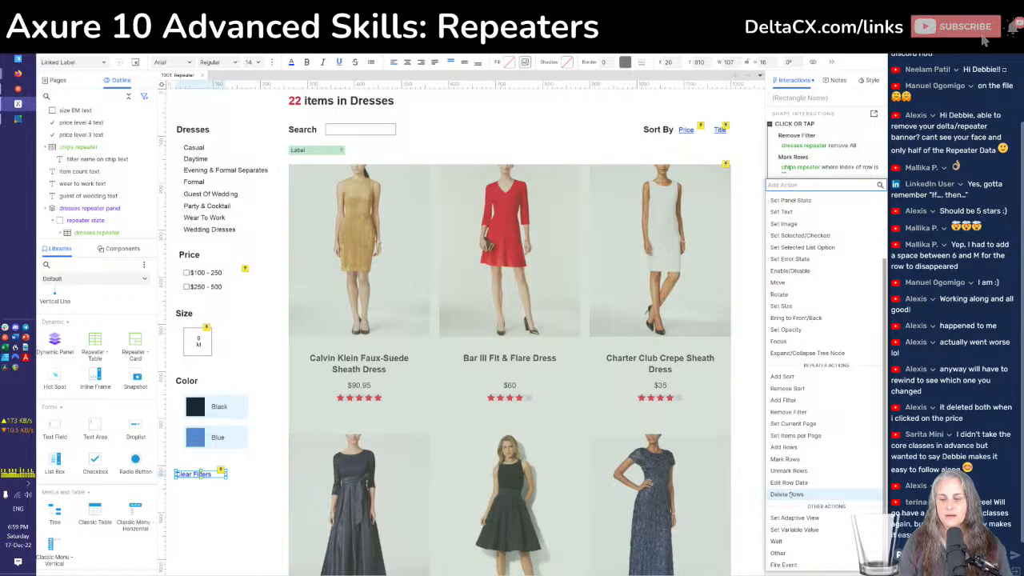
click(787, 494)
key(alt+Tab)
key(alt+Tab)
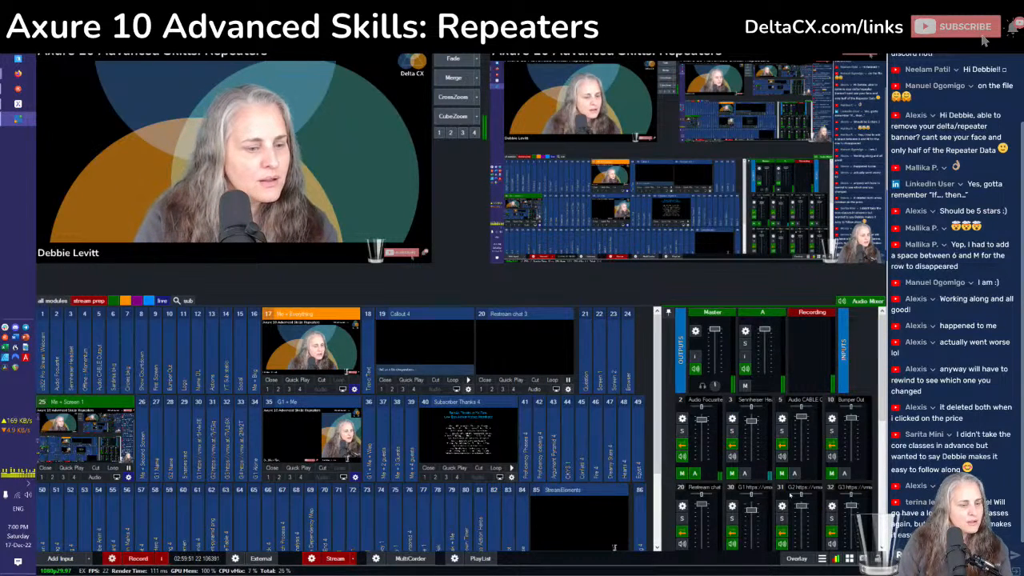
key(alt+Tab)
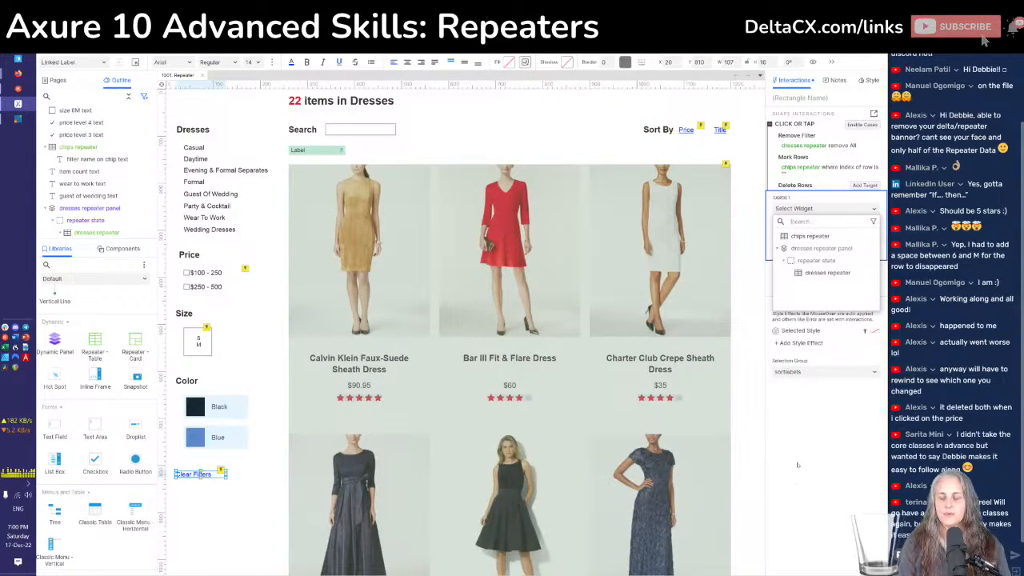
click(799, 236)
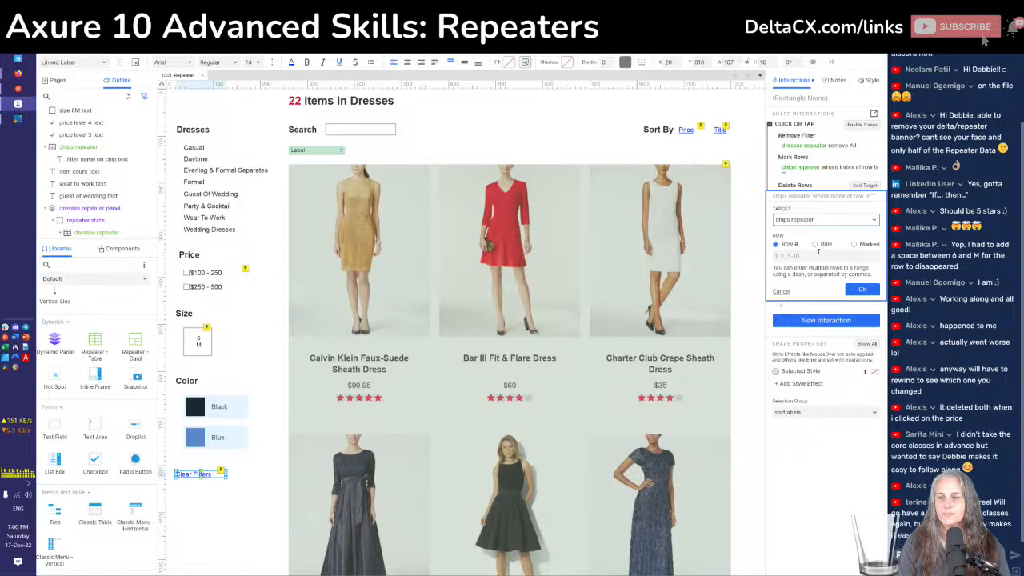
click(854, 244)
click(862, 260)
click(812, 380)
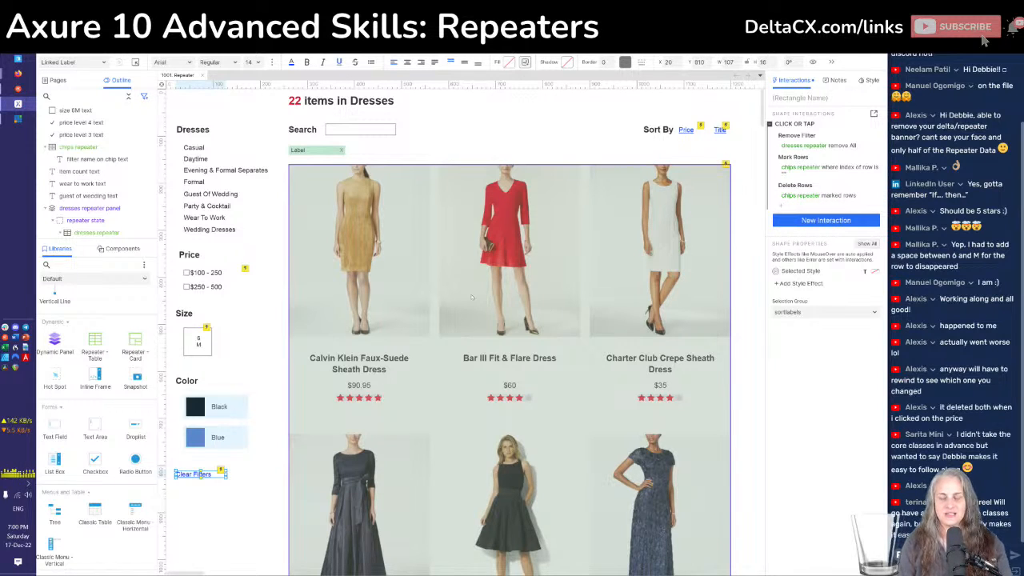
Switch to the Firefox preview, reload it, apply the 6M size and $100 - 250 price filters, and test the Clear Filters link
key(alt+Tab)
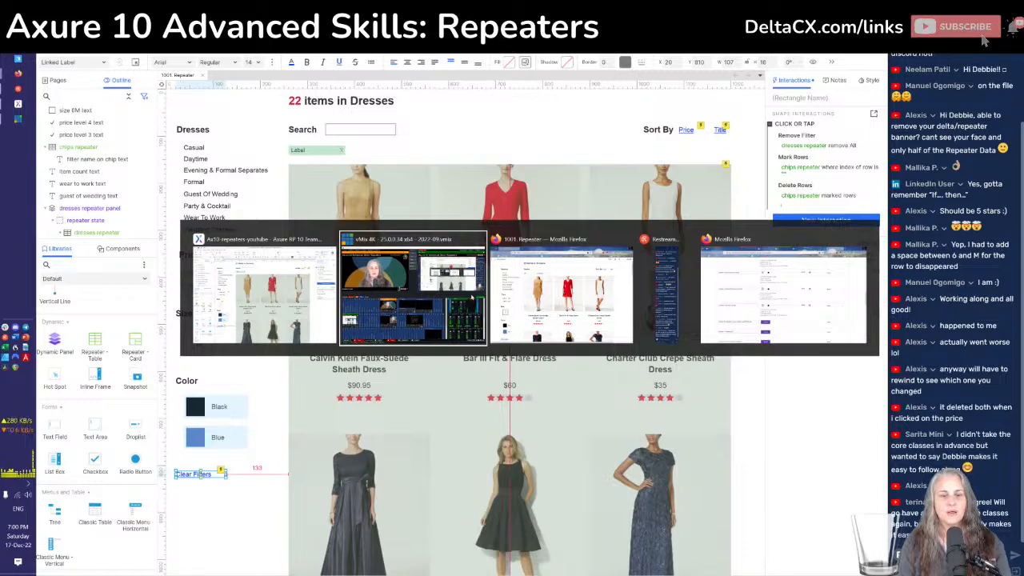
key(alt+Tab)
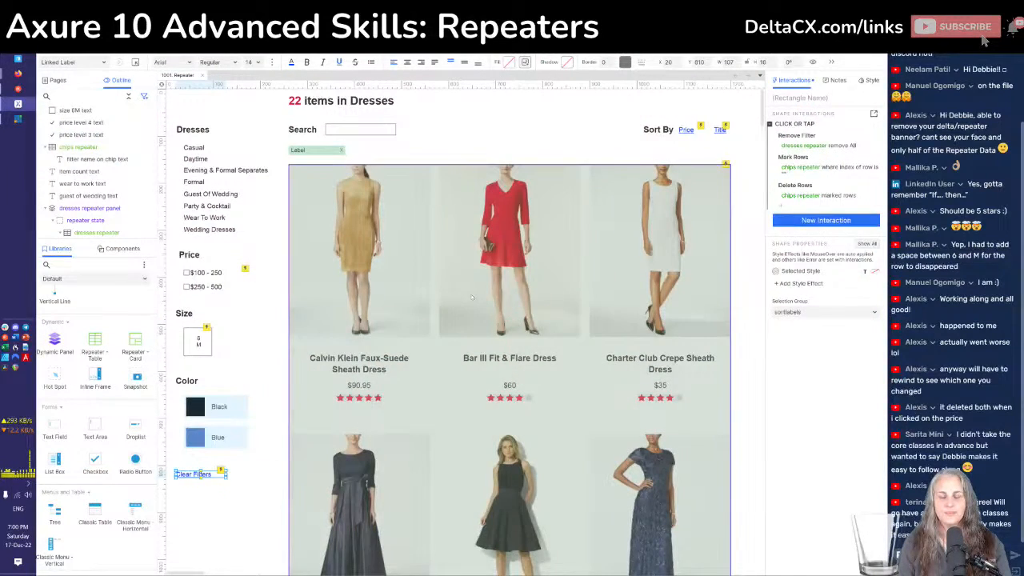
key(alt+Tab)
key(alt+Tab)
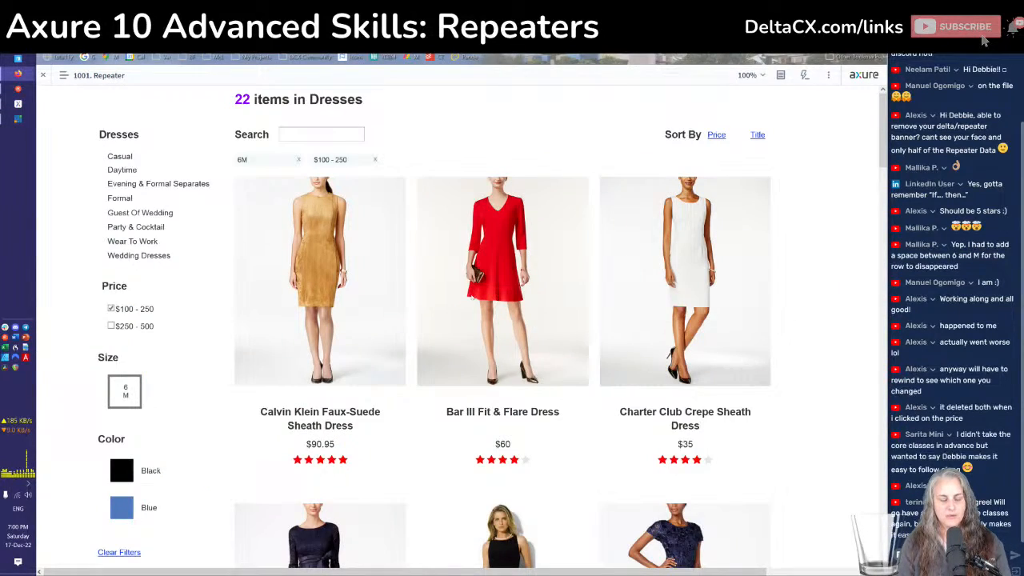
key(F5)
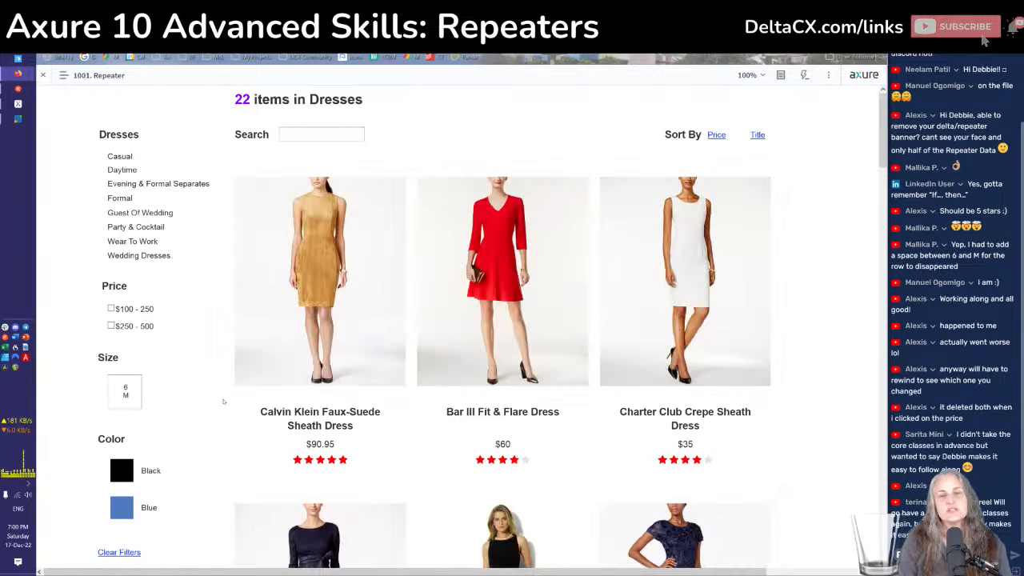
click(125, 392)
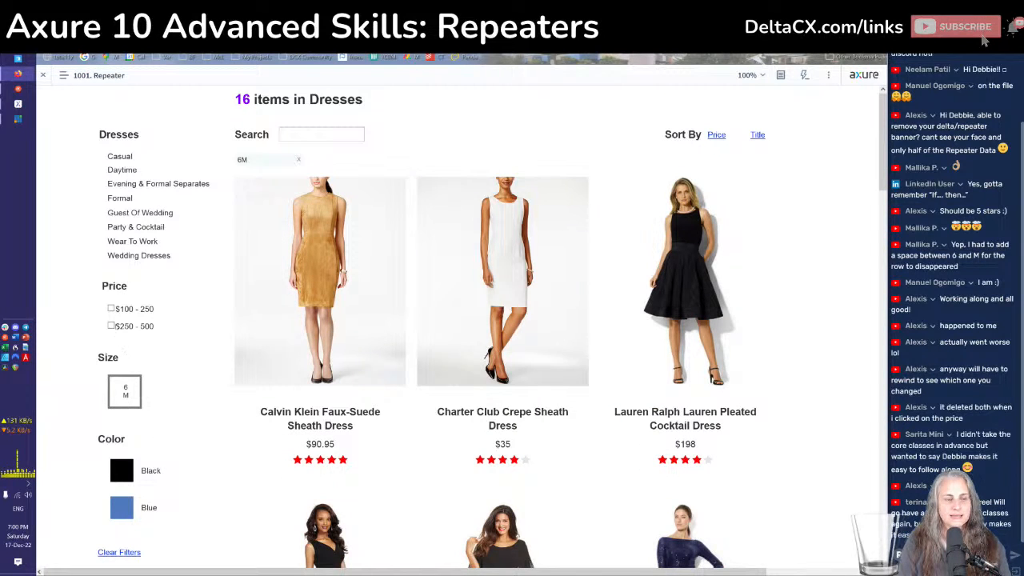
click(112, 308)
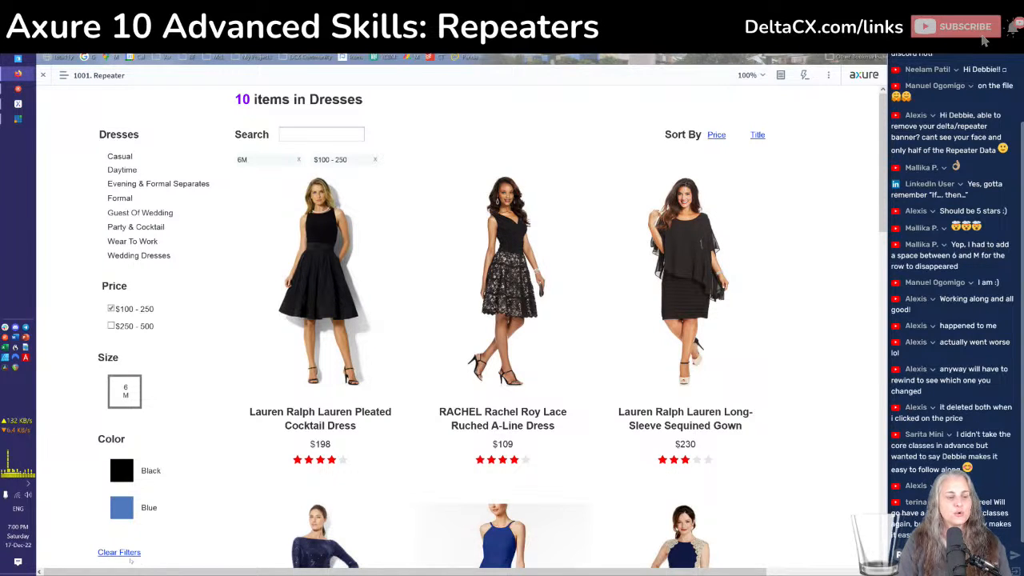
click(119, 551)
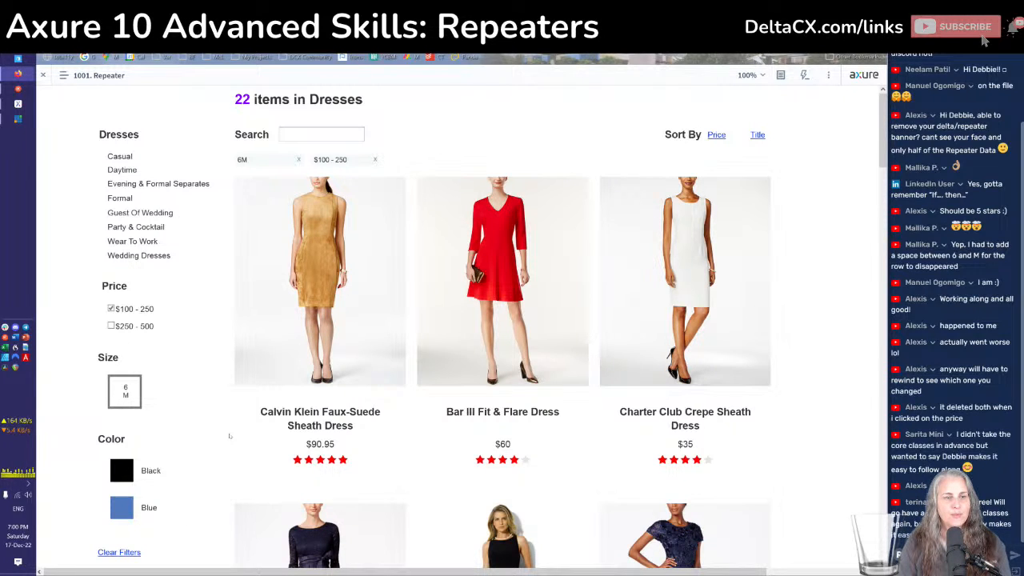
Switch back to Axure RP and set the Mark Rows action to mark all rows of the chips repeater
key(alt+Tab)
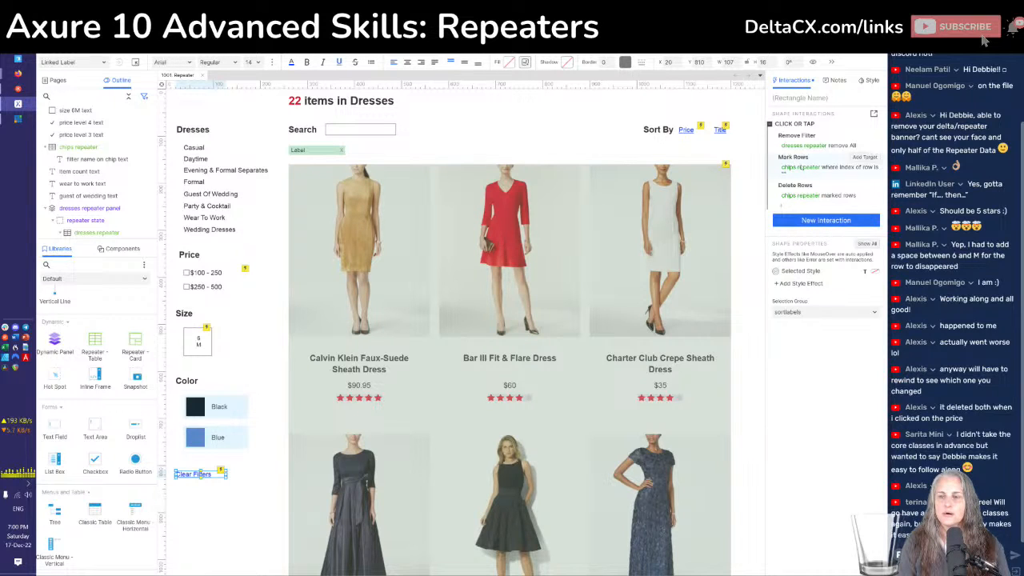
click(800, 167)
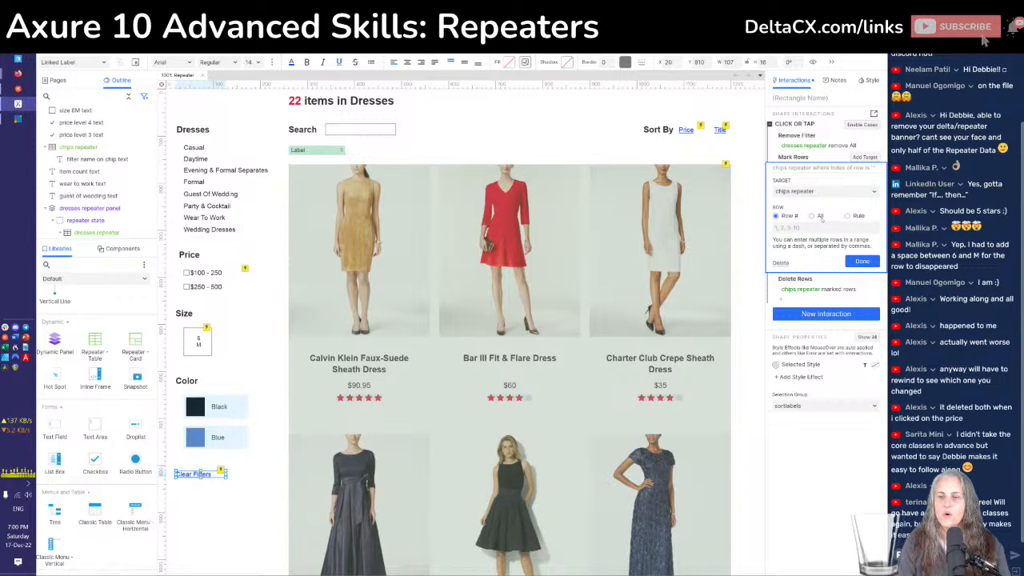
click(817, 217)
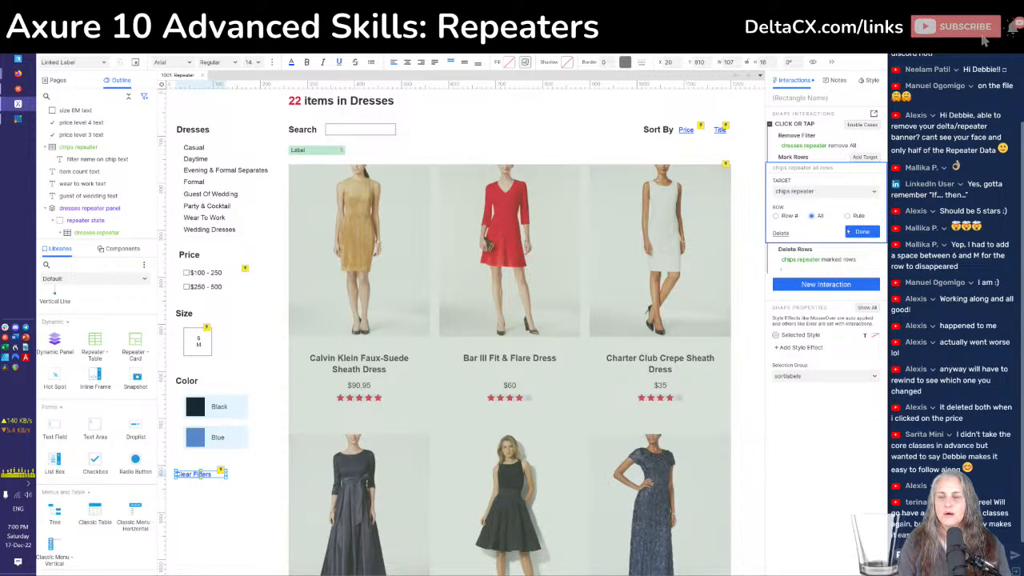
click(861, 232)
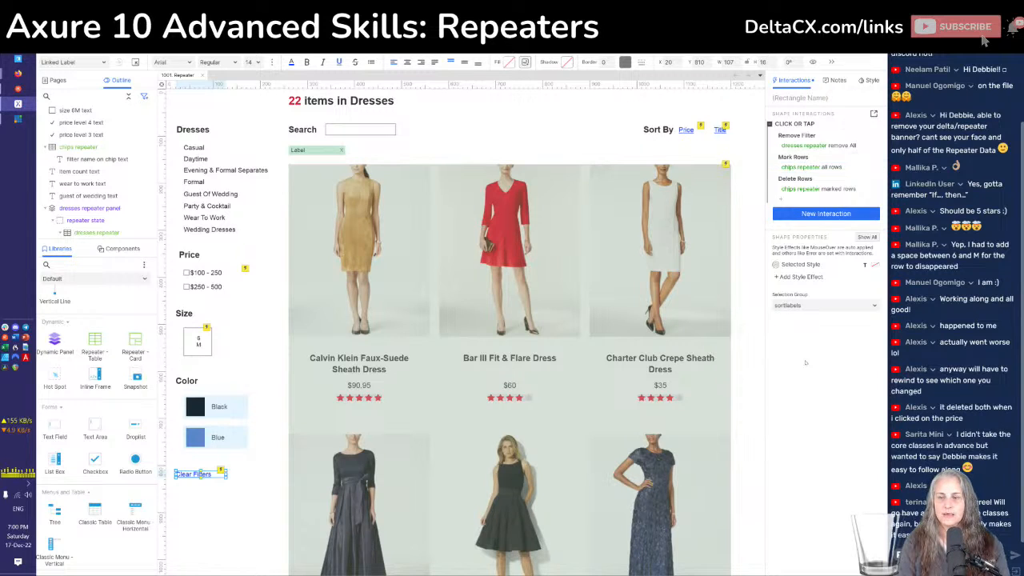
Preview the page in Firefox, test Clear Filters with the 6M and $100 - 250 filters applied, and return to Axure RP
key(ctrl+period)
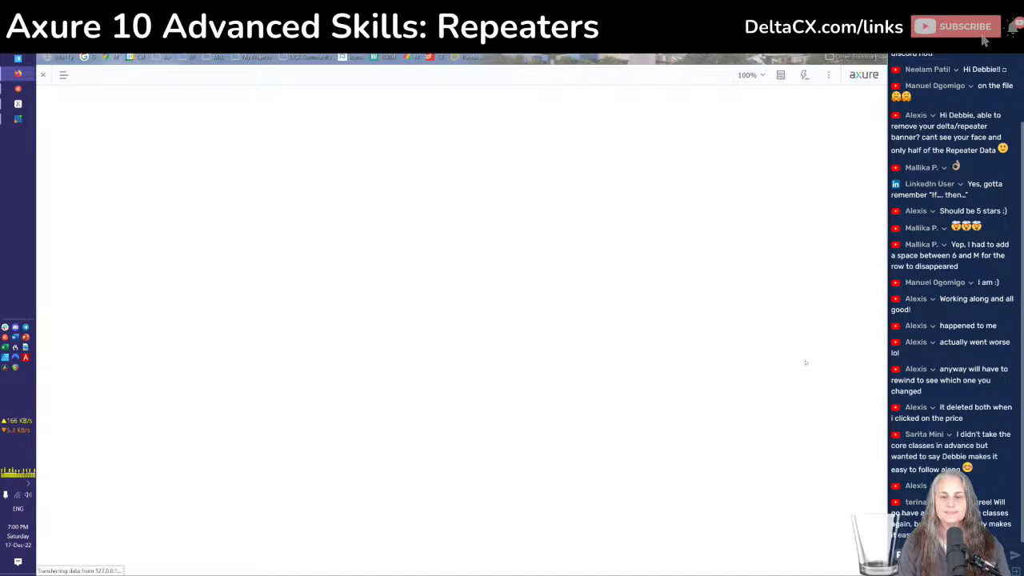
click(125, 391)
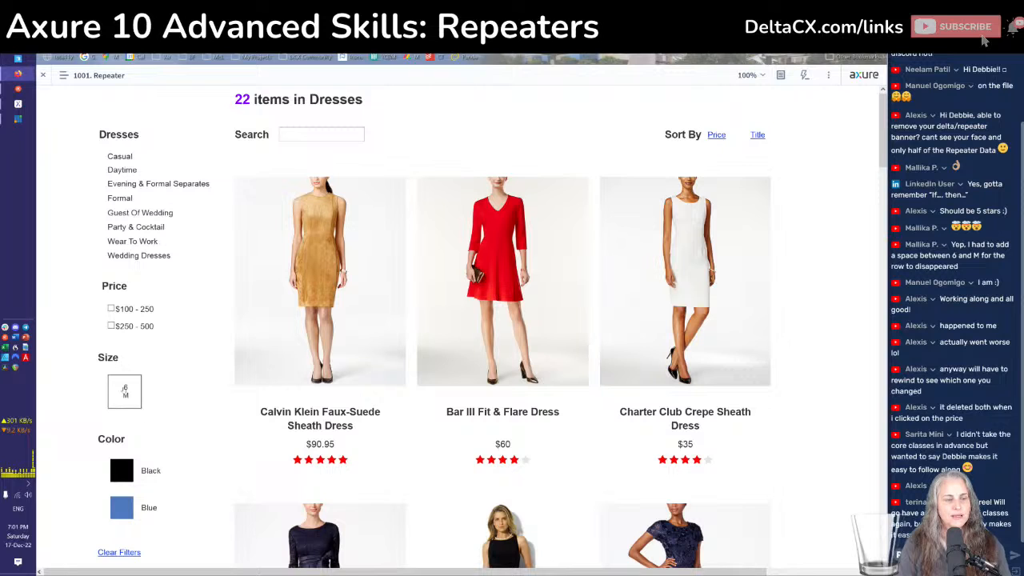
click(111, 308)
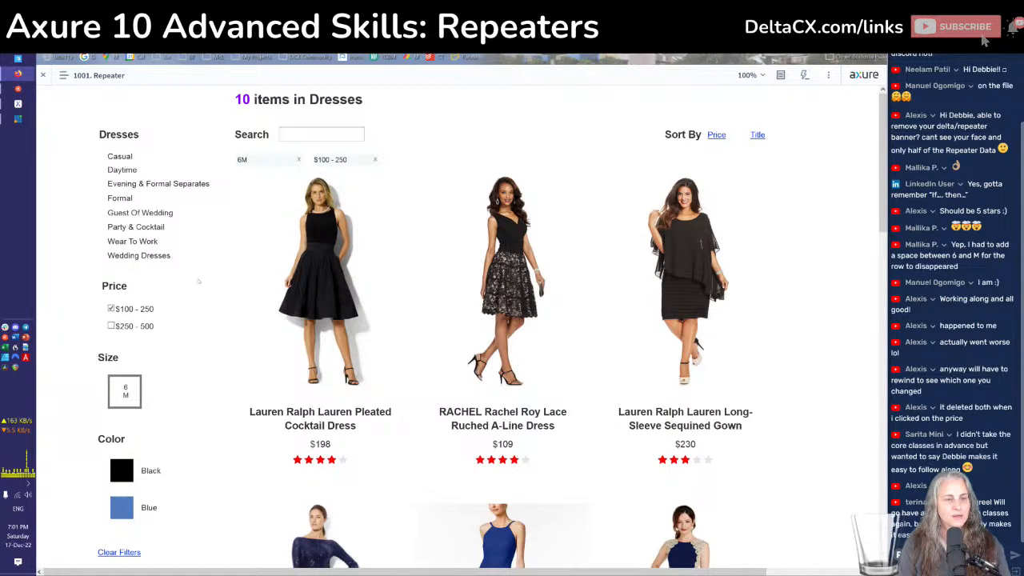
click(120, 552)
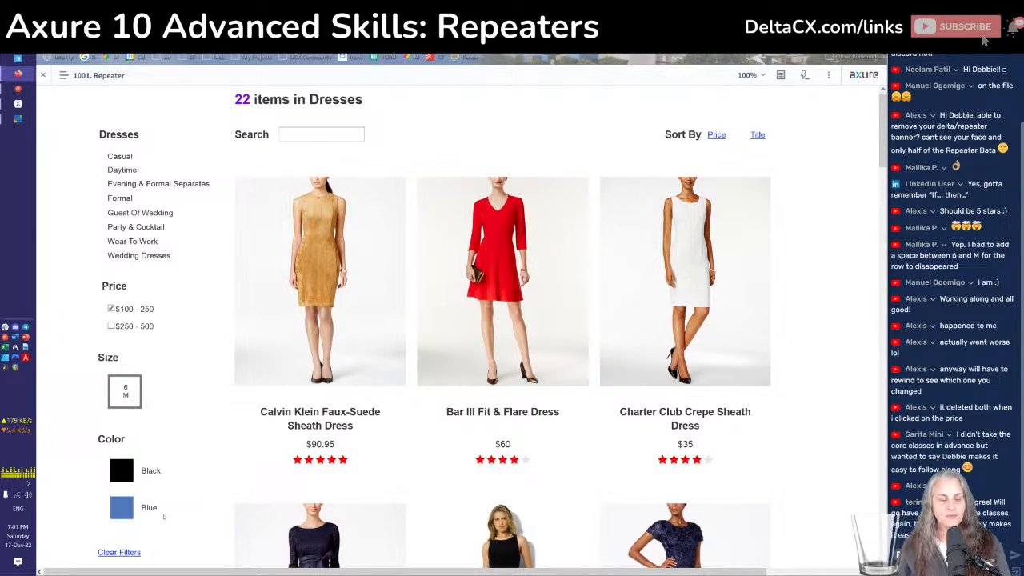
key(alt+Tab)
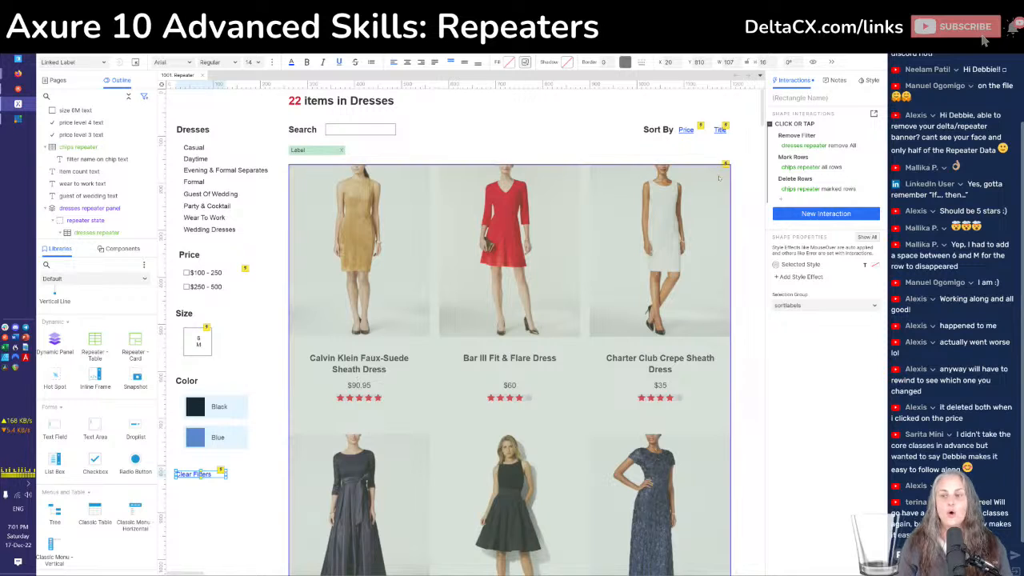
Add a Set Selected/Checked action to the Clear Filters link's Click or Tap event that sets price level 3 text to false
double_click(806, 131)
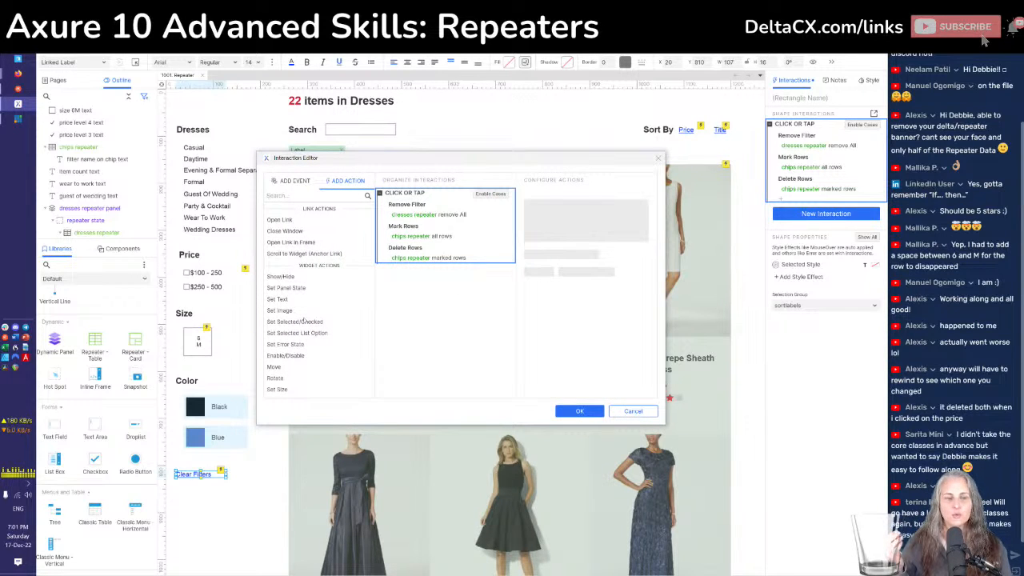
click(294, 321)
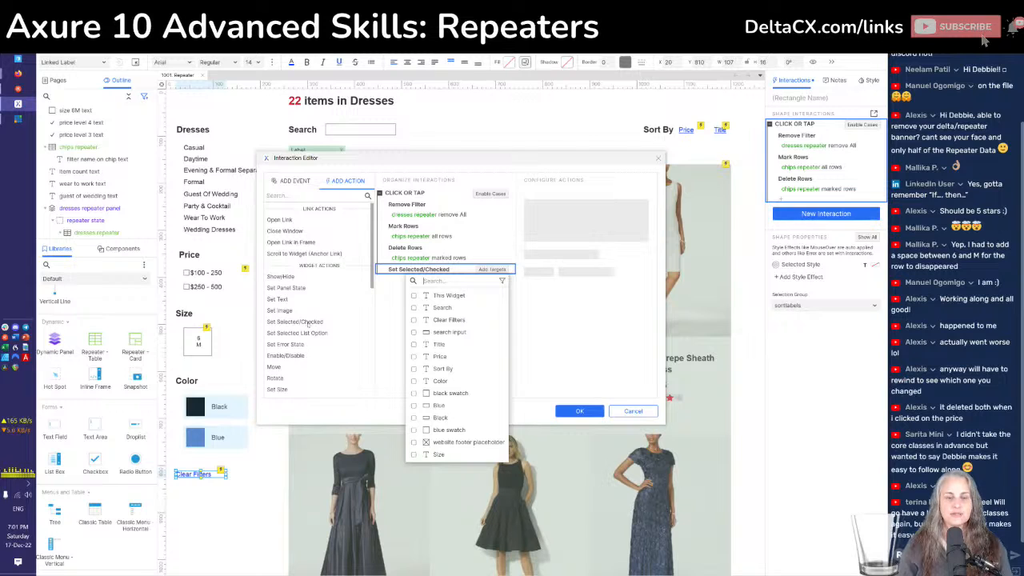
text(3)
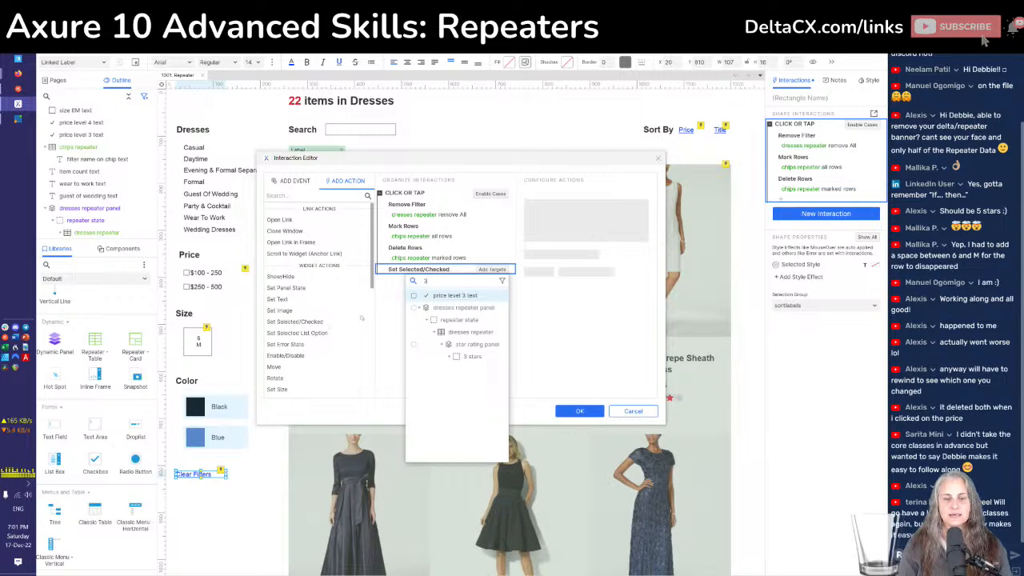
click(414, 296)
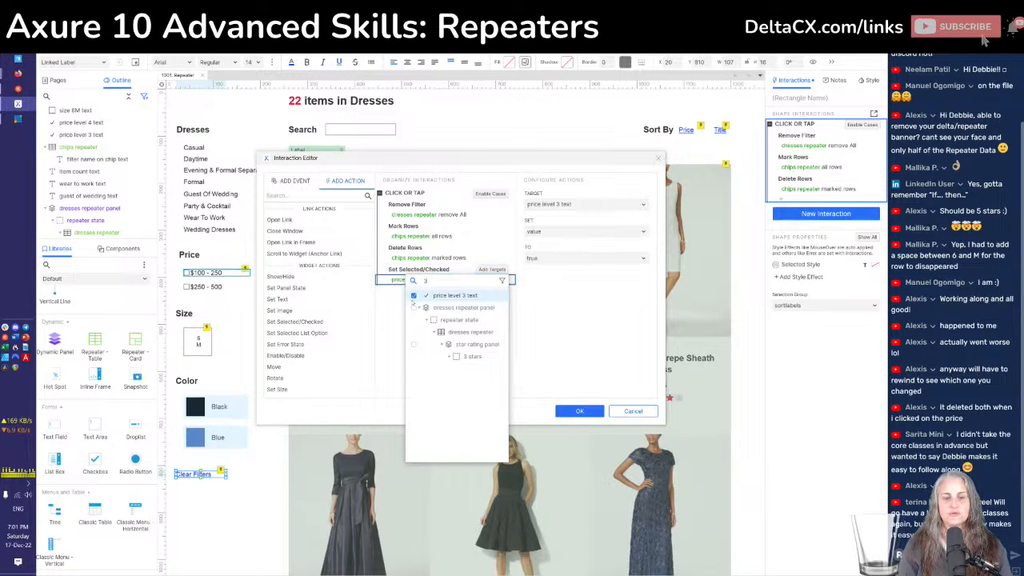
click(560, 258)
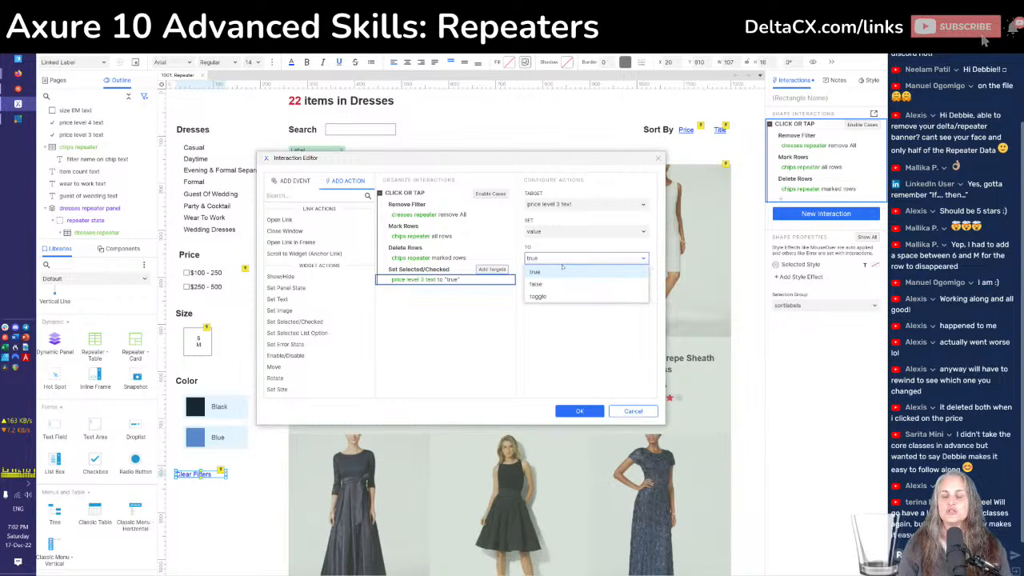
click(546, 284)
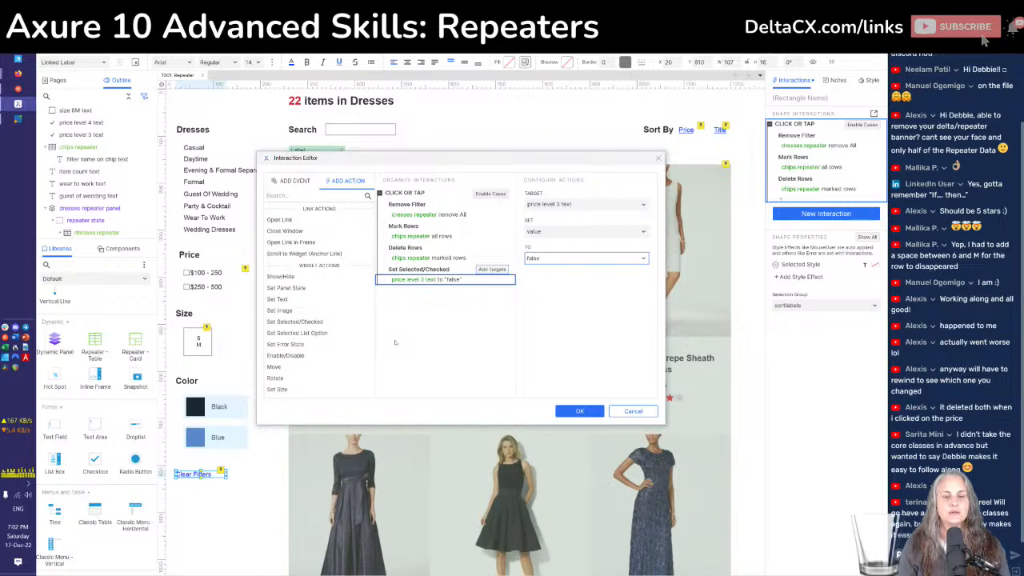
Add size 6M text as a second Set Selected/Checked target with the value false and save the Clear Filters interaction
click(496, 272)
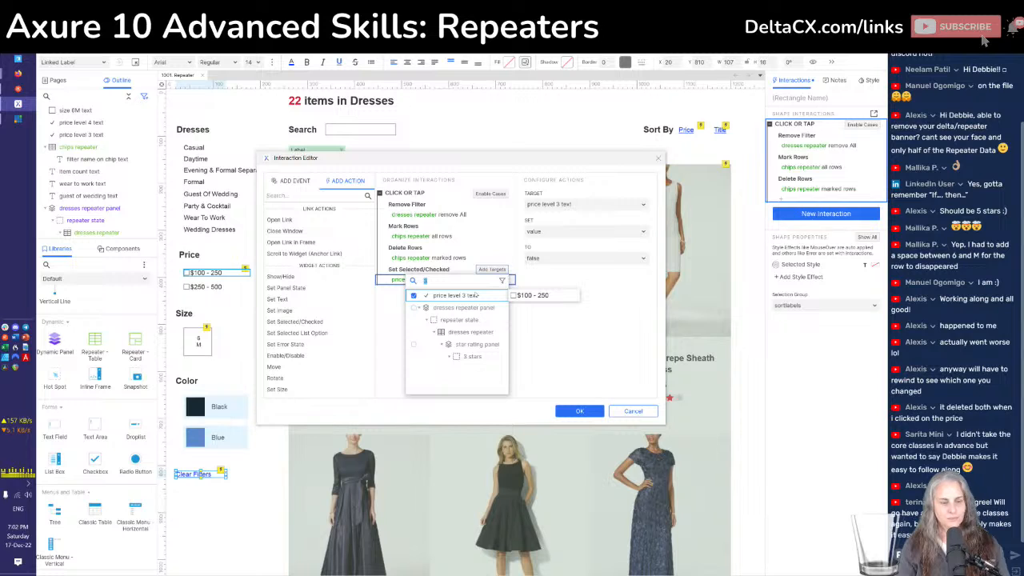
text(6)
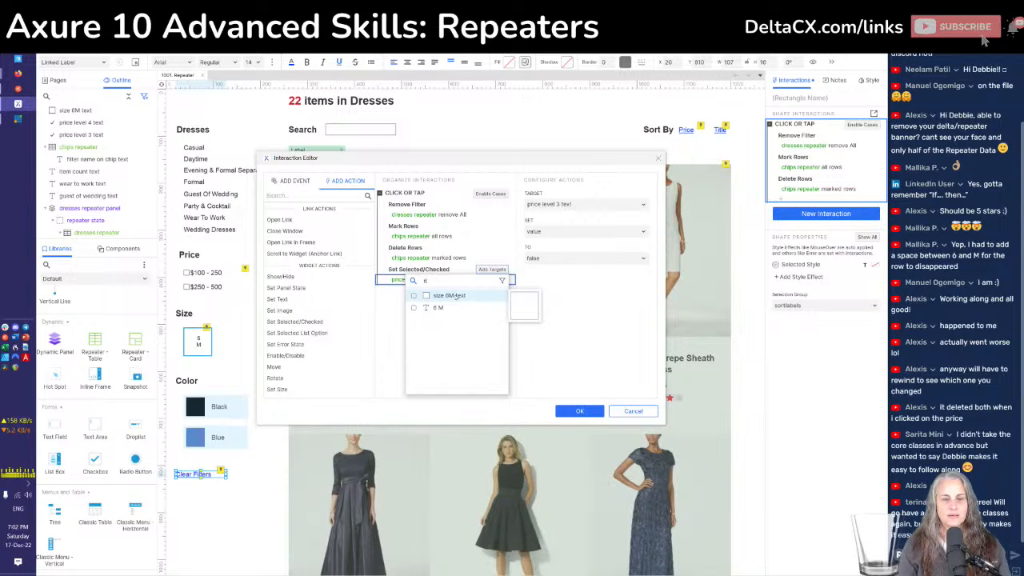
click(454, 296)
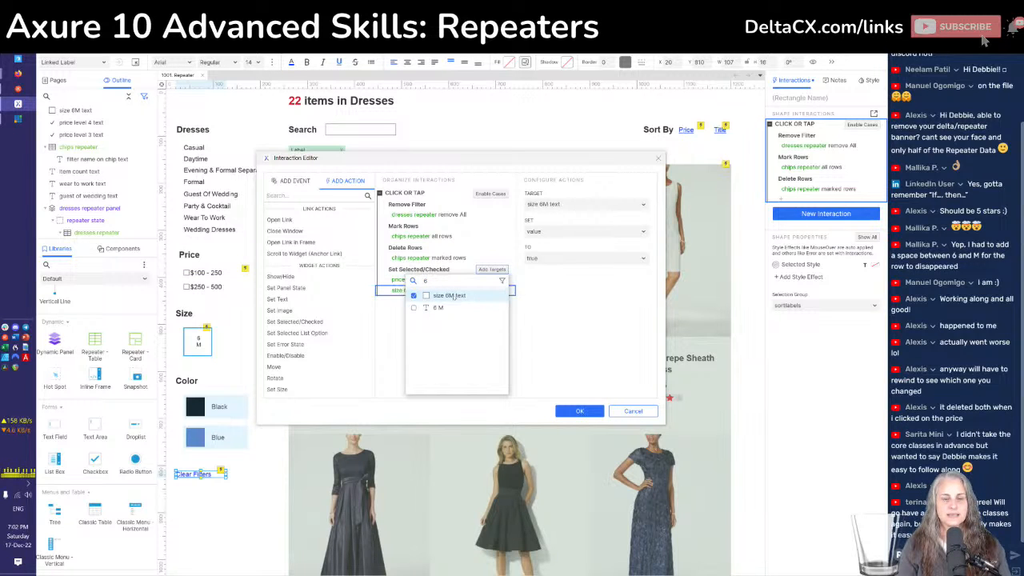
click(550, 272)
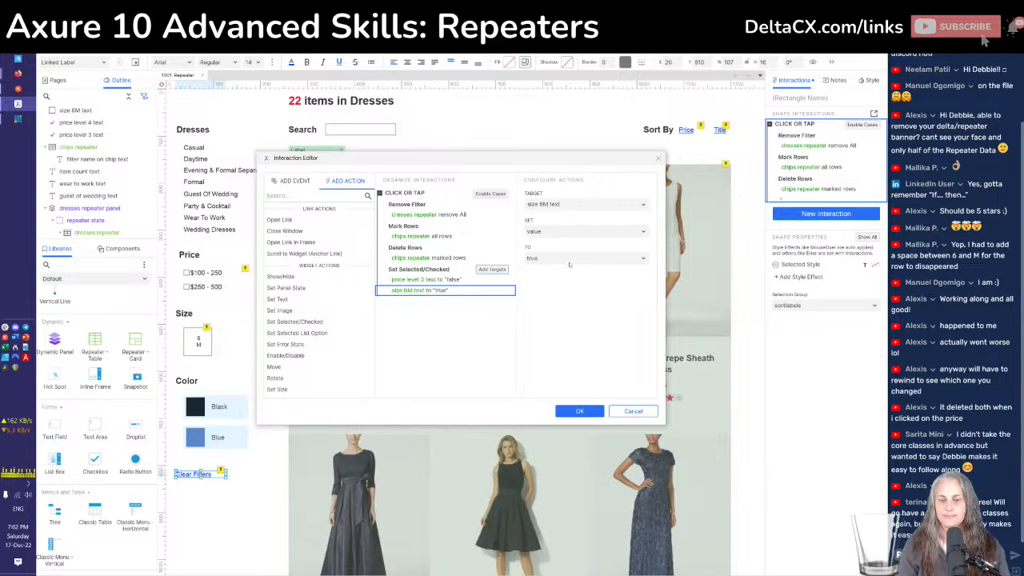
click(573, 260)
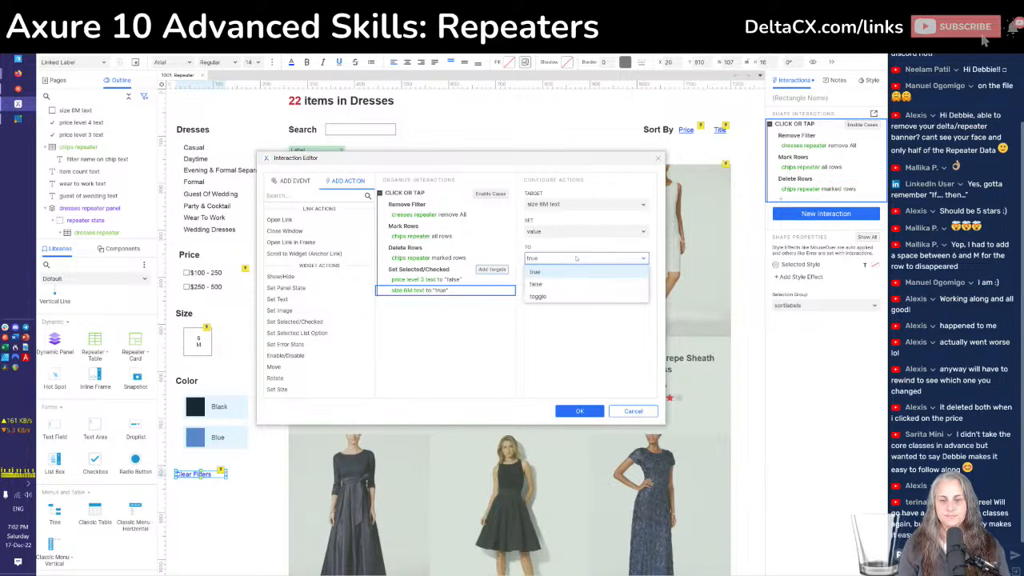
click(535, 284)
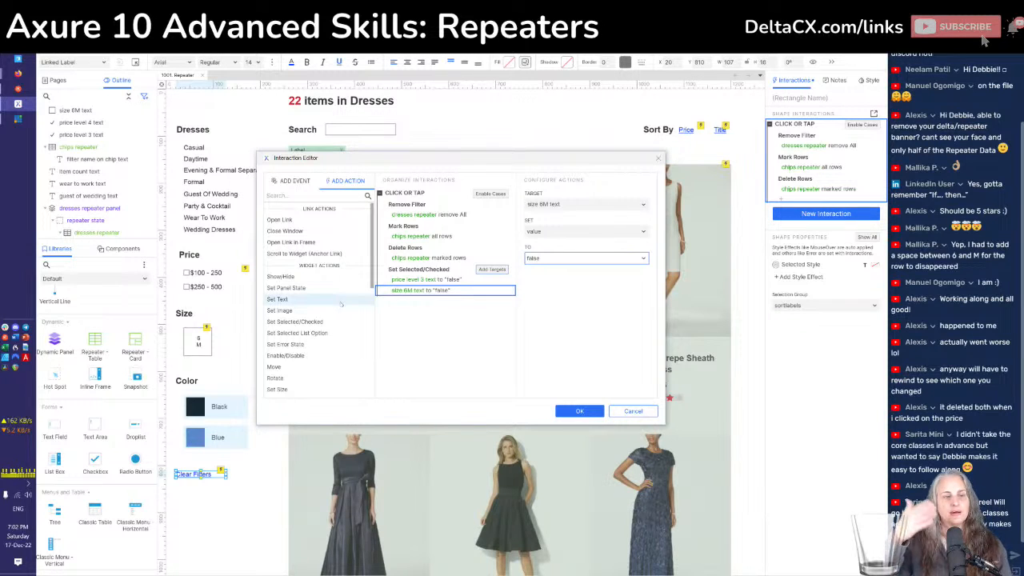
click(569, 413)
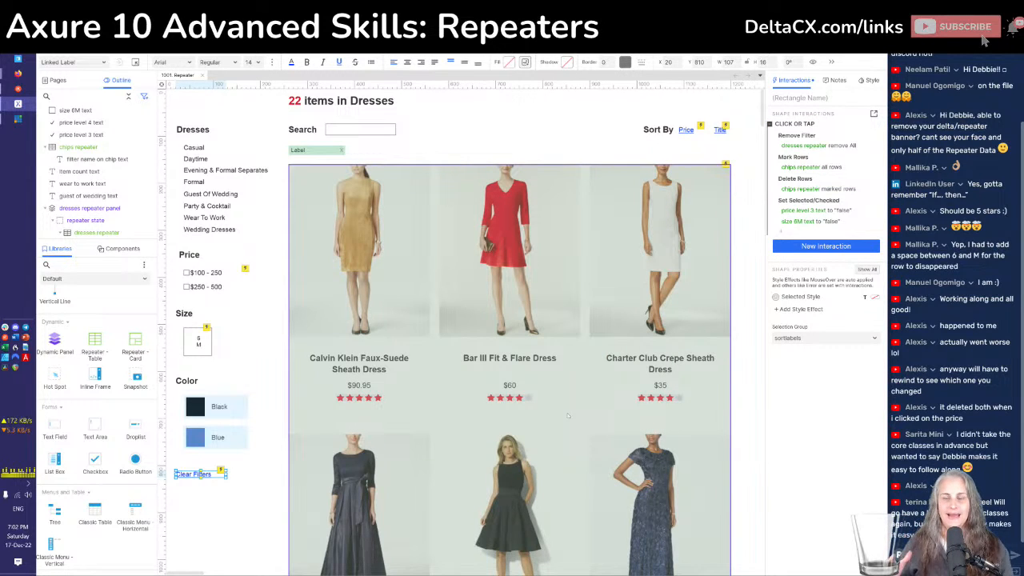
Switch to the Firefox preview, reload it, apply the 6M size and $100 - 250 price filters, and clear them with Clear Filters
key(alt+Tab)
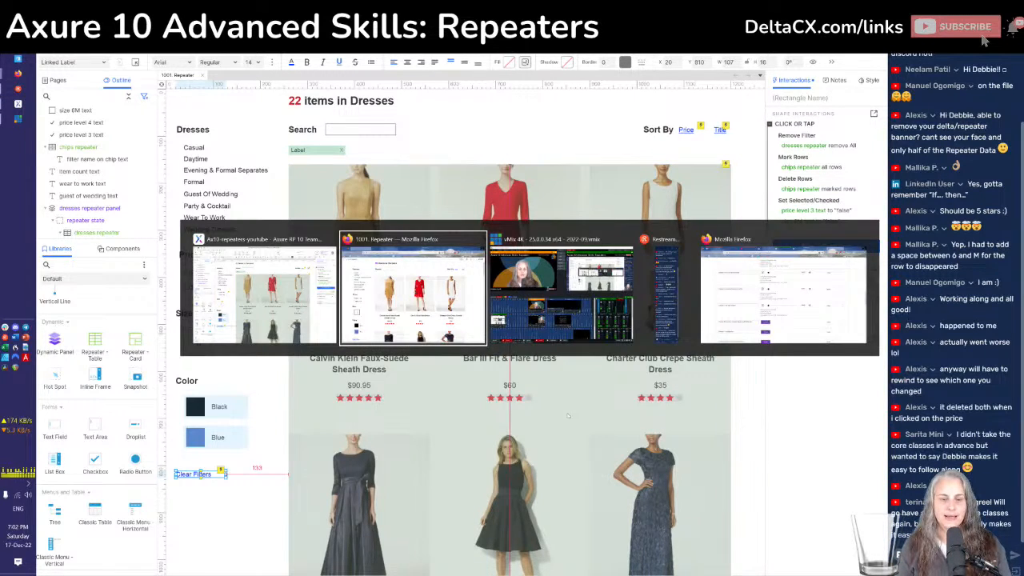
key(F5)
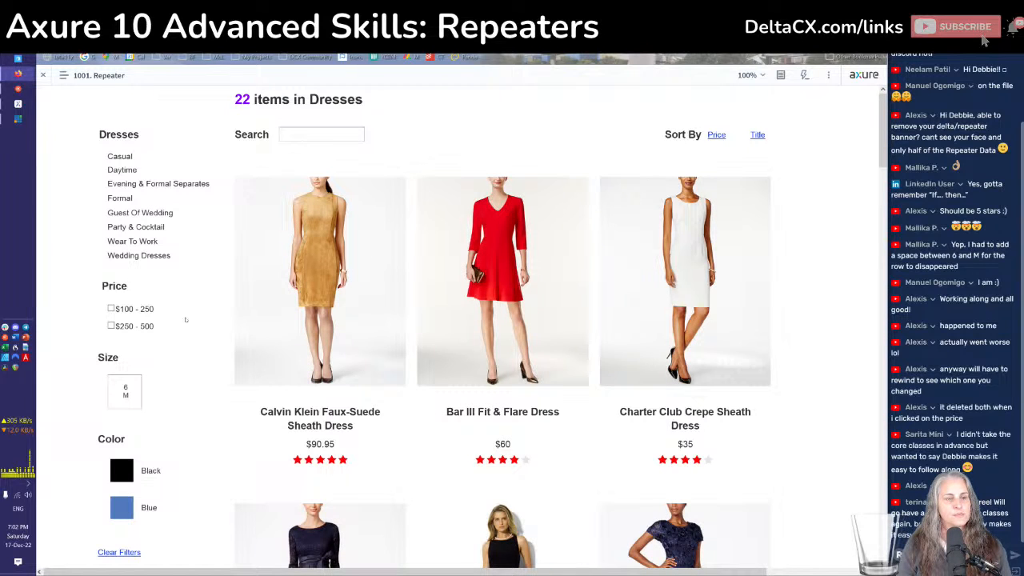
click(125, 391)
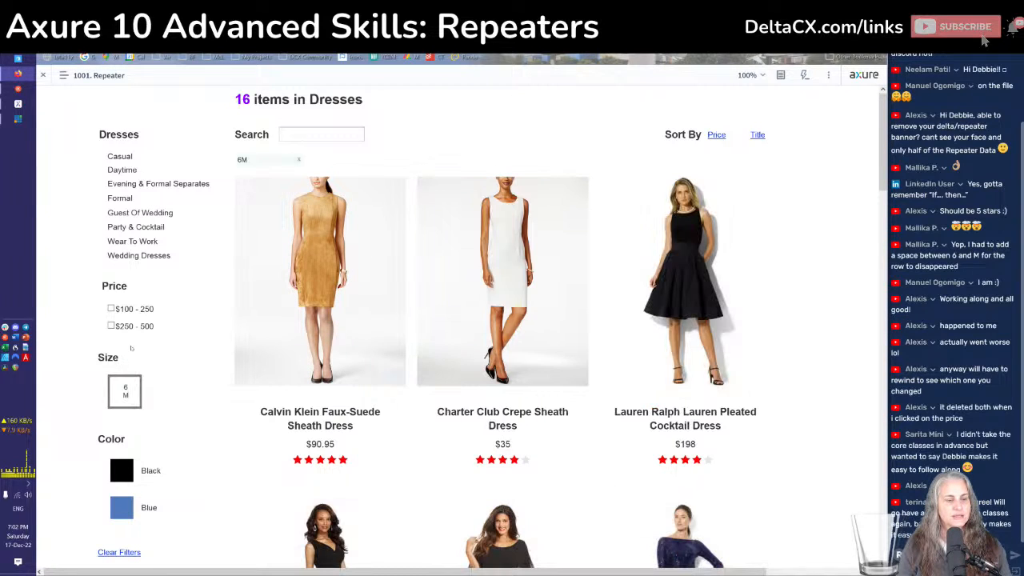
click(112, 310)
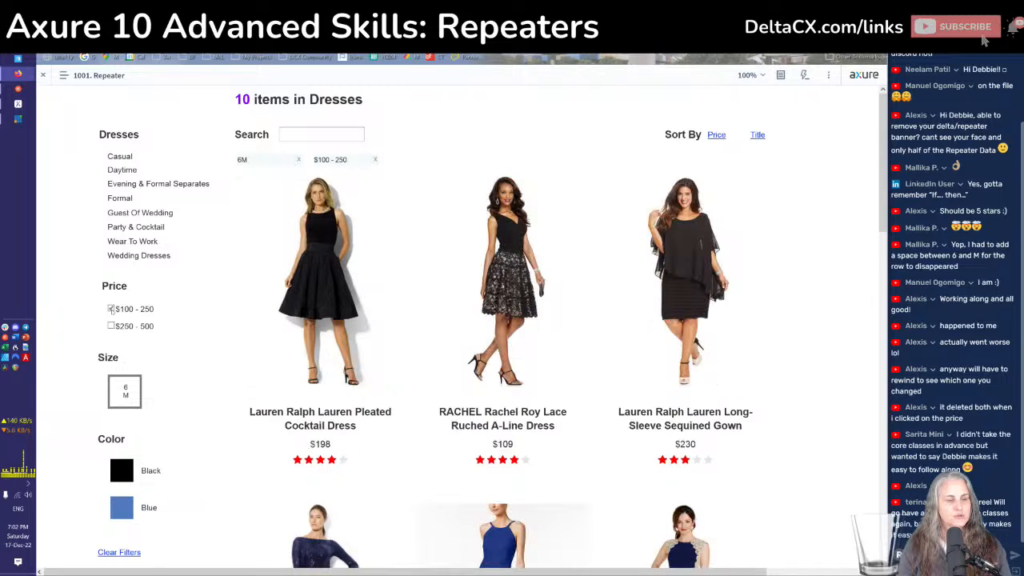
click(117, 553)
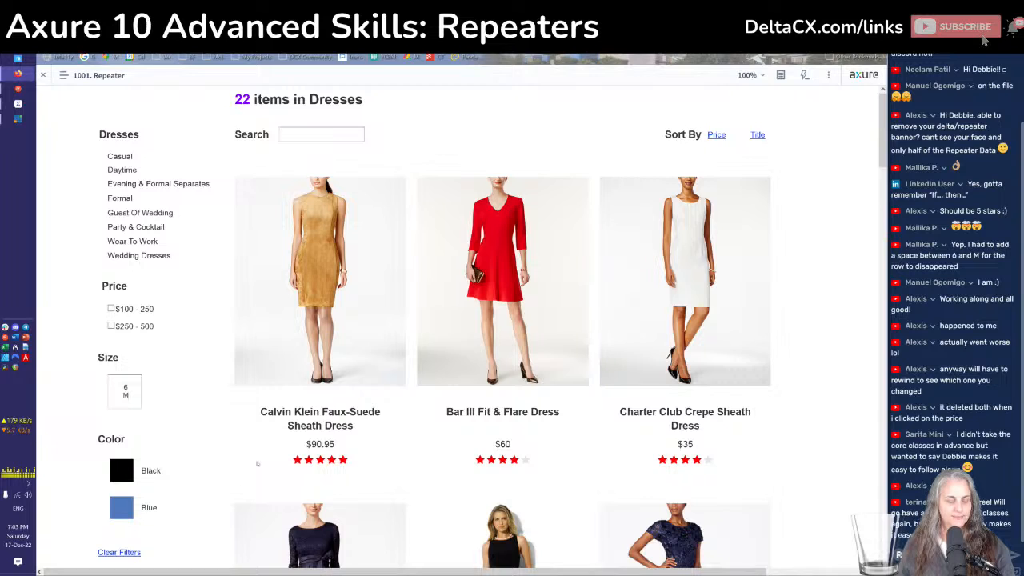
Switch back to Axure RP and give the search input a Text Changed event with an Add Filter action targeting the dresses repeater
key(alt+Tab)
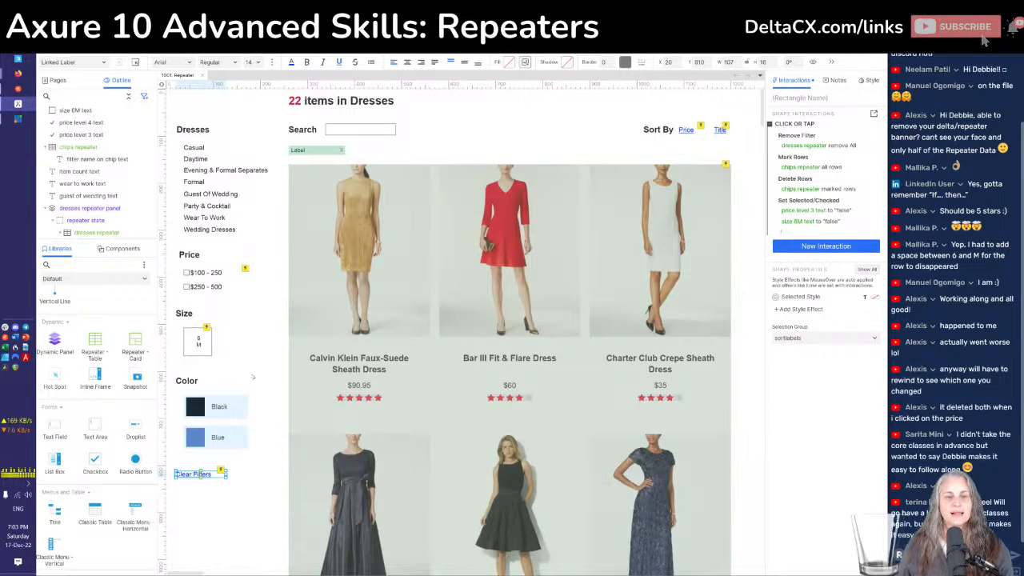
click(364, 128)
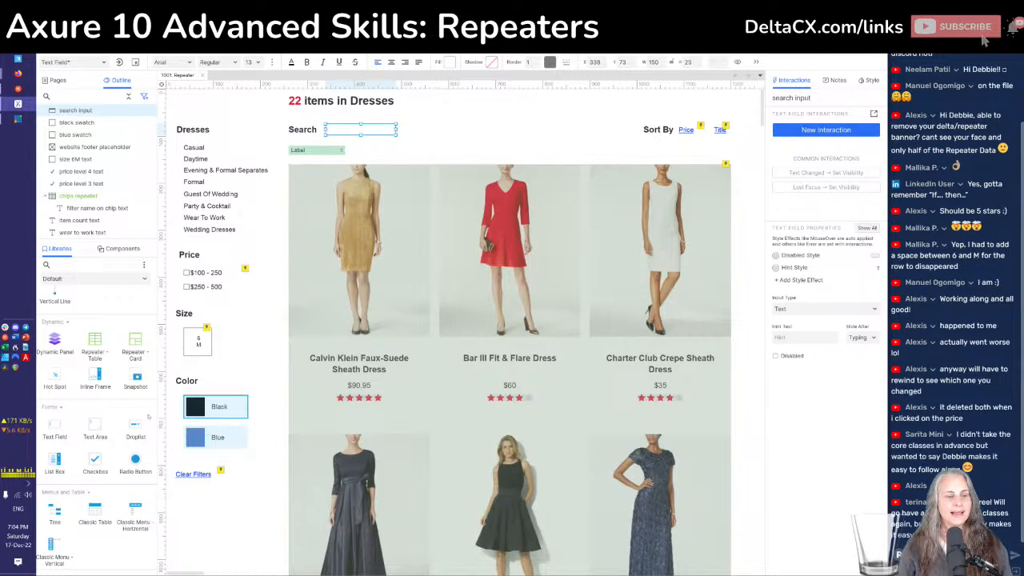
scroll(95, 387, up, 4)
scroll(95, 387, down, 5)
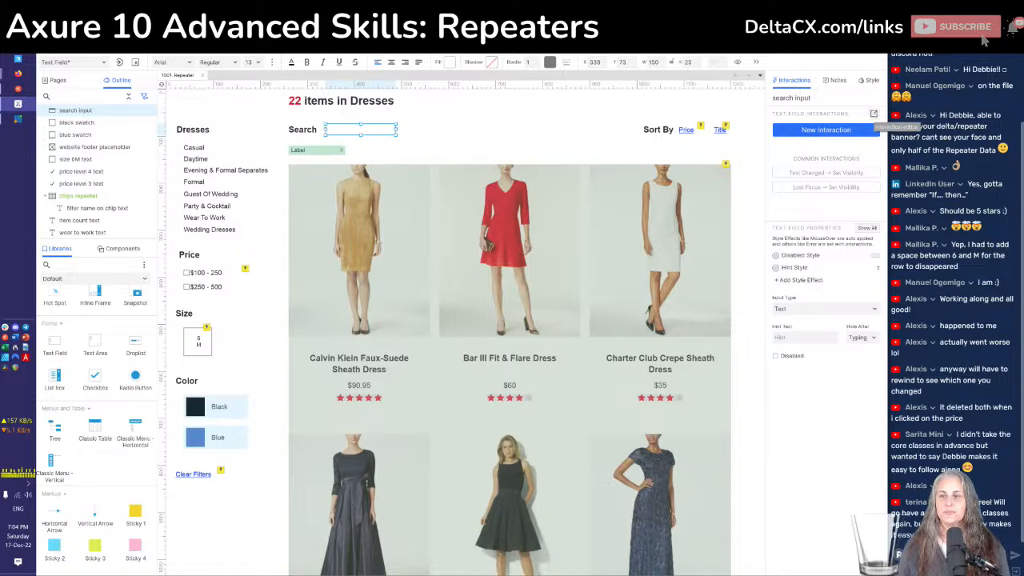
click(874, 113)
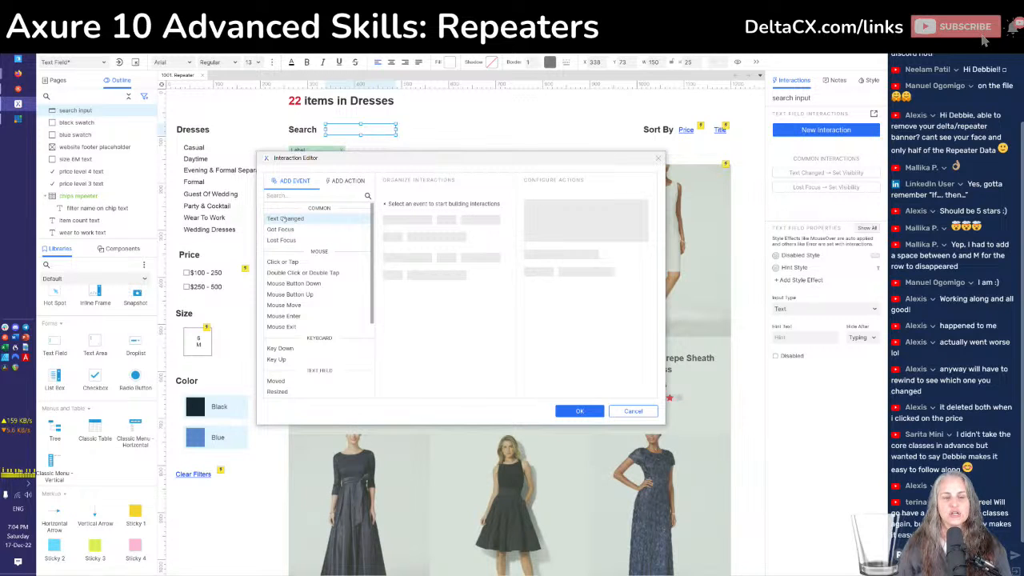
click(289, 218)
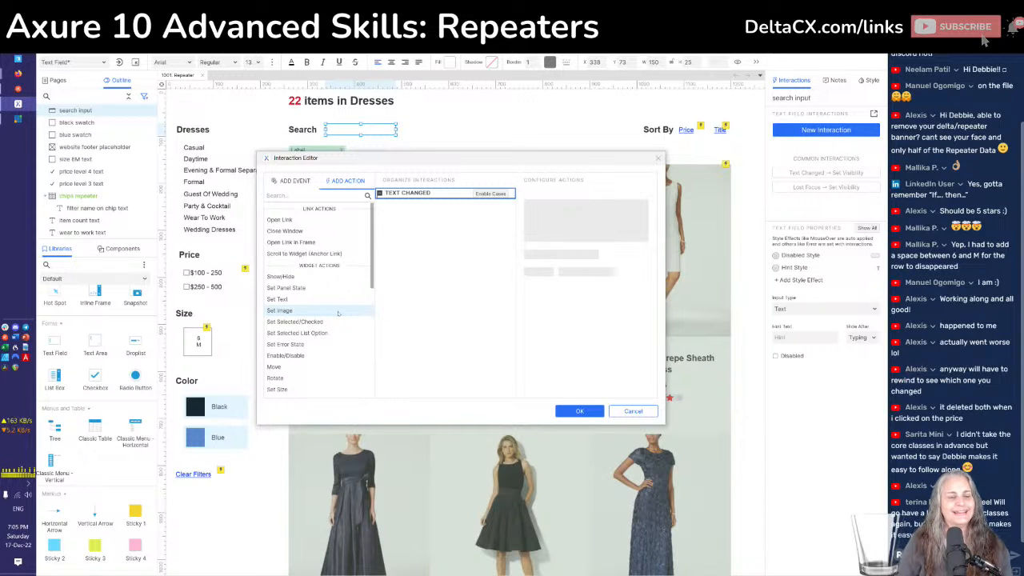
scroll(335, 308, down, 5)
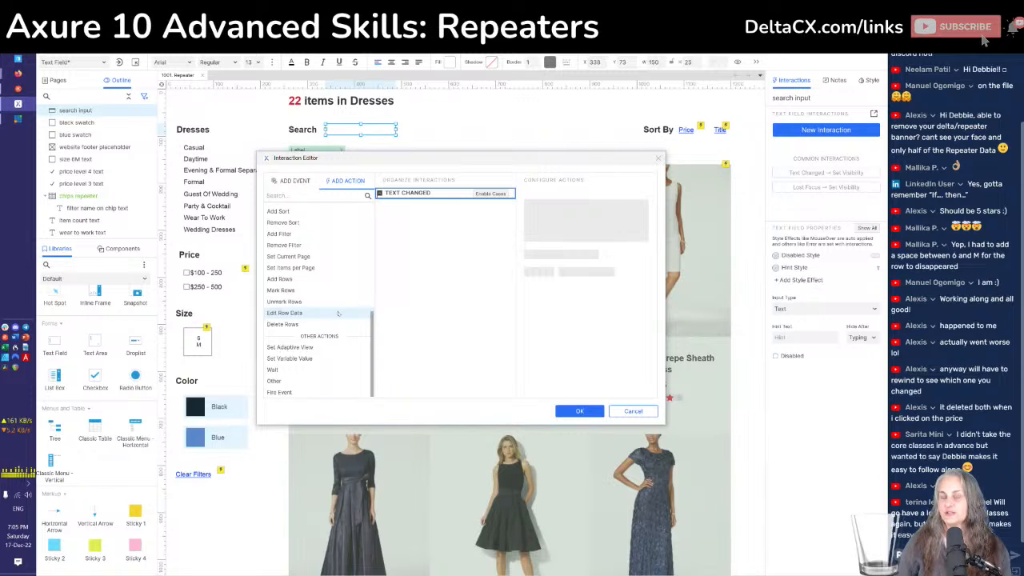
click(281, 235)
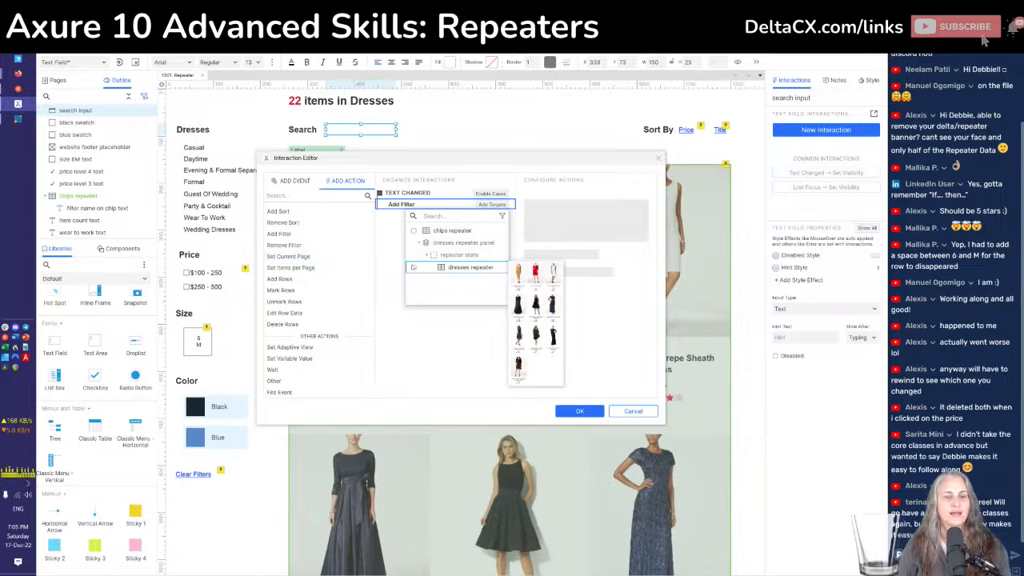
click(413, 266)
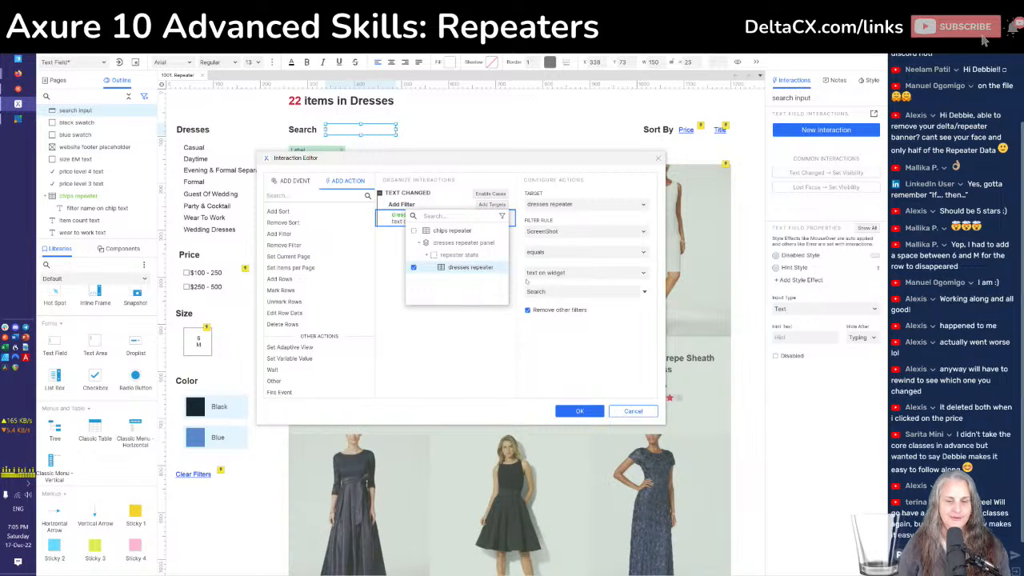
Set the filter rule to Title contains text on widget search input, and save the interaction
click(569, 231)
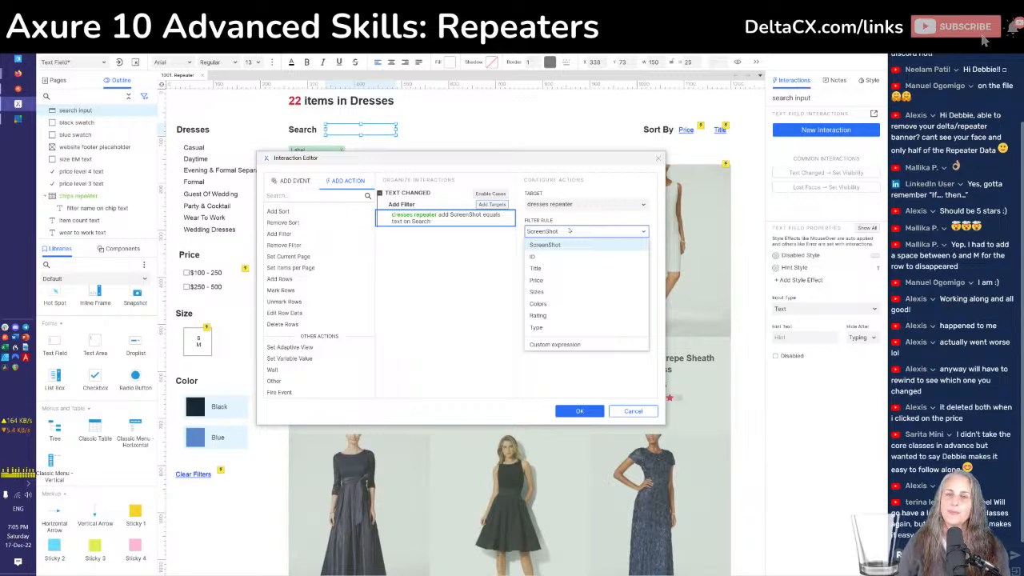
click(538, 269)
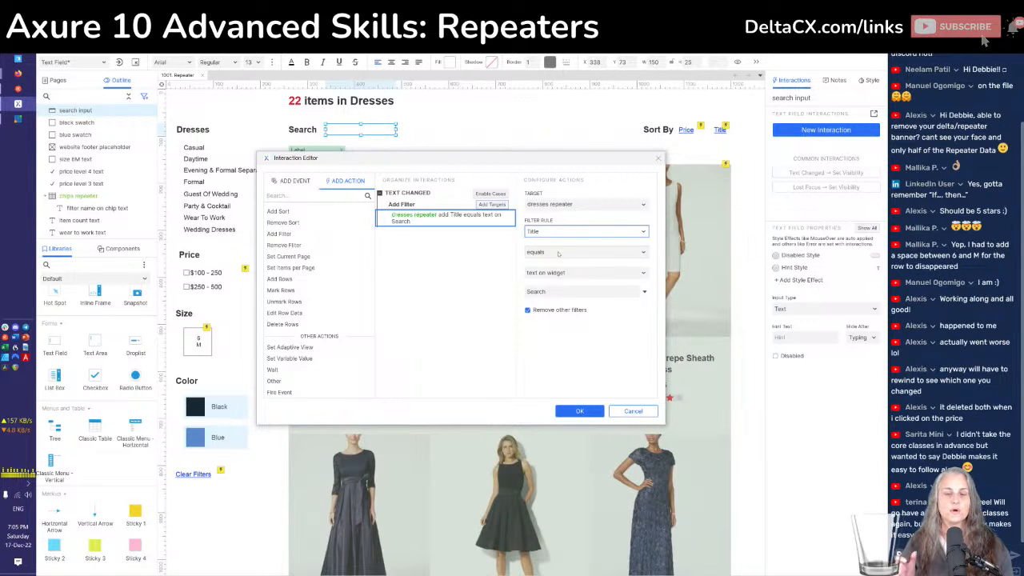
click(558, 254)
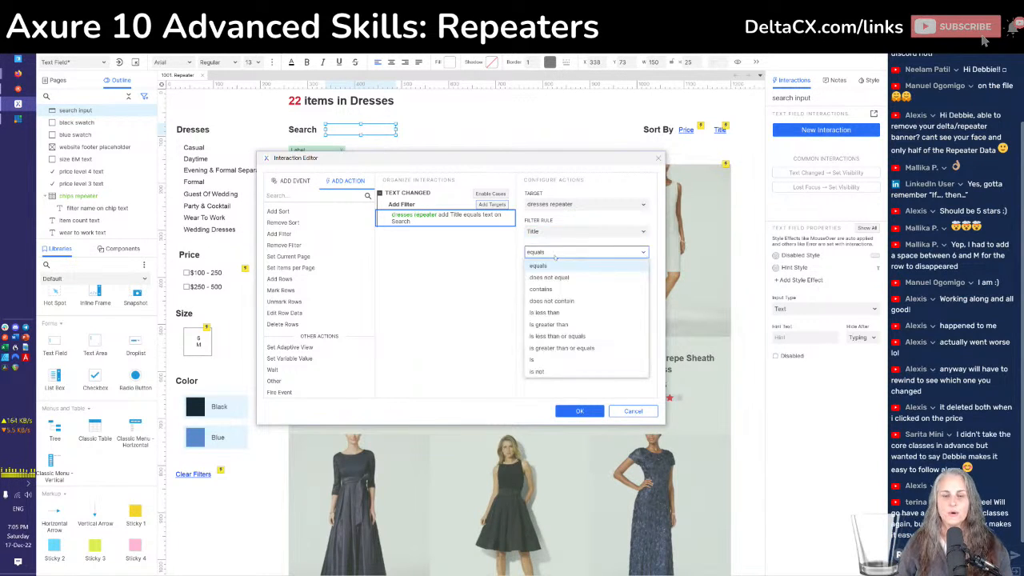
click(538, 290)
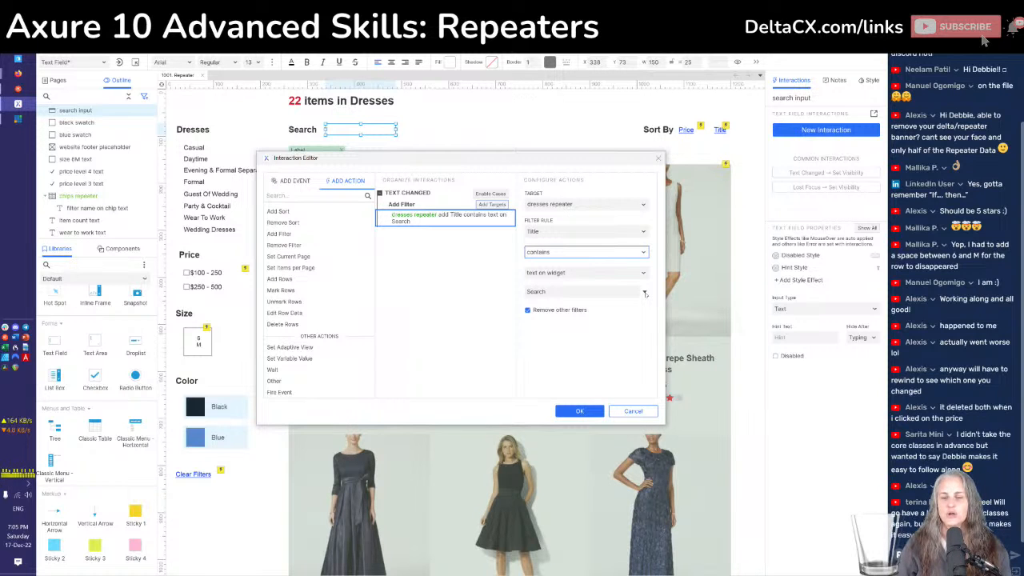
click(644, 294)
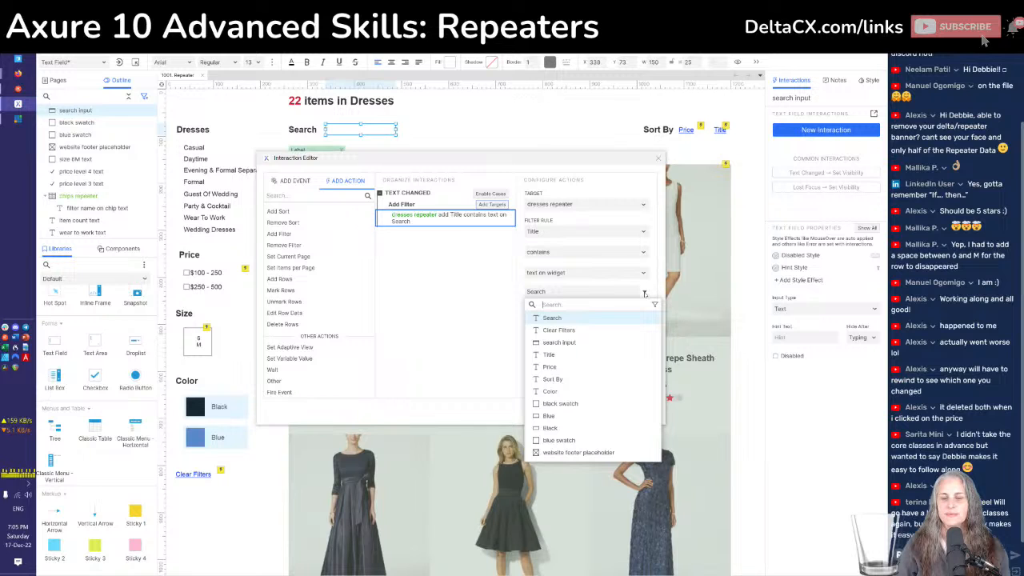
click(555, 342)
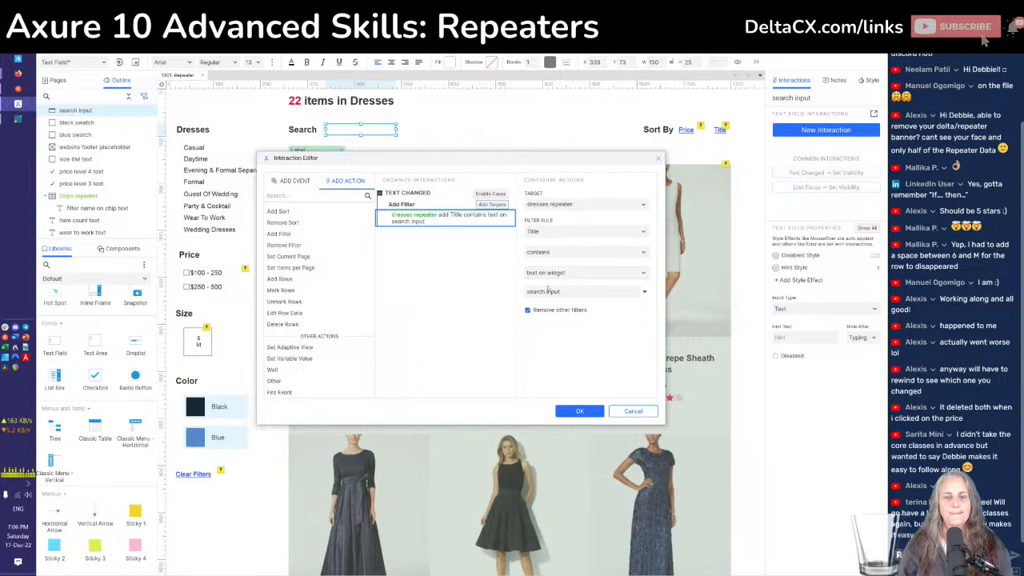
click(568, 412)
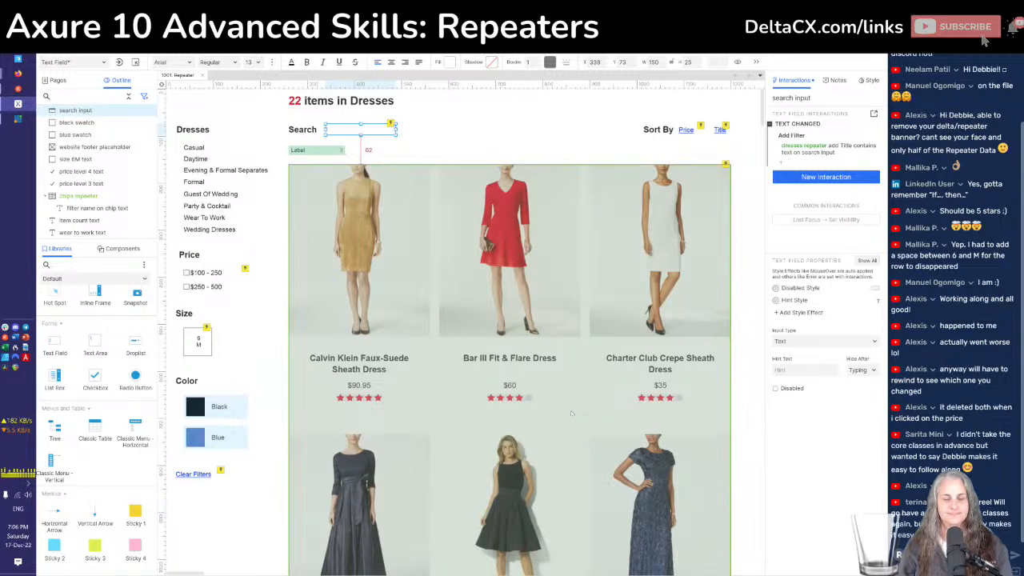
Switch to the Firefox preview, reload it, and search the dresses for "cal"
key(alt+Tab)
key(F5)
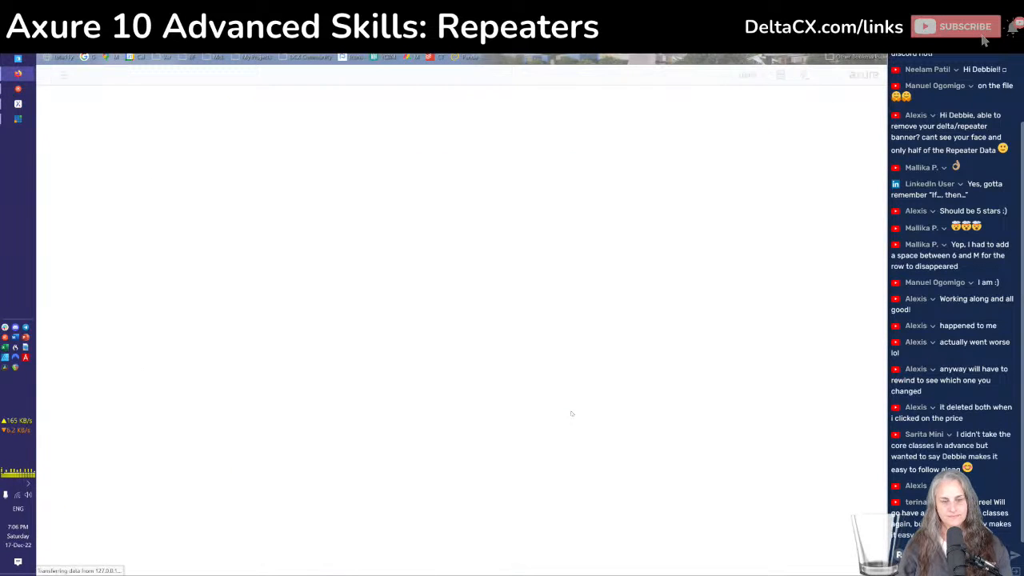
click(313, 132)
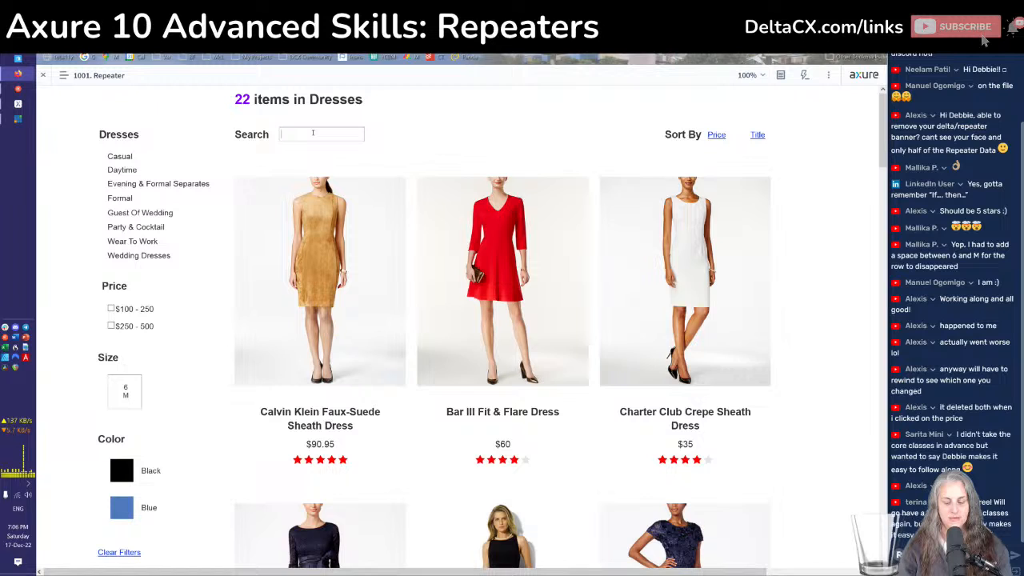
text(cal)
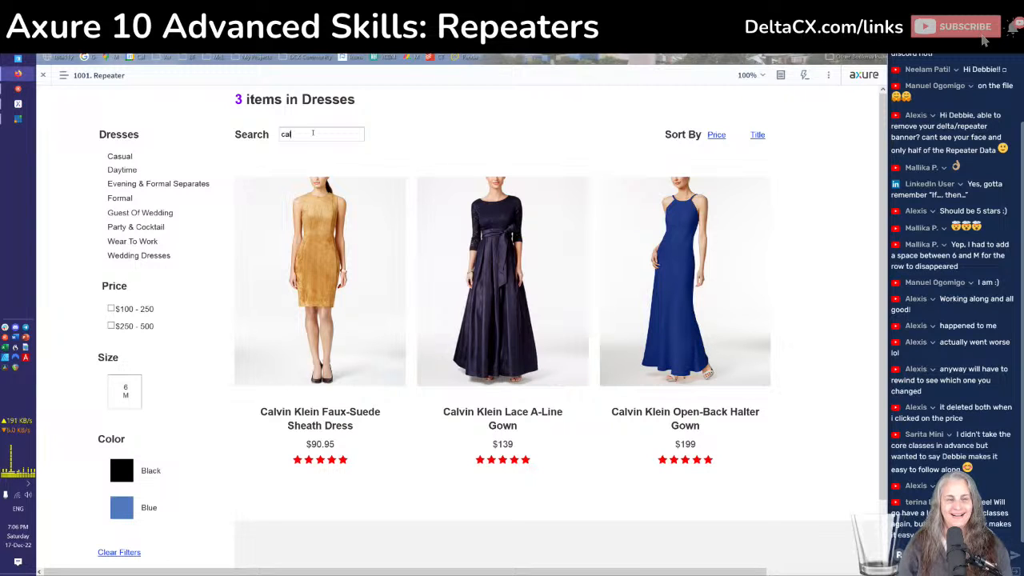
Replace the search text with "char" to test the title filter on another term
key(BackSpace)
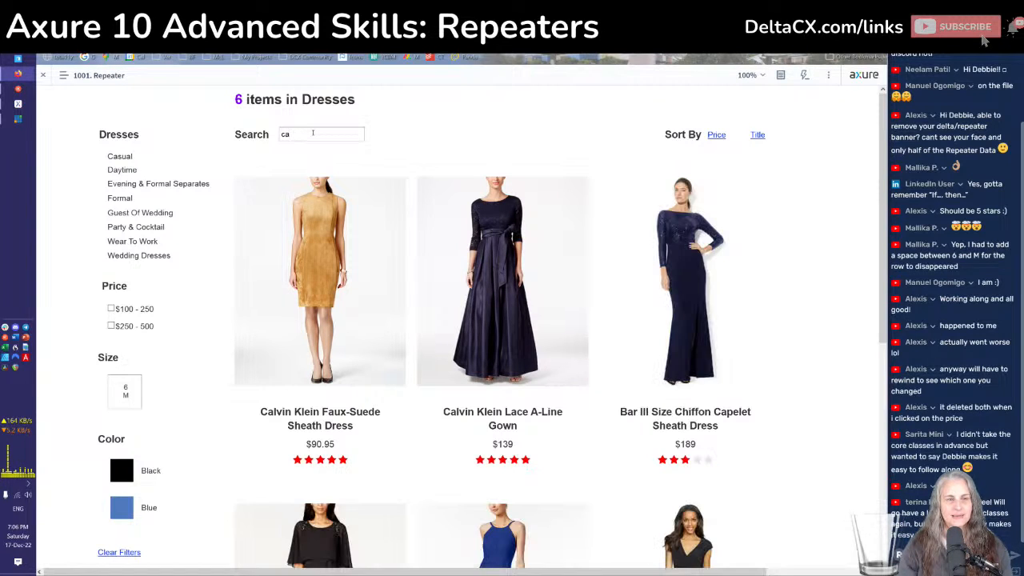
key(BackSpace)
key(BackSpace)
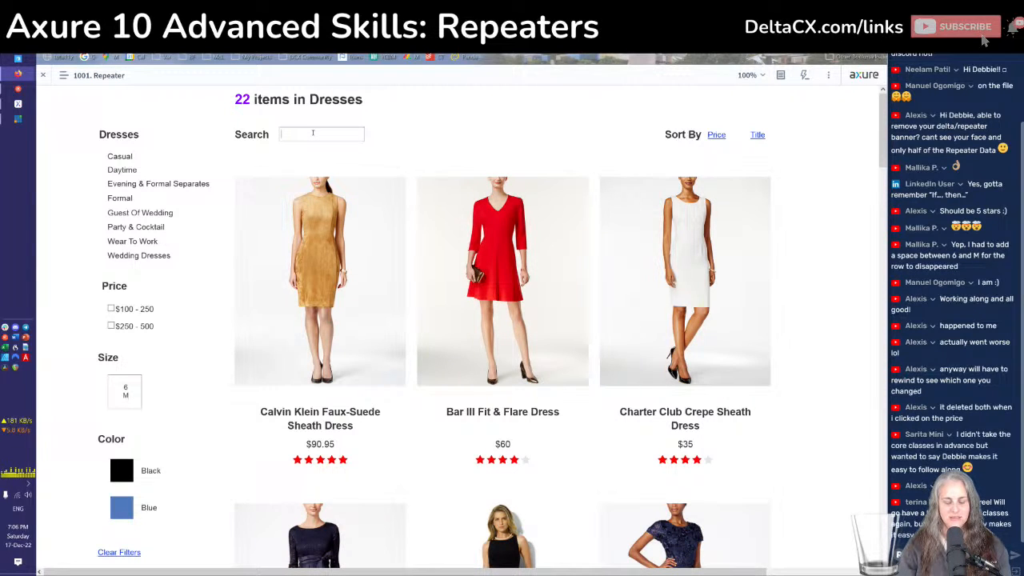
text(cha)
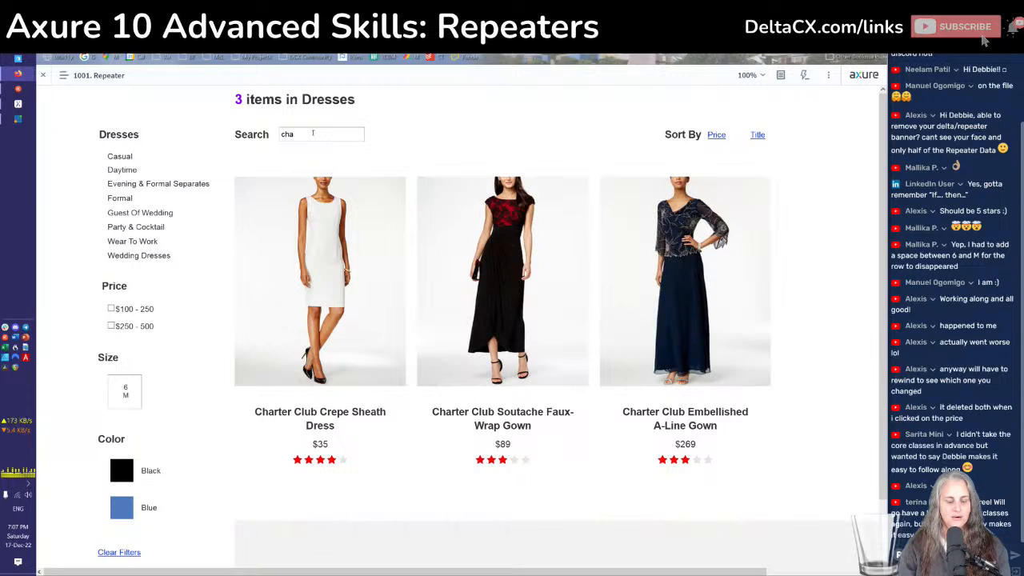
text(r)
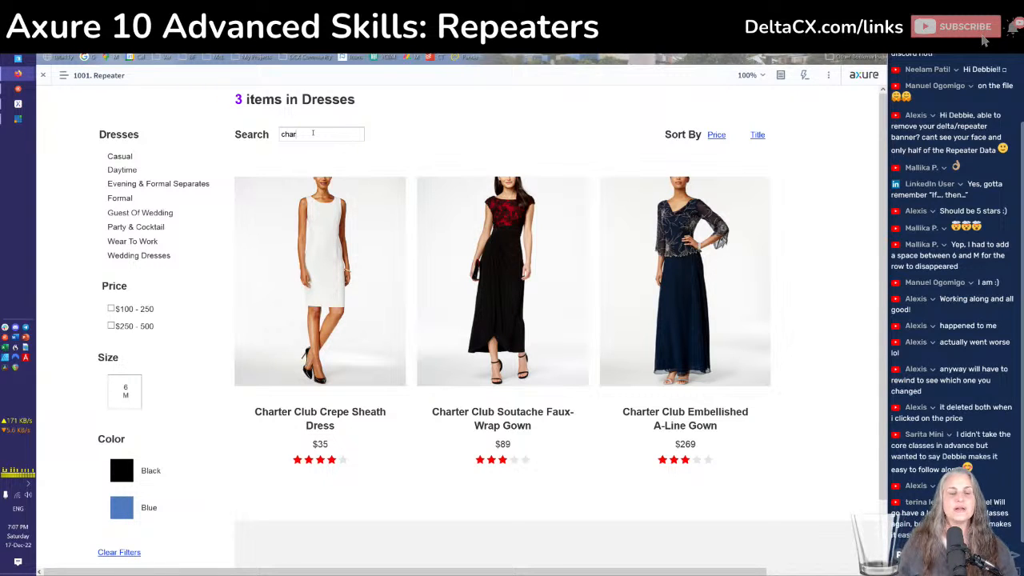
Clear the search text and search the dresses for "sheat"
key(BackSpace)
key(BackSpace)
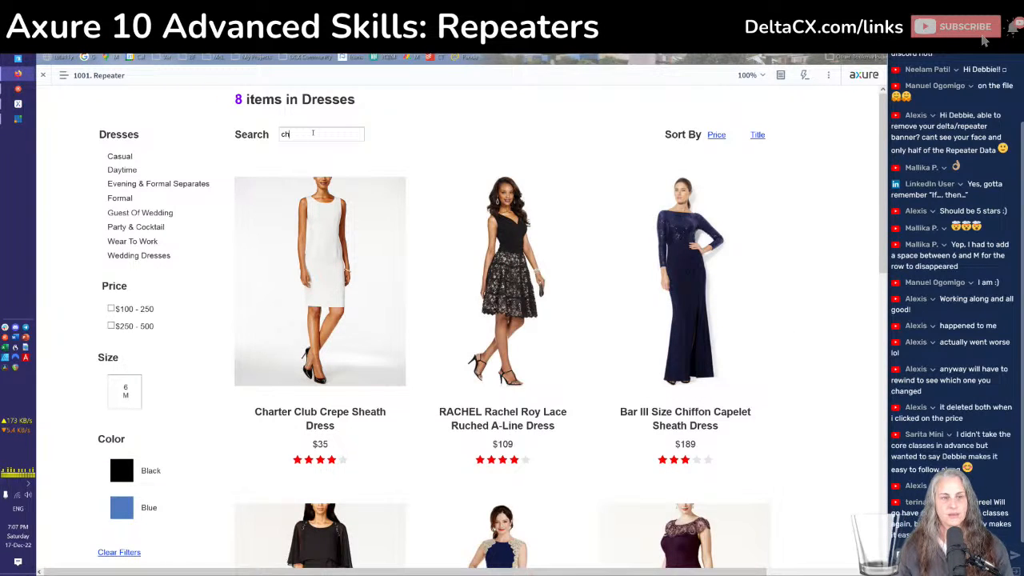
key(BackSpace)
key(BackSpace)
text(sheat)
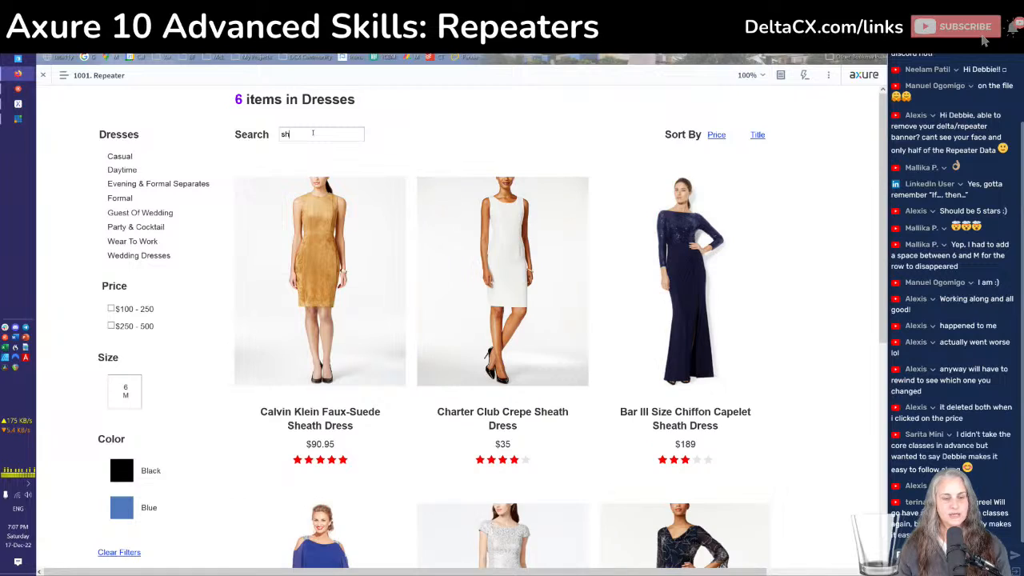
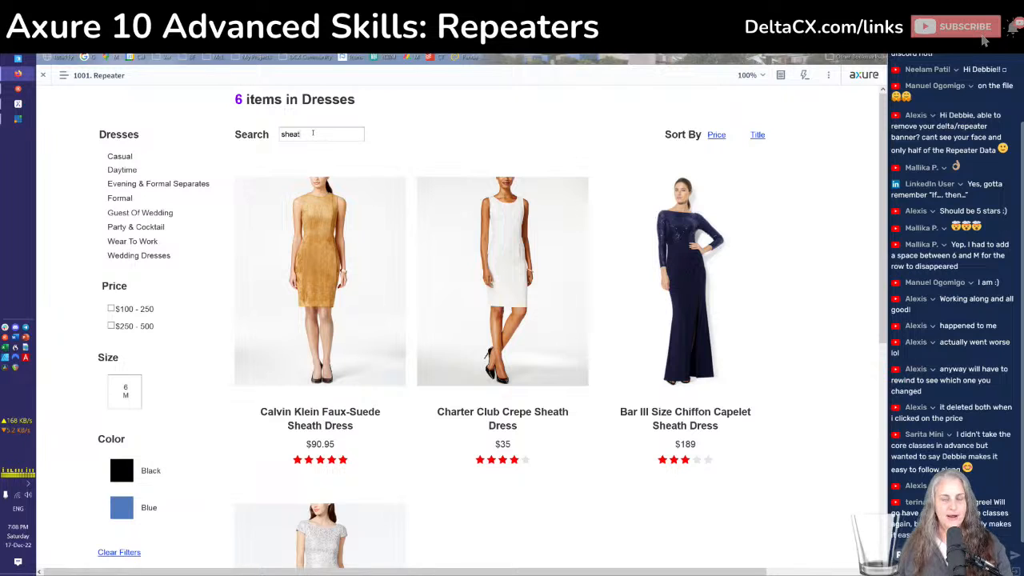
Switch back to Axure RP and inspect the interactions on the size 6M box
key(alt+Tab)
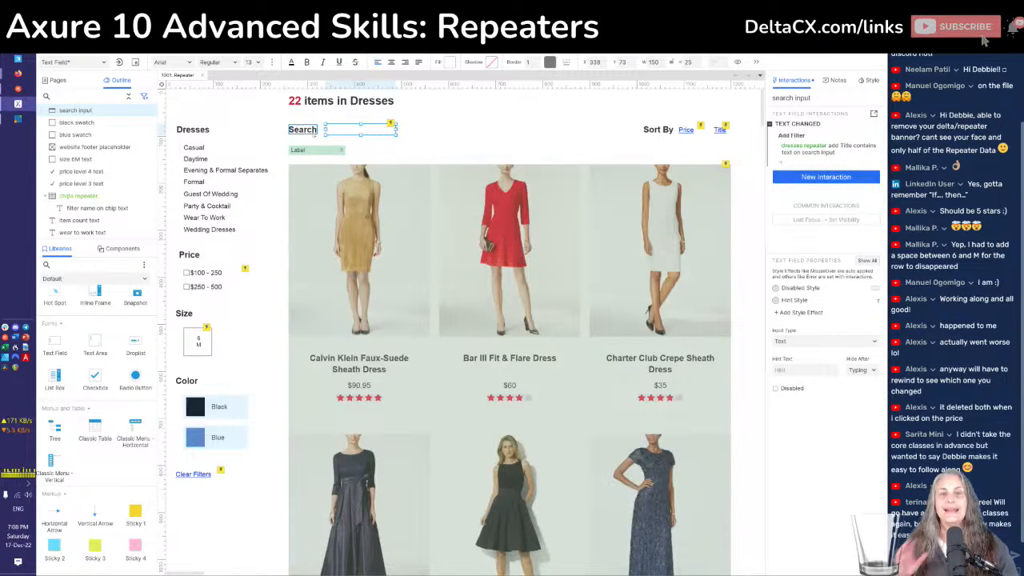
click(462, 137)
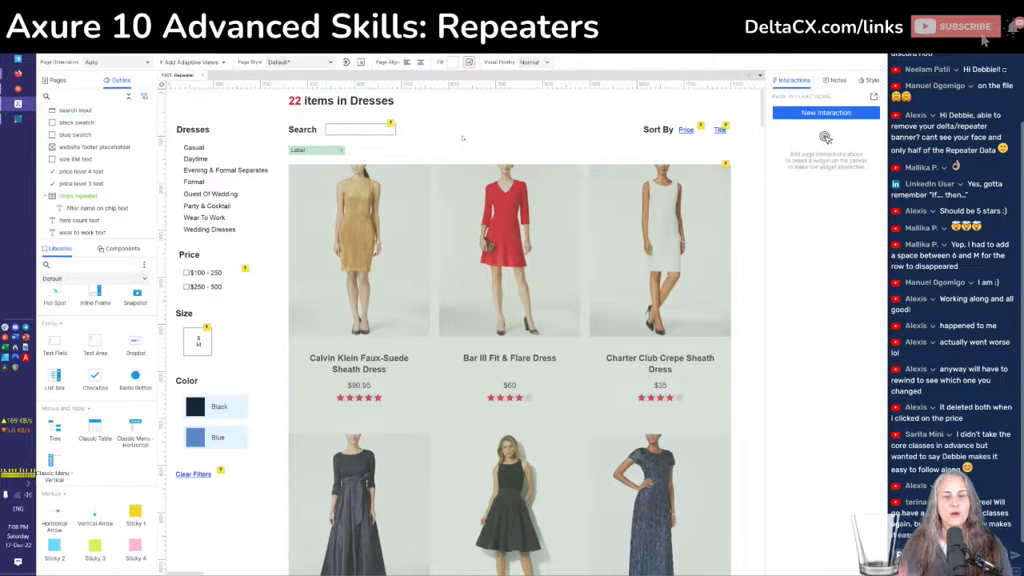
click(209, 436)
click(226, 408)
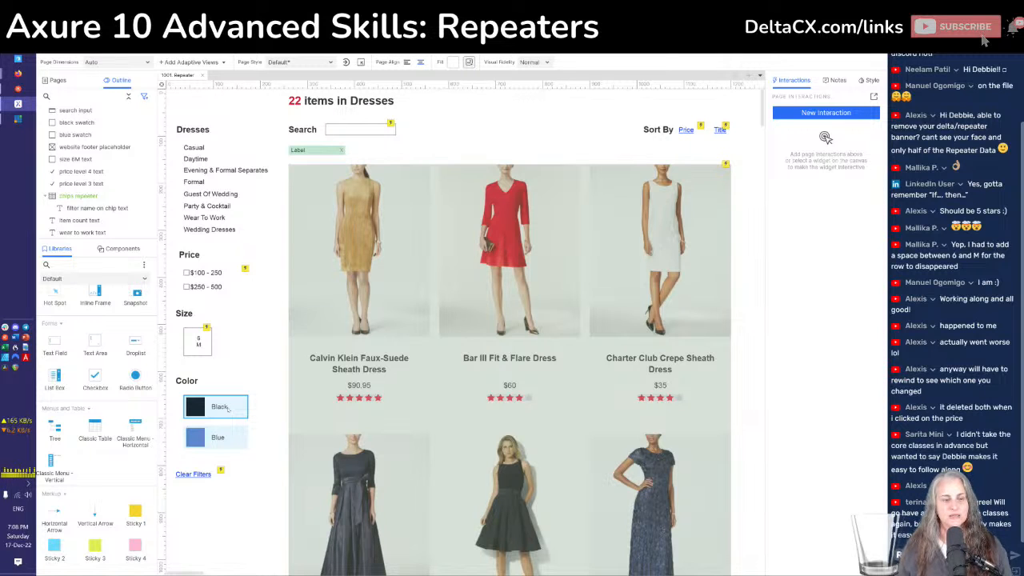
scroll(195, 416, up, 3)
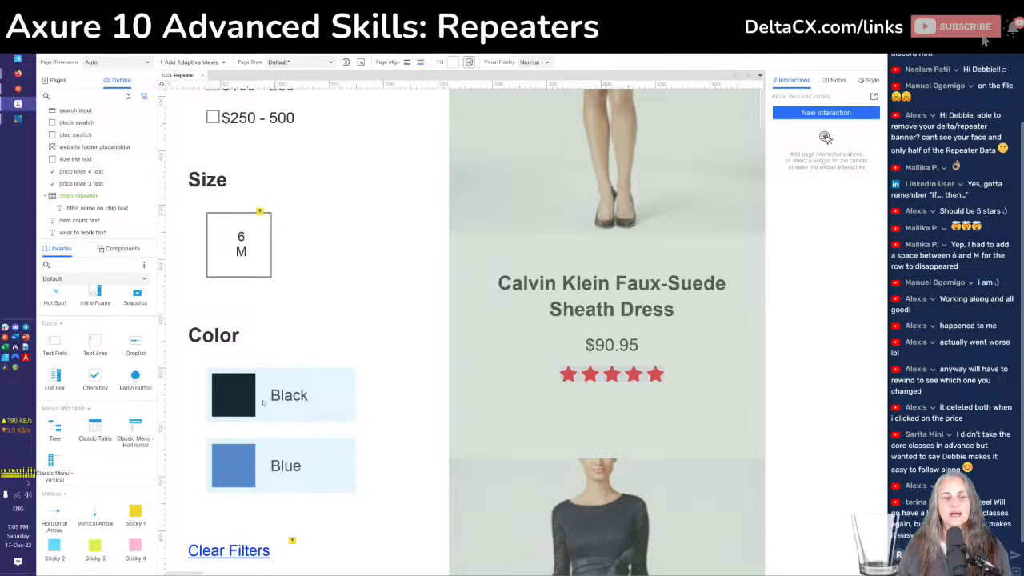
scroll(229, 355, up, 3)
click(230, 355)
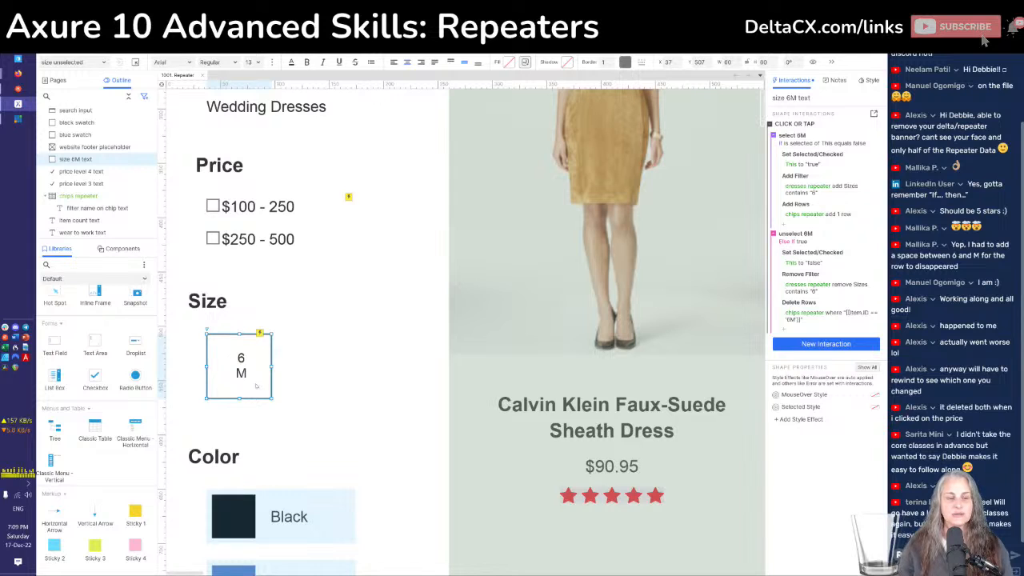
Examine the hot spot, swatch and label that make up the Black option under Color
scroll(259, 391, down, 3)
click(265, 320)
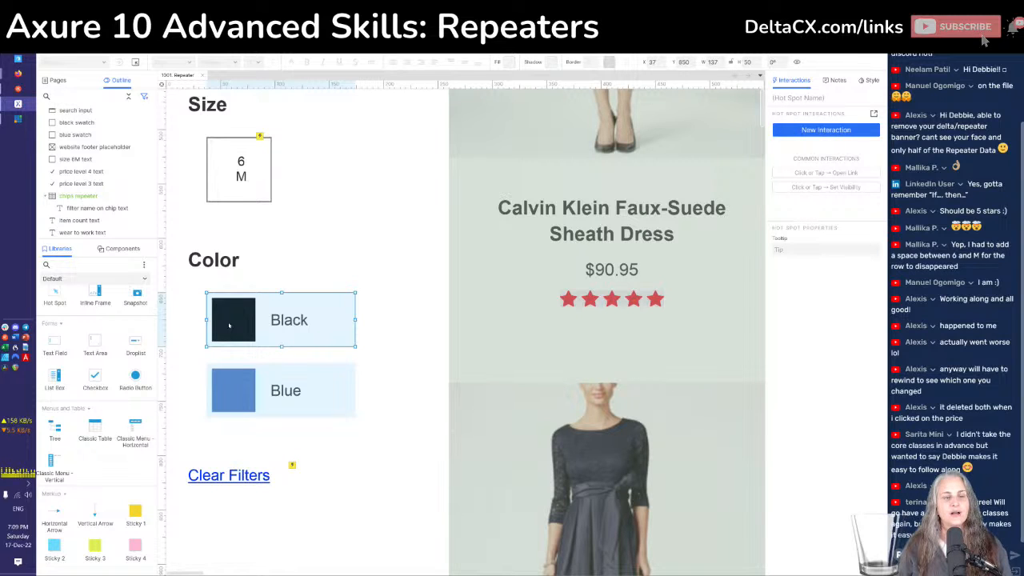
click(229, 325)
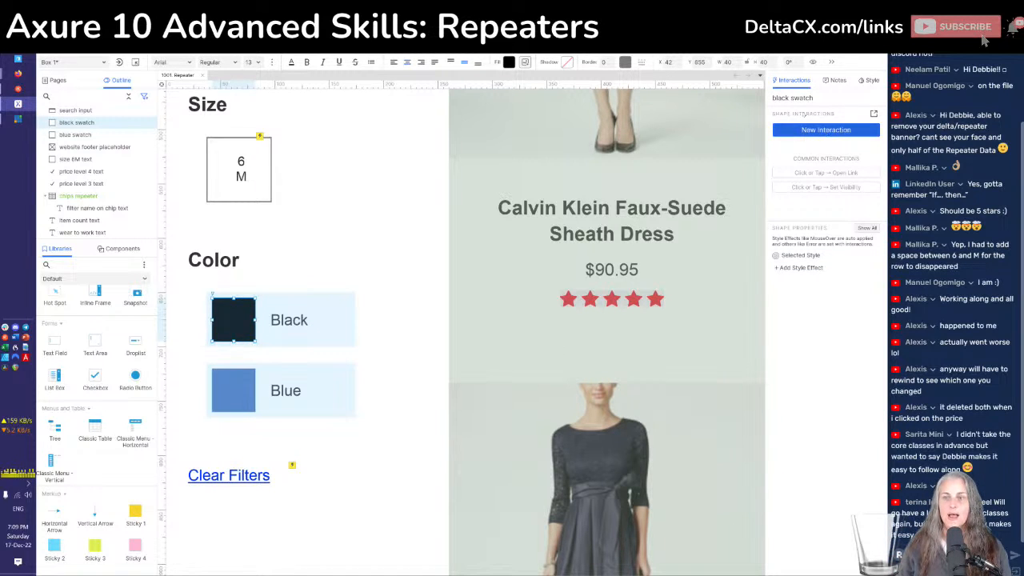
click(282, 320)
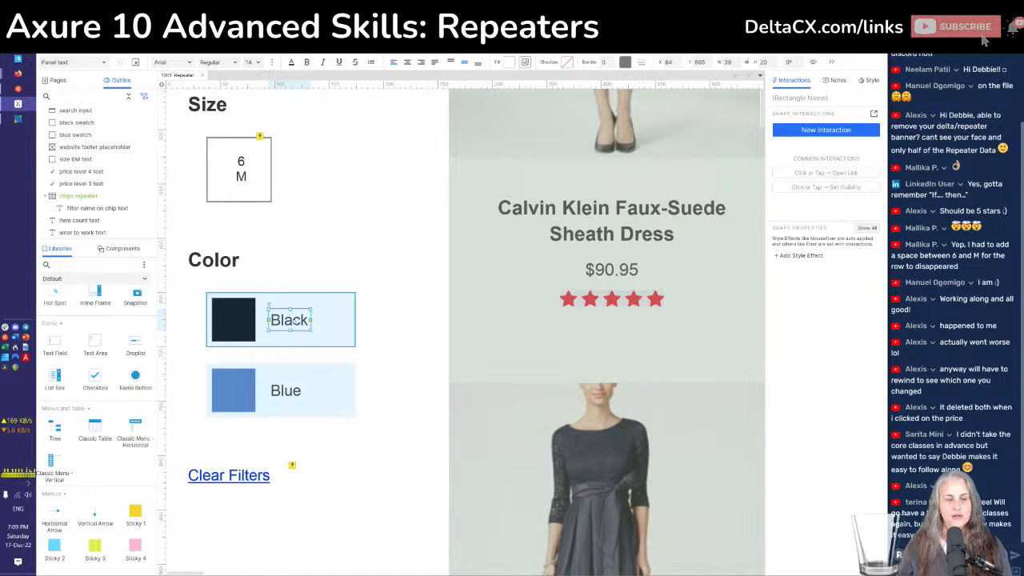
key(Escape)
click(320, 327)
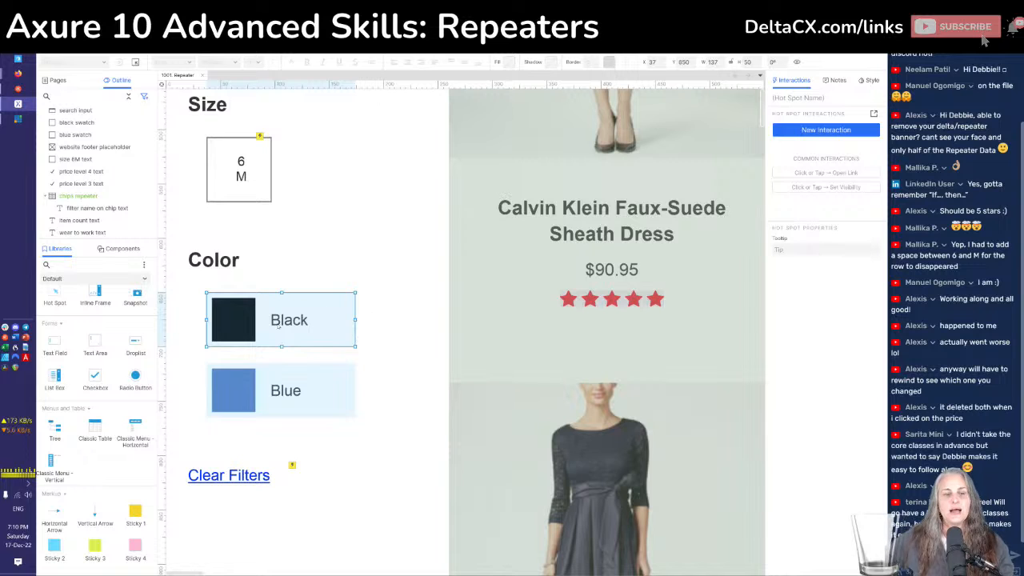
click(226, 333)
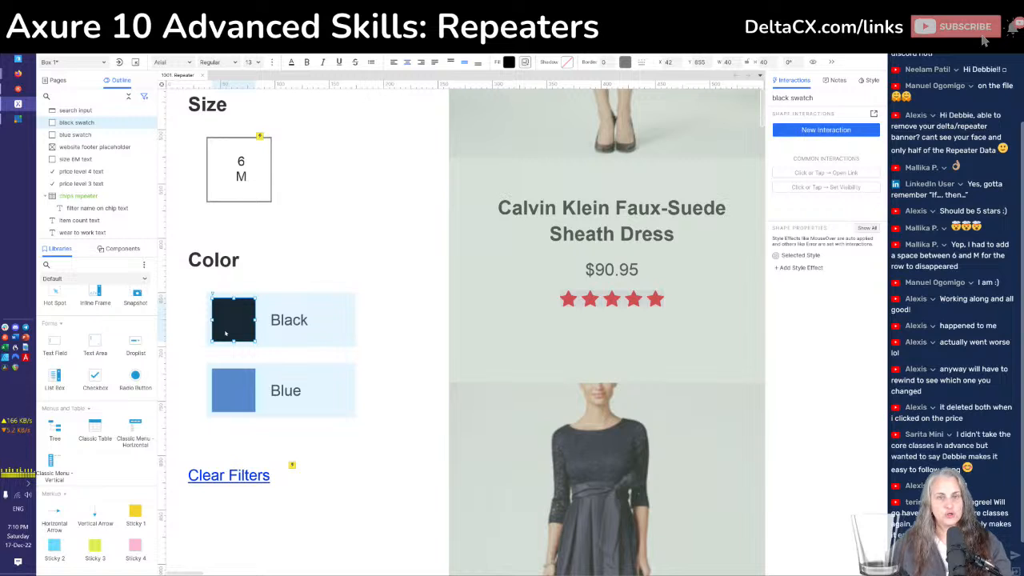
click(285, 324)
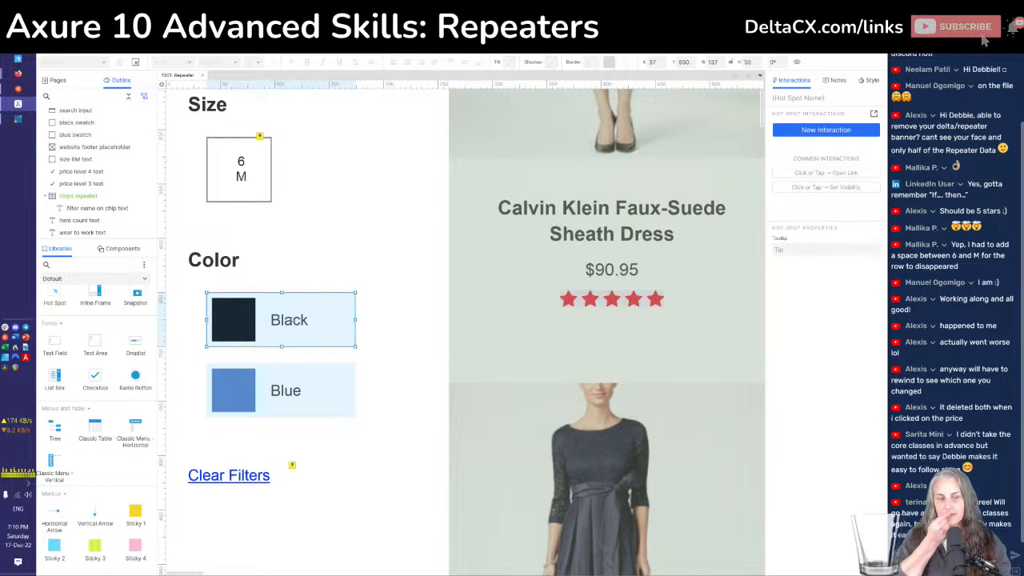
click(293, 320)
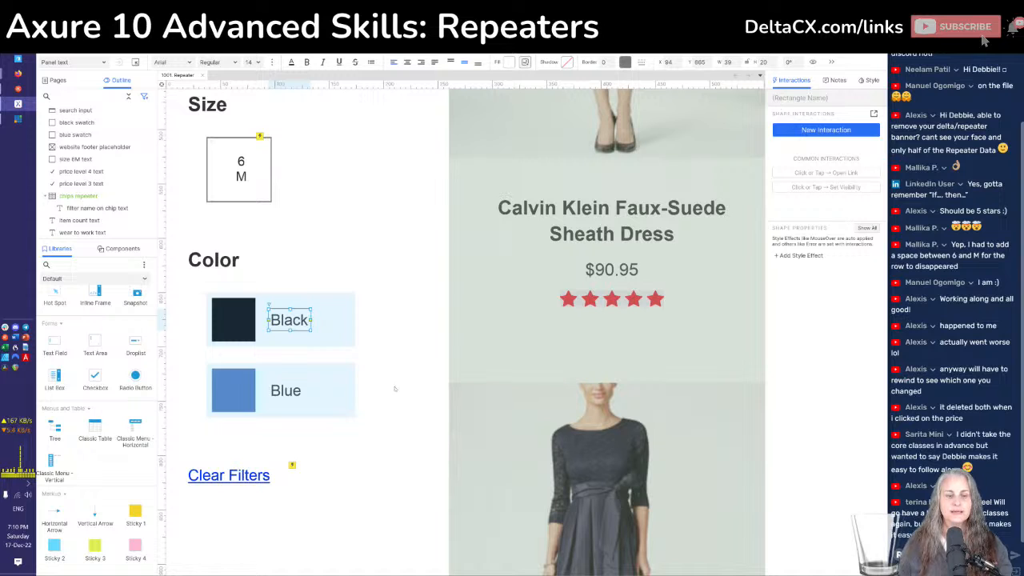
click(330, 340)
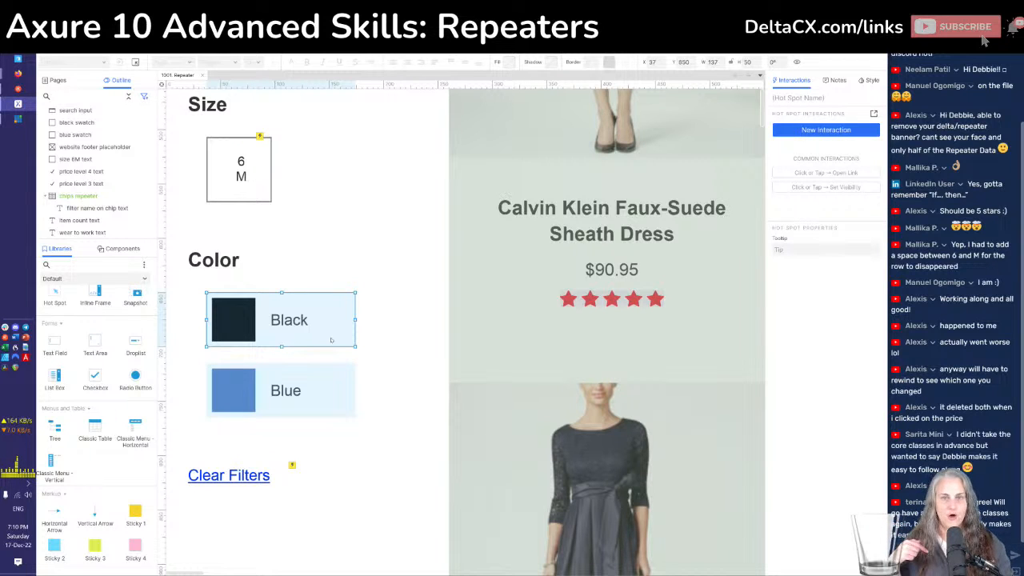
click(247, 336)
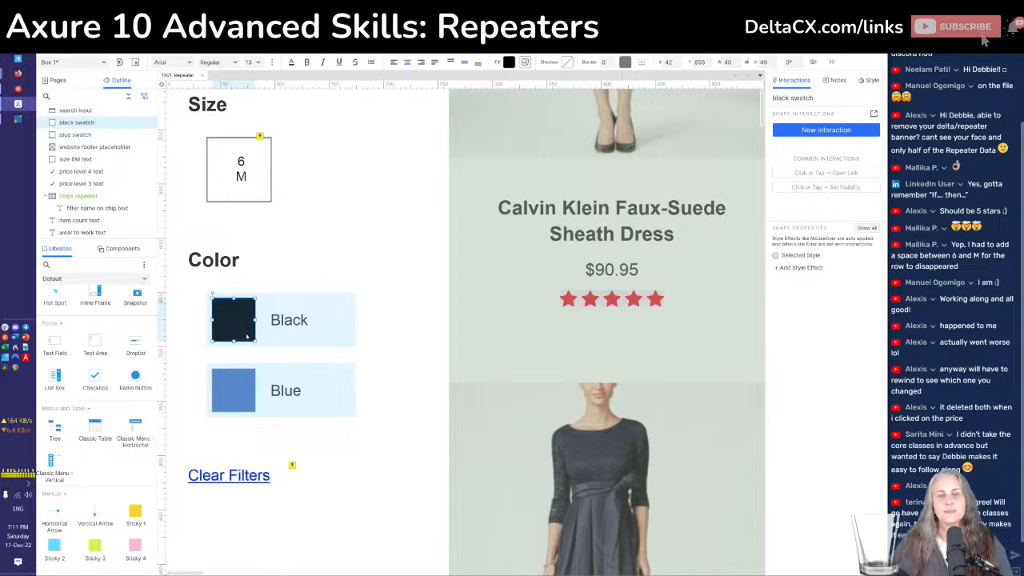
Open the chips repeater above the dresses to view its data table, and deselect it
scroll(247, 336, down, 5)
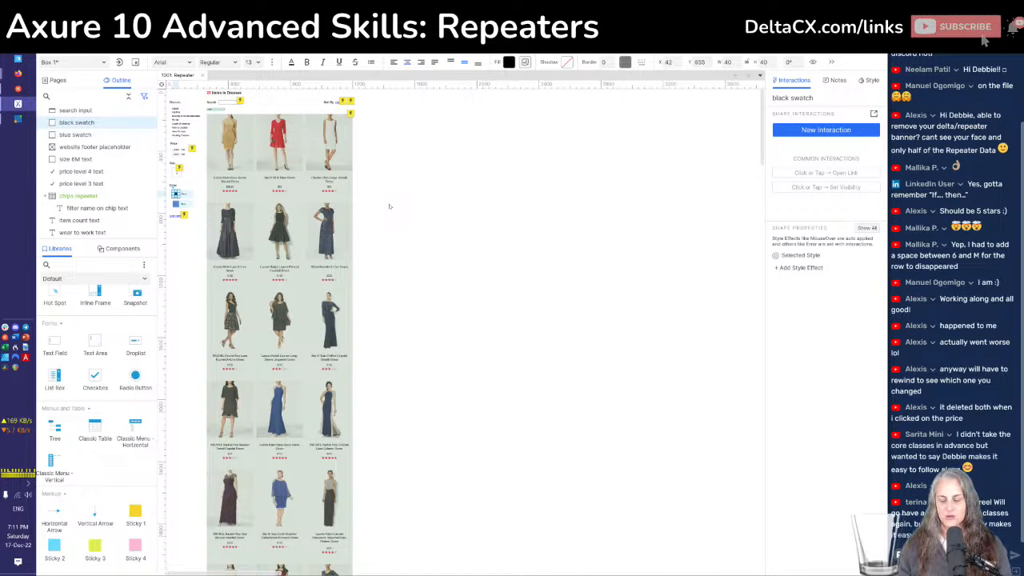
key(ctrl+0)
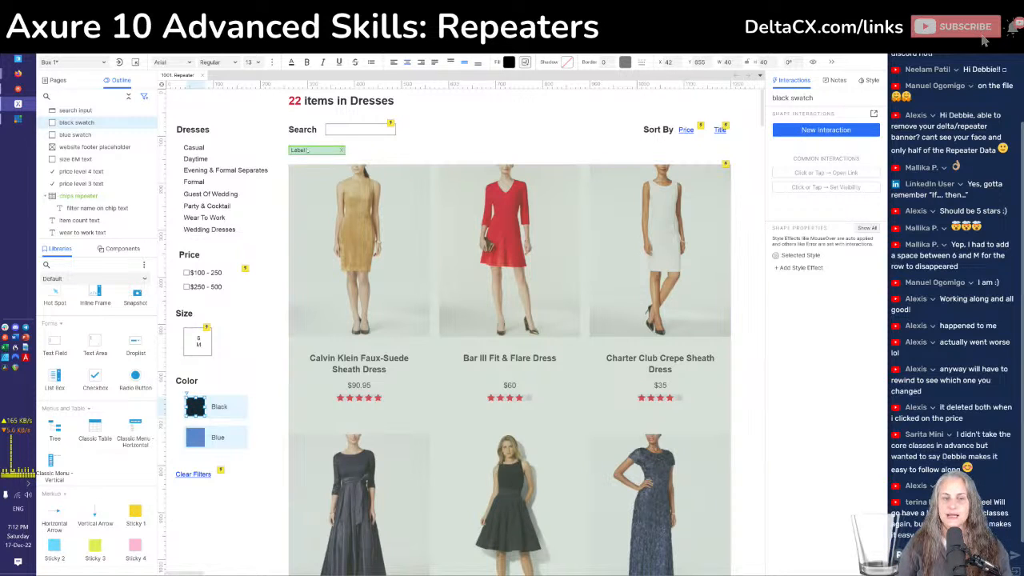
double_click(317, 150)
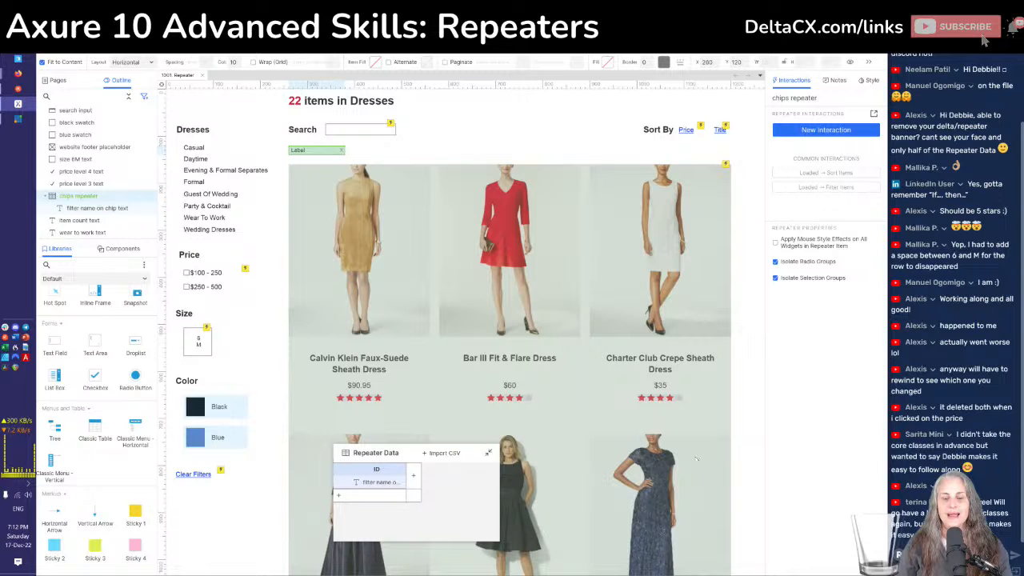
click(444, 118)
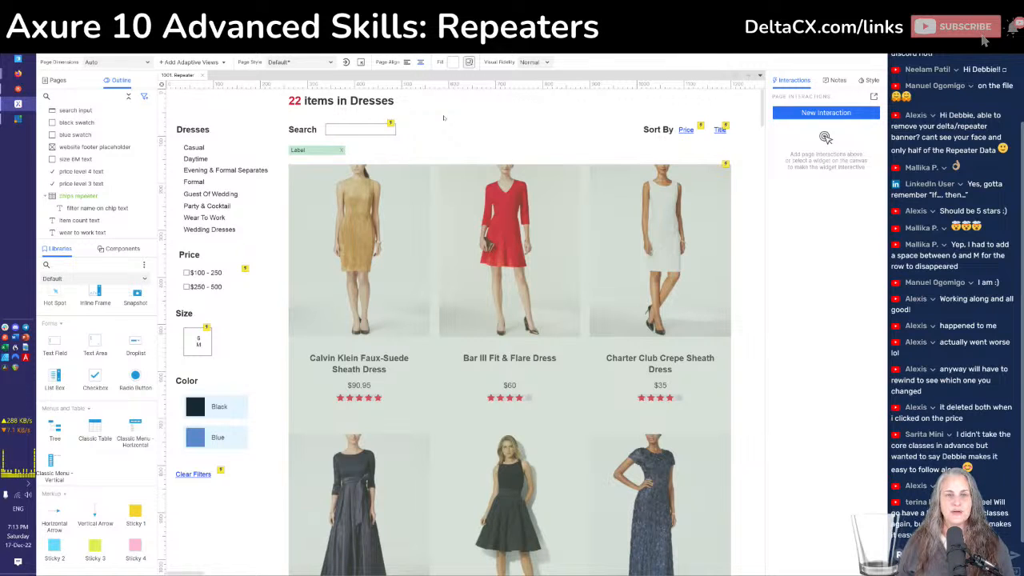
key(alt+Tab)
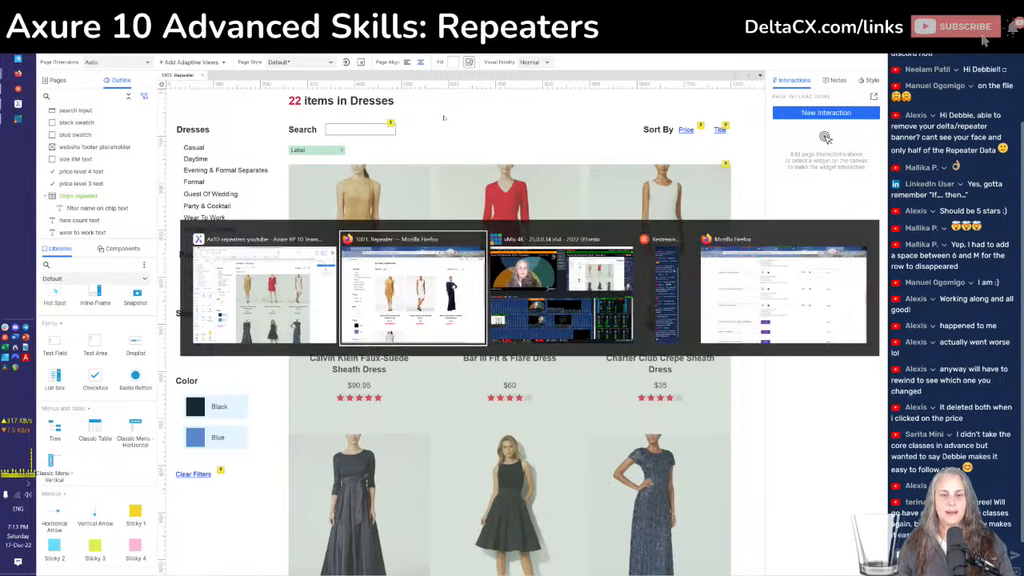
key(alt+Tab)
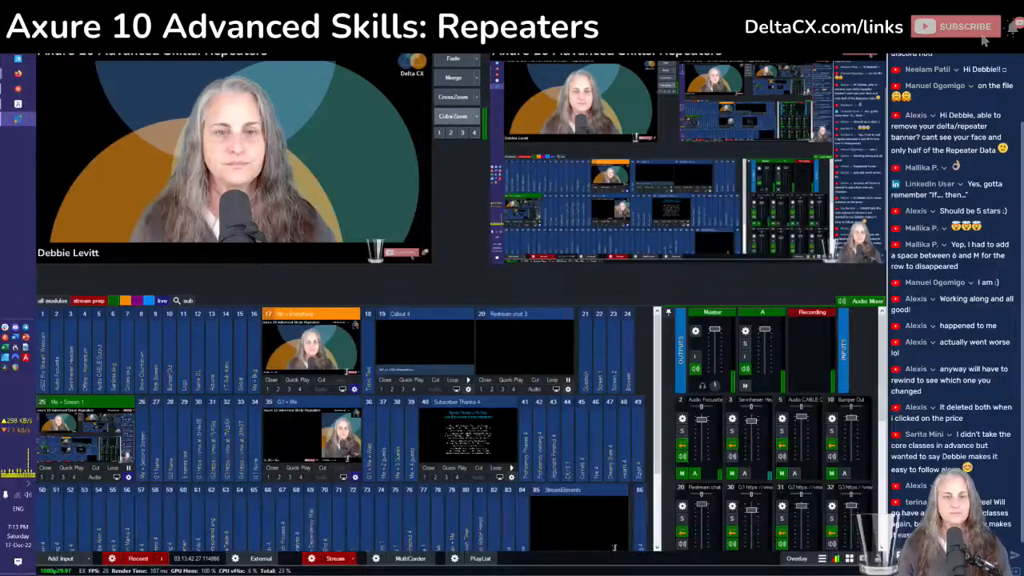
click(463, 114)
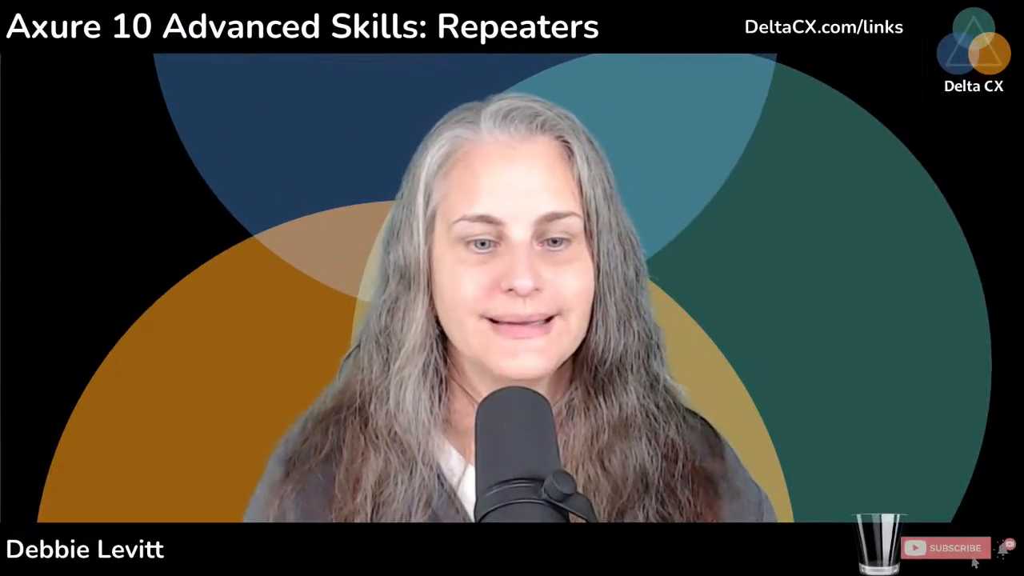